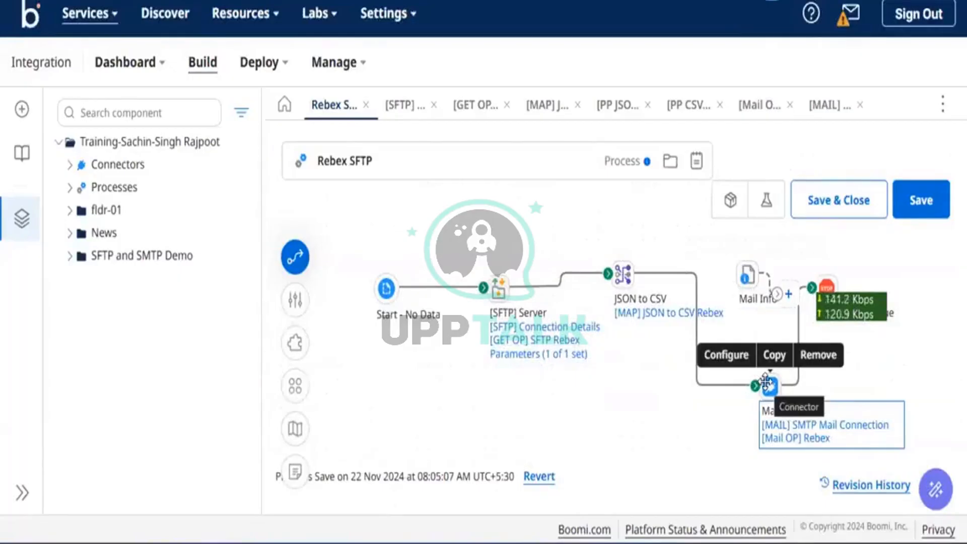
Open the Mail step's [MAIL] SMTP Mail Connection, showing host smtp-broadcasts.postmarkapp.com and port 25
double_click(766, 383)
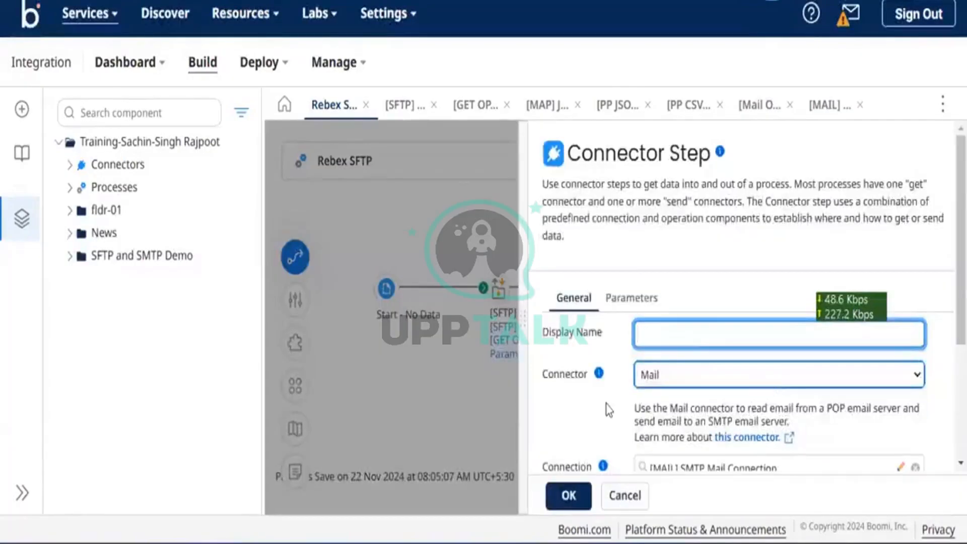
scroll(608, 409, "down", 4)
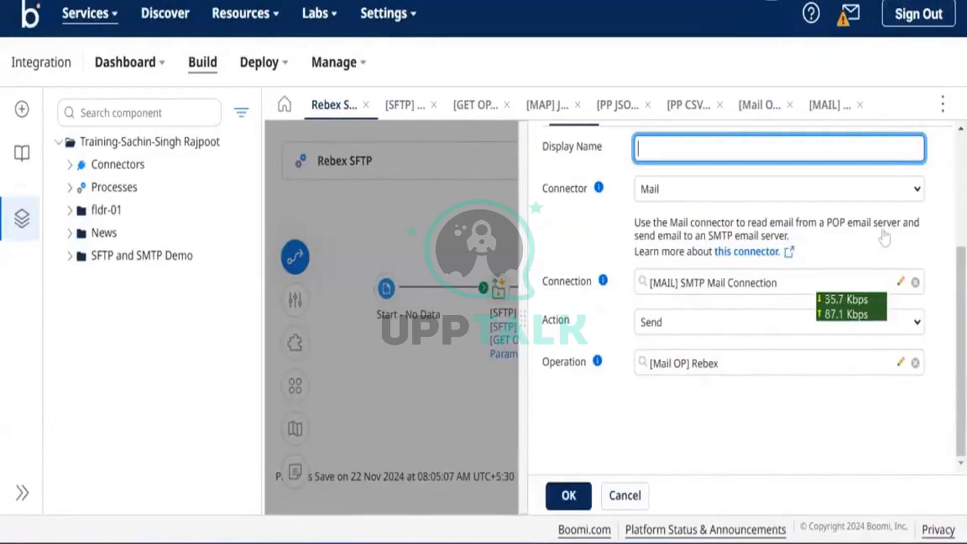
left_click(900, 283)
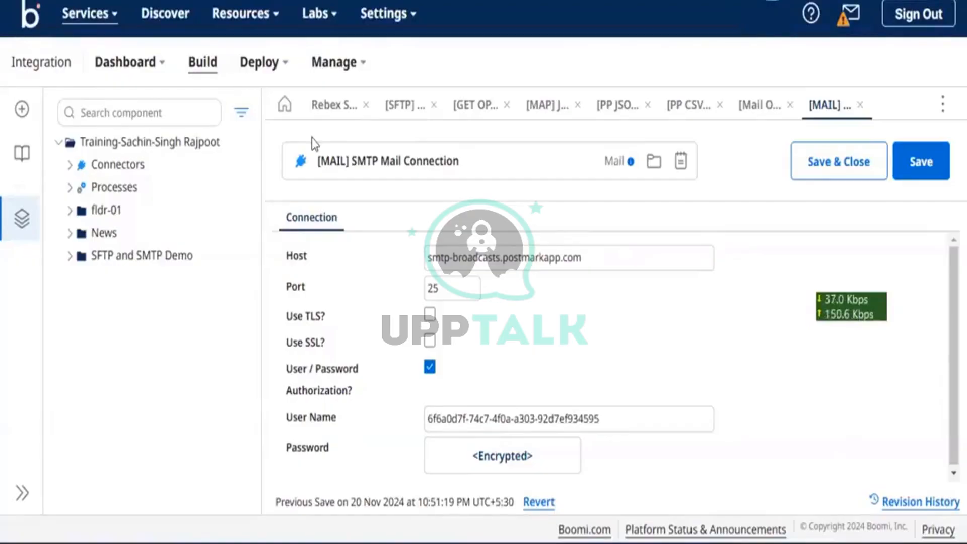
Inspect the [Mail OP] Rebex mail operation, then go back to the Rebex SFTP process
left_click(749, 113)
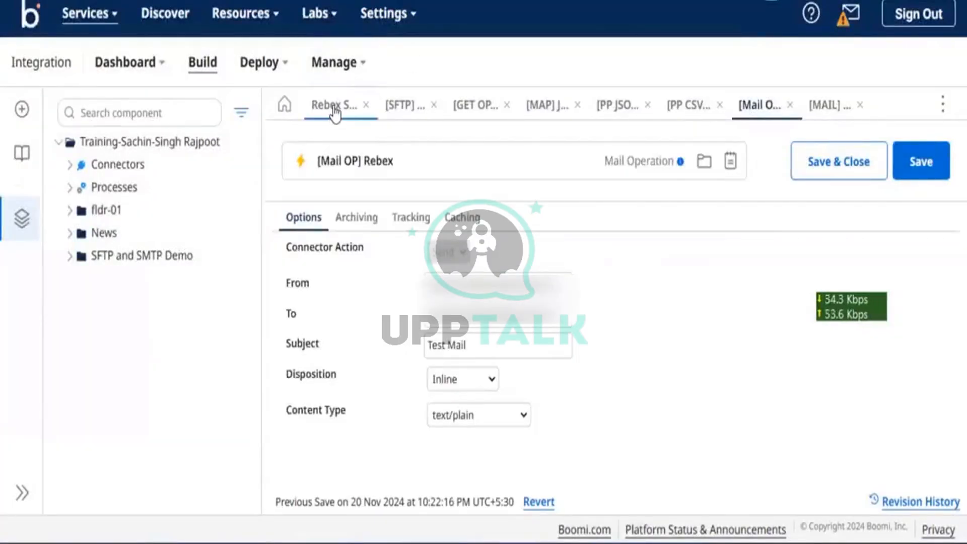
left_click(335, 107)
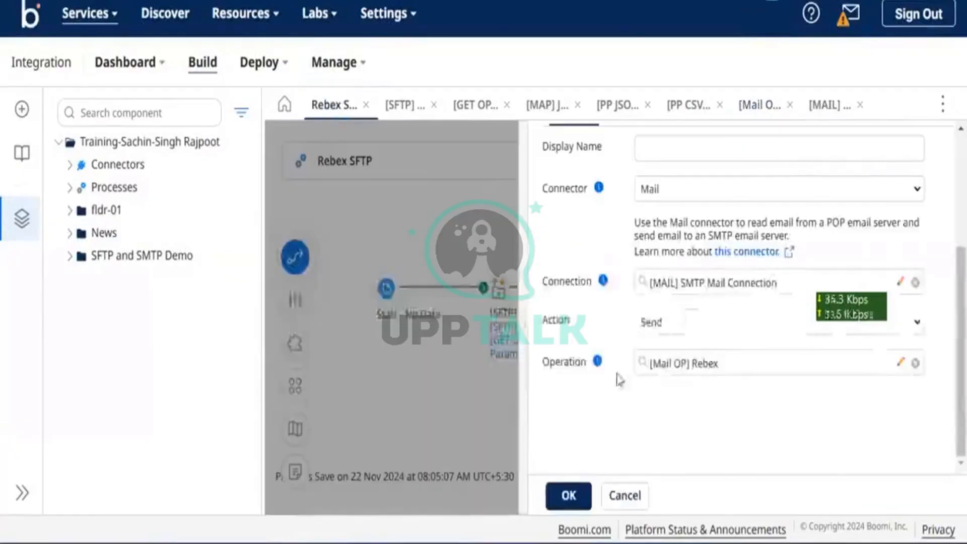
left_click(900, 363)
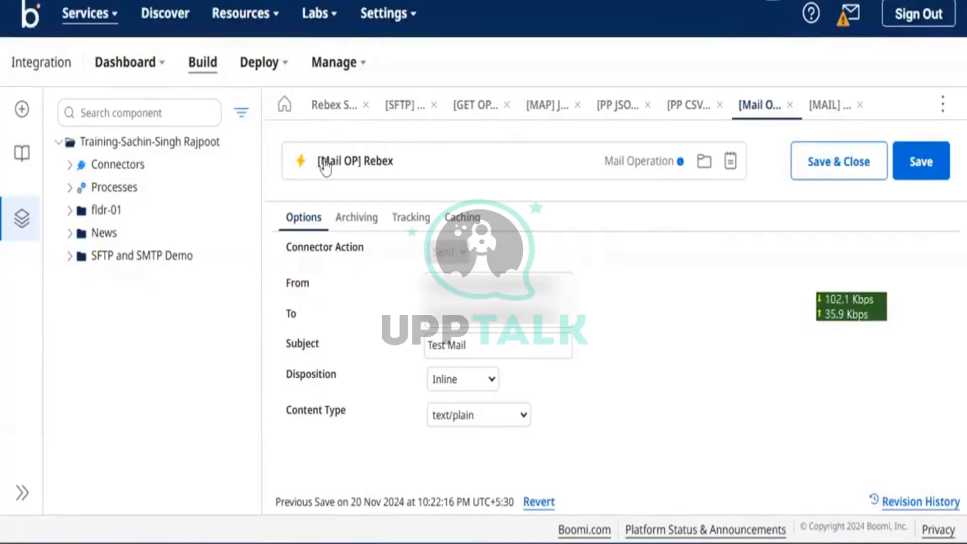
left_click(333, 112)
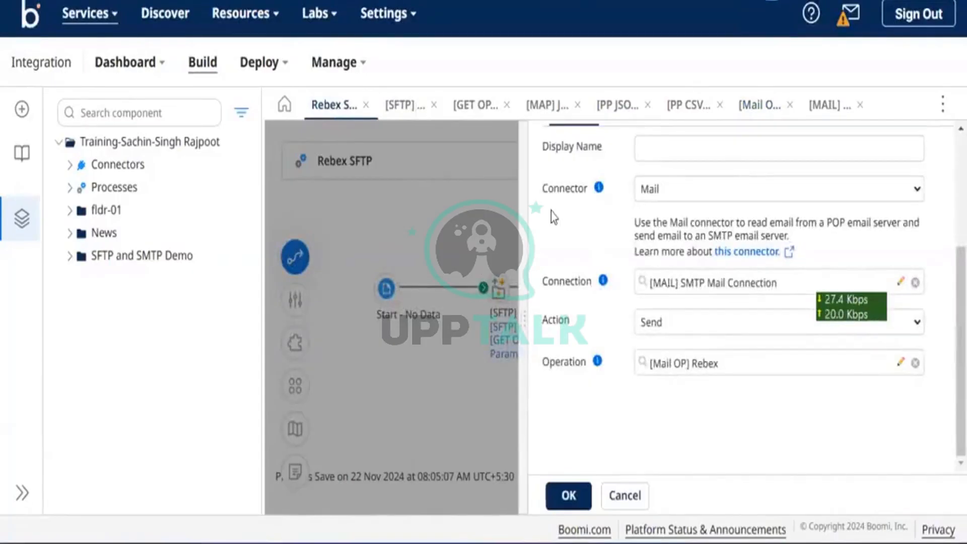
Close the Mail step dialog and start a test run of the Rebex SFTP process
scroll(551, 213, "up", 2)
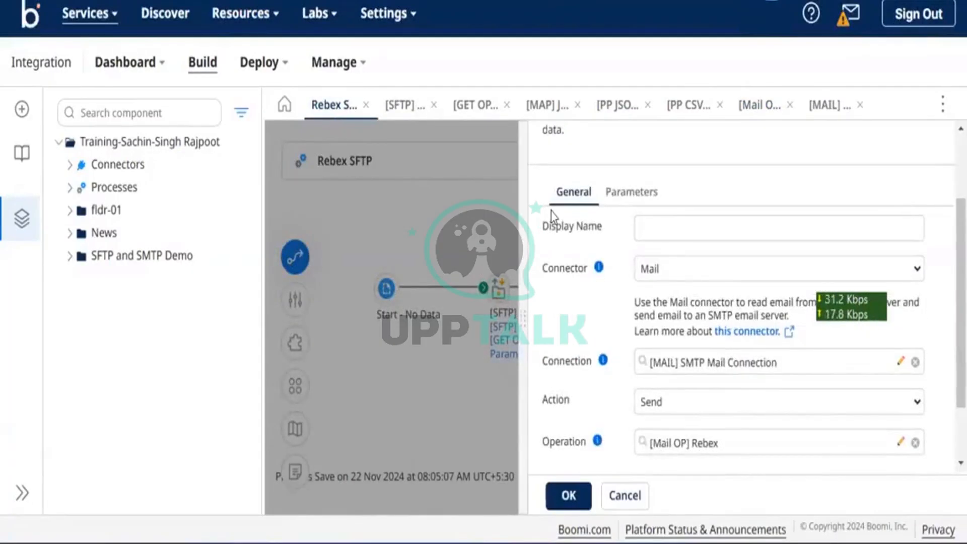
scroll(551, 213, "down", 1)
left_click(551, 213)
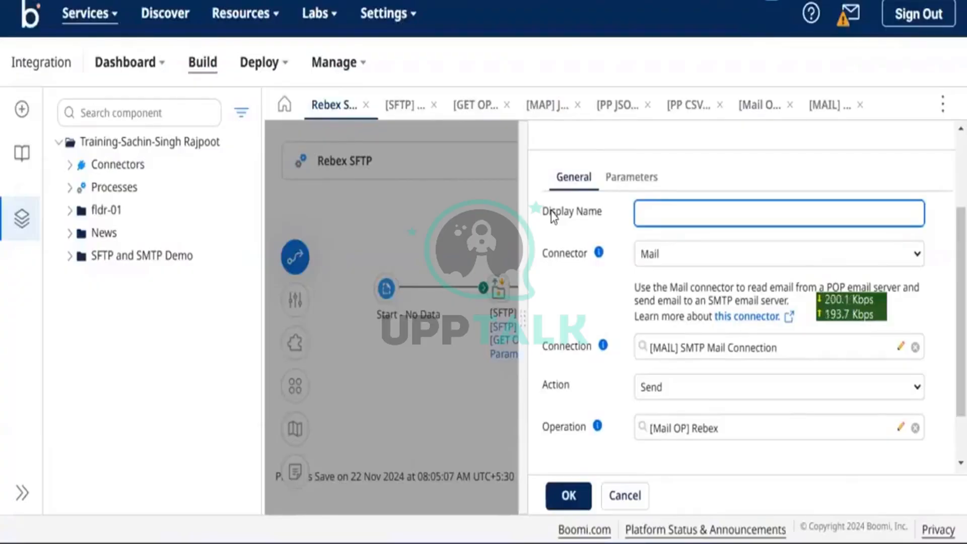
left_click(503, 254)
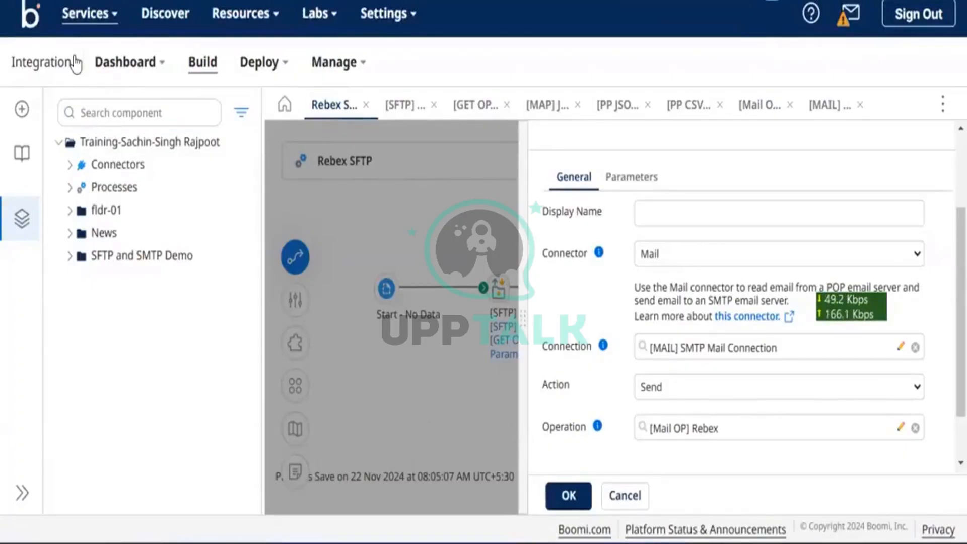
scroll(672, 453, "down", 1)
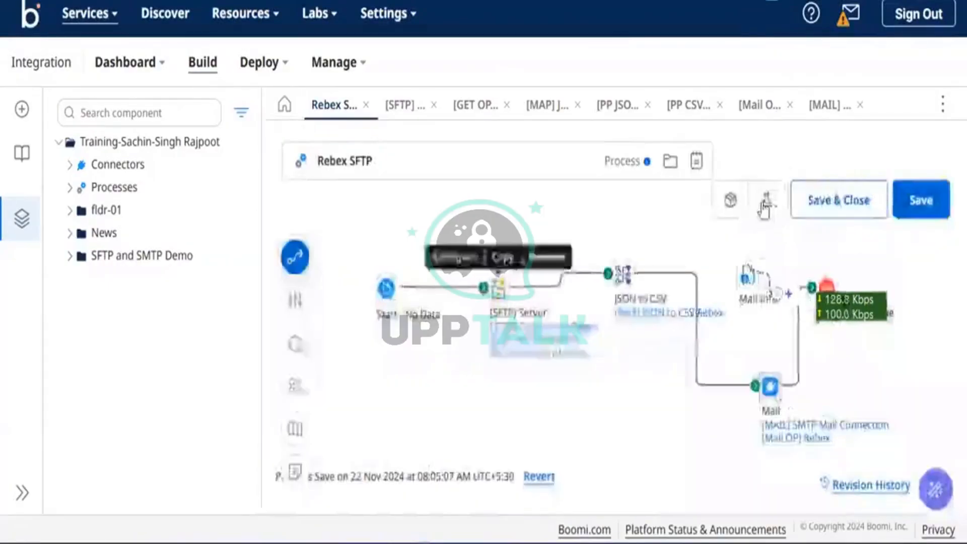
left_click(765, 204)
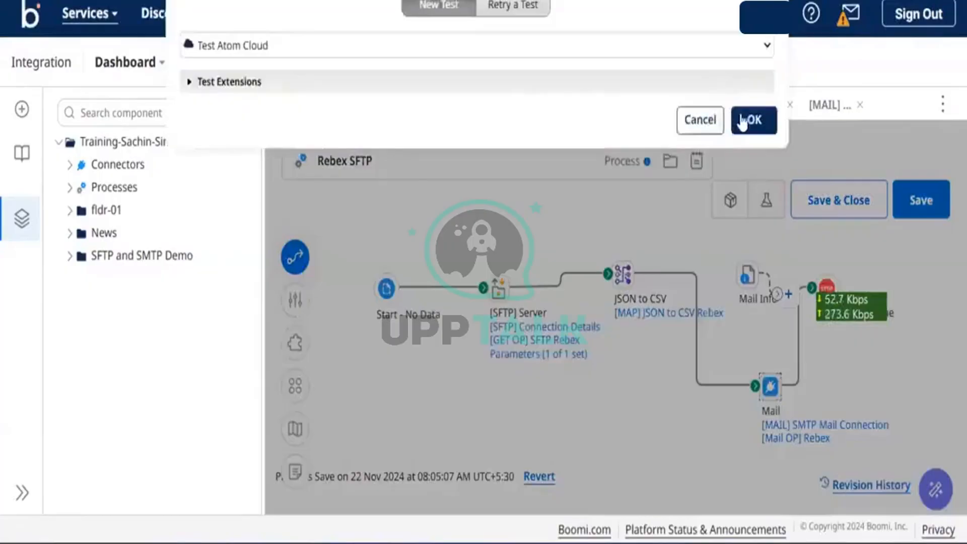
Run the test on Test Atom Cloud and view the Mail step's Connection Data
left_click(745, 120)
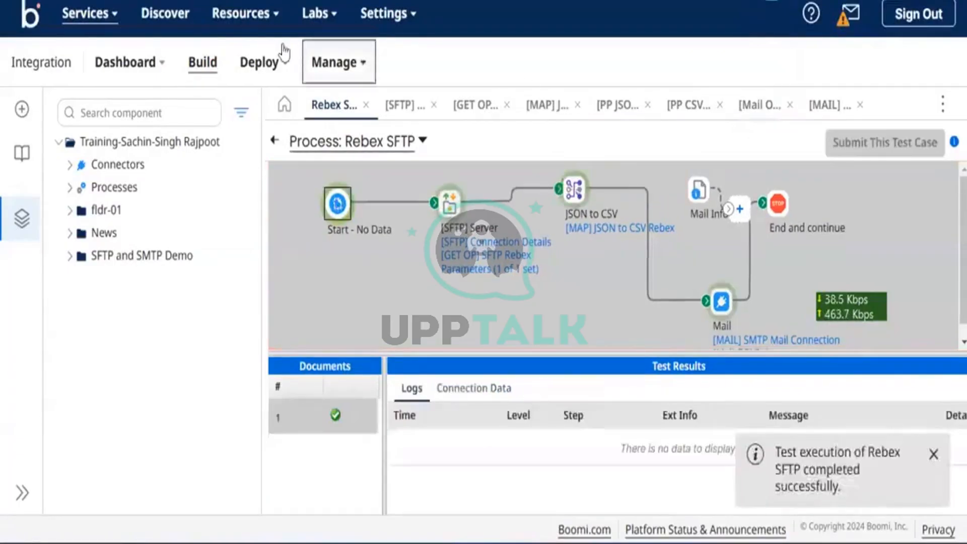
left_click(721, 303)
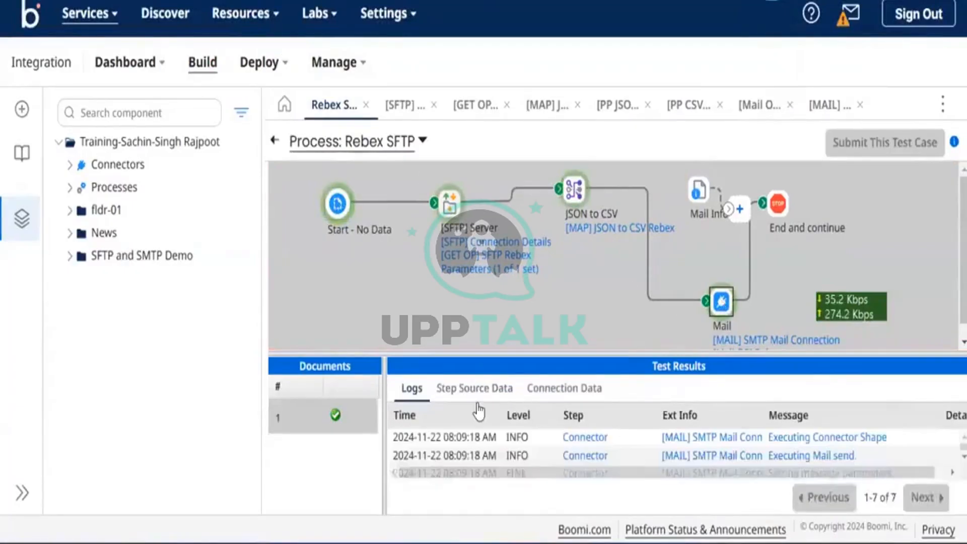
left_click(538, 387)
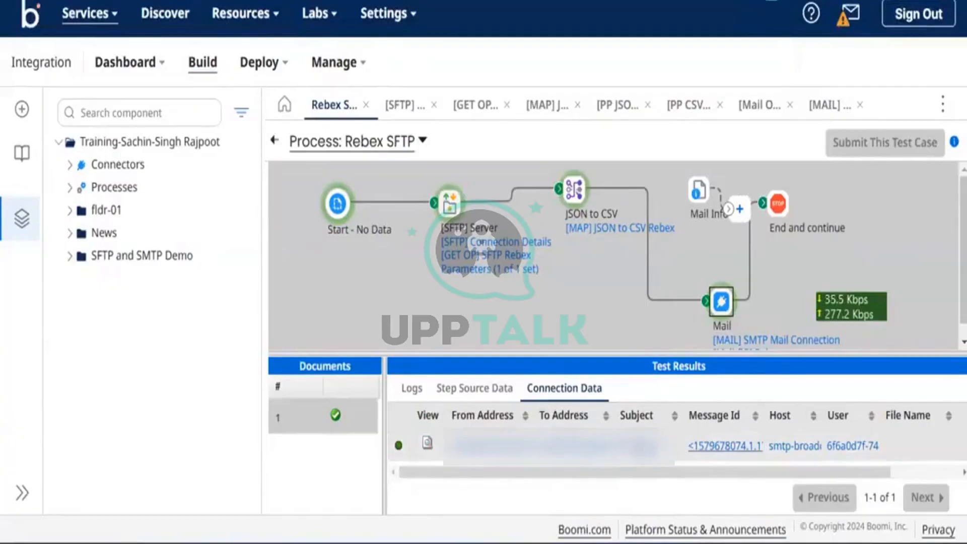
Check the full To Address and SMTP Host values in the test results
left_click(578, 445)
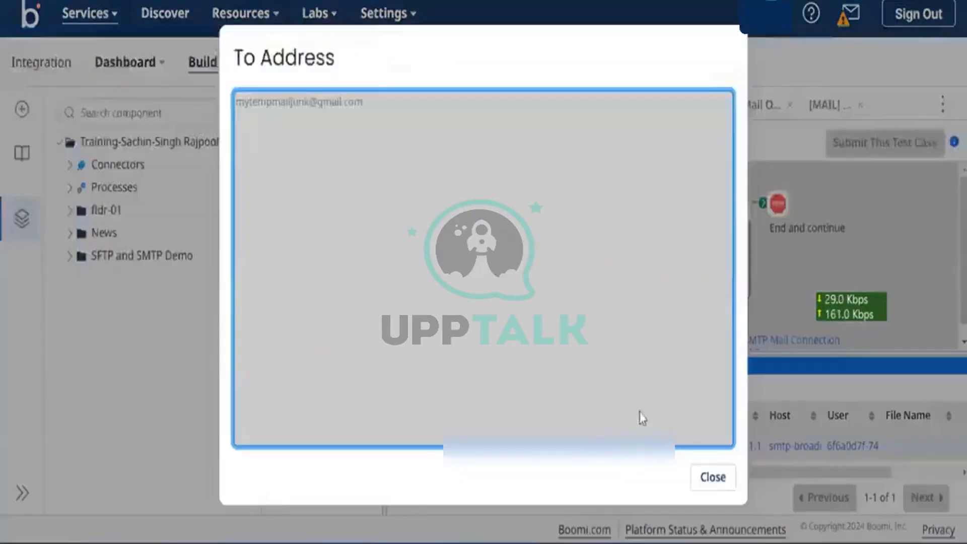
left_click(710, 482)
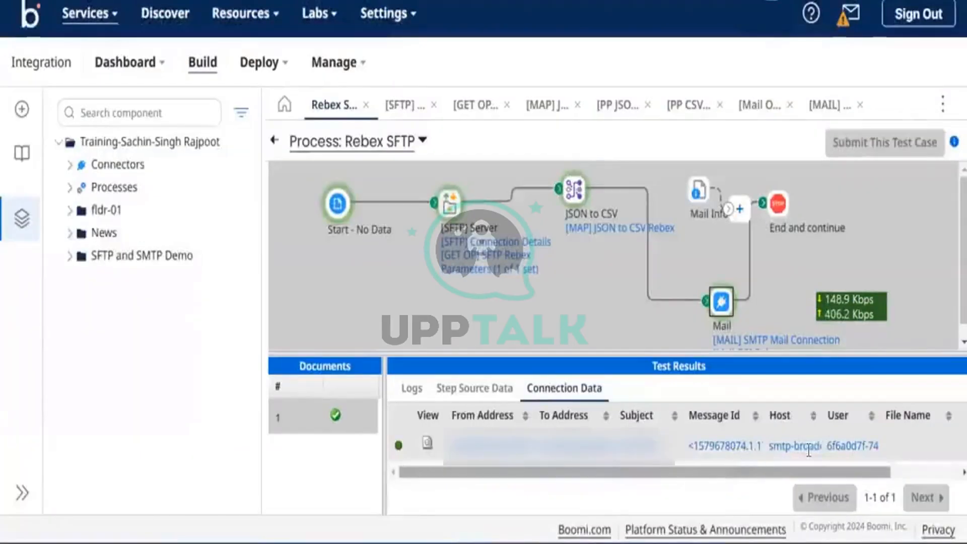
left_click(801, 446)
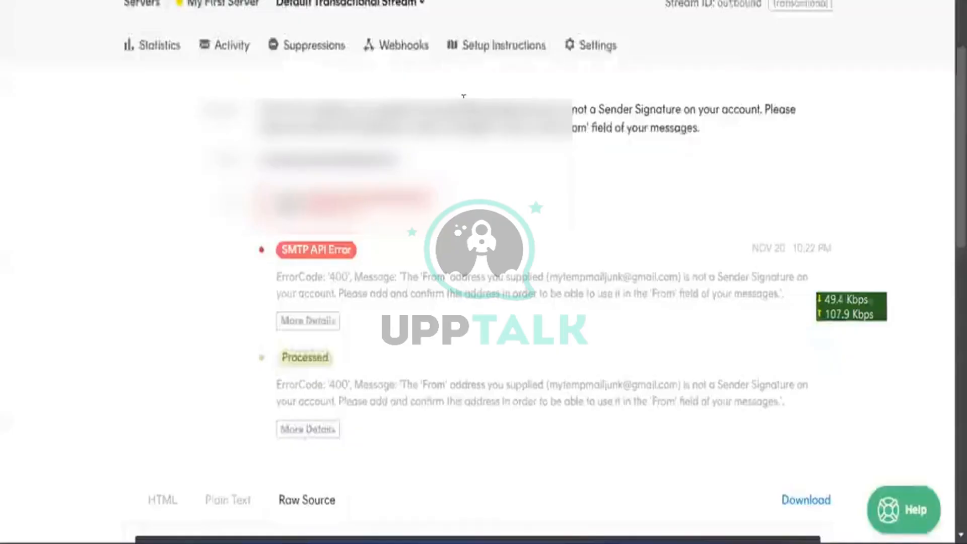
scroll(460, 97, "up", 2)
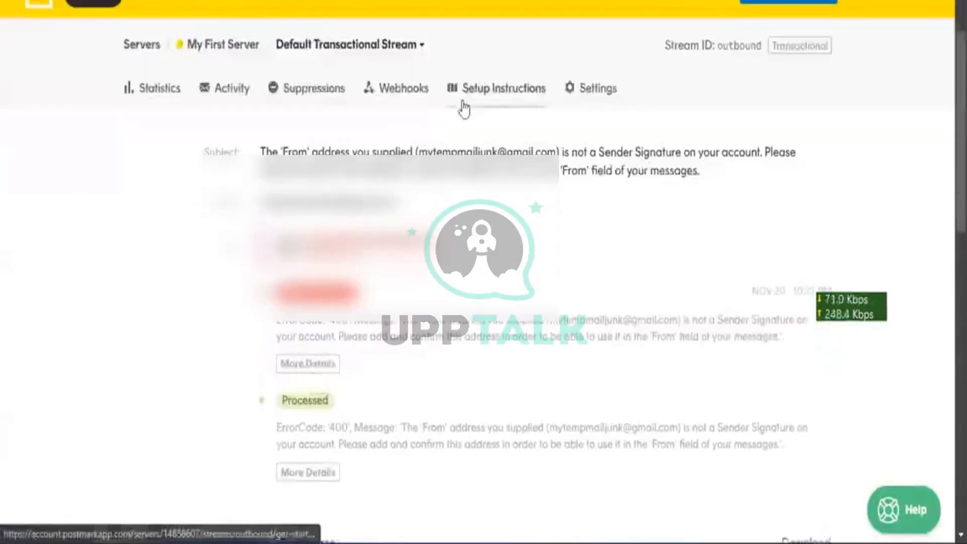
Open the setup instructions for My First Server's Default Broadcast Stream
scroll(302, 50, "up", 1)
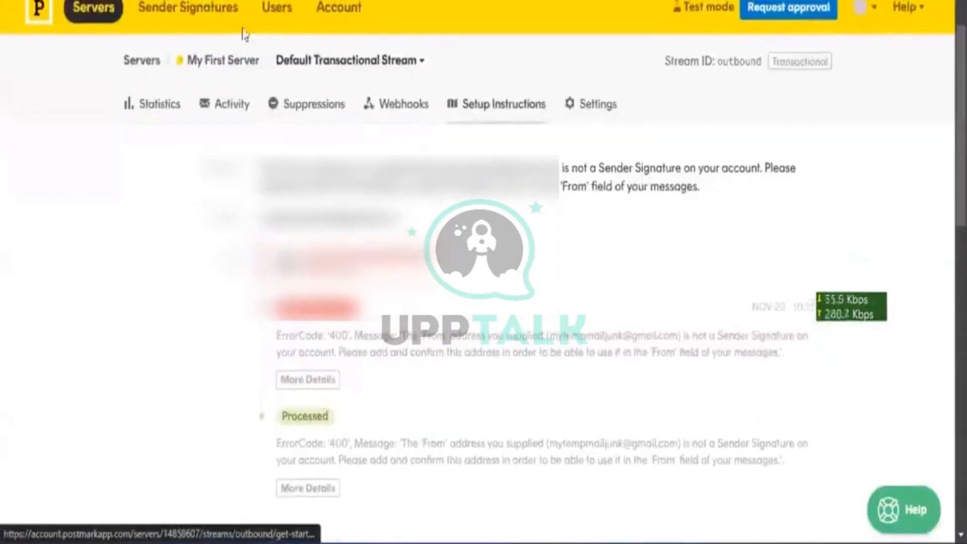
left_click(234, 67)
scroll(403, 131, "down", 1)
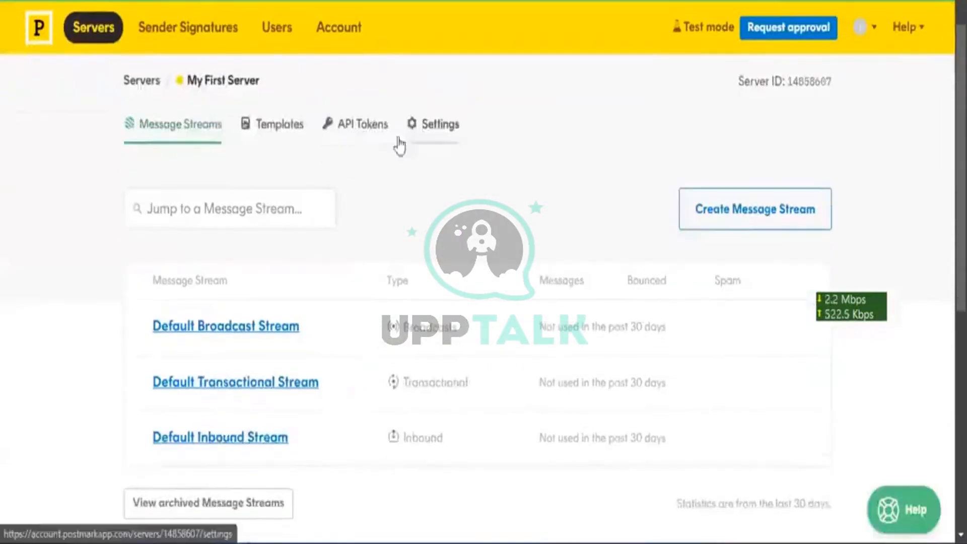
left_click(255, 332)
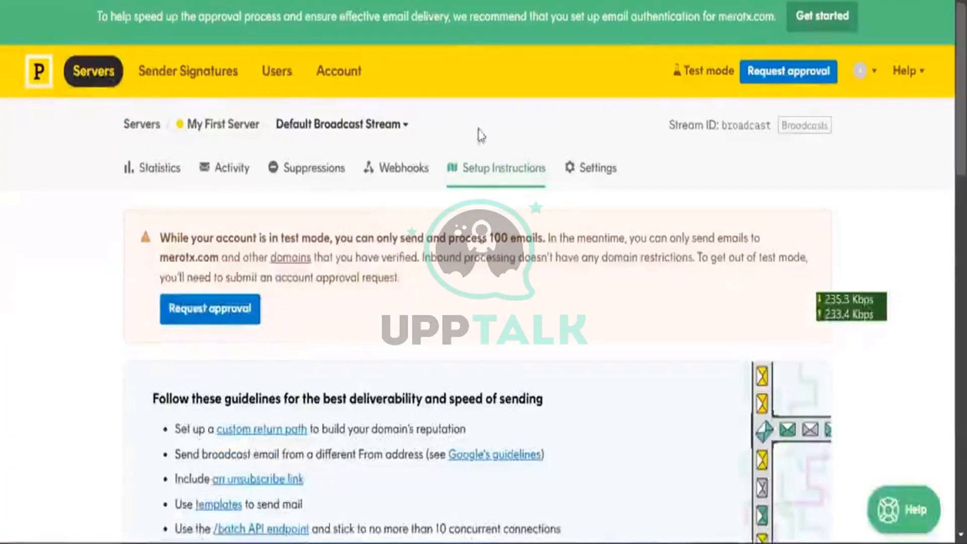
scroll(478, 134, "down", 5)
scroll(478, 134, "down", 7)
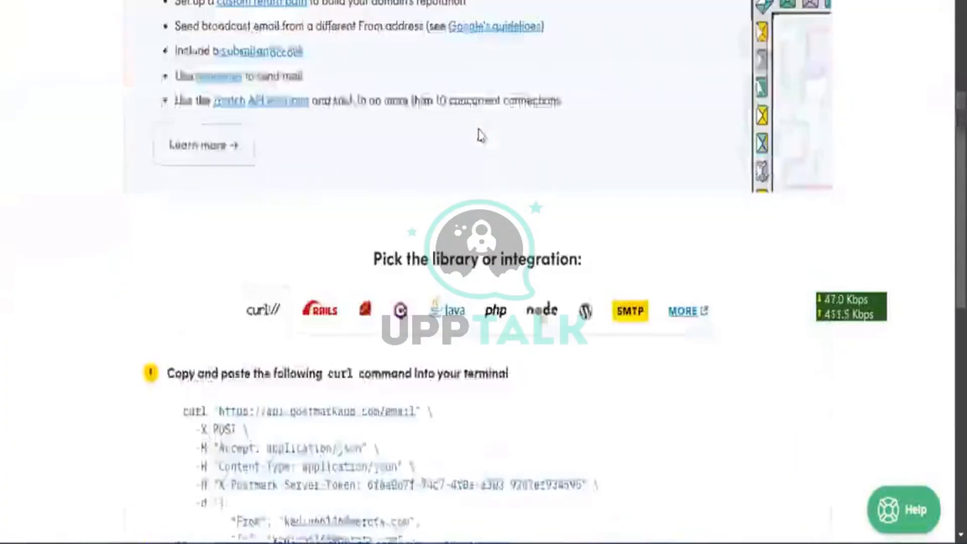
scroll(479, 134, "up", 3)
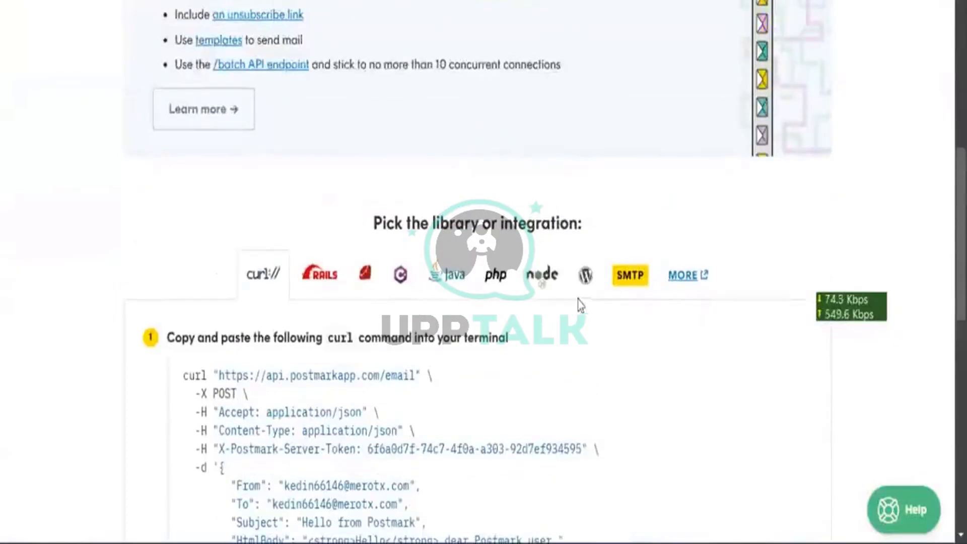
Show the SMTP setup details and select server address smtp-broadcasts.postmarkapp.com
left_click(629, 283)
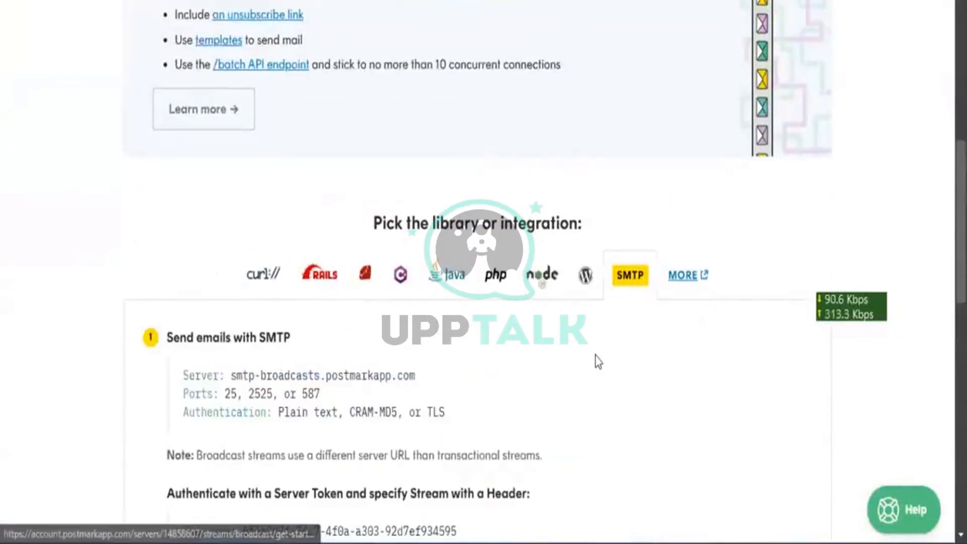
scroll(595, 359, "down", 1)
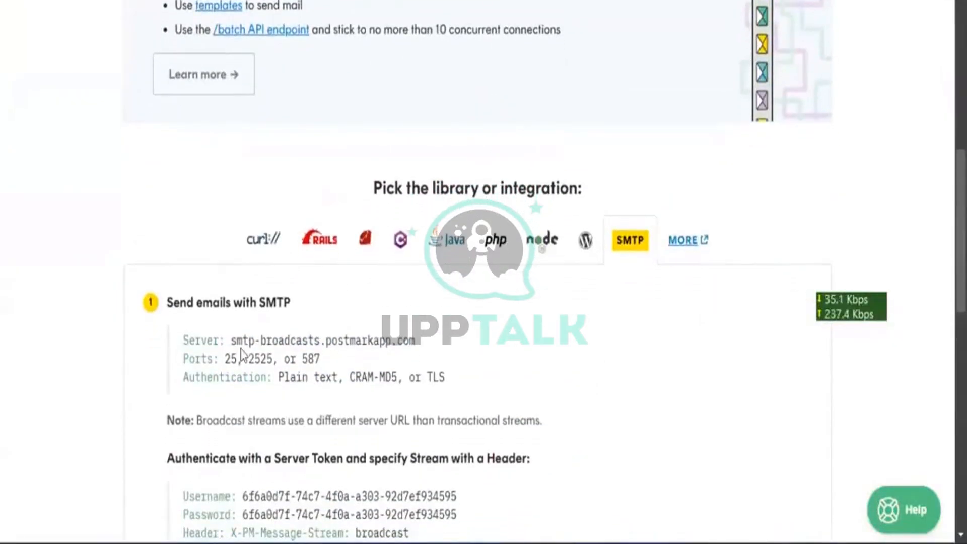
left_click(367, 340)
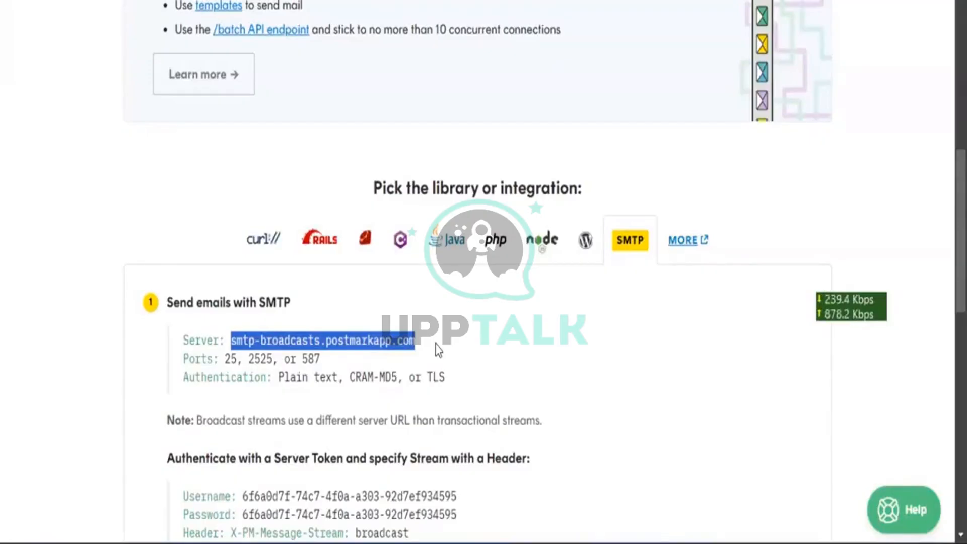
scroll(437, 349, "down", 3)
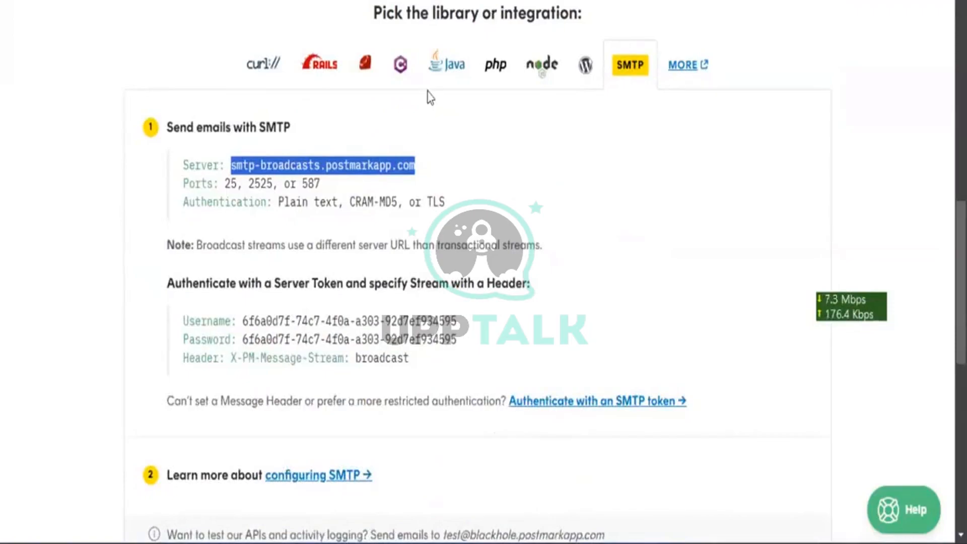
scroll(428, 93, "up", 10)
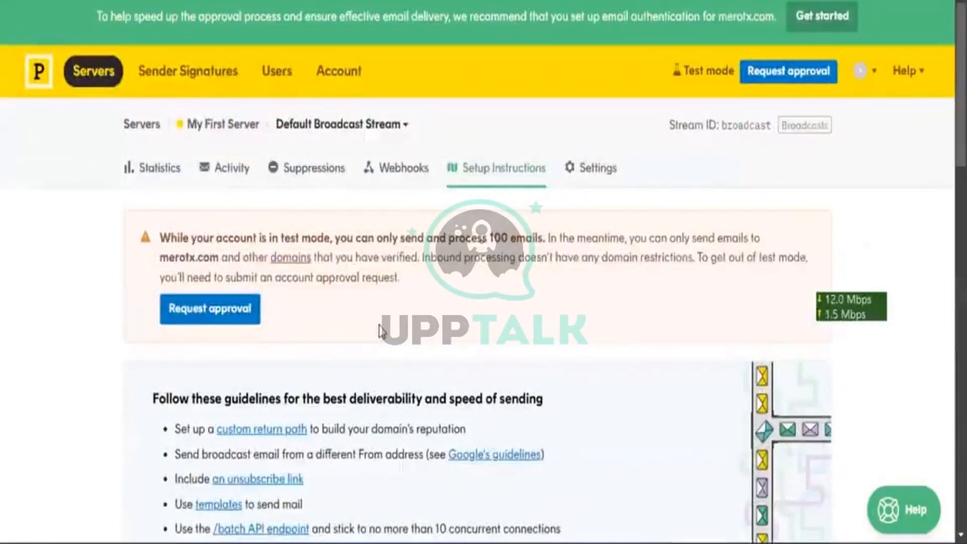
Browse the Default Broadcast Stream's Webhooks, Suppressions and Statistics pages
left_click(227, 166)
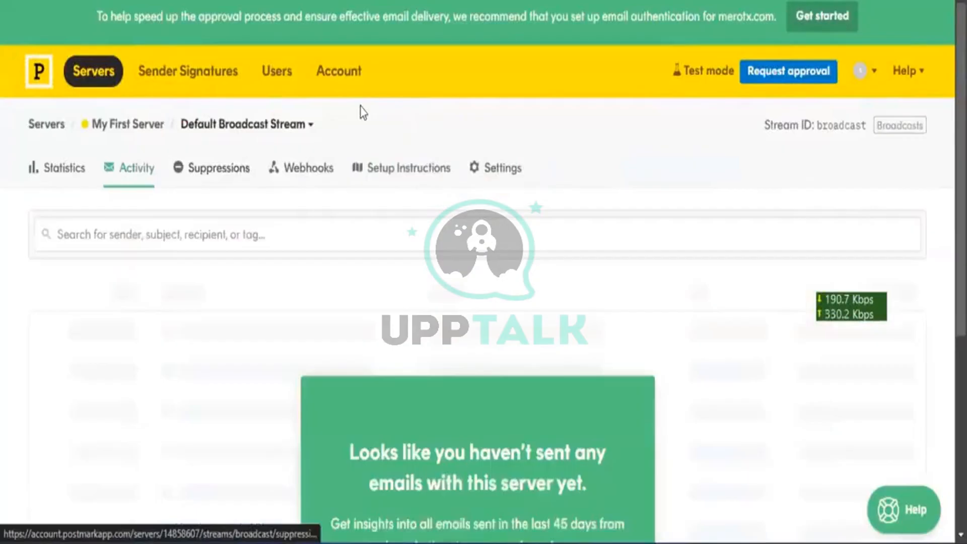
scroll(360, 112, "down", 3)
scroll(360, 112, "down", 4)
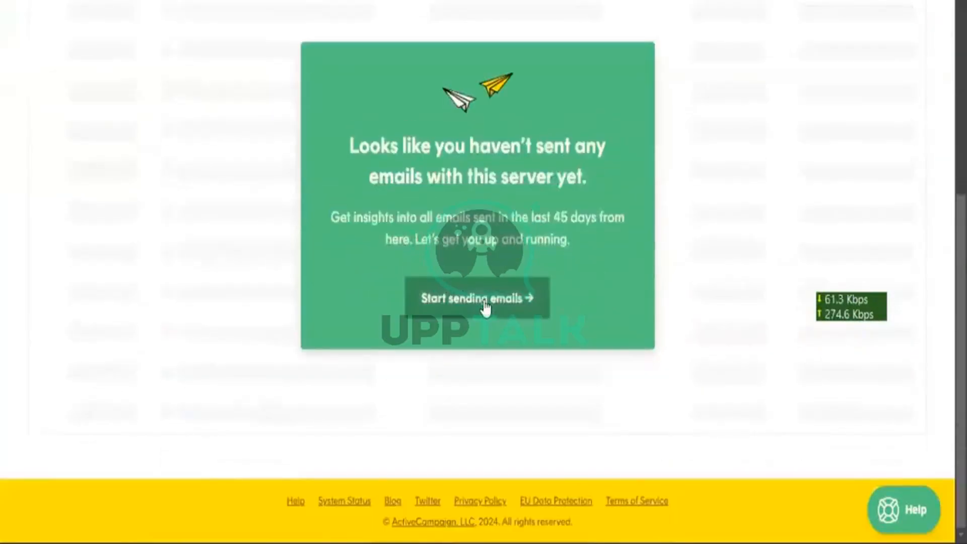
left_click(485, 308)
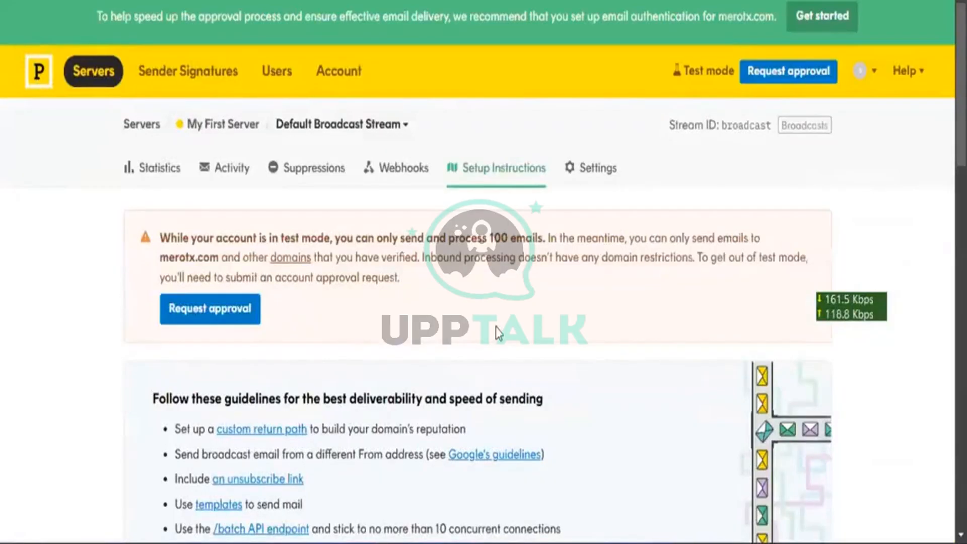
scroll(496, 327, "down", 2)
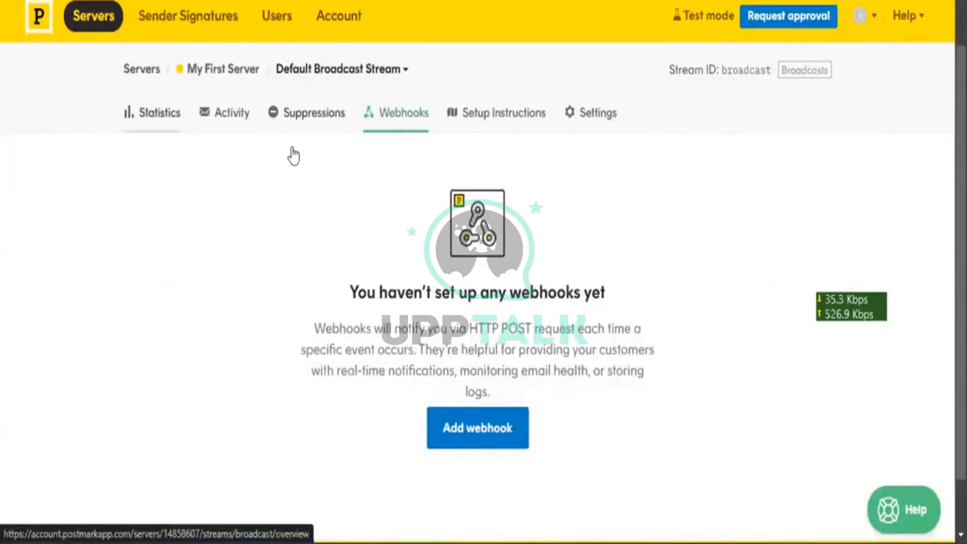
scroll(292, 149, "down", 4)
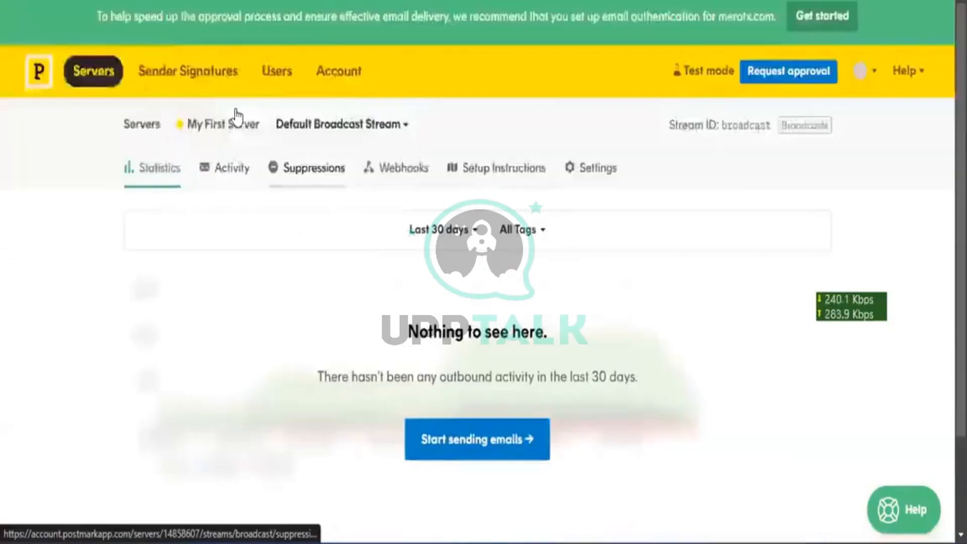
scroll(237, 117, "down", 2)
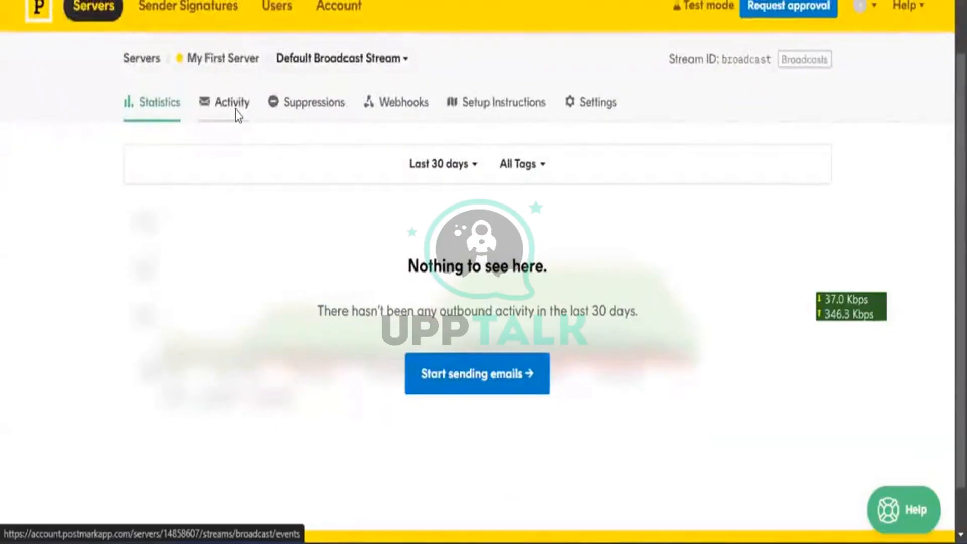
left_click(238, 116)
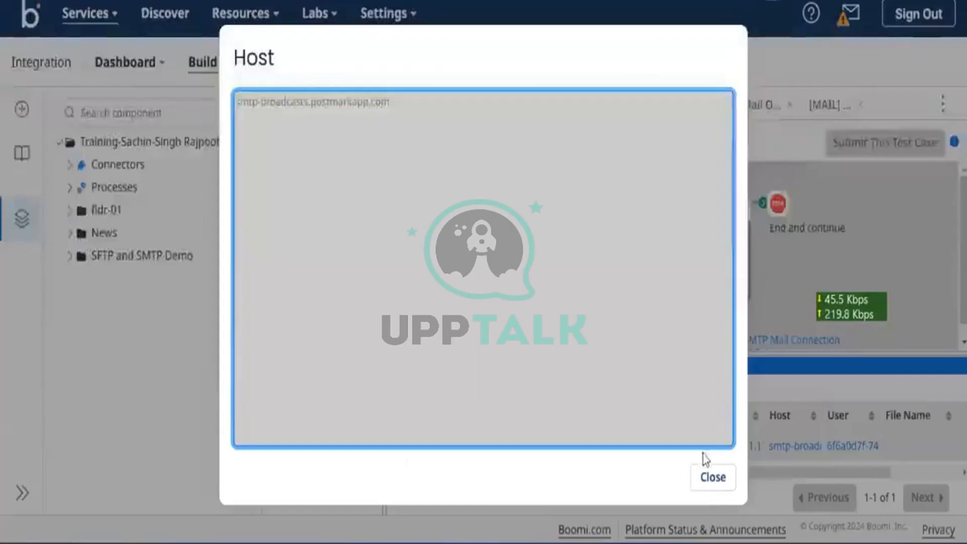
Close the Host value popup in the Connection Data test results
left_click(717, 477)
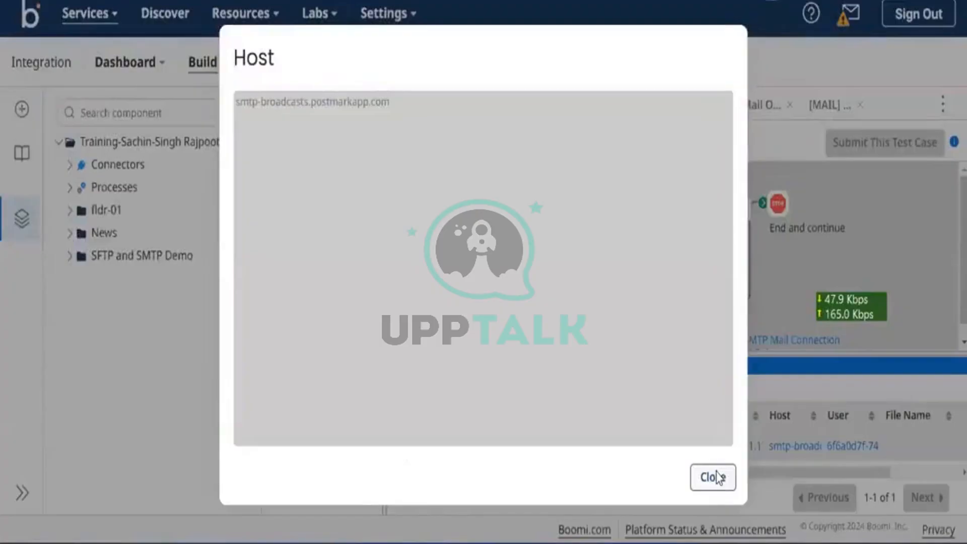
left_click(718, 477)
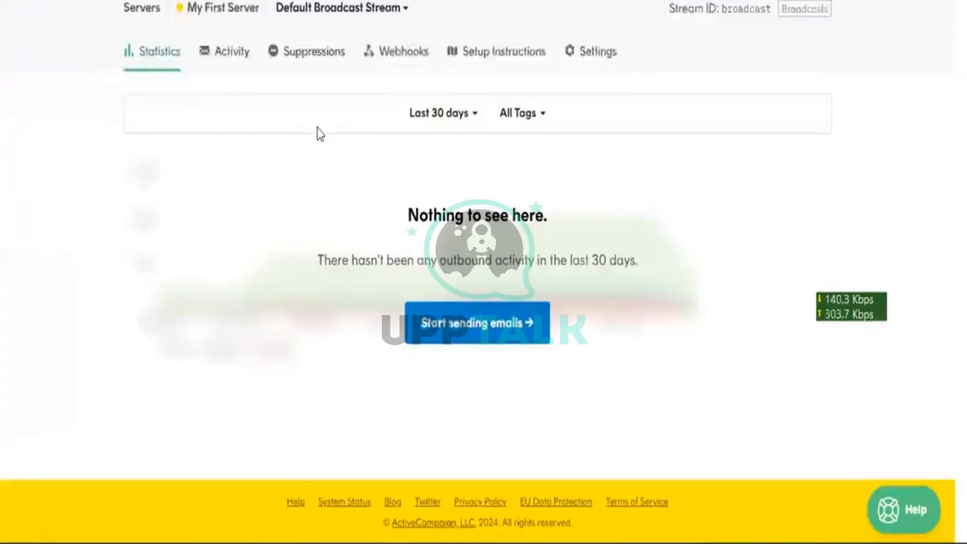
Check the broadcast stream's Activity log, then reach the merotx.com Sender Signatures list
scroll(319, 134, "up", 2)
scroll(320, 133, "down", 1)
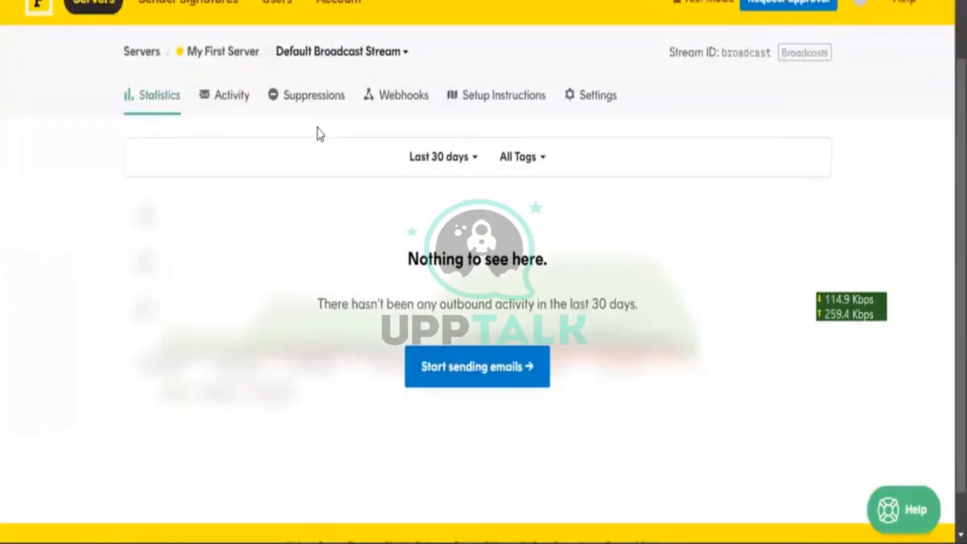
scroll(319, 133, "up", 1)
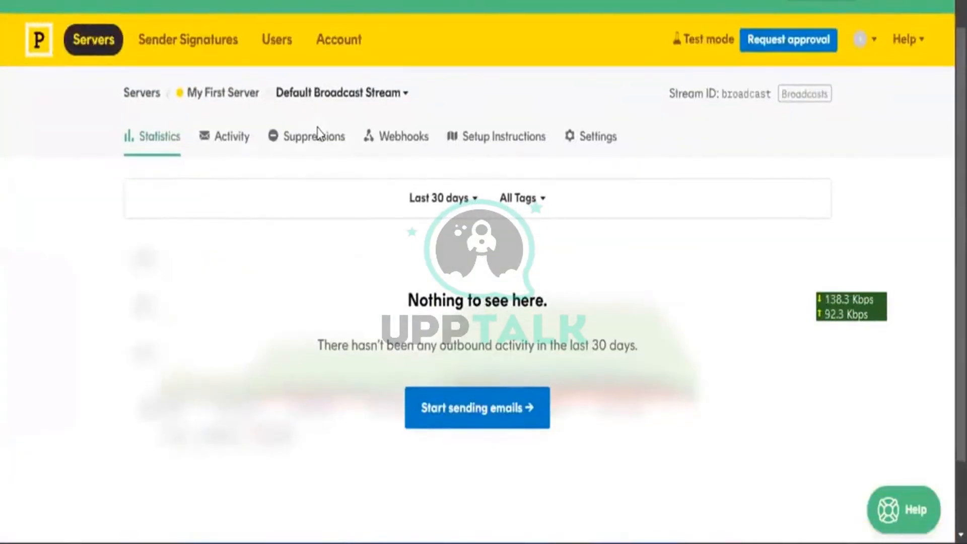
scroll(318, 134, "down", 1)
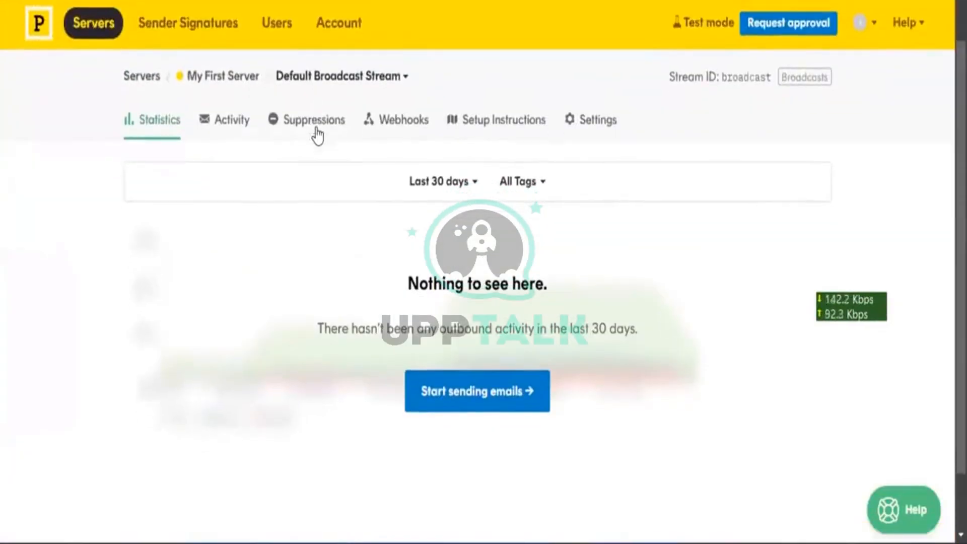
left_click(243, 135)
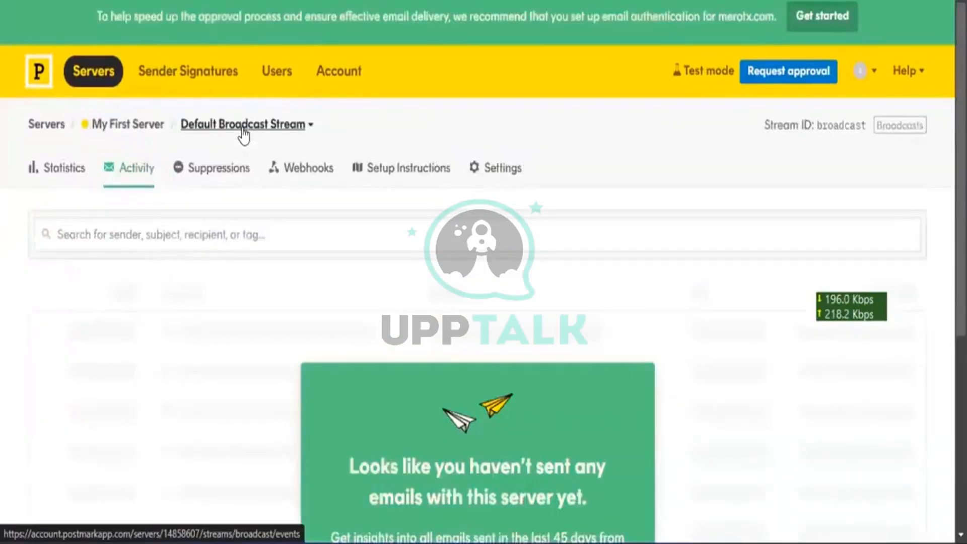
scroll(243, 135, "down", 2)
scroll(138, 54, "up", 1)
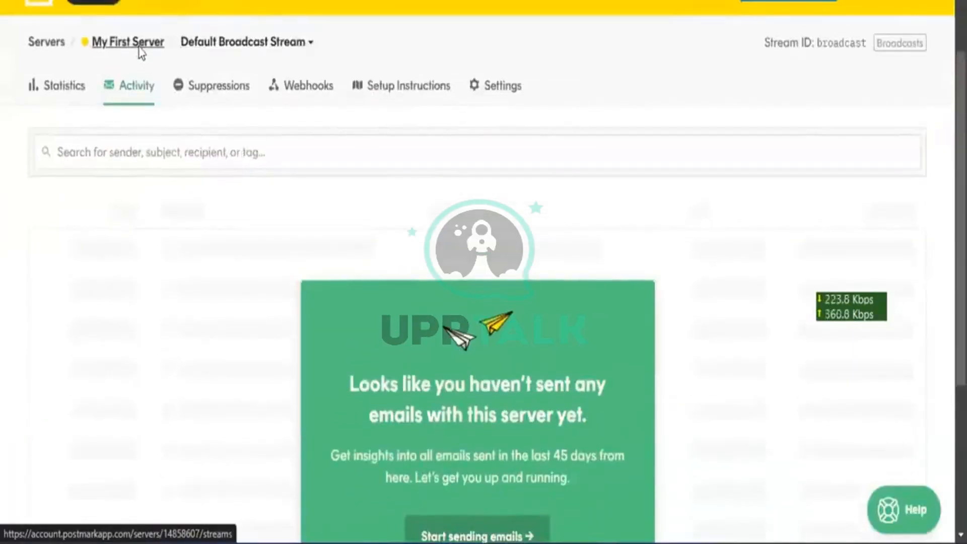
scroll(140, 53, "up", 1)
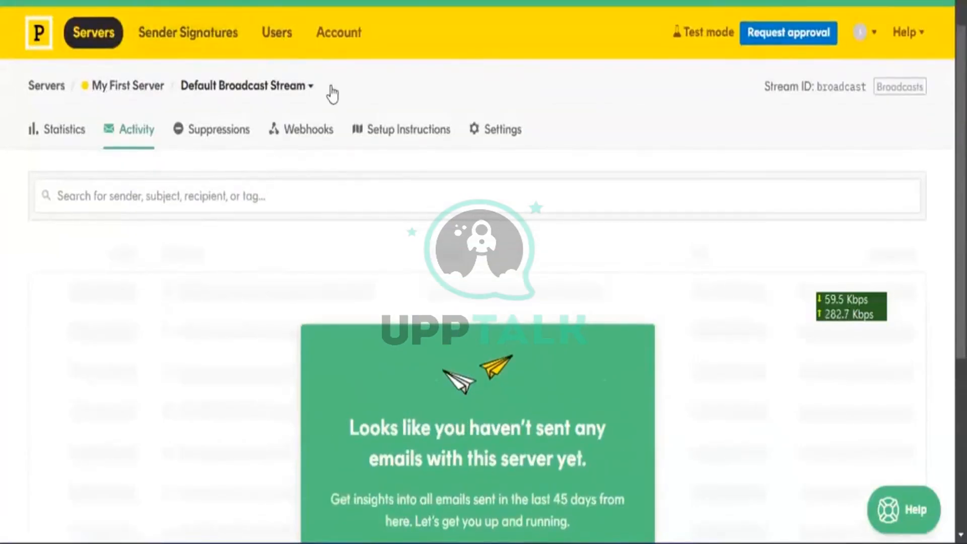
scroll(332, 91, "down", 2)
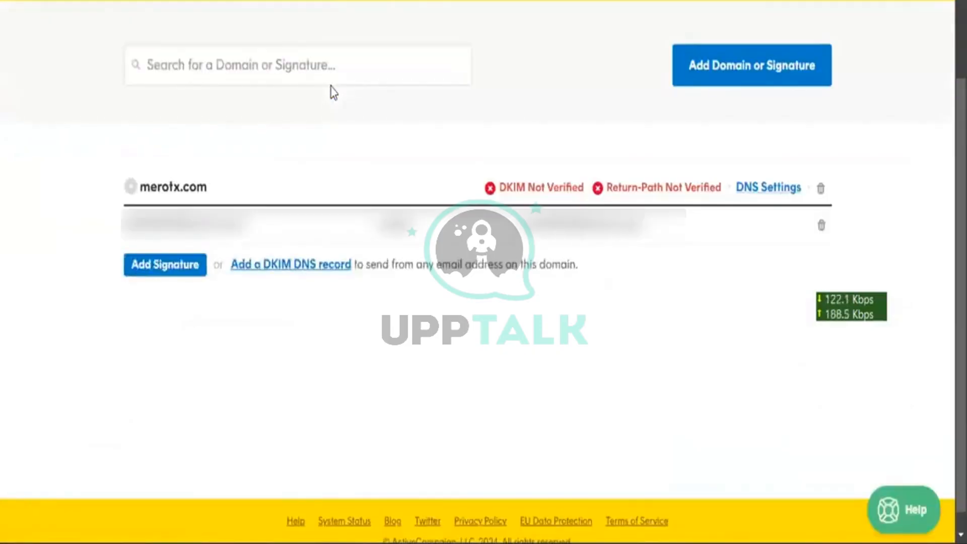
scroll(333, 92, "up", 2)
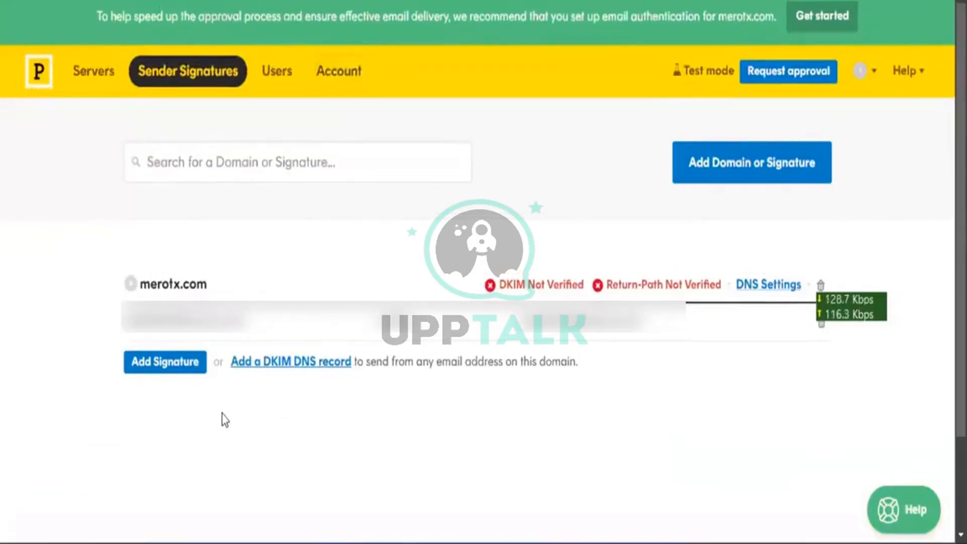
left_click(187, 366)
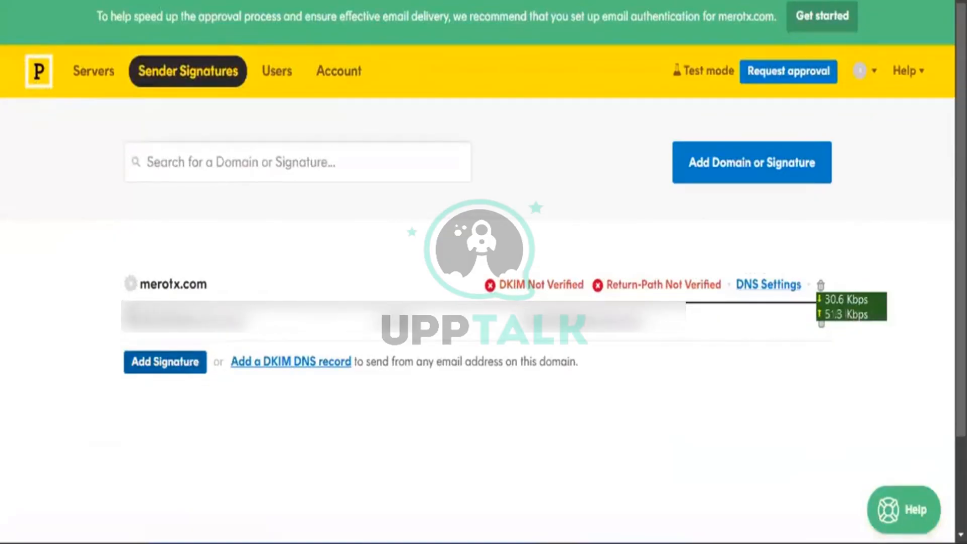
left_click_drag(247, 321, 122, 313)
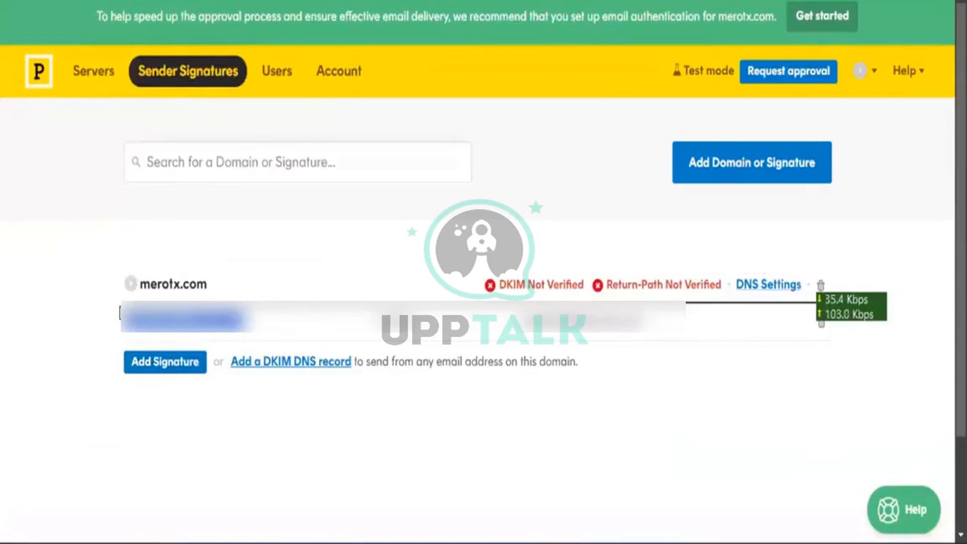
left_click(169, 362)
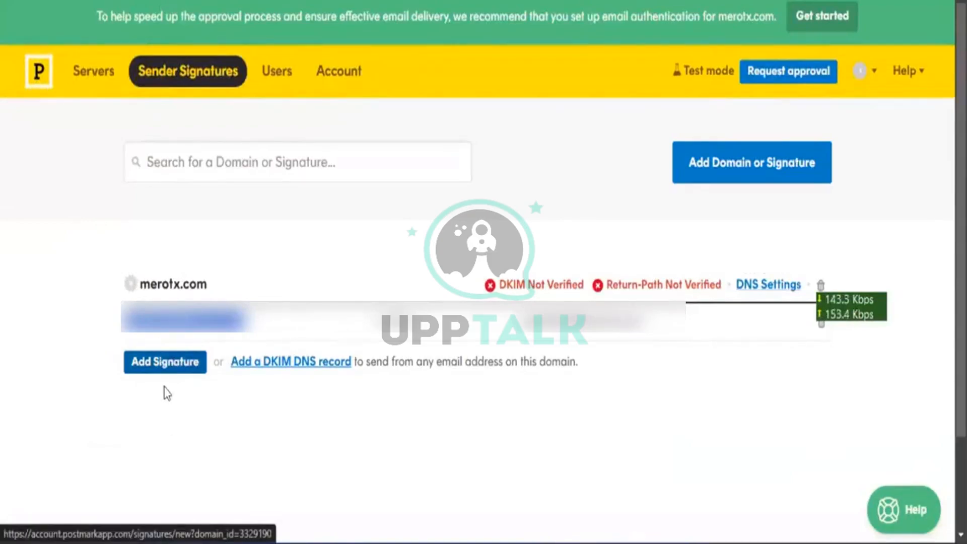
left_click(164, 371)
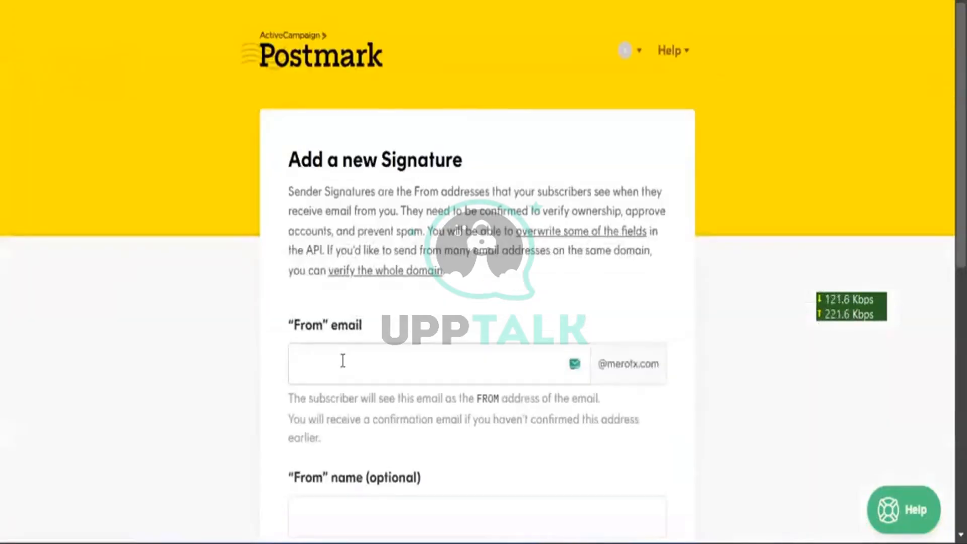
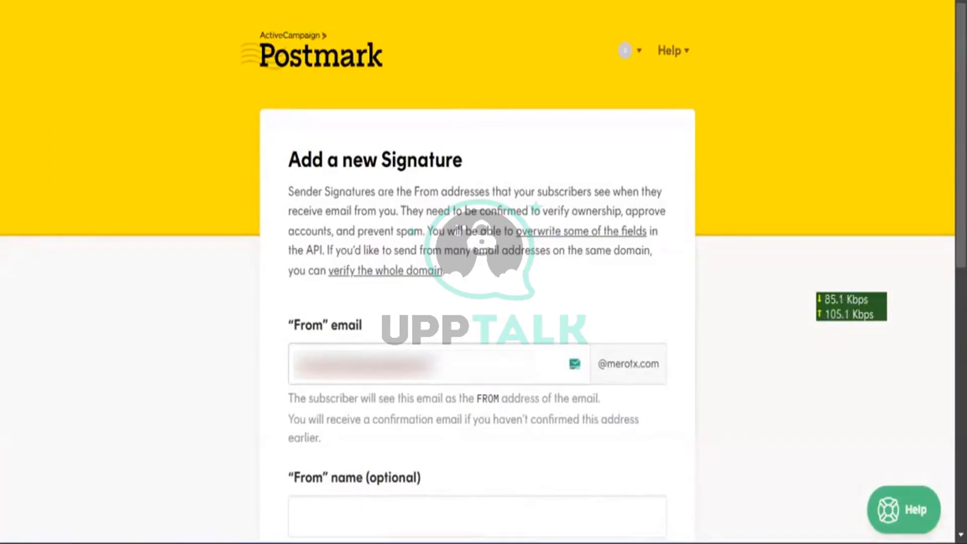
Enter and trim the From email address in the new signature form
scroll(342, 367, "down", 1)
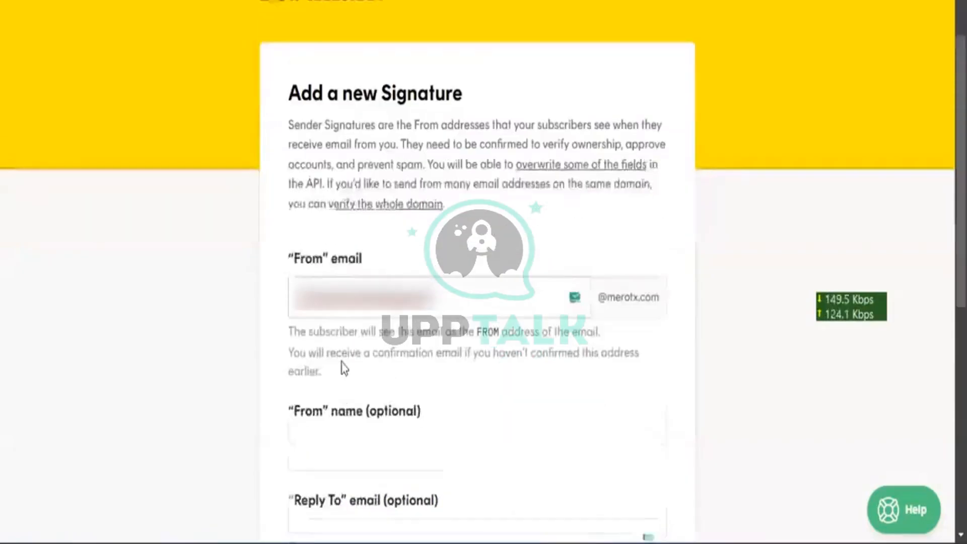
key("BackSpace")
key("BackSpace")
key("BackSpace")
key("BackSpace")
key("BackSpace")
key("BackSpace")
key("BackSpace")
key("BackSpace")
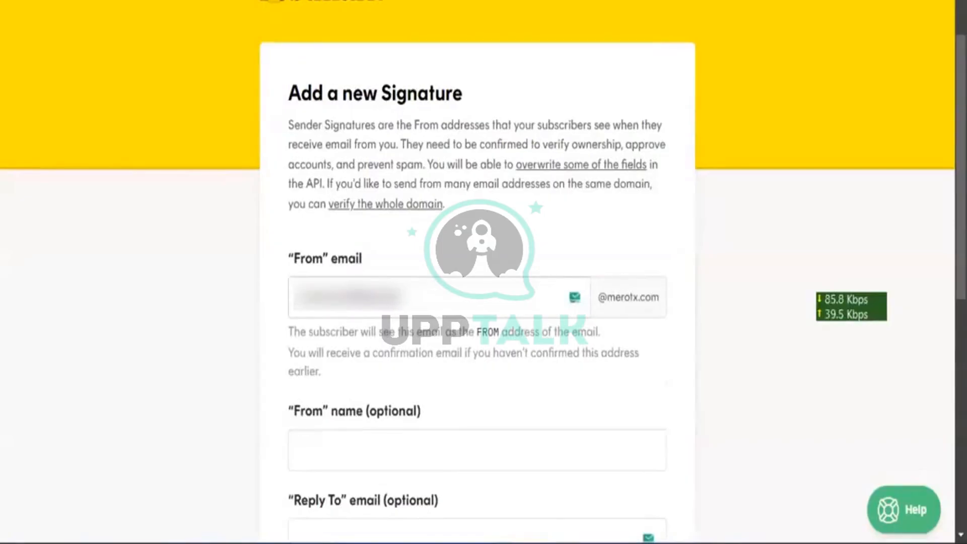
key("ctrl+a")
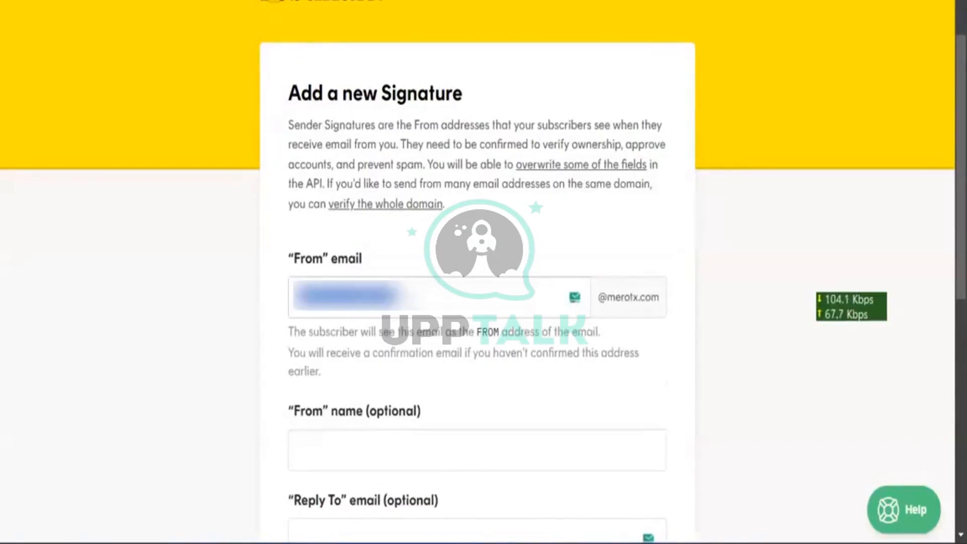
left_click(352, 297)
key("BackSpace")
key("BackSpace")
key("BackSpace")
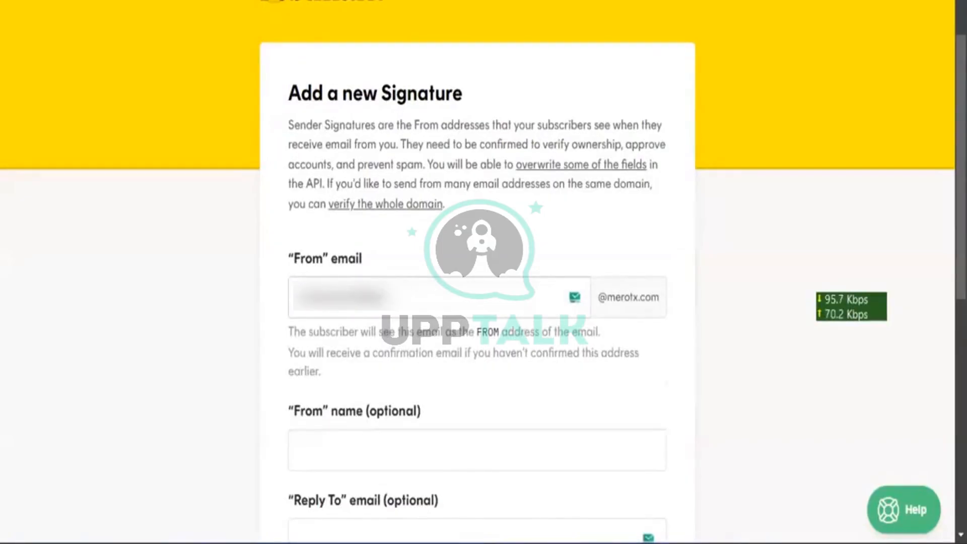
key("ctrl+a")
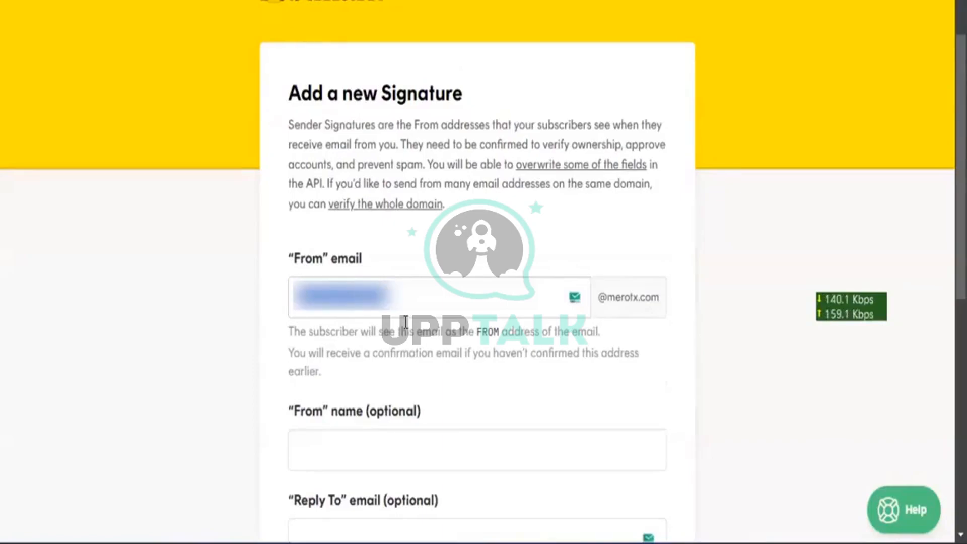
left_click(375, 377)
Paste the Reply To email address and submit the new sender signature
scroll(375, 377, "down", 2)
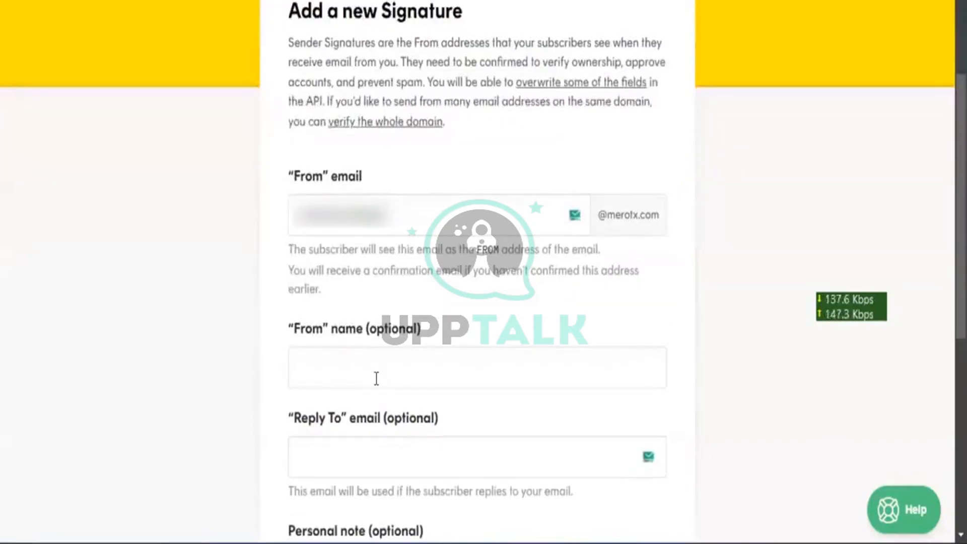
left_click(376, 379)
scroll(376, 379, "down", 1)
left_click(376, 379)
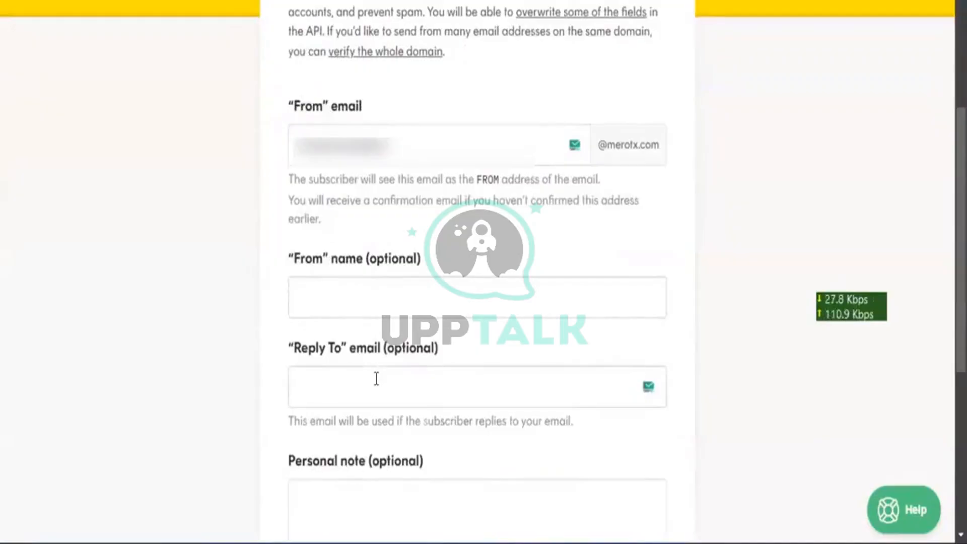
key("ctrl+v")
scroll(376, 379, "down", 3)
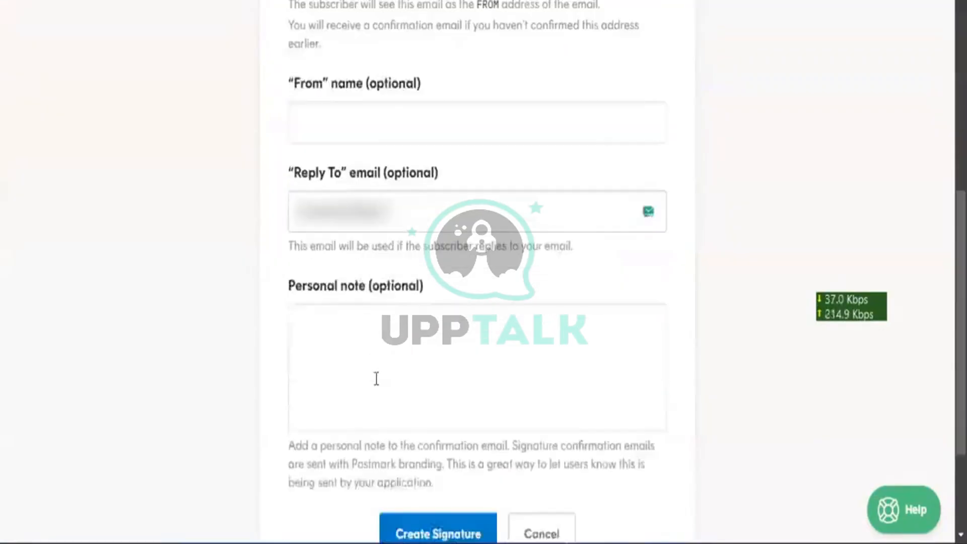
scroll(377, 386, "down", 2)
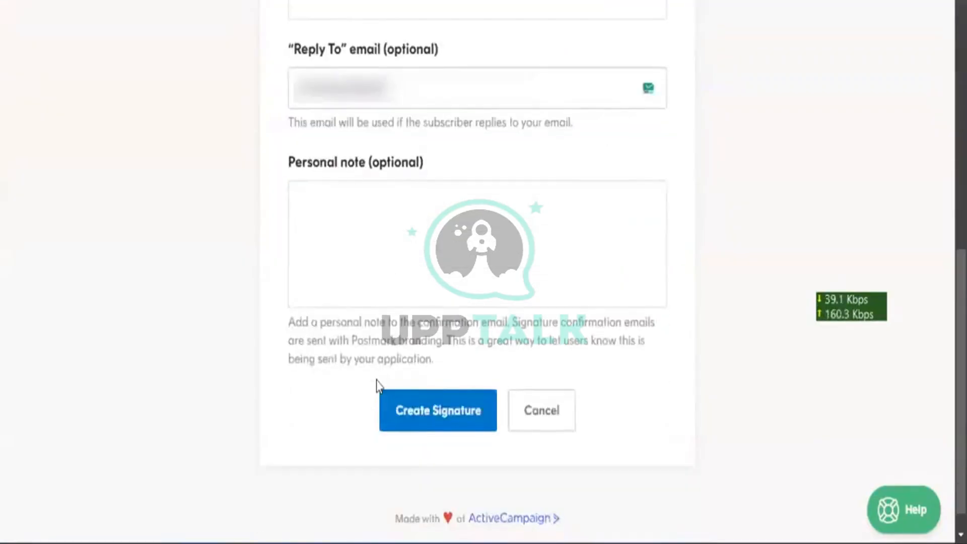
left_click(411, 409)
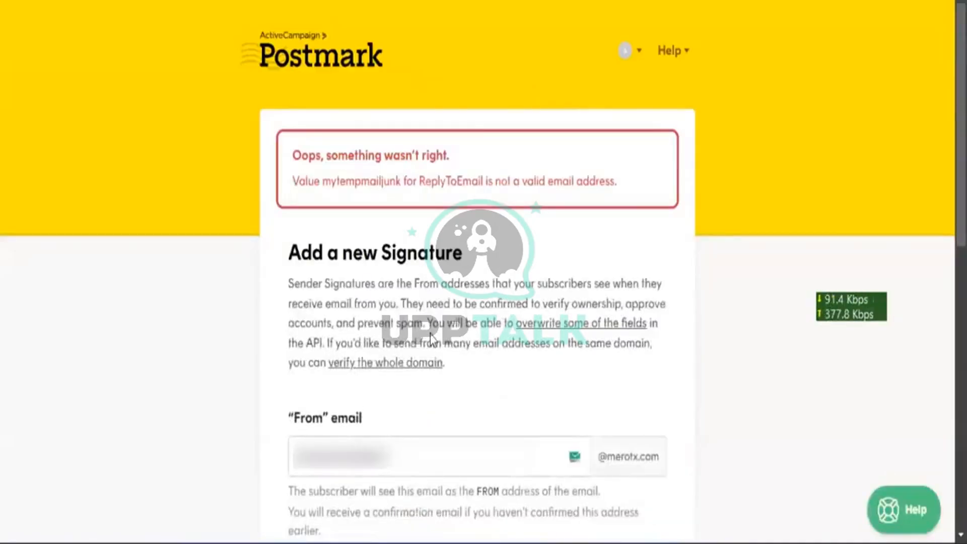
Abandon the signature after the invalid Reply To error and return to Boomi
scroll(430, 334, "down", 1)
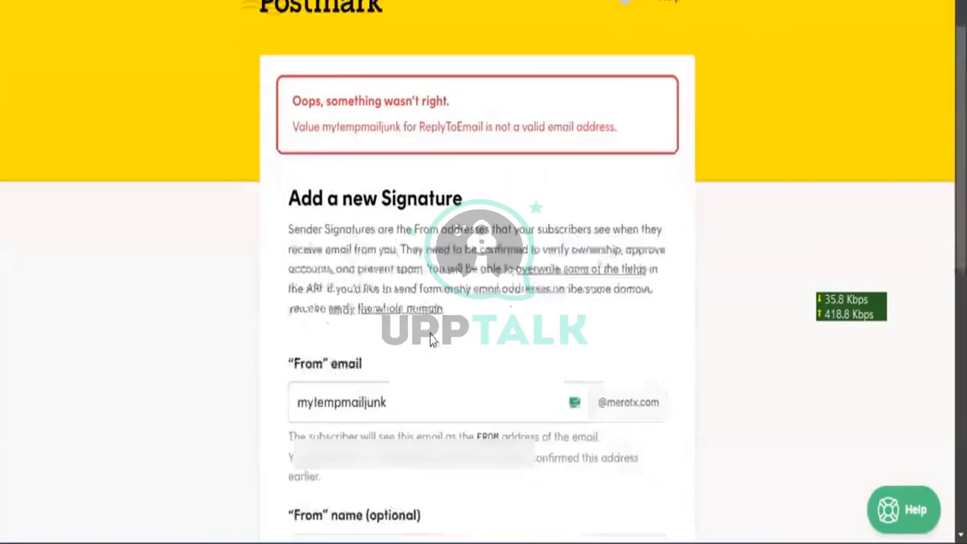
scroll(430, 334, "up", 1)
scroll(430, 330, "down", 3)
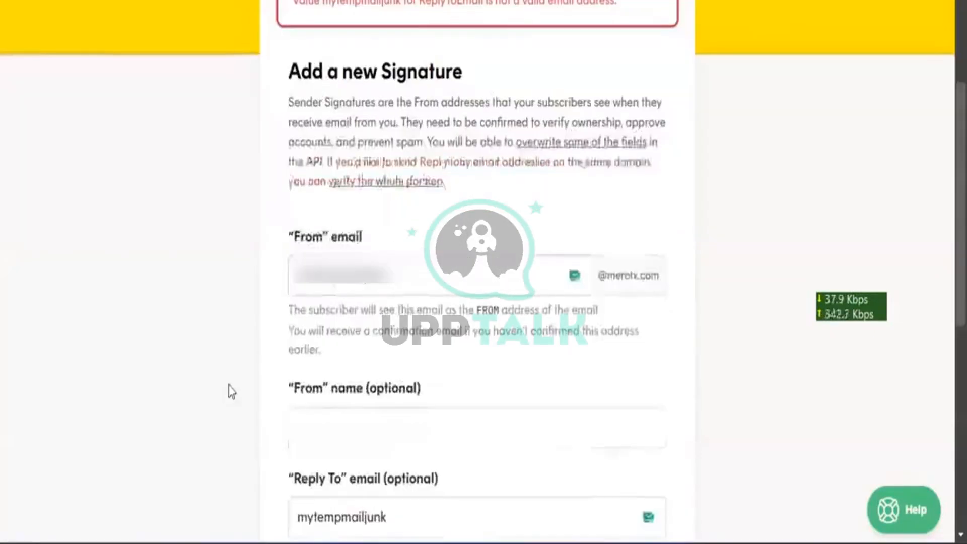
key("alt+Left")
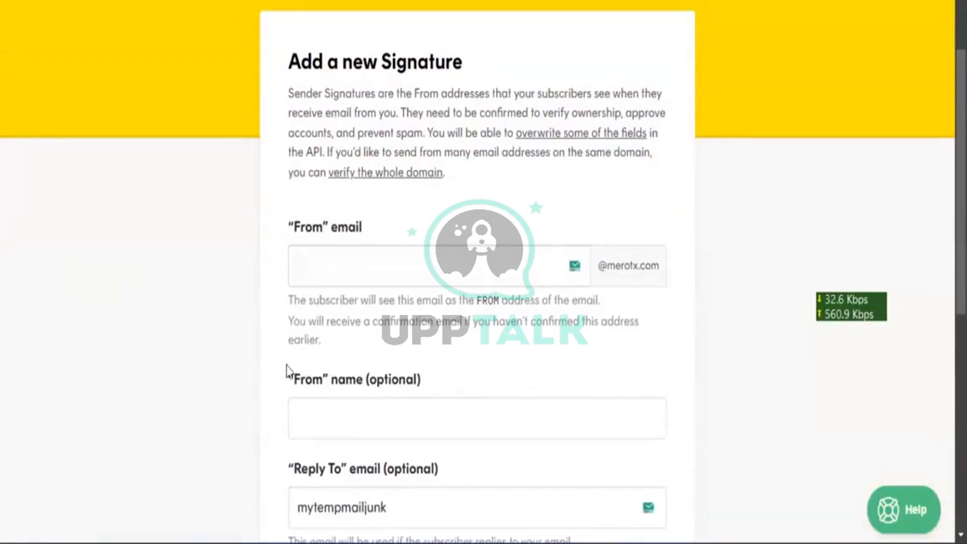
scroll(167, 392, "left", 5)
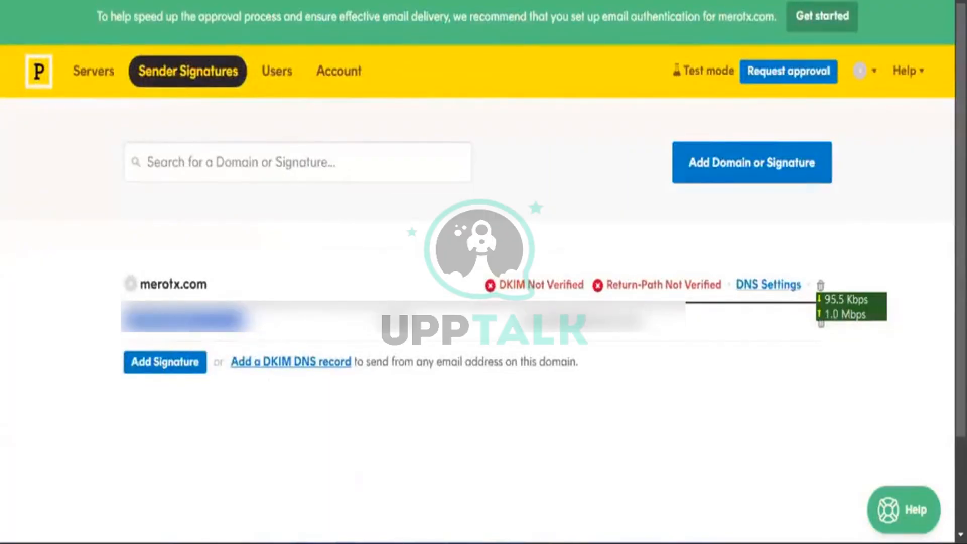
key("ctrl+Tab")
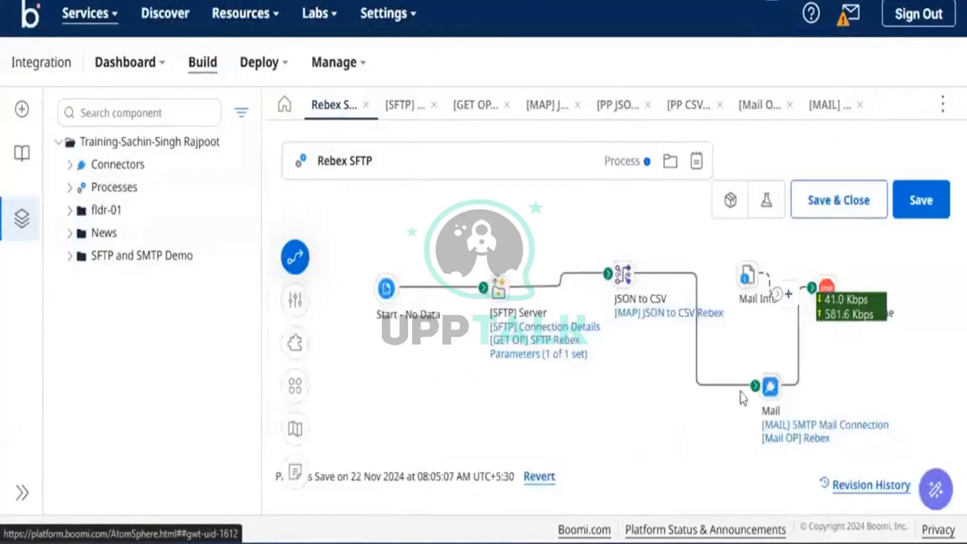
left_click(770, 387)
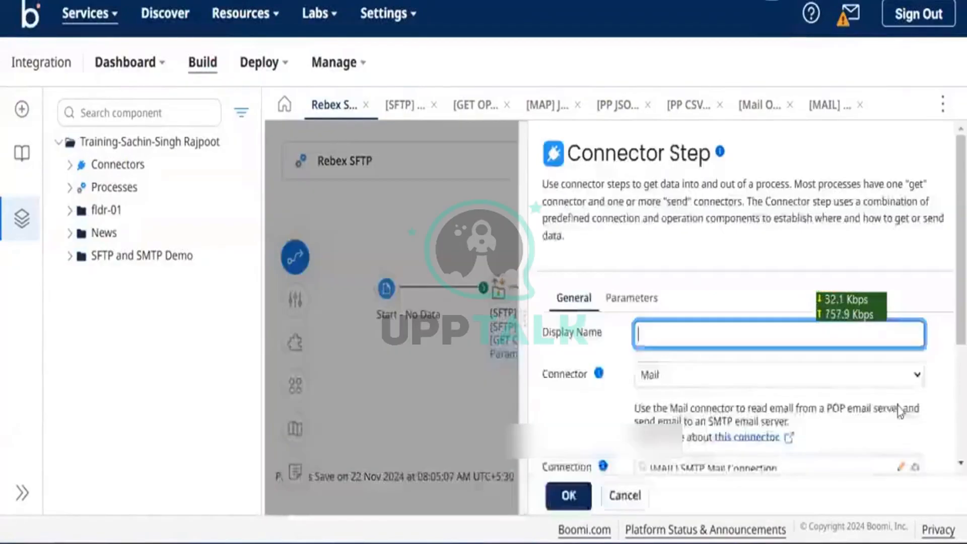
scroll(900, 407, "down", 3)
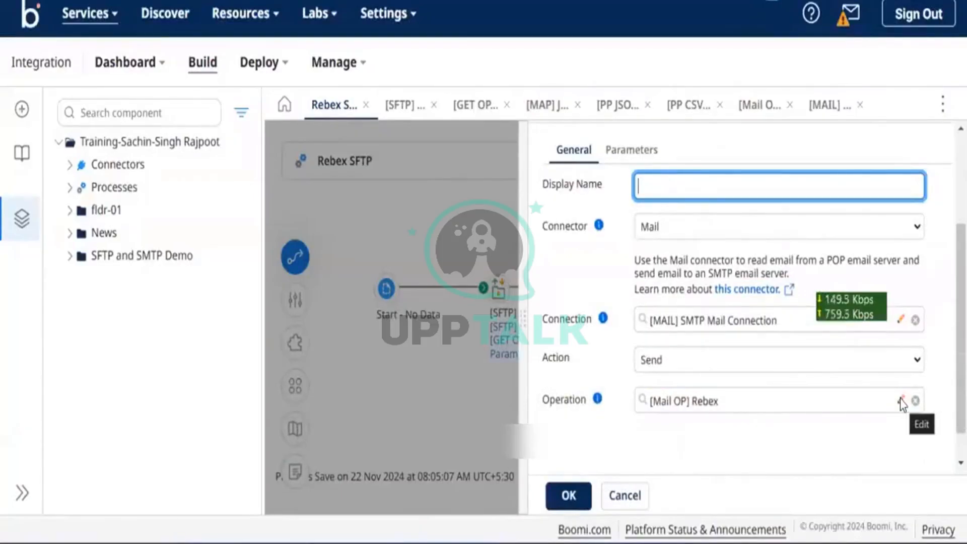
left_click(615, 492)
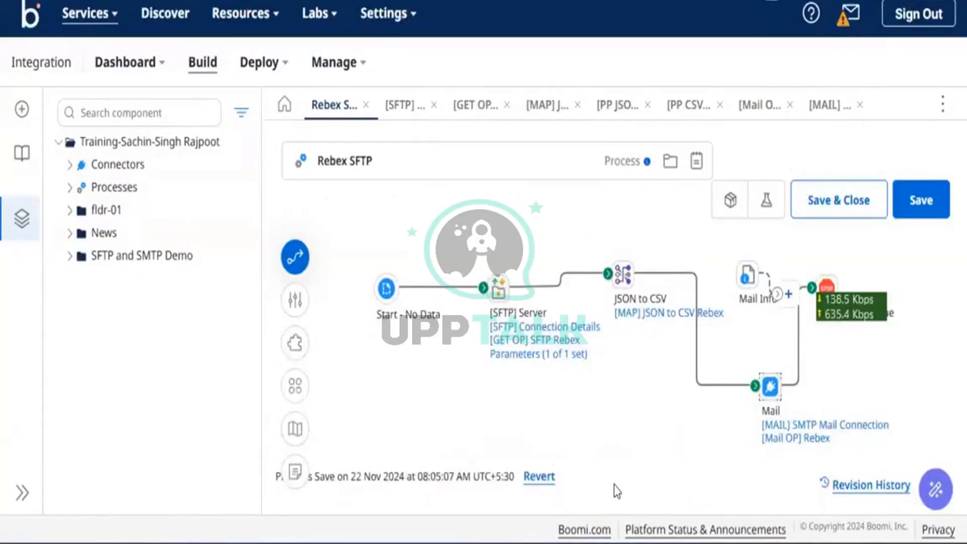
mouse_move(582, 327)
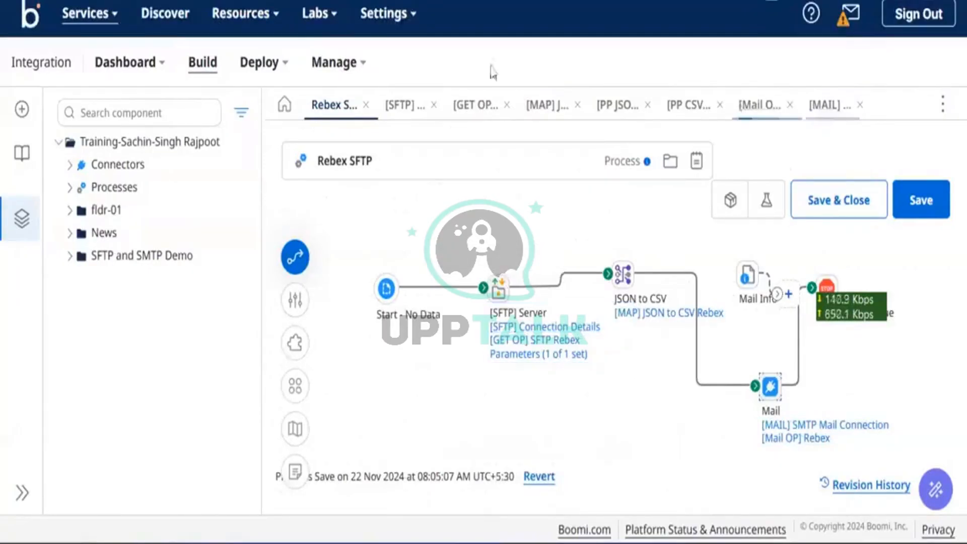
Open the [Mail OP] Rebex mail operation used by the Mail step
left_click(608, 125)
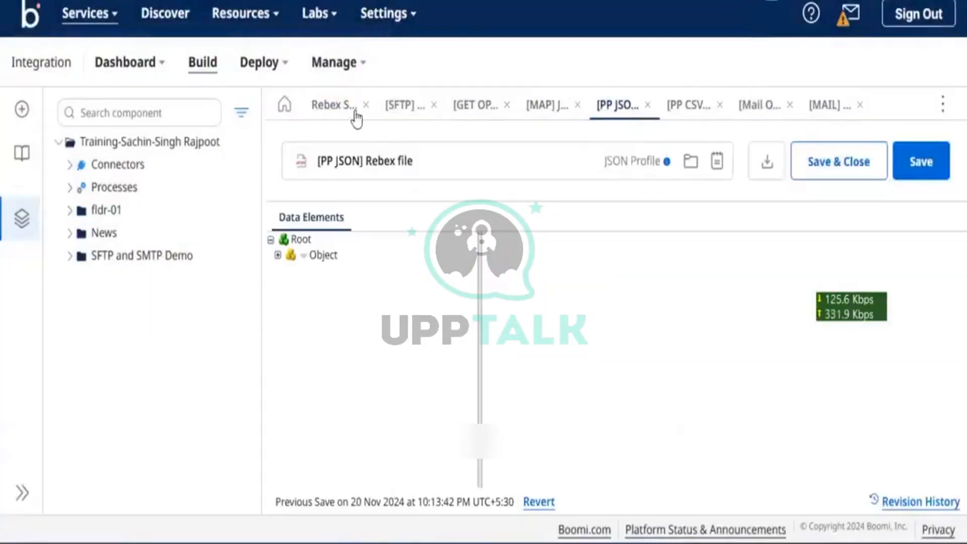
left_click(345, 118)
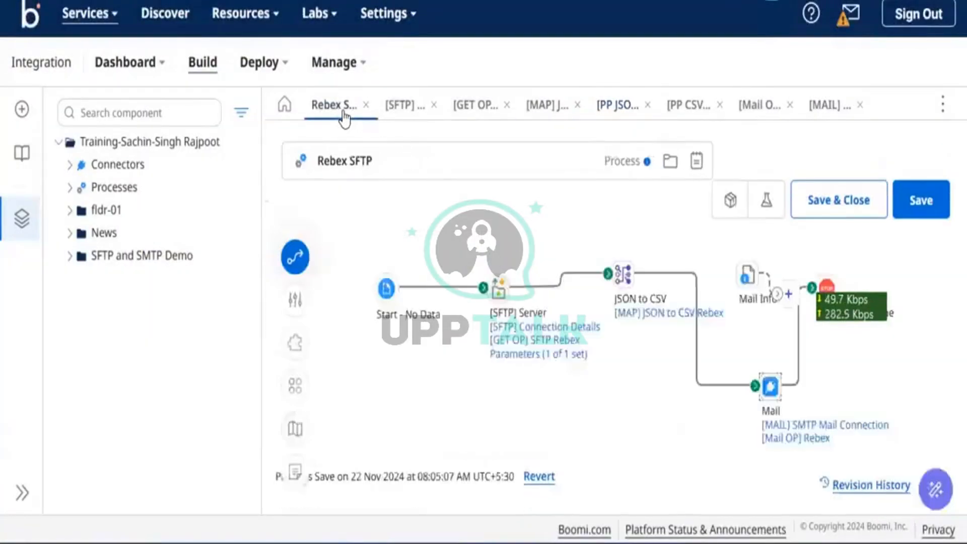
left_click(795, 438)
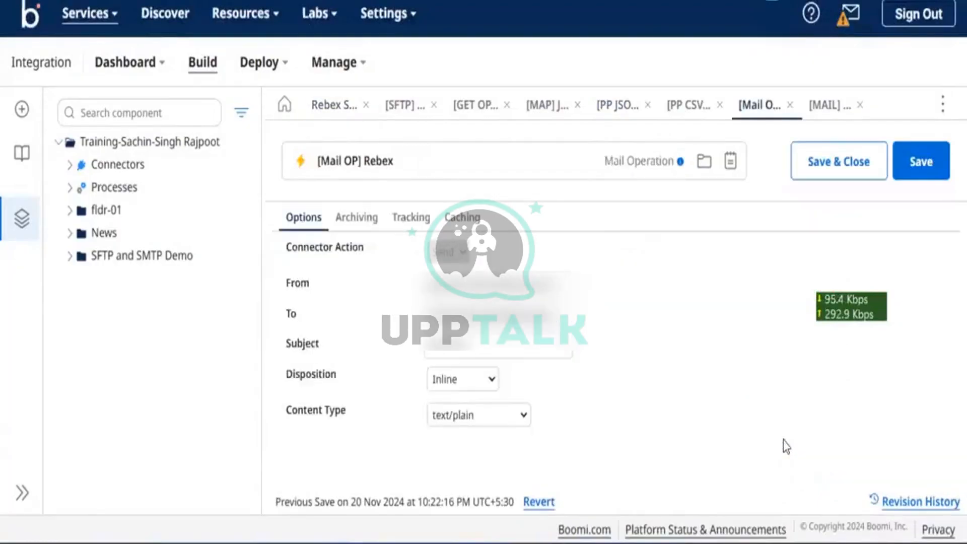
Replace the To address with the copied From address, save, and return to Rebex SFTP
left_click_drag(536, 285, 511, 285)
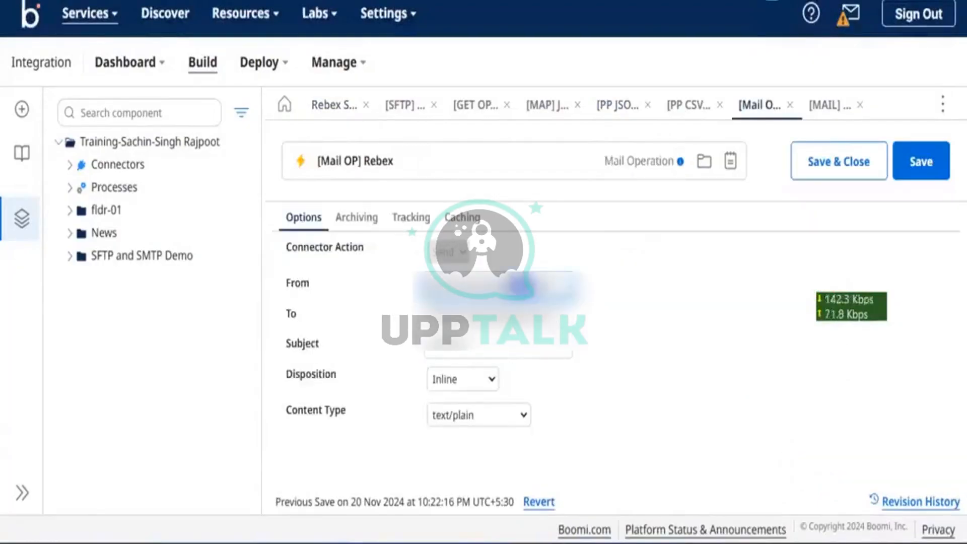
key("ctrl+a")
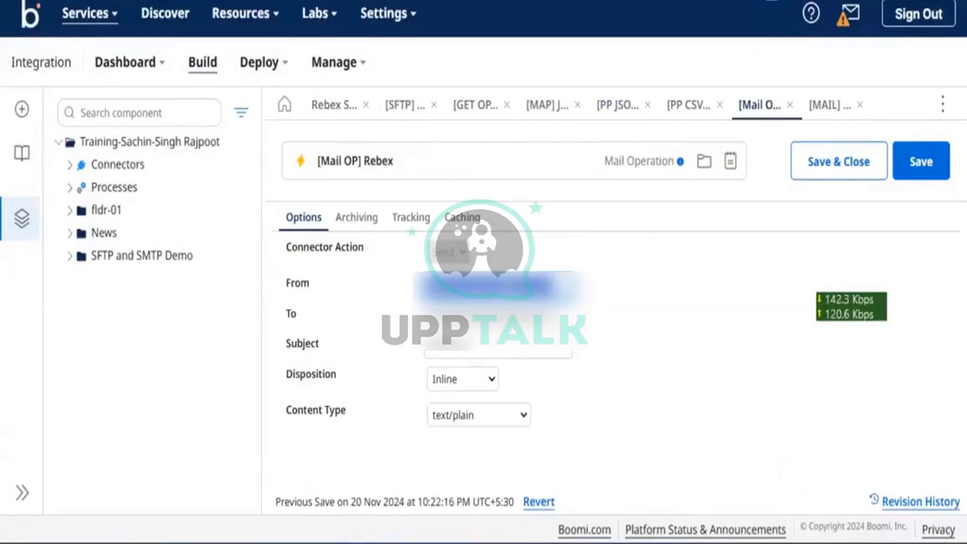
left_click(510, 285)
triple_click(496, 315)
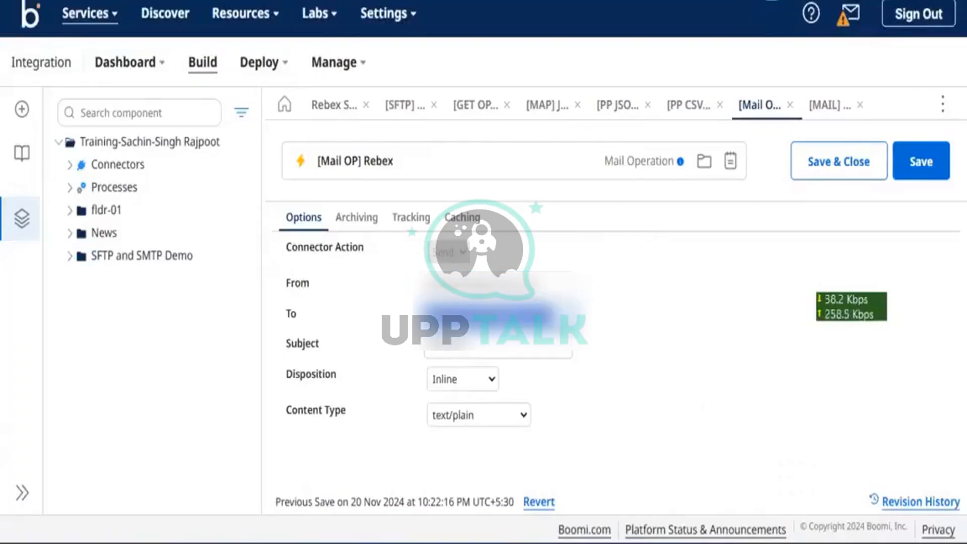
key("ctrl+v")
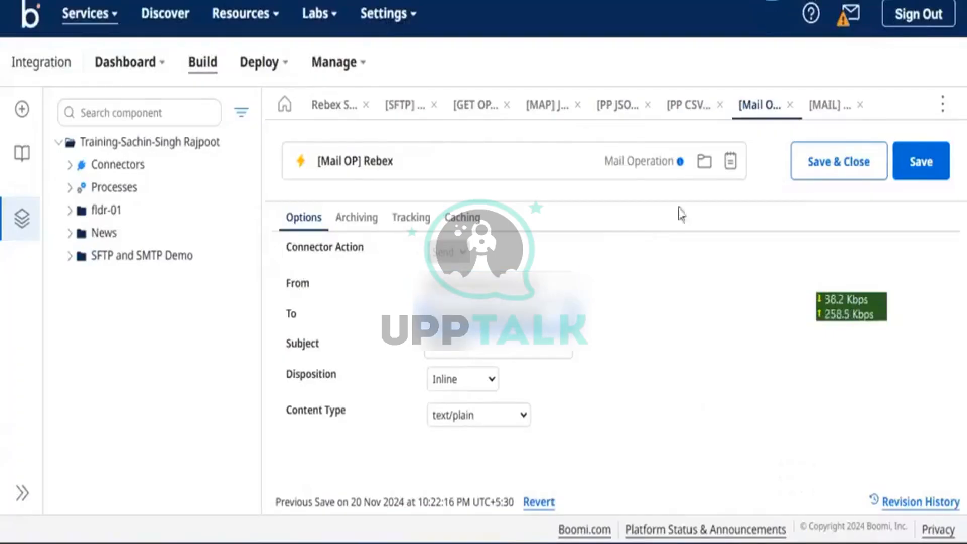
left_click(921, 162)
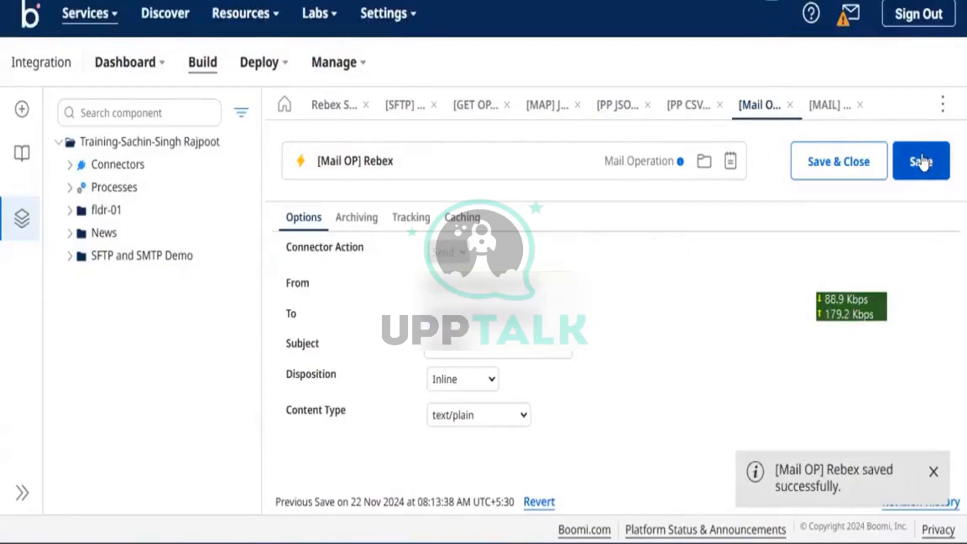
left_click(330, 106)
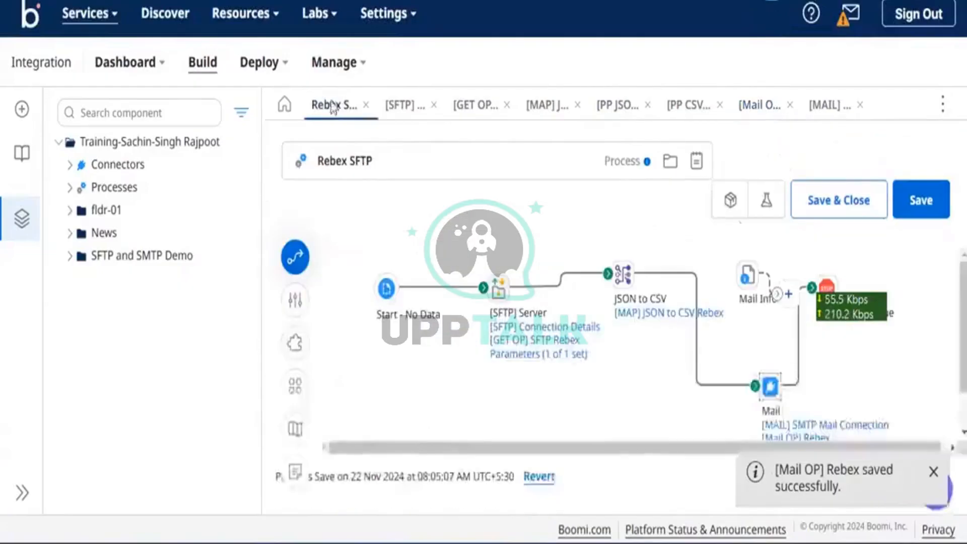
Save and test-run the Rebex SFTP process, then check its SMTP host, smtp-broadcasts.postmarkapp.com
left_click(926, 202)
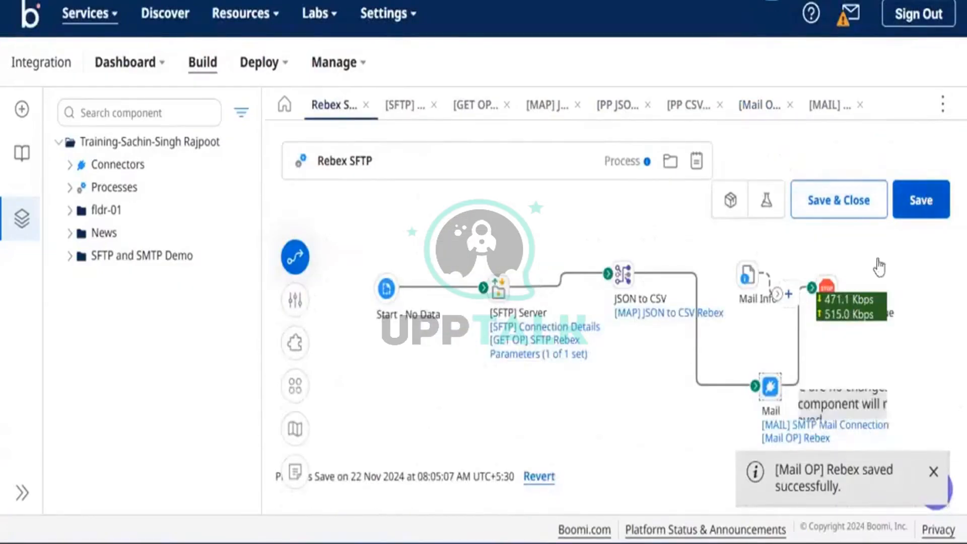
left_click(767, 209)
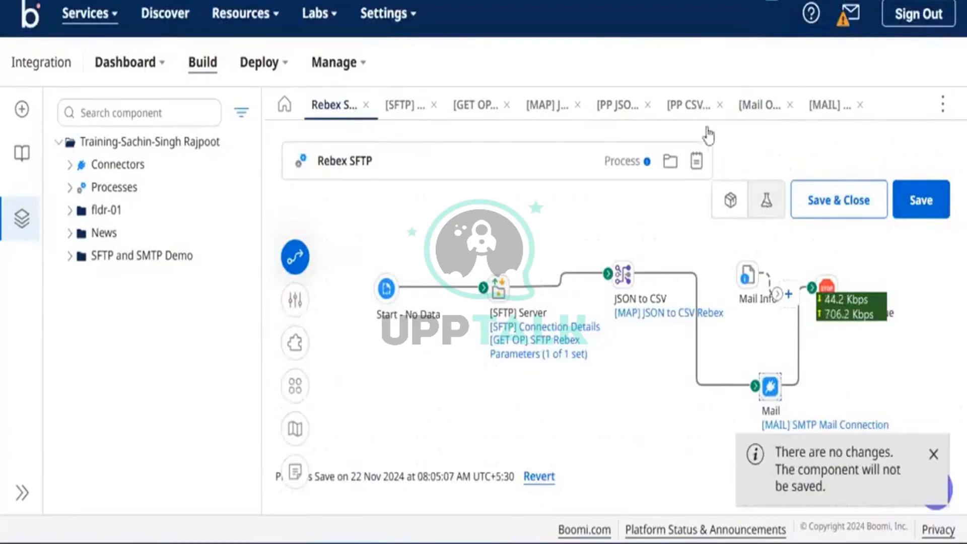
left_click(753, 121)
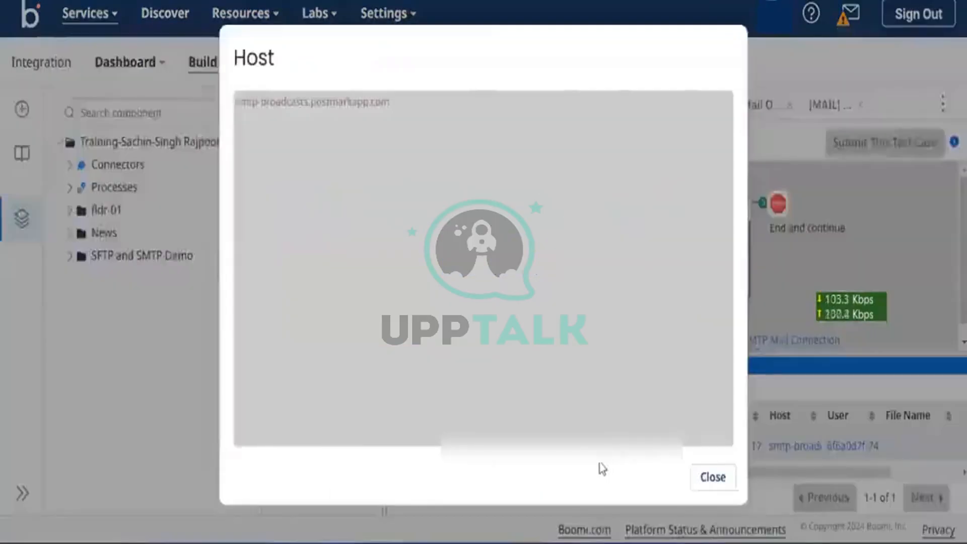
left_click(791, 446)
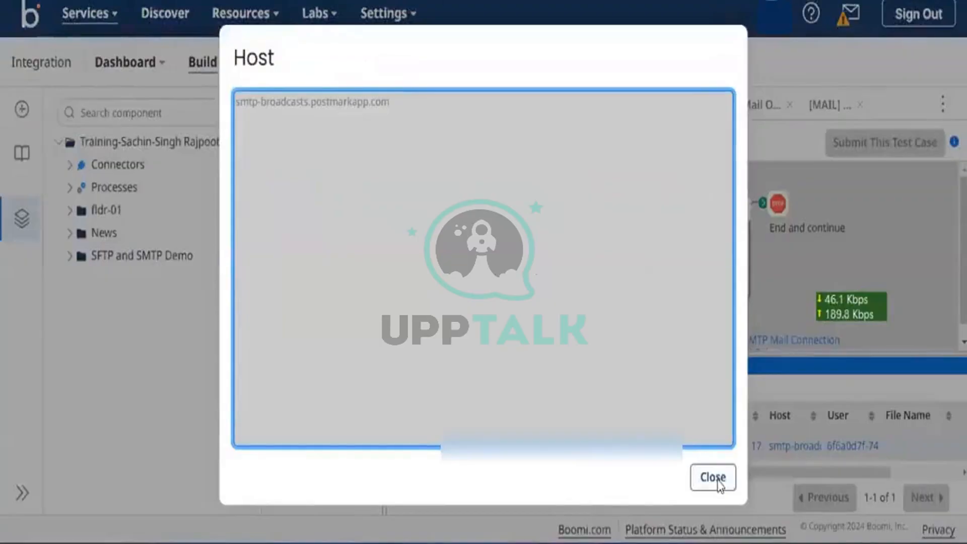
left_click(712, 477)
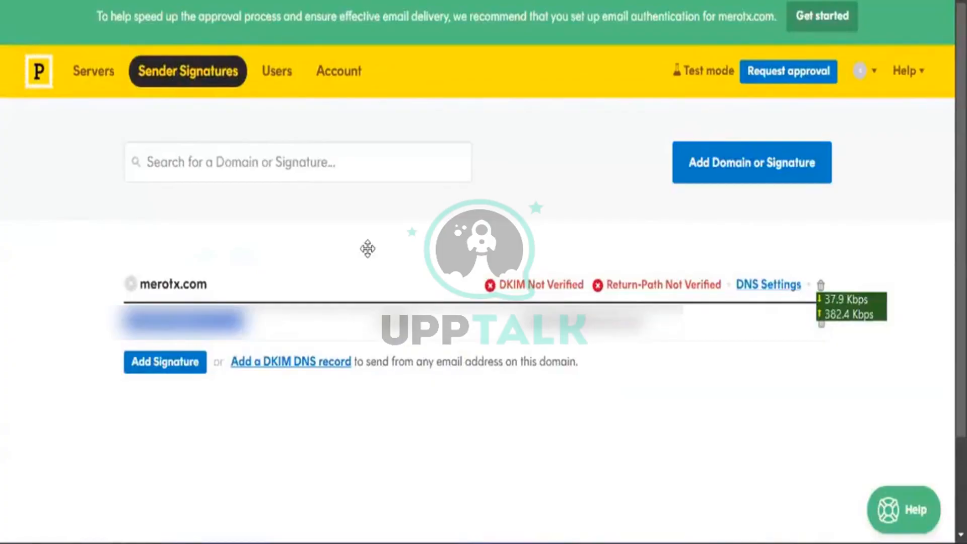
Go from the server list to My First Server's Default Broadcast Stream and show its Activity log
left_click(99, 80)
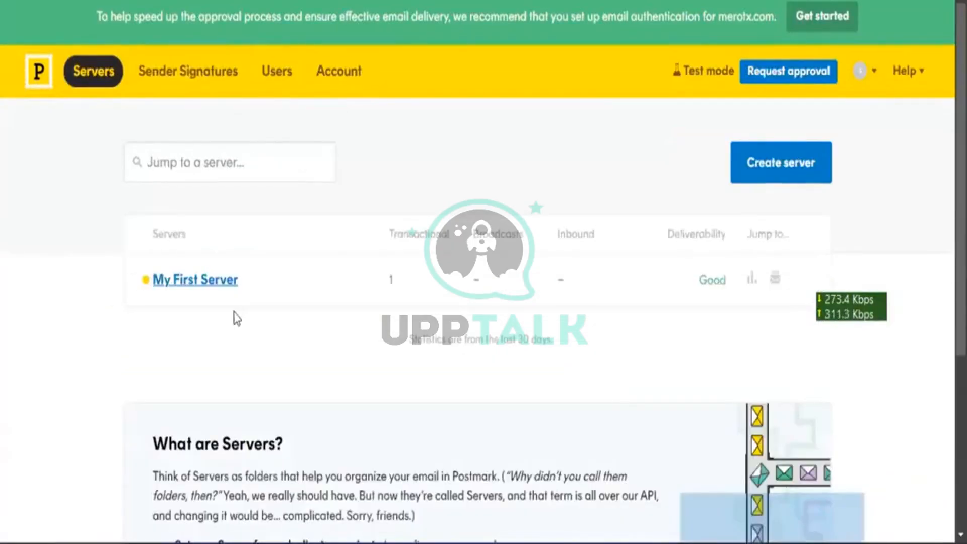
scroll(189, 176, "down", 5)
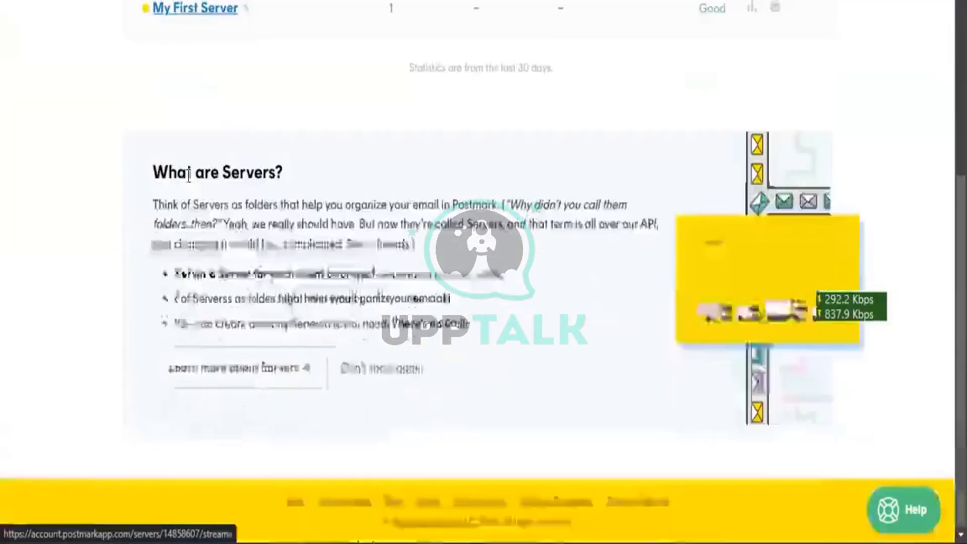
scroll(188, 175, "up", 2)
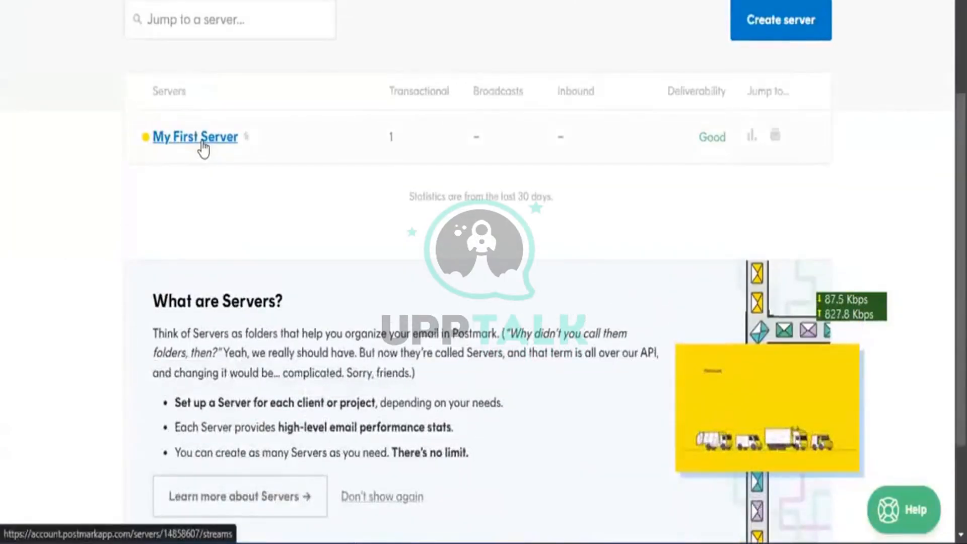
left_click(203, 147)
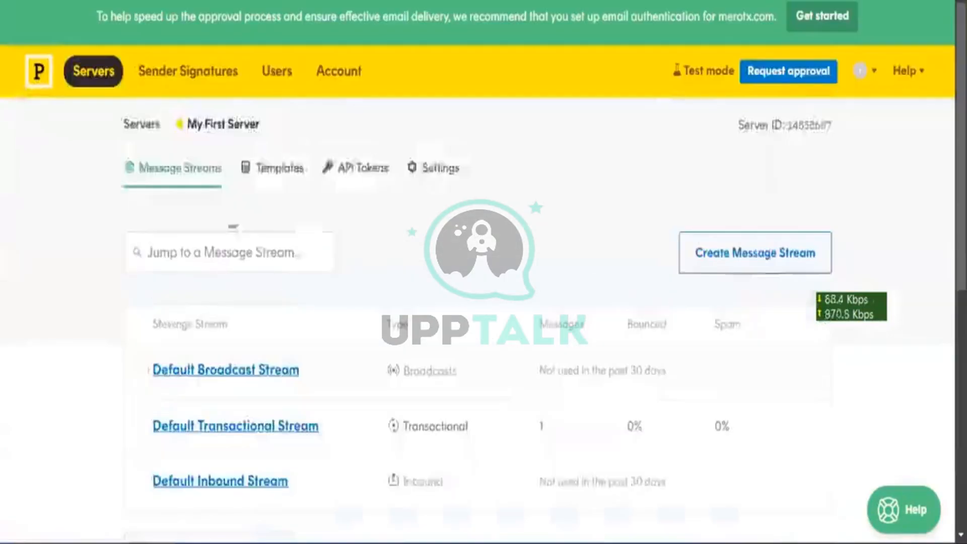
scroll(216, 273, "down", 5)
scroll(219, 275, "up", 5)
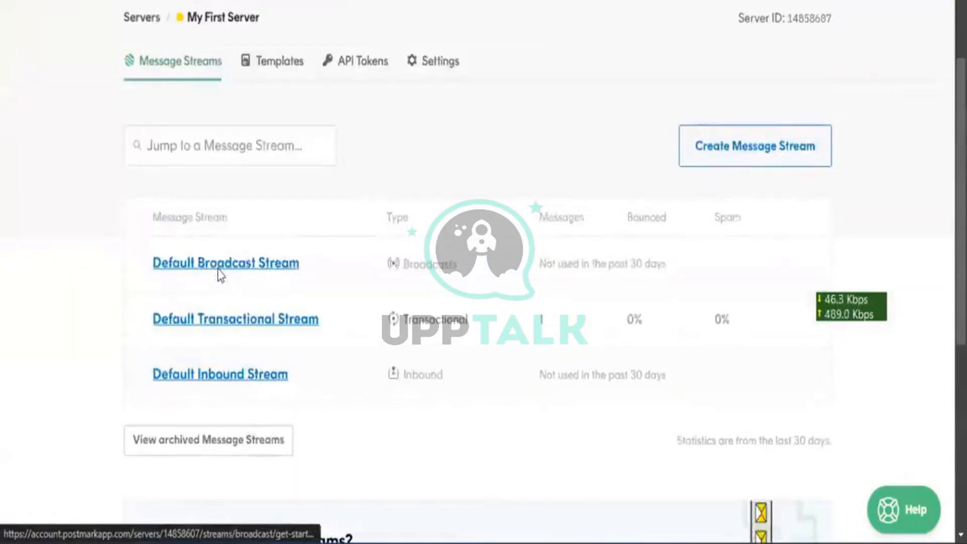
left_click(304, 271)
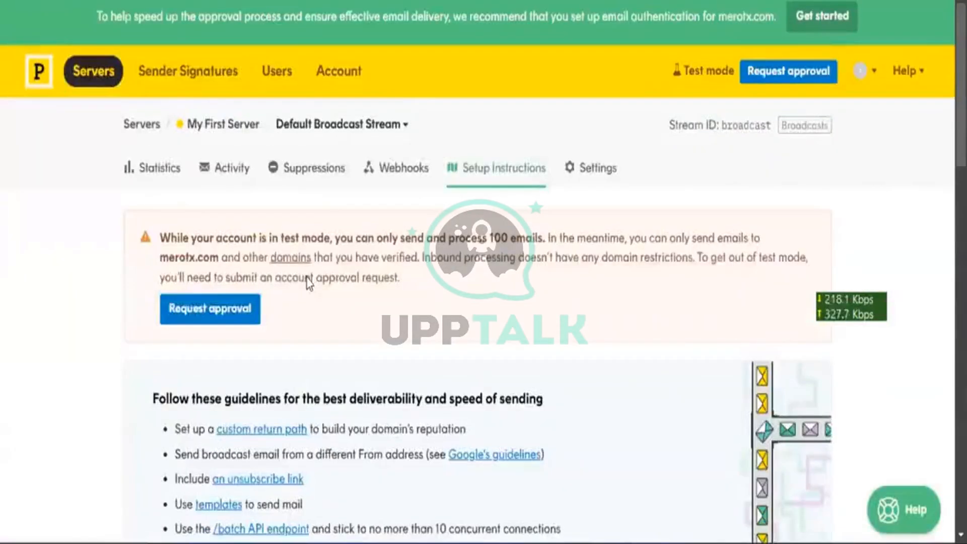
scroll(307, 277, "down", 10)
scroll(306, 279, "down", 6)
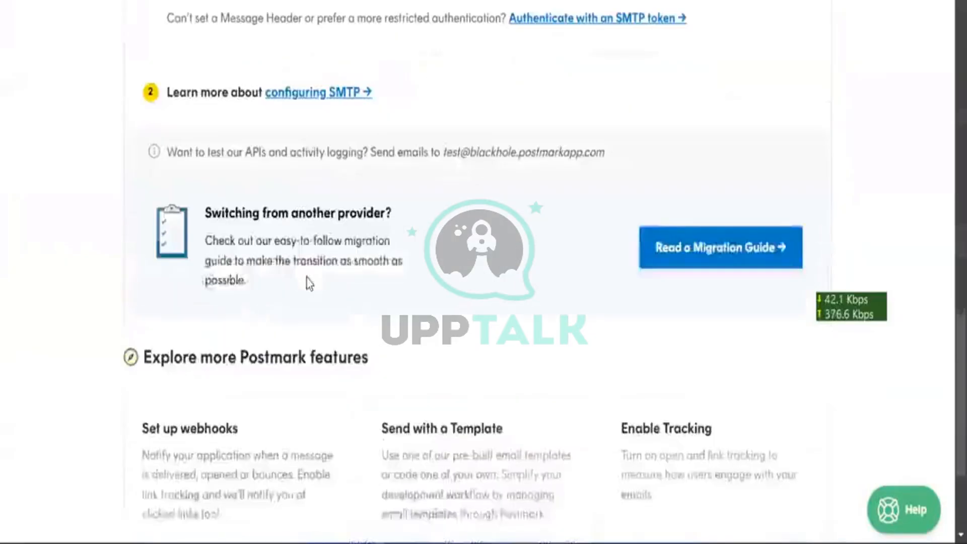
scroll(306, 279, "up", 15)
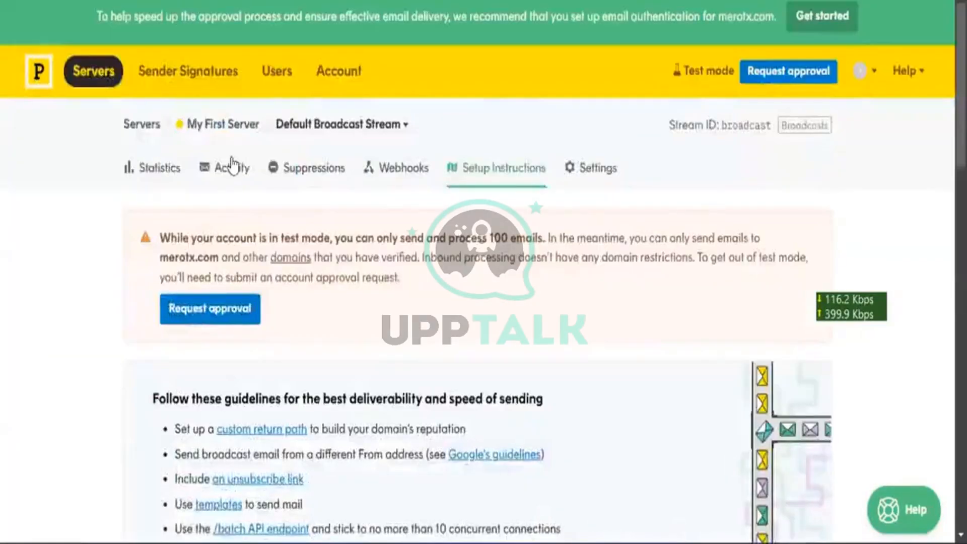
left_click(230, 171)
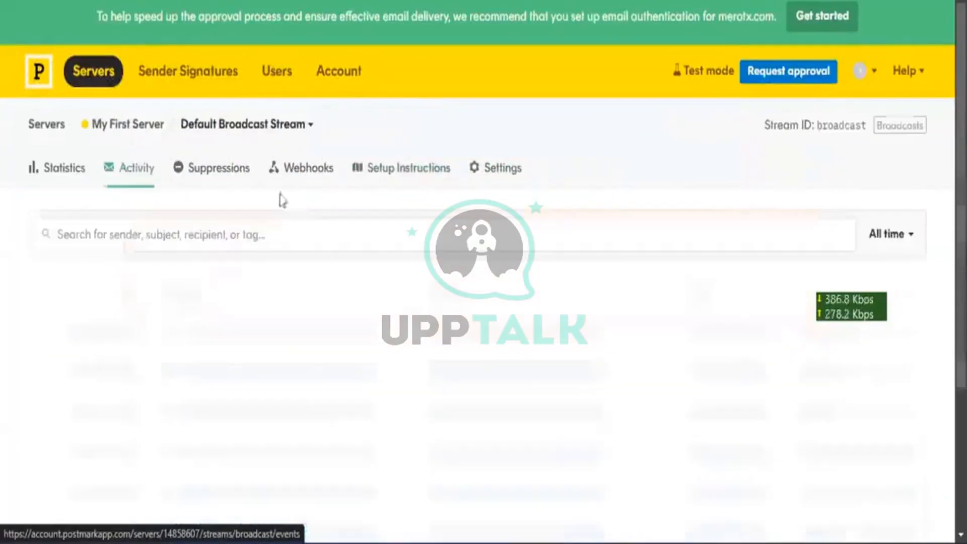
Switch the Default Broadcast Stream to Statistics and review the empty 30-day outbound report
scroll(309, 219, "down", 3)
scroll(309, 219, "up", 3)
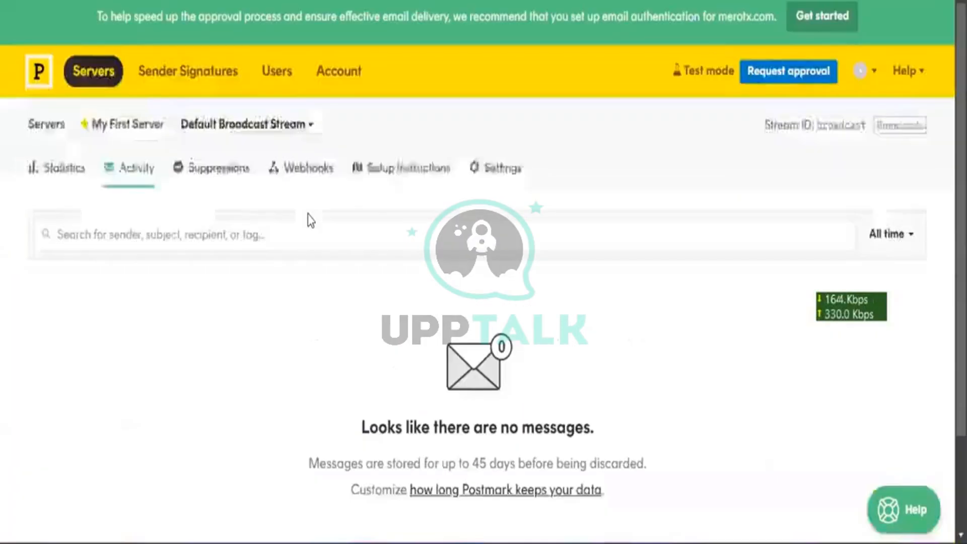
left_click(61, 177)
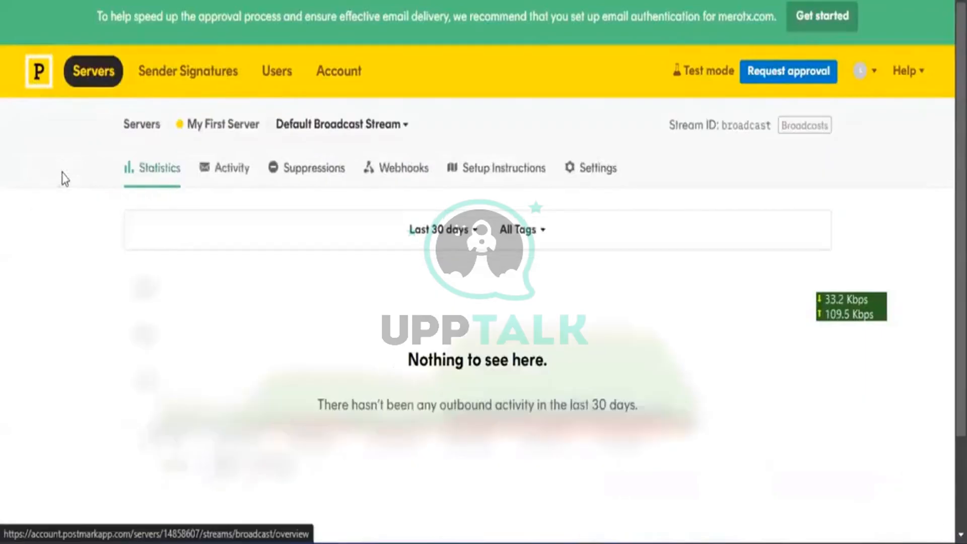
scroll(64, 179, "down", 2)
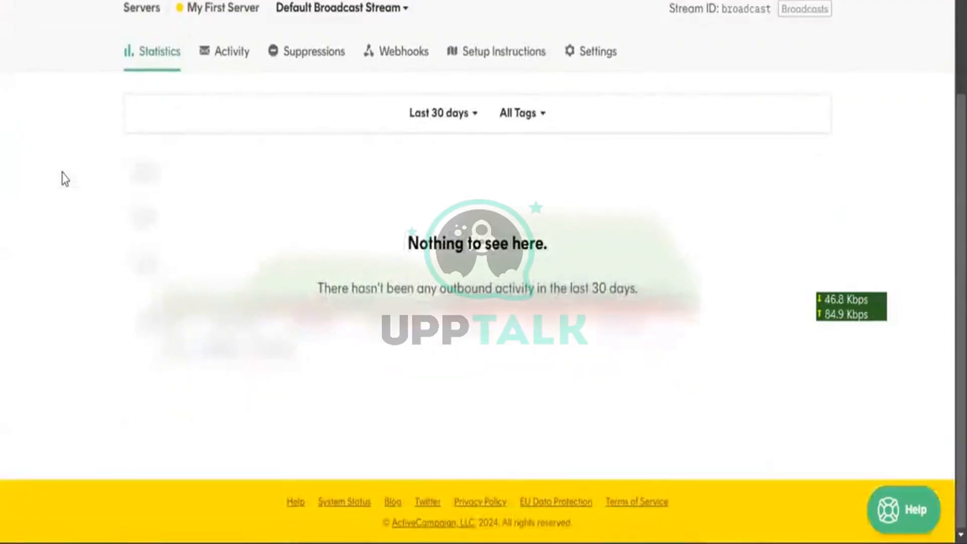
scroll(64, 178, "up", 2)
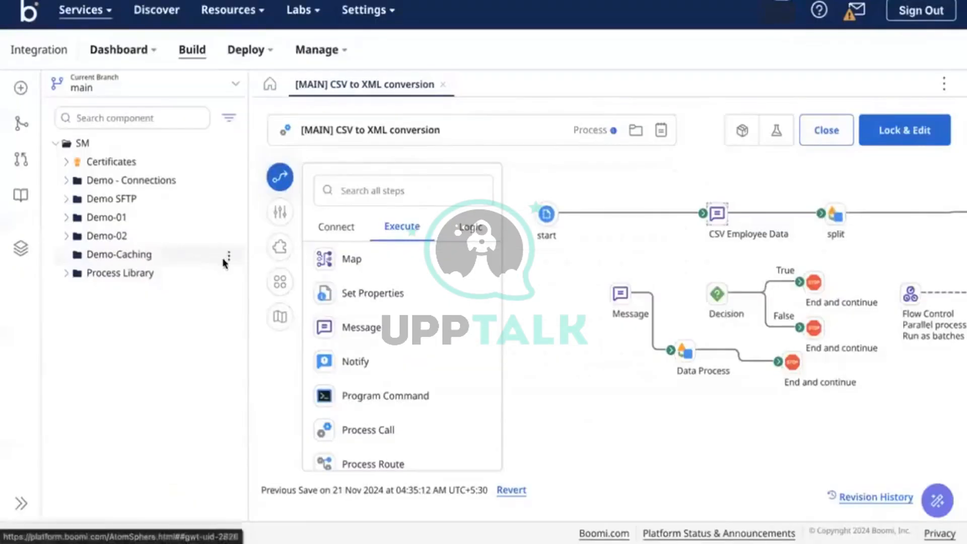
Create a new process component in the Demo-Caching folder with a No Data start step
left_click(227, 258)
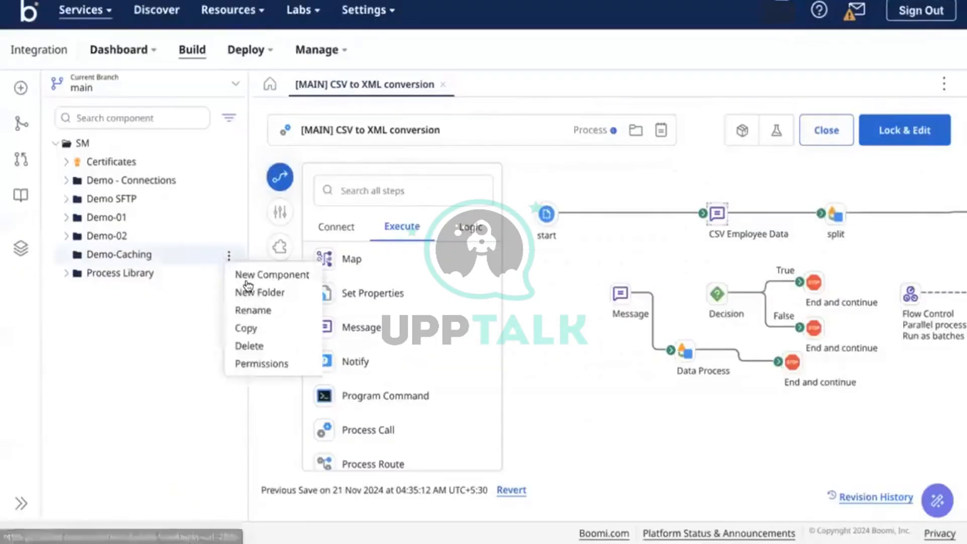
left_click(245, 275)
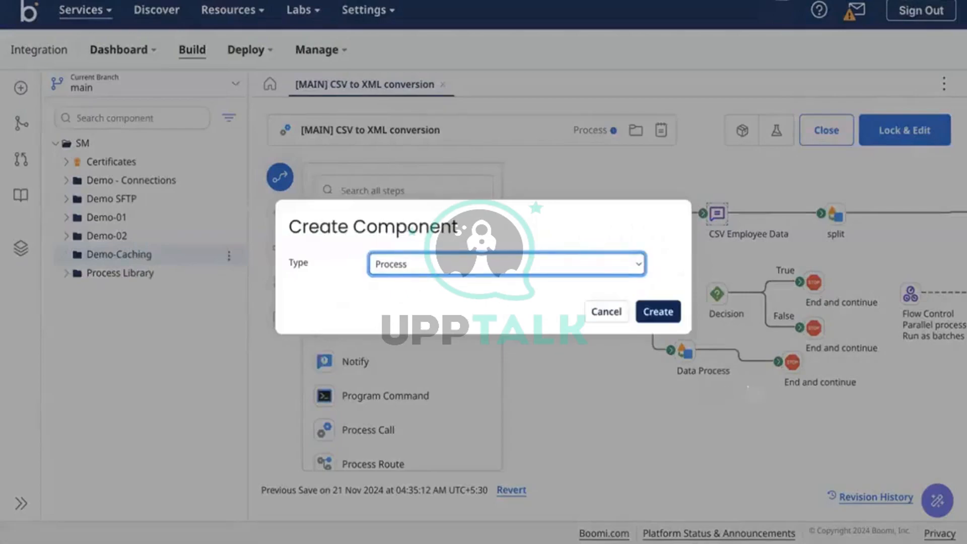
left_click(664, 312)
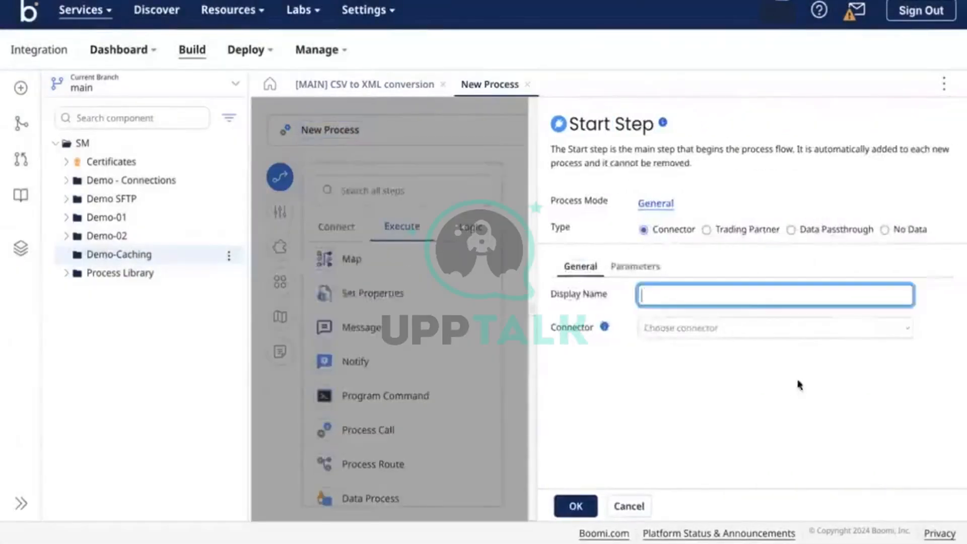
left_click(885, 229)
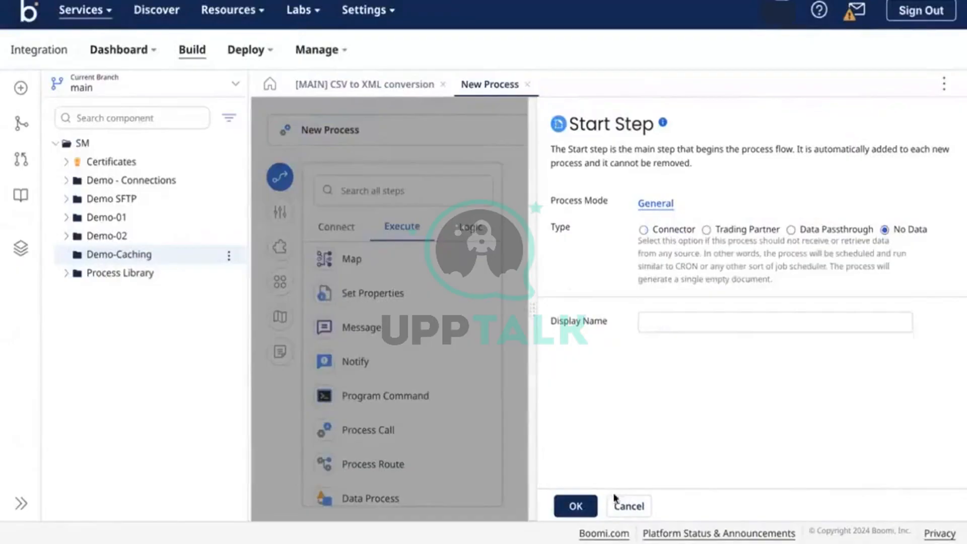
left_click(577, 506)
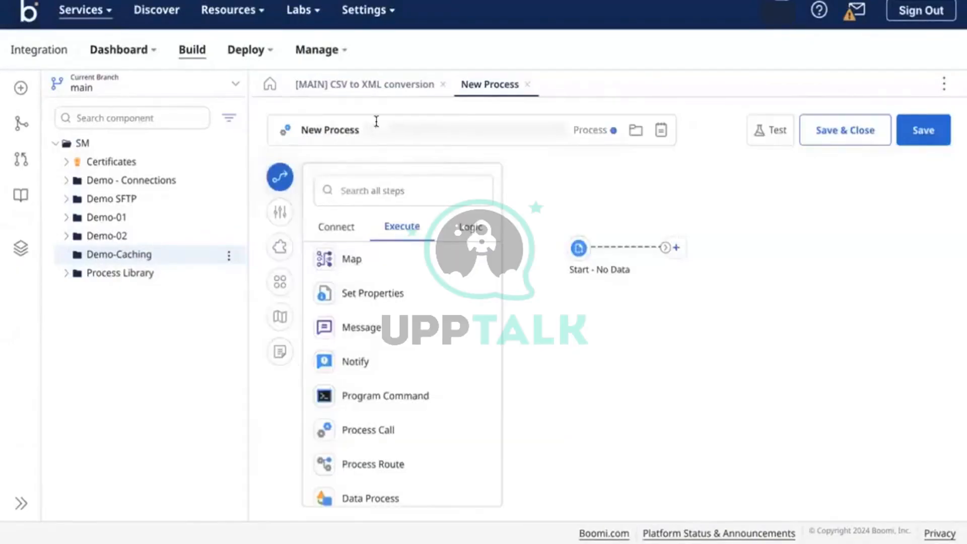
Rename the process to '[MAIN] Cache' and save it
left_click(376, 124)
type("[MA]")
key("Left")
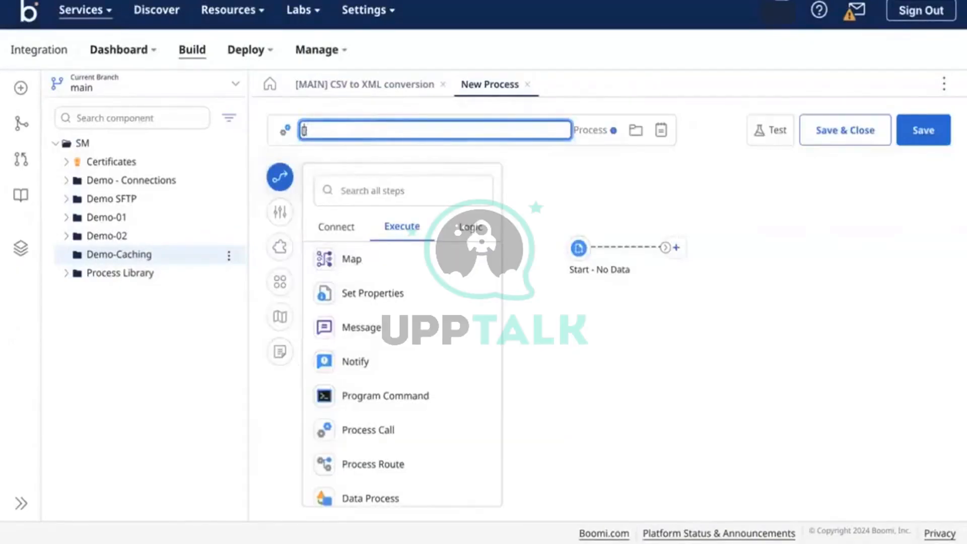
type("MAIN] Cache")
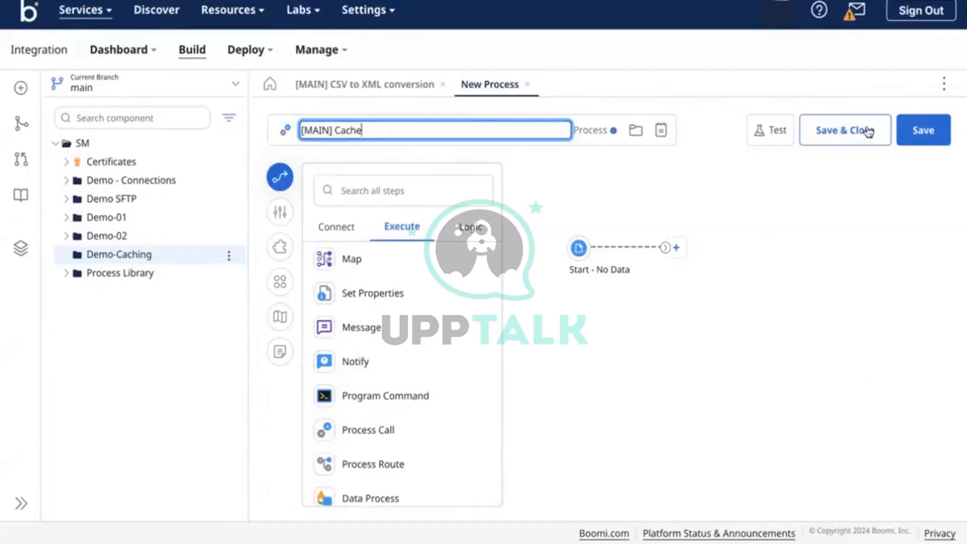
left_click(920, 135)
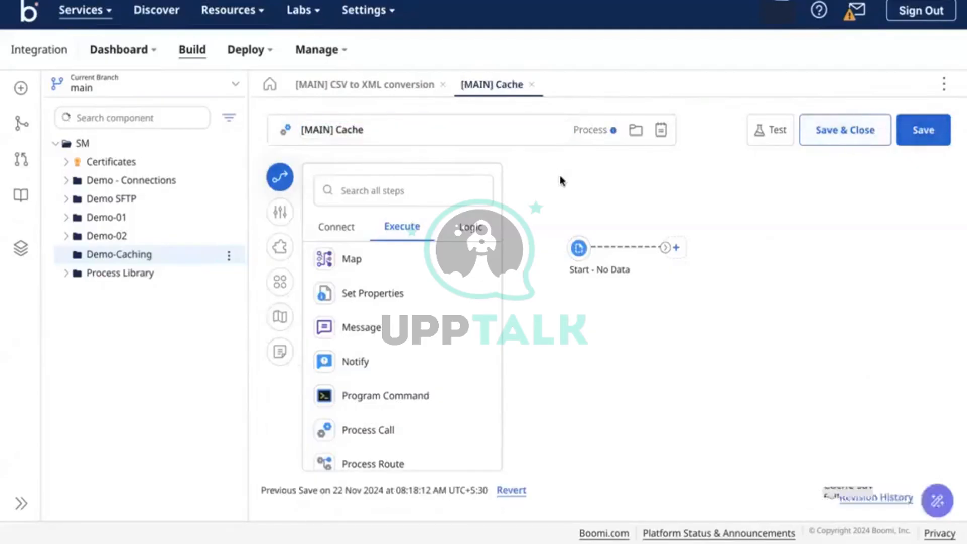
left_click(23, 256)
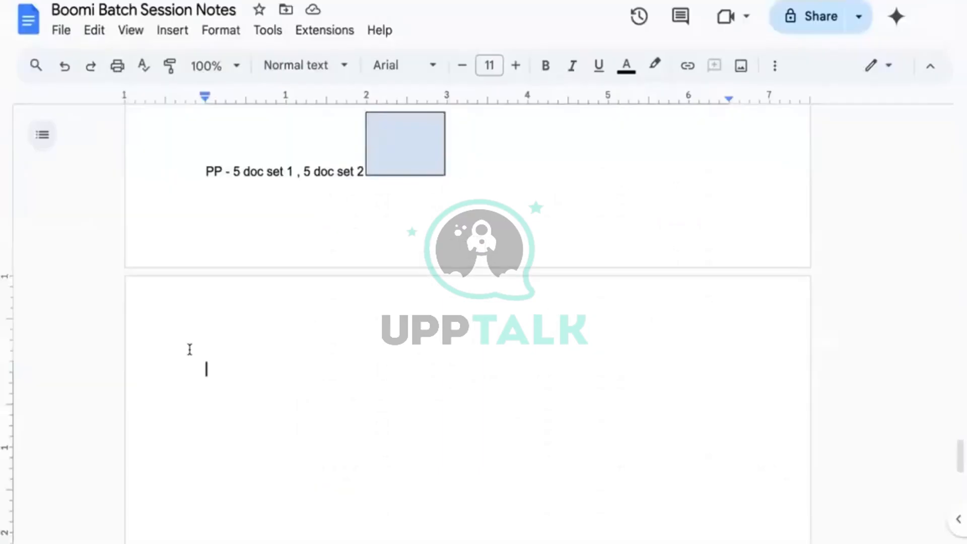
Write the note lines 'Workday - Employee Data' and 'ADP - Payroll Data'
scroll(189, 349, "down", 2)
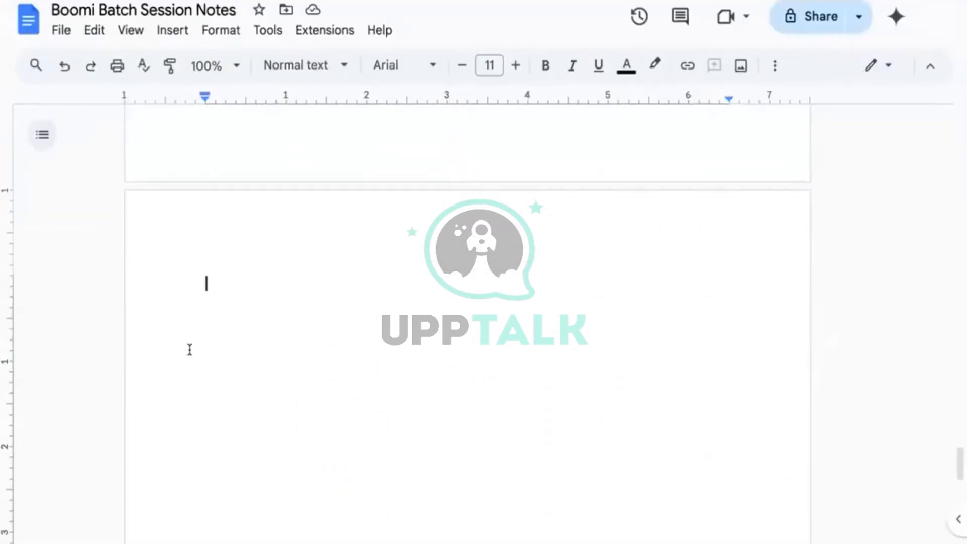
type("Workd")
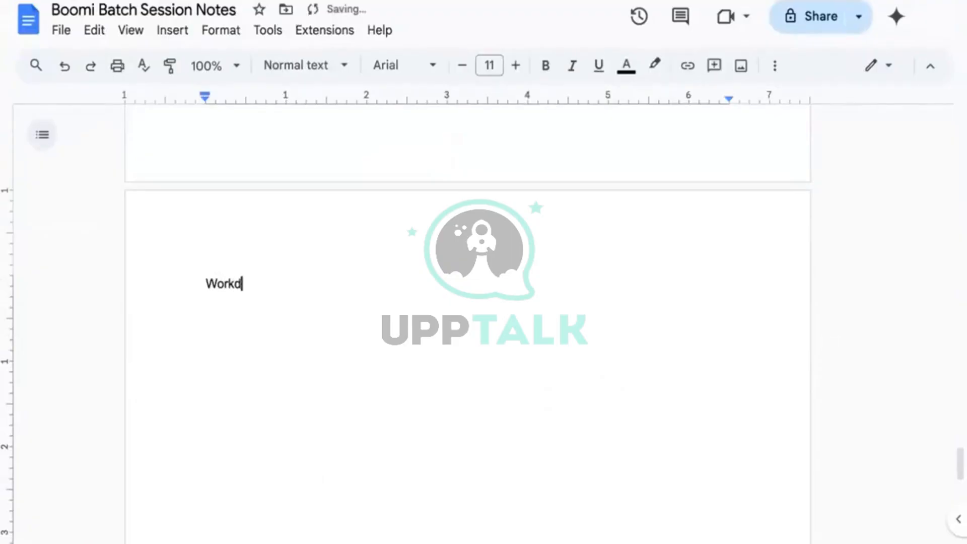
type("ay - Employee data")
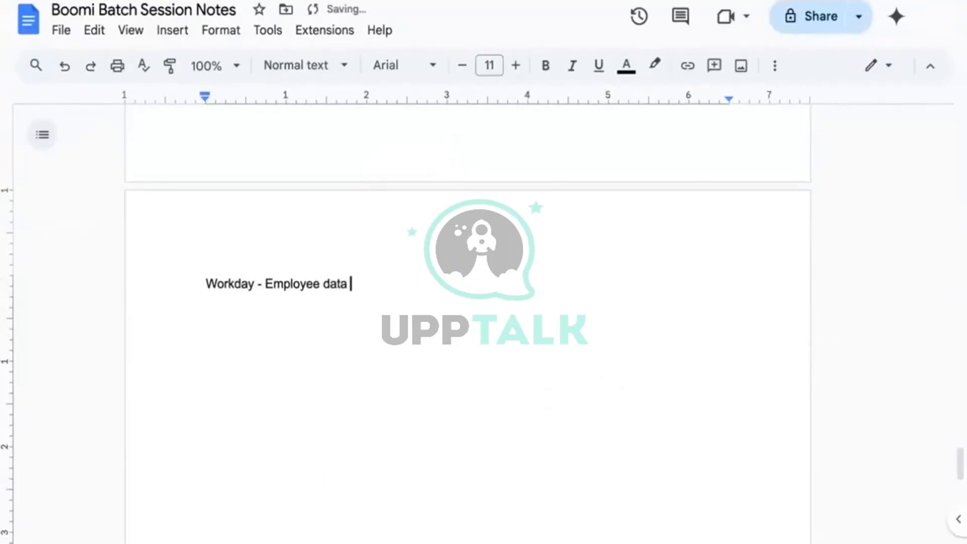
key("Return")
type("ADP - Pa")
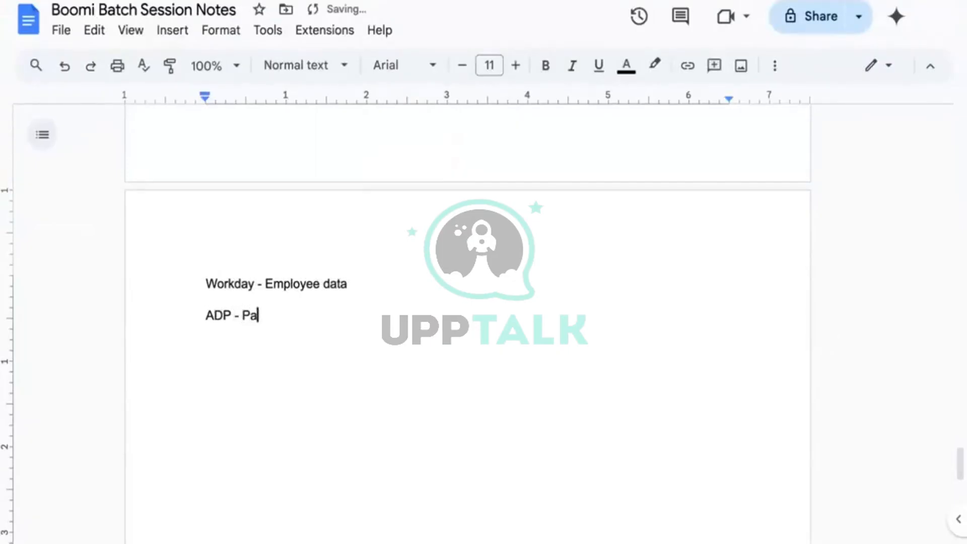
type("yroll Data")
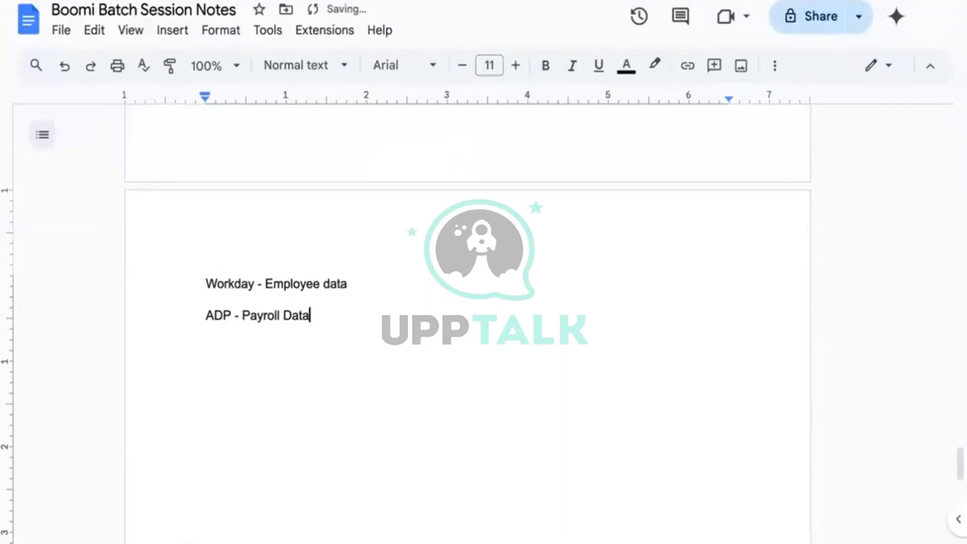
left_click(330, 284)
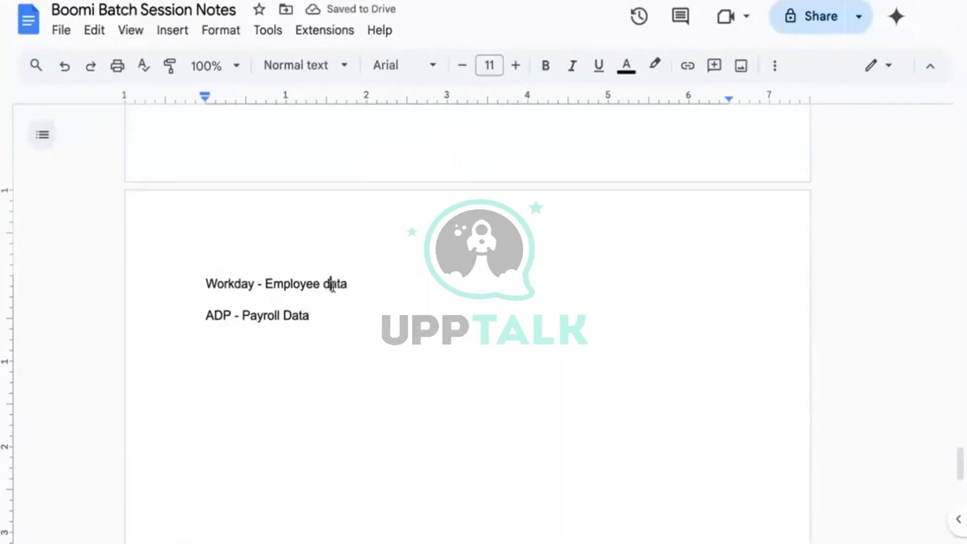
key("BackSpace")
type("D")
Add details: emp ID, personal, job, compensation, learning info to Workday; emp ID, salary info to ADP
left_click(380, 284)
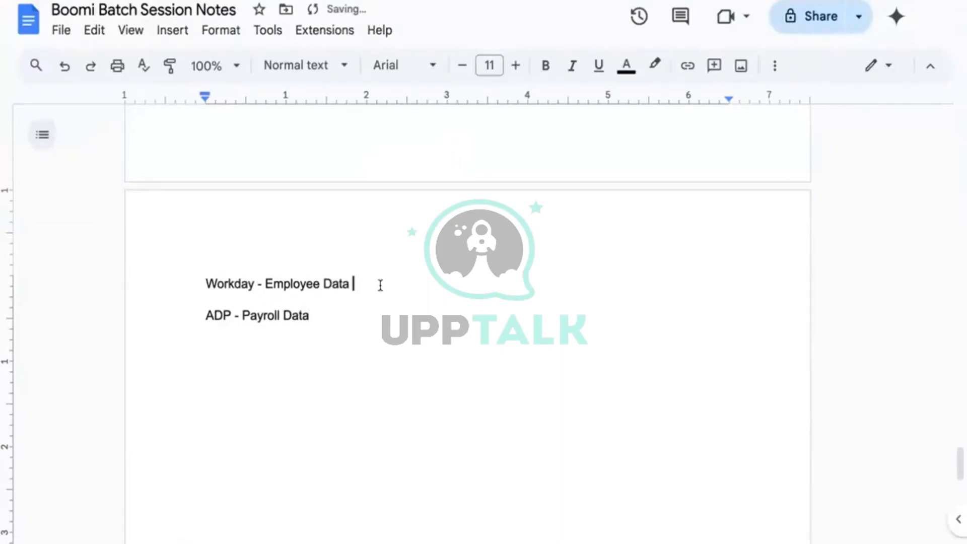
type("- emp ID - personal inf")
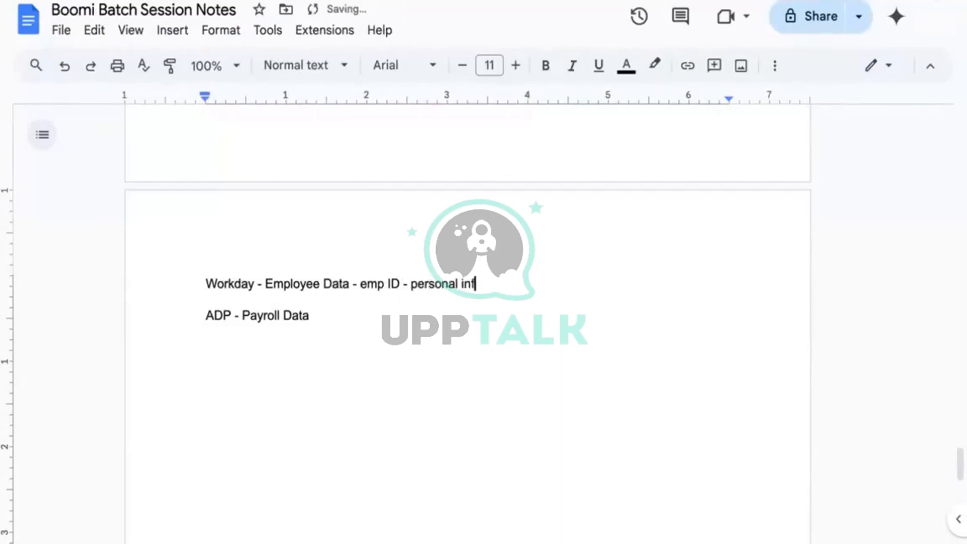
type("o, job info, c")
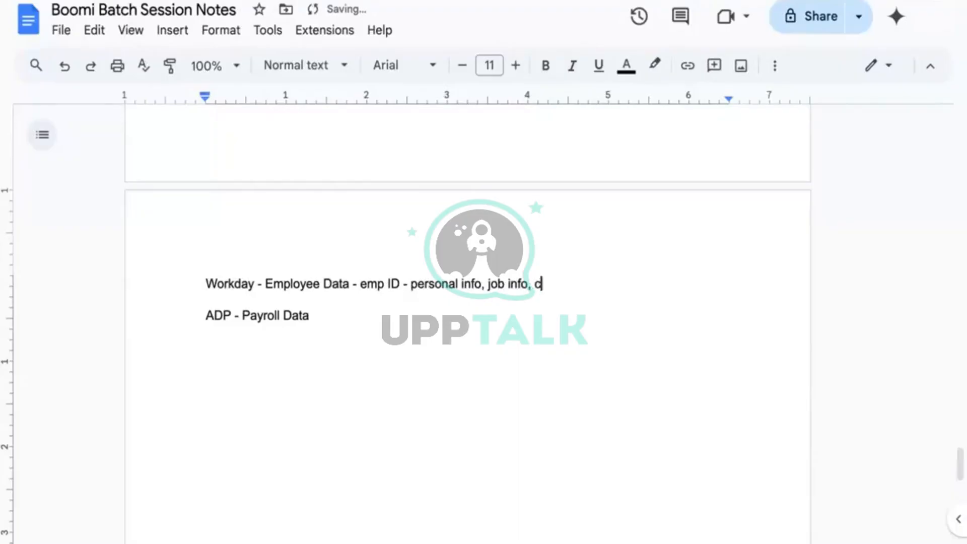
type("ompensation i")
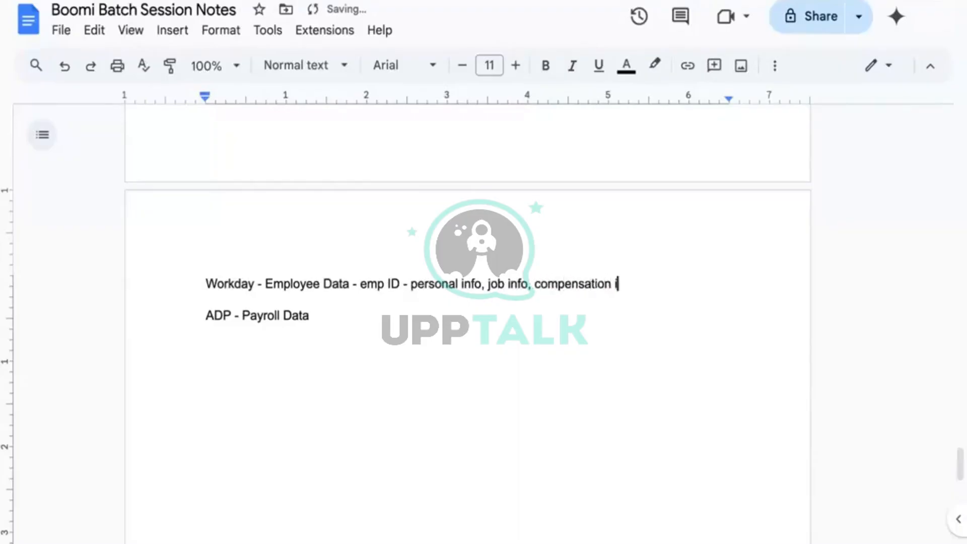
type("nfo, learning ")
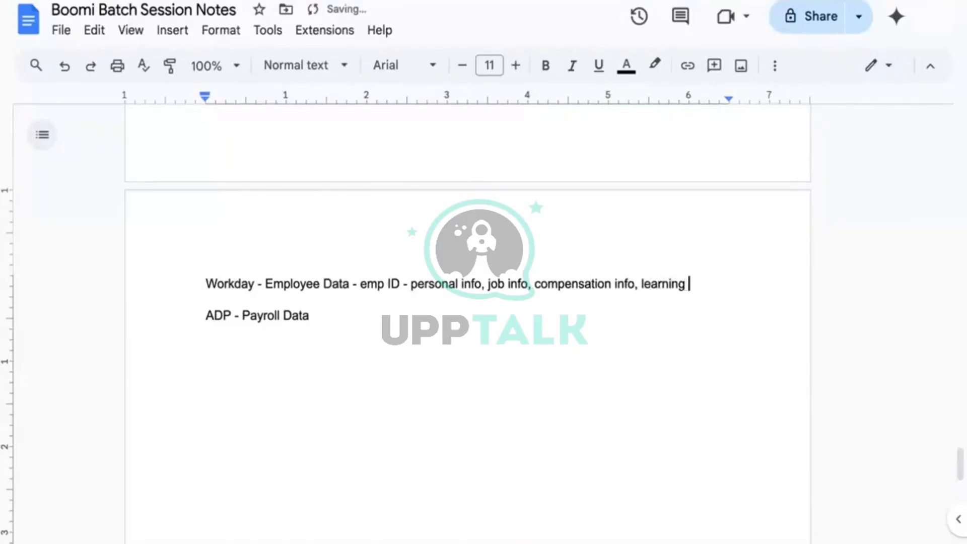
type("info")
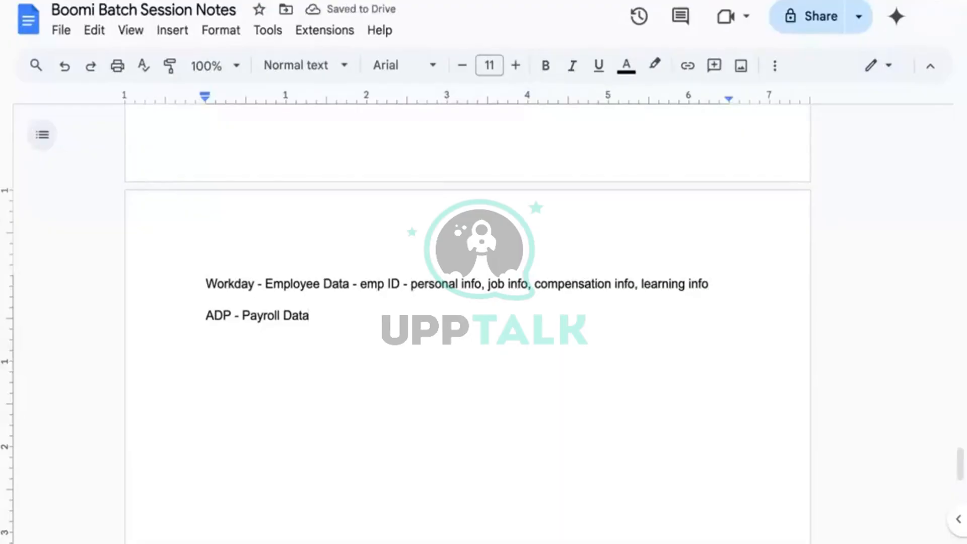
type(" -")
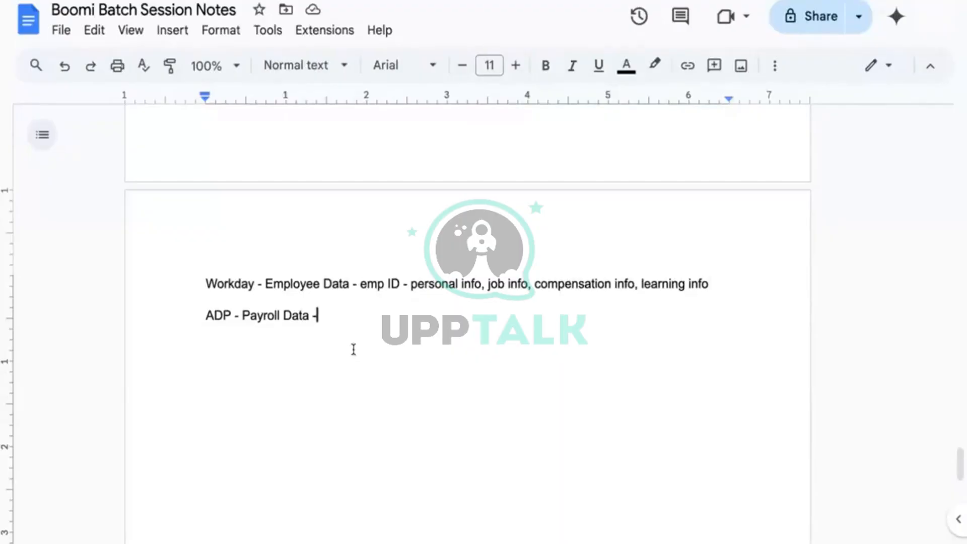
type("emp ID")
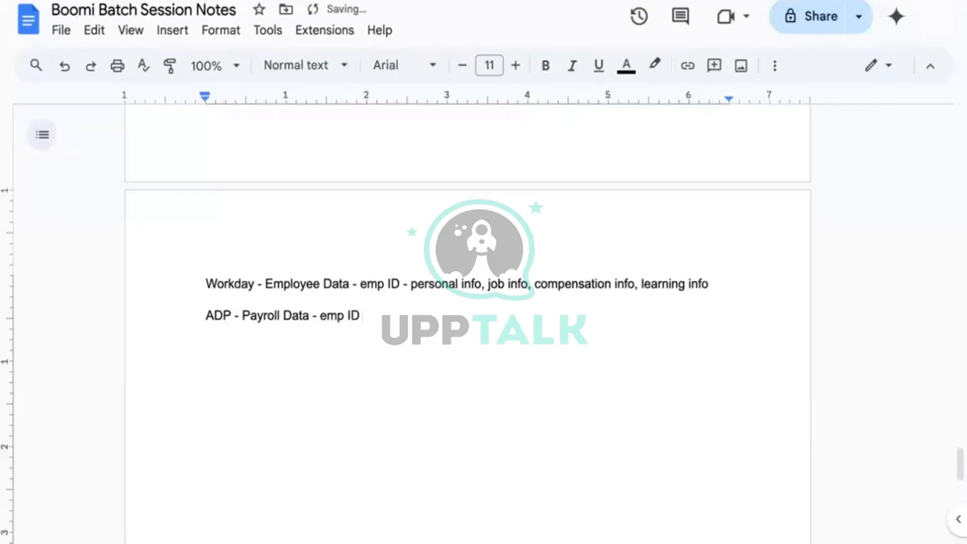
type(" - salr")
key("BackSpace")
type("ary info")
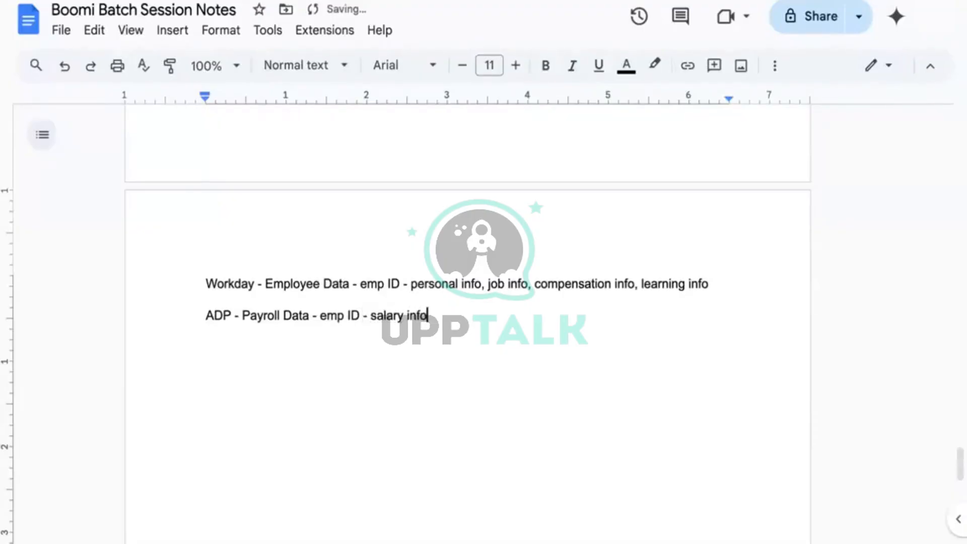
Add a third line reading 'SAP HCM -'
key("Return")
type("HCM")
key("Left")
key("Left")
key("Left")
key("Left")
type("SAP")
key("Right")
key("Right")
key("Right")
key("Right")
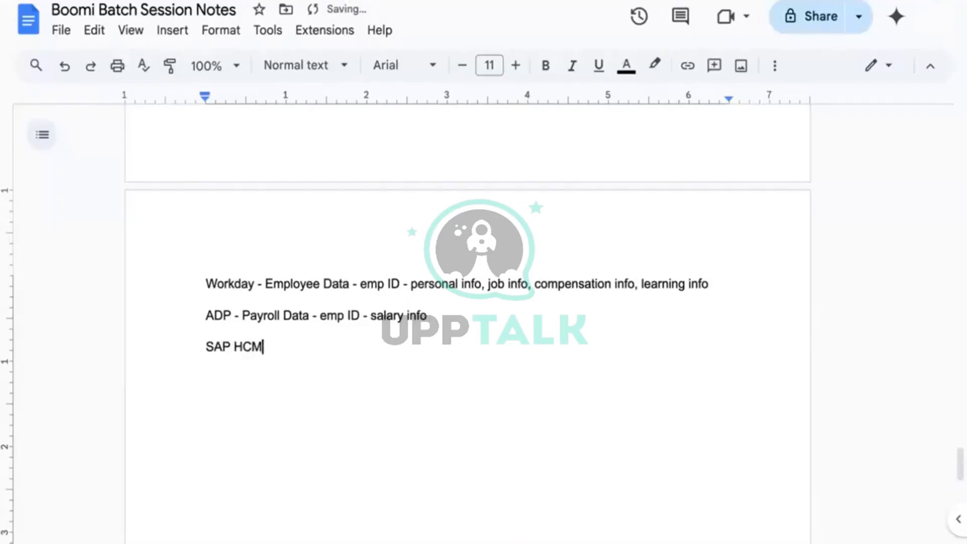
type("-")
Prefix the three lines with 'Source:', 'Lookup:' and 'Target:'
left_click(193, 280)
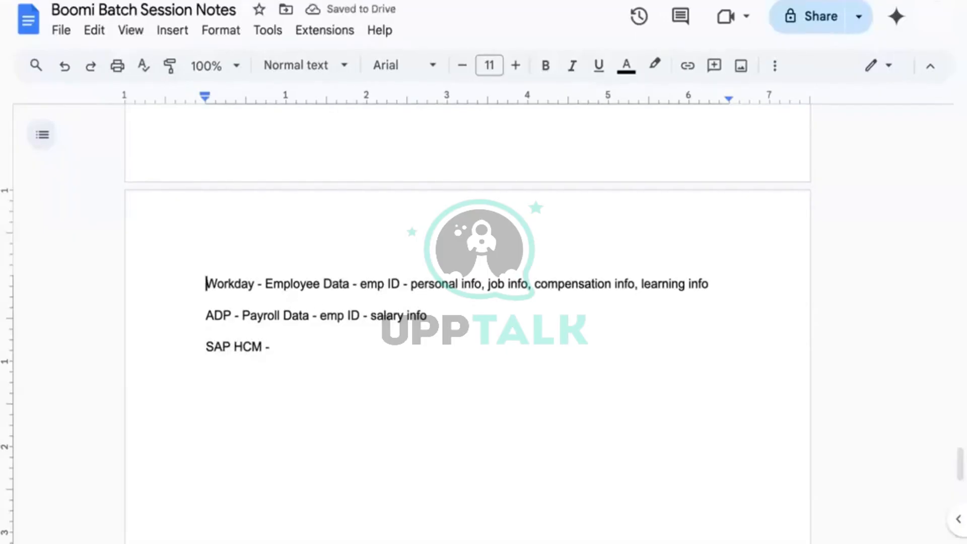
type("Spl")
key("BackSpace")
key("BackSpace")
type("ource")
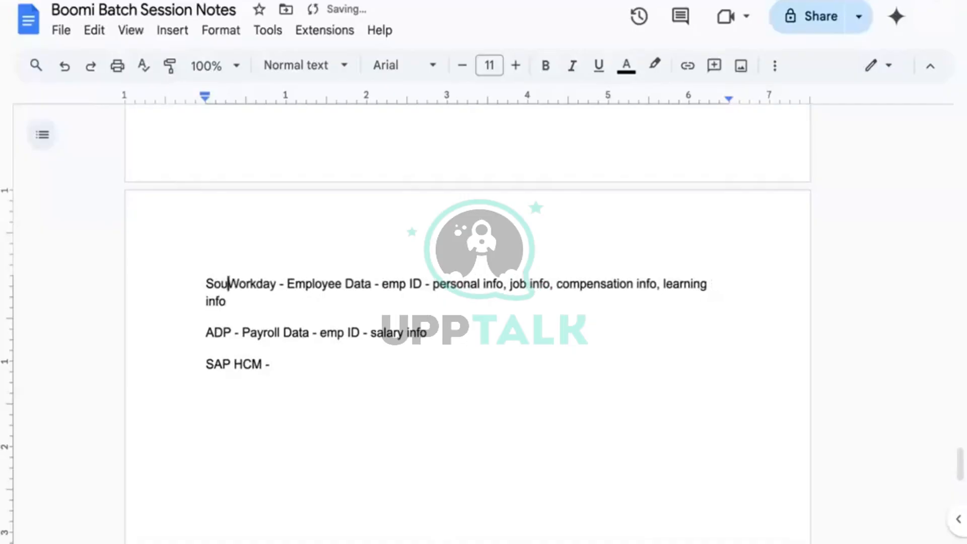
type(":")
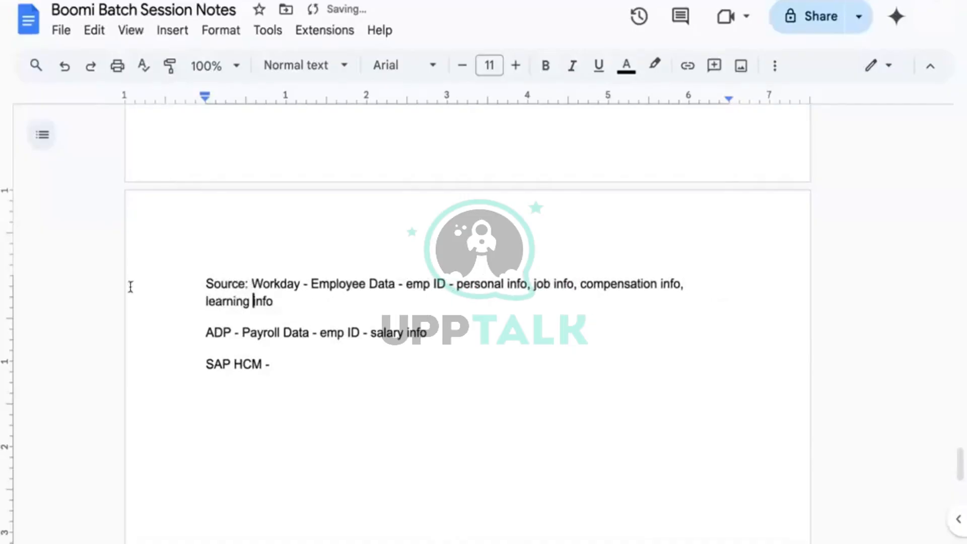
left_click(203, 333)
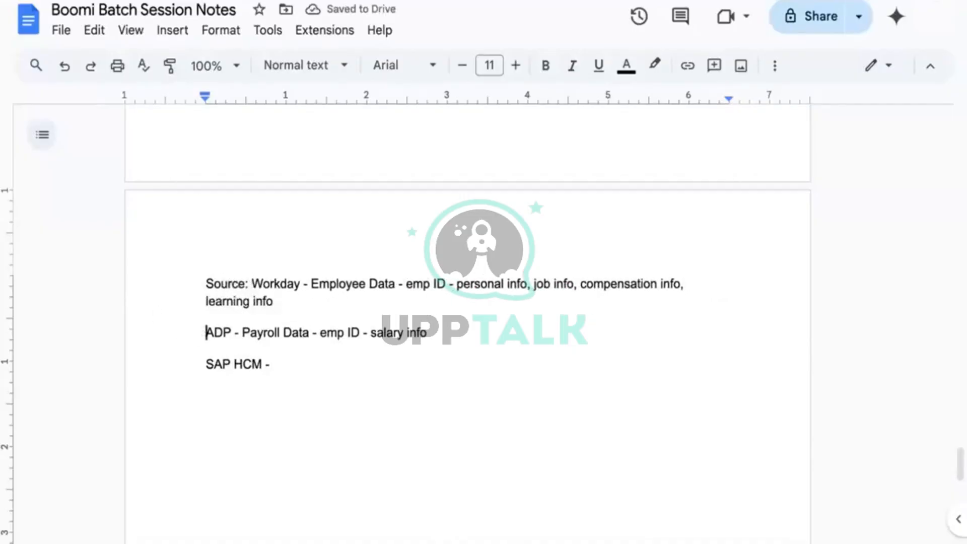
type("Lookup")
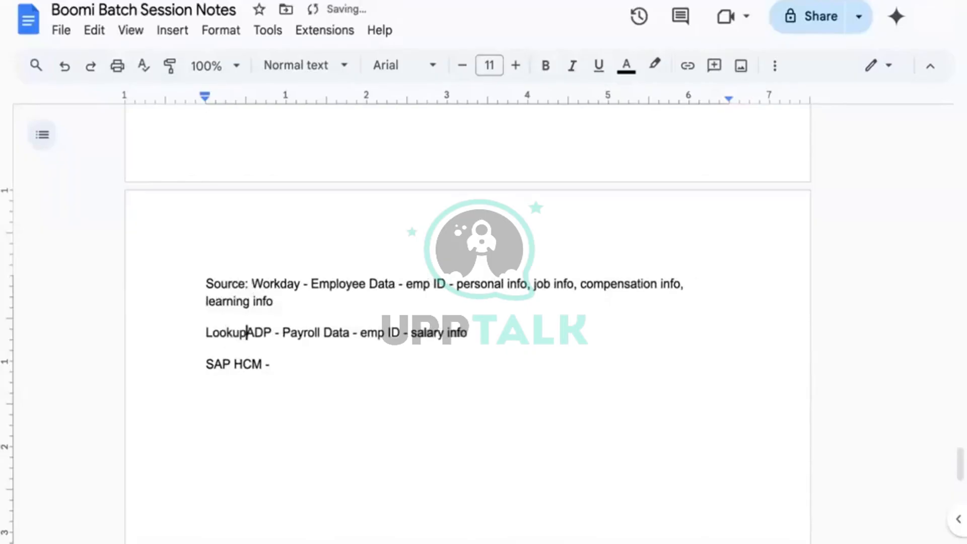
type(":")
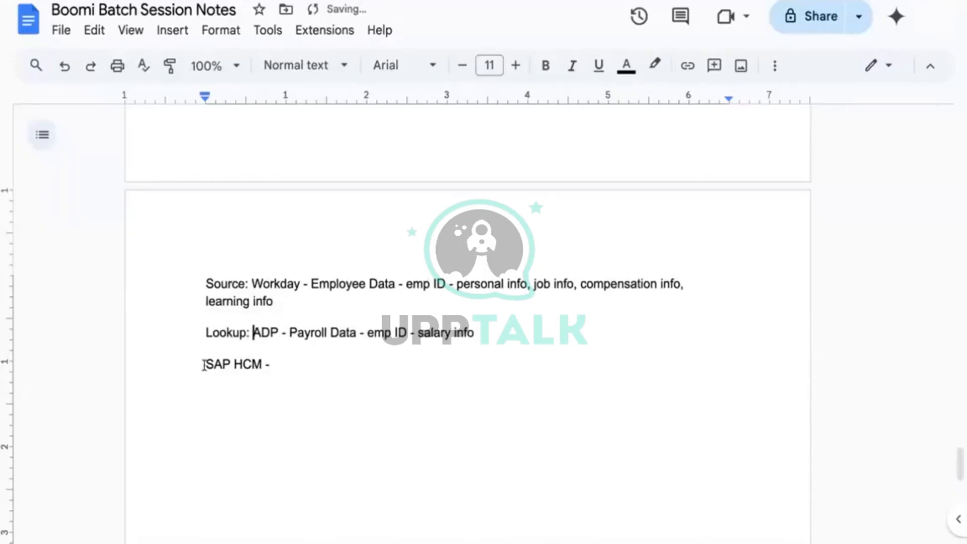
left_click(204, 365)
type("Targe")
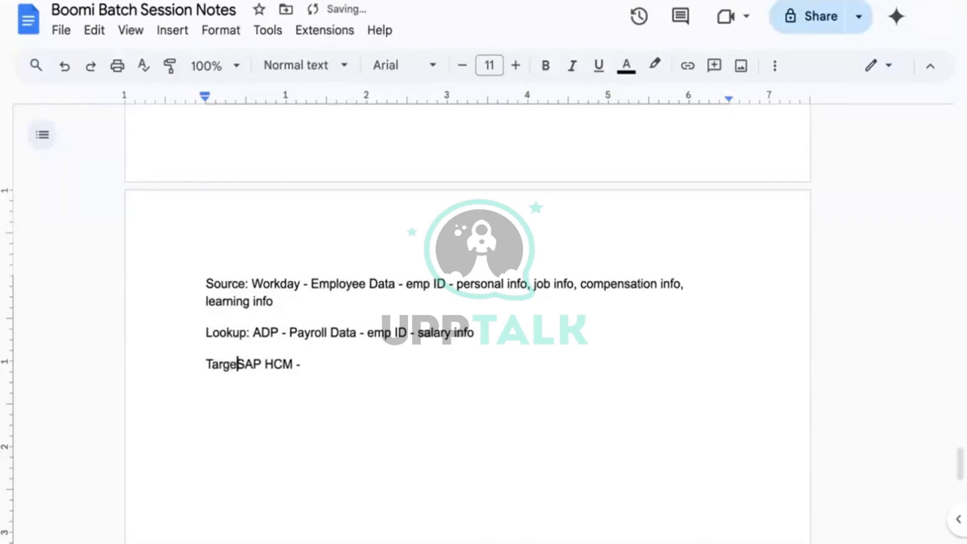
type("t:")
End the Target line with 'Employee Data compensation + salary'
left_click(333, 363)
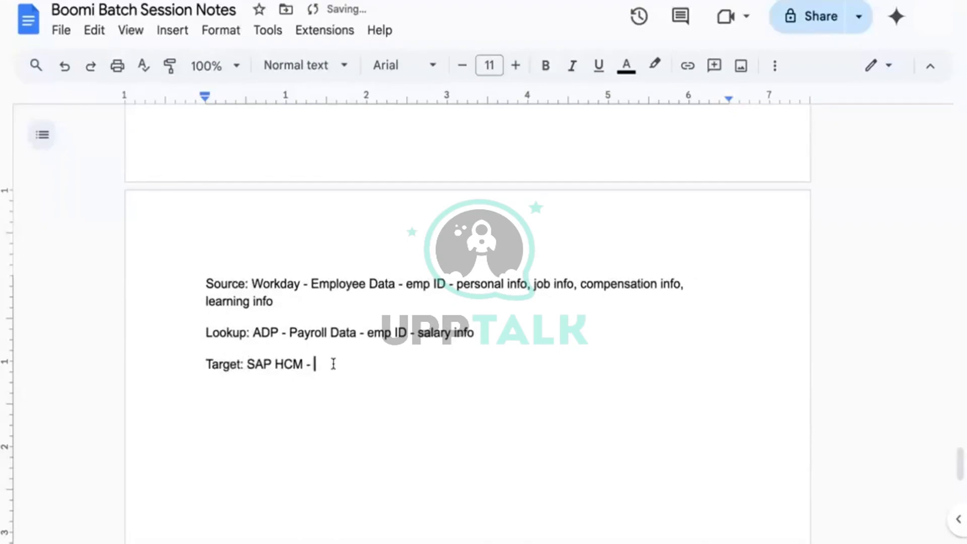
type("Employee Data ")
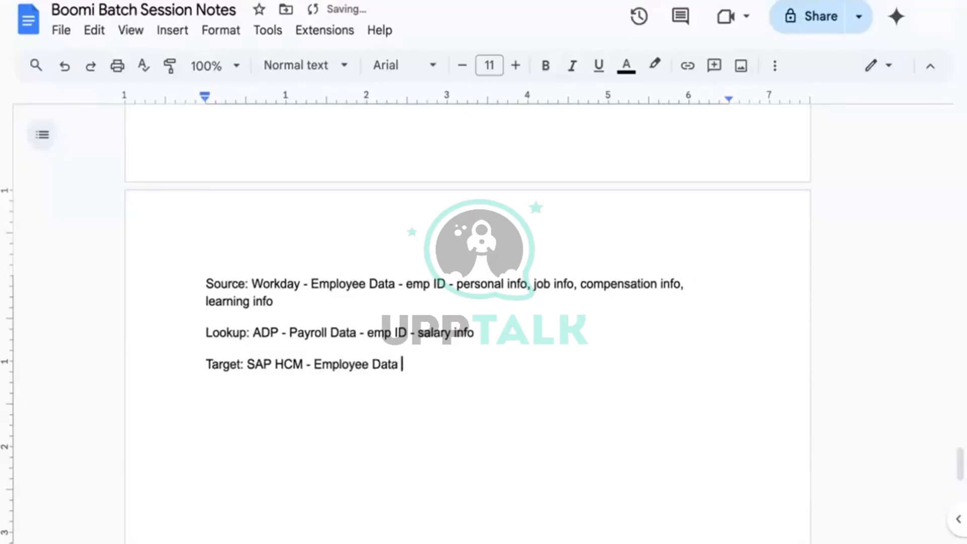
type("compensation")
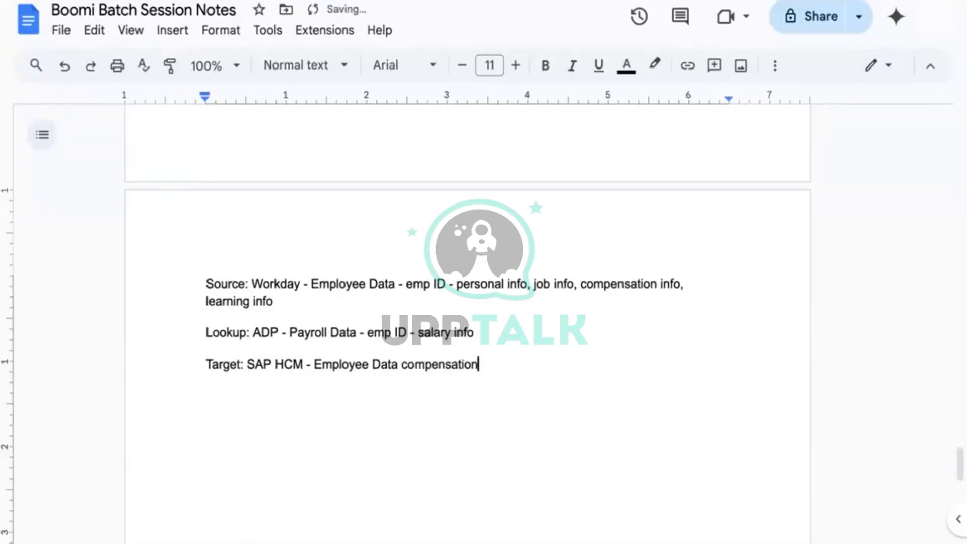
type(" & salary")
left_click(491, 364)
key("BackSpace")
type("+")
key("Right")
key("Right")
key("Right")
key("Right")
key("Right")
key("Right")
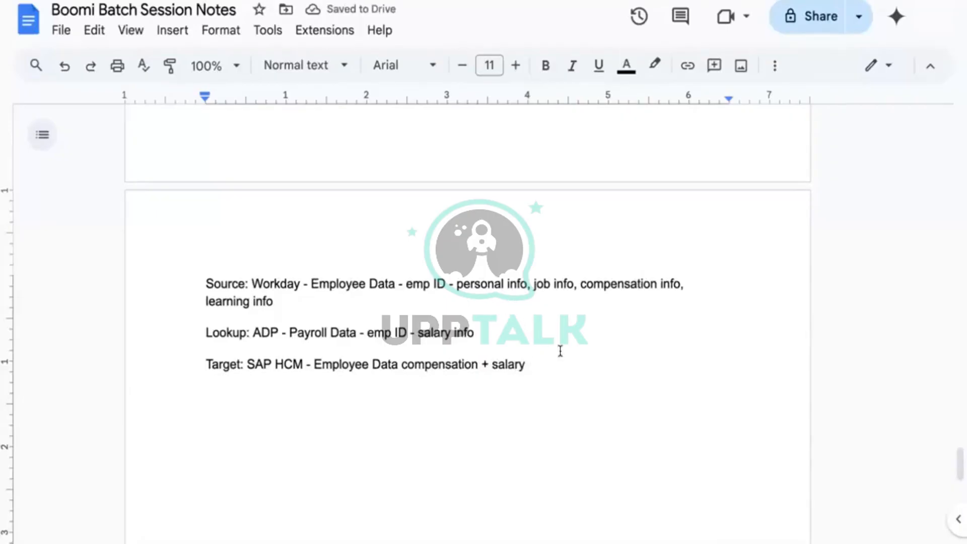
scroll(560, 351, "down", 1)
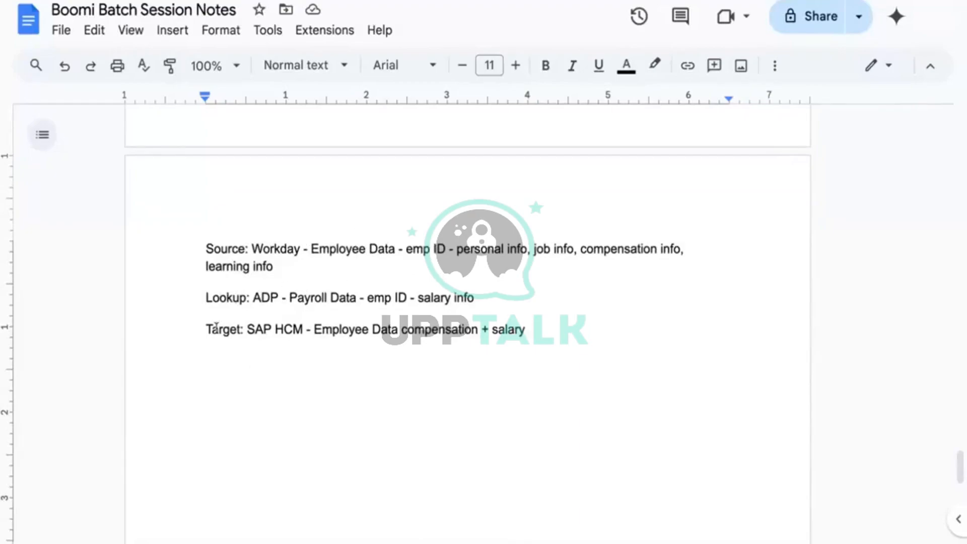
double_click(270, 301)
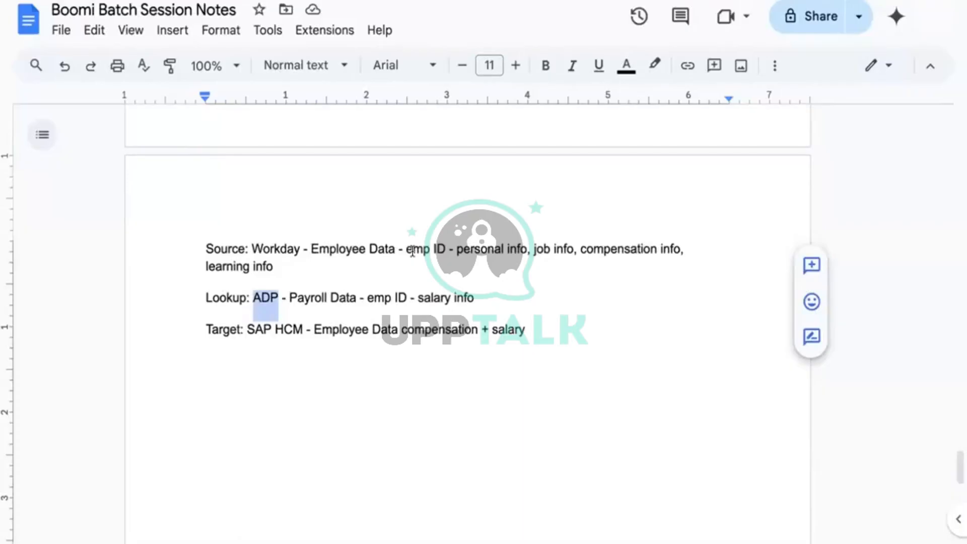
left_click(362, 296)
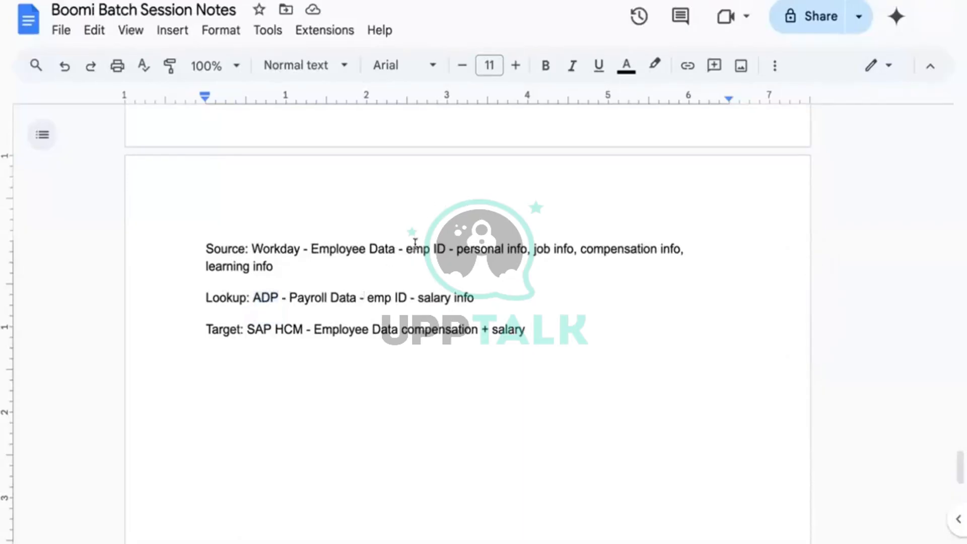
left_click(385, 298)
left_click(480, 298)
left_click(452, 297)
Insert a 'Map' line between the Lookup and Target lines
left_click(503, 312)
key("Return")
key("Return")
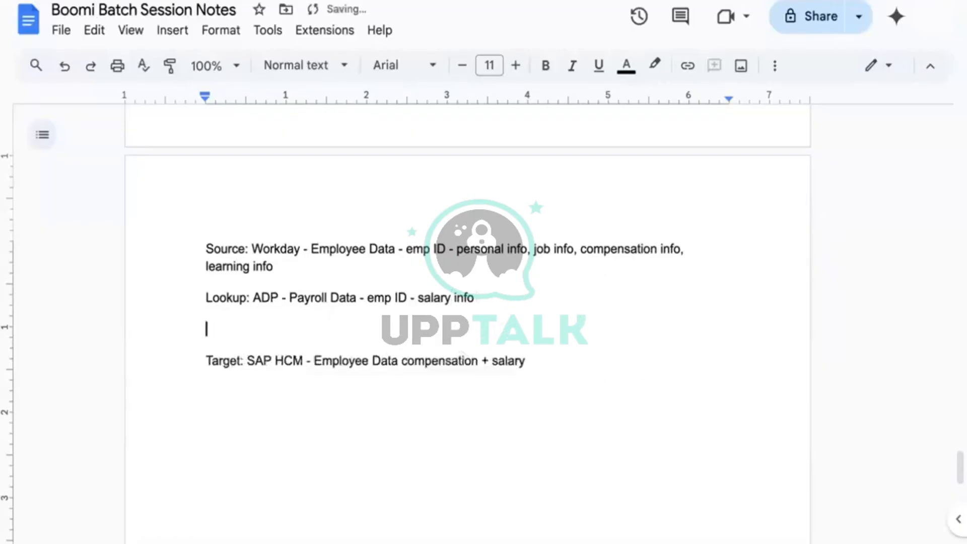
key("BackSpace")
type("Map -")
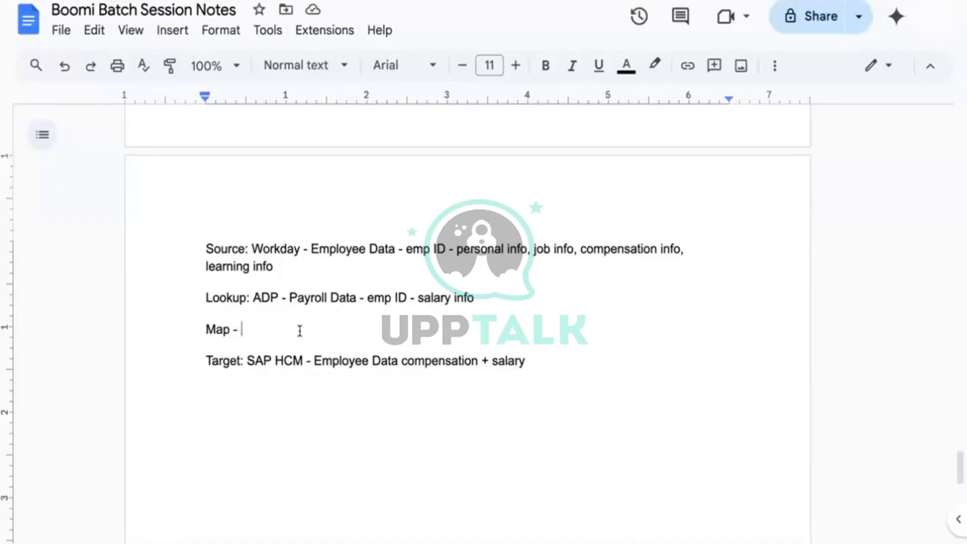
key("BackSpace")
key("BackSpace")
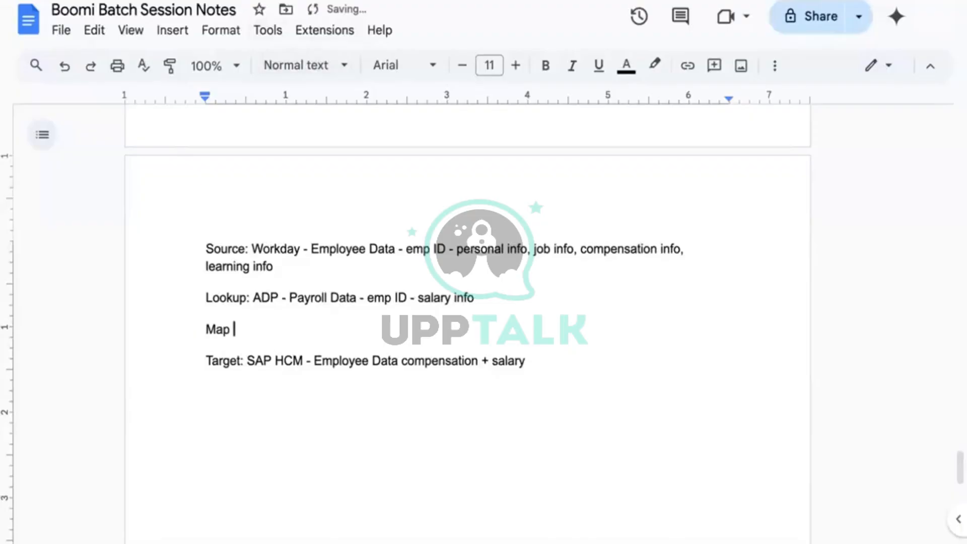
Replace the trailing space after 'salary info' on the Lookup line with a comma
left_click(520, 308)
key("BackSpace")
key("BackSpace")
key("BackSpace")
type(",")
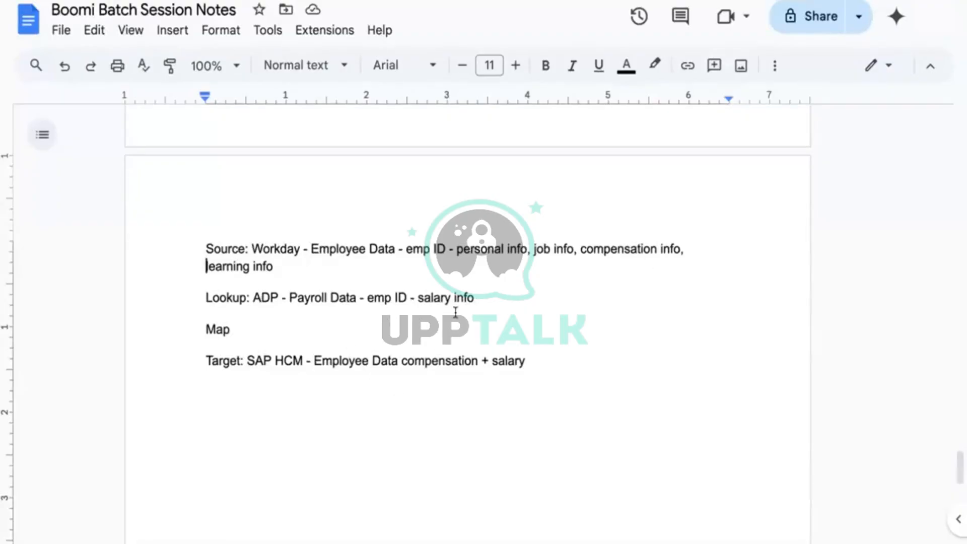
double_click(267, 298)
double_click(301, 297)
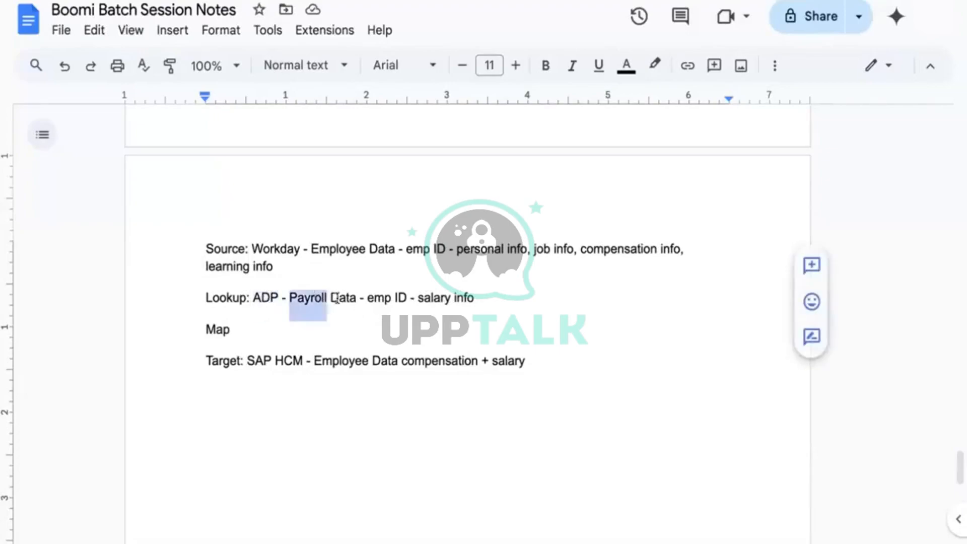
double_click(337, 298)
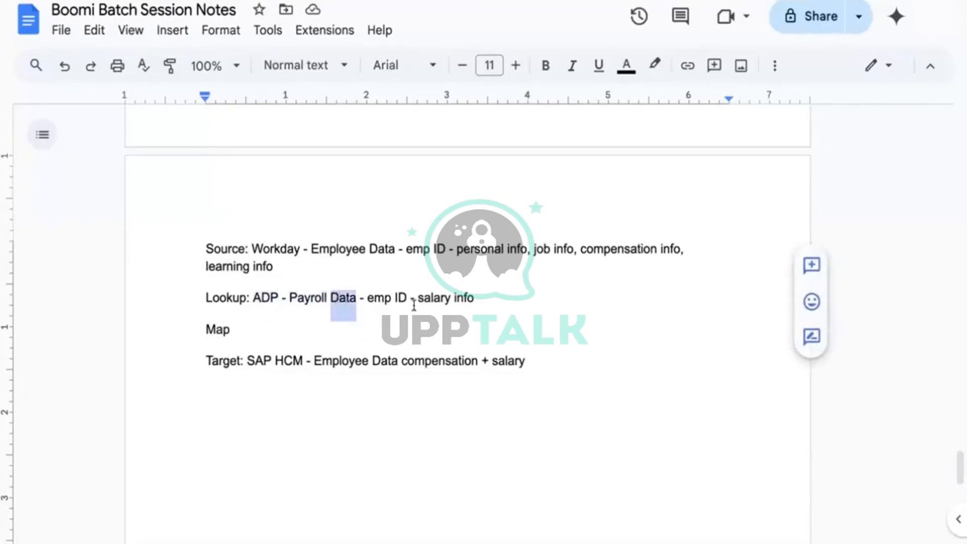
left_click(414, 306)
left_click(486, 302)
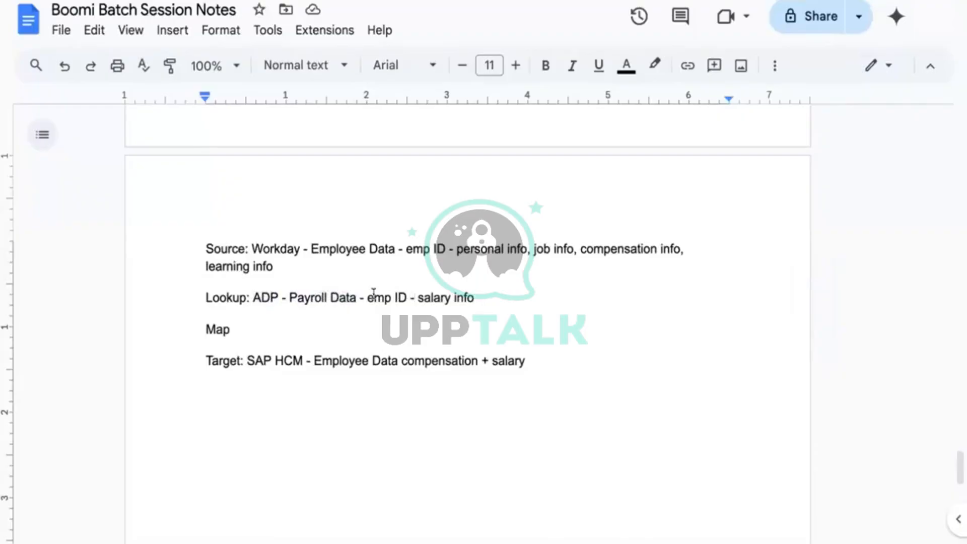
left_click(408, 298)
left_click(484, 307)
Copy the whole employee CSV file, then search Boomi's step list for 'mess'
left_click(333, 1)
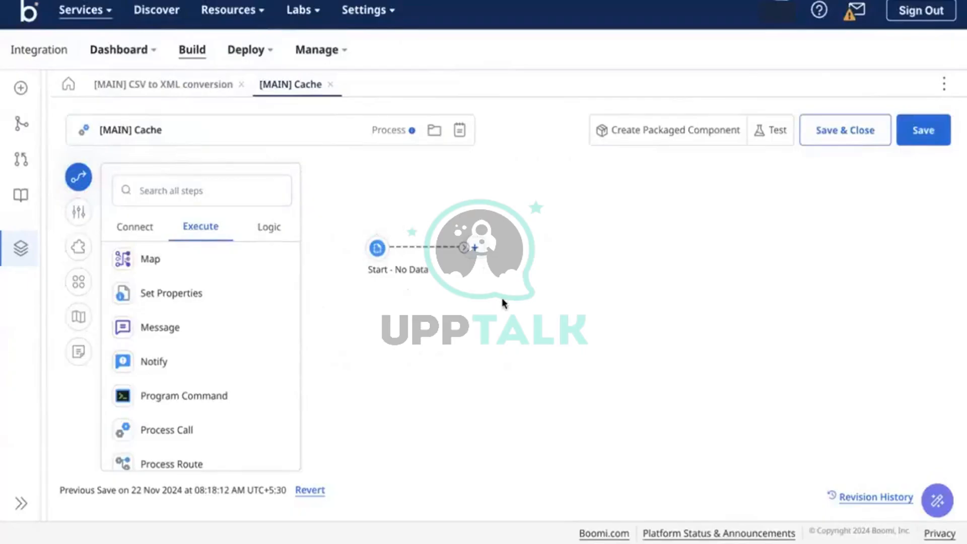
key("ctrl+Left")
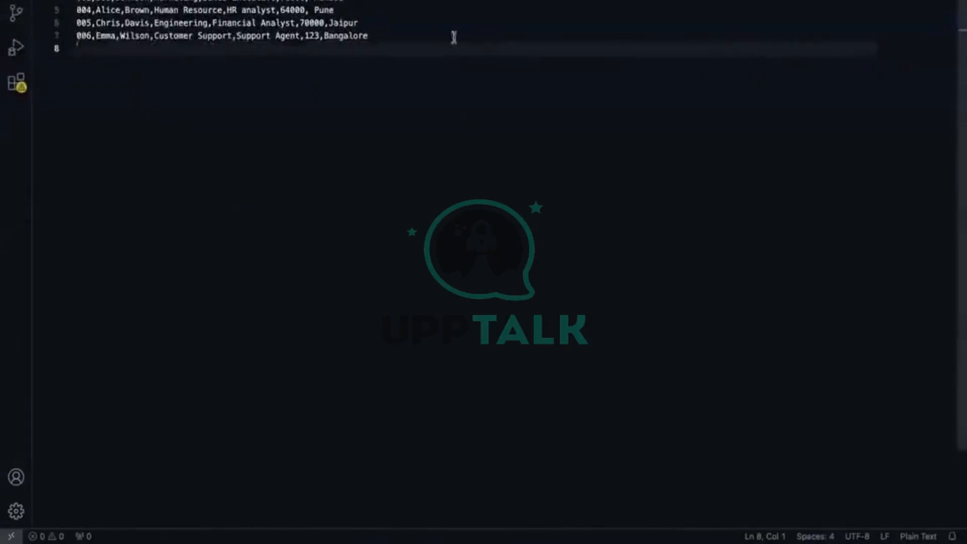
left_click(453, 37)
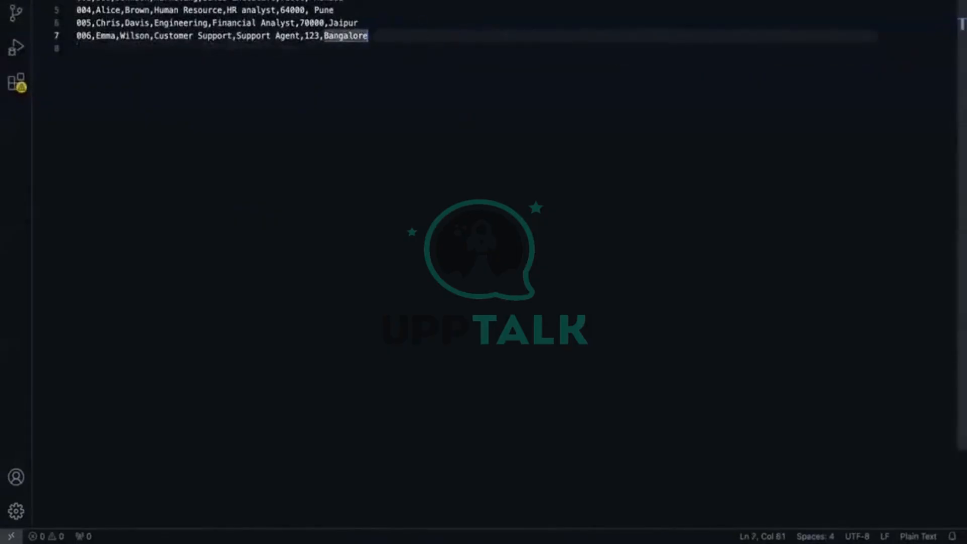
key("Return")
key("Return")
key("Return")
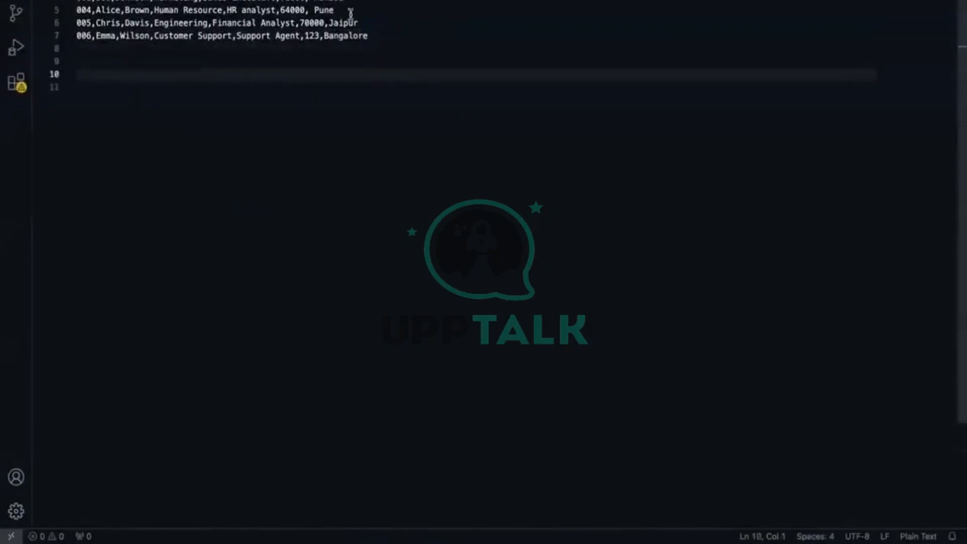
left_click(397, 38)
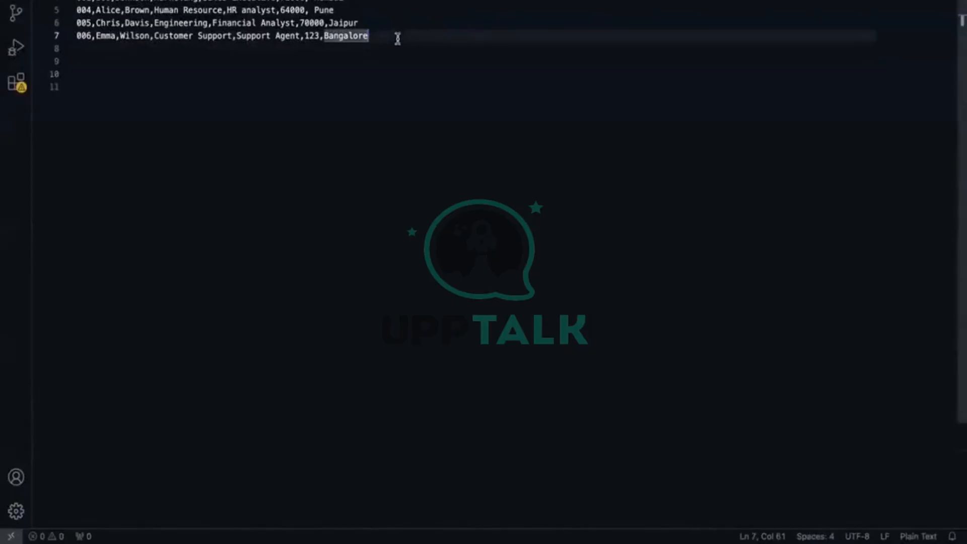
key("super+a")
key("ctrl+c")
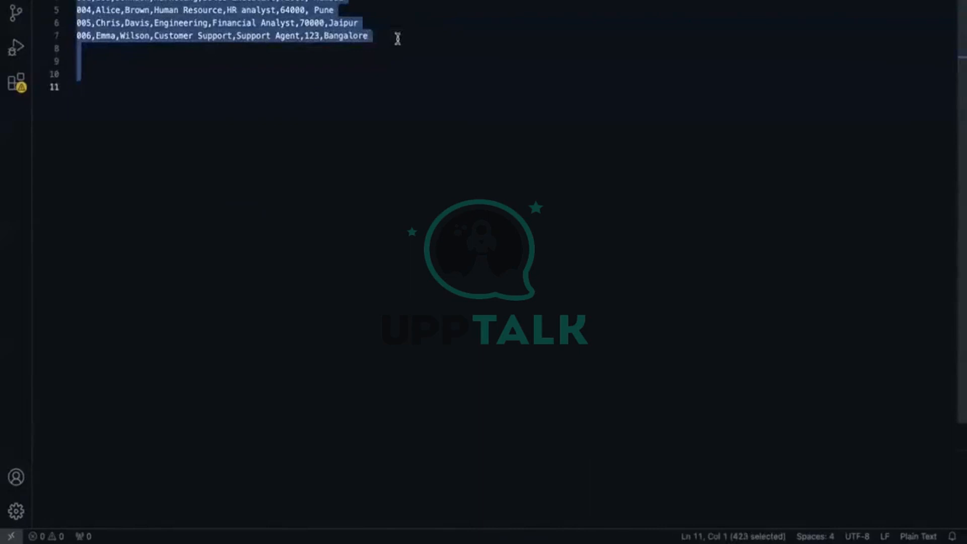
left_click(322, 74)
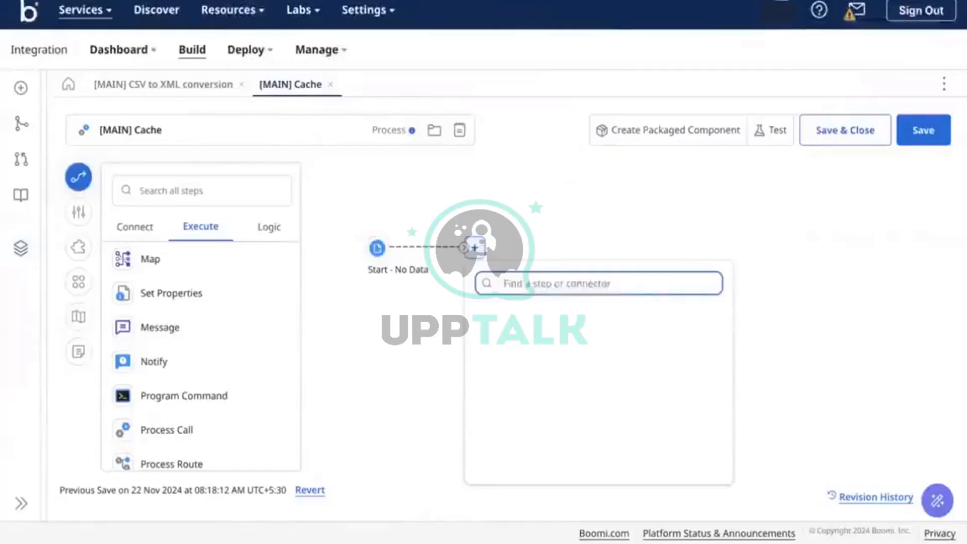
type("mess")
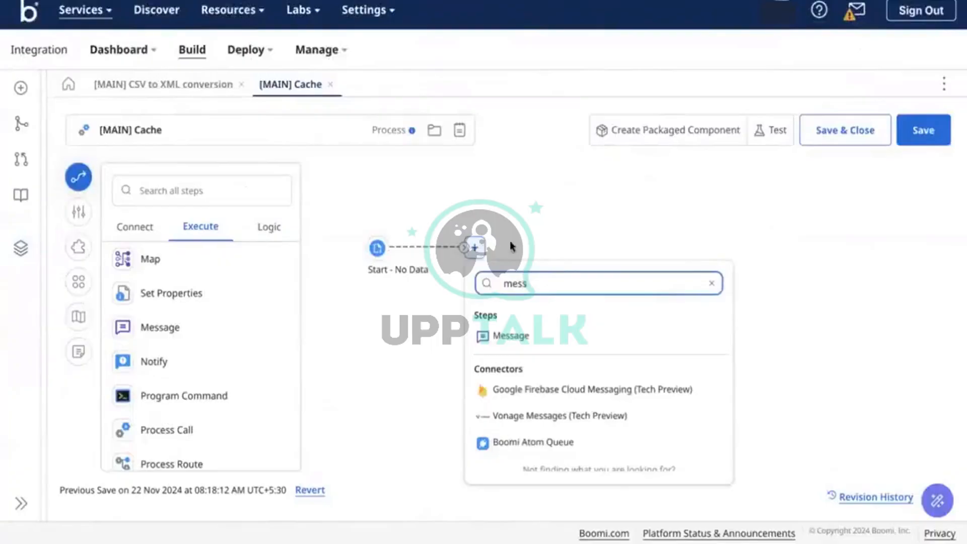
Add a Message step named 'Emp Data' after Start, with the pasted employee CSV rows as its body
left_click(528, 338)
left_click(484, 248)
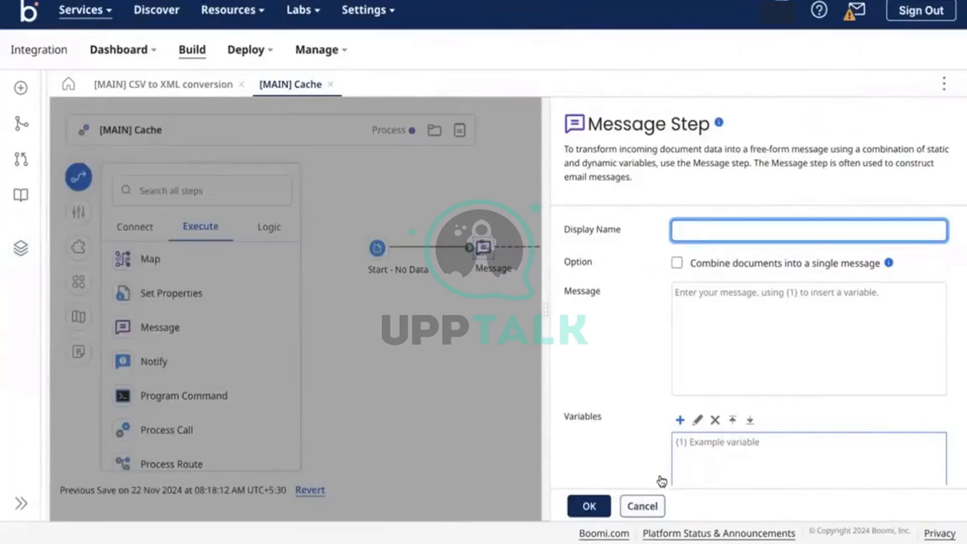
type("Emp Data")
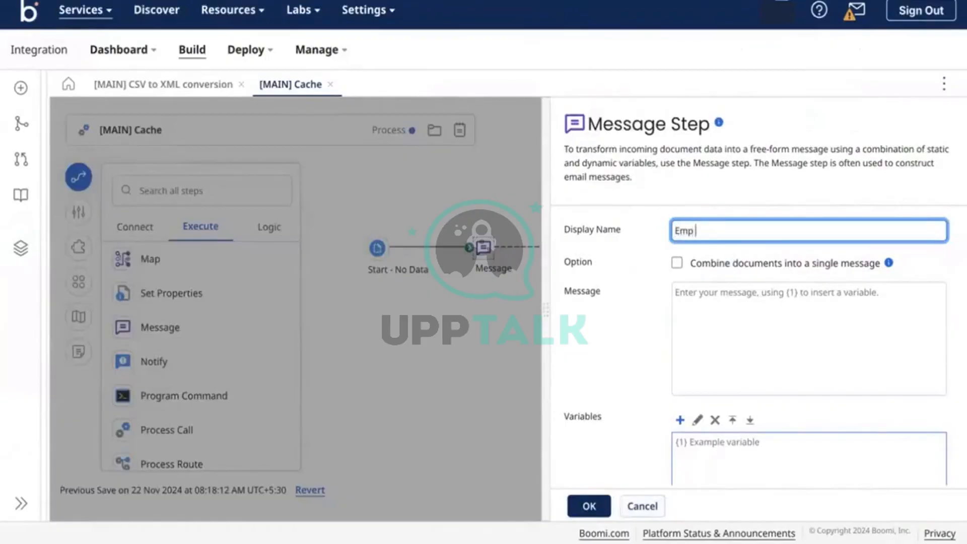
left_click(804, 311)
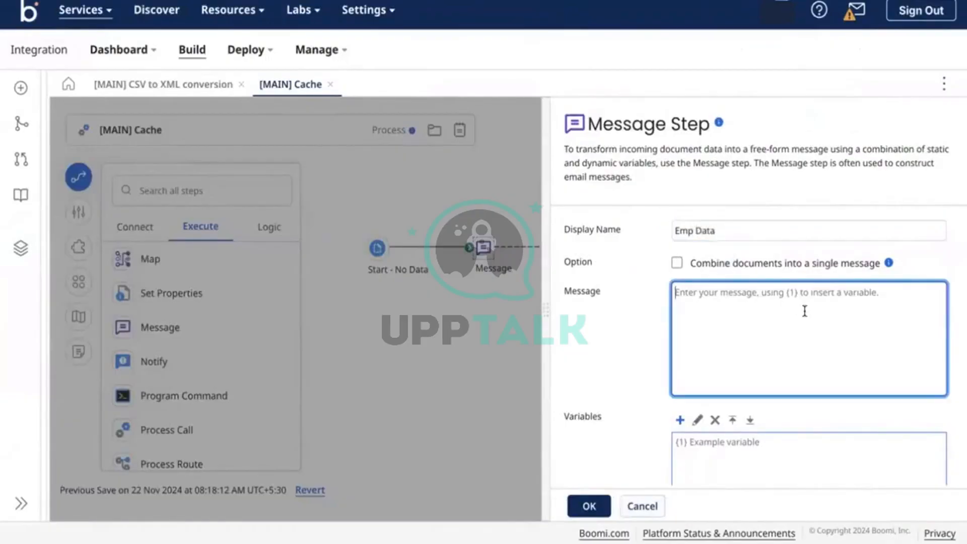
key("ctrl+v")
key("BackSpace")
key("BackSpace")
key("BackSpace")
key("BackSpace")
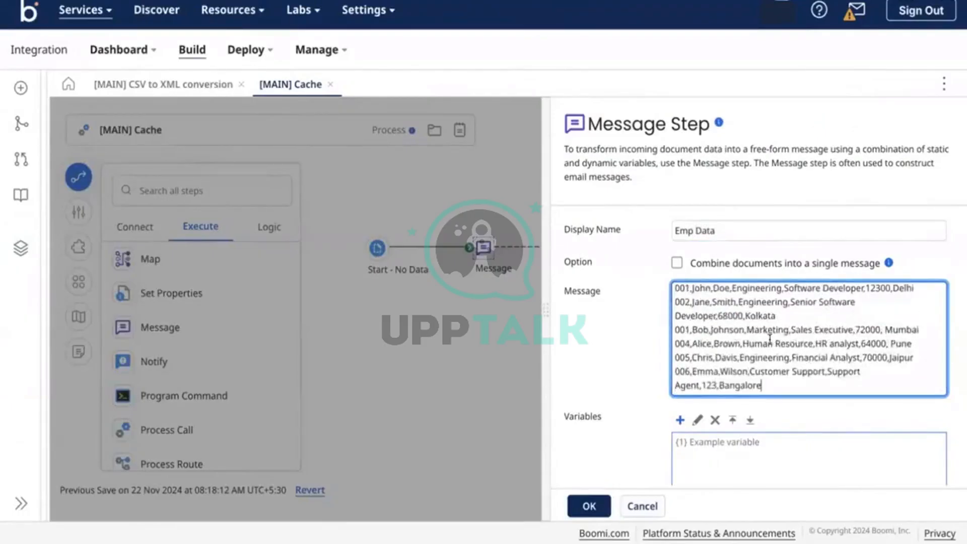
scroll(769, 339, "up", 1)
left_click(585, 503)
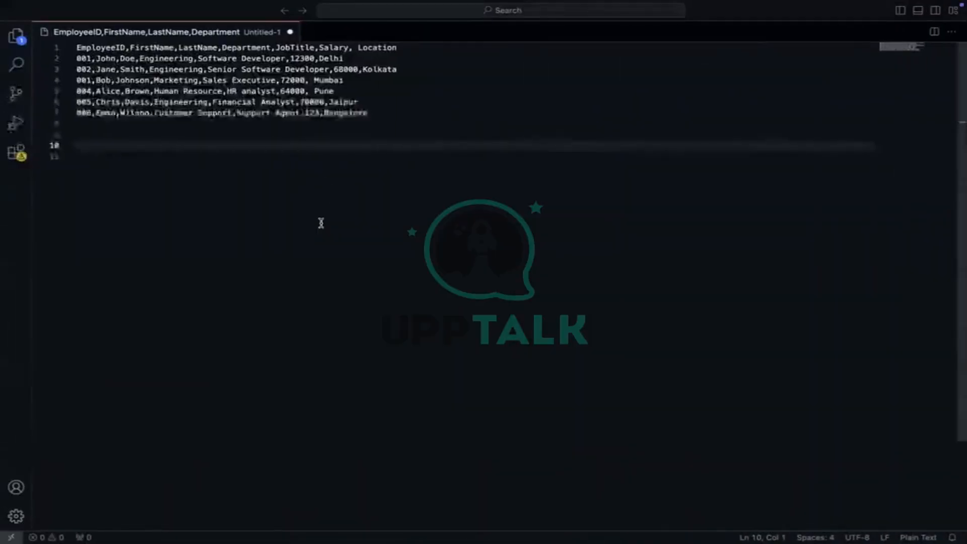
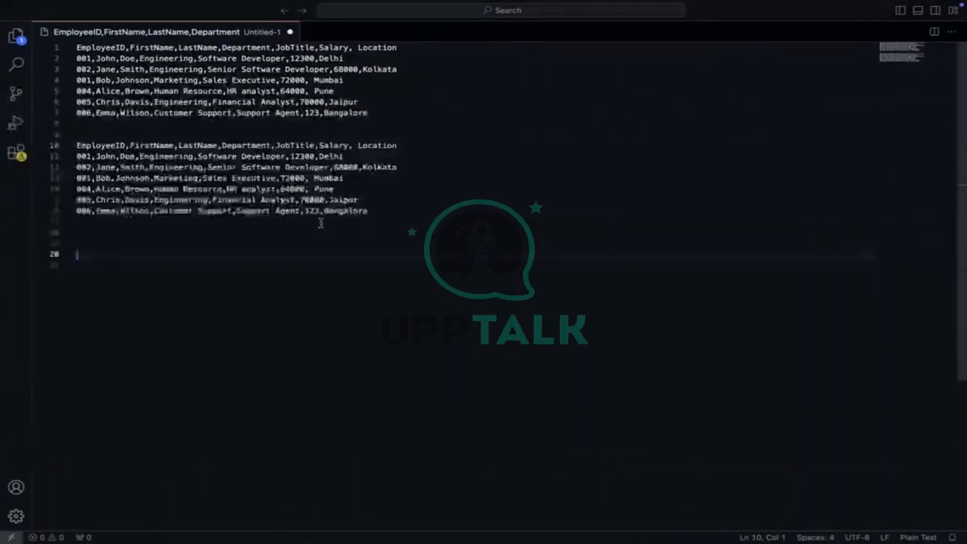
Paste a second CSV copy and cut its header back to end with 'Department, Salary'
left_click(404, 146)
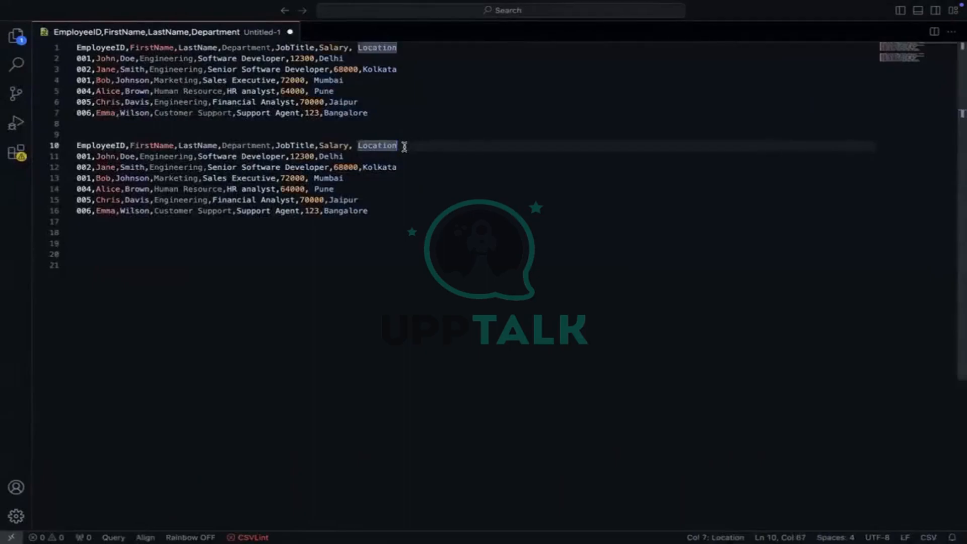
left_click_drag(404, 146, 281, 144)
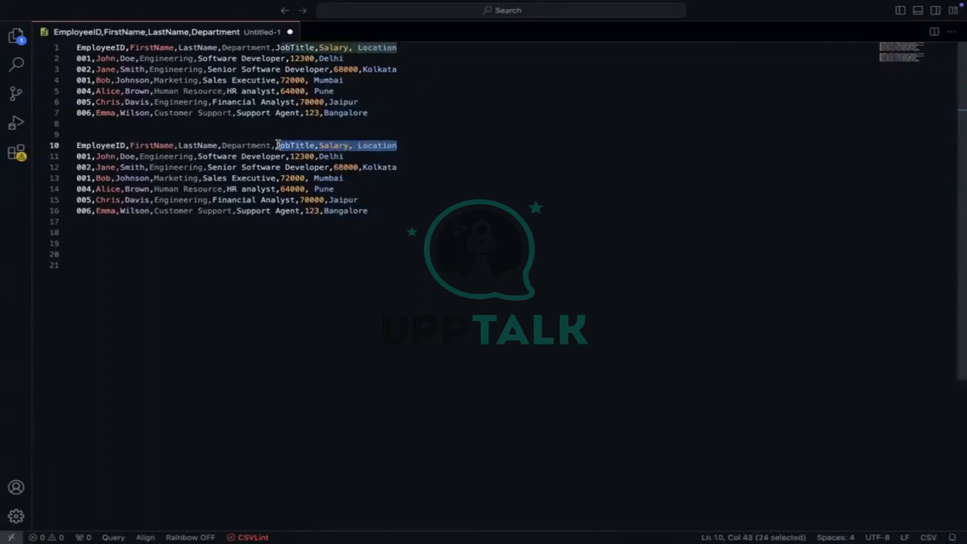
key("BackSpace")
key("BackSpace")
key("BackSpace")
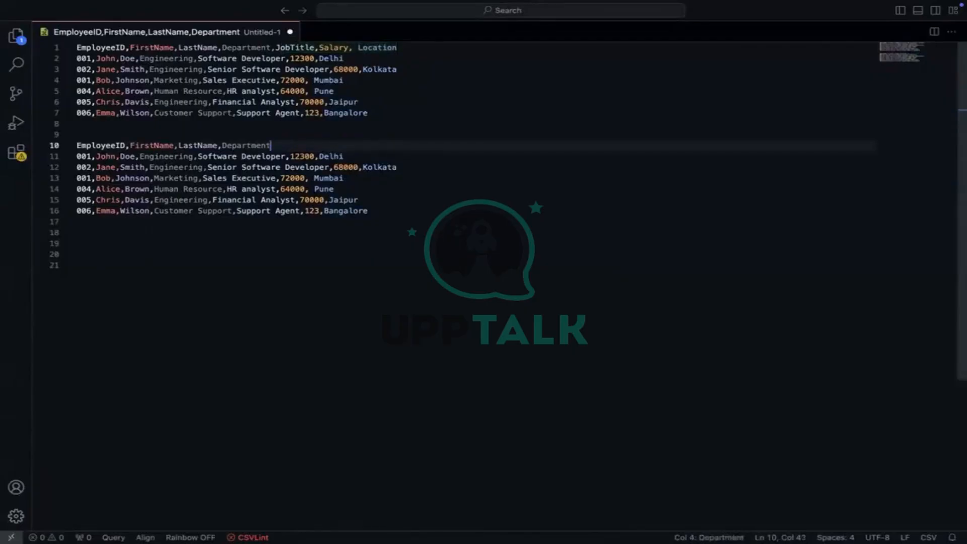
left_click(391, 135)
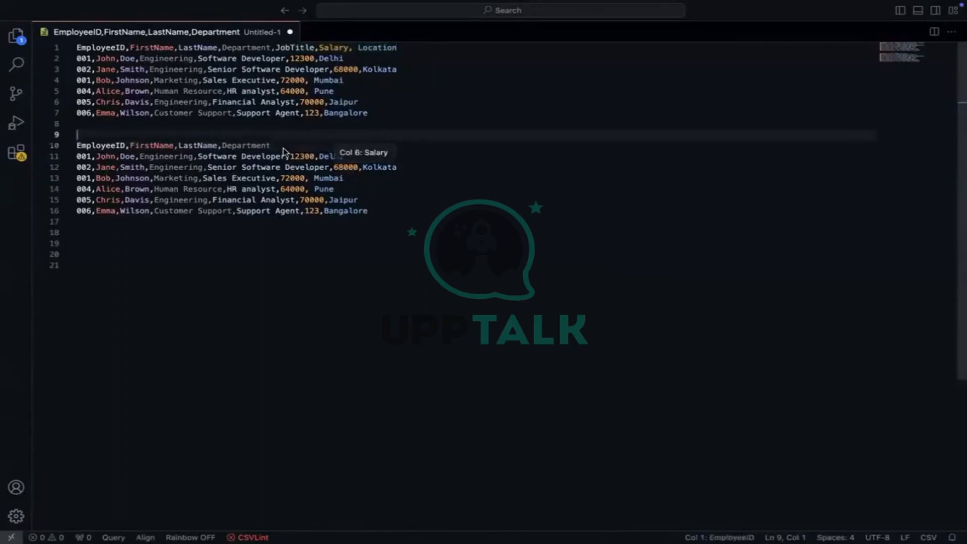
left_click(334, 147)
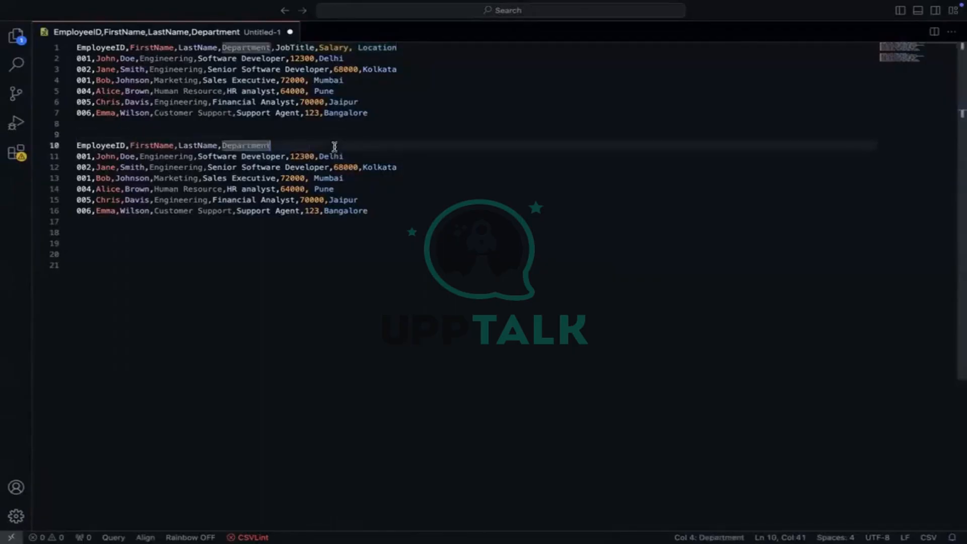
type(", Salary")
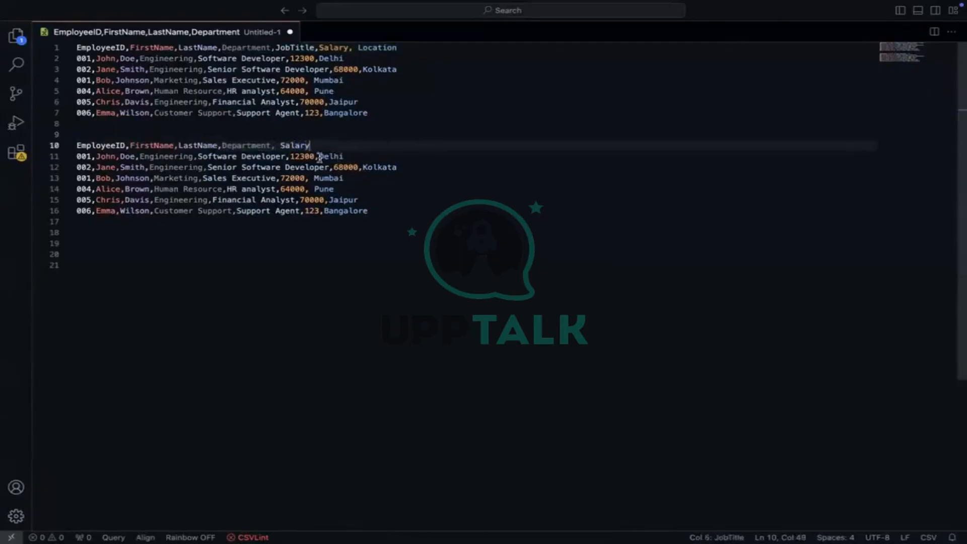
Delete the cities Delhi, Kolkata and Mumbai from lines 11–13
left_click(333, 157)
double_click(333, 157)
key("BackSpace")
key("BackSpace")
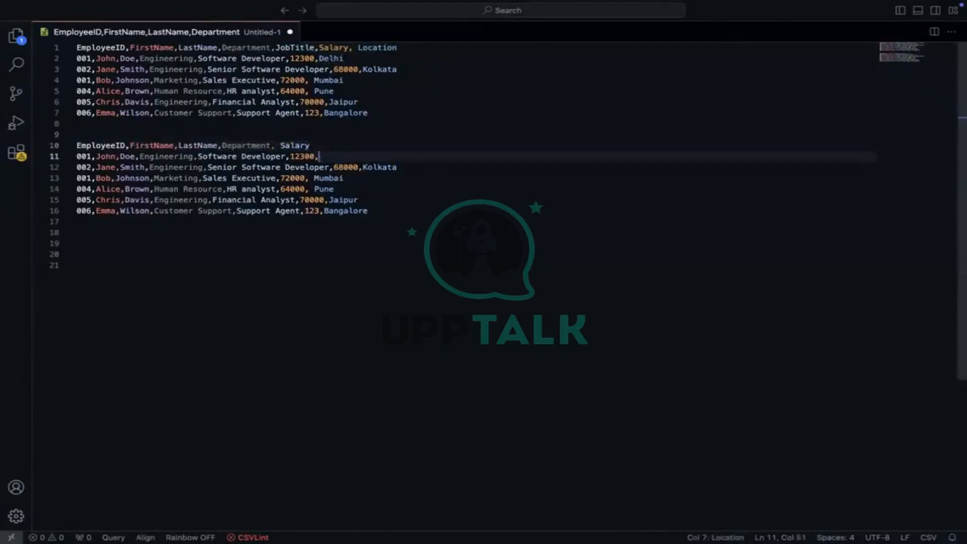
left_click(377, 167)
double_click(377, 167)
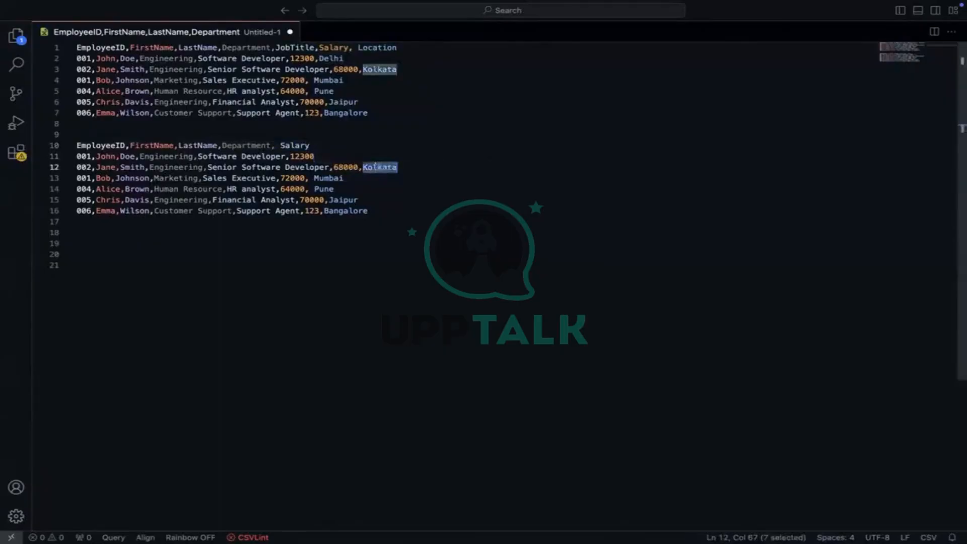
key("BackSpace")
key("BackSpace")
double_click(330, 178)
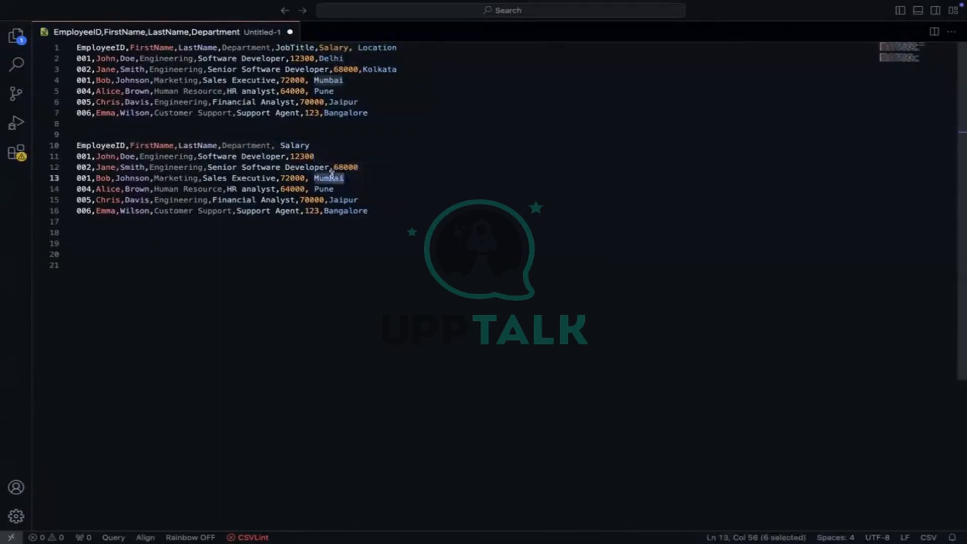
key("BackSpace")
key("BackSpace")
key("BackSpace")
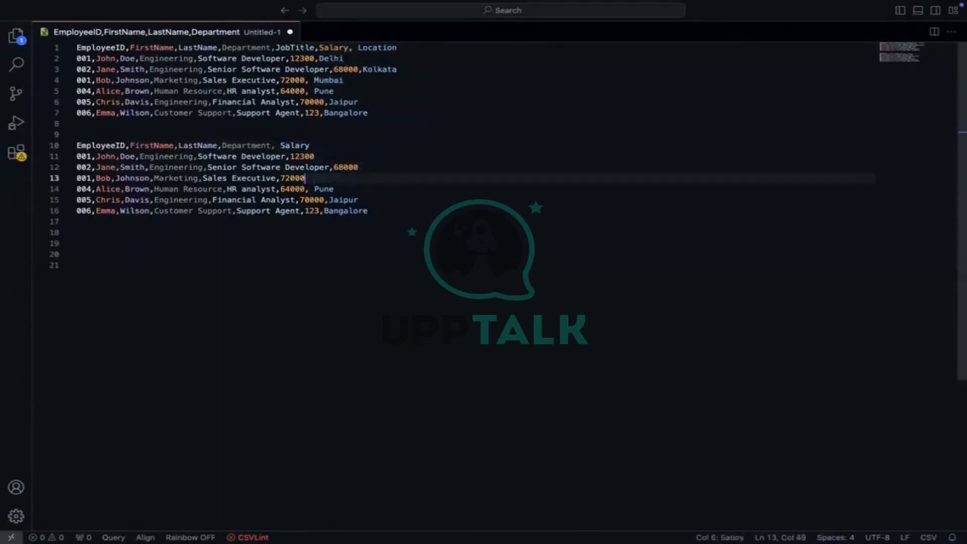
Delete Pune, Jaipur and Bangalore from lines 14–16, and erase line 11's 12300 salary
double_click(324, 189)
key("BackSpace")
key("BackSpace")
key("BackSpace")
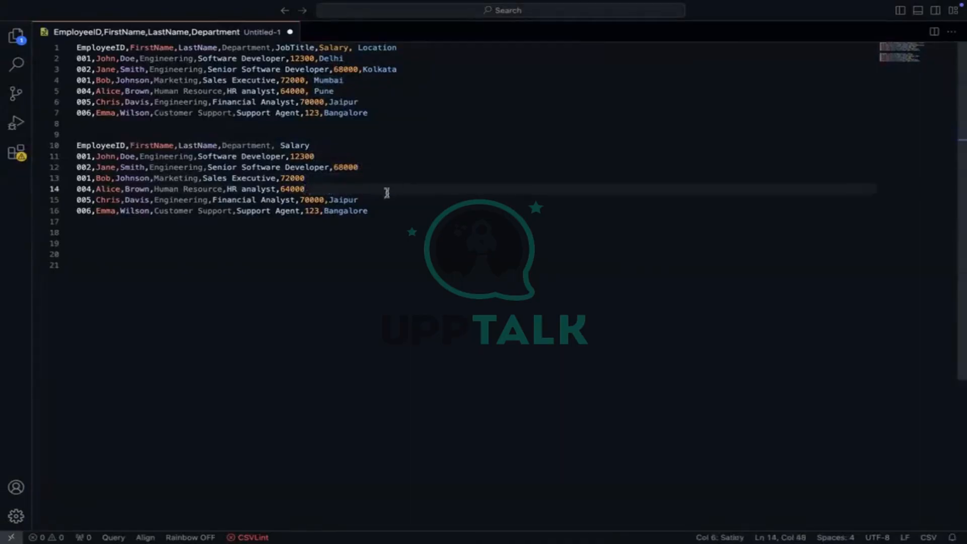
left_click(350, 200)
double_click(350, 199)
key("BackSpace")
key("BackSpace")
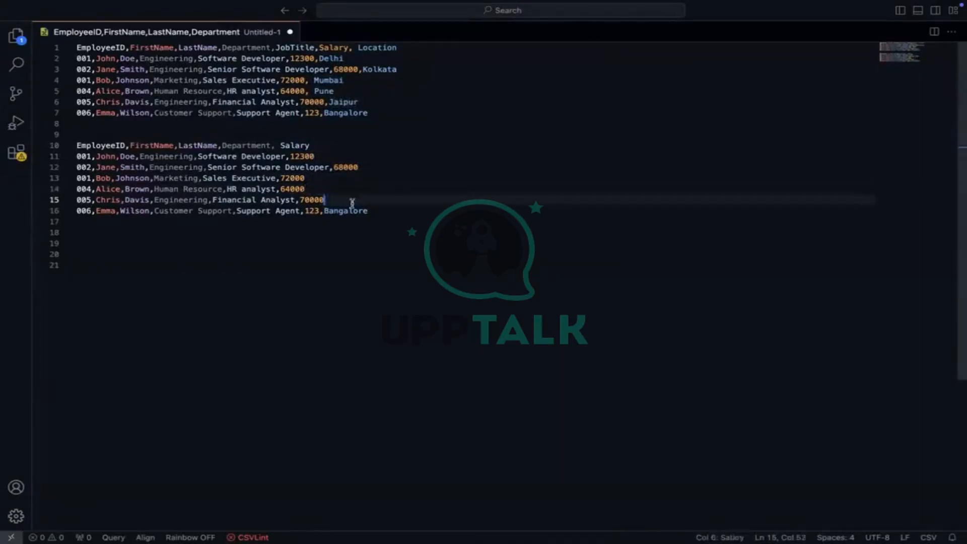
left_click(348, 211)
double_click(347, 211)
key("BackSpace")
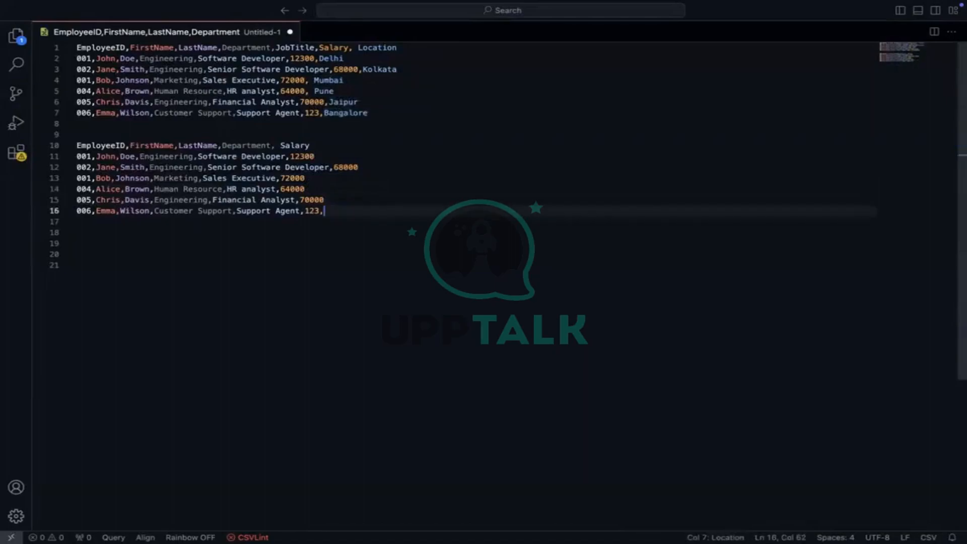
key("BackSpace")
left_click(333, 158)
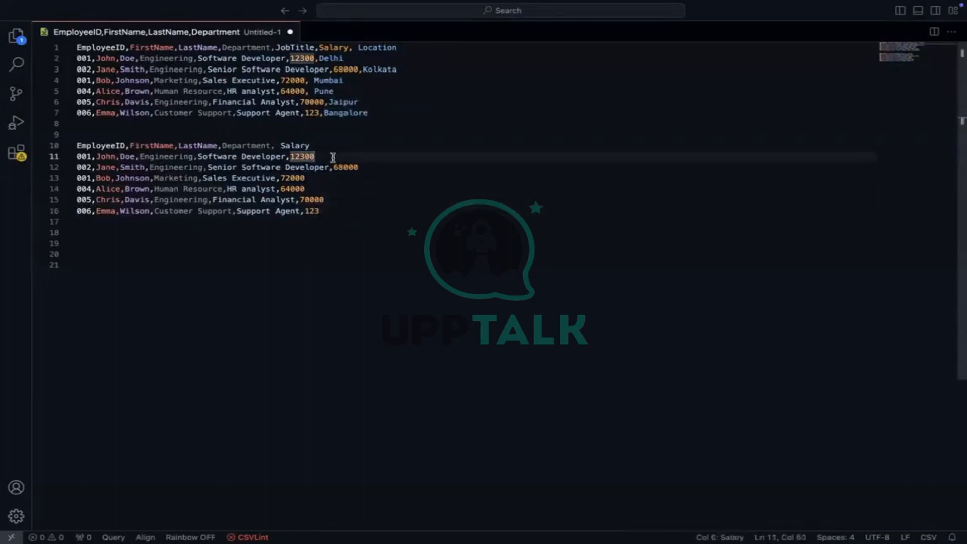
key("BackSpace")
key("BackSpace")
key("BackSpace")
key("BackSpace")
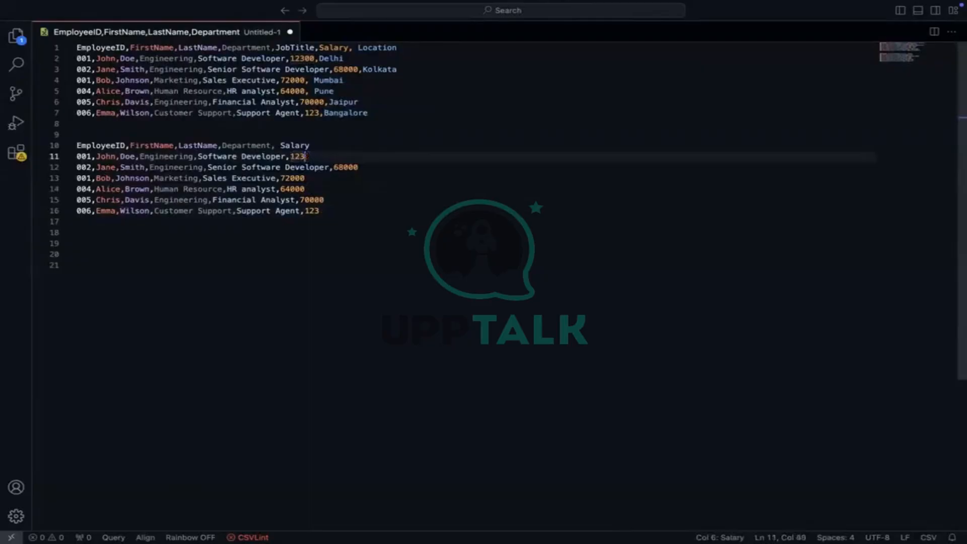
Rewrite the salaries on lines 11–16 as 1400, 1500, 7200, 6400, 7000 and 1230
type("1400")
double_click(346, 167)
type("1500")
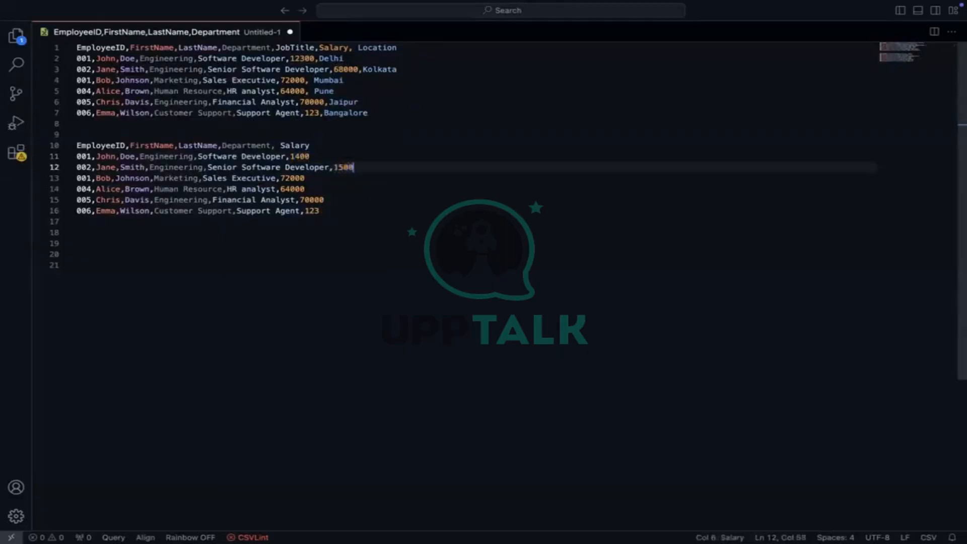
key("Down")
key("BackSpace")
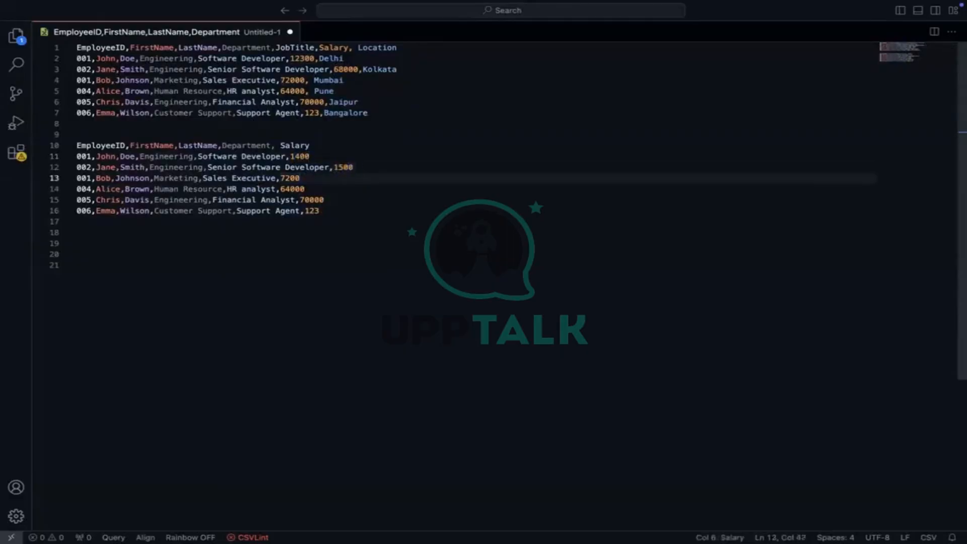
key("Down")
key("Delete")
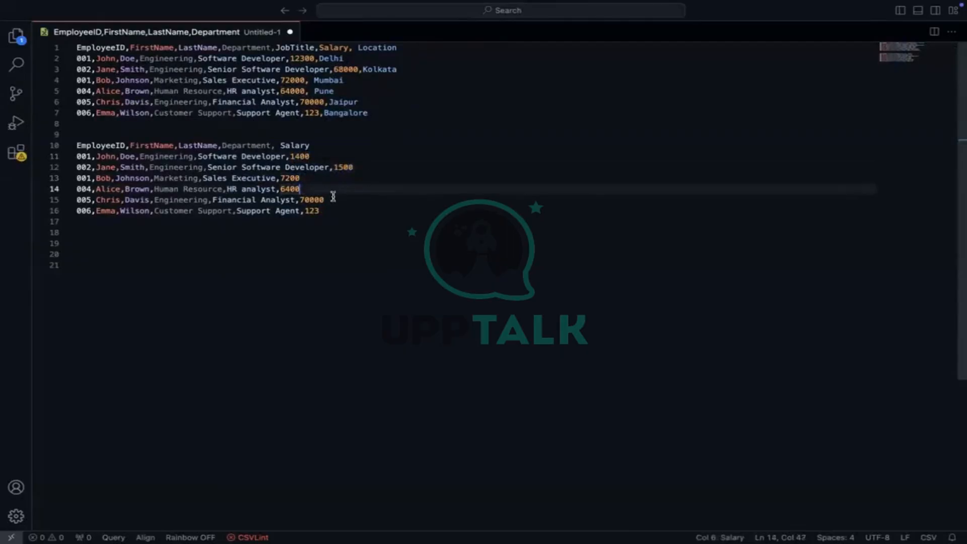
key("Down")
key("BackSpace")
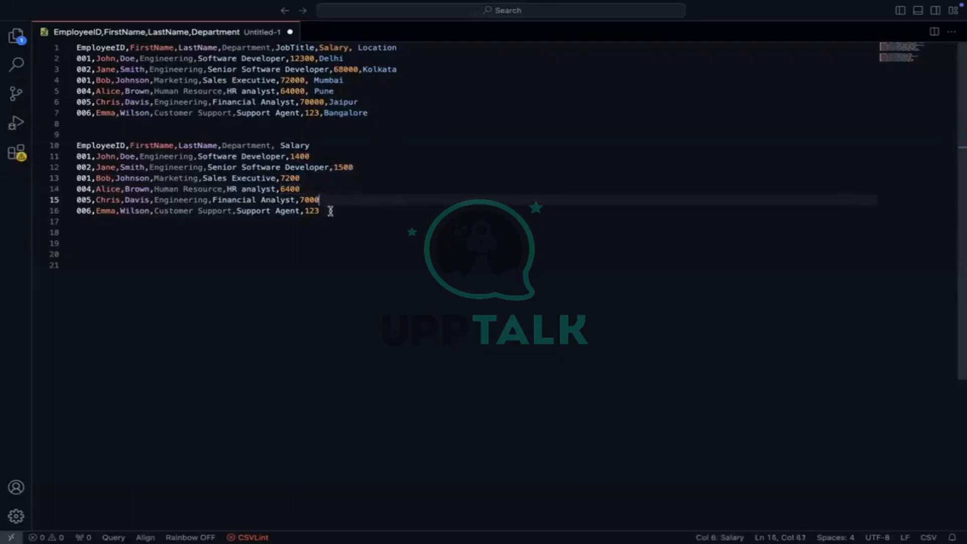
key("Down")
type("0")
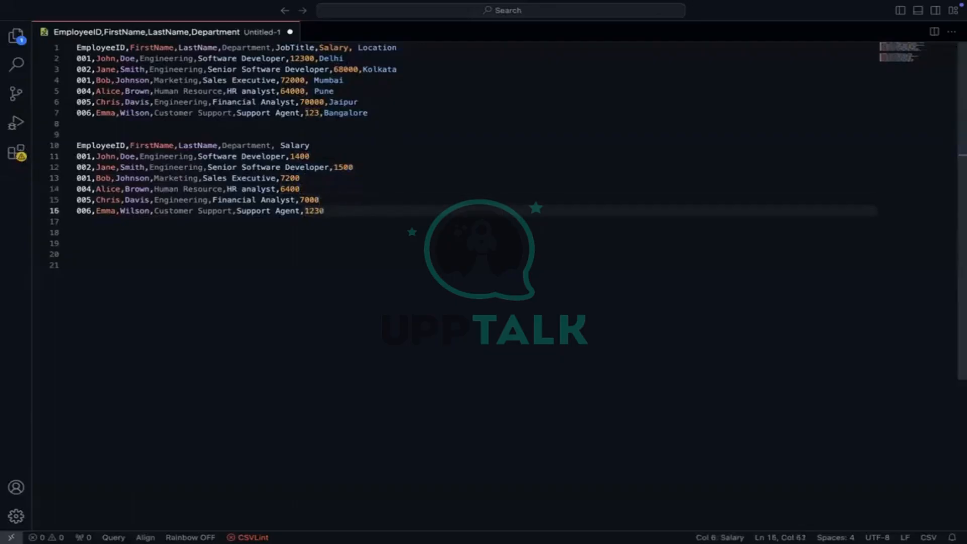
double_click(301, 146)
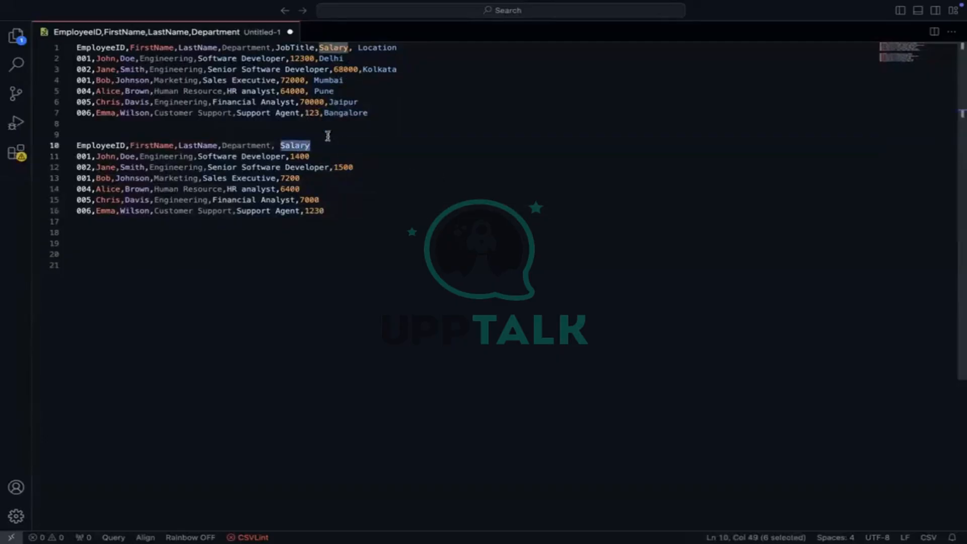
left_click(332, 145)
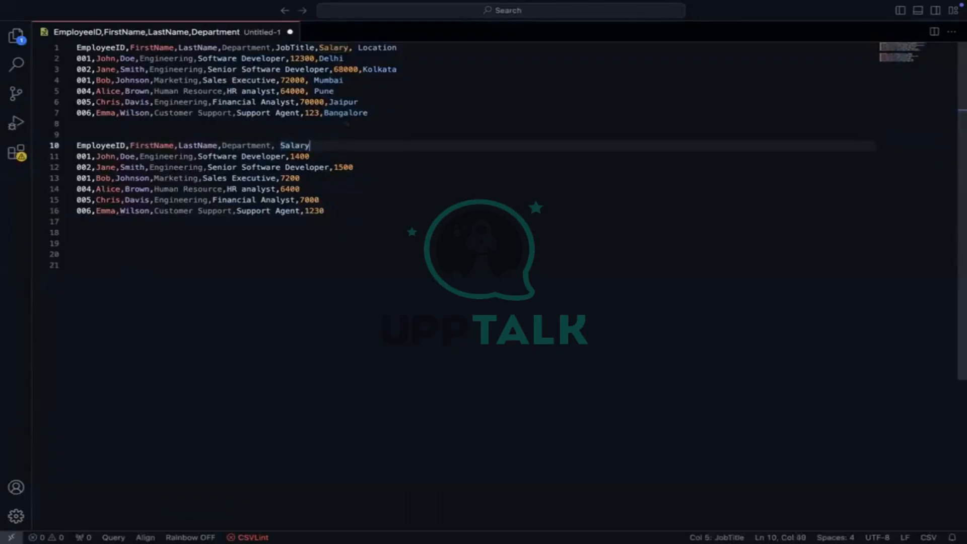
Rename the Salary header on line 10 to Tax
key("BackSpace")
key("BackSpace")
key("BackSpace")
key("BackSpace")
key("BackSpace")
key("BackSpace")
type("Tax")
double_click(241, 145)
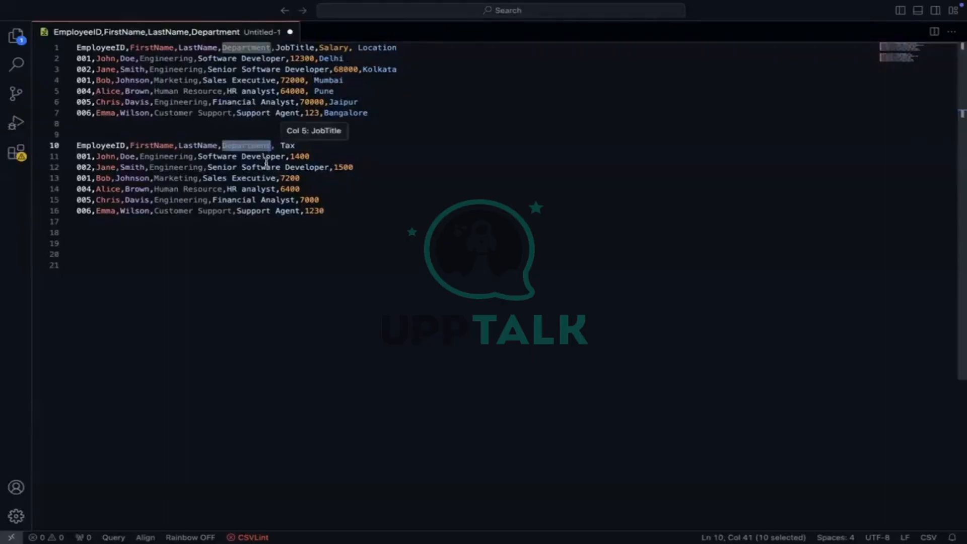
left_click(333, 156)
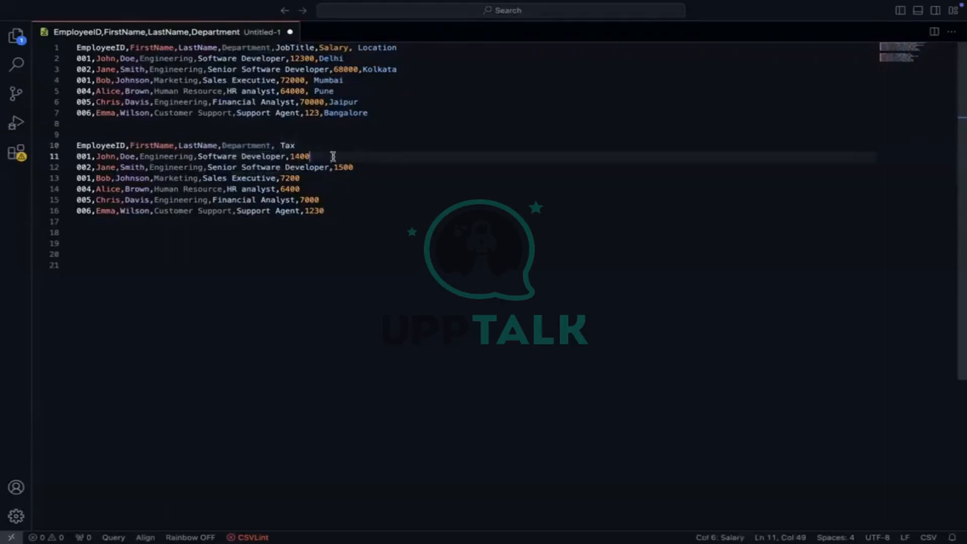
left_click(286, 157)
double_click(250, 145)
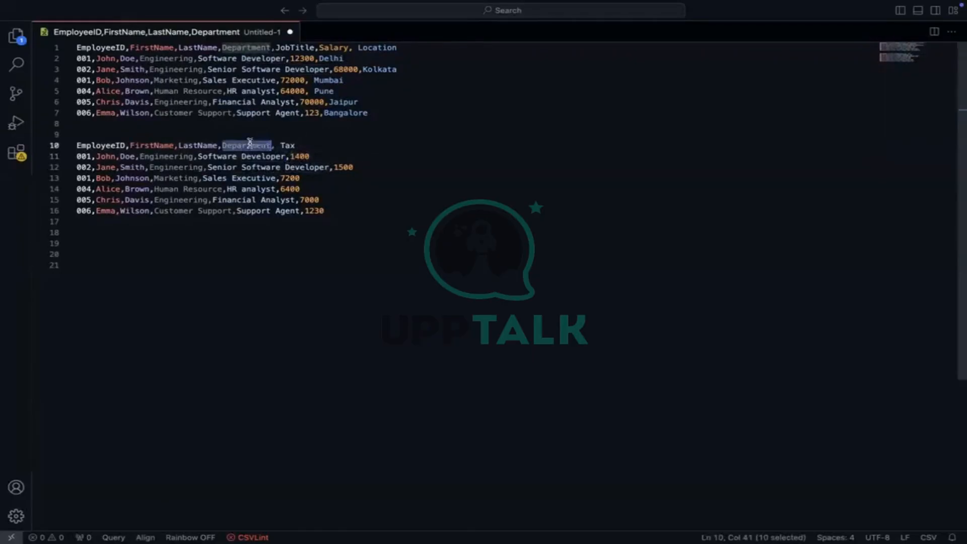
key("Right")
key("Right")
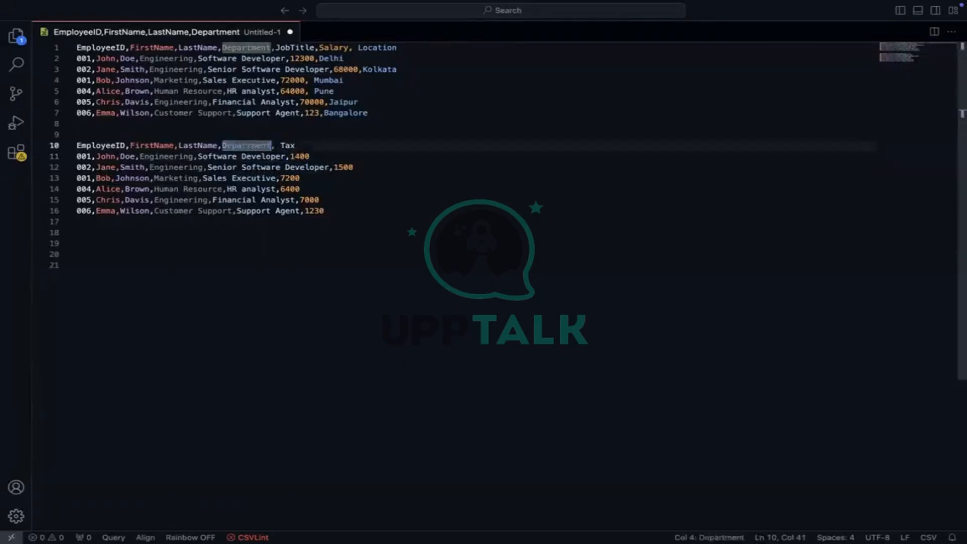
key("Left")
Replace the Department header on line 10 with Leaves
double_click(246, 146)
type("Leaves")
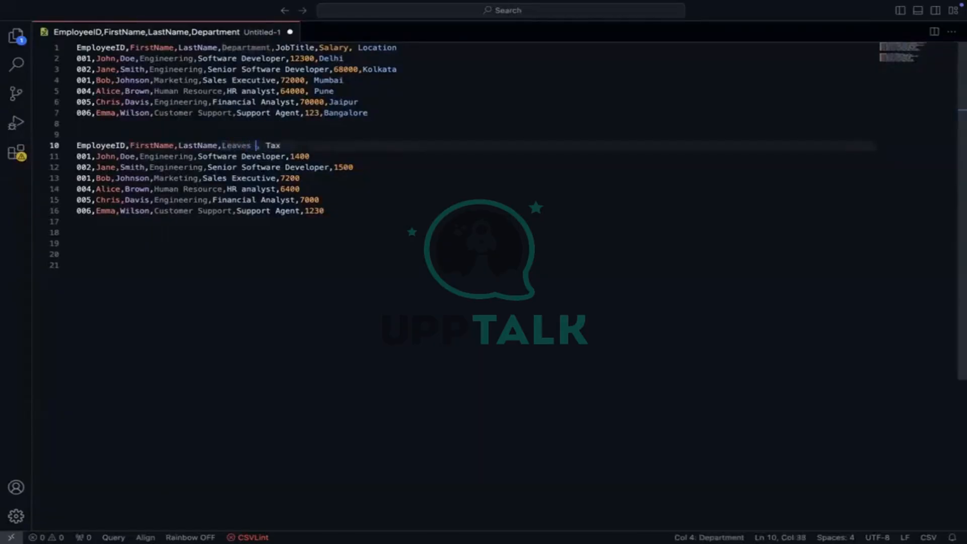
type(" Use")
key("BackSpace")
key("BackSpace")
key("BackSpace")
key("BackSpace")
key("BackSpace")
key("BackSpace")
key("BackSpace")
key("BackSpace")
key("BackSpace")
key("BackSpace")
type("E")
key("BackSpace")
type("Leaves")
type(" Ear")
key("BackSpace")
key("BackSpace")
key("BackSpace")
key("BackSpace")
Delete the job titles from lines 11 and 12, removing the stray comma and letter
double_click(222, 156)
key("BackSpace")
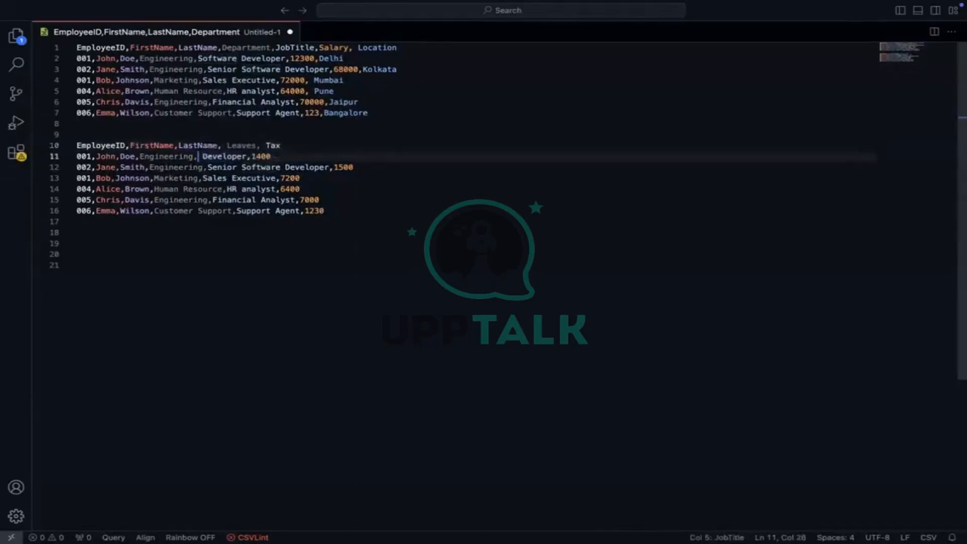
key("Right")
key("Right")
key("Right")
key("Right")
key("Right")
key("Right")
key("Right")
key("Right")
key("Right")
key("Right")
key("Right")
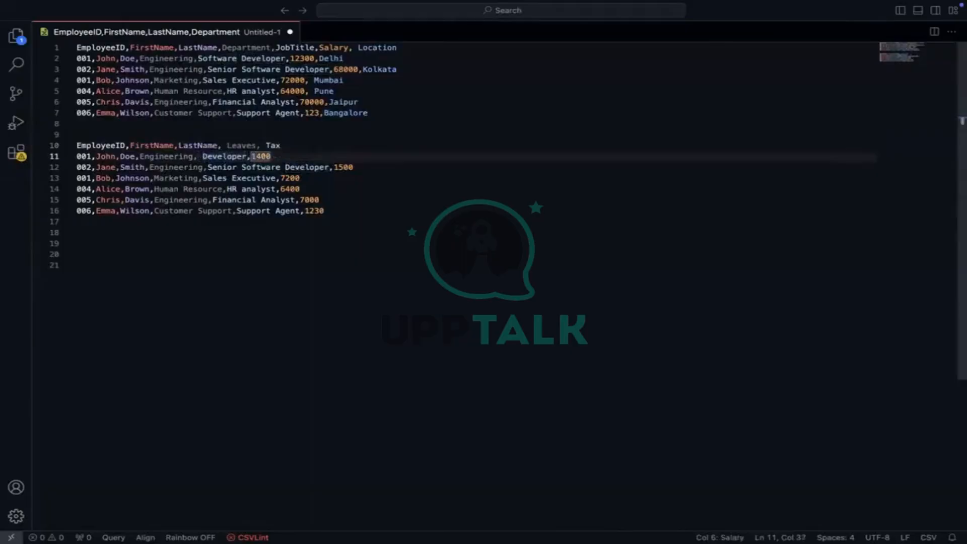
key("Left")
key("BackSpace")
key("BackSpace")
key("BackSpace")
key("BackSpace")
key("BackSpace")
key("BackSpace")
key("BackSpace")
key("BackSpace")
key("BackSpace")
key("BackSpace")
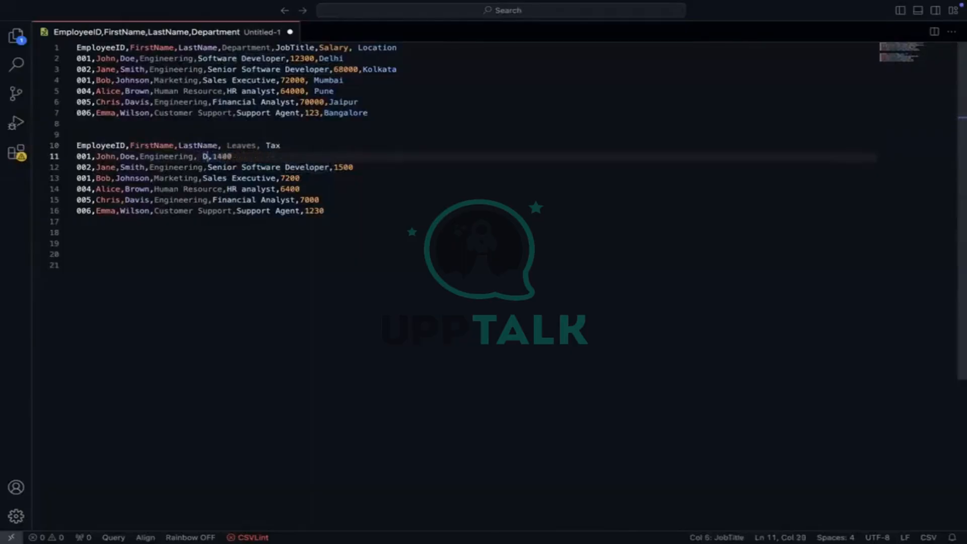
key("BackSpace")
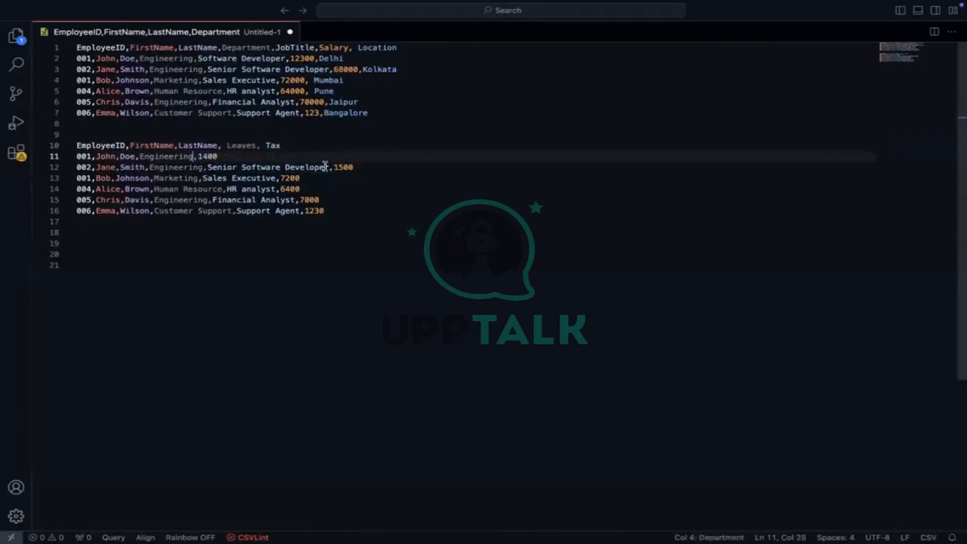
left_click_drag(333, 167, 210, 170)
type("S")
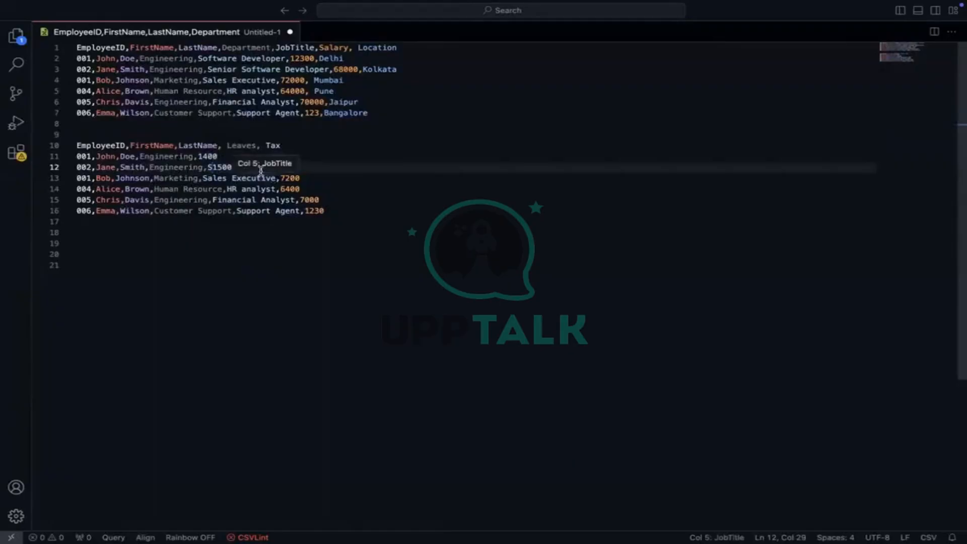
key("BackSpace")
Delete the Sales Executive, HR analyst, Financial Analyst and Support Agent titles on lines 13–16
left_click_drag(280, 178, 202, 180)
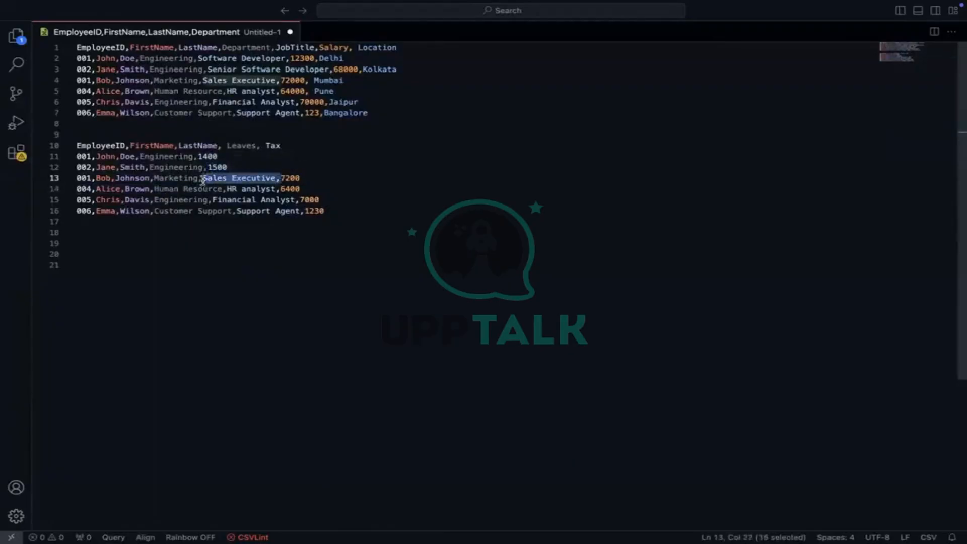
key("BackSpace")
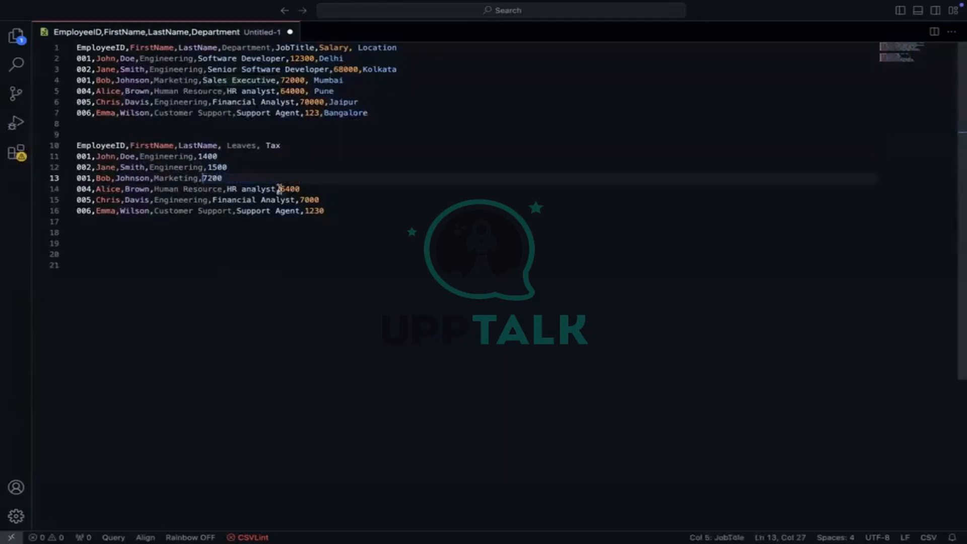
left_click_drag(281, 188, 227, 189)
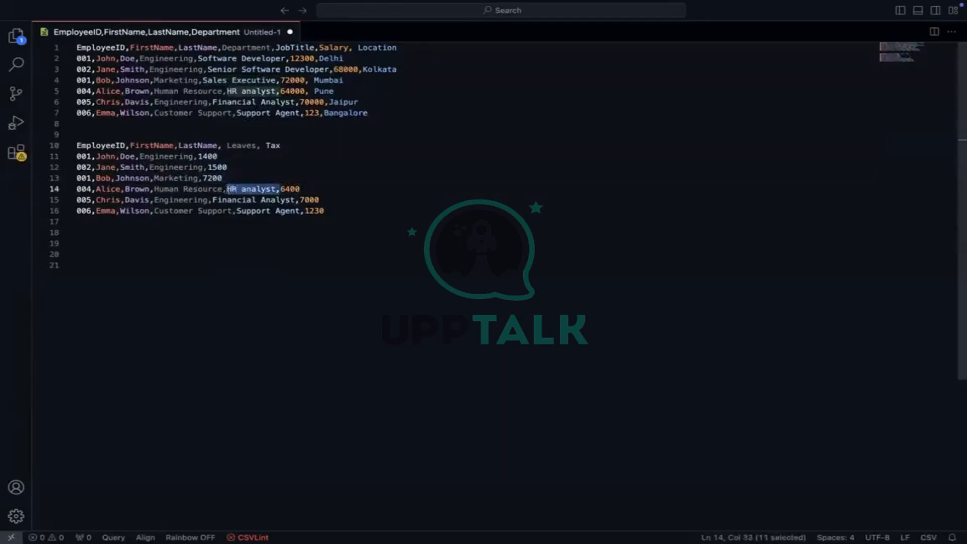
key("BackSpace")
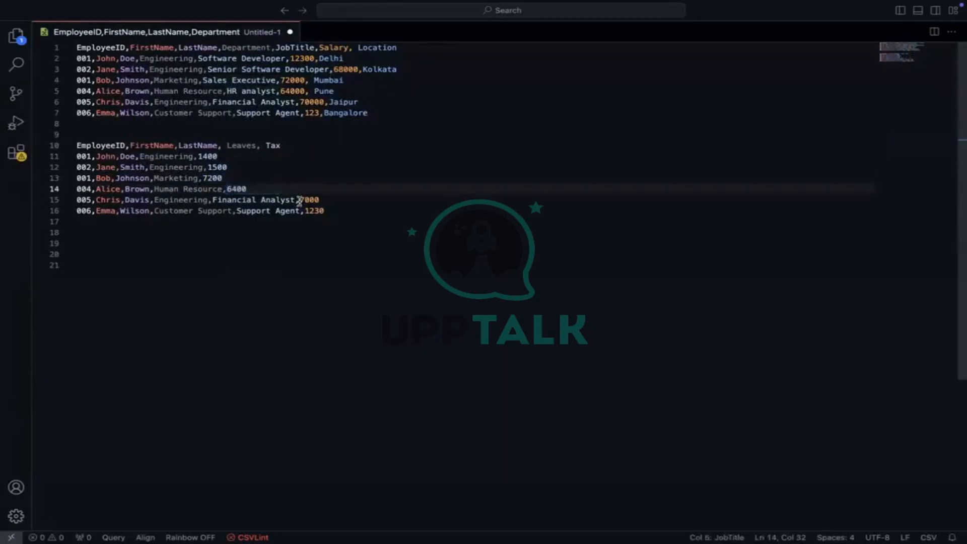
left_click_drag(299, 201, 215, 203)
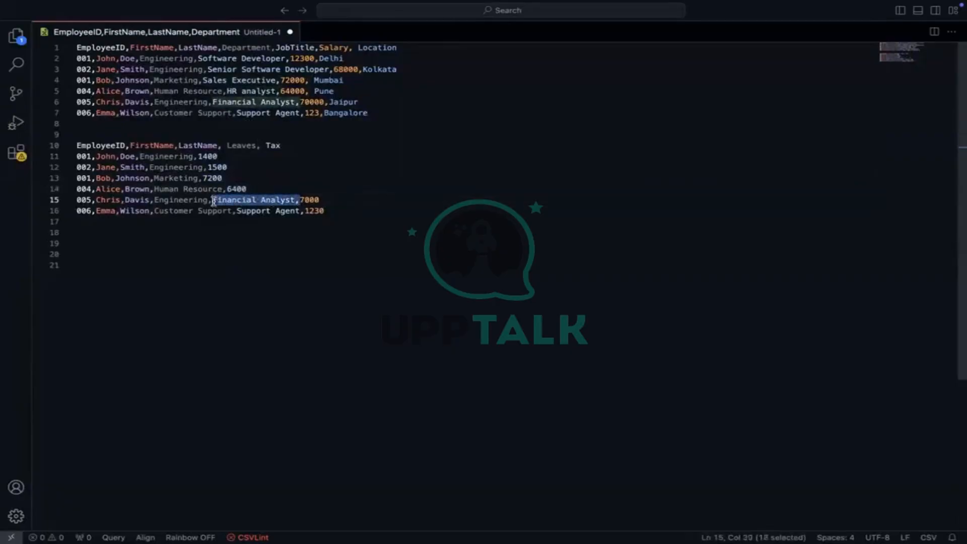
key("BackSpace")
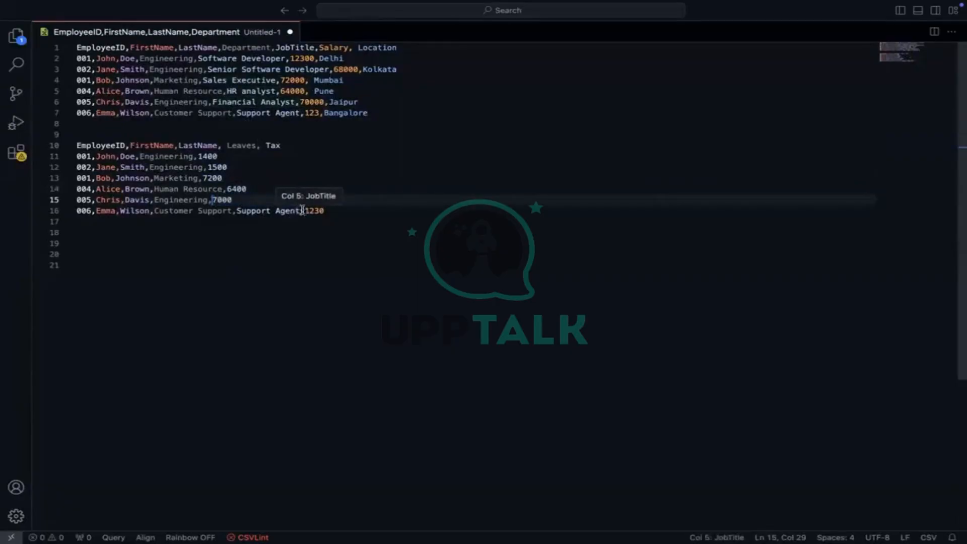
left_click_drag(303, 210, 242, 214)
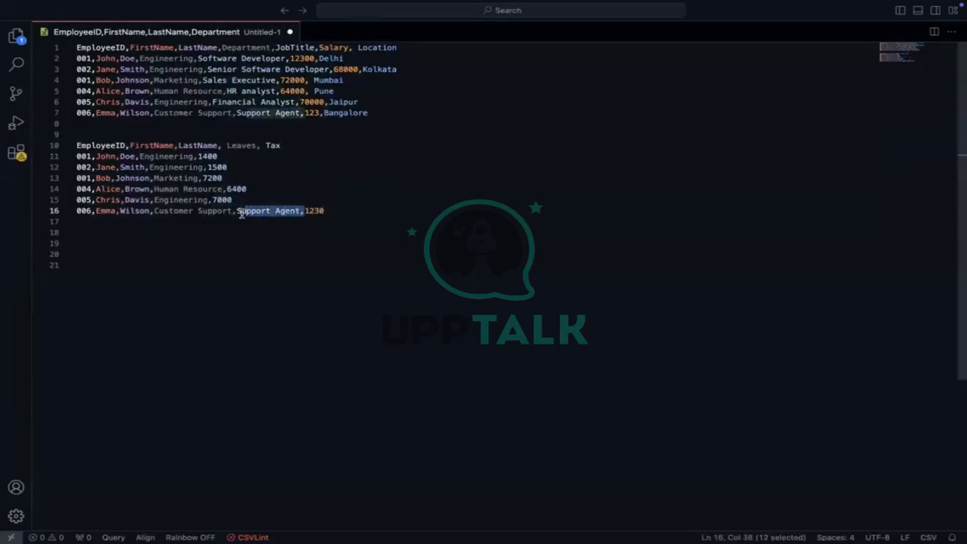
key("BackSpace")
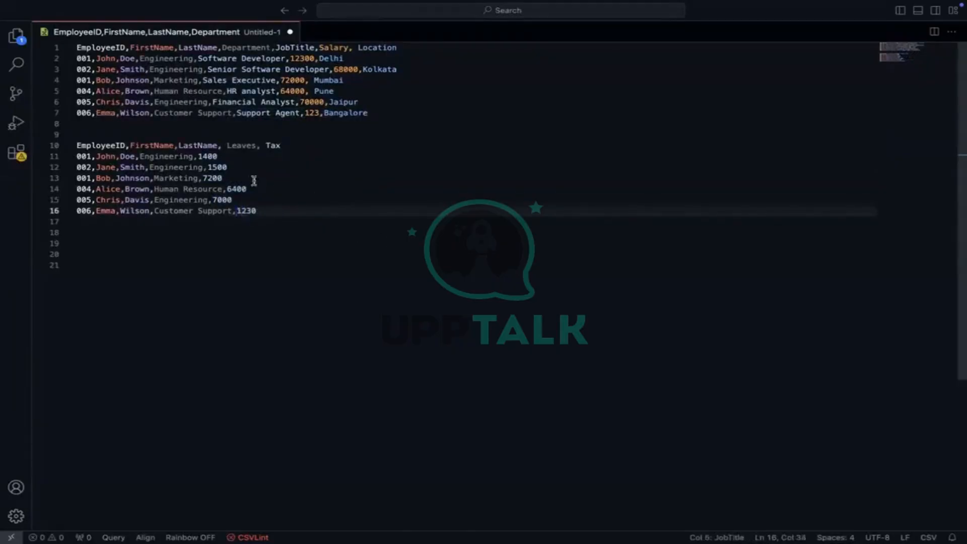
Replace the departments on lines 11–13 with leave counts 10, 8 and 12
double_click(162, 156)
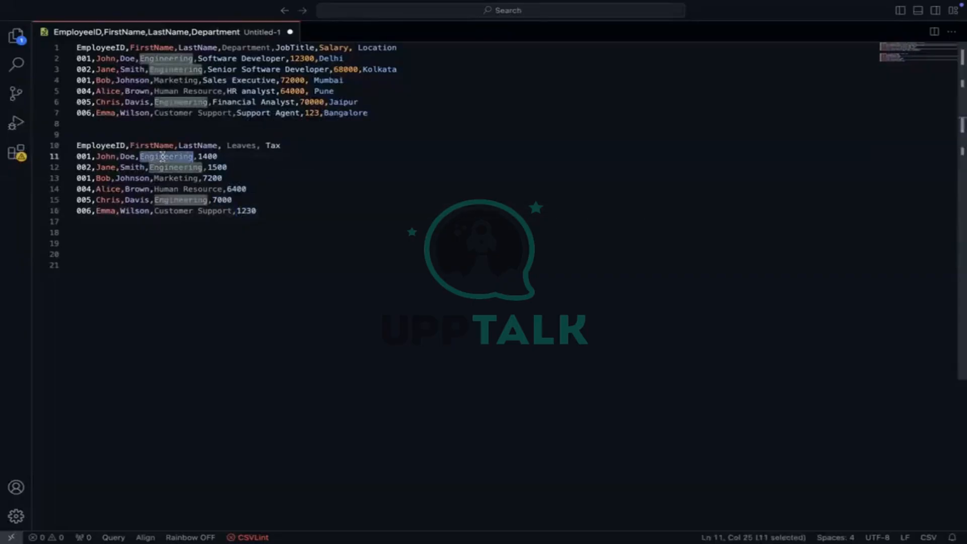
type("10")
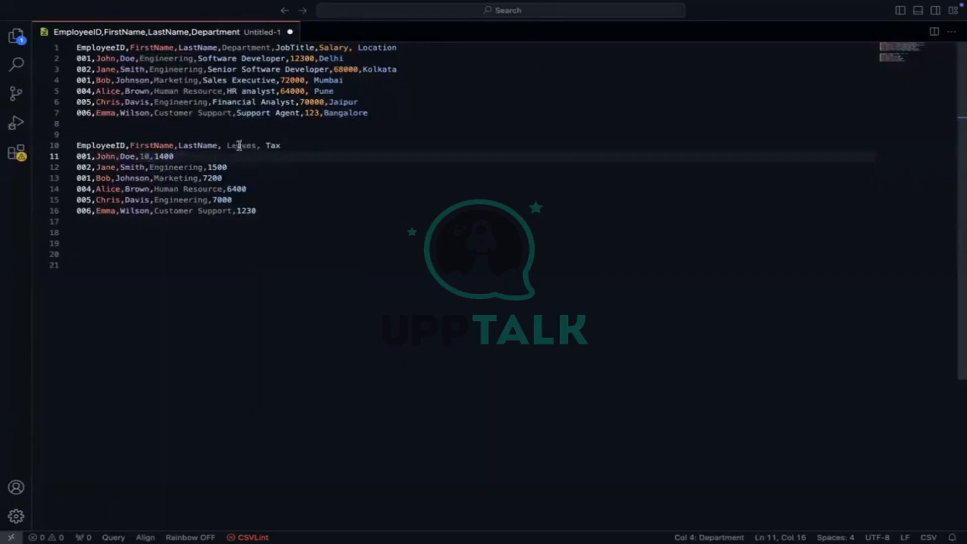
double_click(175, 167)
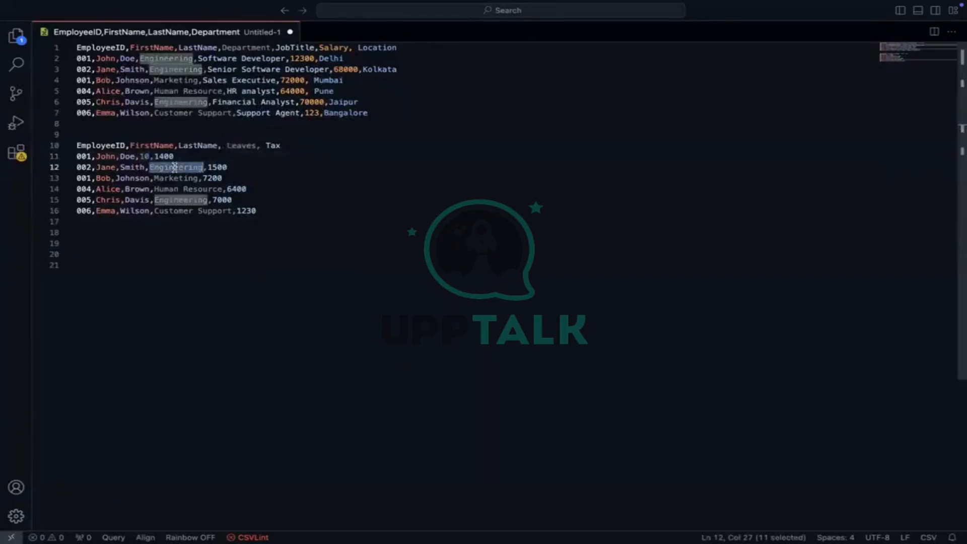
type("8")
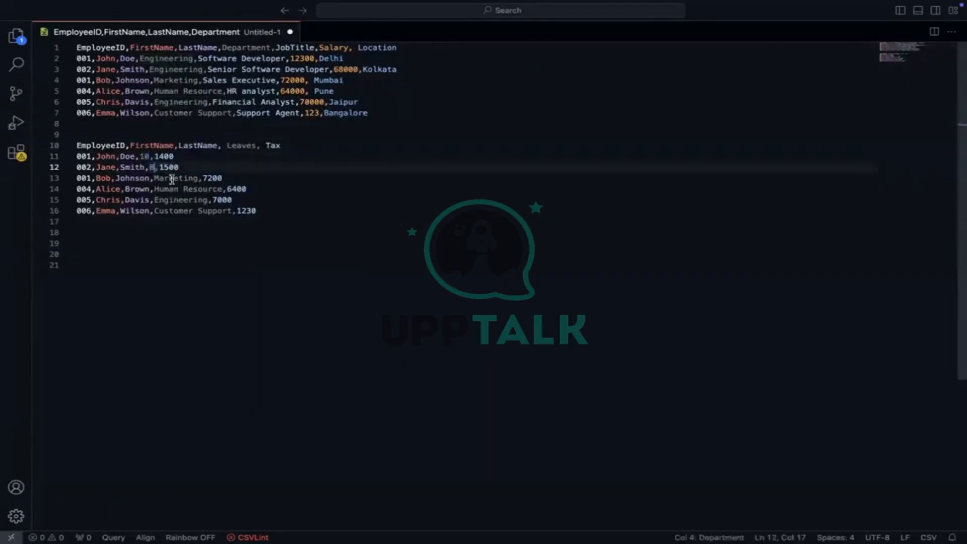
double_click(171, 178)
type("12")
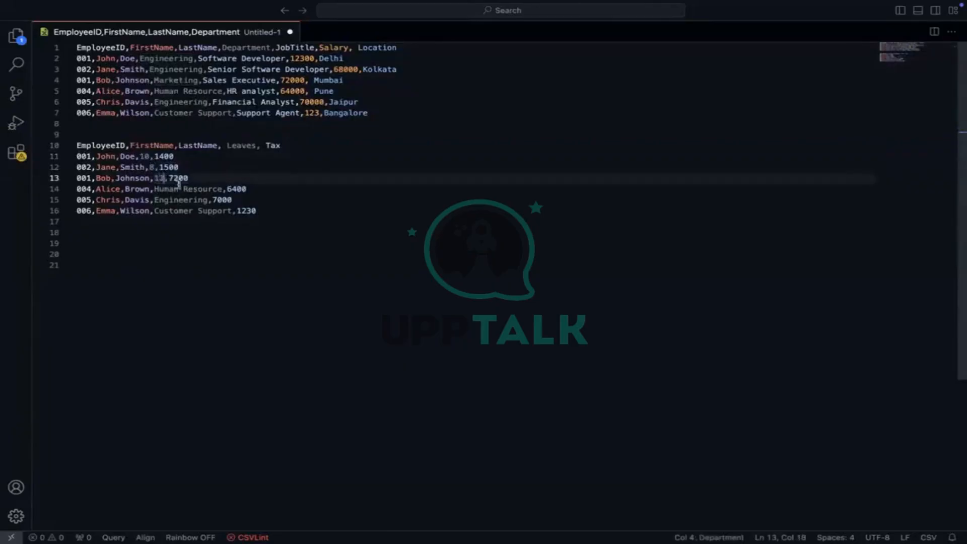
Replace Human Resource, Engineering and Customer Support on lines 14–16 with 20, 7 and 8
double_click(170, 188)
key("BackSpace")
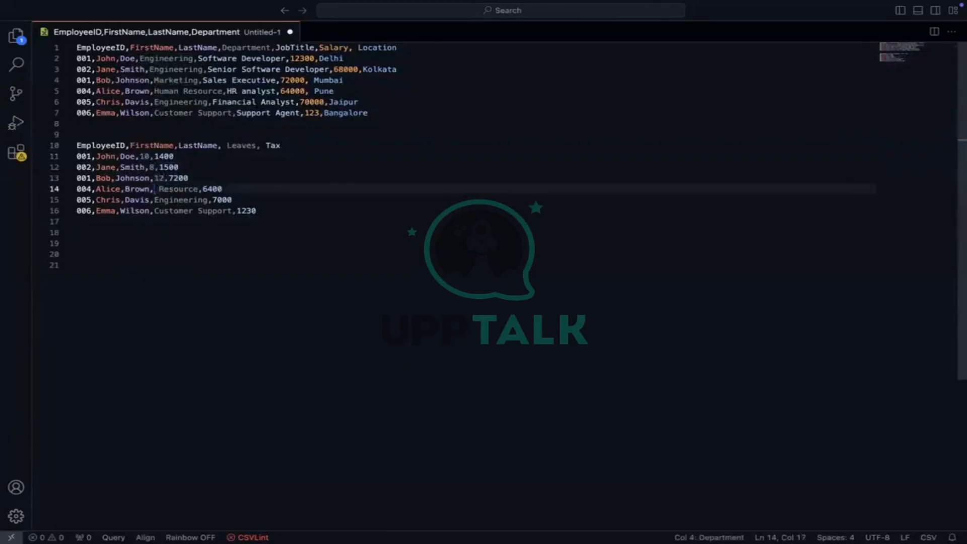
double_click(180, 189)
key("BackSpace")
type("20")
double_click(171, 201)
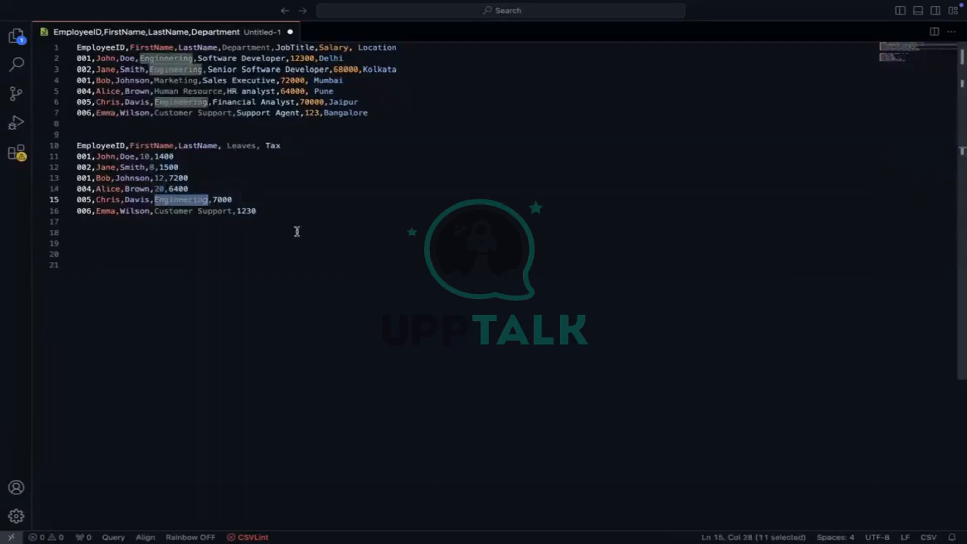
type("7")
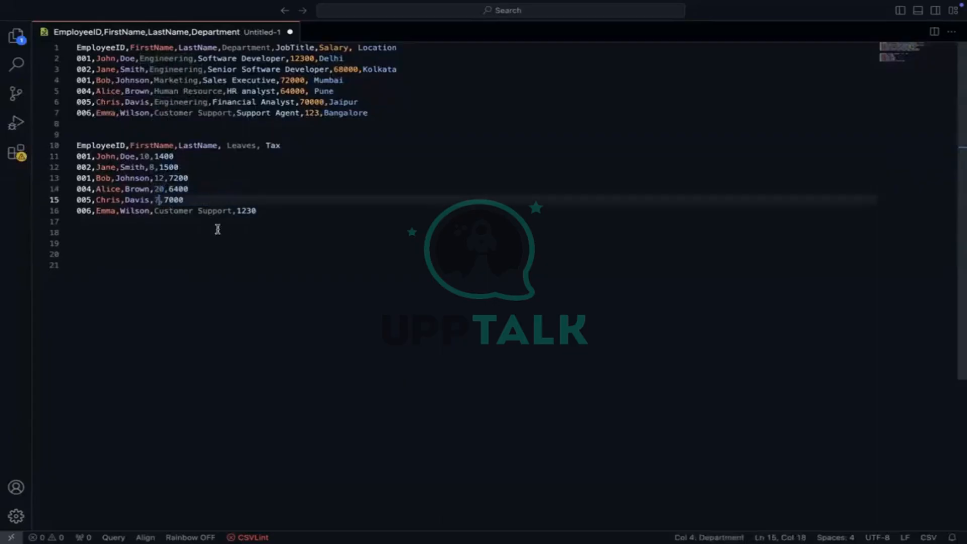
double_click(176, 210)
key("BackSpace")
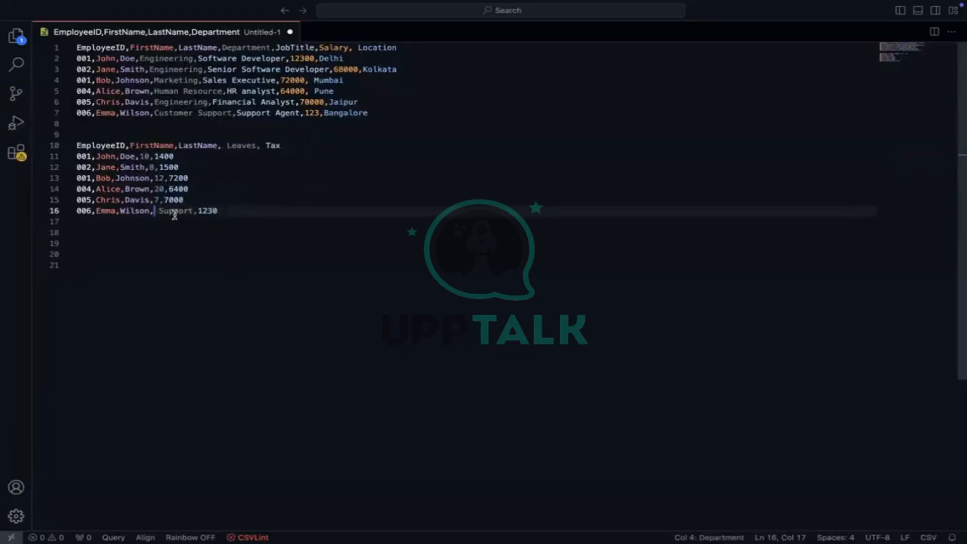
double_click(174, 212)
key("BackSpace")
key("BackSpace")
type("8")
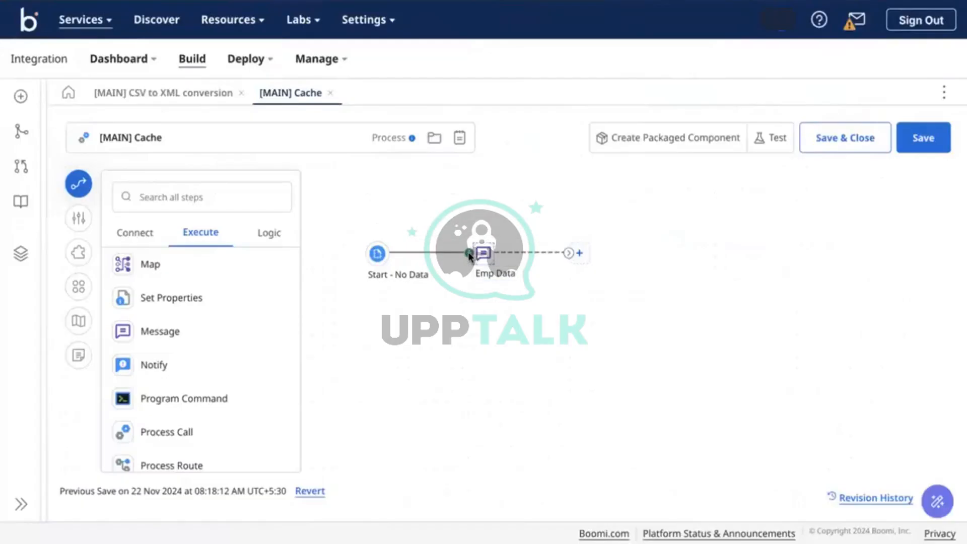
Insert a Workday connector step after Start, moving the Emp Data step aside
left_click_drag(469, 256, 451, 211)
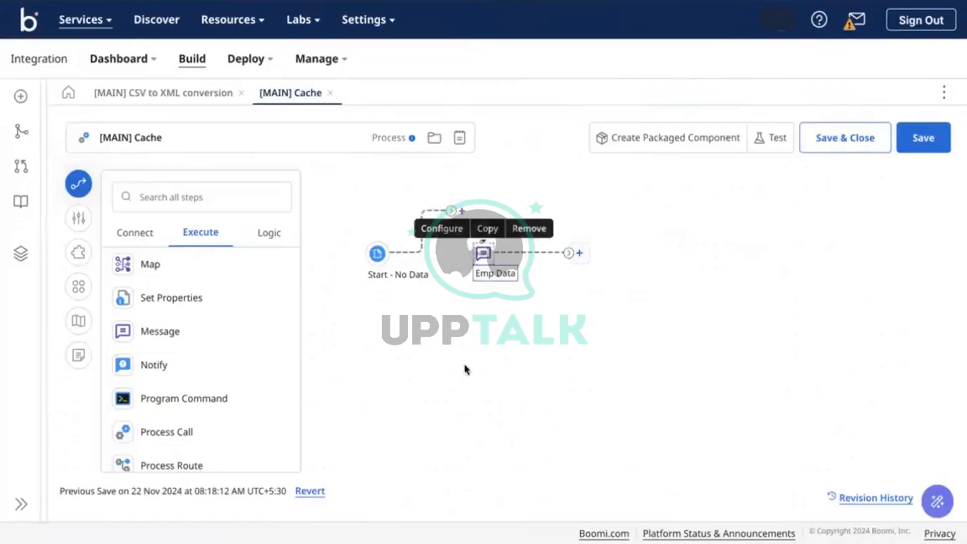
left_click_drag(465, 369, 408, 445)
left_click(132, 232)
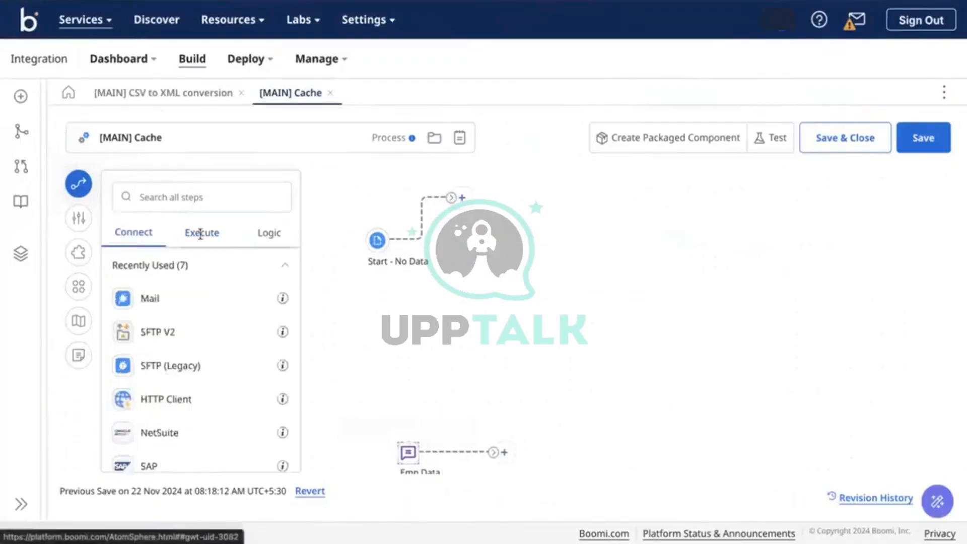
left_click(156, 200)
type("wor")
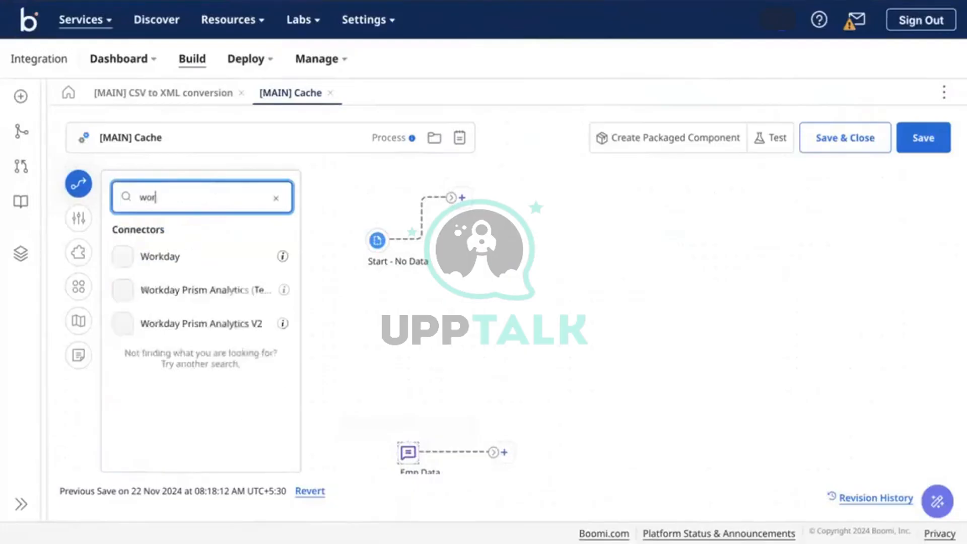
type("k")
left_click_drag(156, 254, 491, 233)
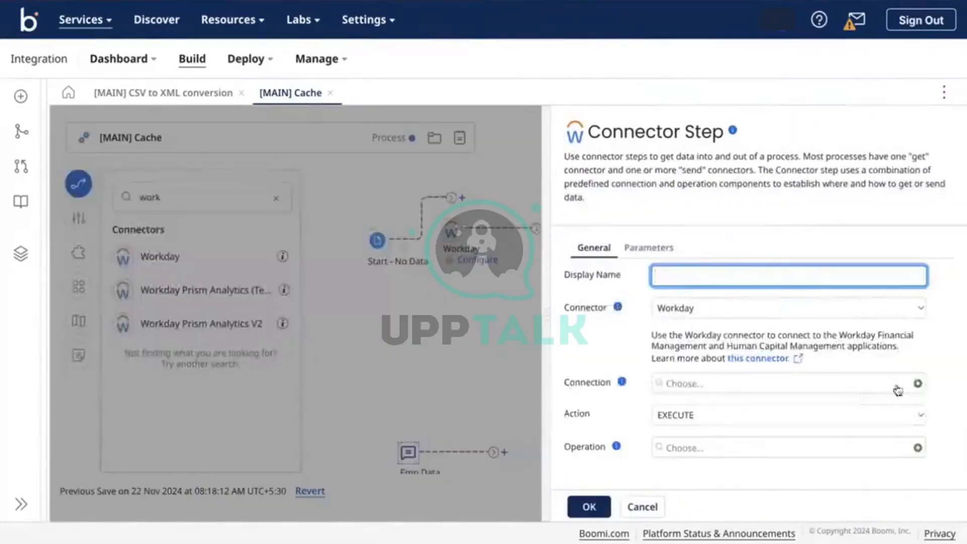
left_click(589, 506)
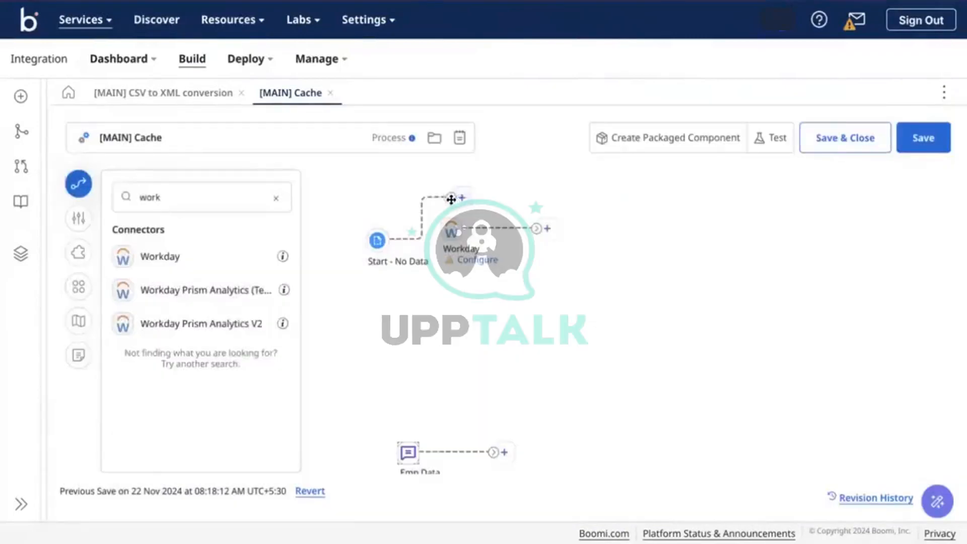
left_click_drag(450, 199, 481, 241)
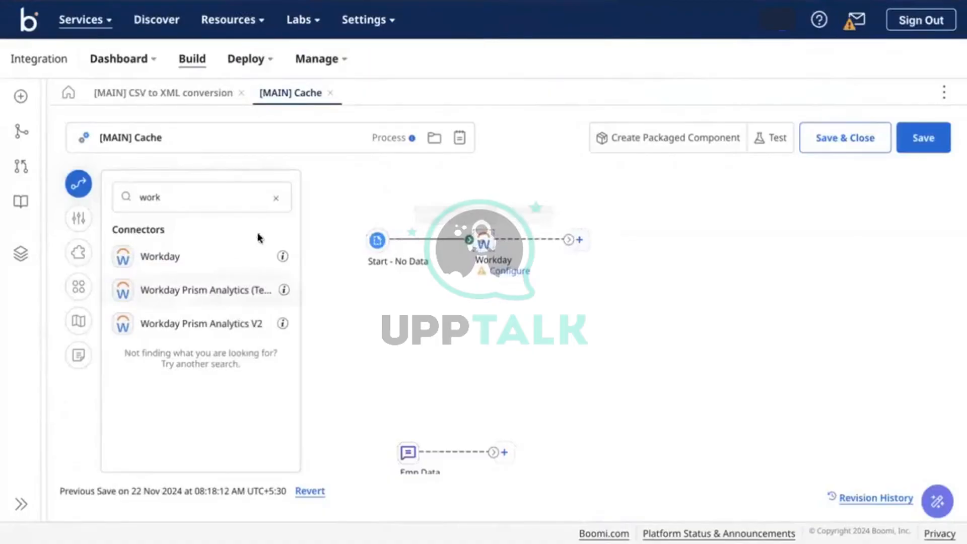
Add a Set Properties step named extract EMP ID after the Workday step
left_click(276, 198)
type("set")
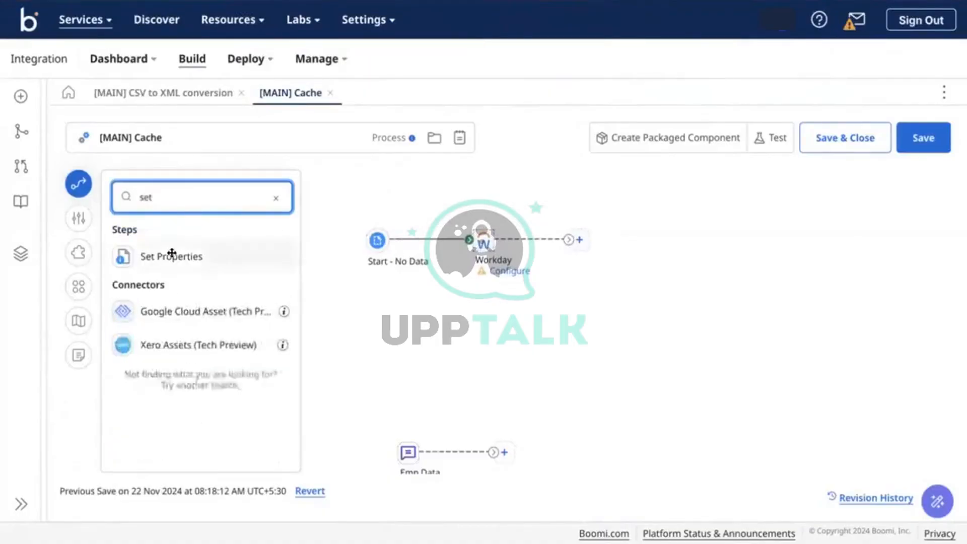
left_click_drag(170, 255, 641, 252)
left_click(588, 506)
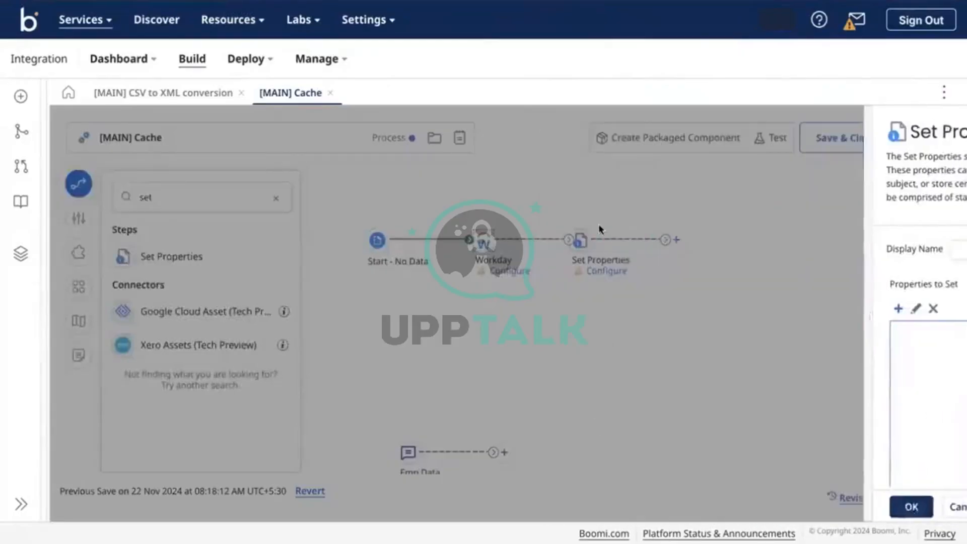
double_click(578, 239)
left_click(634, 250)
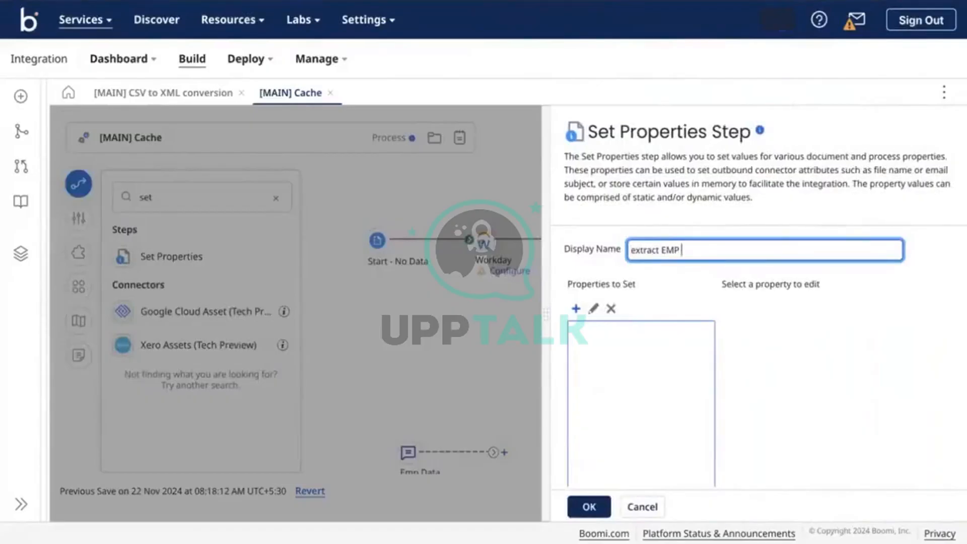
left_click(599, 503)
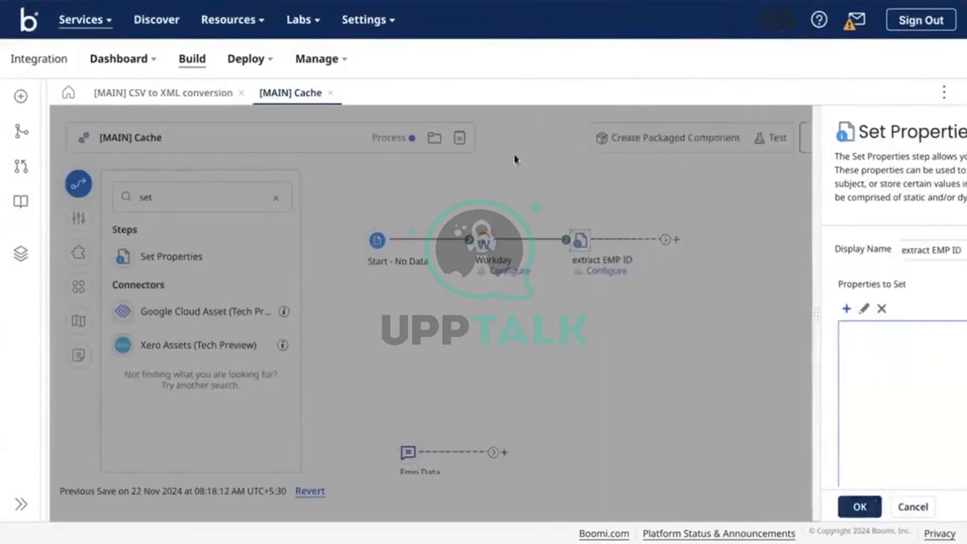
Name the Workday connector step GET EMP Data
double_click(484, 235)
left_click(706, 267)
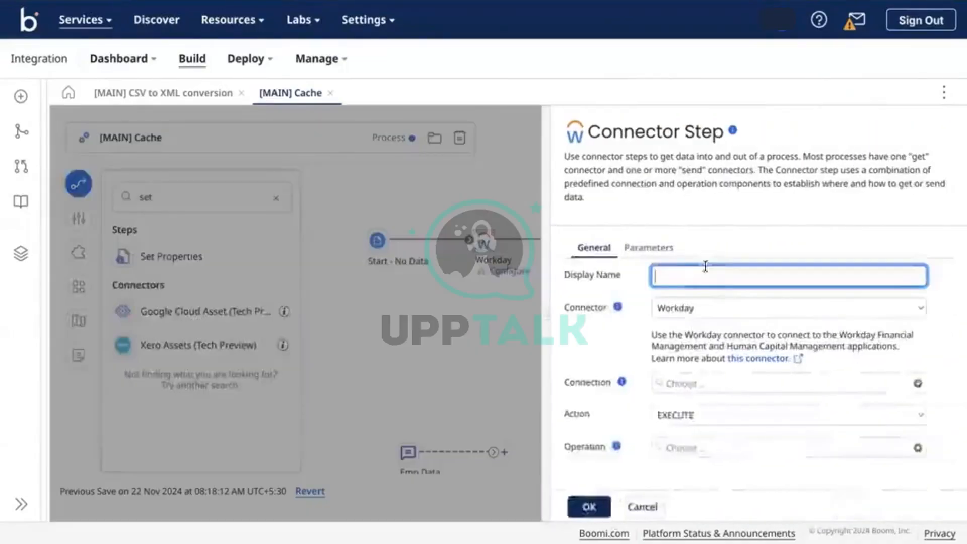
type("GET EMP Data")
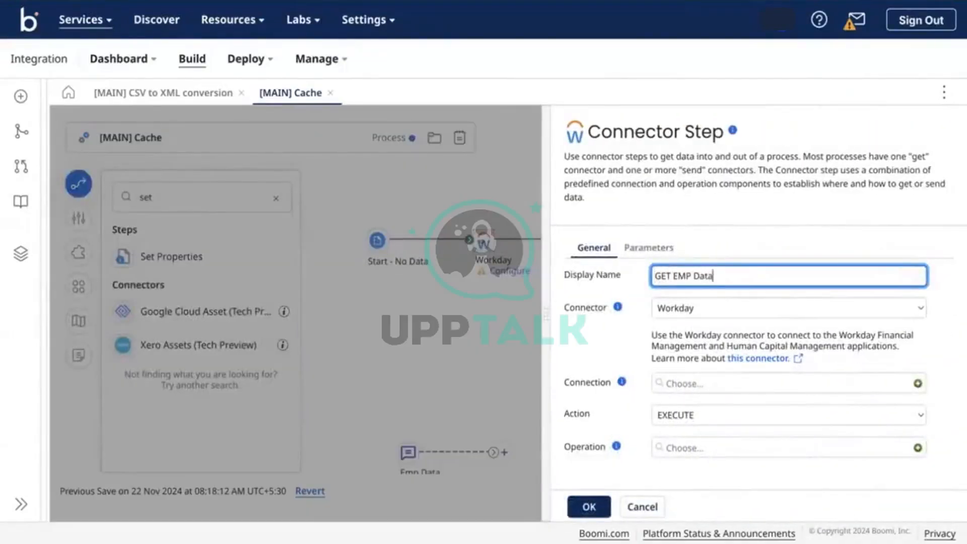
left_click(589, 506)
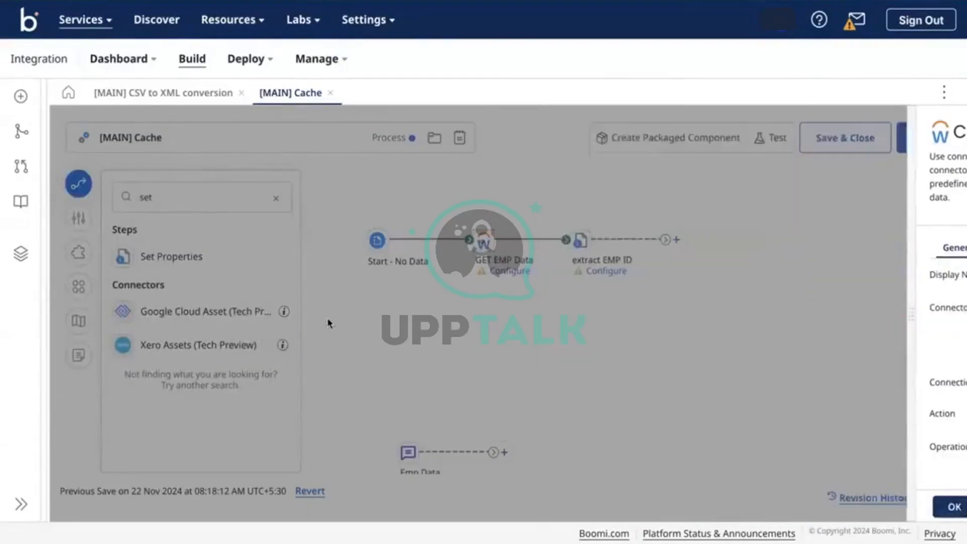
left_click(275, 198)
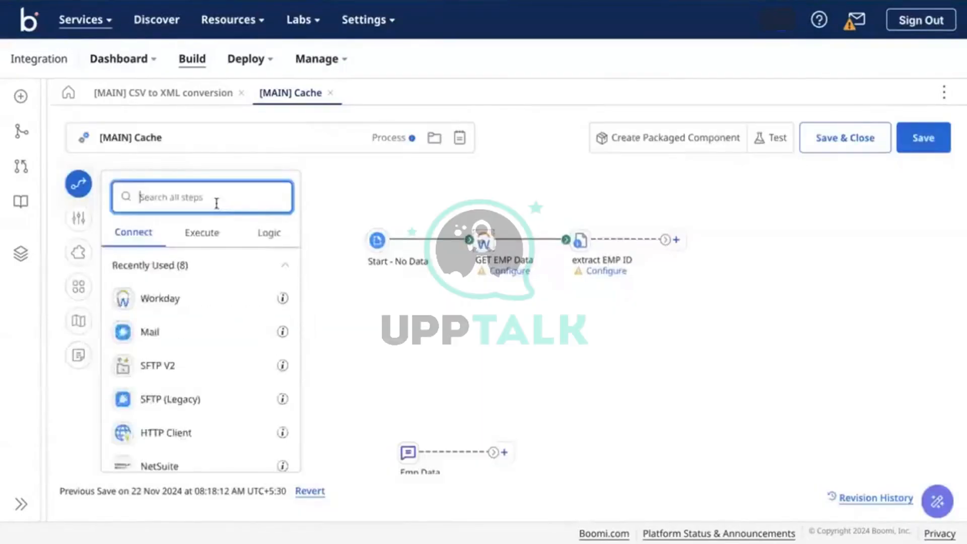
Try an ADP search, then browse all connectors and load more of them
type("ADP")
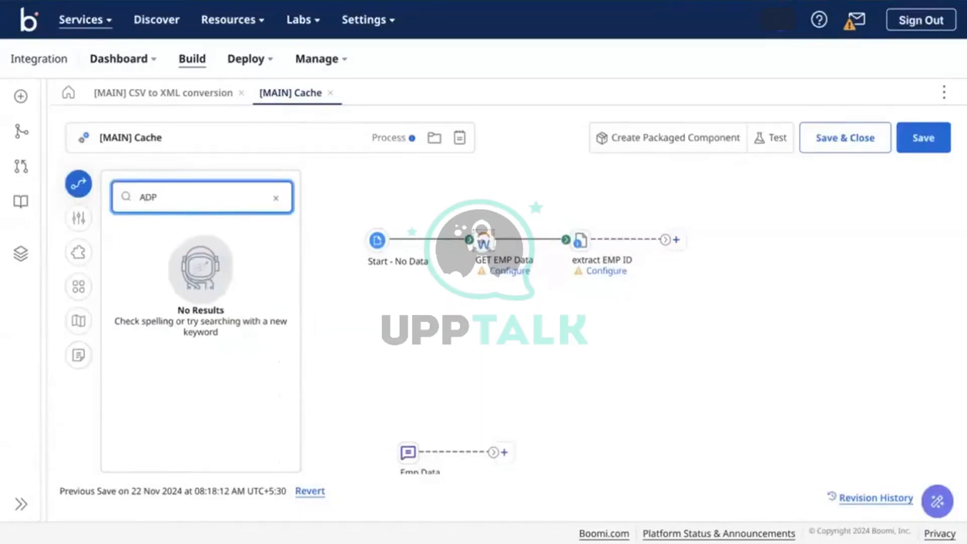
key("BackSpace")
key("BackSpace")
key("BackSpace")
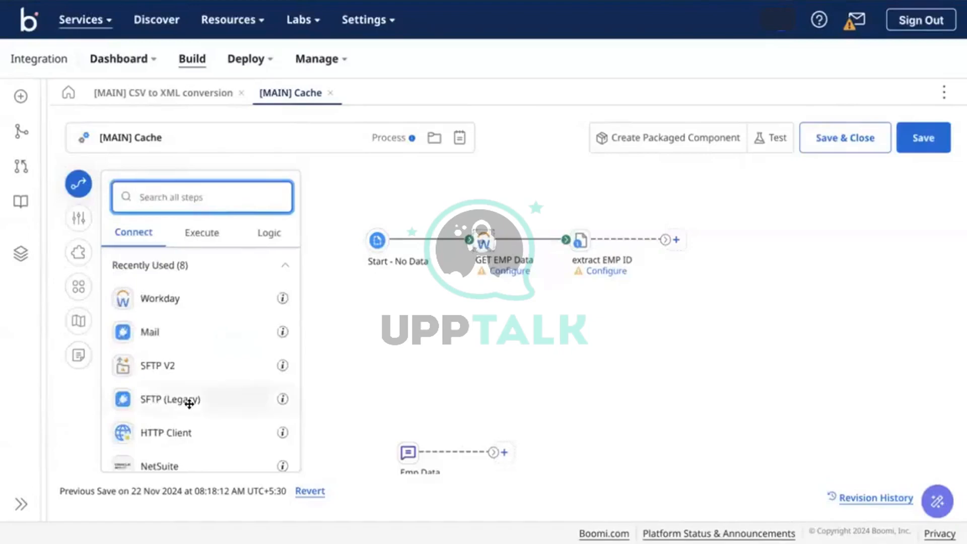
scroll(195, 403, "down", 3)
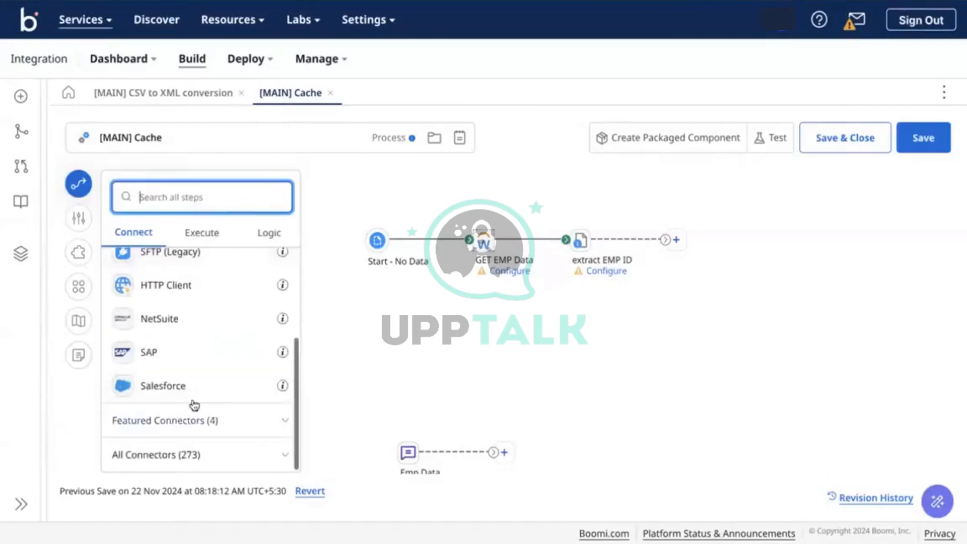
left_click(169, 451)
scroll(169, 447, "down", 6)
scroll(168, 447, "up", 3)
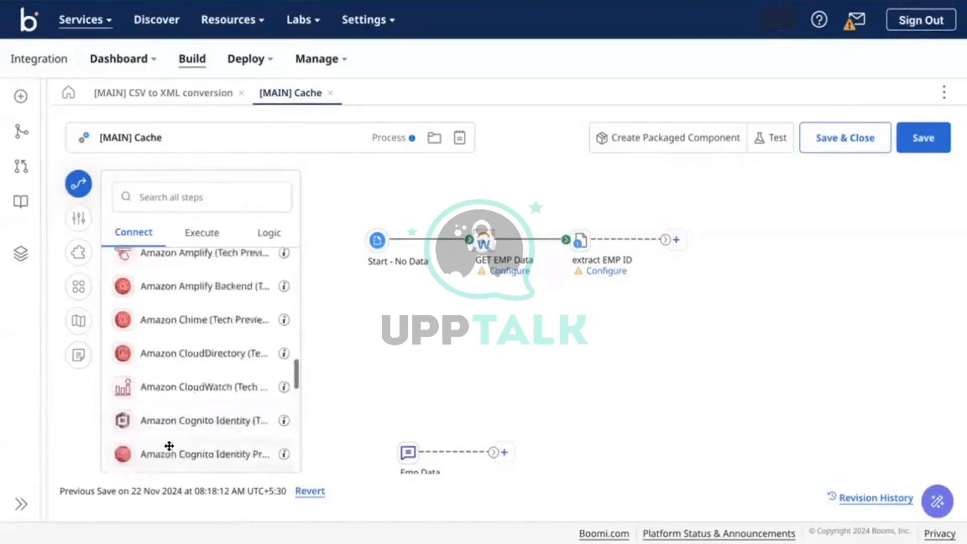
scroll(169, 447, "down", 12)
left_click(204, 449)
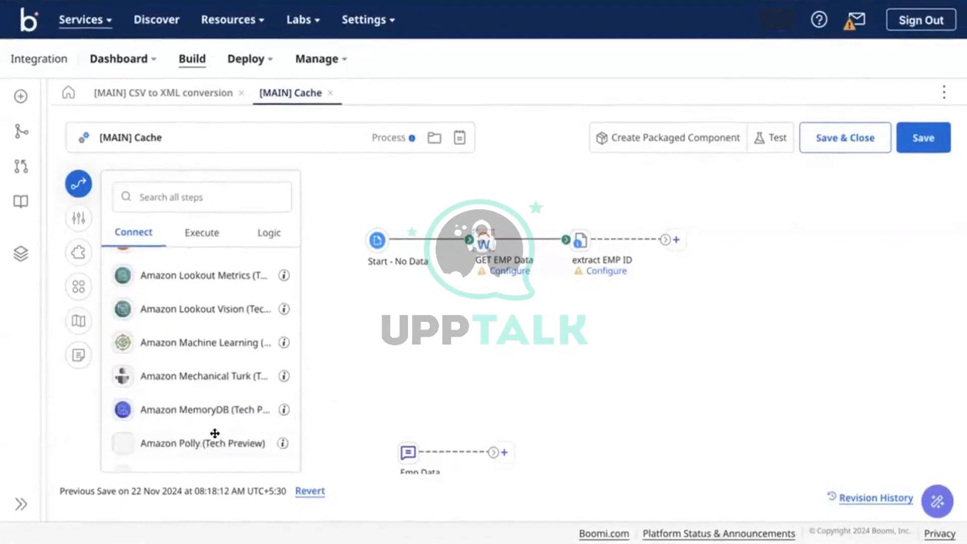
scroll(231, 384, "down", 10)
scroll(231, 384, "down", 5)
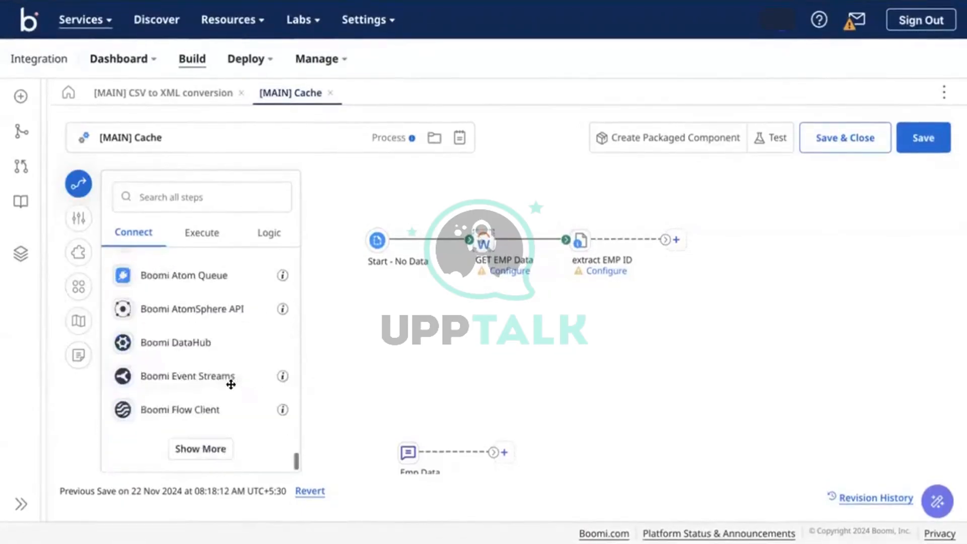
Search the steps for SAP, AD and finally 'Pa' to find payroll connectors
left_click(179, 198)
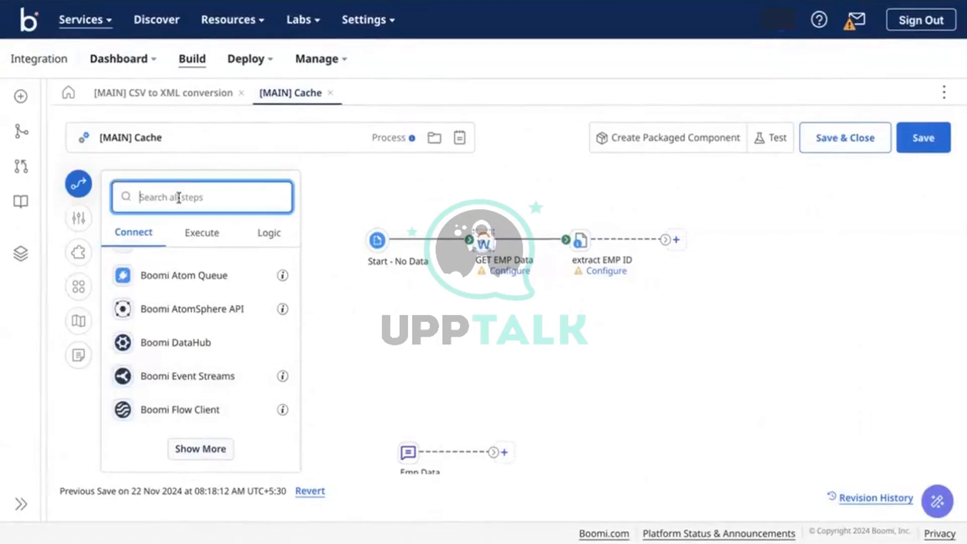
type("ul")
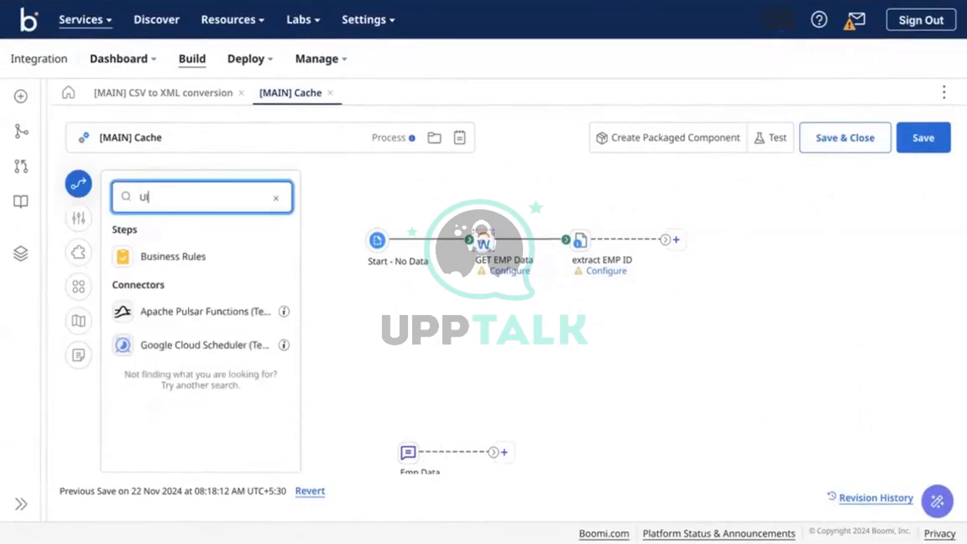
type("t")
key("BackSpace")
key("BackSpace")
key("BackSpace")
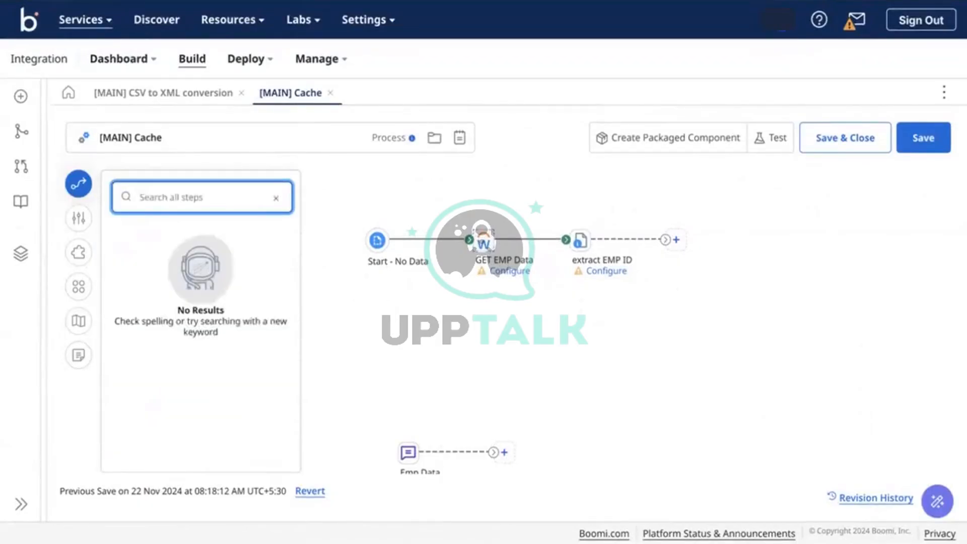
type("SAP")
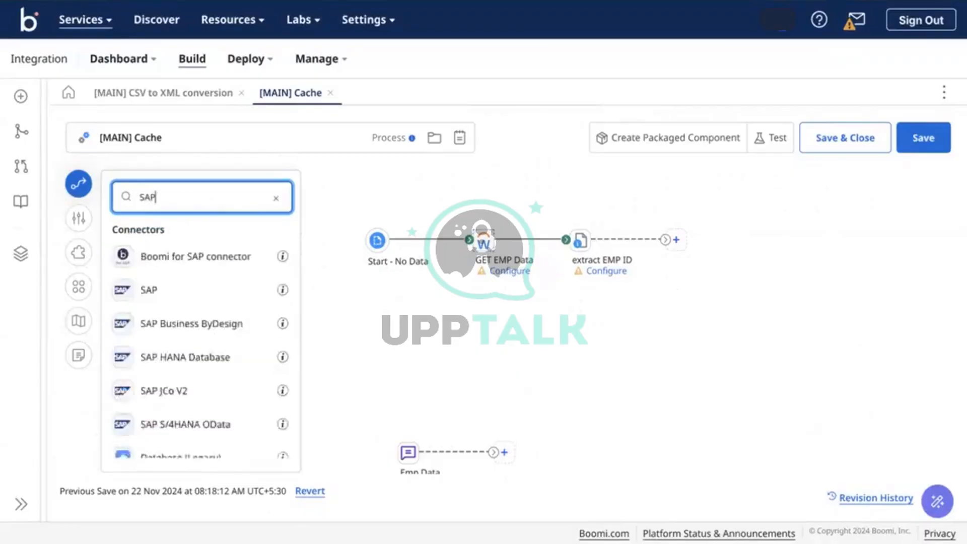
scroll(188, 328, "down", 3)
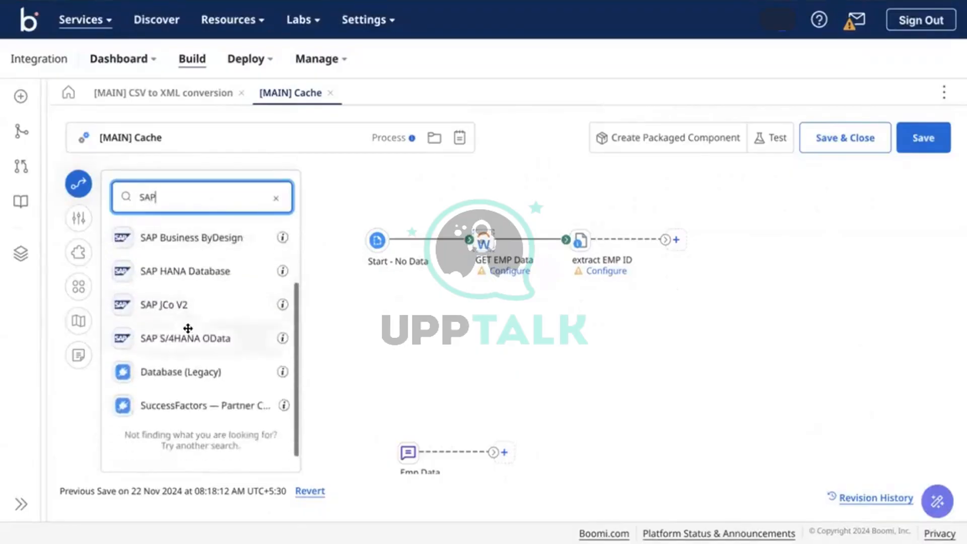
key("BackSpace")
key("BackSpace")
key("BackSpace")
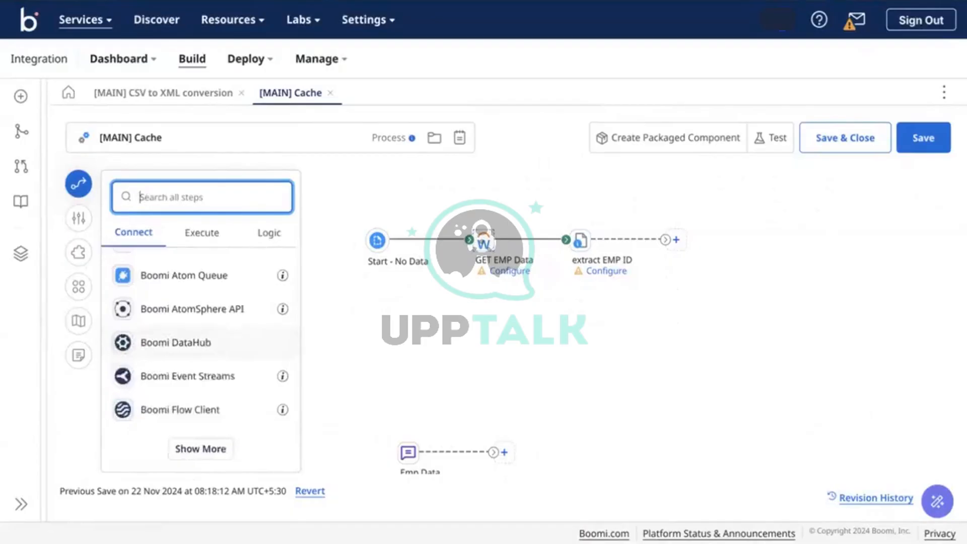
type("AD")
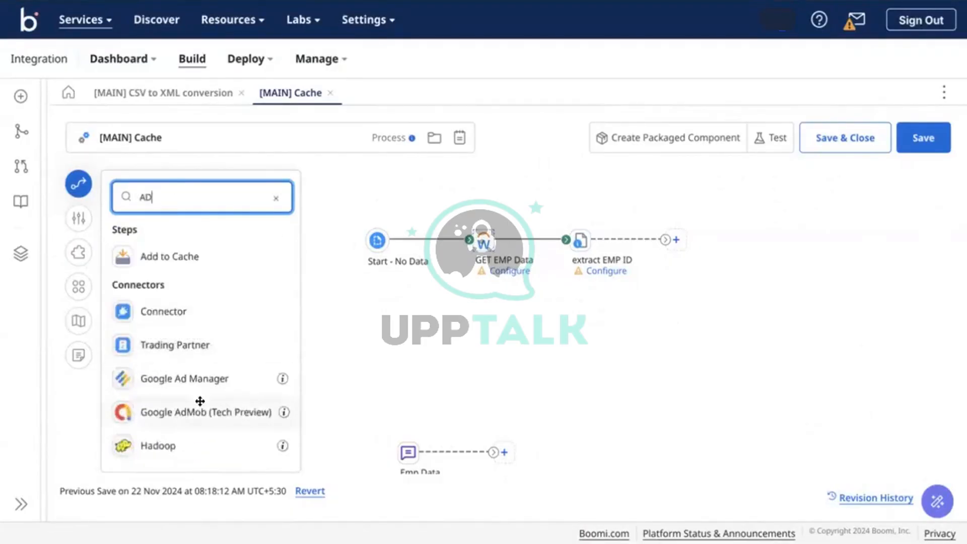
scroll(199, 400, "down", 3)
scroll(204, 377, "down", 1)
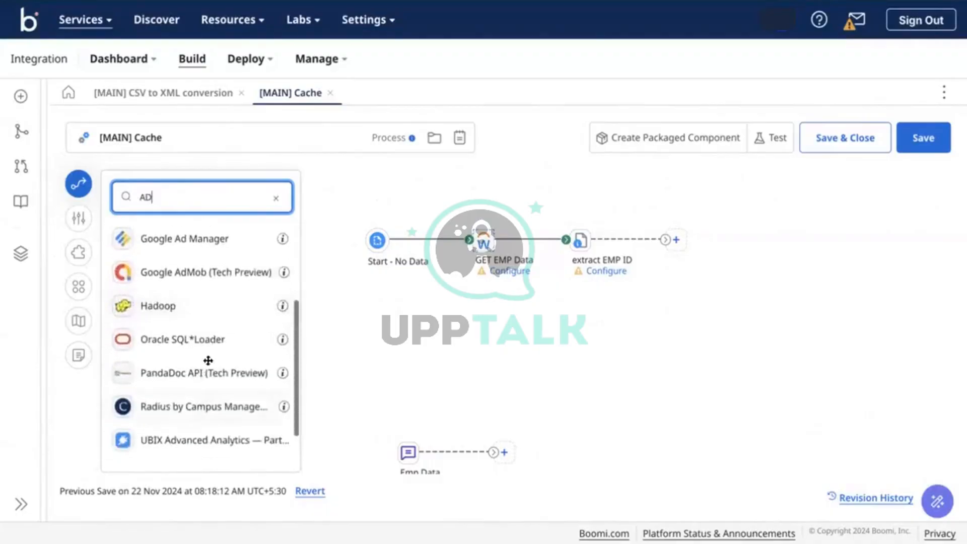
scroll(205, 374, "down", 1)
scroll(204, 376, "up", 3)
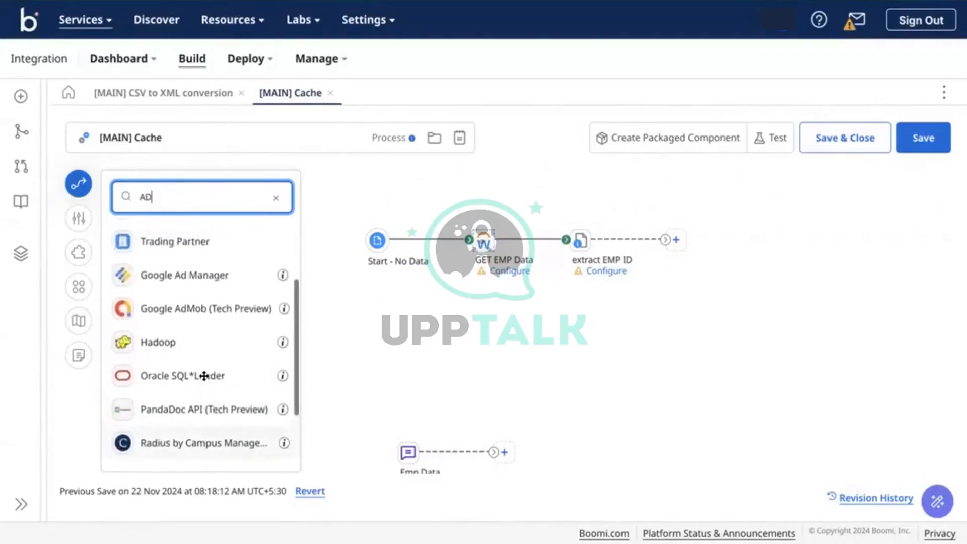
scroll(204, 375, "down", 1)
scroll(202, 372, "down", 2)
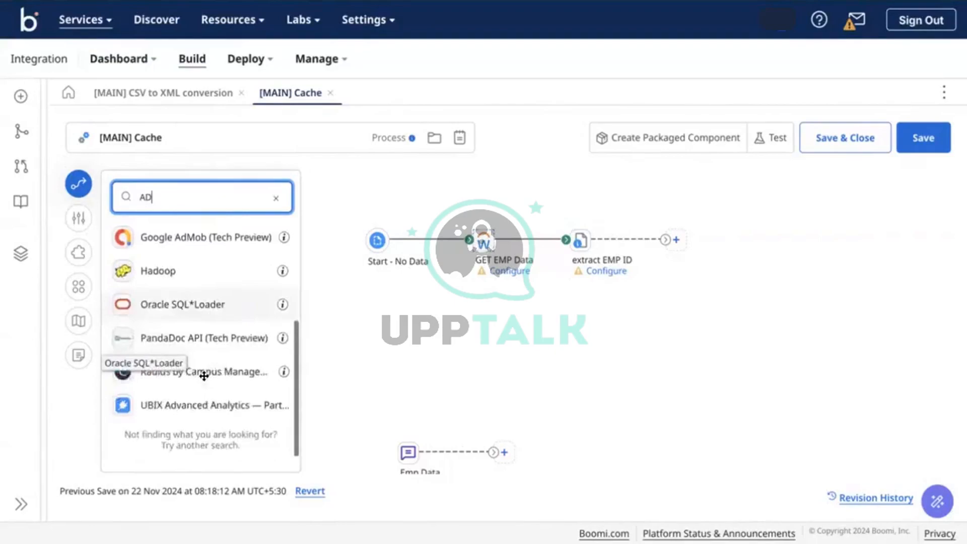
scroll(204, 375, "up", 5)
key("BackSpace")
key("BackSpace")
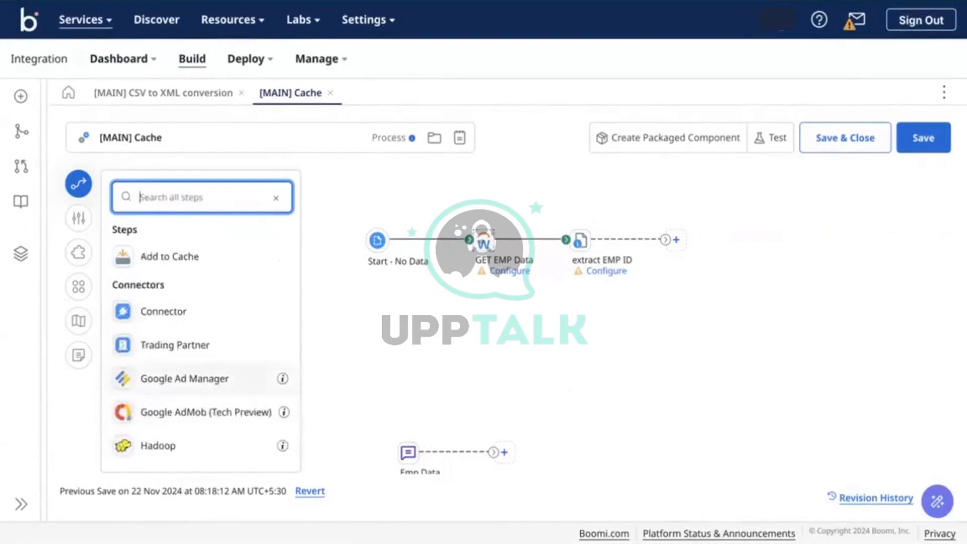
type("s")
key("BackSpace")
type("Pay")
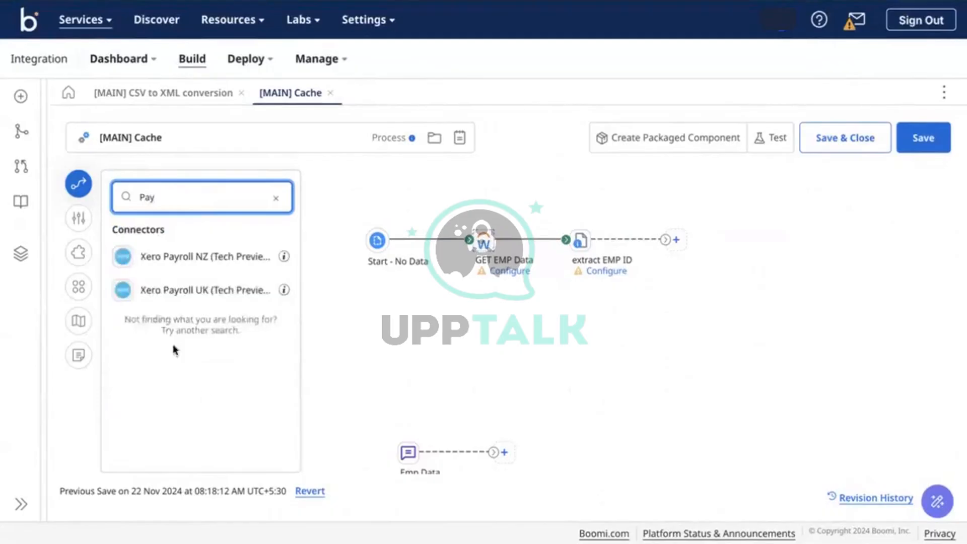
Place a Xero Payroll UK step named Get Payroll Data (GET) and link extract EMP ID to it
left_click_drag(181, 295, 759, 262)
left_click_drag(701, 307, 702, 308)
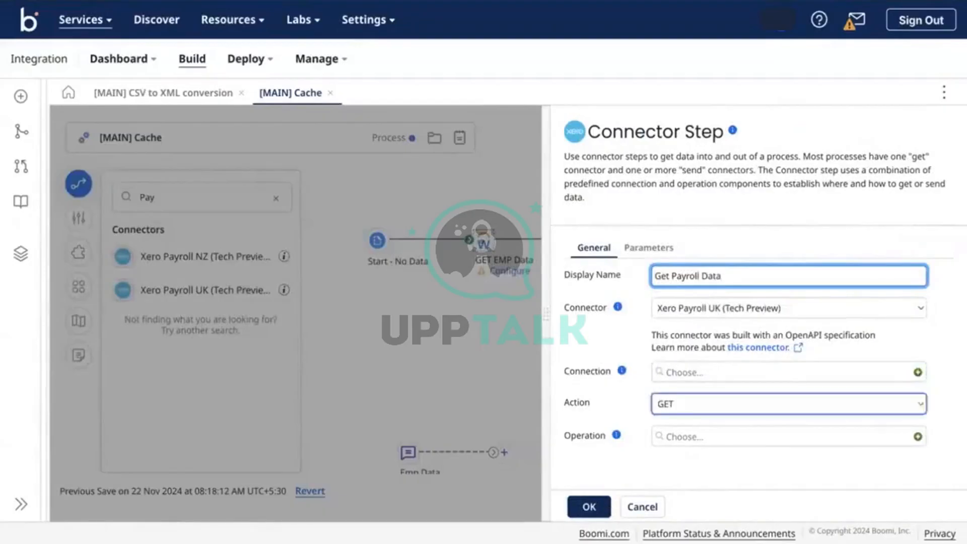
left_click(587, 511)
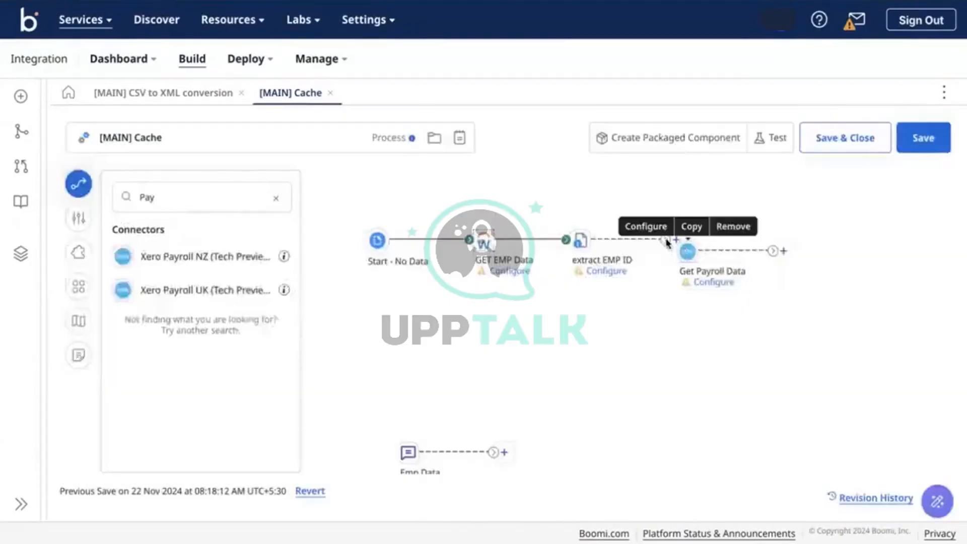
left_click_drag(664, 239, 689, 238)
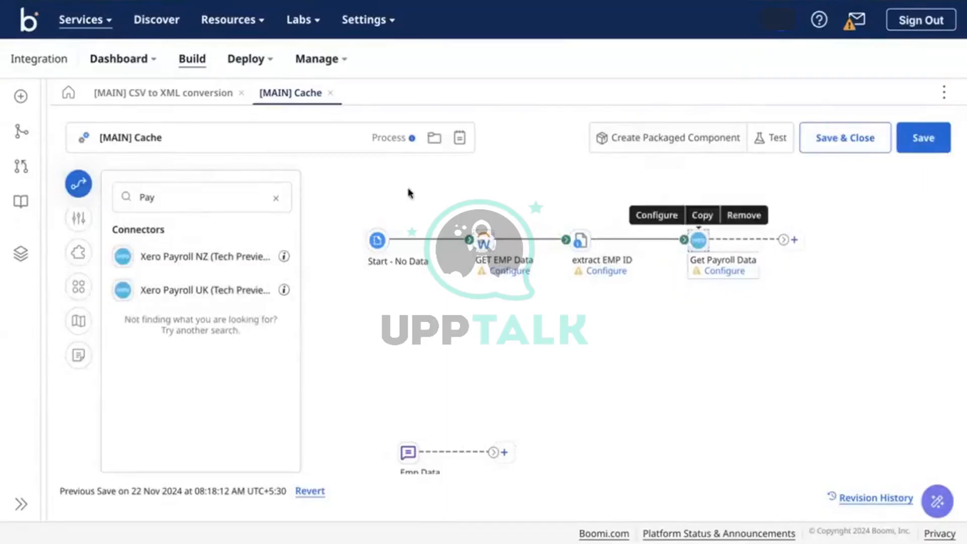
left_click(276, 198)
Search 'cach', drop an Add to Cache step onto the canvas, and begin typing its display name
type("cach")
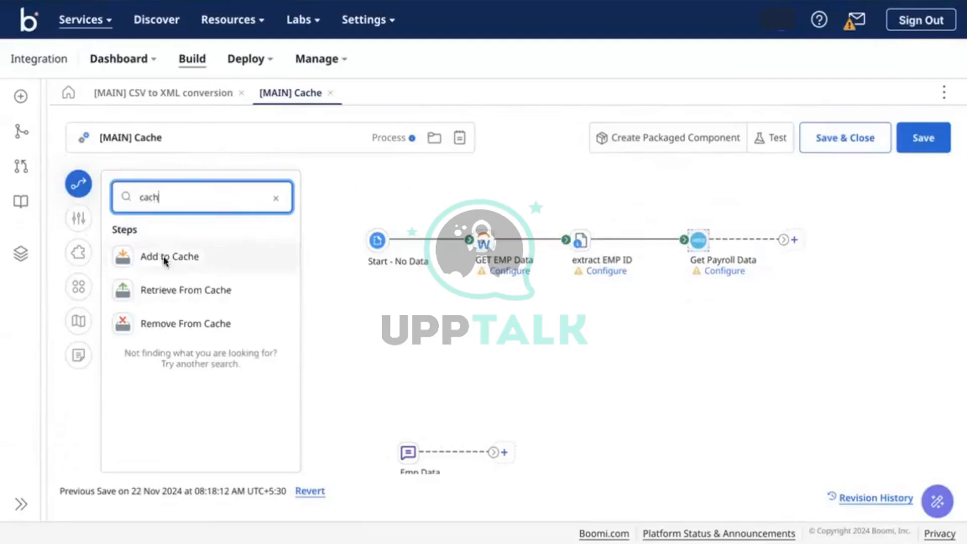
left_click_drag(162, 261, 871, 267)
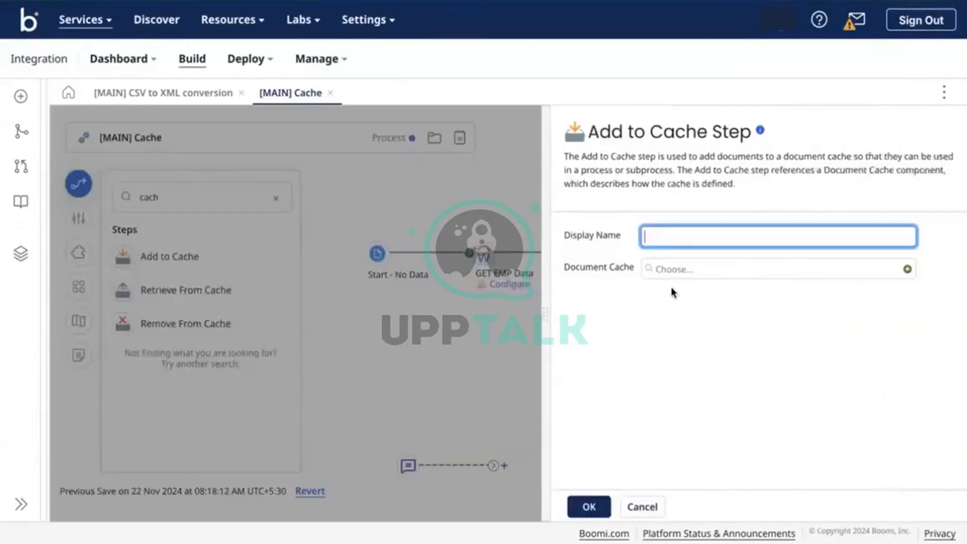
type("Stor")
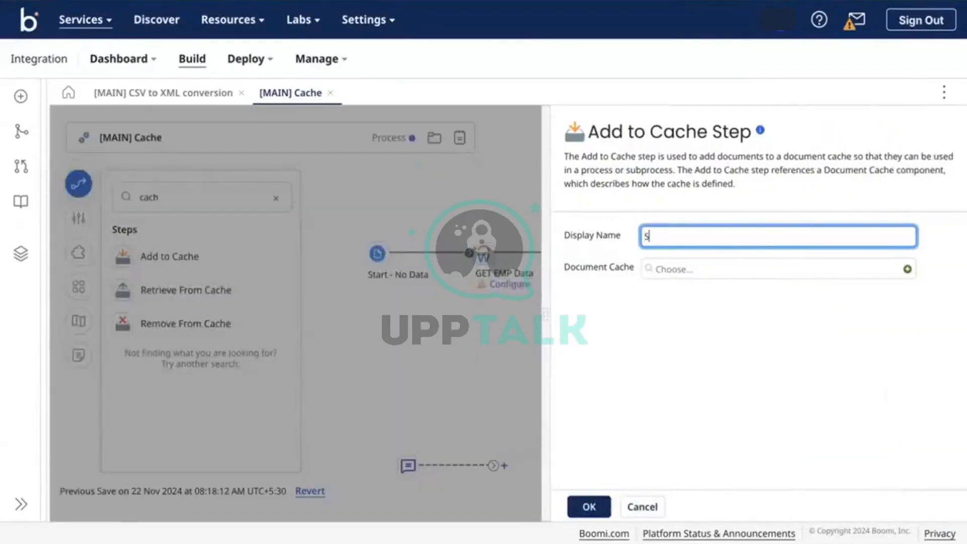
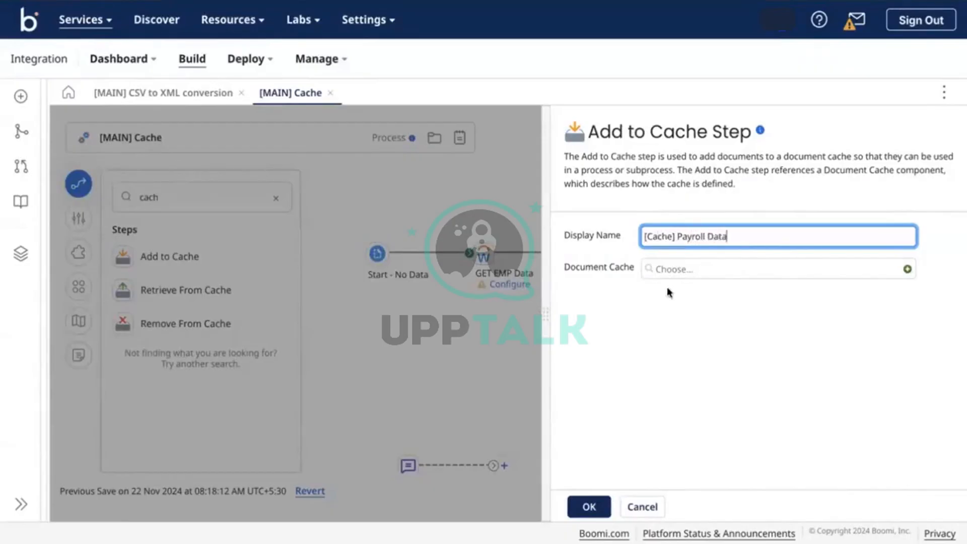
Confirm the Add to Cache dialog so [Cache] Payroll Data lands after Get Payroll Data
left_click(588, 506)
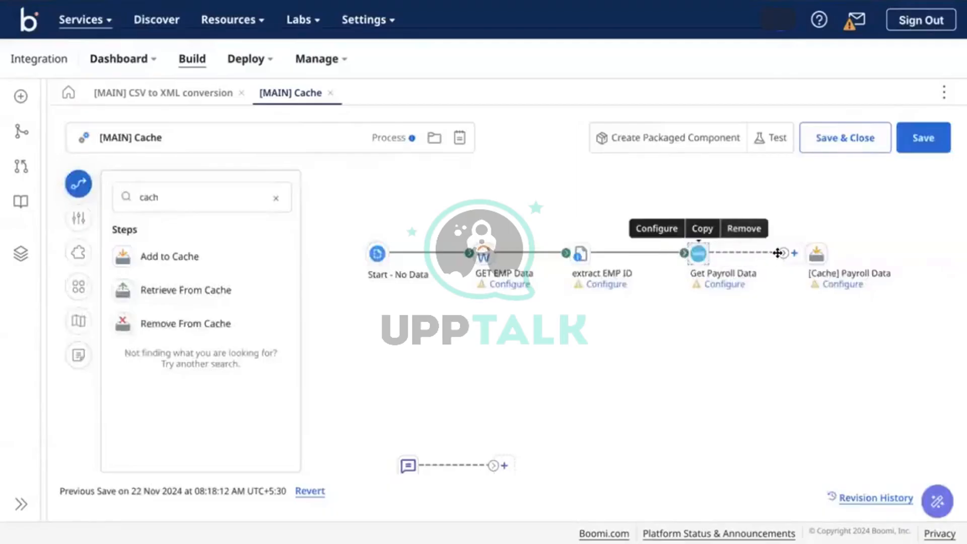
Link Get Payroll Data to the cache step, detach it from extract EMP ID, and shift both right
left_click_drag(777, 252, 816, 253)
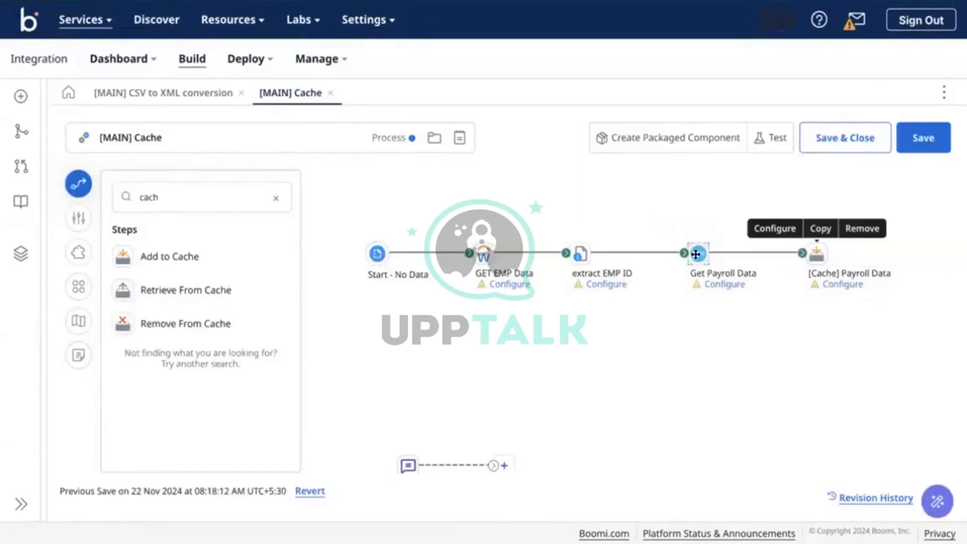
left_click_drag(696, 254, 636, 260)
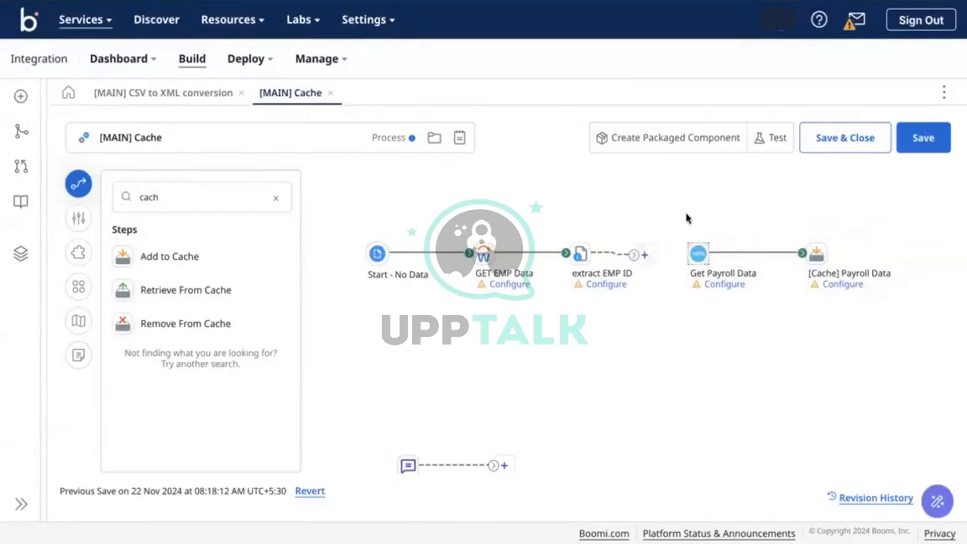
left_click_drag(678, 227, 882, 300)
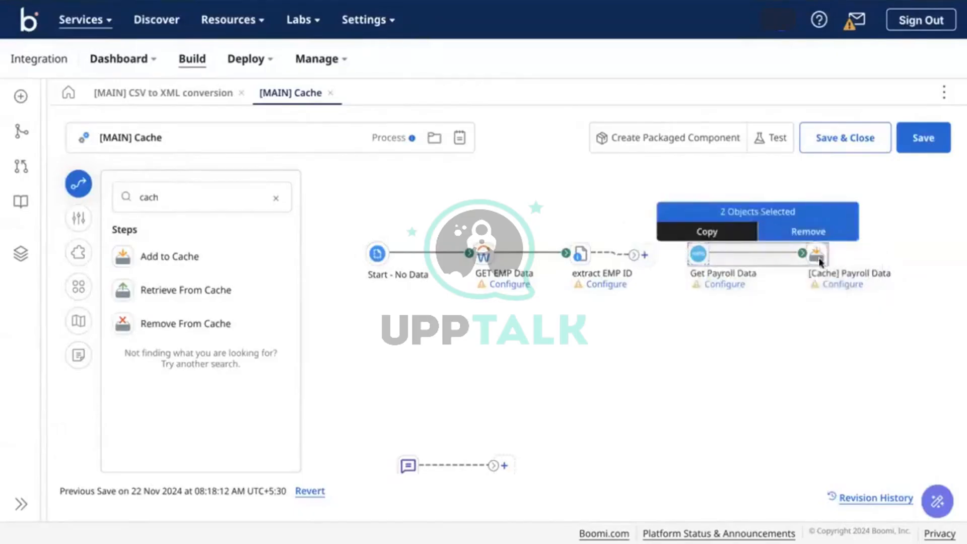
left_click_drag(819, 261, 897, 259)
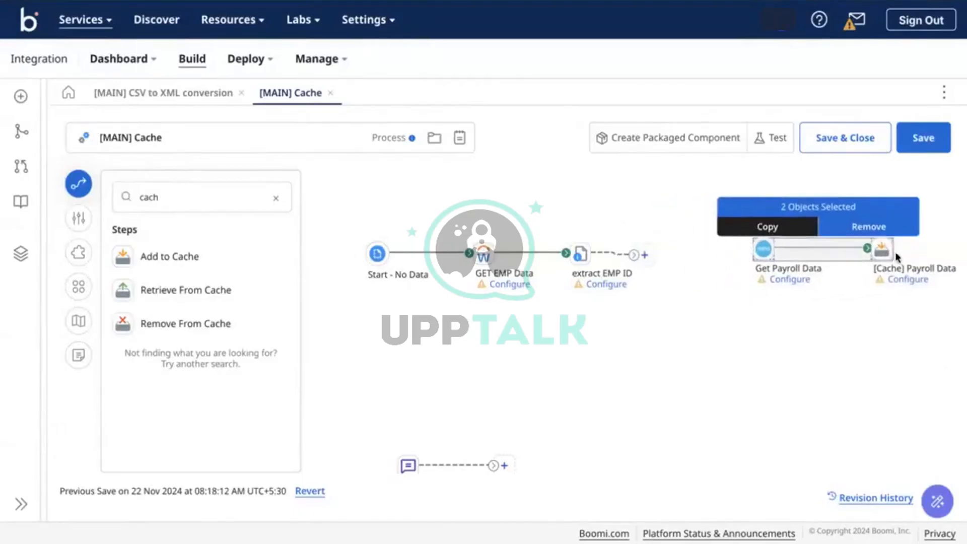
Search 'bran' and place a Branch step with default settings on the canvas
left_click(277, 198)
type("bran")
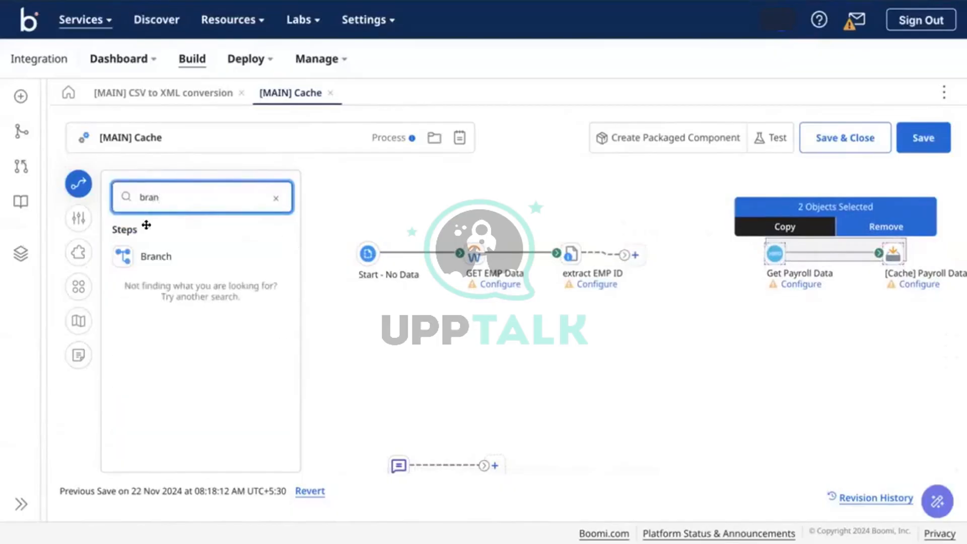
left_click_drag(143, 267, 736, 288)
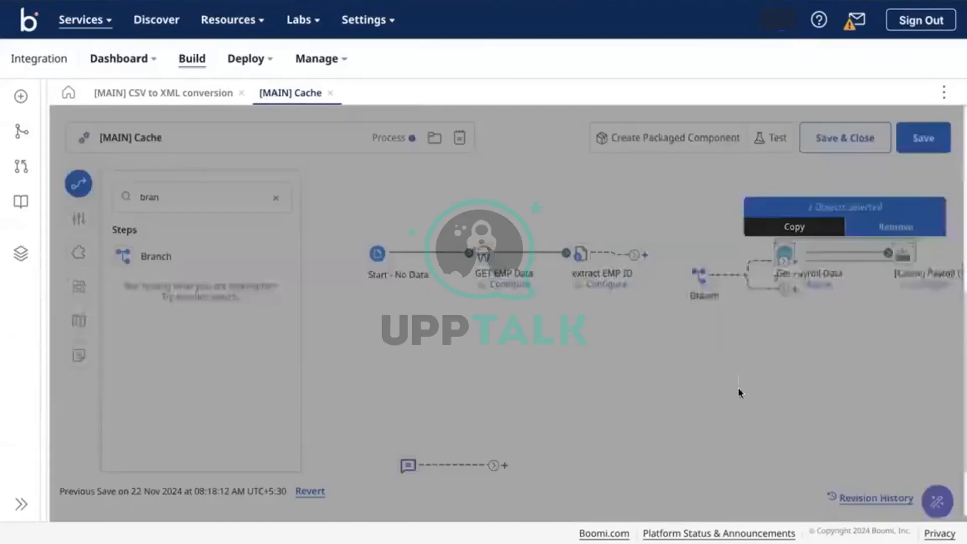
left_click(701, 505)
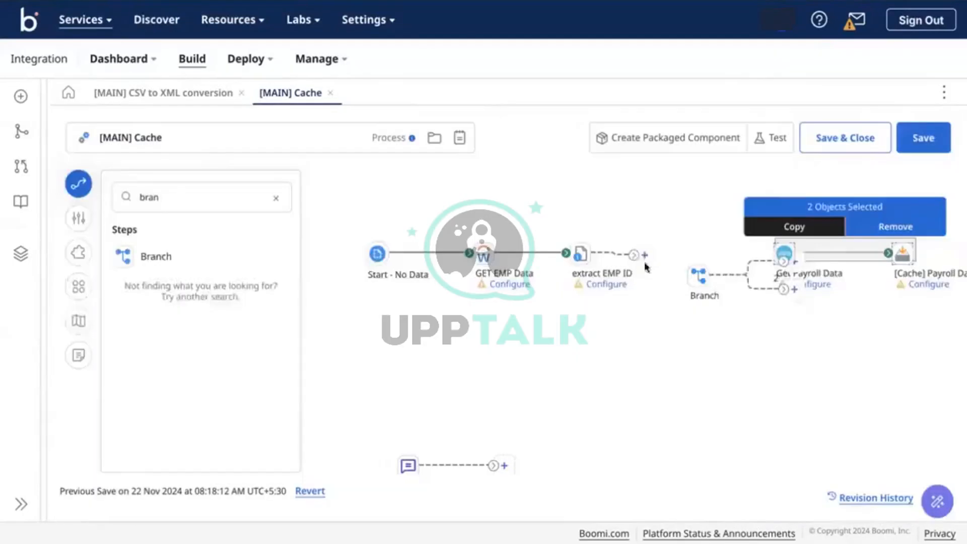
Wire extract EMP ID into the Branch, path 1 into Get Payroll Data, and free path 2
left_click_drag(636, 259, 684, 275)
left_click_drag(784, 260, 784, 254)
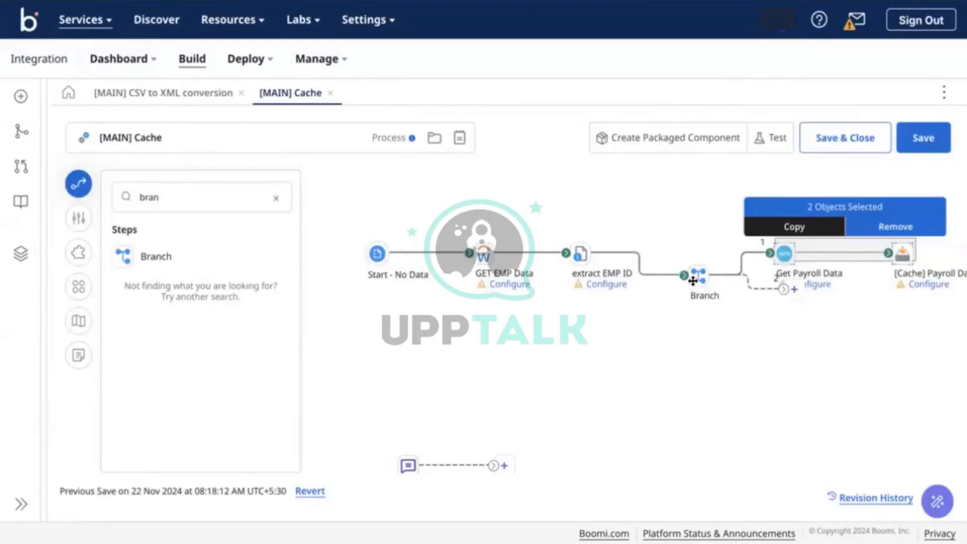
left_click_drag(693, 280, 688, 258)
left_click(771, 266)
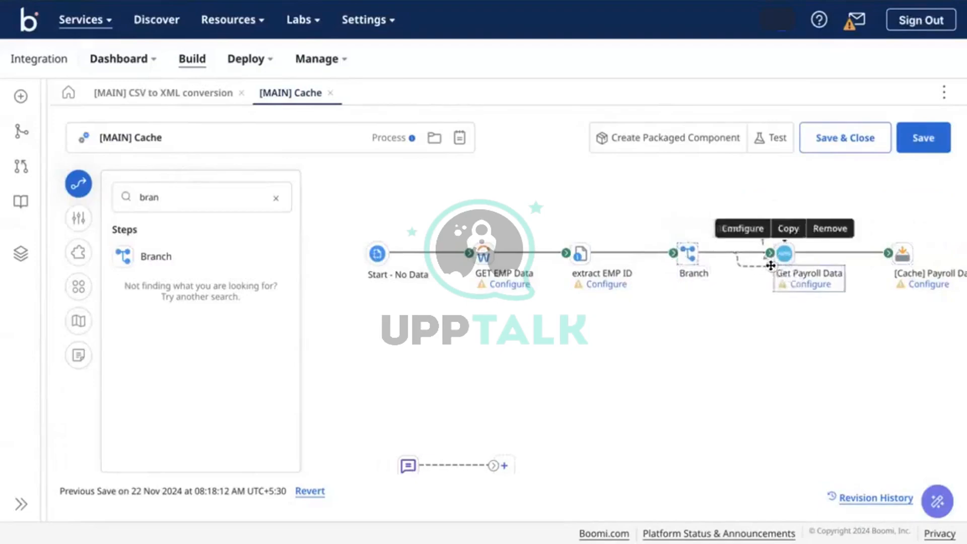
left_click_drag(770, 266, 766, 355)
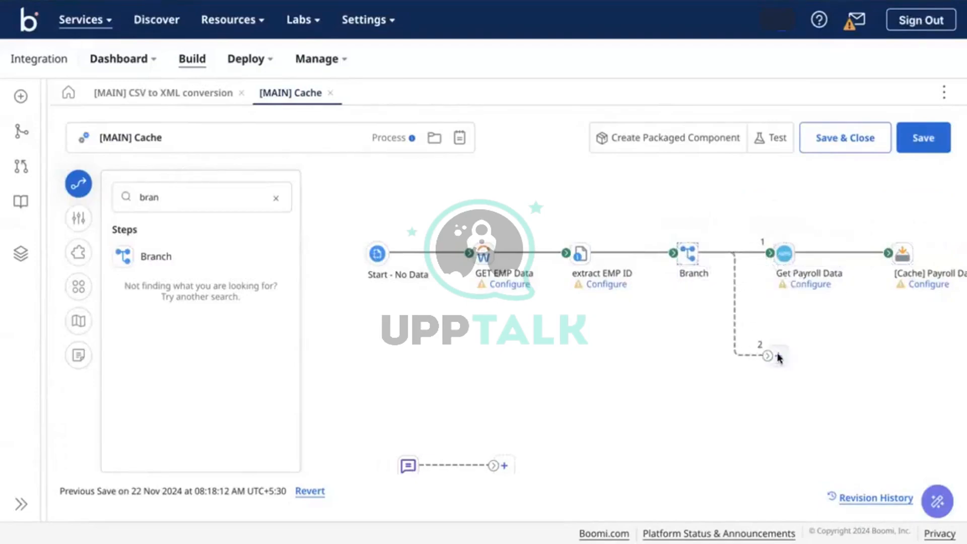
left_click(778, 355)
Add a Map step on Branch path 2, followed by a Stop step (End and continue)
type("map")
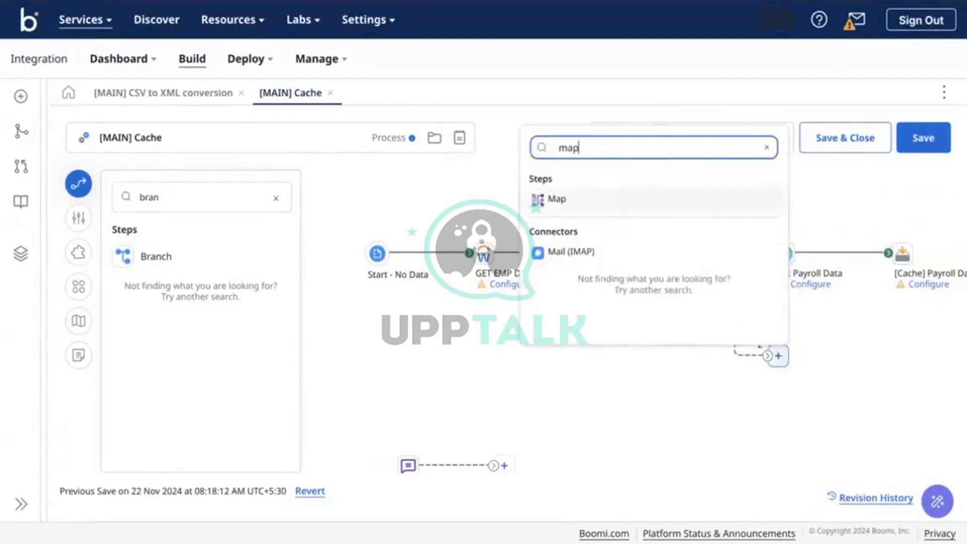
left_click(633, 202)
left_click(884, 354)
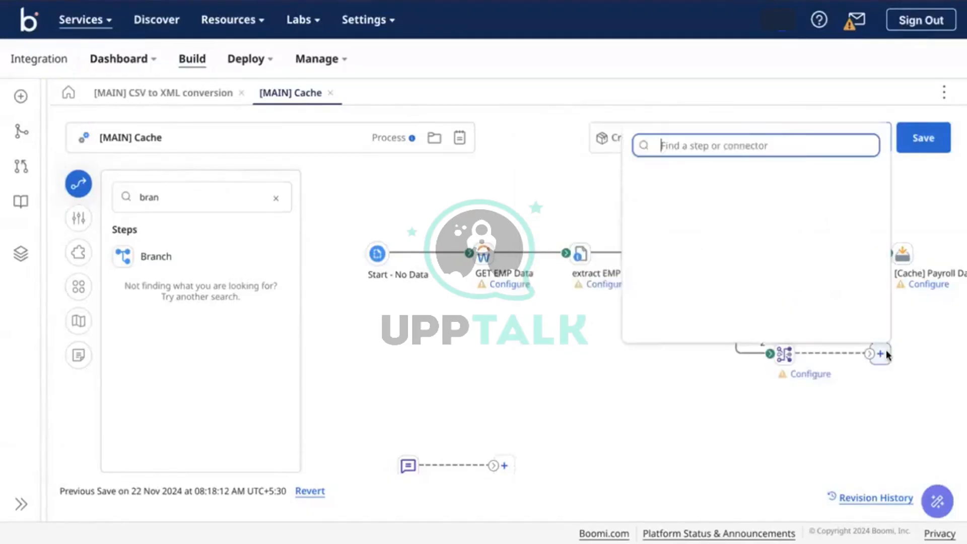
type("sto")
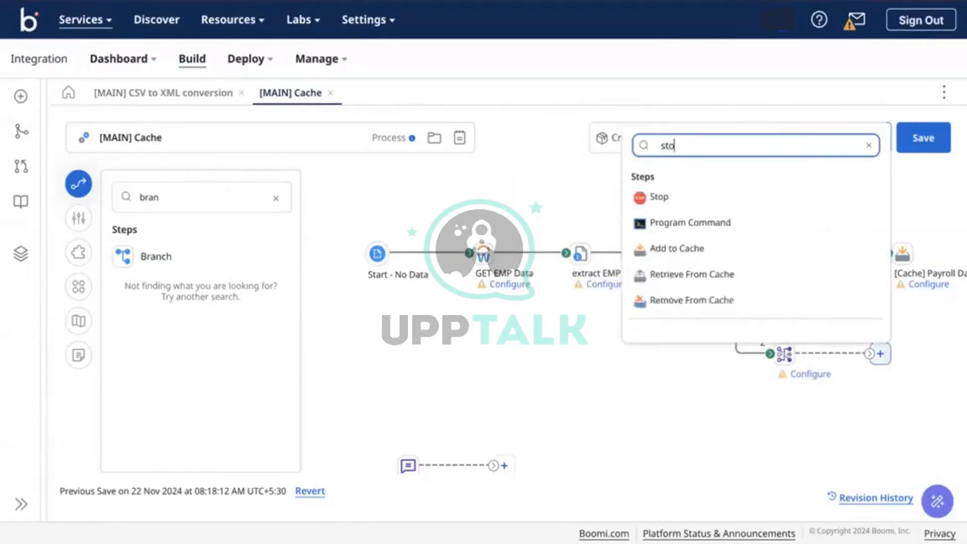
left_click(794, 197)
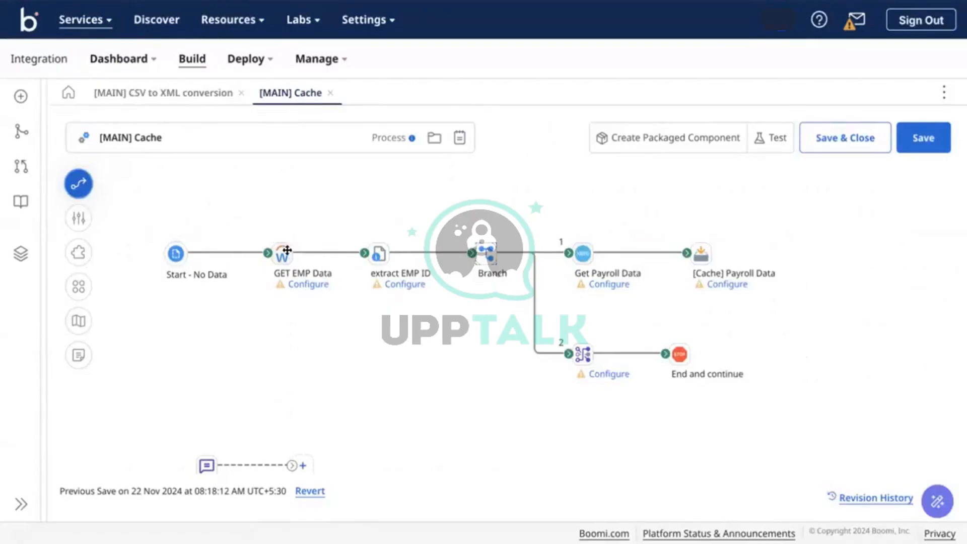
Inspect the GET EMP Data connector, keep its EXECUTE action, and close it unchanged
mouse_move(284, 252)
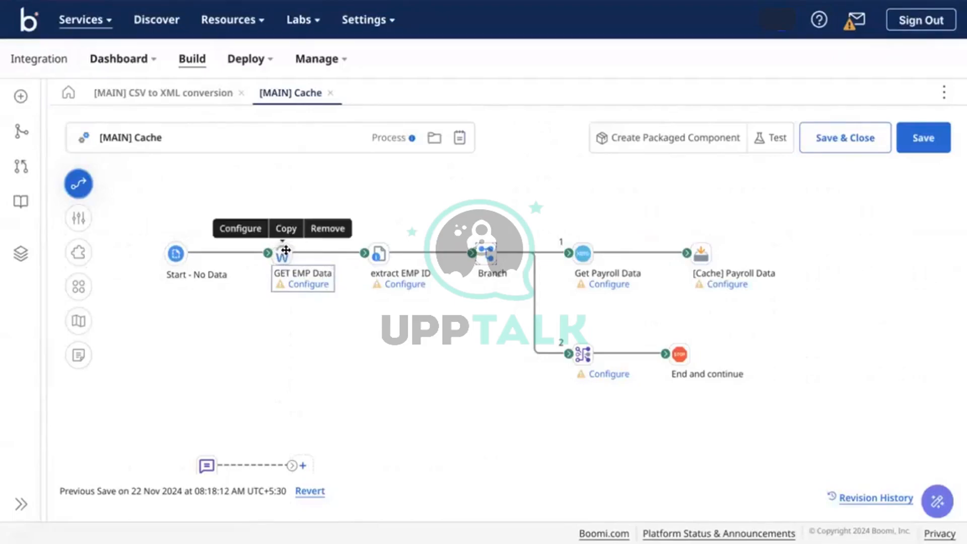
left_click(285, 254)
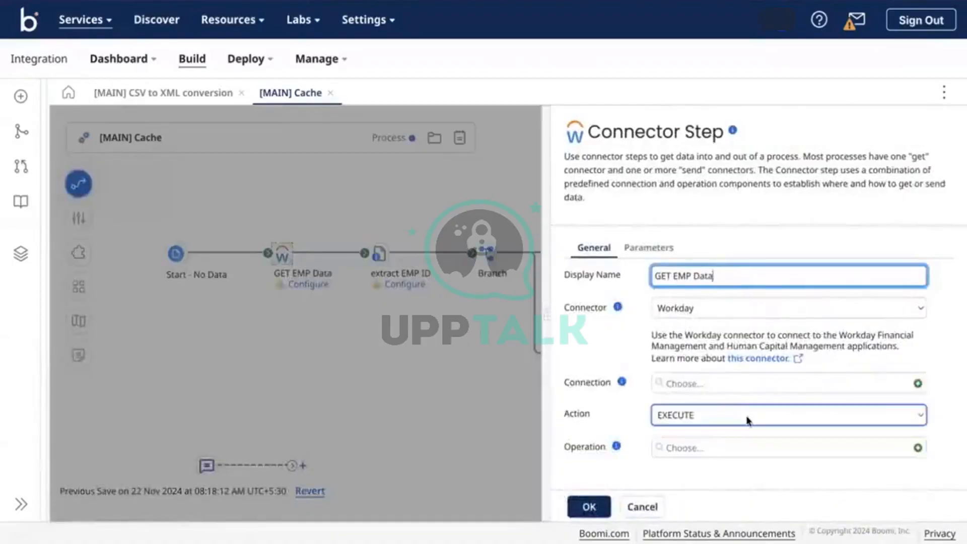
left_click(677, 418)
left_click(677, 417)
left_click(272, 400)
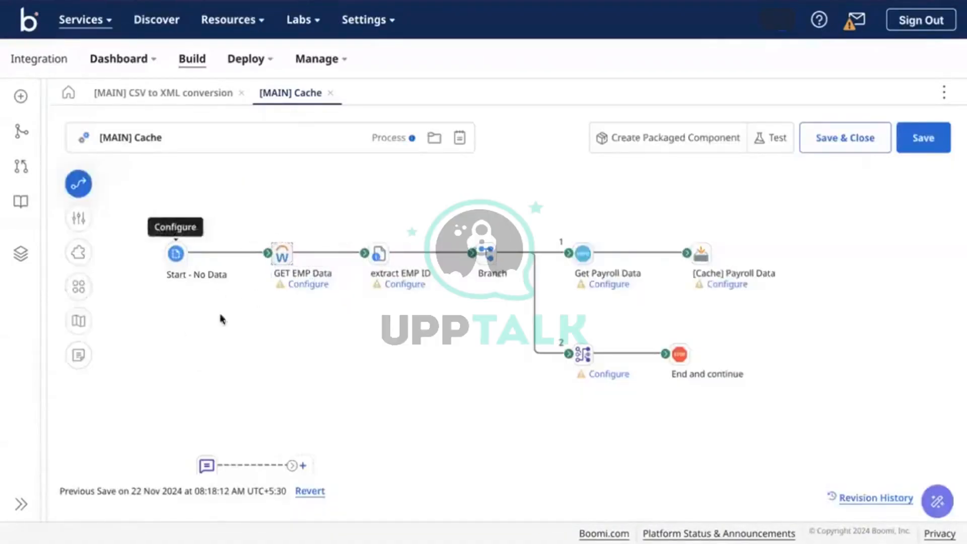
Rename the extract EMP ID Set Properties step to 'extract EMP ID DDP'
left_click(378, 253)
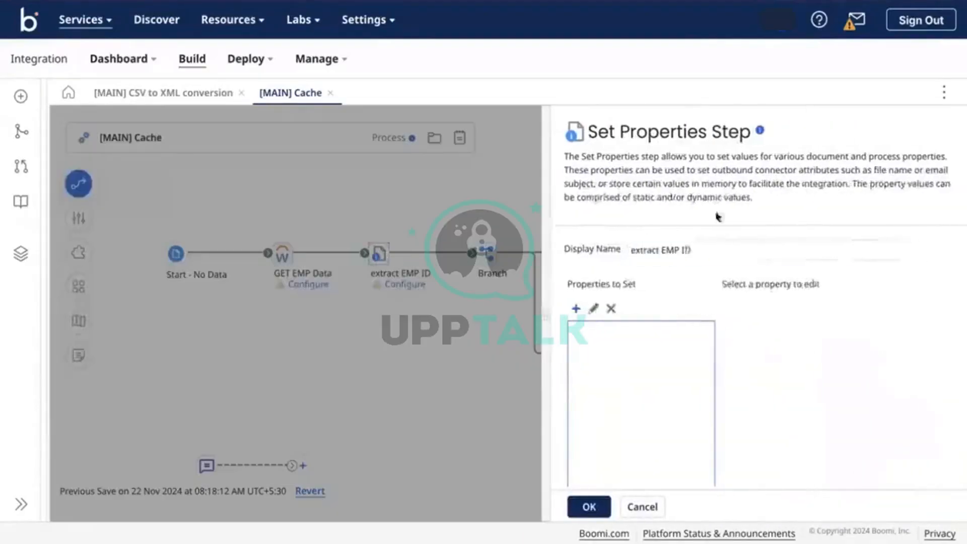
left_click(740, 235)
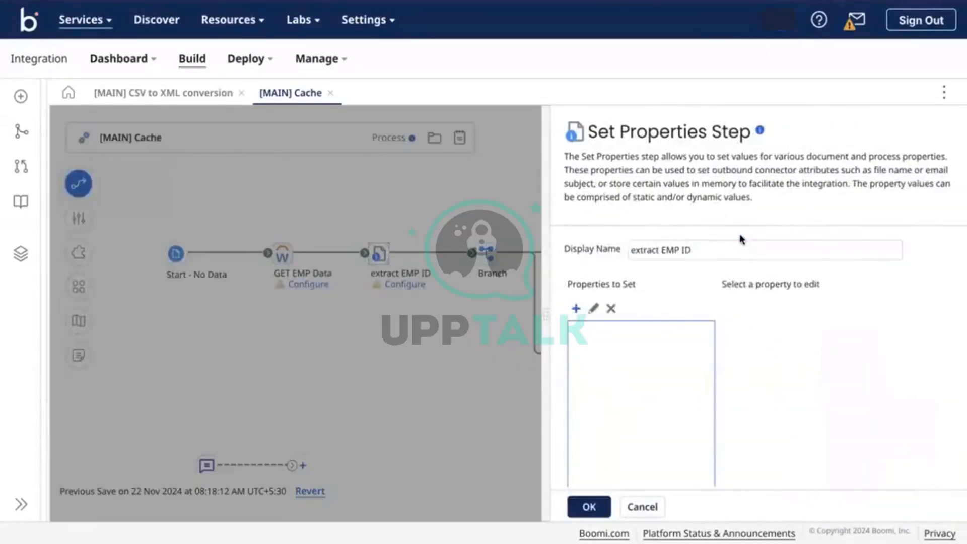
left_click(736, 241)
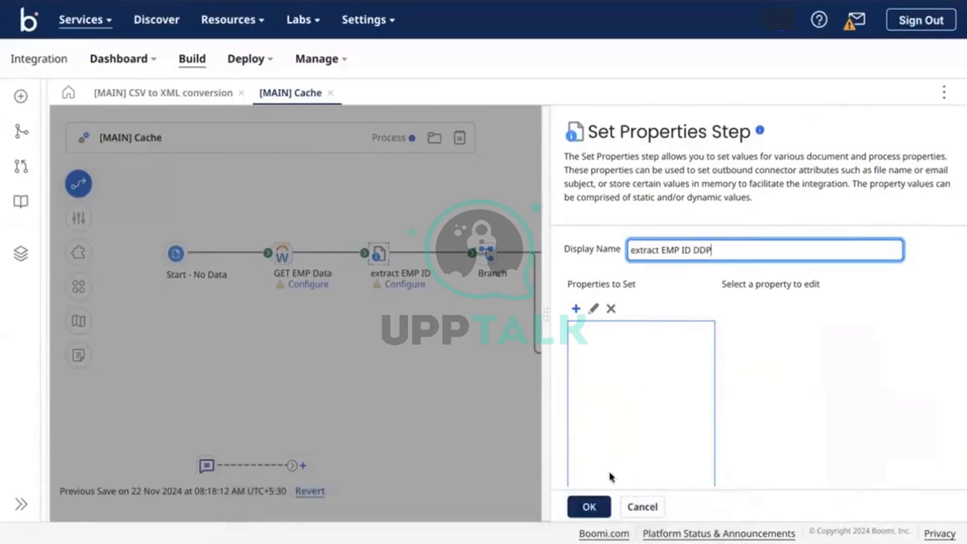
left_click(588, 506)
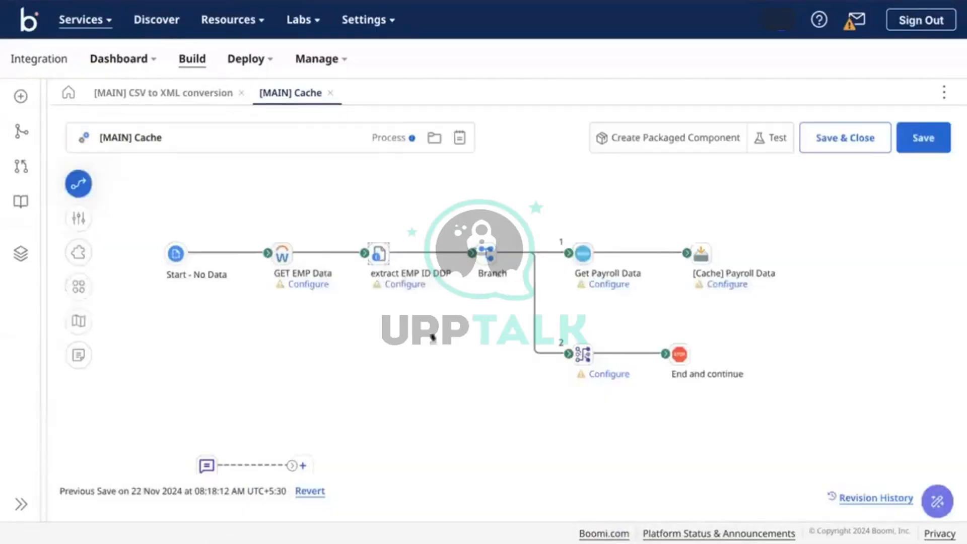
mouse_move(397, 286)
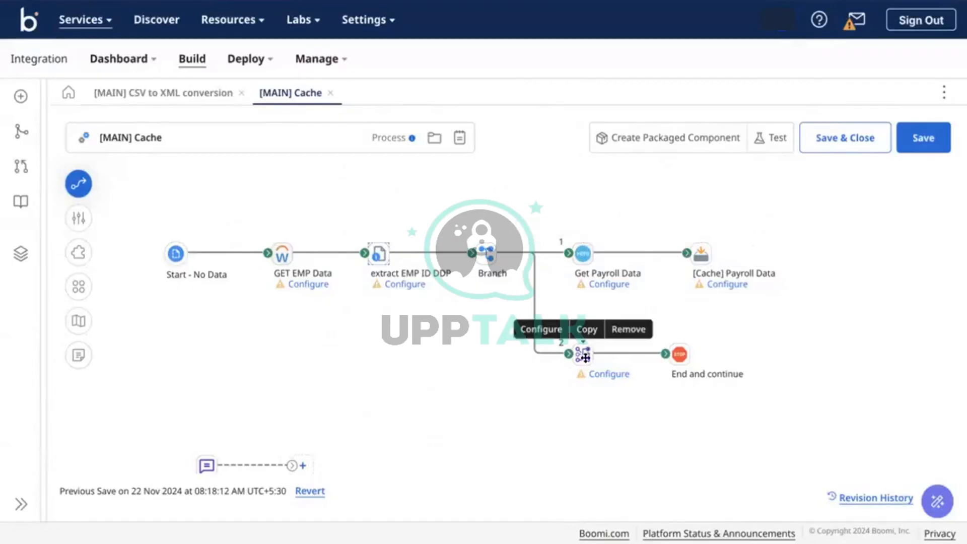
left_click(582, 355)
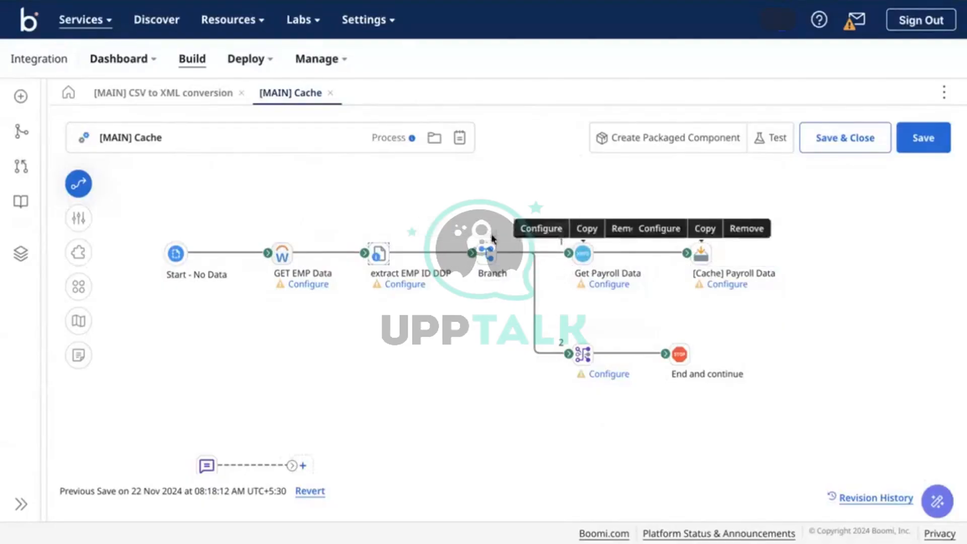
mouse_move(494, 245)
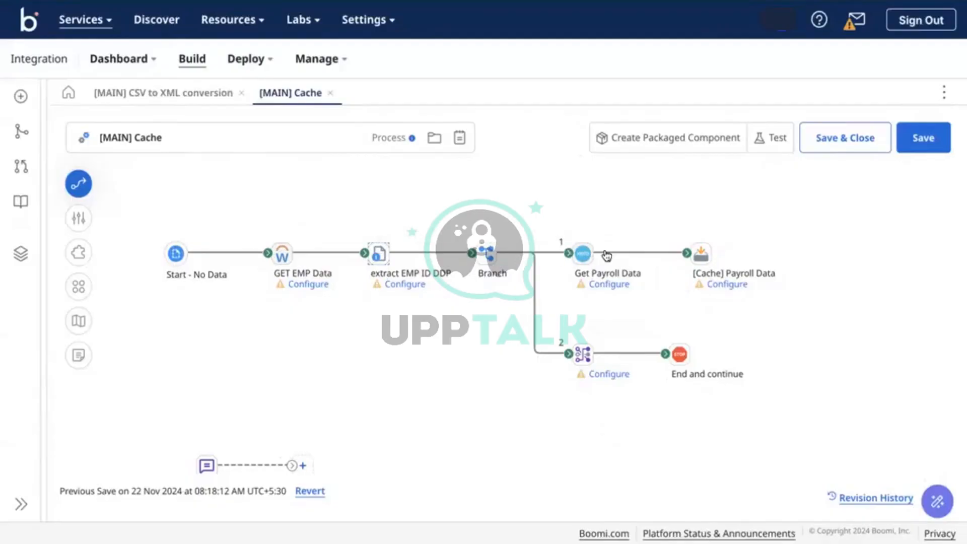
mouse_move(589, 251)
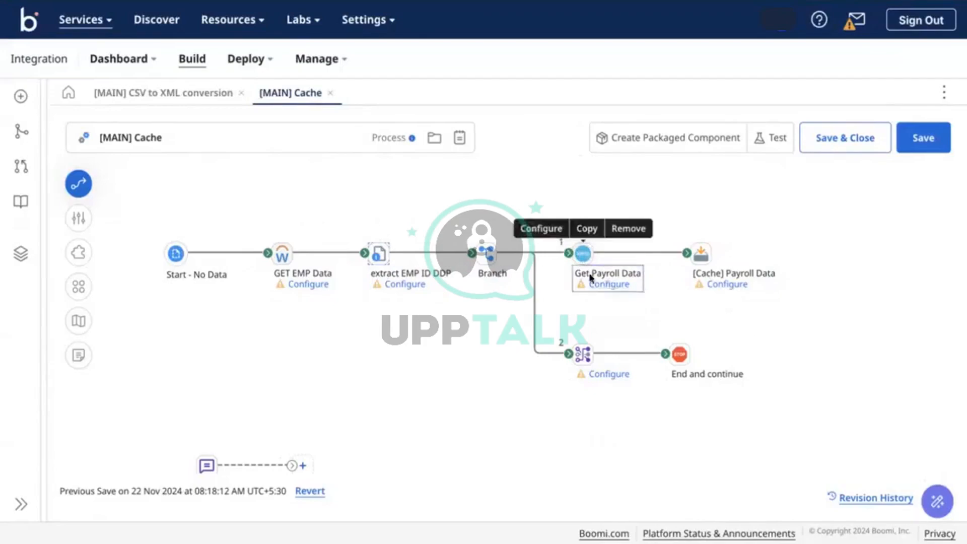
double_click(583, 253)
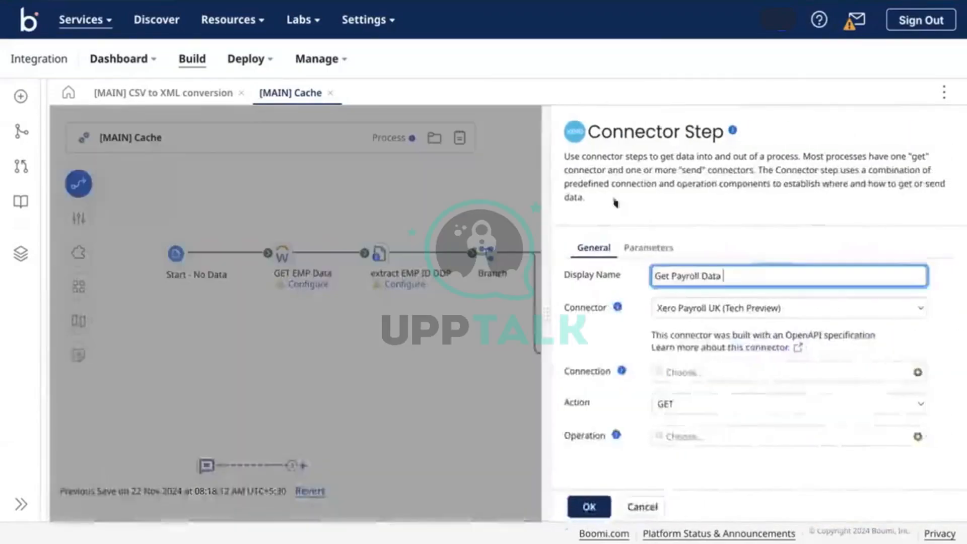
left_click(506, 195)
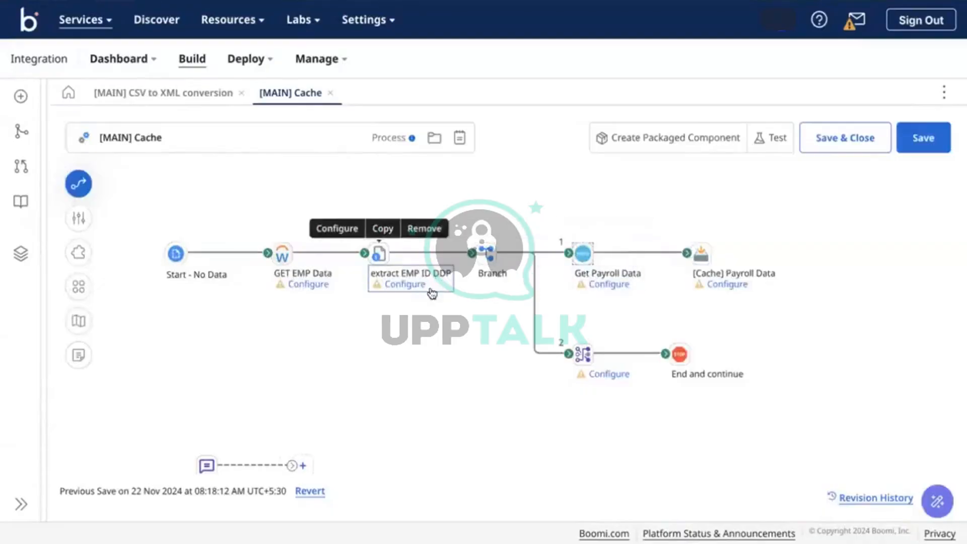
double_click(584, 254)
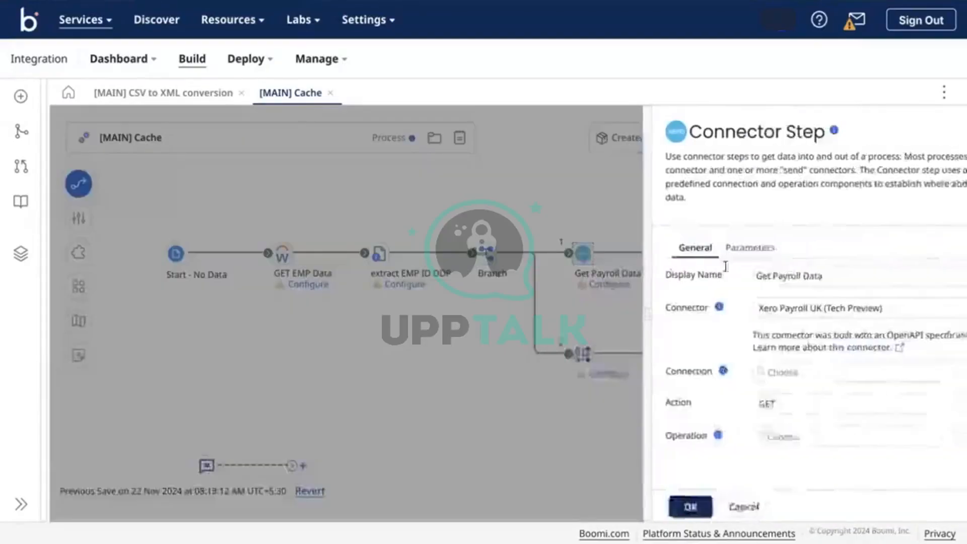
left_click(651, 248)
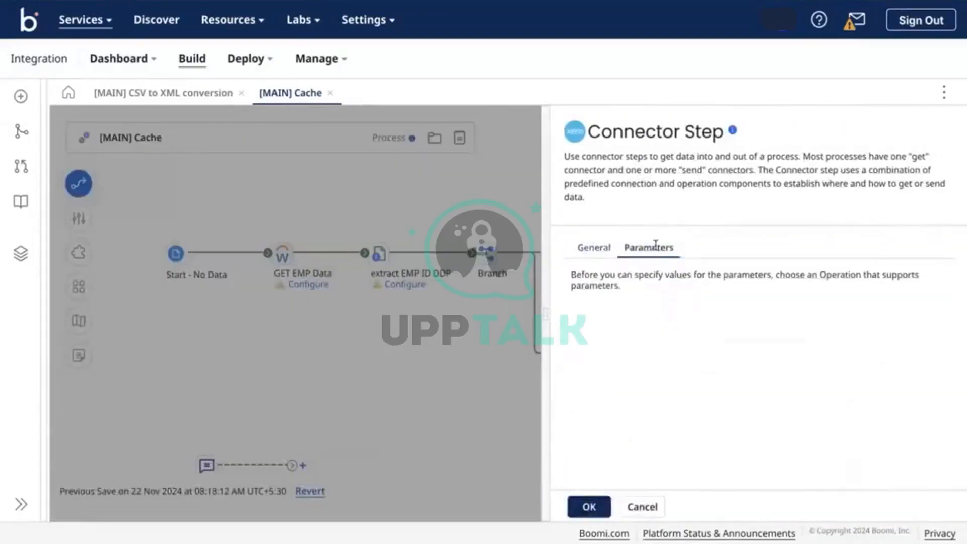
left_click(523, 232)
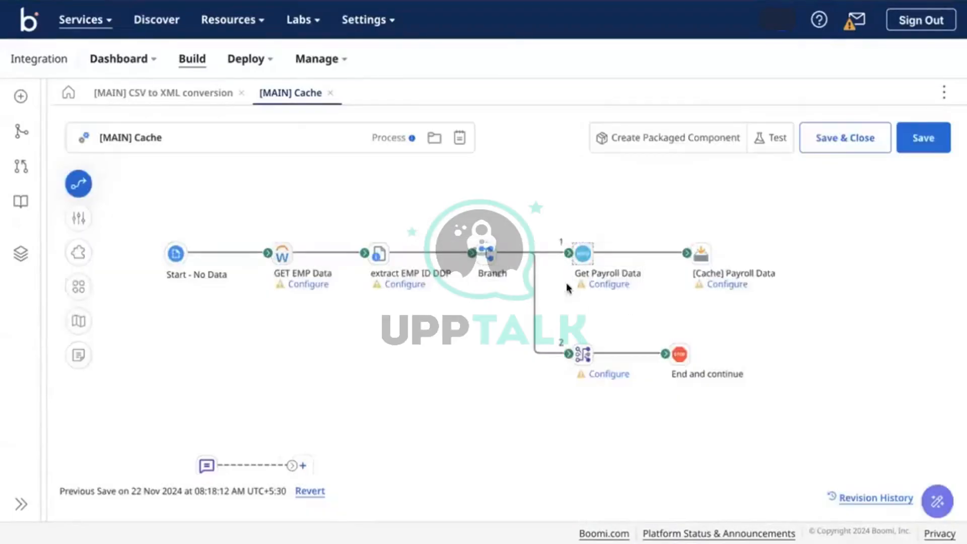
mouse_move(615, 272)
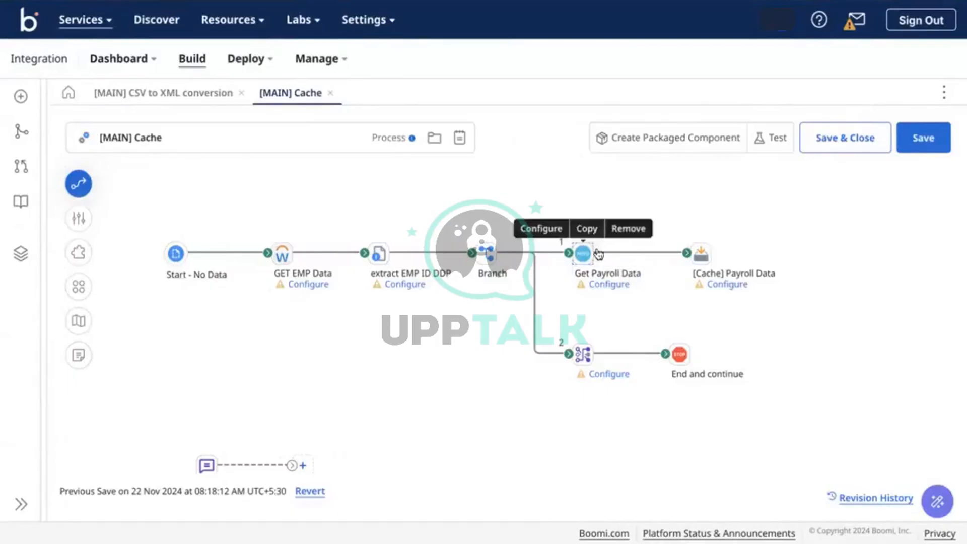
mouse_move(580, 252)
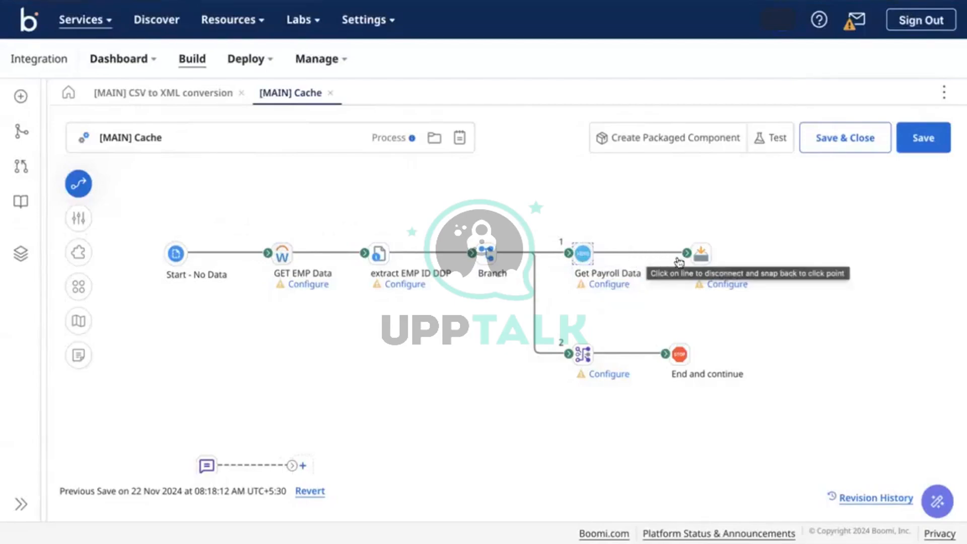
left_click(698, 253)
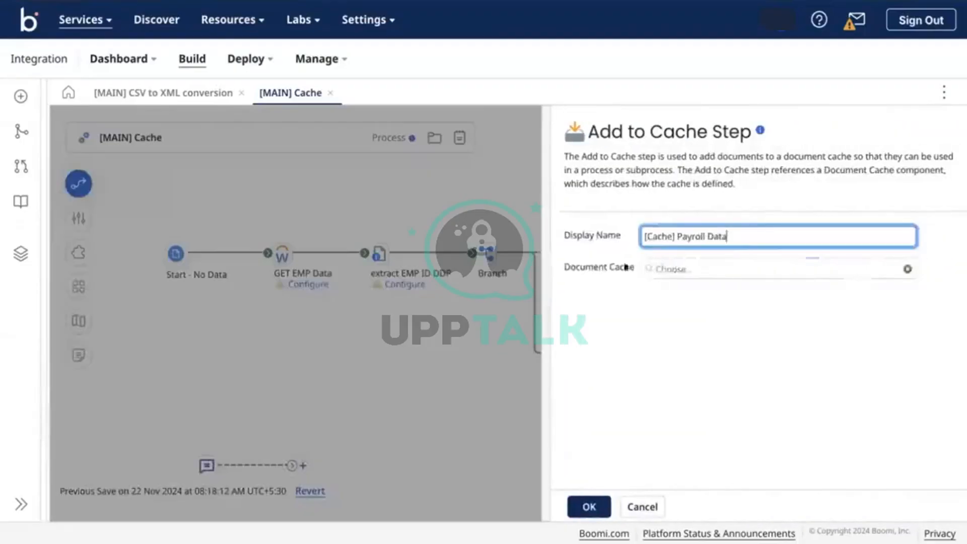
left_click(504, 198)
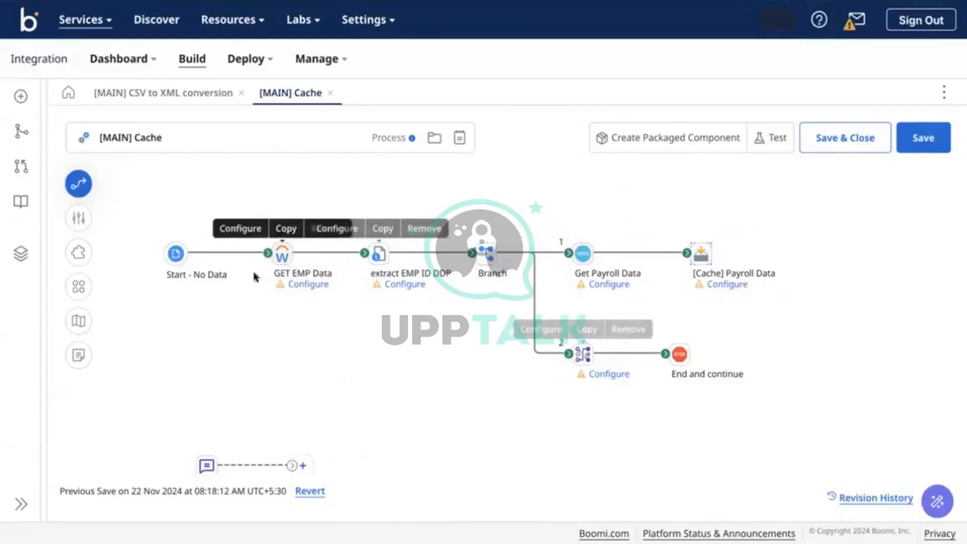
mouse_move(583, 371)
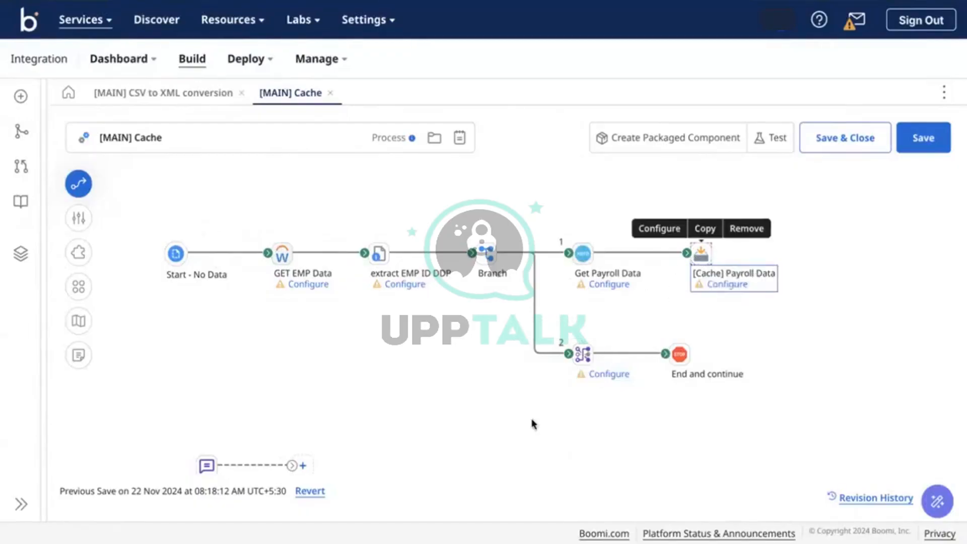
left_click(607, 374)
left_click(688, 506)
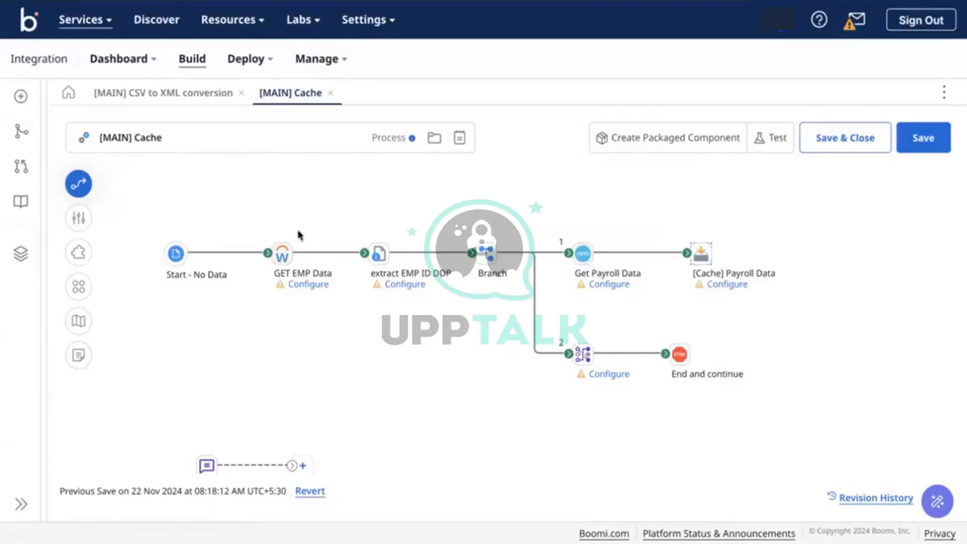
left_click(280, 253)
left_click(330, 332)
key("ctrl+Tab")
left_click(641, 298)
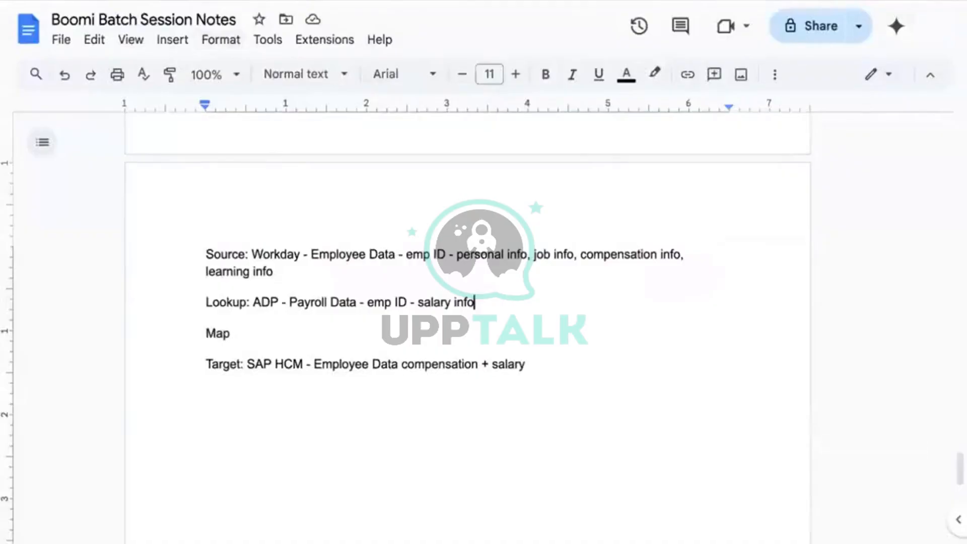
left_click(173, 1)
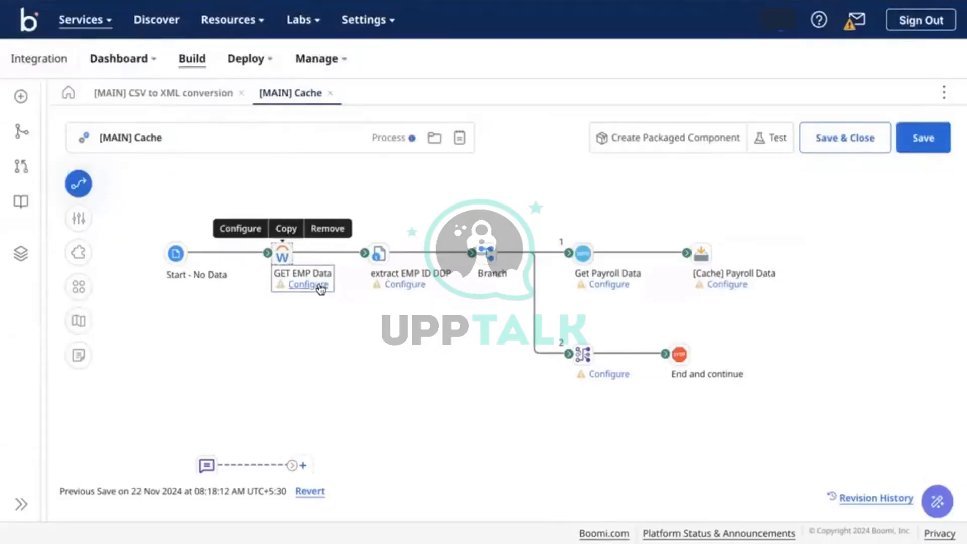
Add the Dynamic Document Property EMPID_DDP to extract EMP ID DDP's Properties to Set
left_click(378, 251)
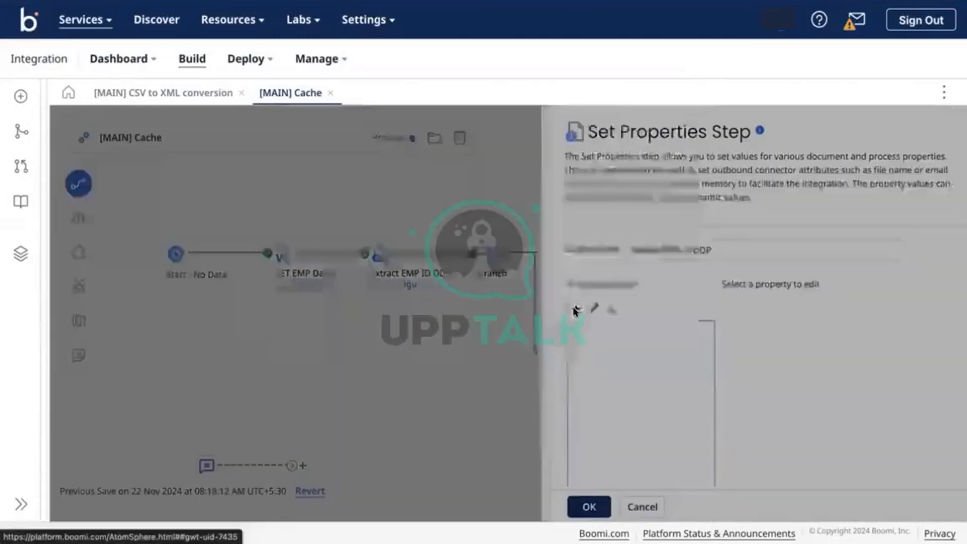
left_click(574, 308)
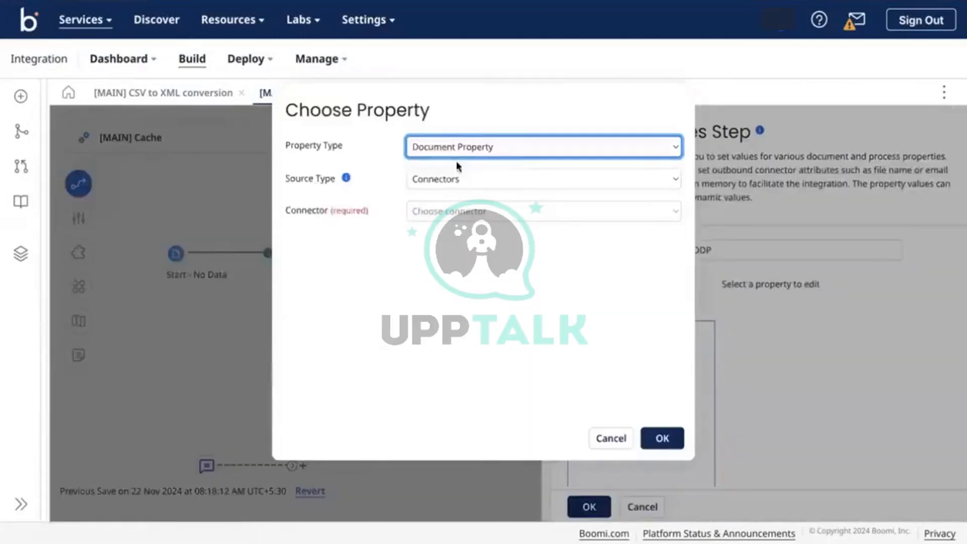
left_click(450, 146)
left_click(473, 162)
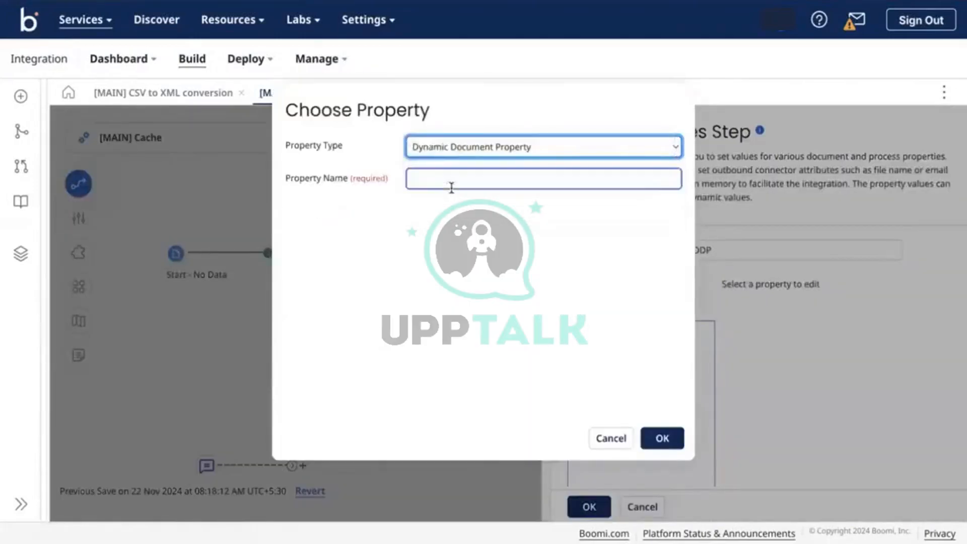
left_click(451, 183)
type("E")
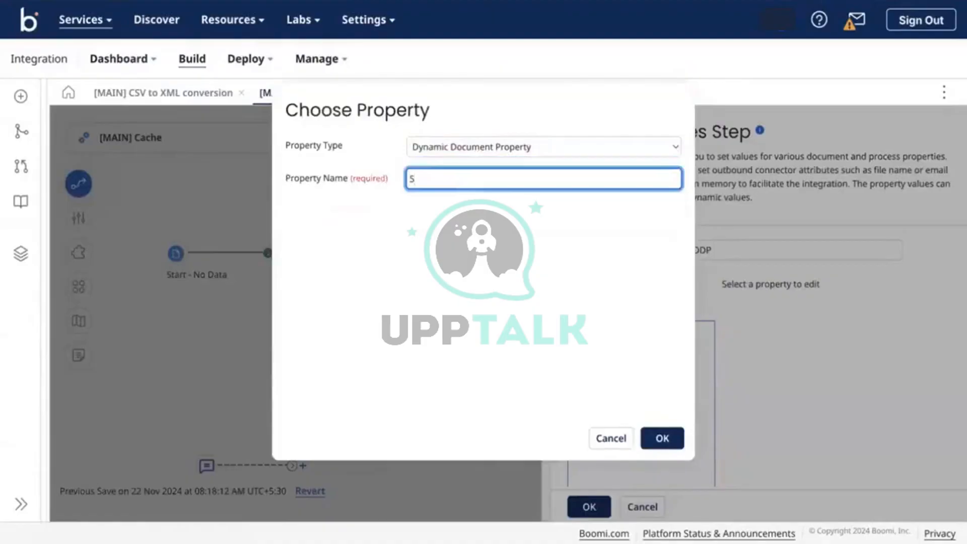
type("MPID_DDP")
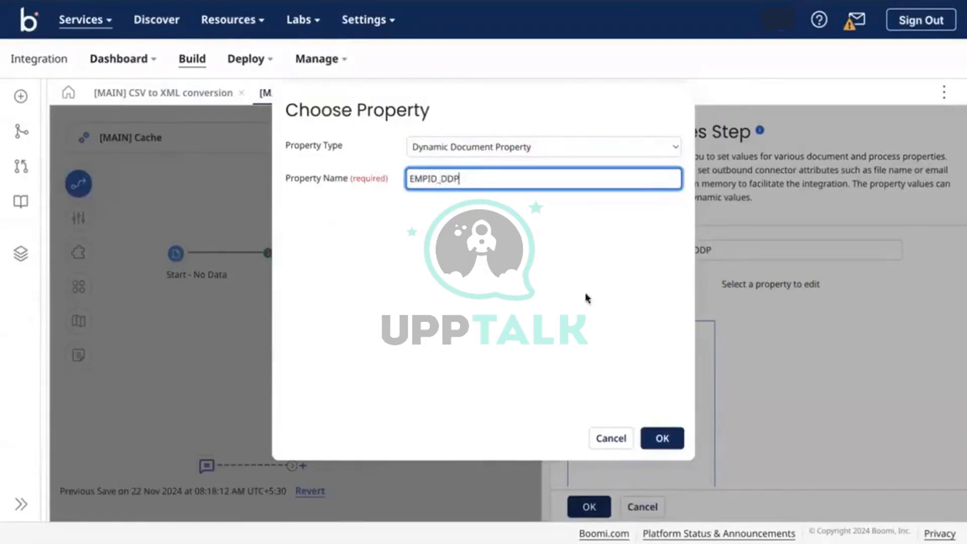
left_click(671, 444)
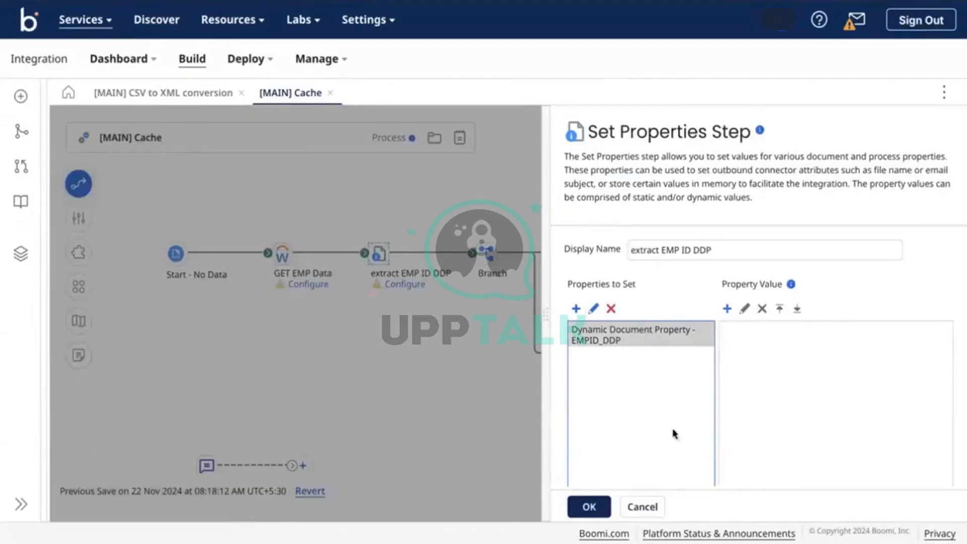
left_click(602, 504)
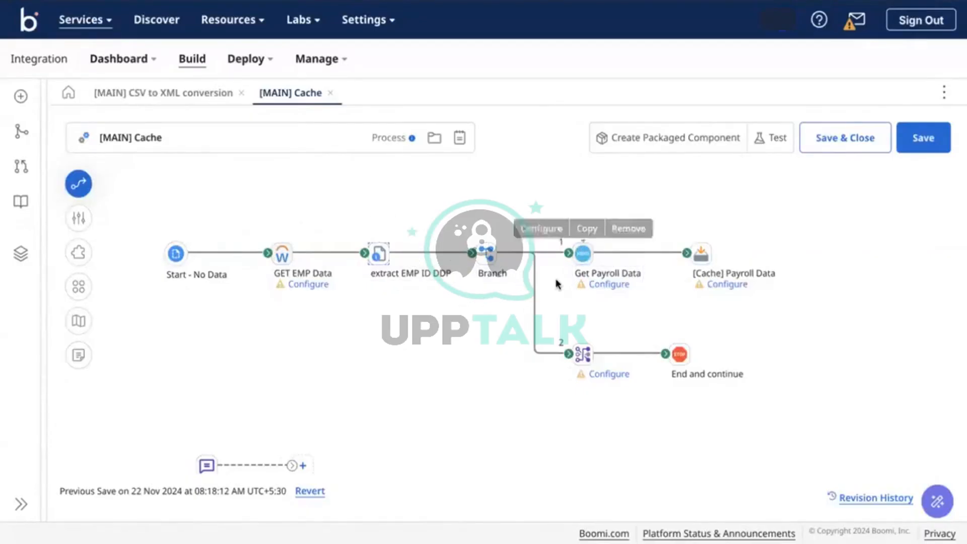
Open Get Payroll Data's connector settings, showing Xero Payroll UK with the GET action
mouse_move(582, 259)
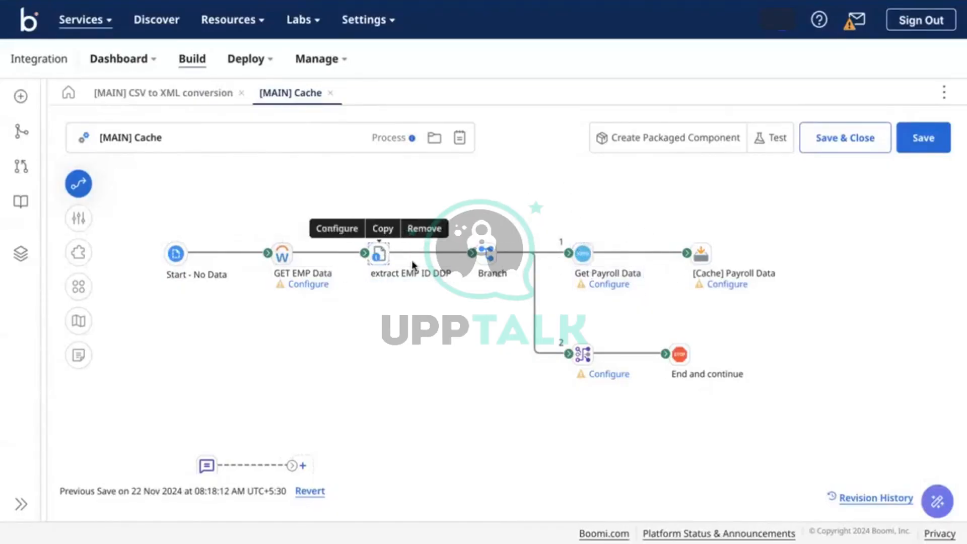
double_click(592, 254)
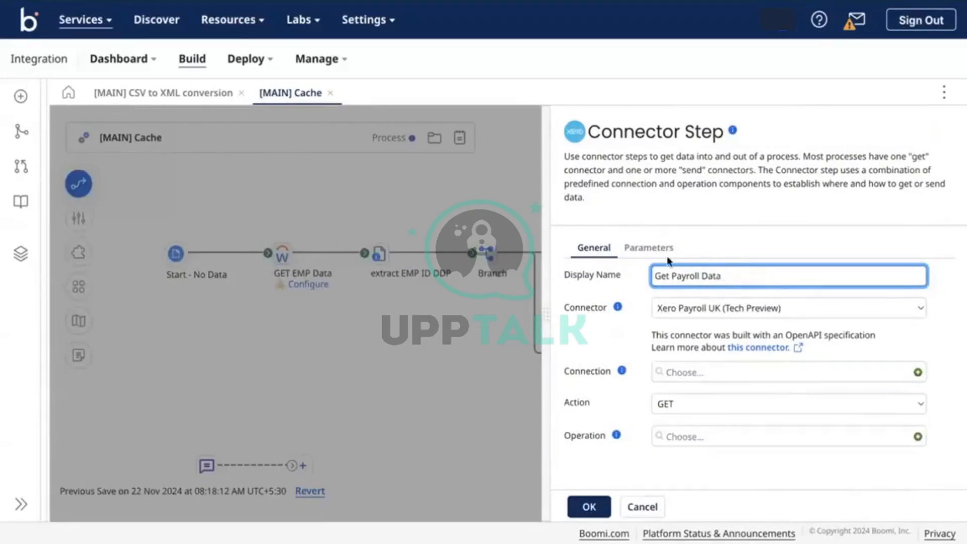
Close the Get Payroll Data connector settings, reopening and closing them once more
key("Return")
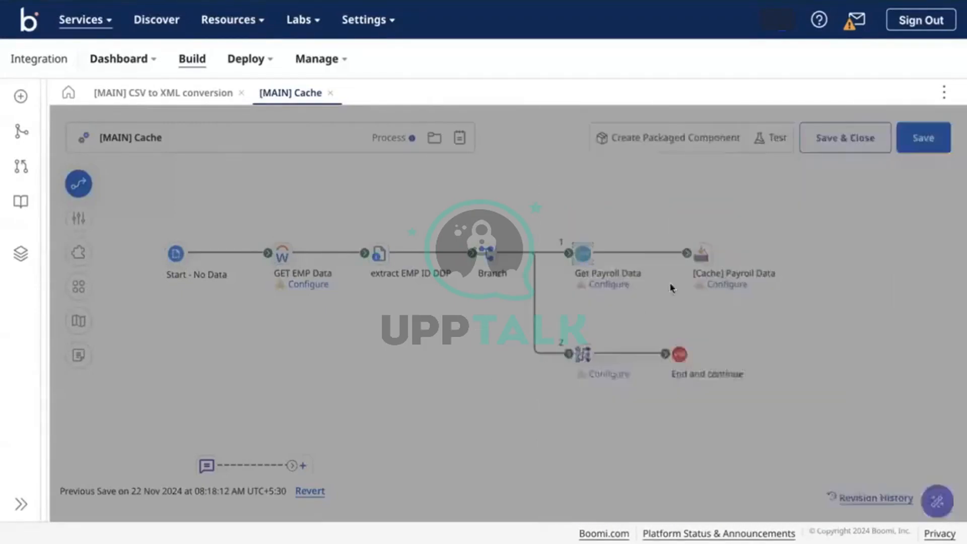
mouse_move(389, 257)
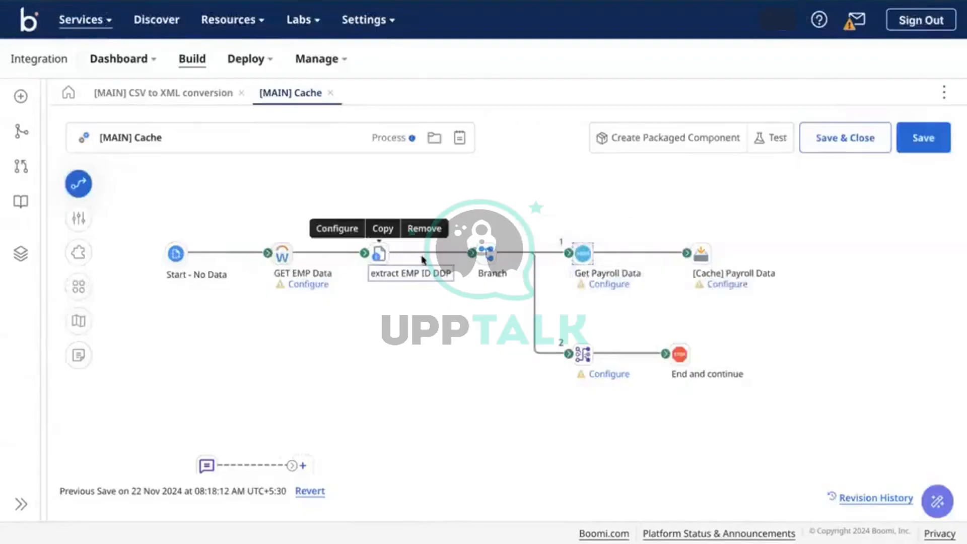
left_click(587, 256)
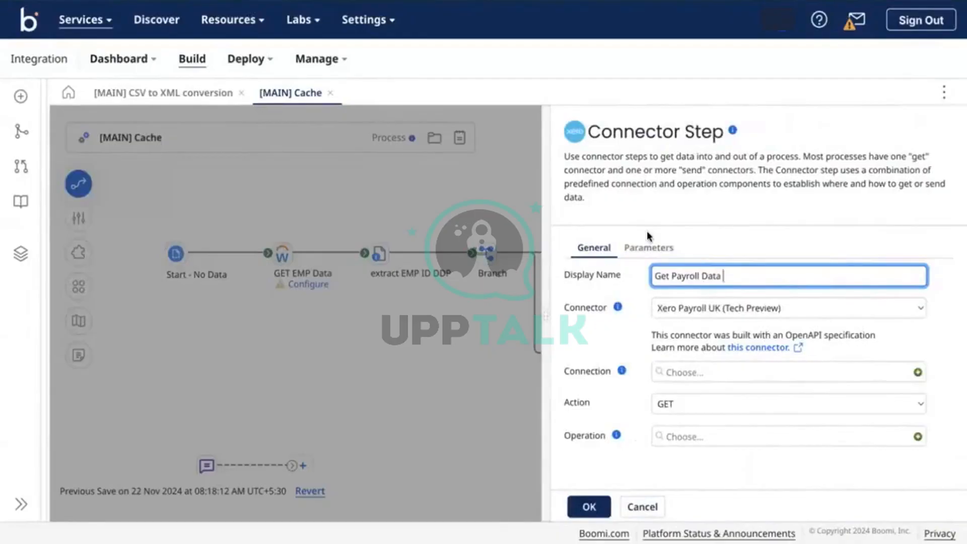
left_click(534, 209)
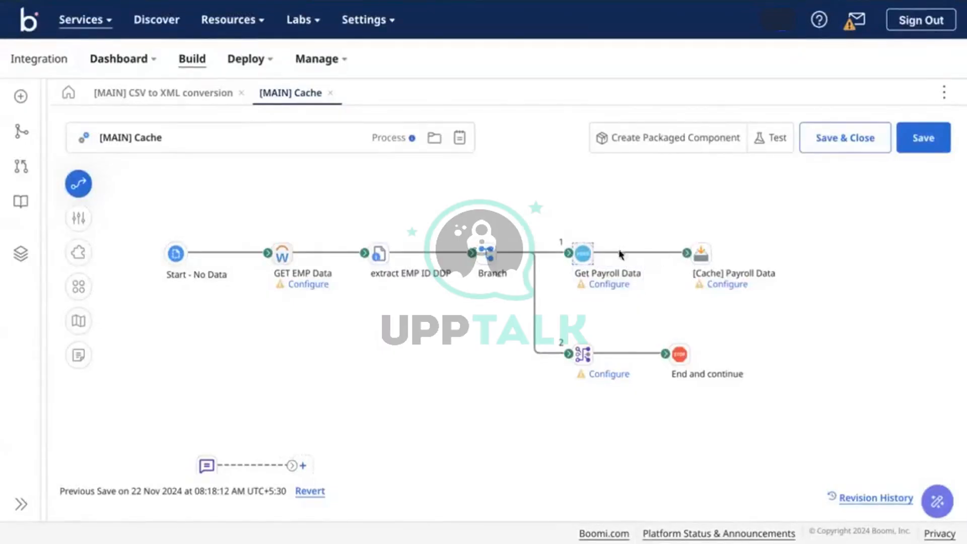
Open the [Cache] Payroll Data step's Add to Cache settings
mouse_move(700, 264)
mouse_move(583, 267)
left_click(701, 255)
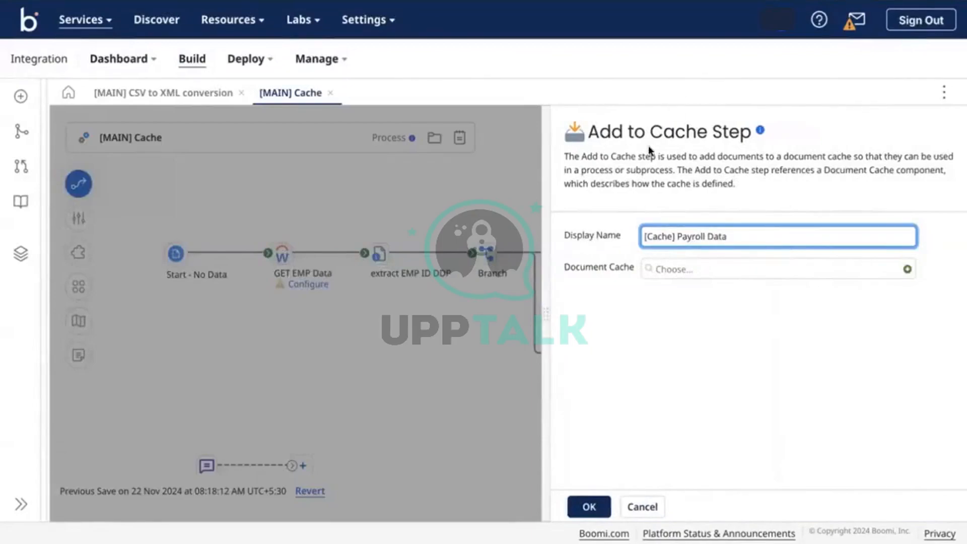
left_click(422, 188)
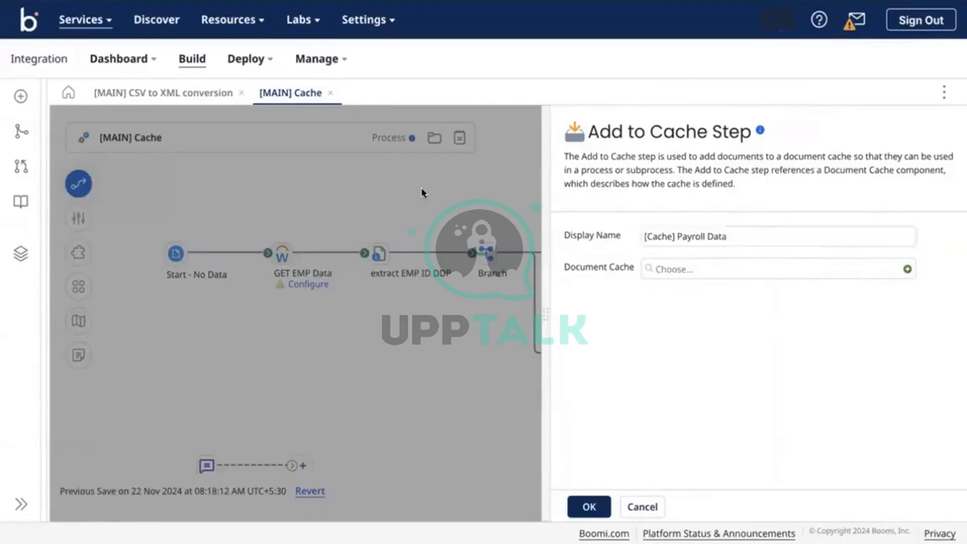
mouse_move(697, 259)
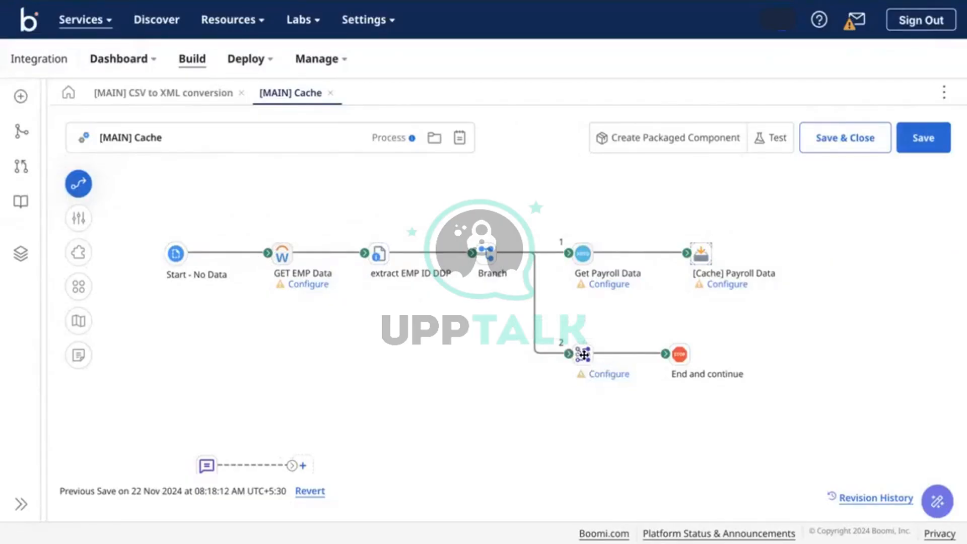
Create a New Map for the branch 2 map step with [CSV] Employee as source profile
left_click(602, 375)
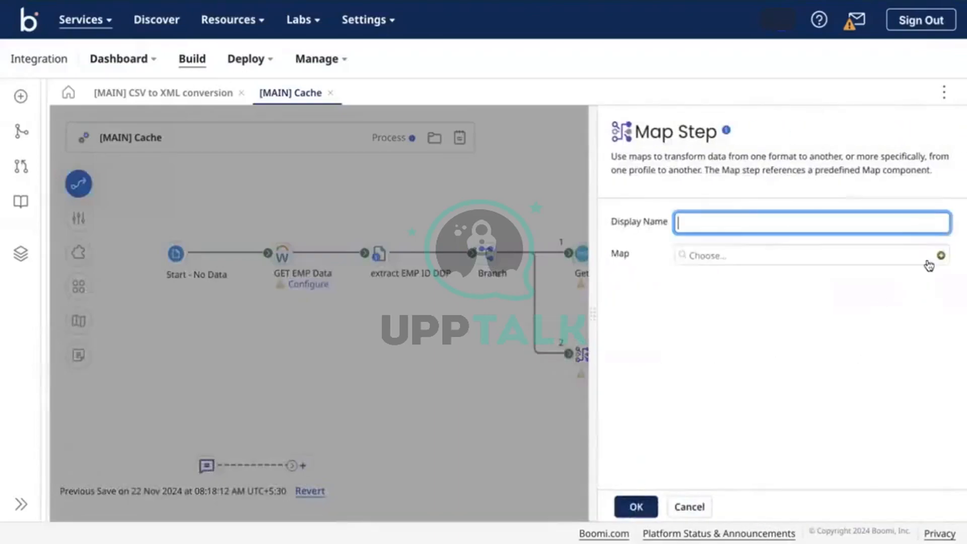
left_click(939, 256)
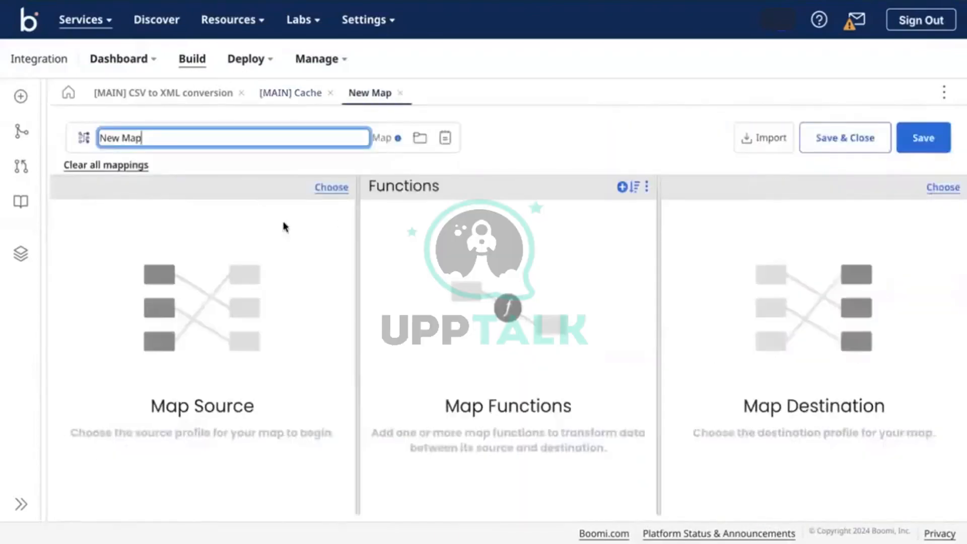
left_click(331, 186)
left_click(410, 292)
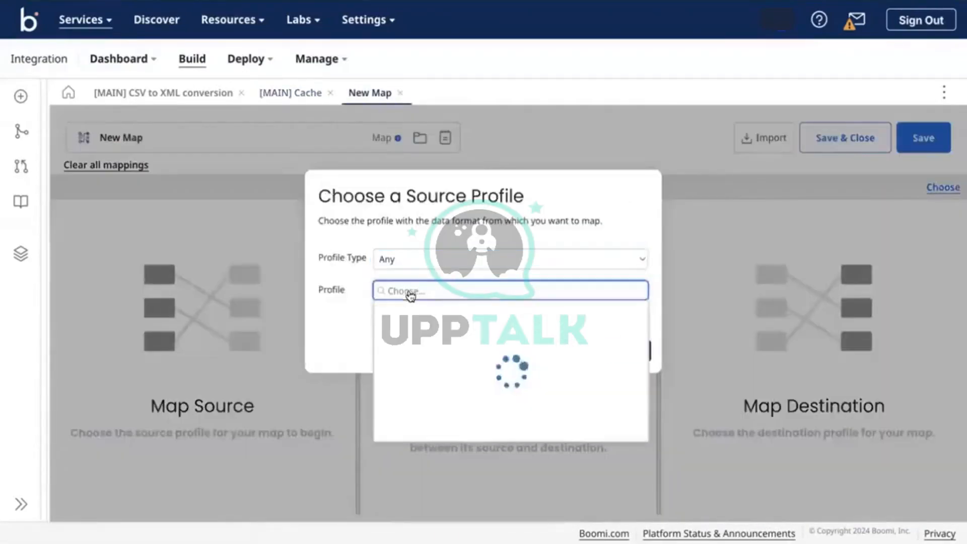
left_click(422, 348)
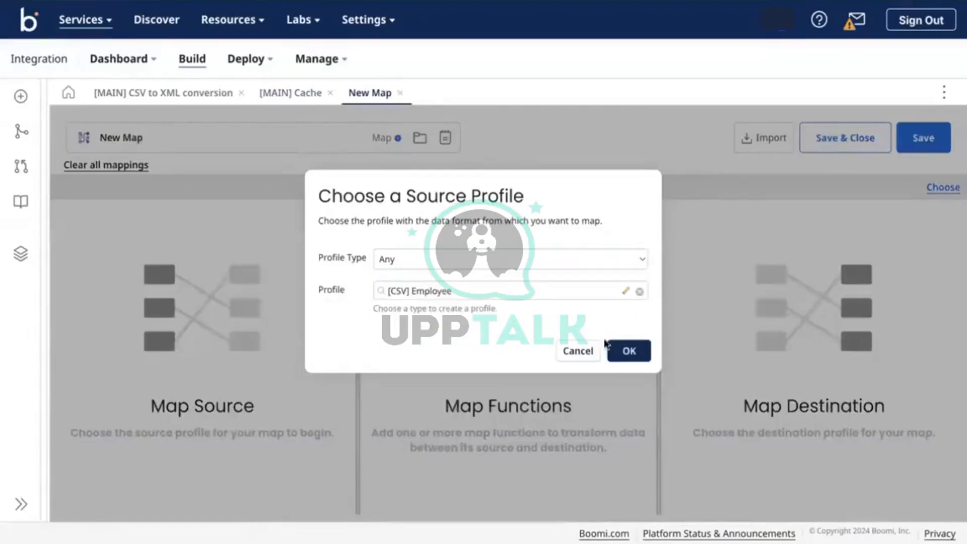
left_click(630, 350)
Try adding cached data to the Elements node, browse caches and indexes, then cancel
left_click(68, 237)
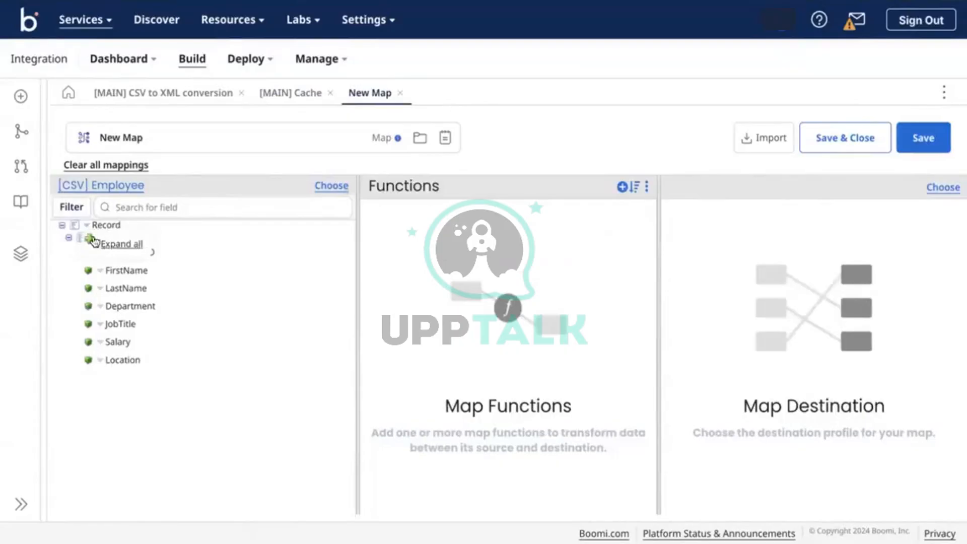
left_click(93, 238)
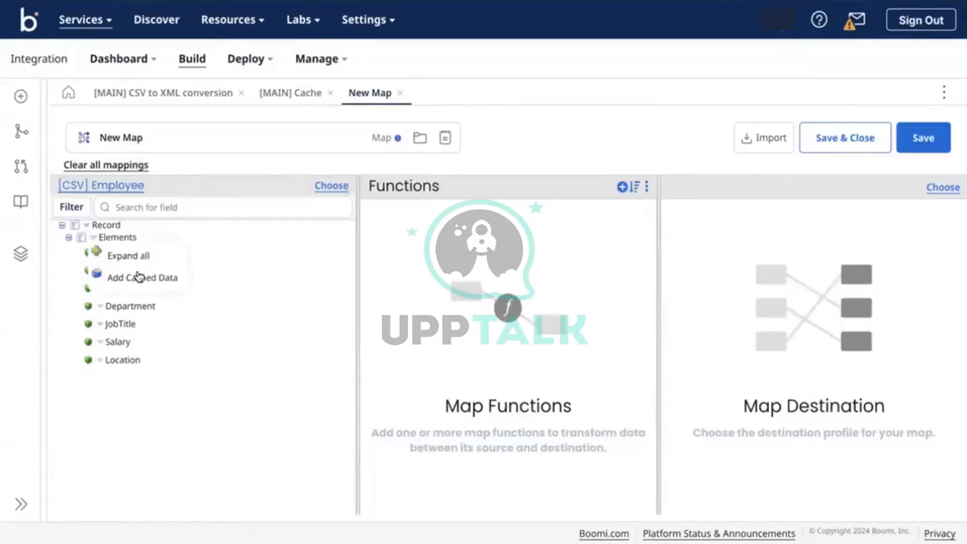
left_click(124, 276)
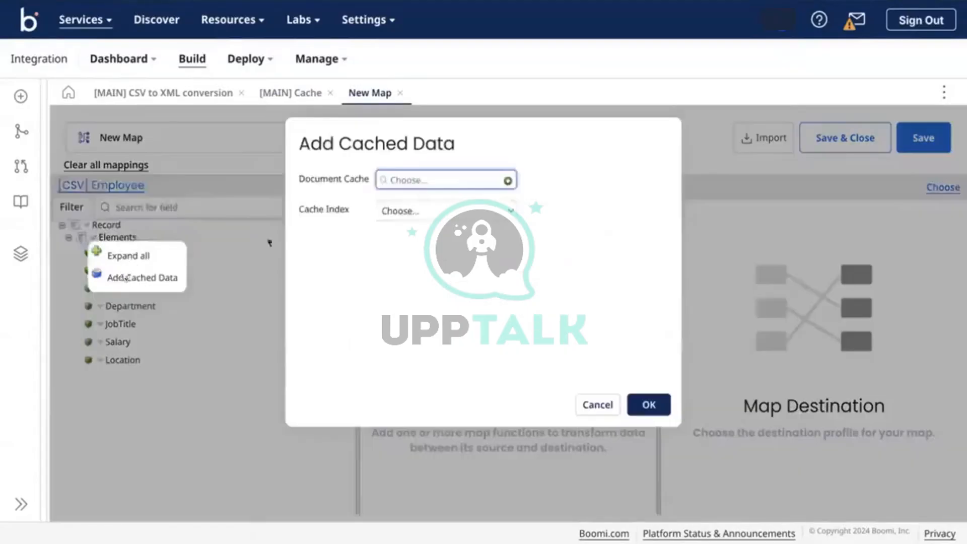
left_click(402, 181)
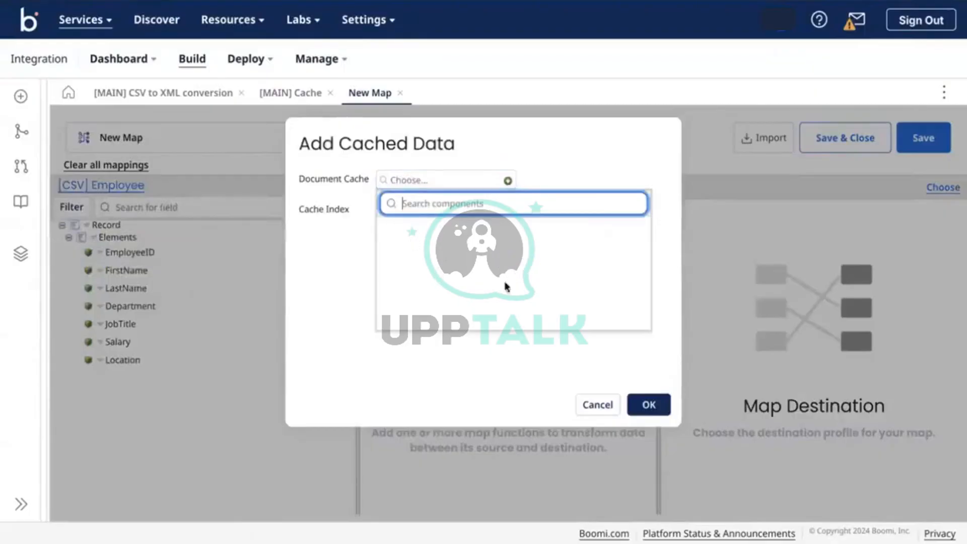
left_click(466, 143)
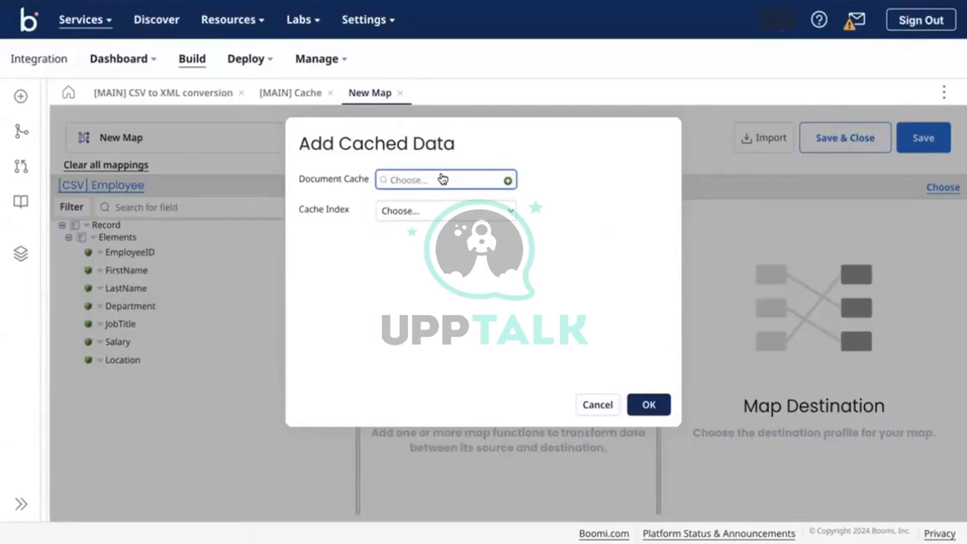
left_click(403, 215)
left_click(573, 285)
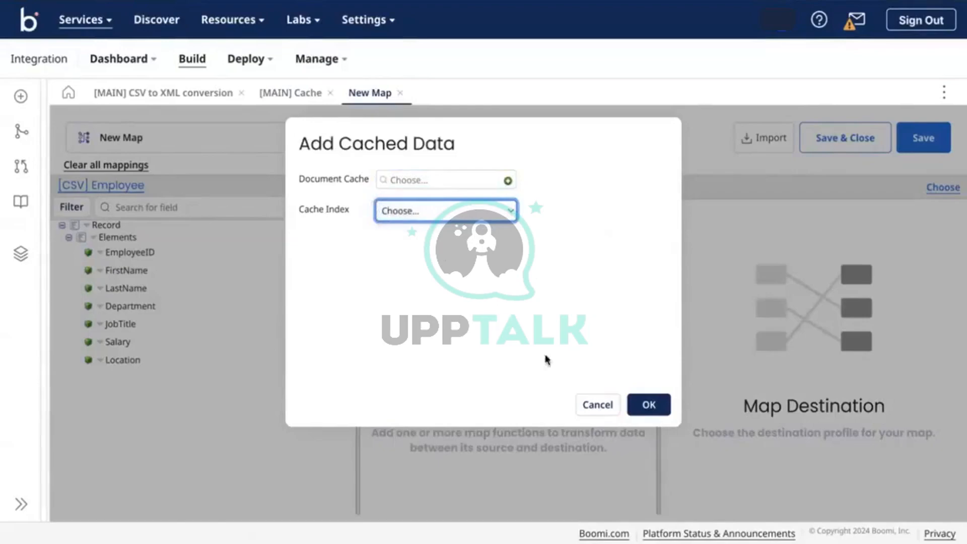
left_click(597, 405)
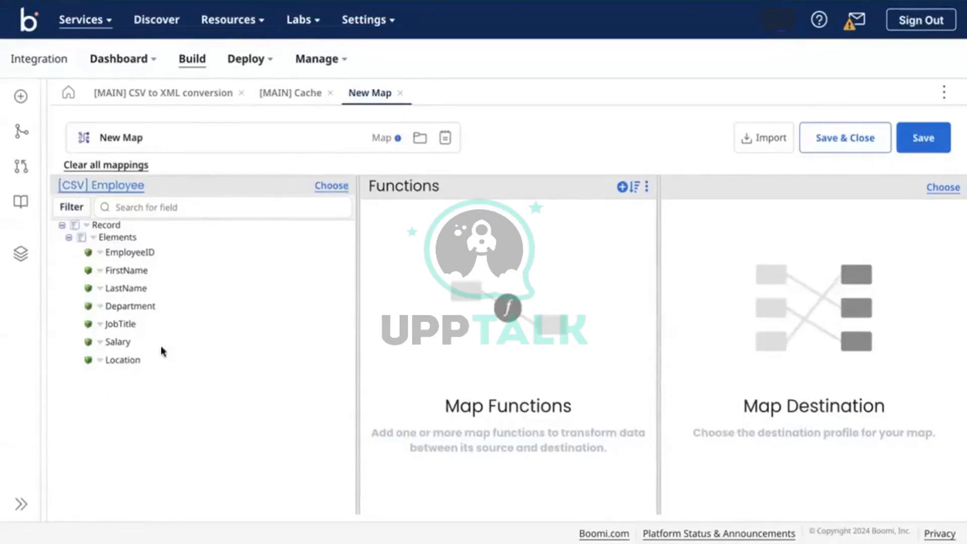
Discard the unsaved New Map and dismiss the map step settings
left_click(400, 93)
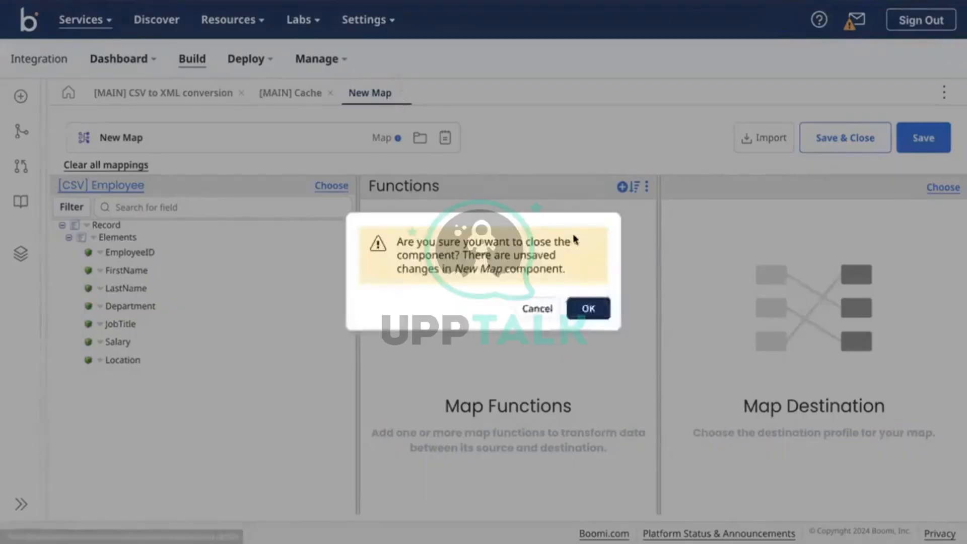
left_click(586, 309)
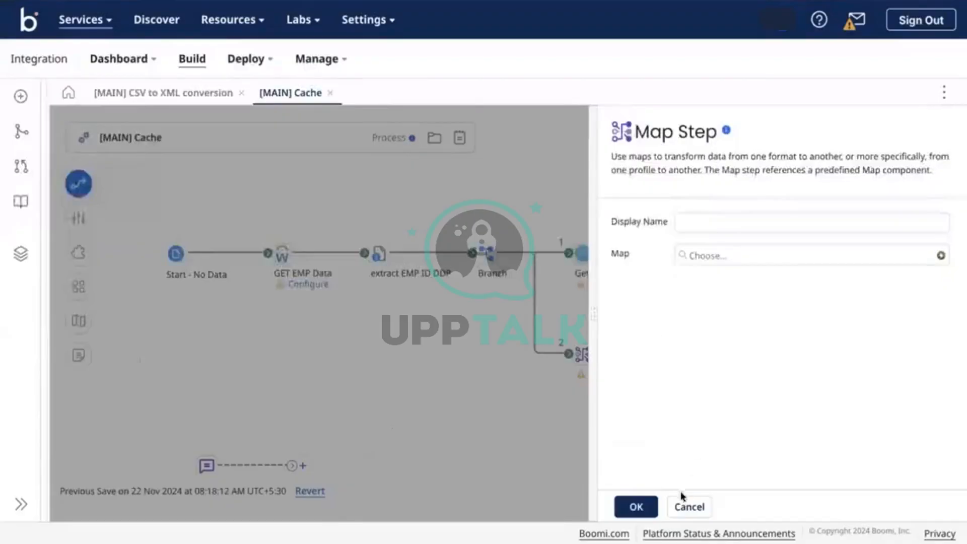
left_click(687, 505)
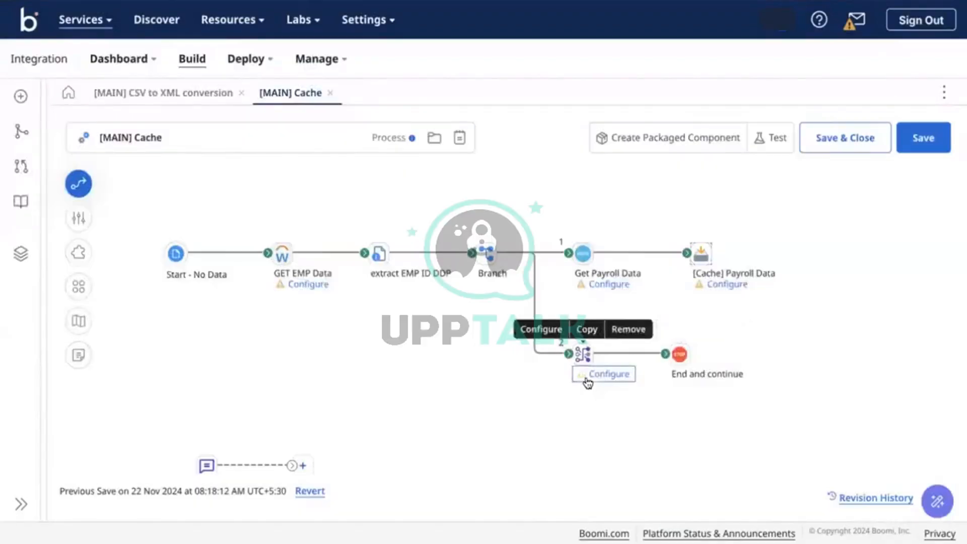
Detach links into extract EMP ID DDP and branch 2, connect GET EMP Data to the Map step, realign shapes
mouse_move(676, 355)
left_click_drag(676, 356, 709, 354)
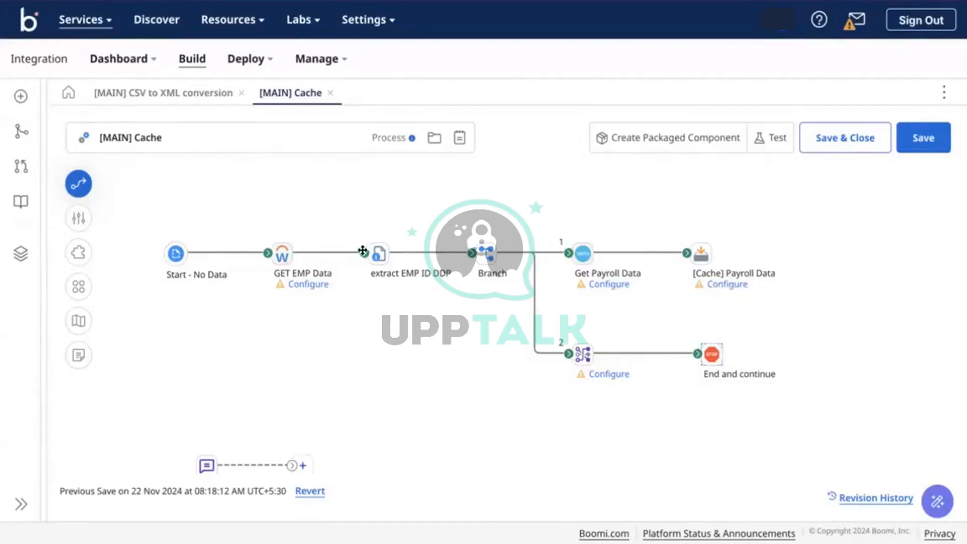
left_click_drag(363, 250, 522, 441)
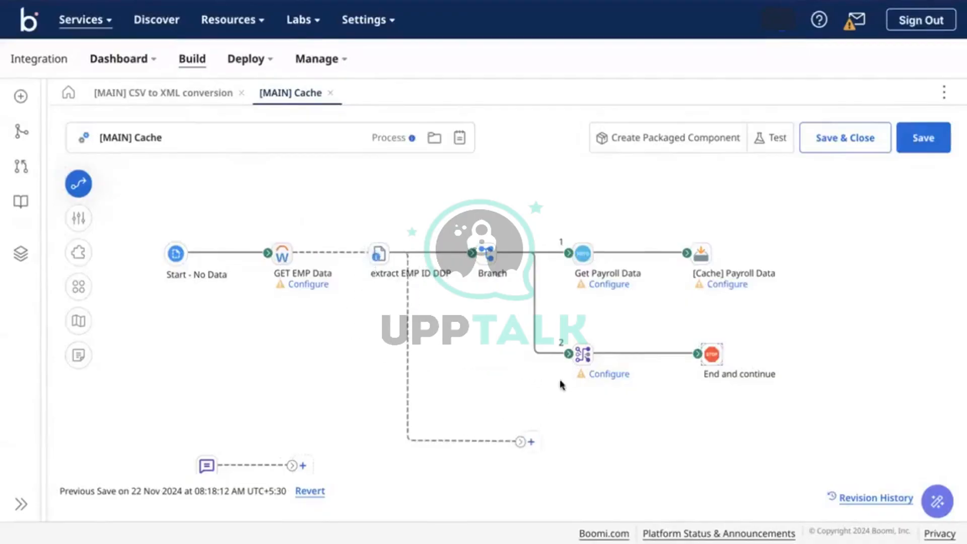
left_click_drag(568, 353, 564, 304)
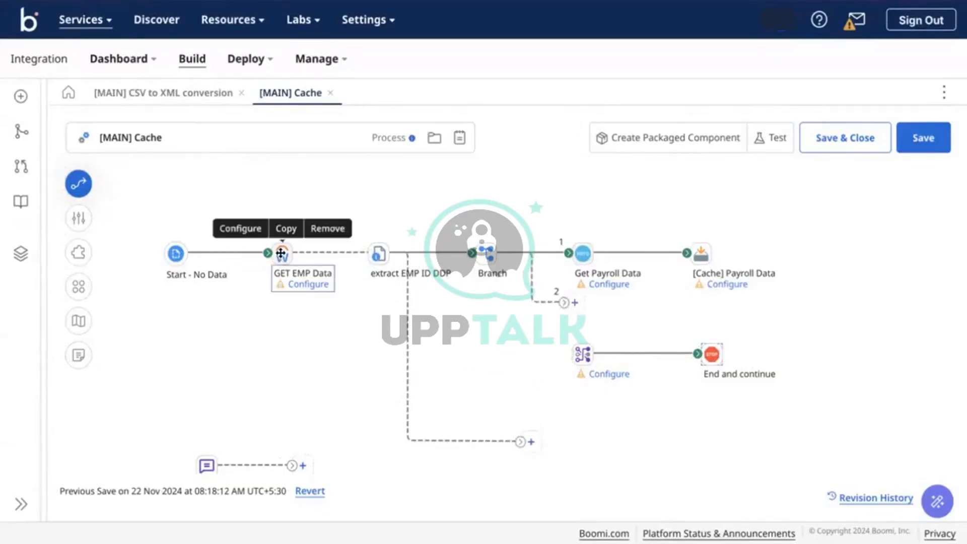
left_click_drag(281, 253, 291, 278)
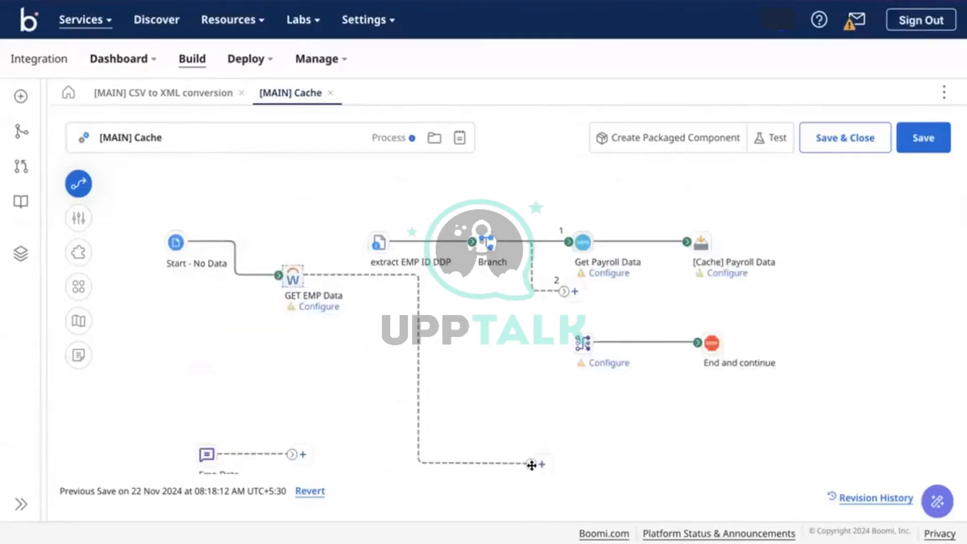
left_click_drag(535, 461, 578, 342)
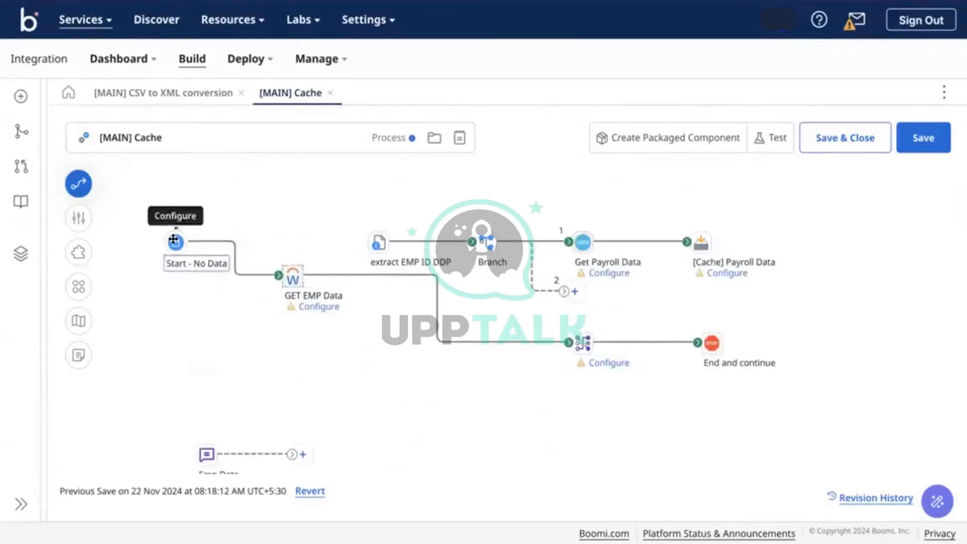
left_click_drag(176, 242, 139, 272)
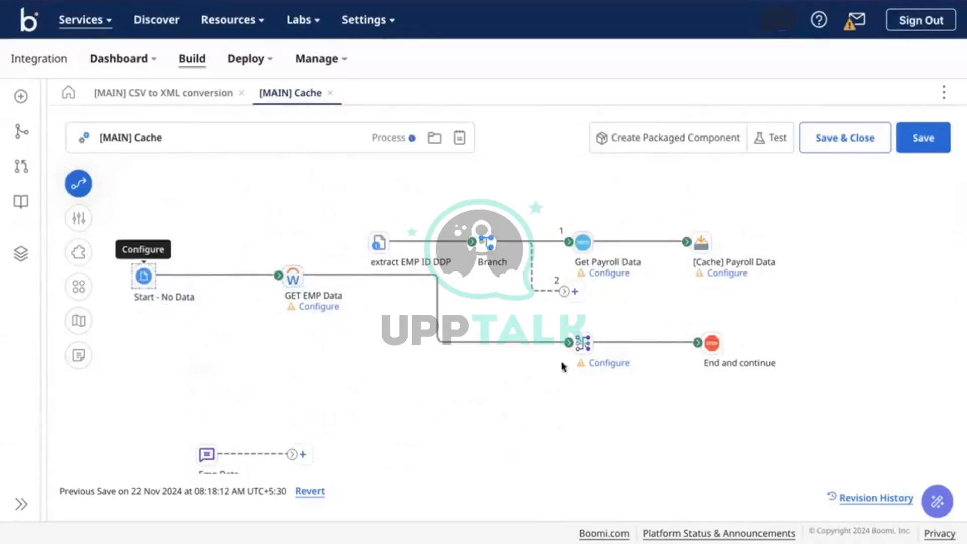
Create a blank New Map and try a Connector Call function using Xero Payroll UK, closing without adding
left_click(584, 350)
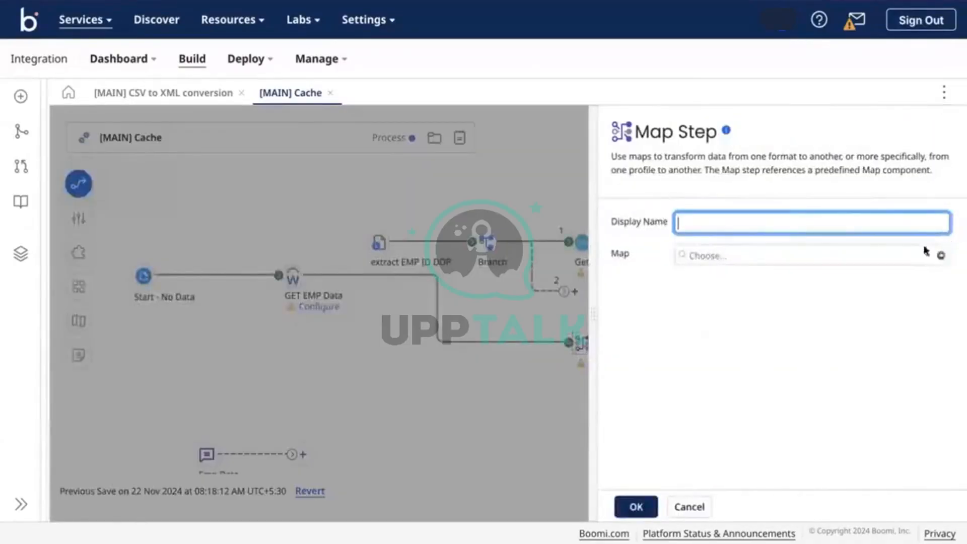
left_click(940, 255)
left_click(623, 187)
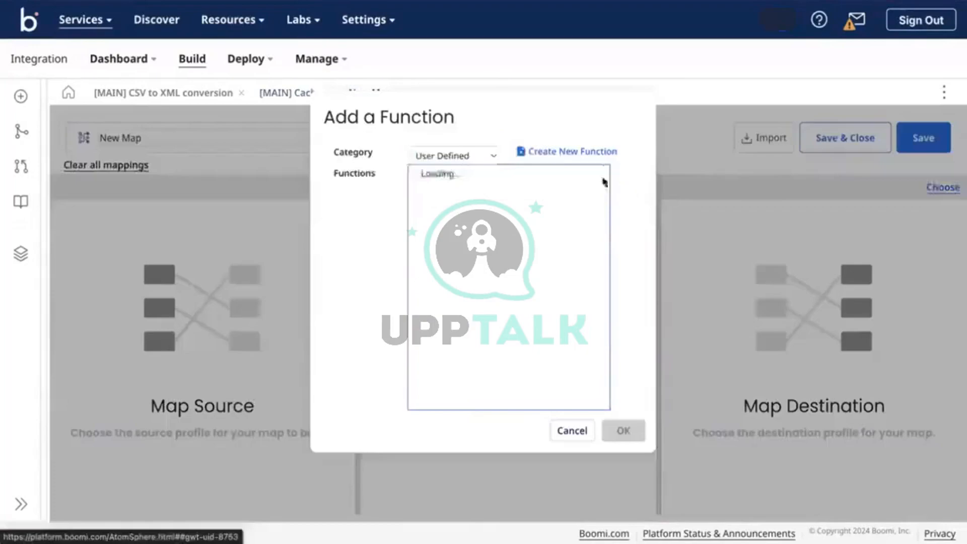
left_click(474, 154)
left_click(443, 32)
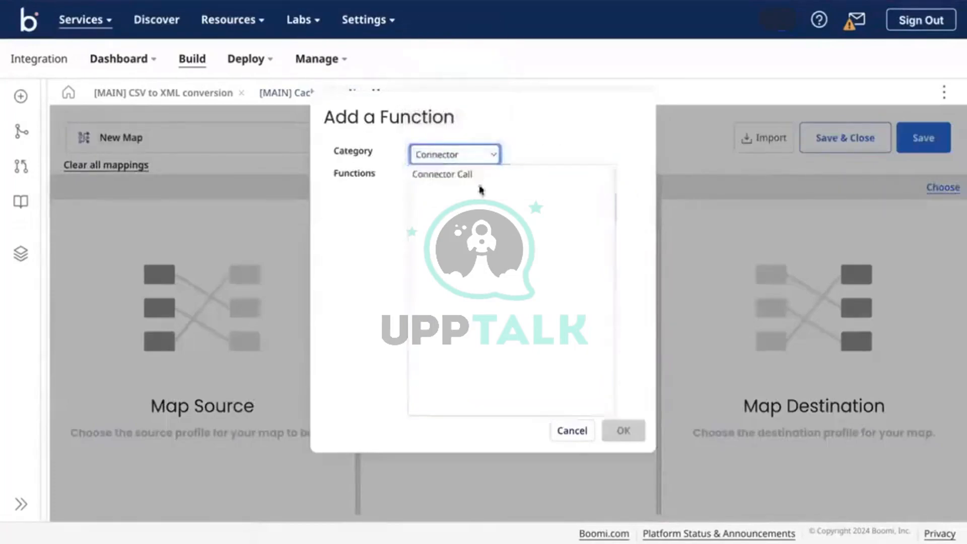
left_click(463, 175)
left_click(623, 431)
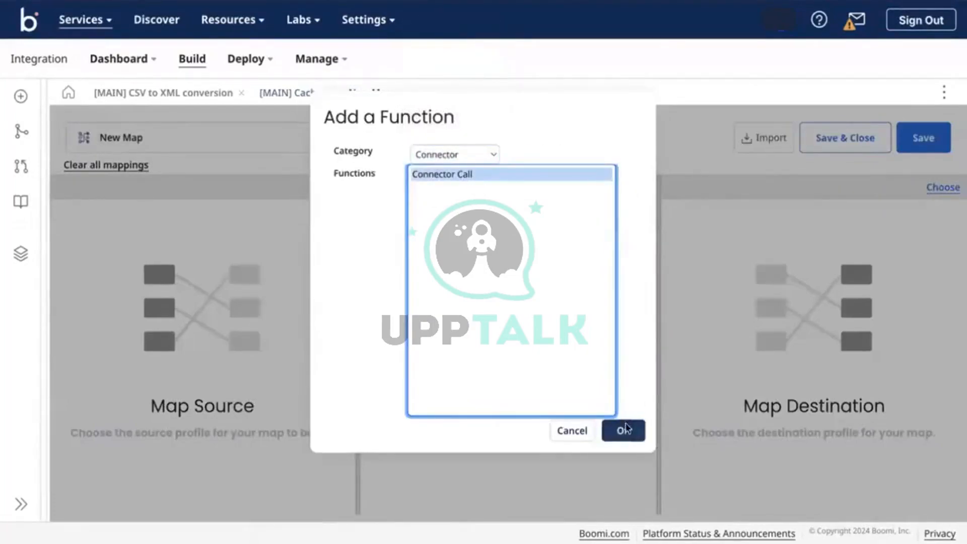
left_click(524, 165)
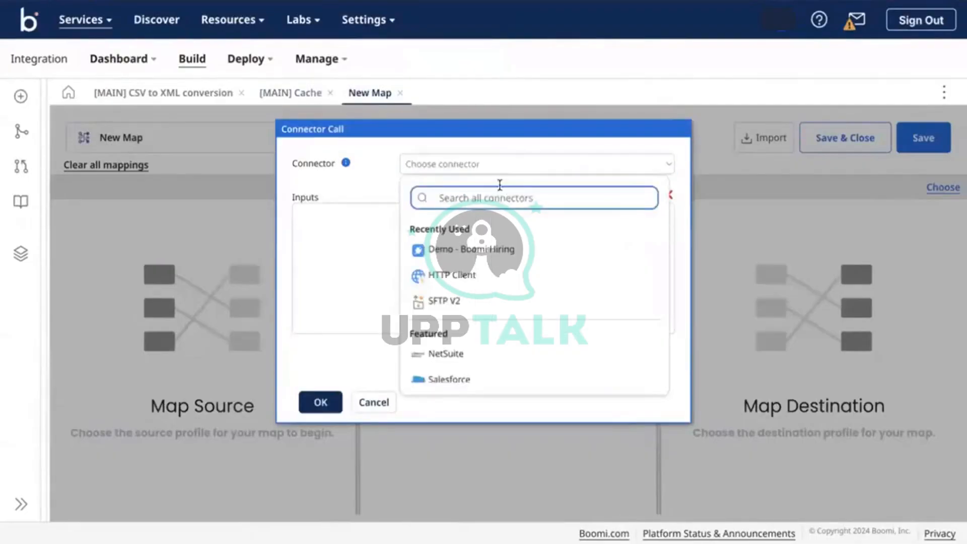
type("xer")
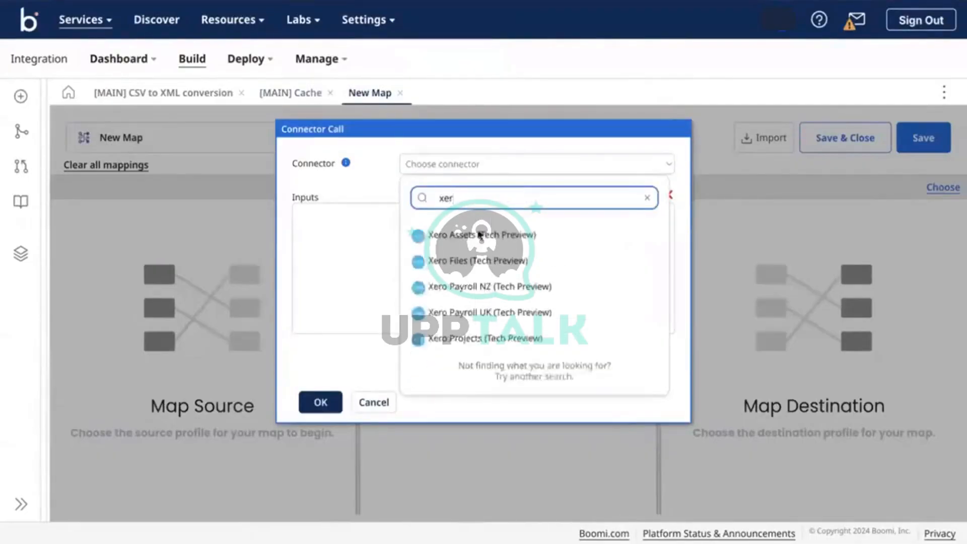
left_click(467, 314)
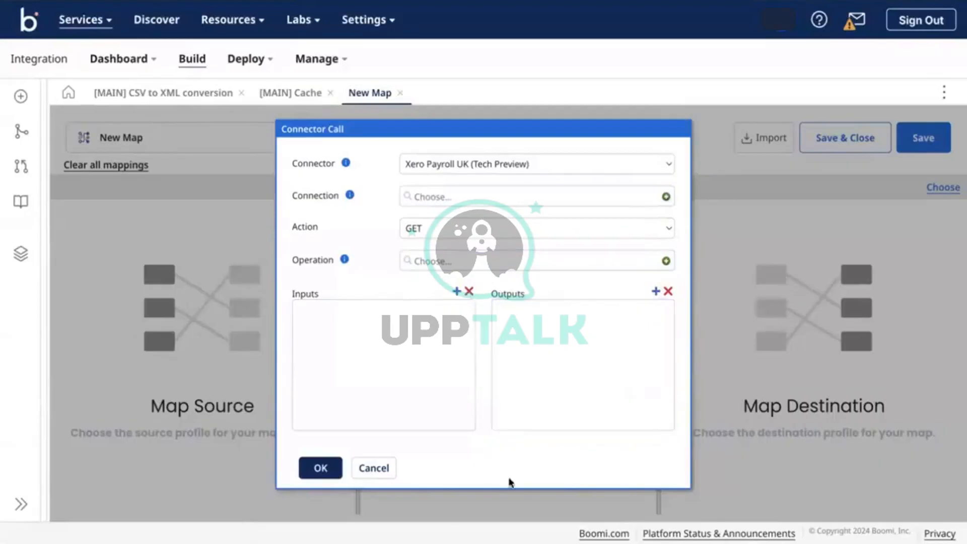
left_click(370, 465)
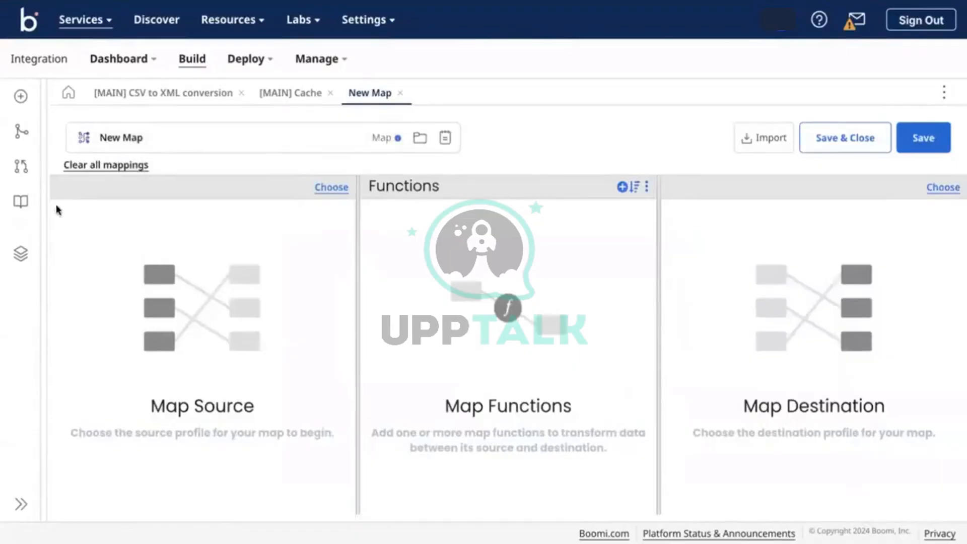
Retry the Connector Call function, cancel it, and return to the [MAIN] Cache process
left_click(622, 187)
left_click(451, 151)
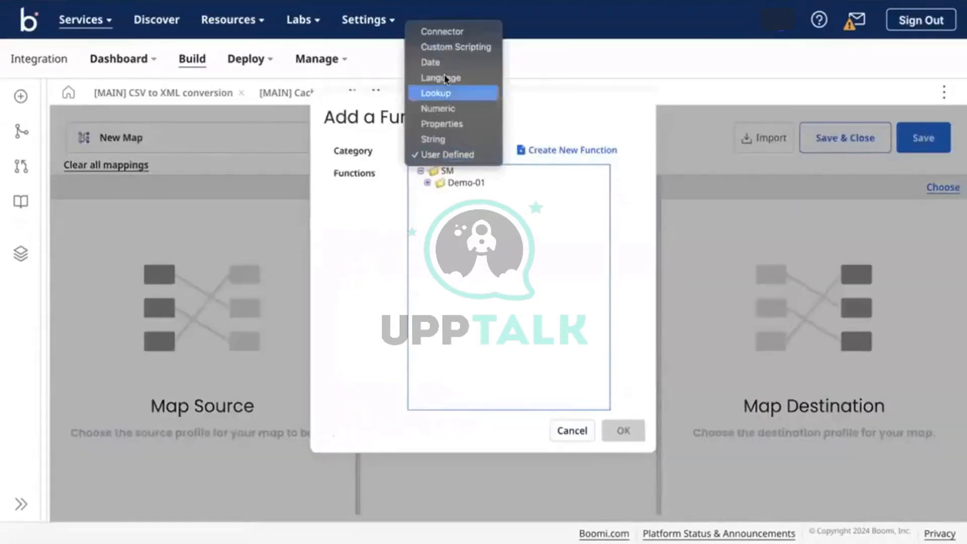
left_click(429, 32)
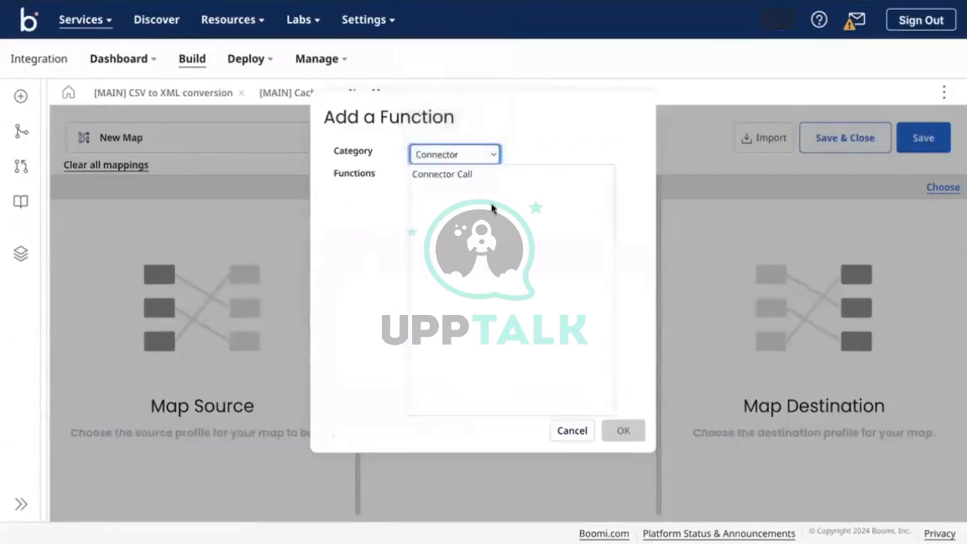
left_click(463, 175)
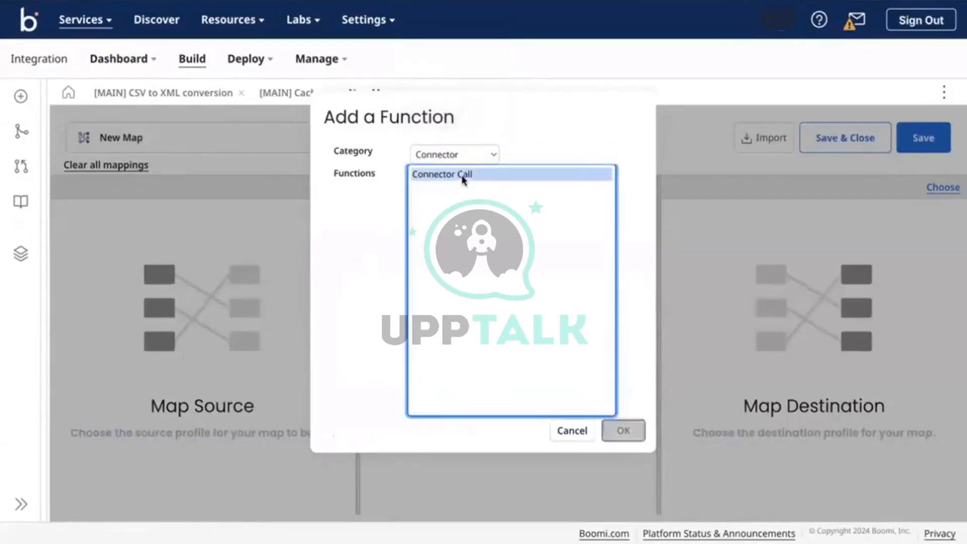
left_click(582, 437)
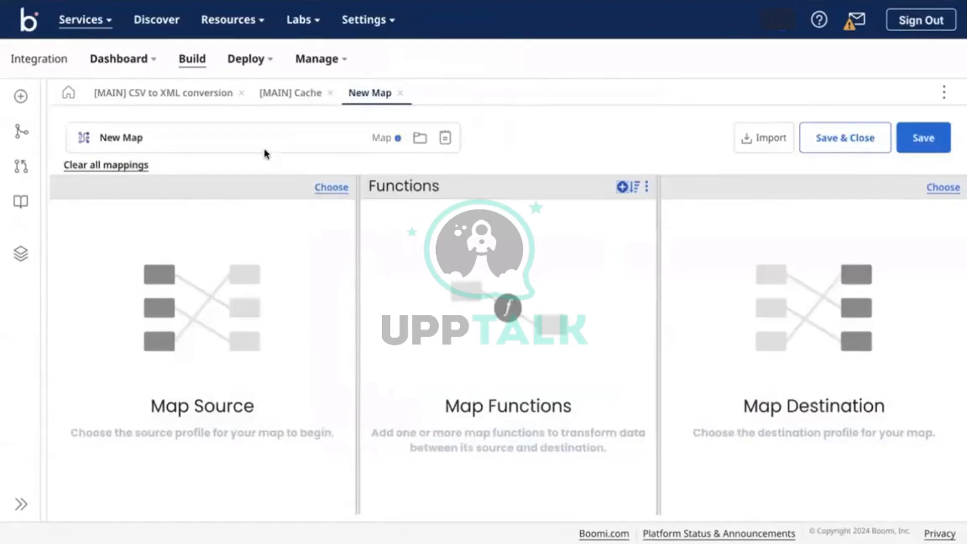
left_click(290, 93)
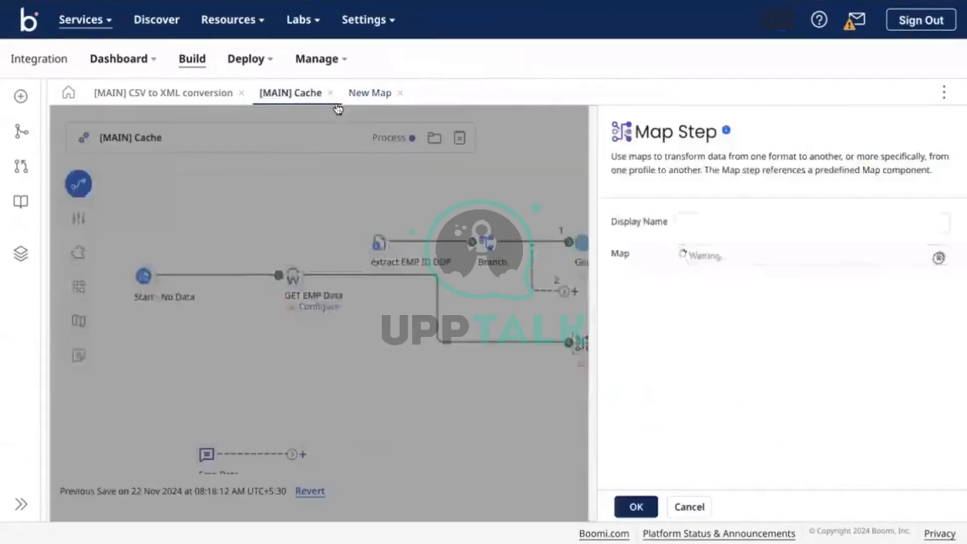
Dismiss the Map Step panel, connect GET EMP Data to extract EMP ID DDP, and line up Start and GET EMP Data
left_click(695, 506)
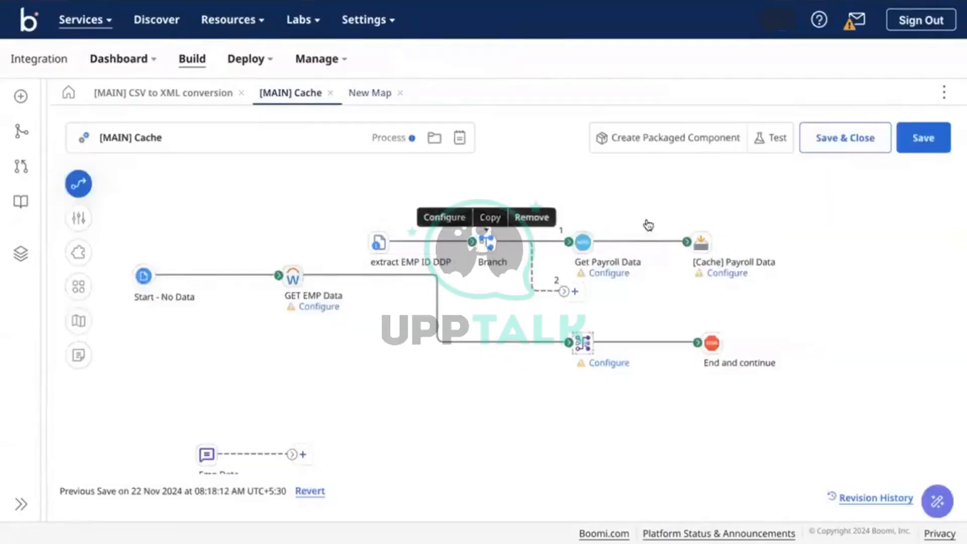
mouse_move(584, 342)
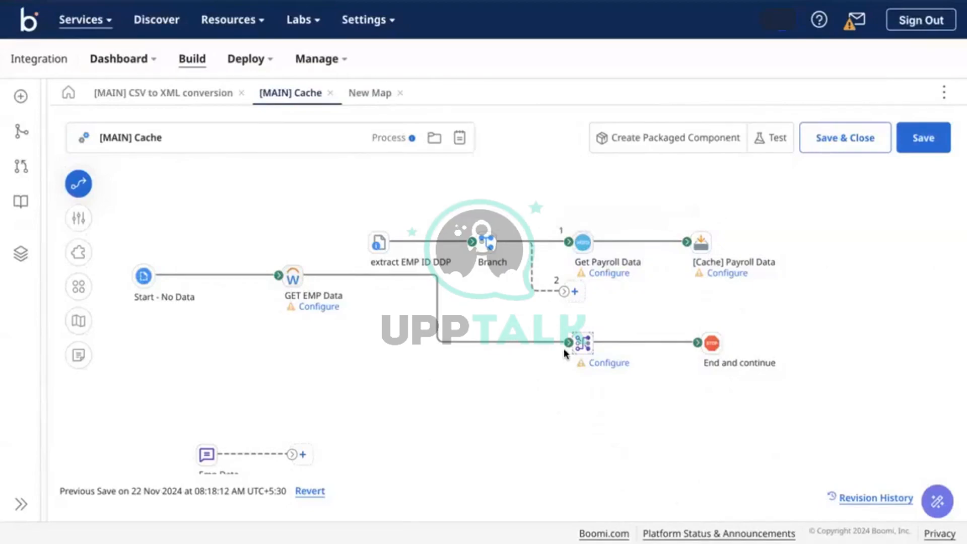
left_click_drag(567, 343, 380, 247)
mouse_move(300, 271)
left_click_drag(300, 272, 288, 238)
left_click_drag(147, 265, 146, 232)
Reconnect Branch path 2 to the Map shape, then open the extract EMP ID DDP step's settings
left_click_drag(569, 295, 574, 345)
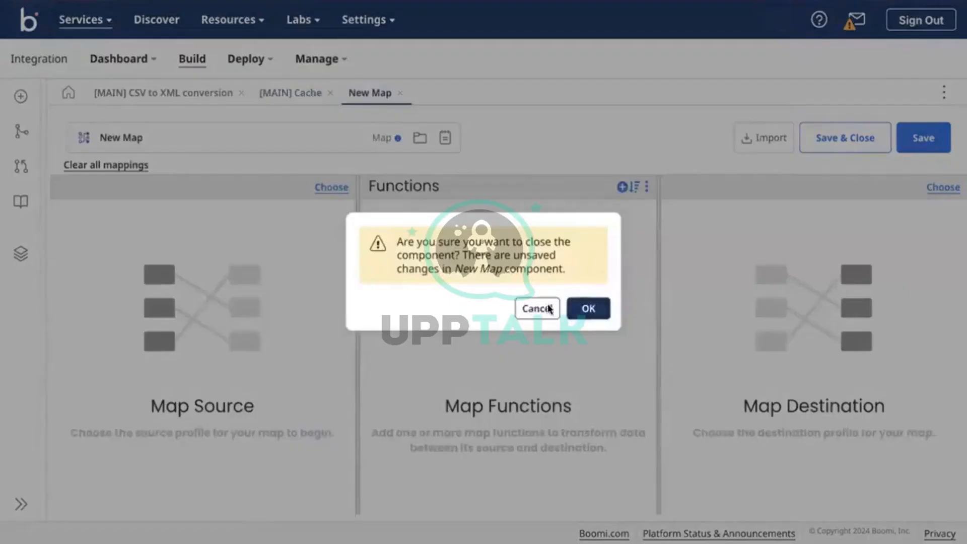
left_click(549, 310)
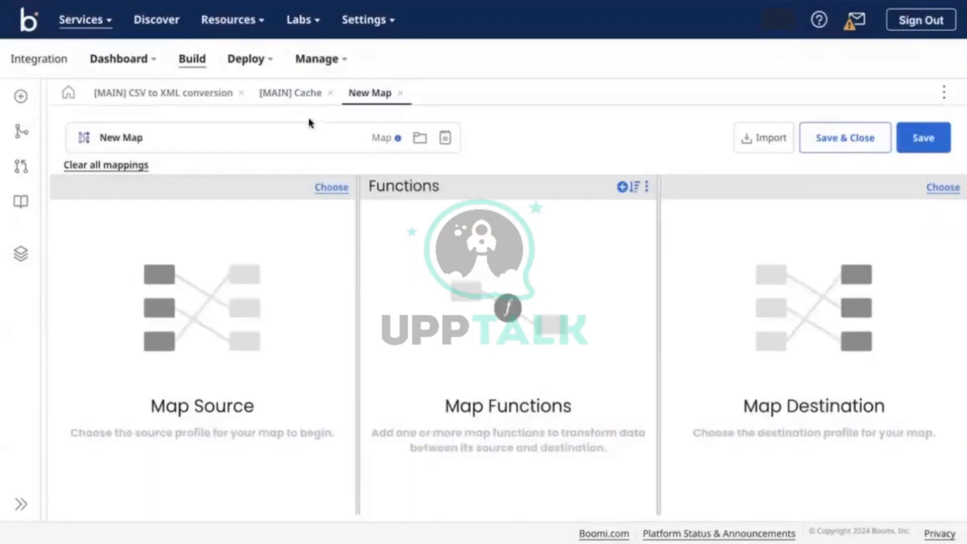
left_click(282, 102)
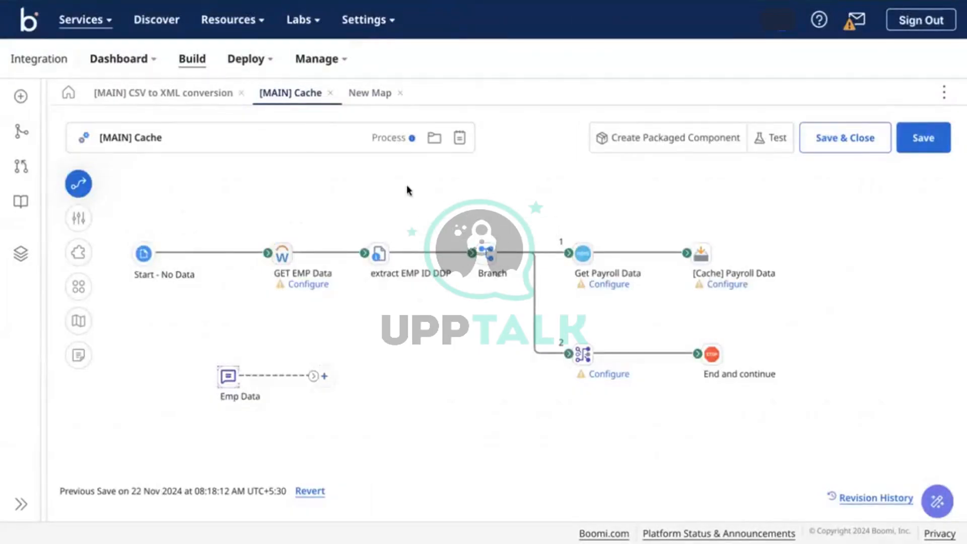
mouse_move(283, 257)
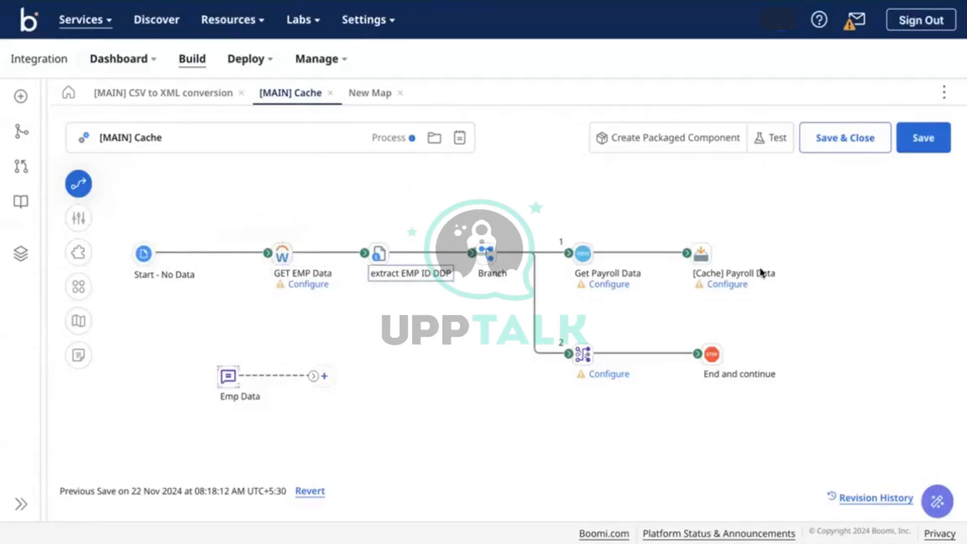
mouse_move(721, 262)
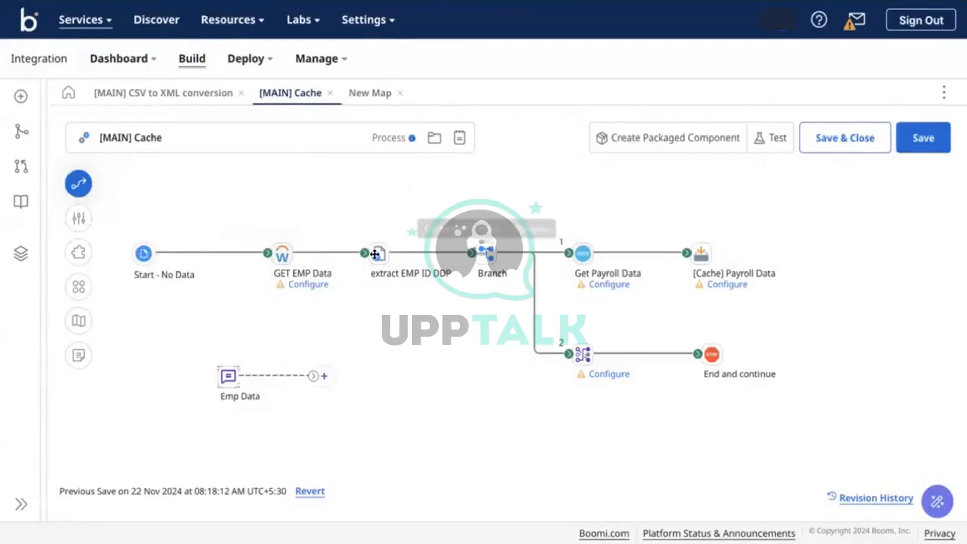
left_click(402, 265)
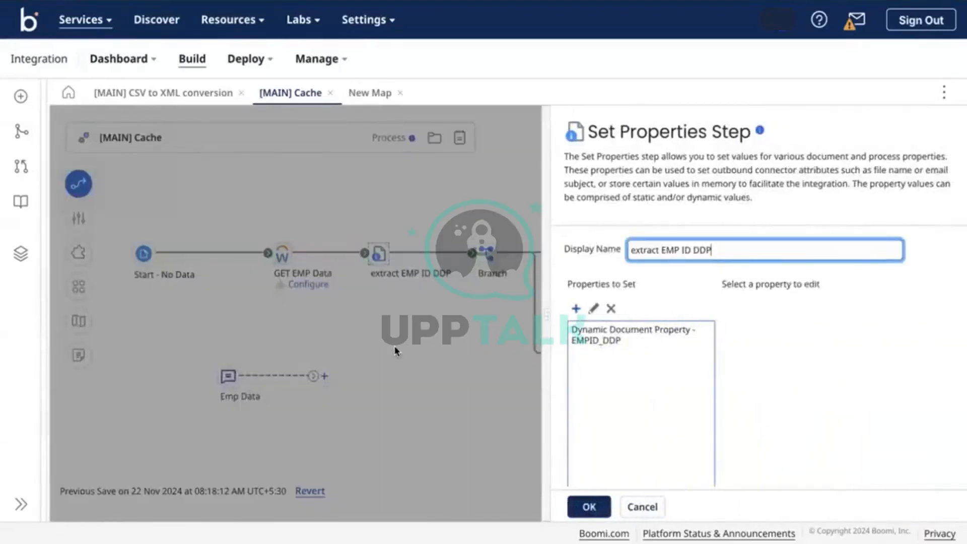
key("Escape")
left_click(380, 254)
left_click(398, 215)
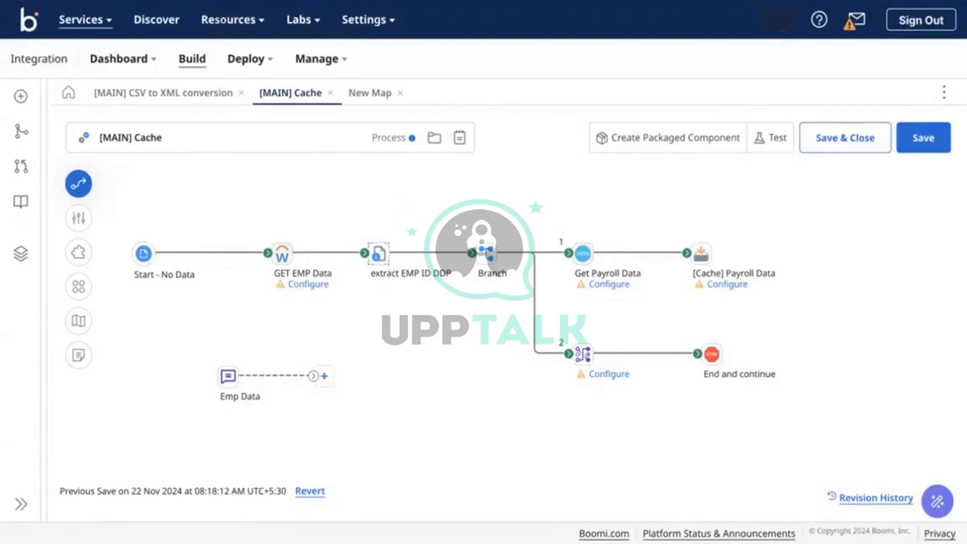
left_click(262, 1)
Type 'EMP_ID_DDP -> DocumentID' on a new line below the Target line
left_click(575, 367)
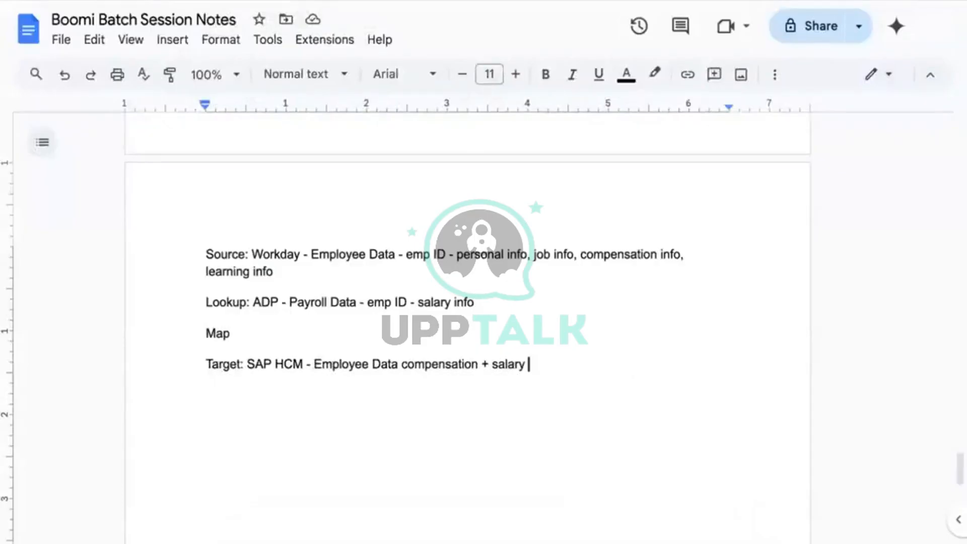
key("Return")
key("Return")
type("EMP ID")
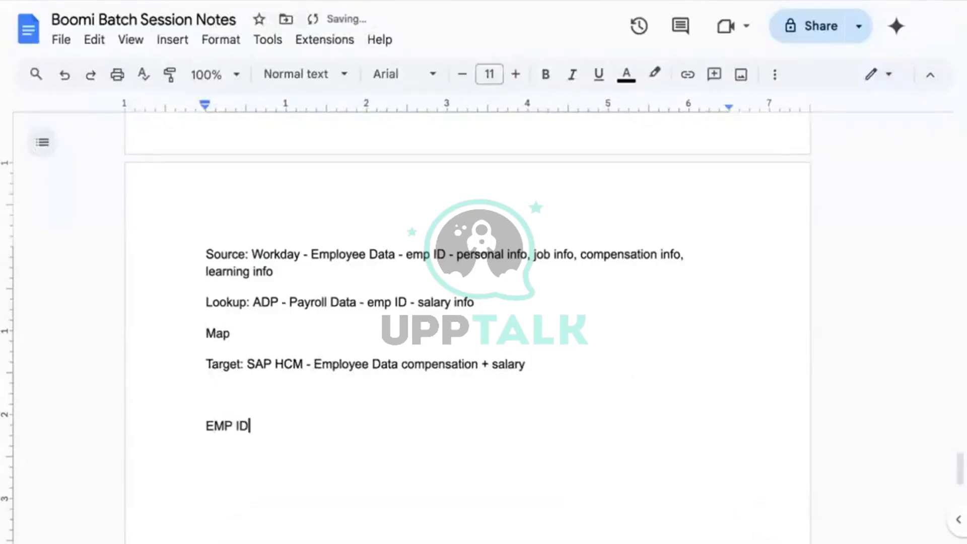
type(" DDP")
key("Left")
key("BackSpace")
type("_")
key("Left")
key("Left")
key("Left")
key("BackSpace")
type("_")
key("Right")
key("Right")
key("Right")
key("Right")
key("Right")
key("Right")
type("-")
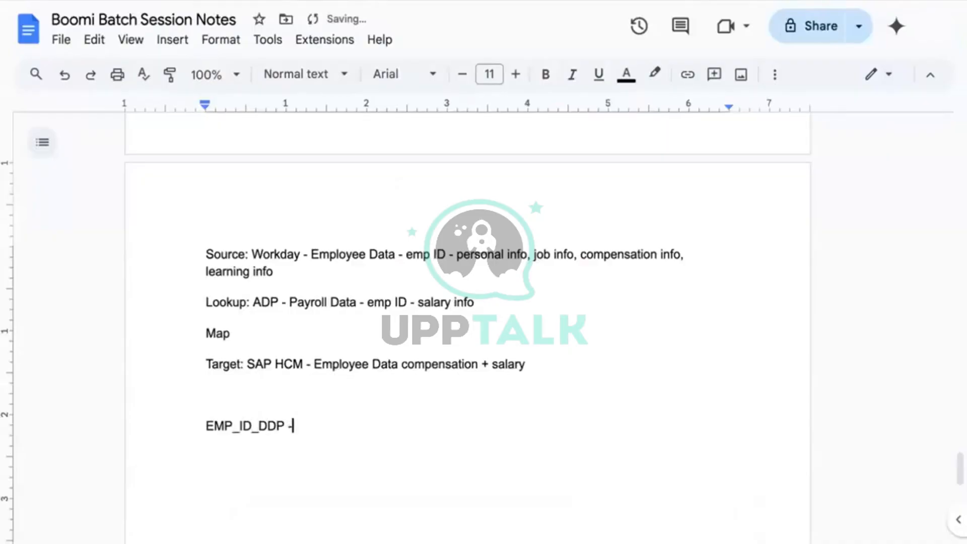
type("> Doc")
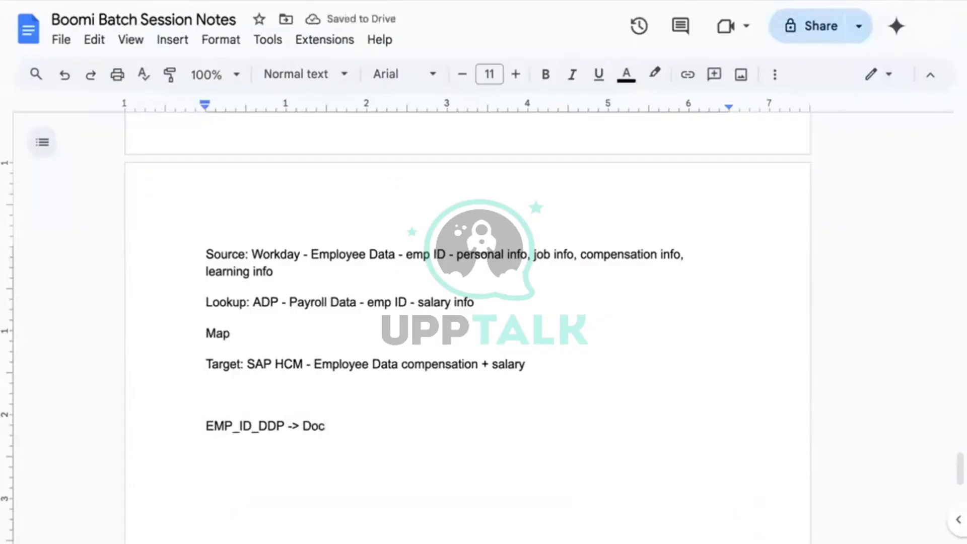
type("umentID")
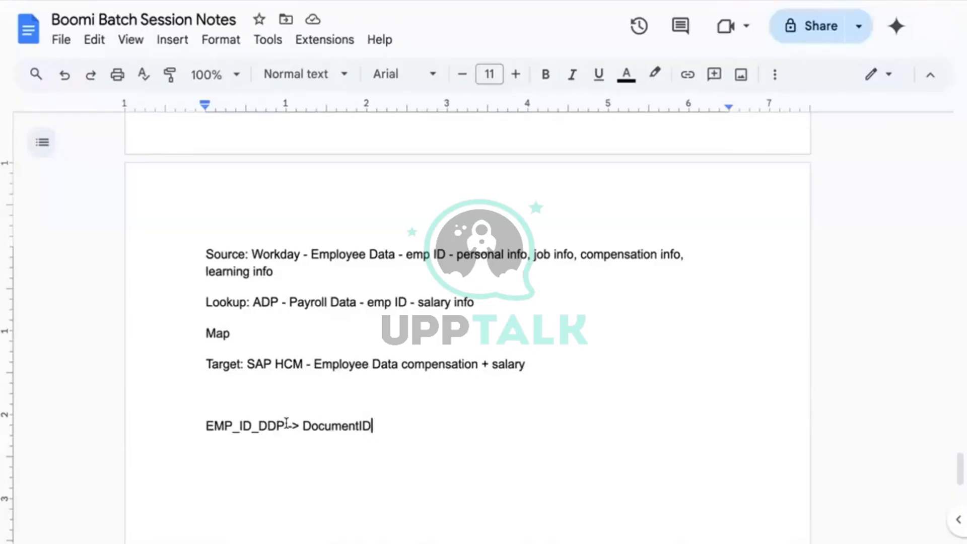
Complete the line as 'EMP_ID_DDP -> DocumentID 1' and select it for copying
left_click_drag(345, 429, 381, 425)
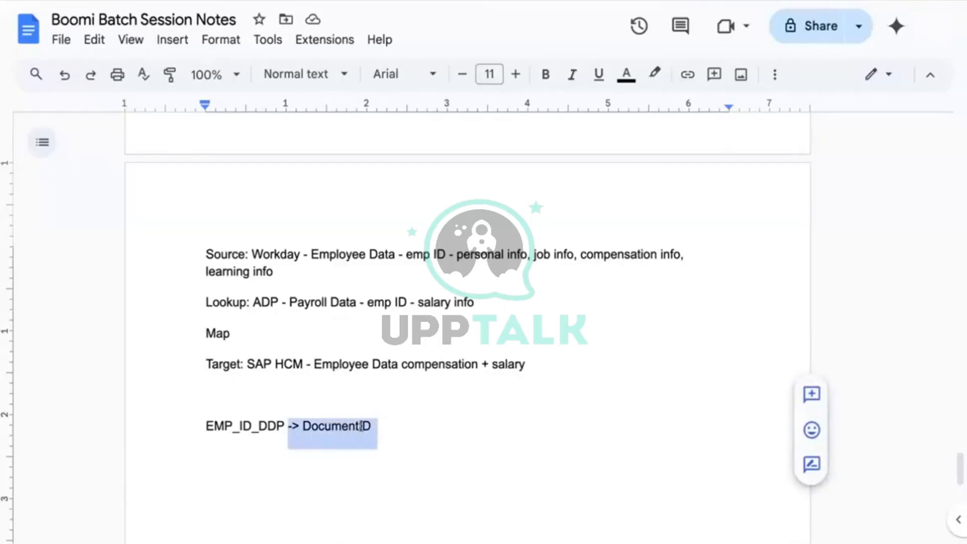
left_click(267, 426)
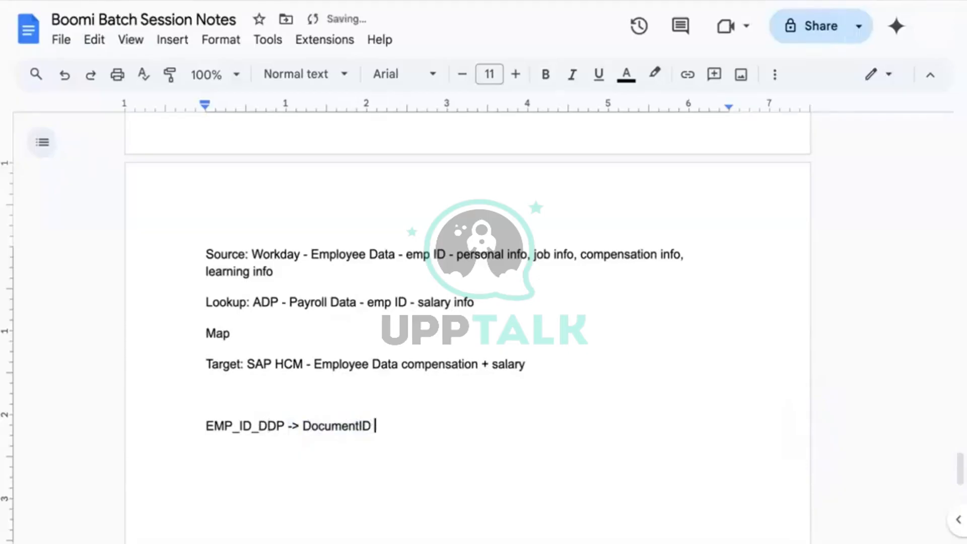
type("1")
key("Return")
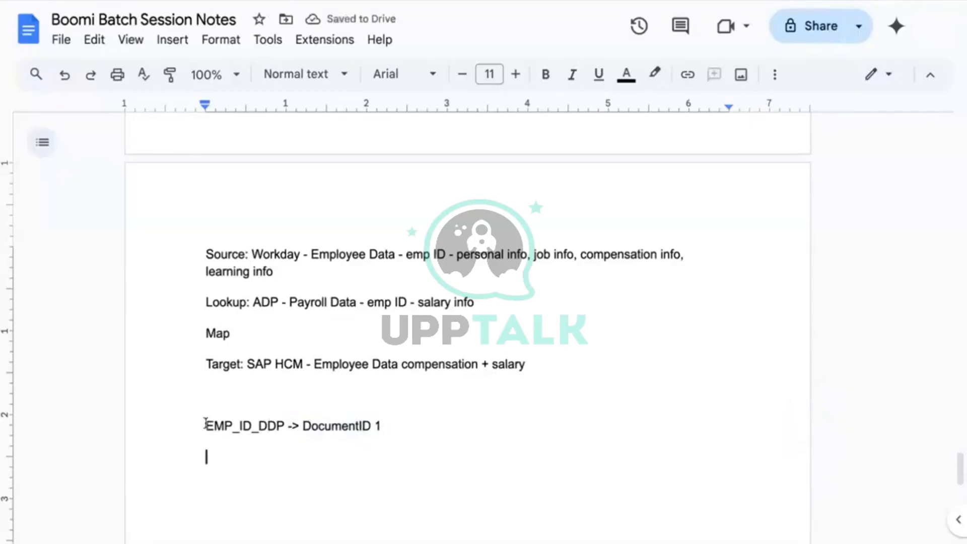
left_click_drag(205, 425, 387, 426)
key("ctrl+c")
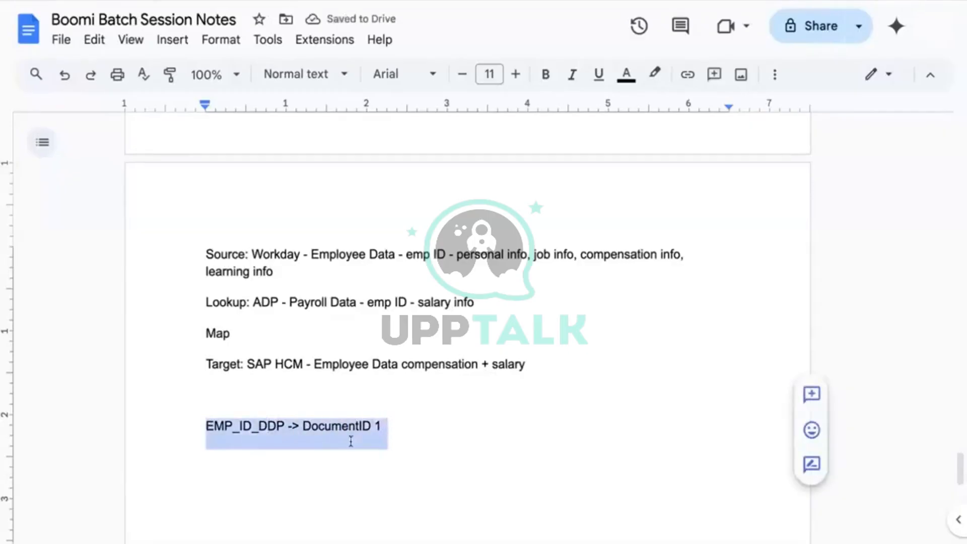
left_click(324, 455)
Paste a copy of the note line and change its ending to 'DocumentID 2'
key("ctrl+v")
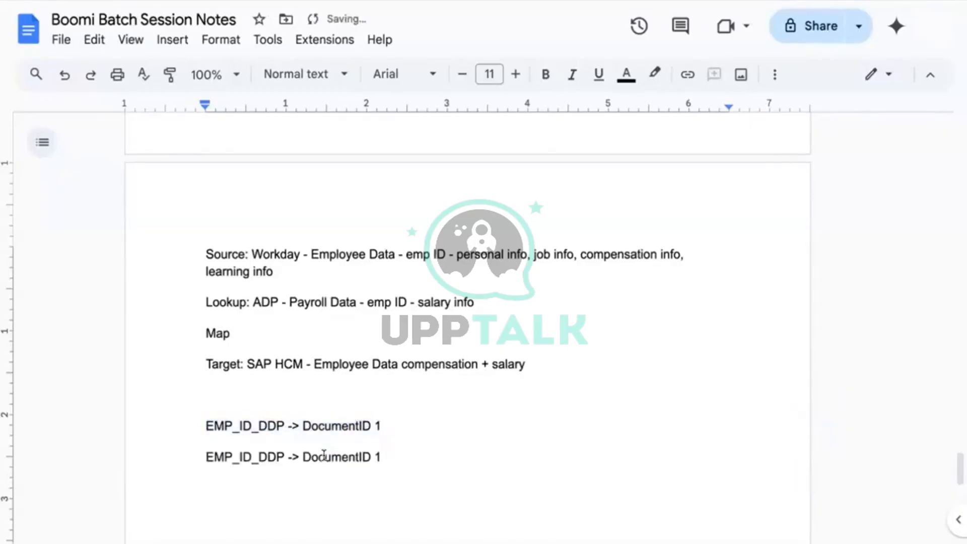
key("BackSpace")
key("BackSpace")
type("2")
scroll(399, 413, "down", 2)
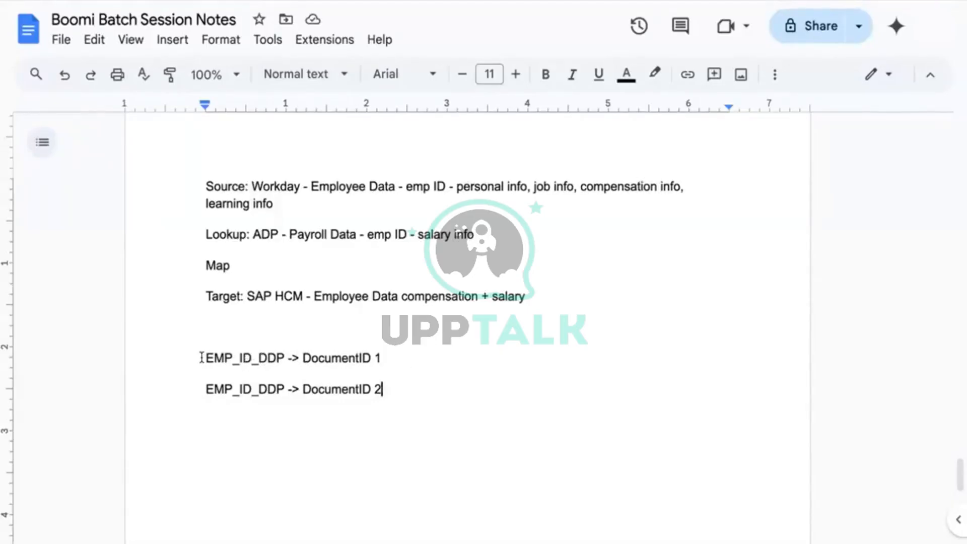
Return to the Boomi [MAIN] Cache process tab
left_click_drag(201, 358, 328, 358)
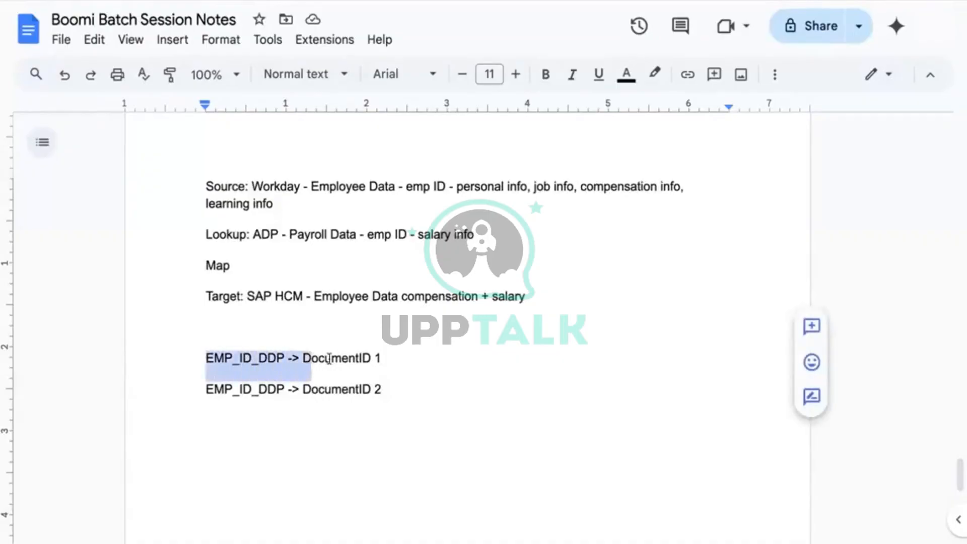
left_click(213, 326)
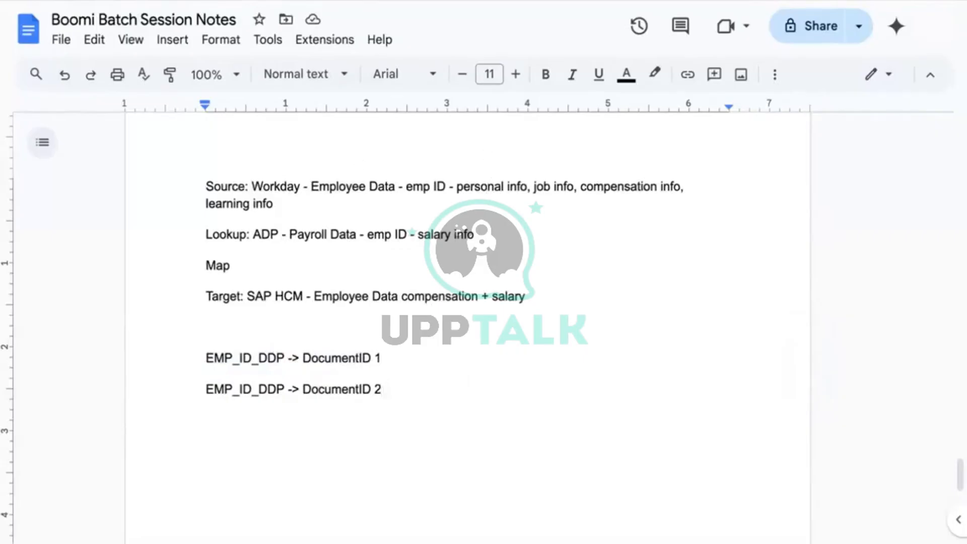
left_click(322, 1)
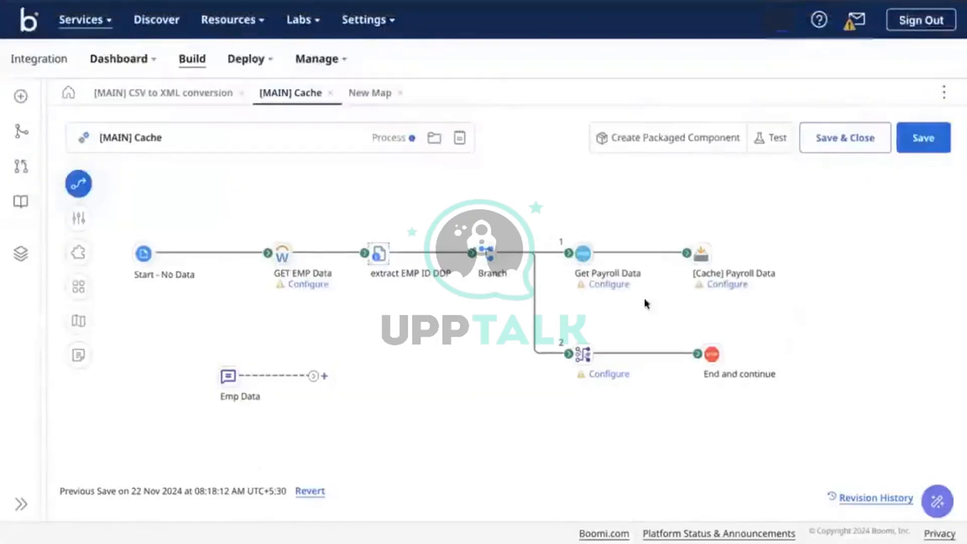
Check the Get Payroll Data step settings and glance at the session notes
mouse_move(613, 274)
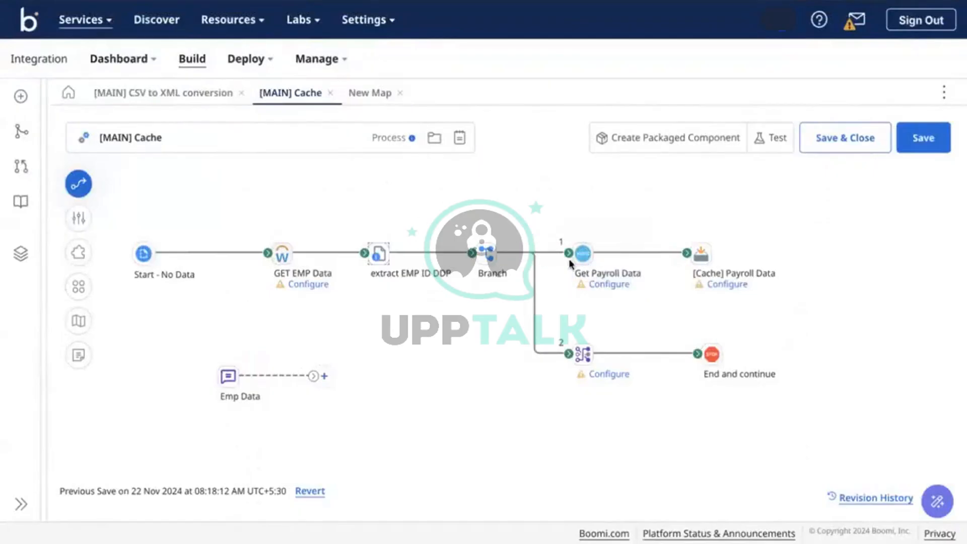
mouse_move(394, 263)
left_click(582, 254)
key("Return")
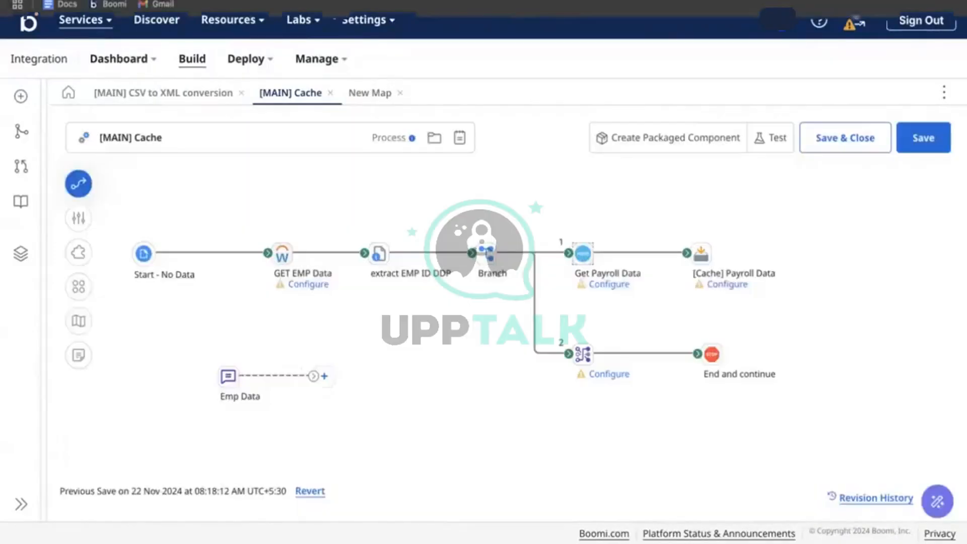
left_click(352, 2)
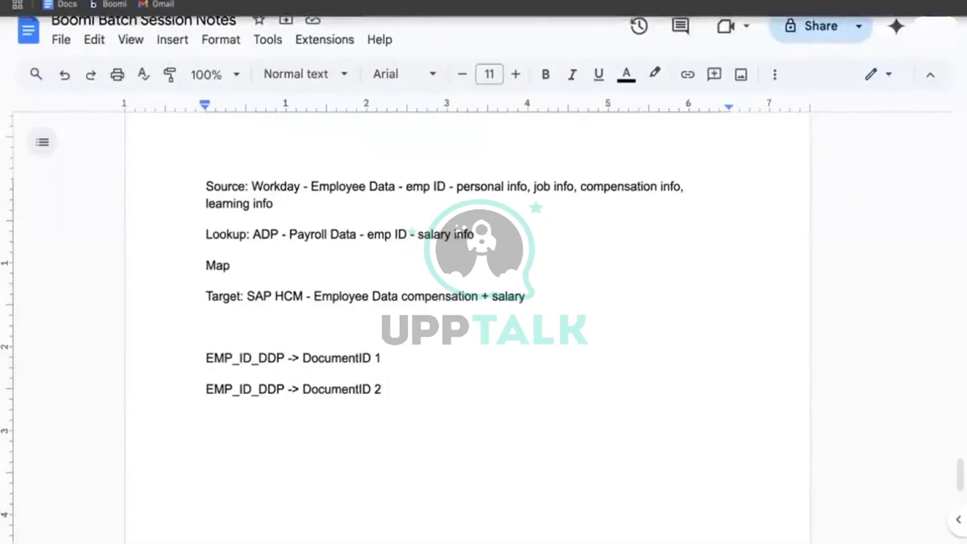
left_click(302, 1)
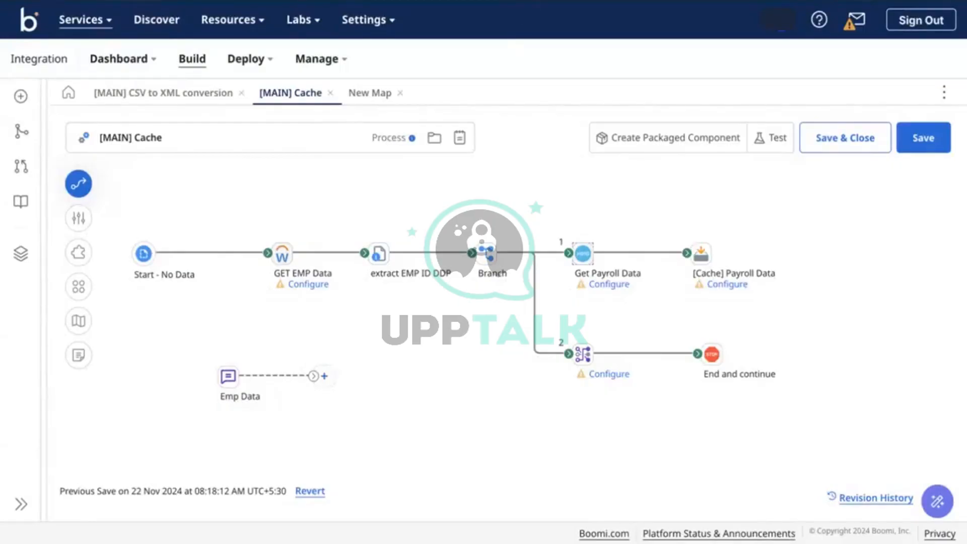
Open the Add to Cache Step panel for [Cache] Payroll Data, still without a document cache
left_click(610, 274)
left_click(510, 316)
left_click(606, 264)
left_click(579, 223)
left_click(703, 258)
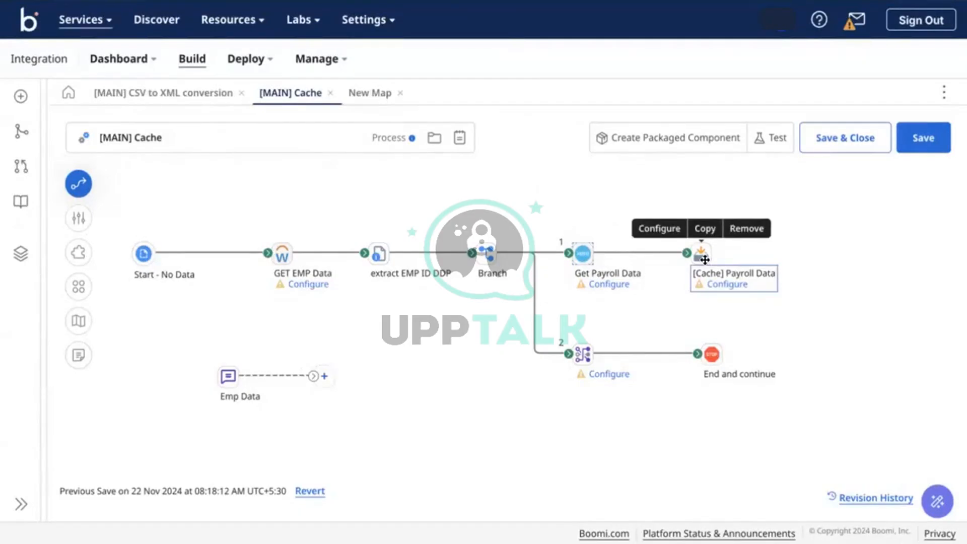
left_click(606, 277)
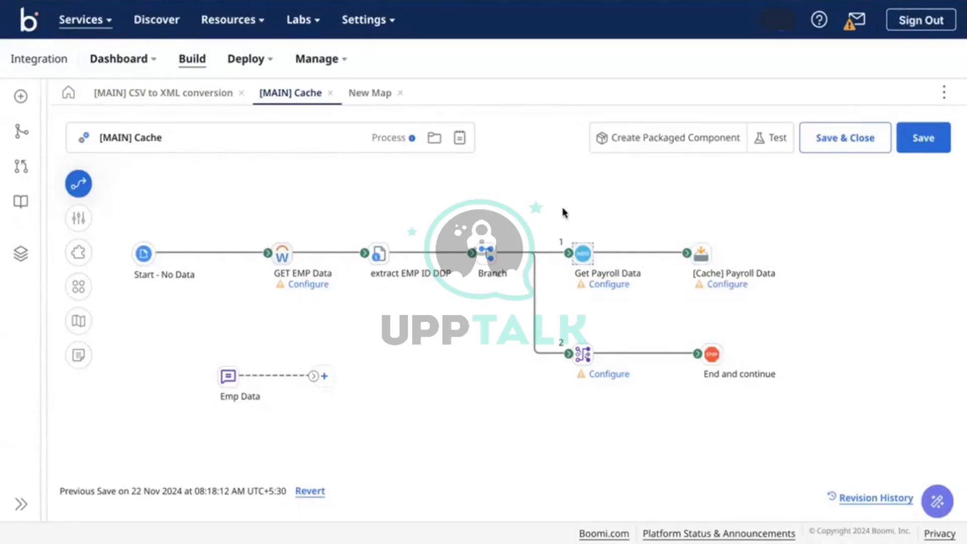
left_click(700, 253)
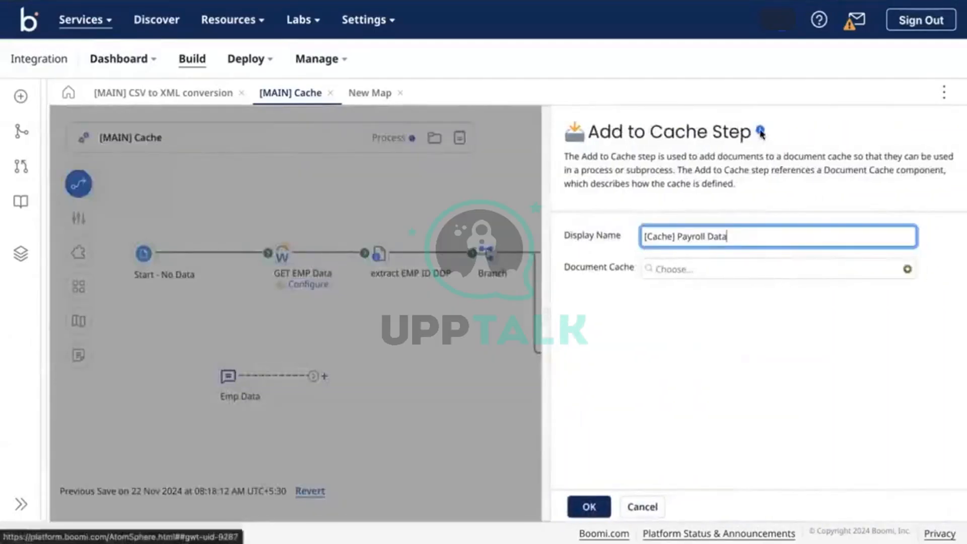
Read the Add to Cache step documentation from the info icon, then open a new tab
left_click(760, 129)
left_click(813, 139)
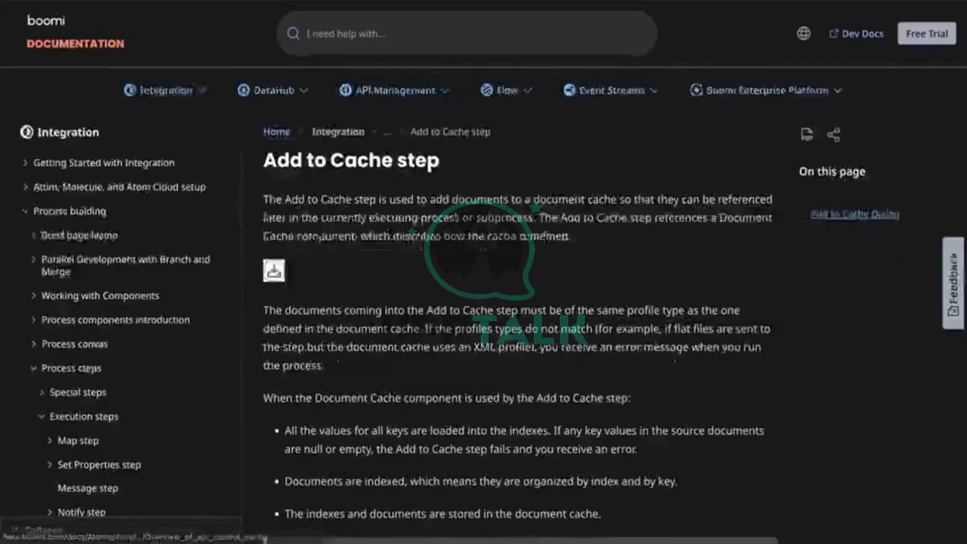
scroll(409, 285, "down", 3)
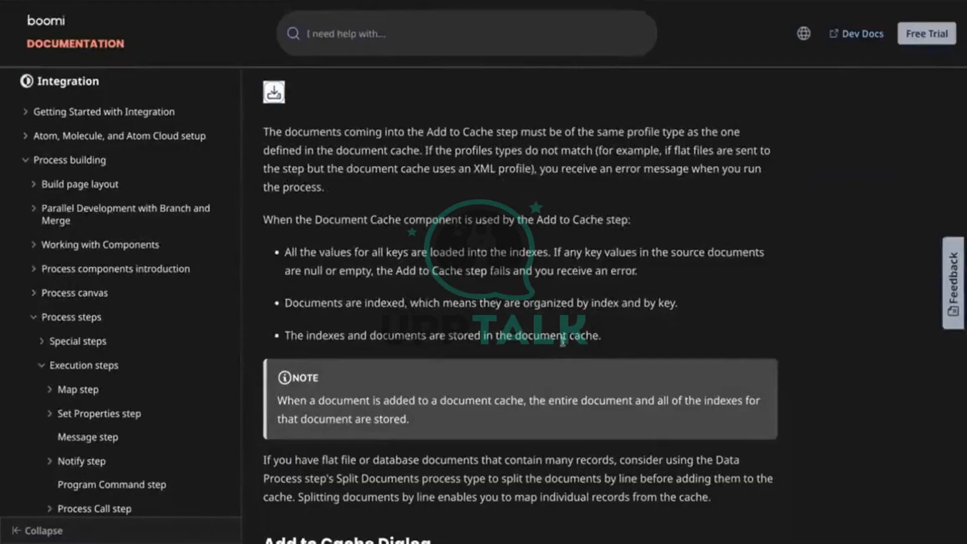
scroll(565, 340, "down", 5)
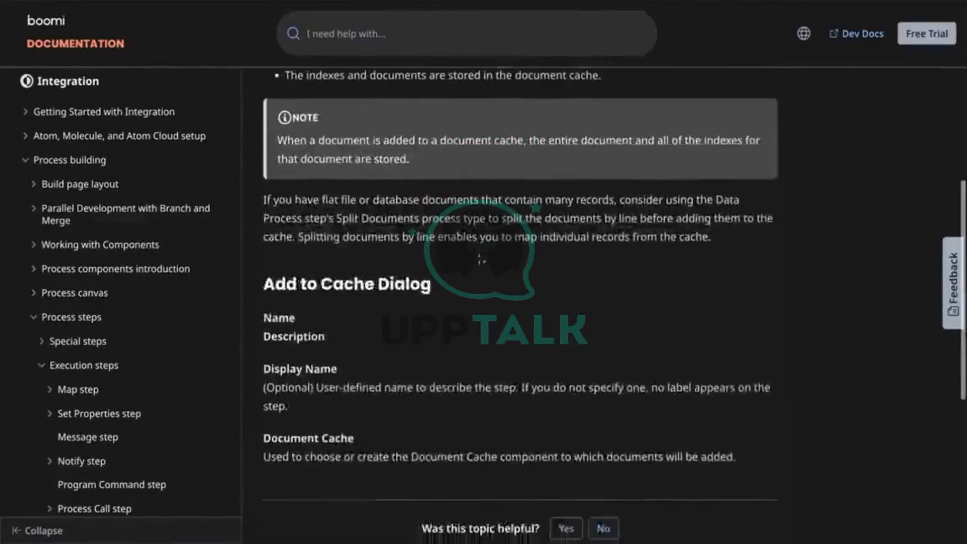
scroll(461, 258, "down", 5)
scroll(461, 257, "up", 13)
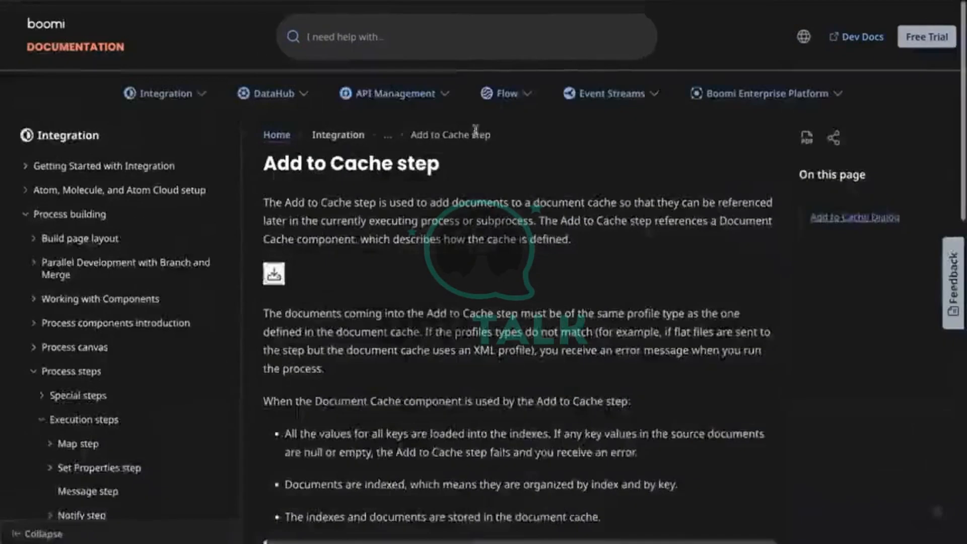
key("ctrl+t")
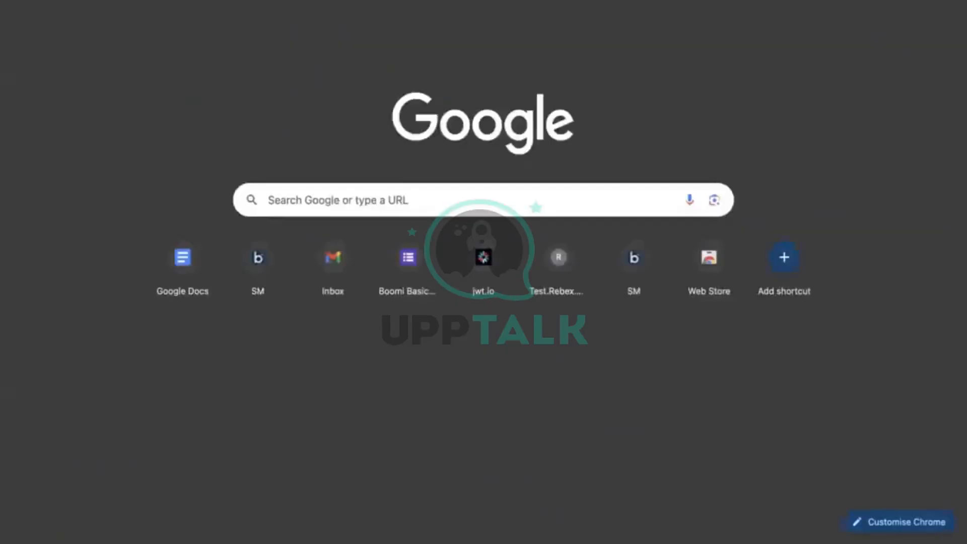
Search Google for 'boomi cache size' and close the History side panel
type("boomi cache")
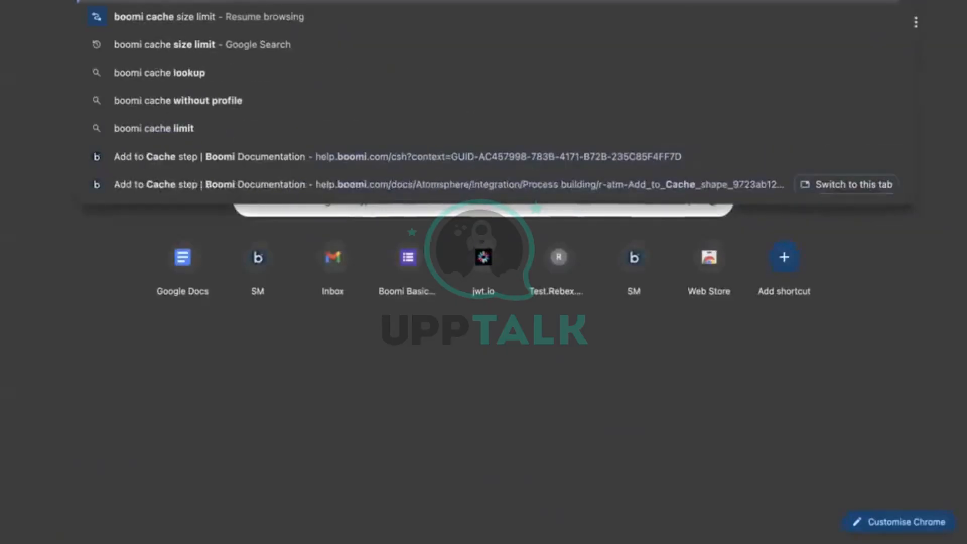
key("Return")
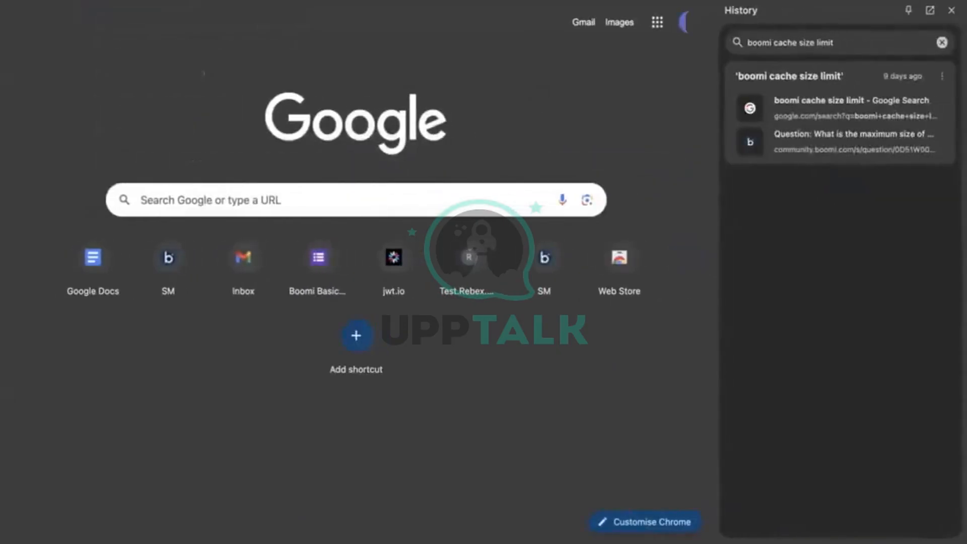
key("ctrl+l")
type("boomi ca")
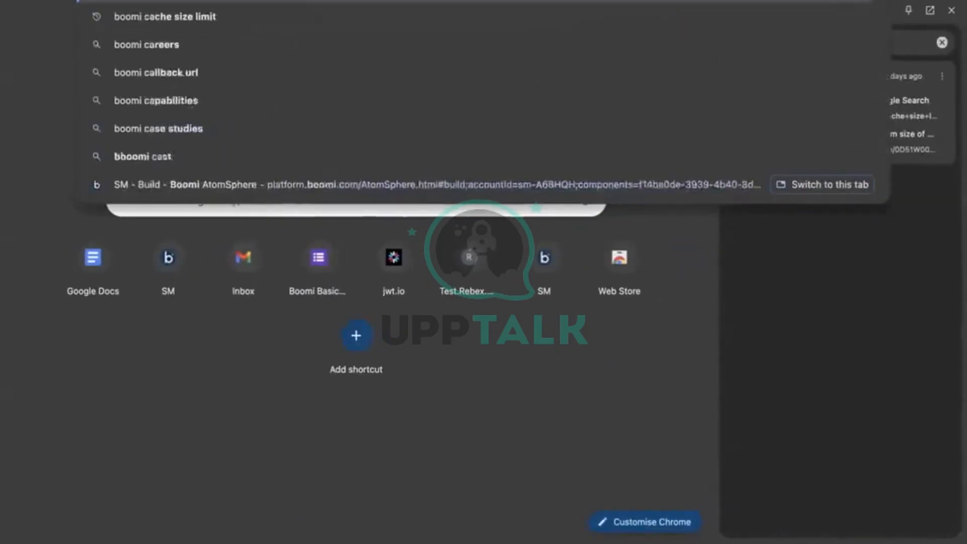
type("che size")
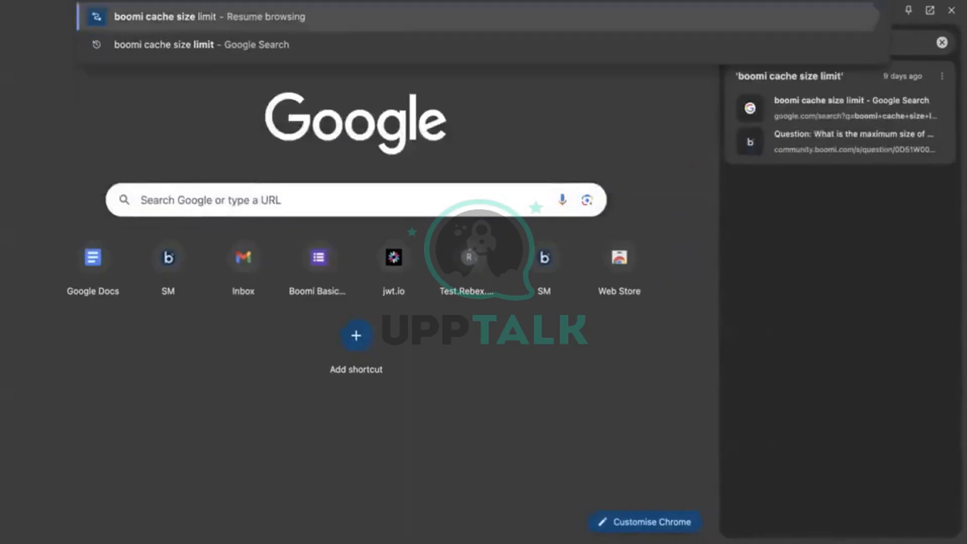
key("Return")
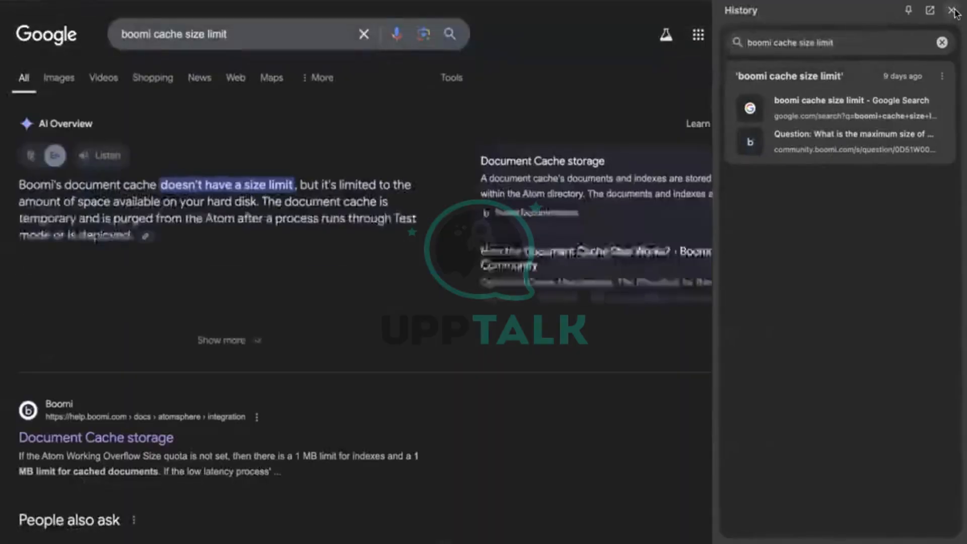
left_click(952, 10)
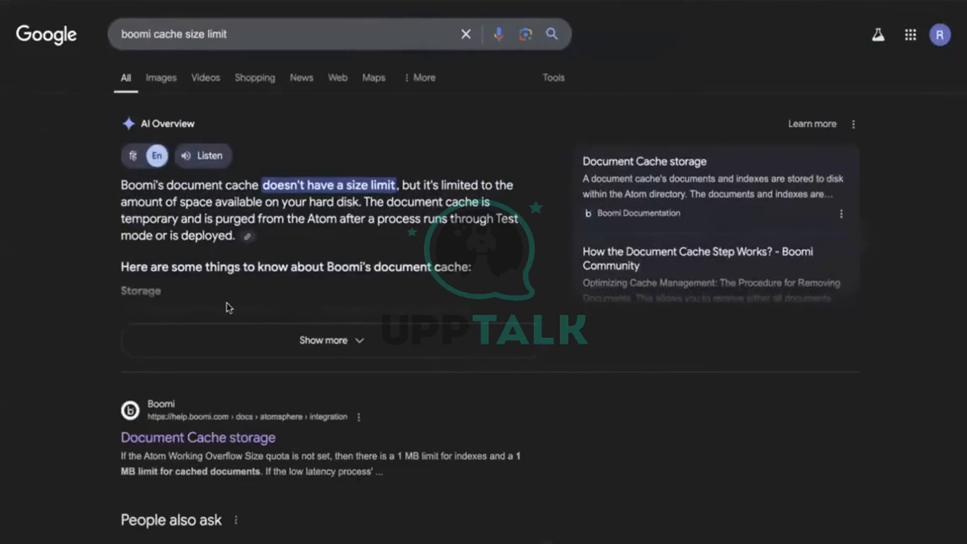
Inspect the Document Cache storage result and expand the full AI Overview answer
scroll(201, 328, "down", 2)
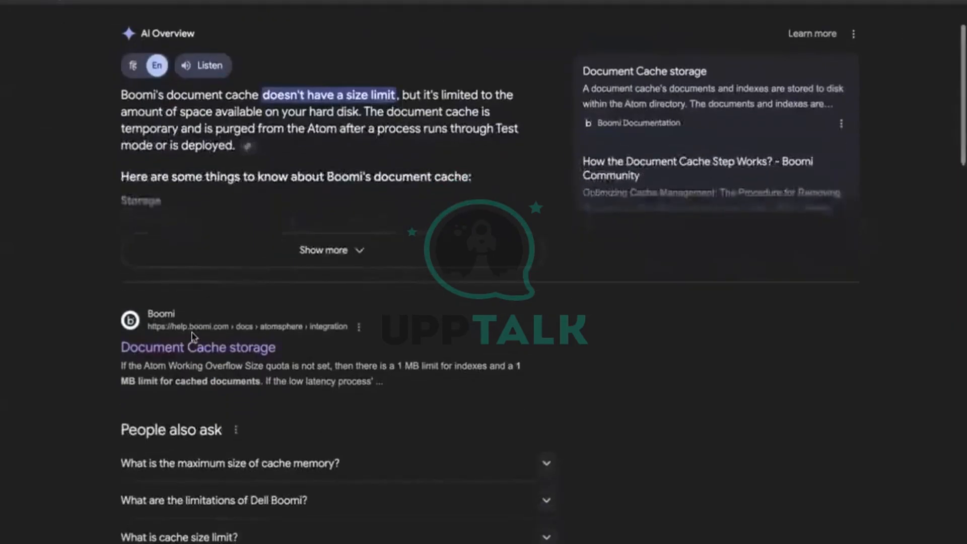
right_click(195, 330)
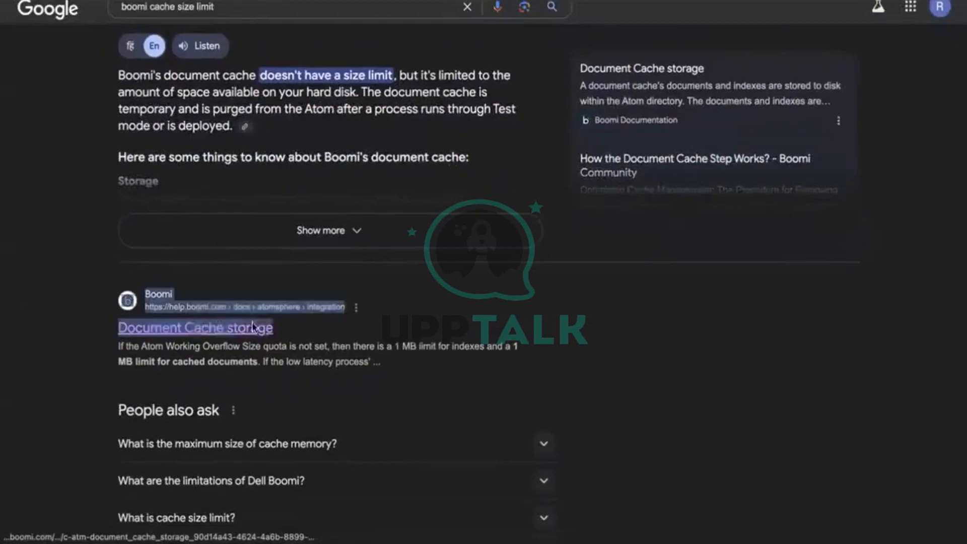
left_click(402, 252)
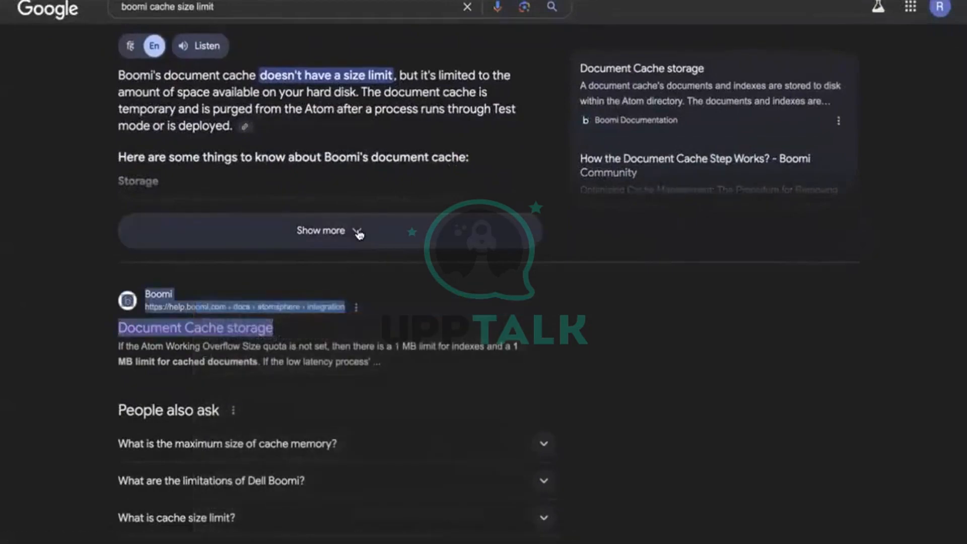
scroll(361, 247, "up", 1)
left_click(365, 263)
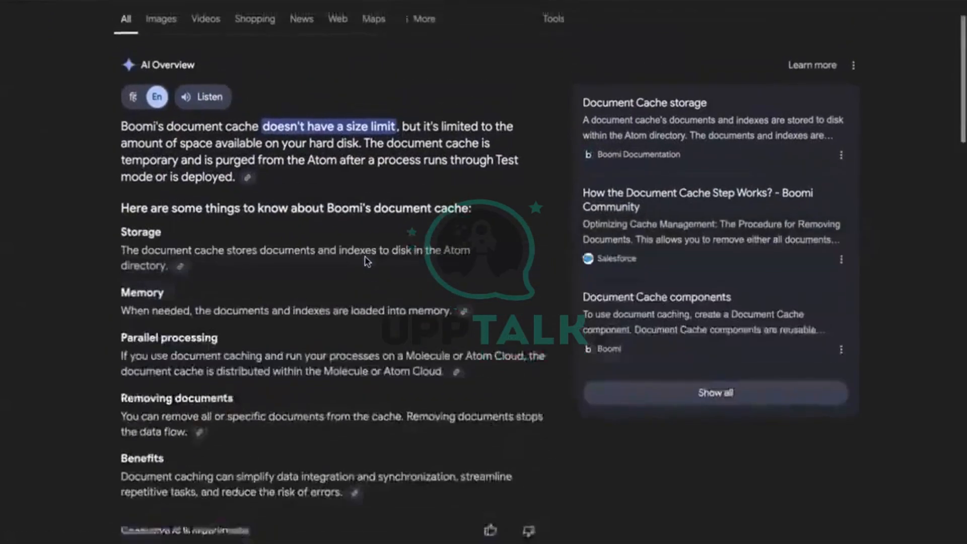
scroll(298, 187, "up", 1)
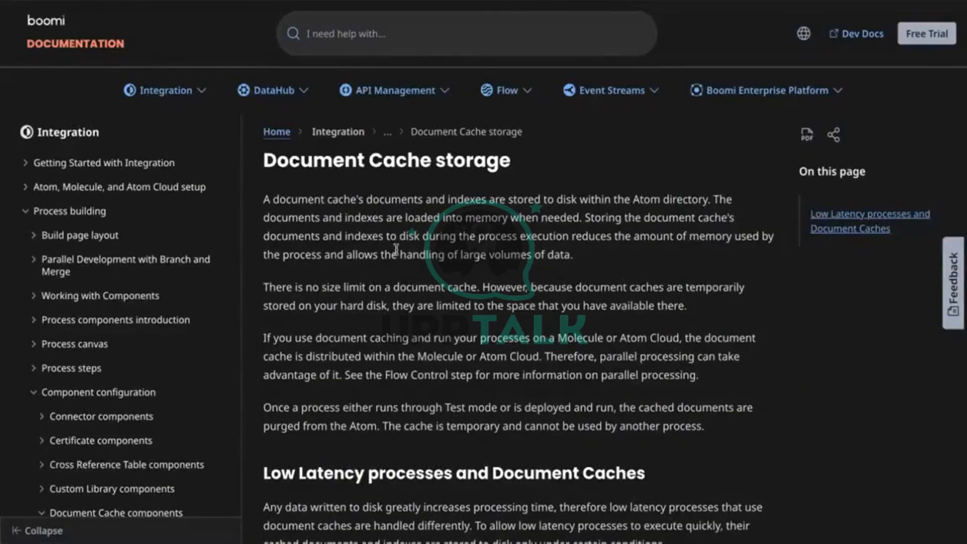
Scroll to the Low Latency section and highlight the Atom Working Overflow Size quota bullet
scroll(396, 249, "down", 1)
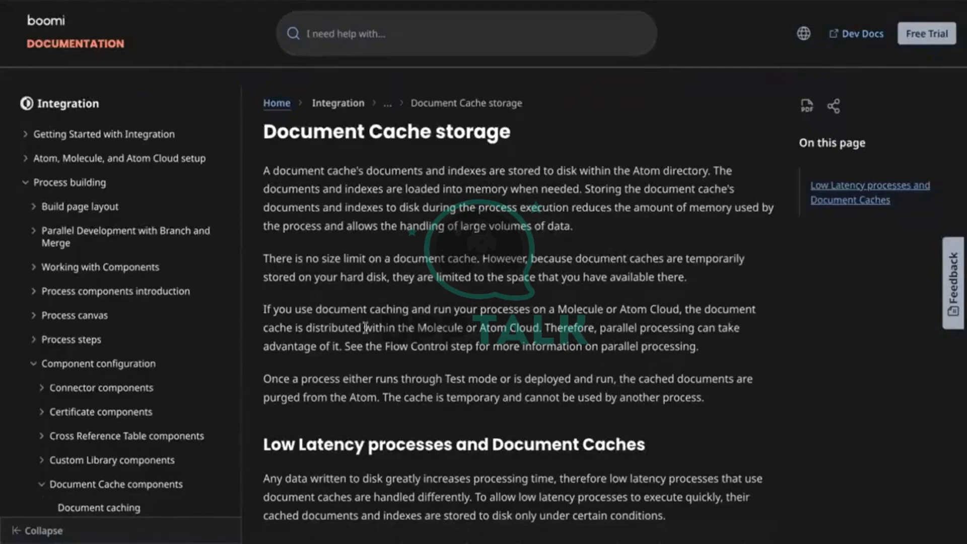
scroll(336, 366, "down", 1)
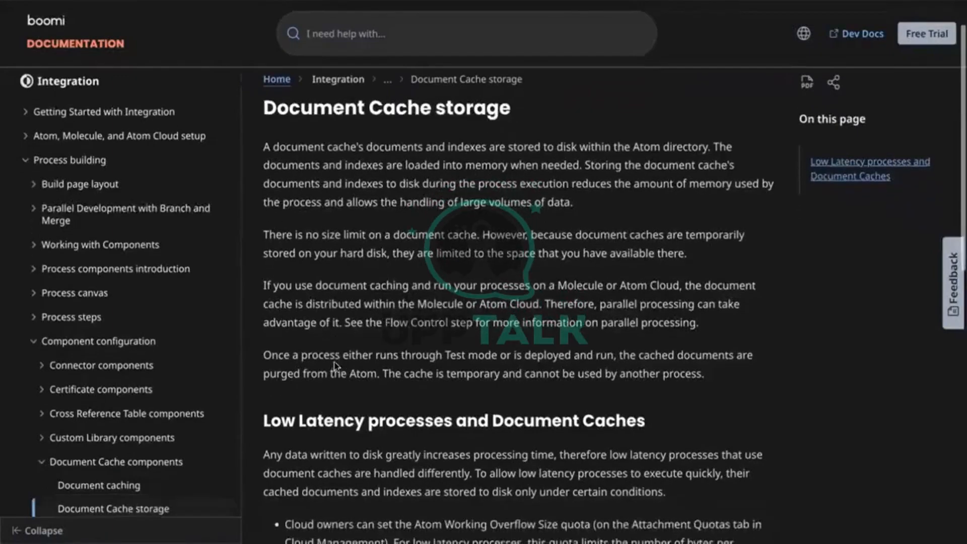
scroll(376, 346, "down", 5)
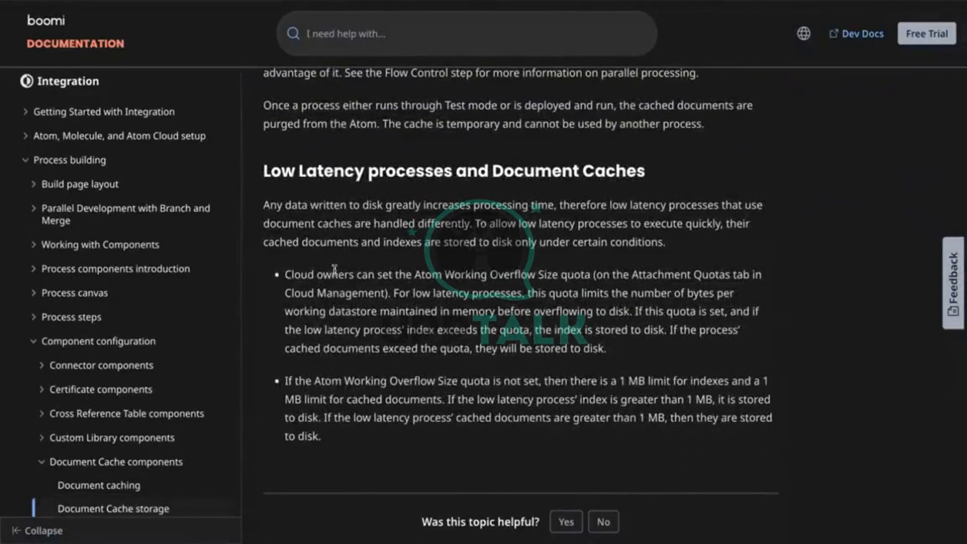
left_click_drag(334, 269, 624, 304)
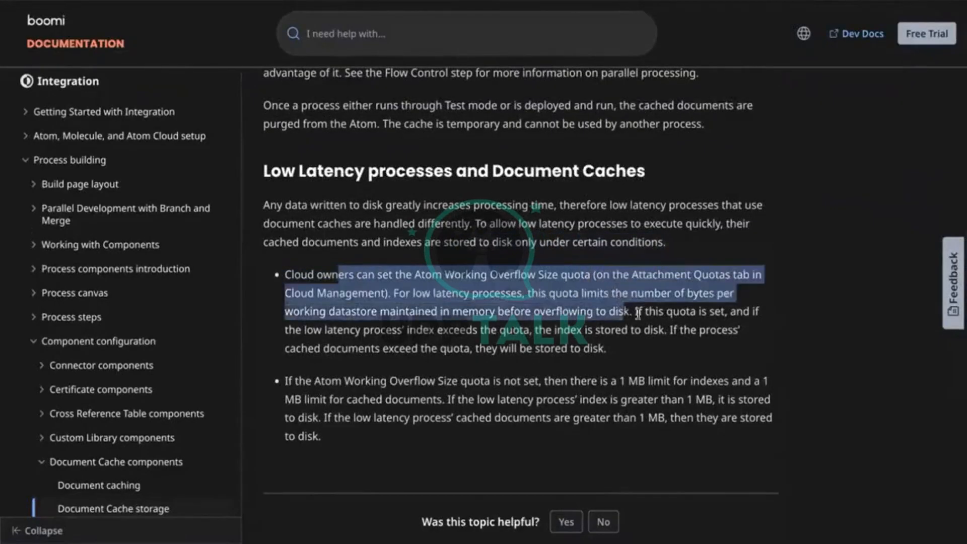
left_click(638, 313)
left_click_drag(644, 356, 286, 293)
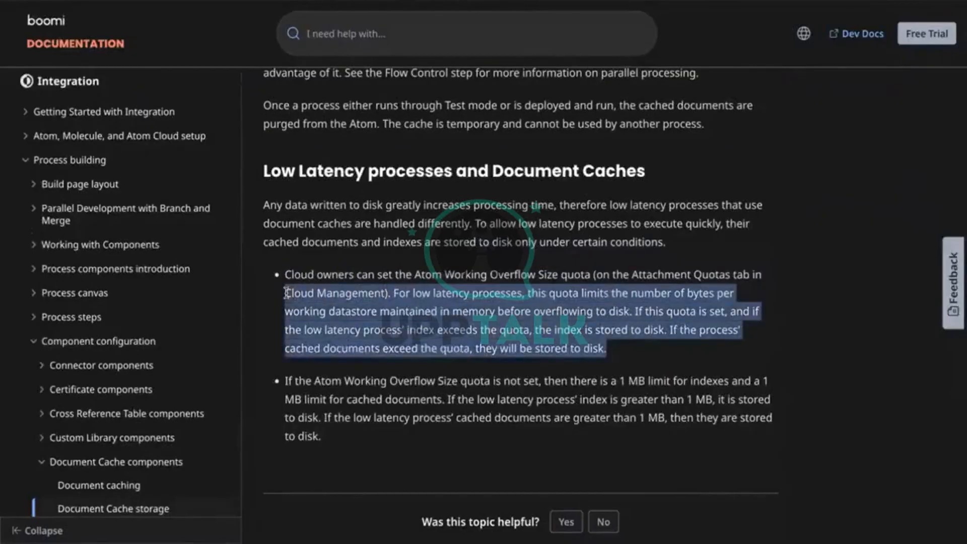
left_click(431, 271)
scroll(431, 271, "up", 1)
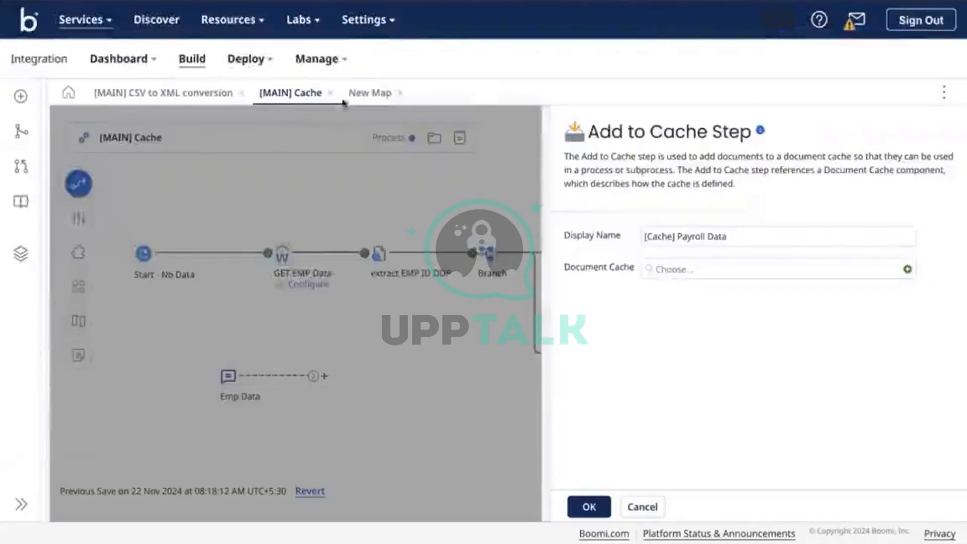
Open Atom Management and select the Test-DV atom
mouse_move(322, 61)
right_click(355, 122)
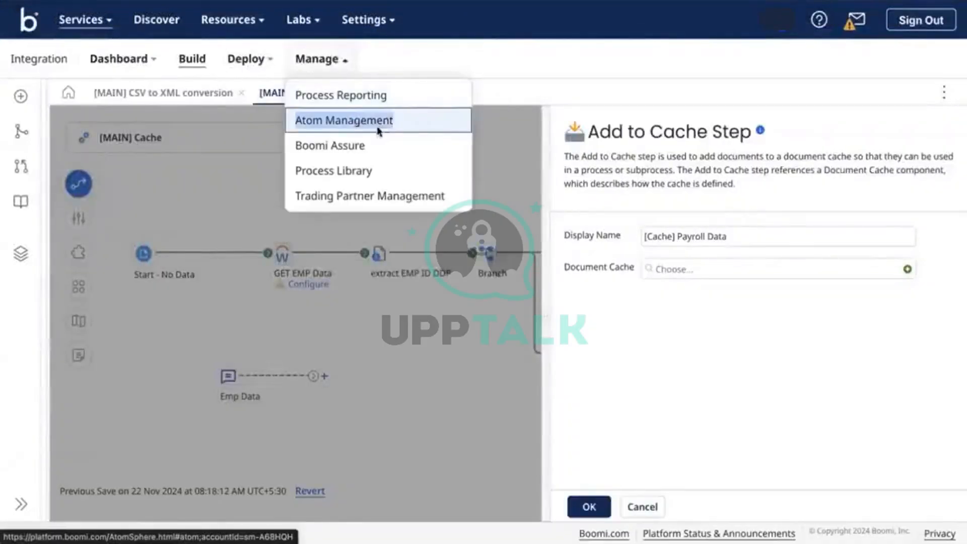
left_click(378, 129)
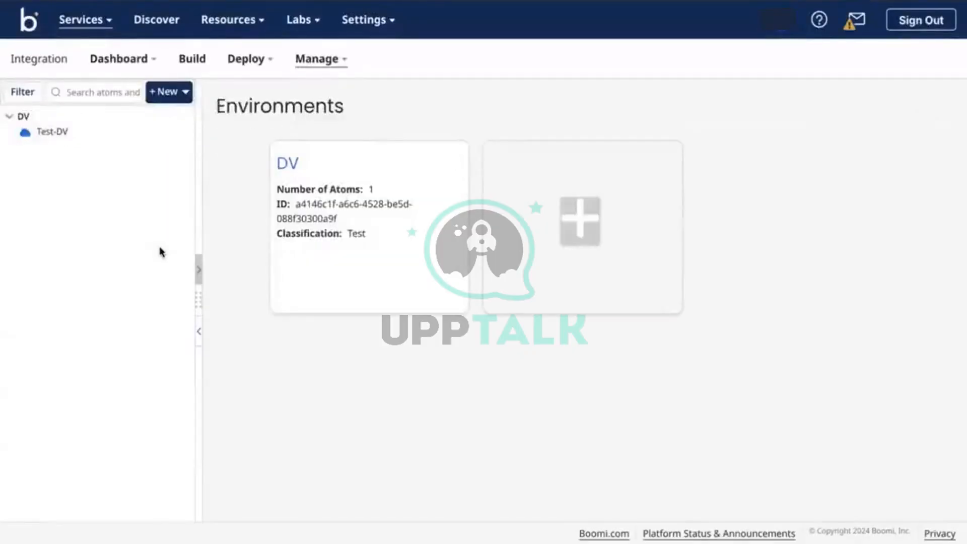
left_click(40, 129)
scroll(378, 367, "down", 1)
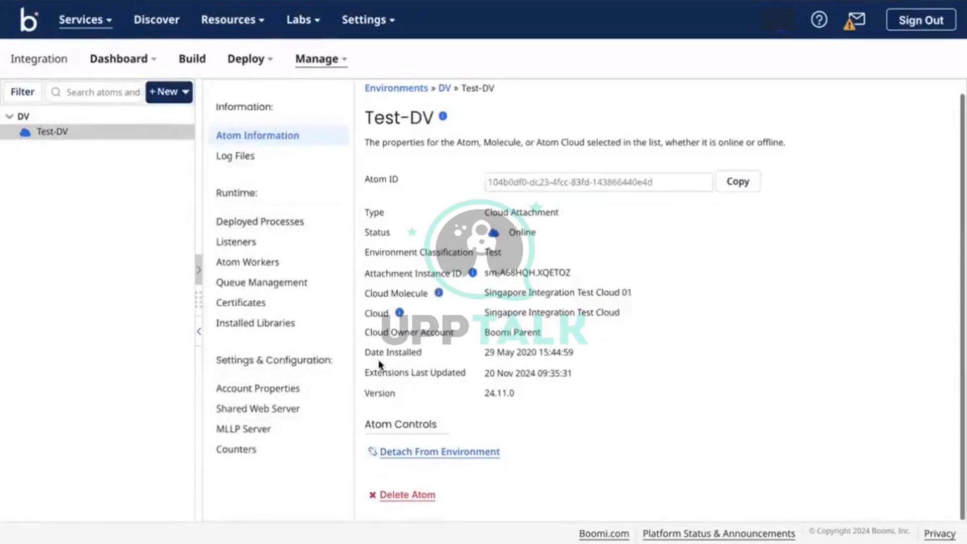
left_click(280, 391)
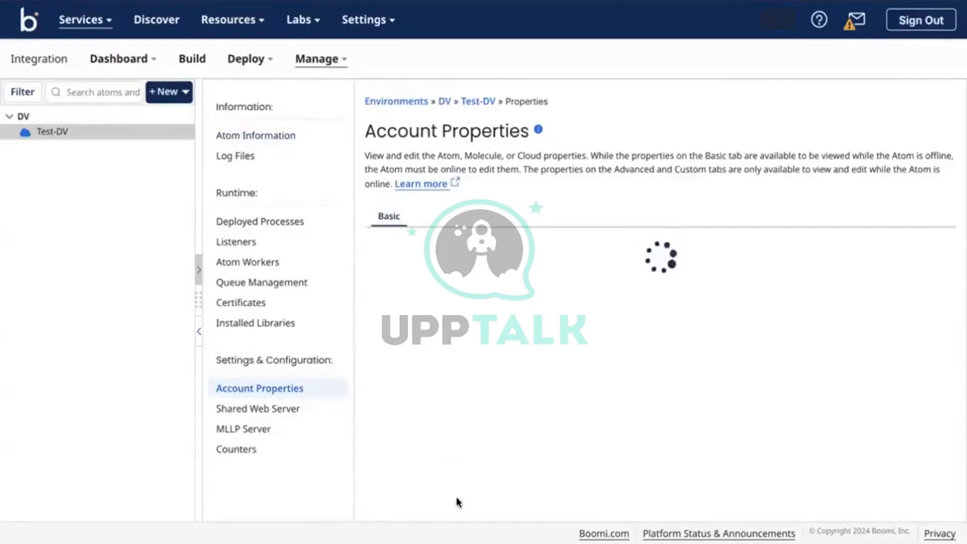
left_click(489, 222)
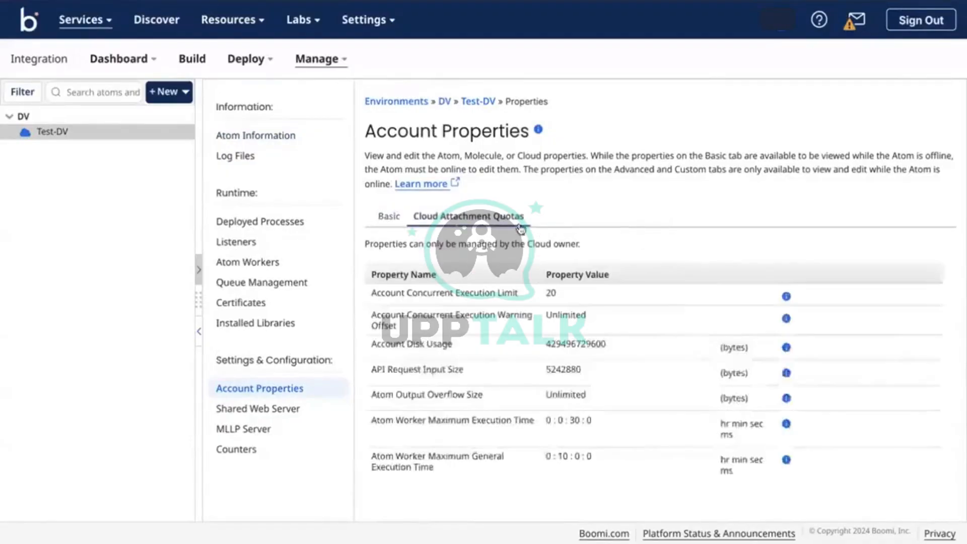
double_click(557, 348)
key("ctrl+c")
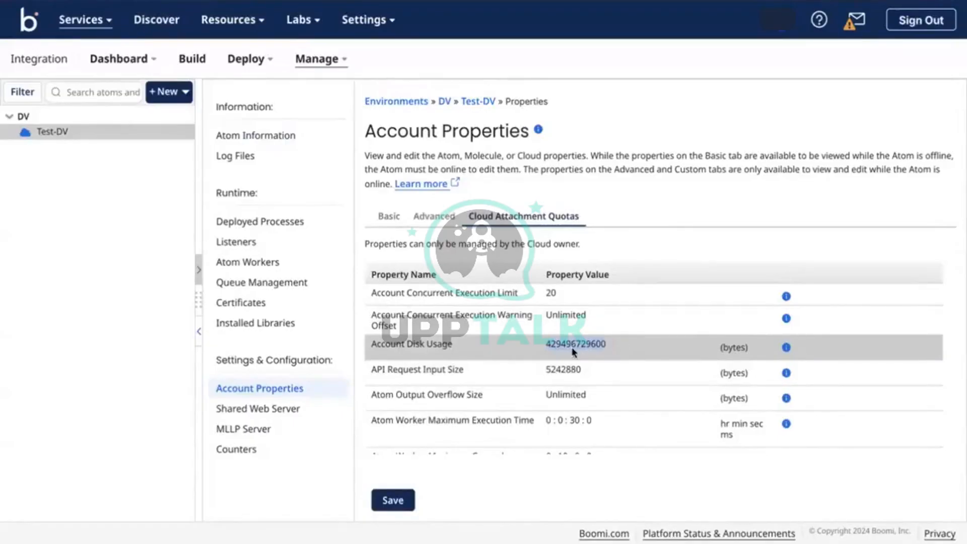
key("super+t")
type("bytes")
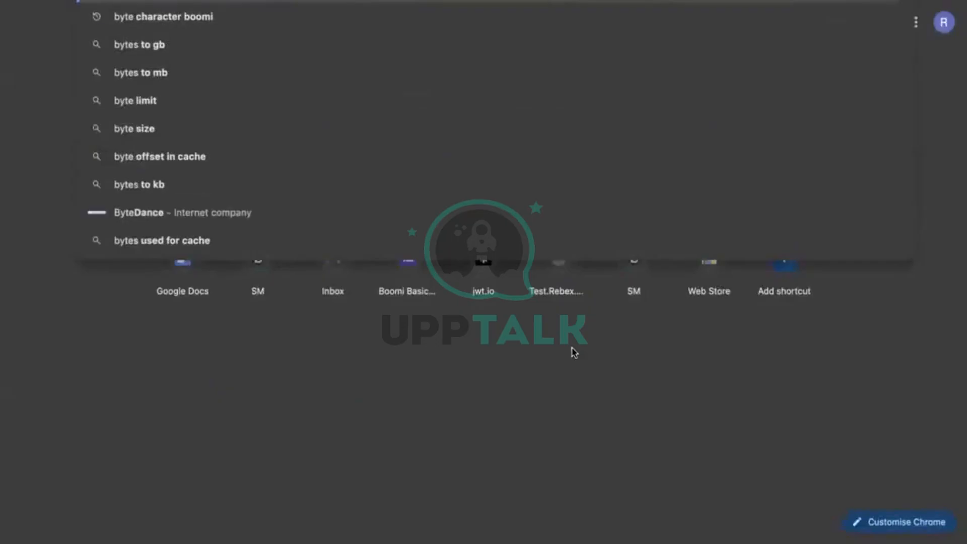
type(" to gb")
key("Return")
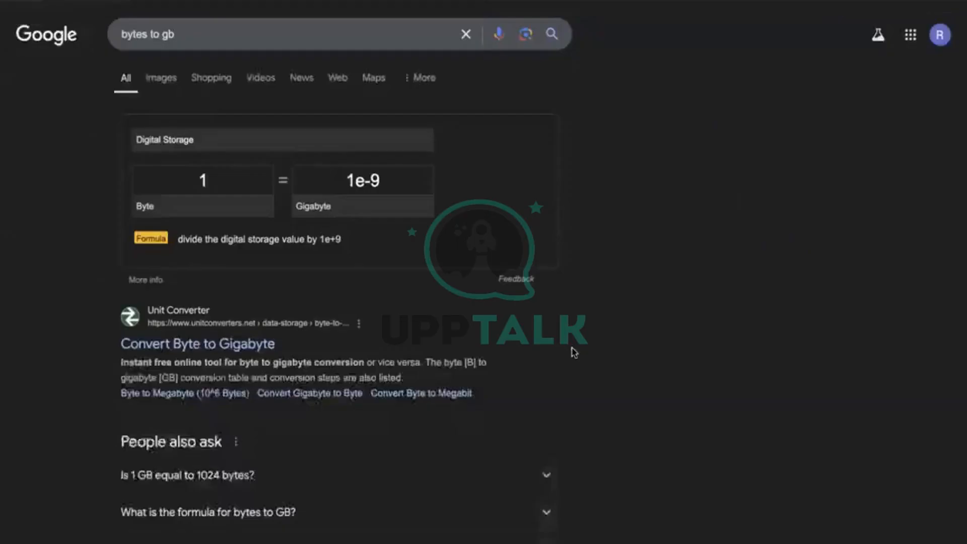
left_click(228, 183)
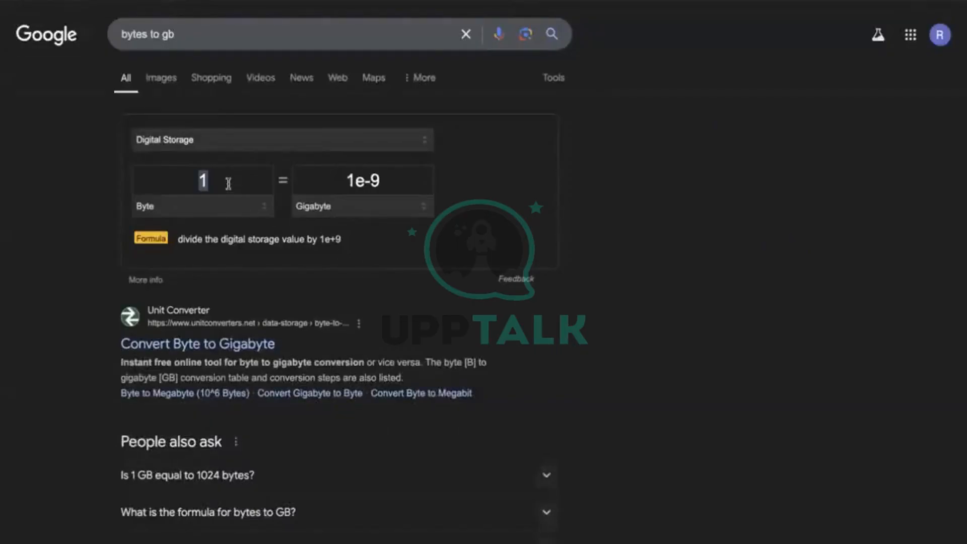
key("ctrl+v")
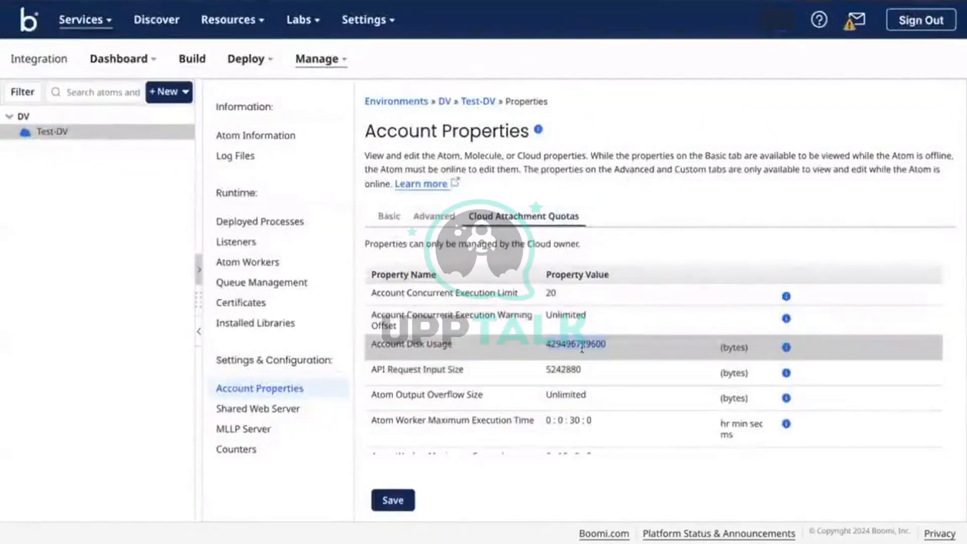
Find and select the Test Mode Maximum Aggregate Document Size quota value, 10485760 bytes
scroll(554, 342, "down", 3)
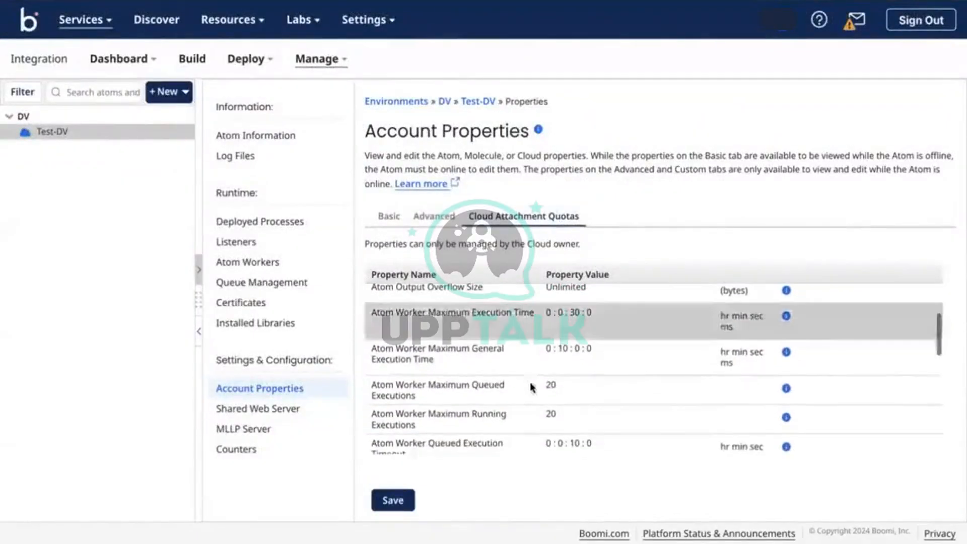
scroll(531, 386, "down", 5)
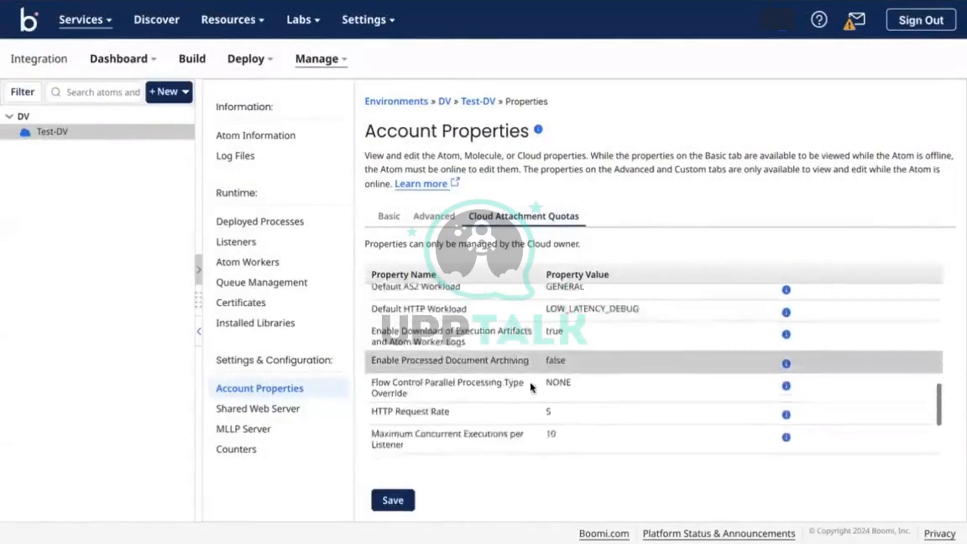
scroll(530, 386, "down", 3)
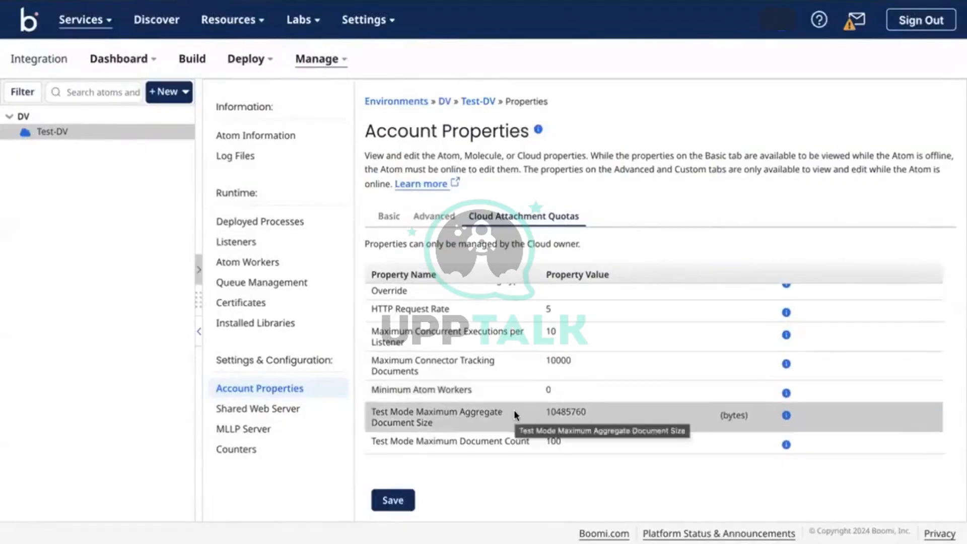
double_click(572, 409)
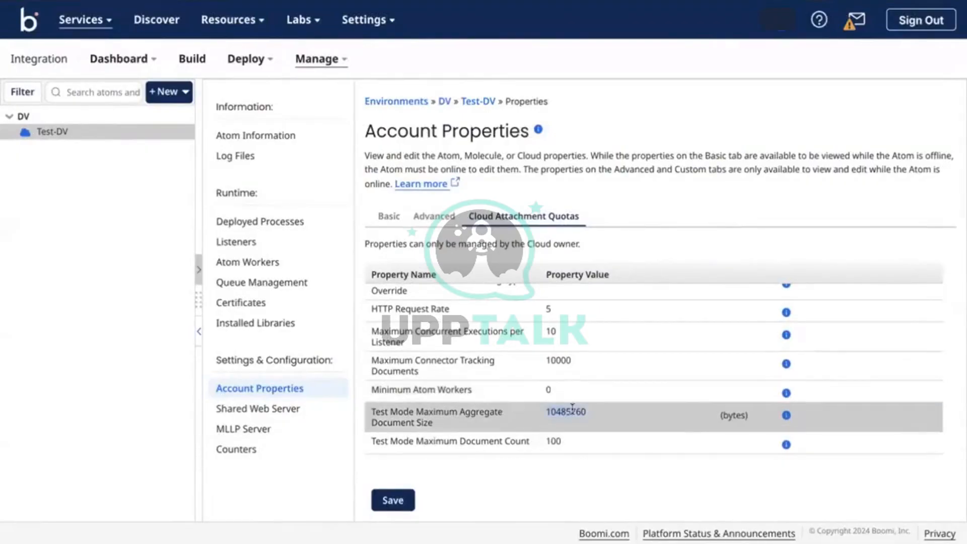
scroll(483, 309, "up", 5)
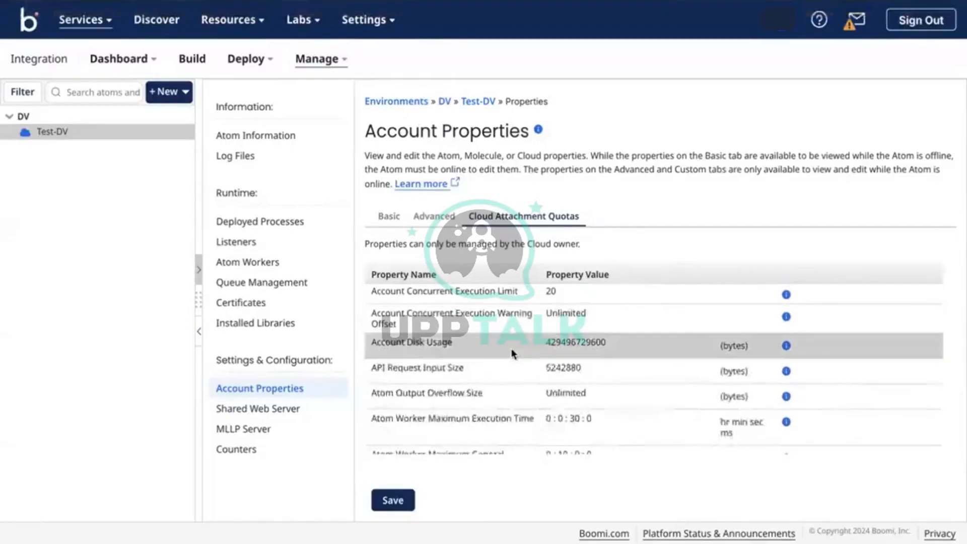
scroll(513, 354, "down", 3)
scroll(512, 354, "down", 5)
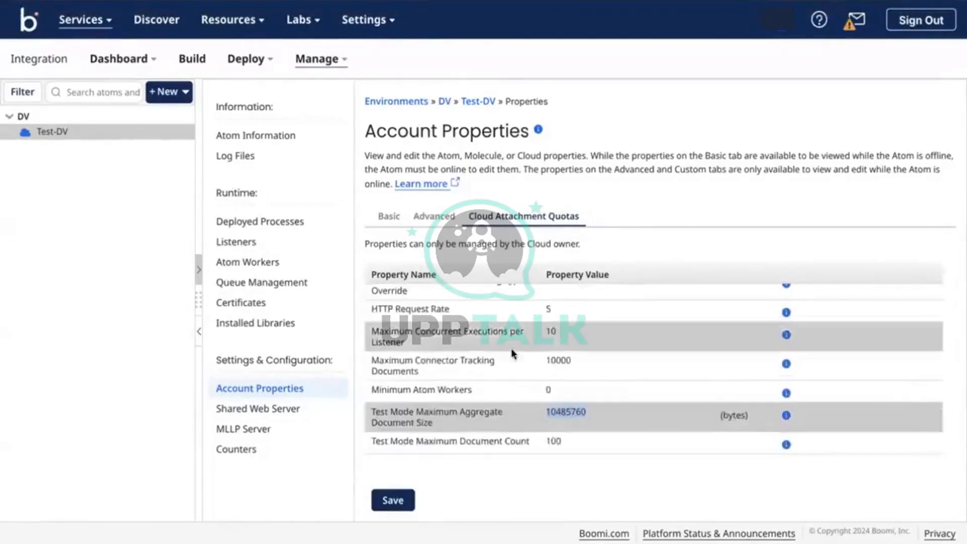
scroll(548, 427, "up", 8)
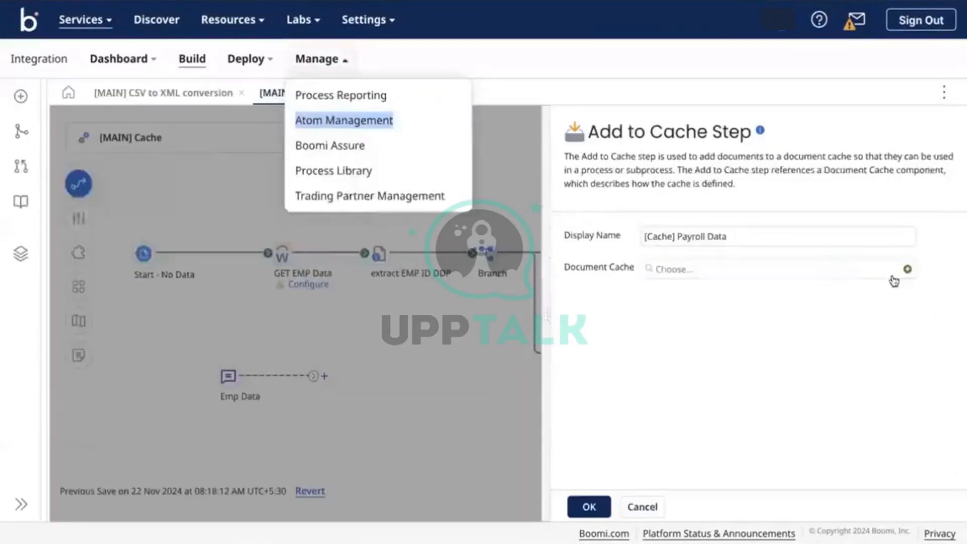
Discard the unsaved new document cache and close the Add to Cache step settings unconfigured
left_click(906, 270)
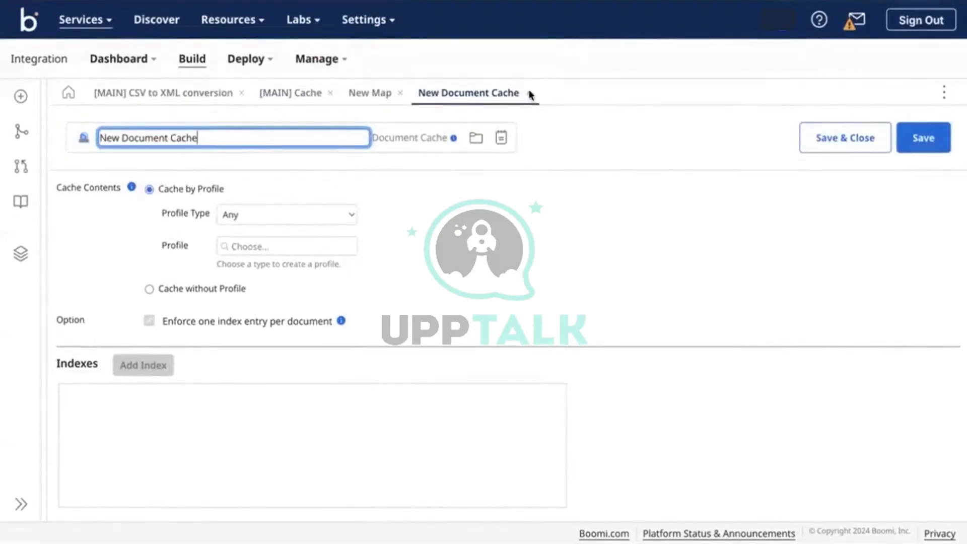
left_click(527, 90)
left_click(592, 317)
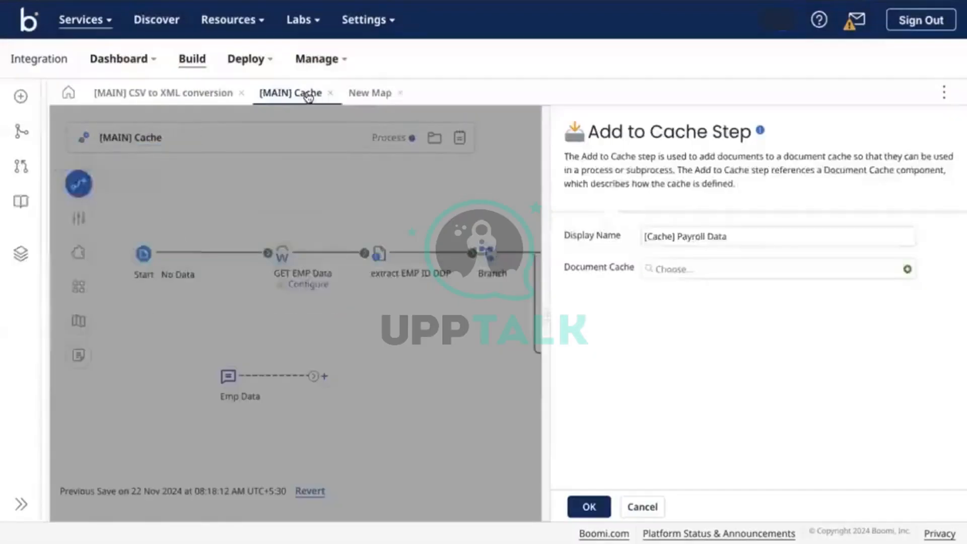
left_click(433, 189)
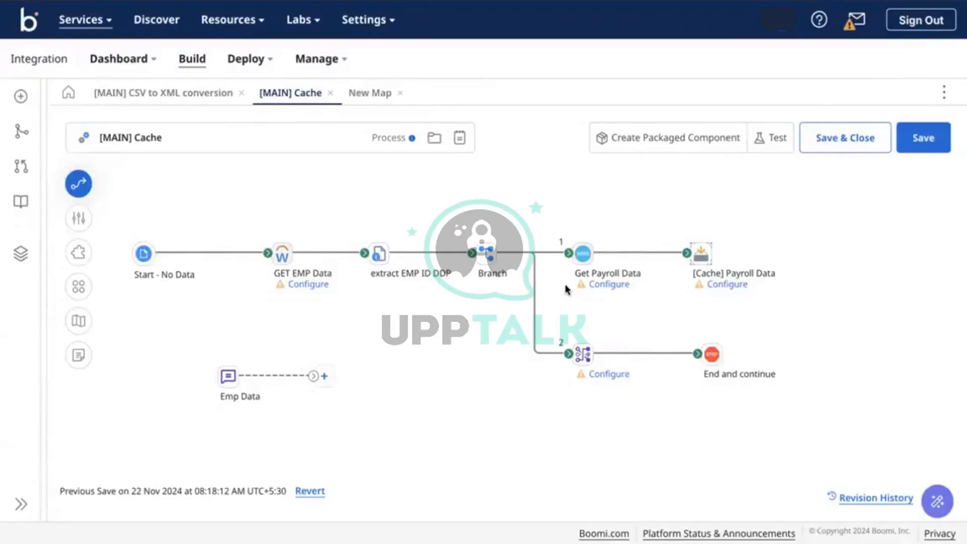
Search the steps palette for 're' and place a Retrieve From Cache step on the canvas
left_click(79, 184)
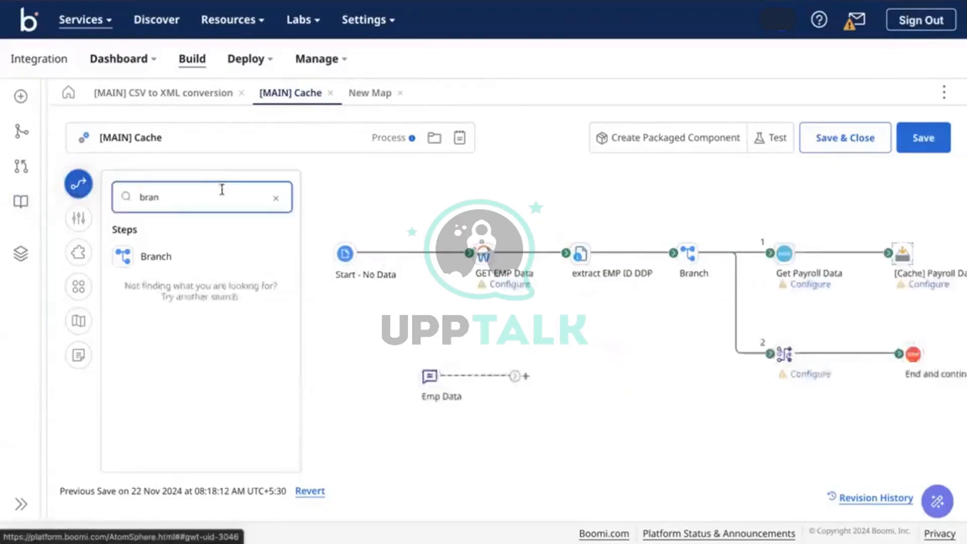
double_click(215, 196)
type("re")
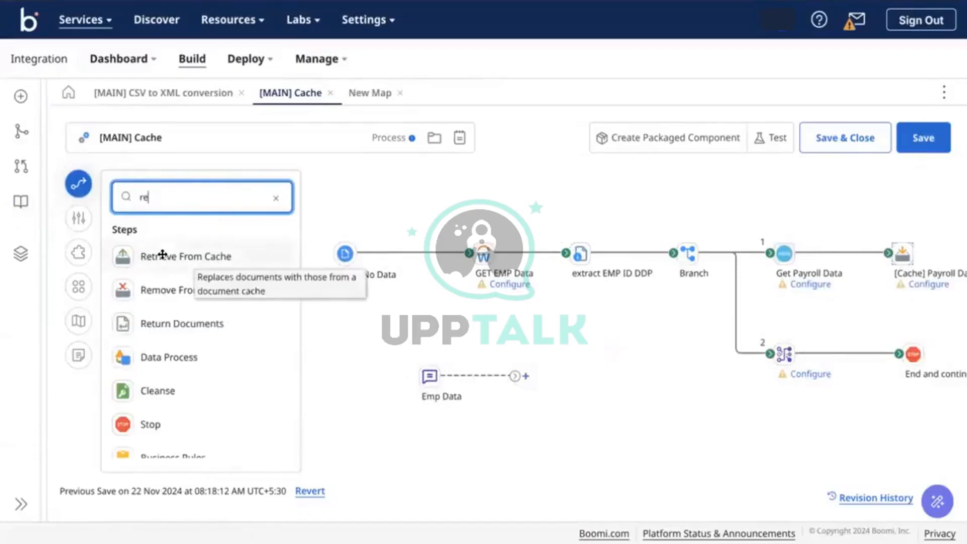
left_click_drag(162, 254, 631, 368)
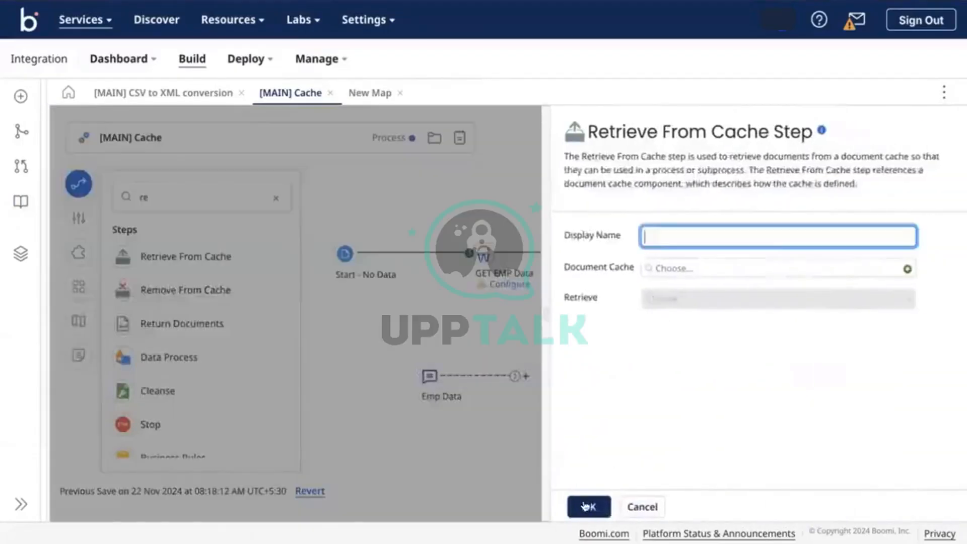
left_click(587, 505)
left_click(78, 183)
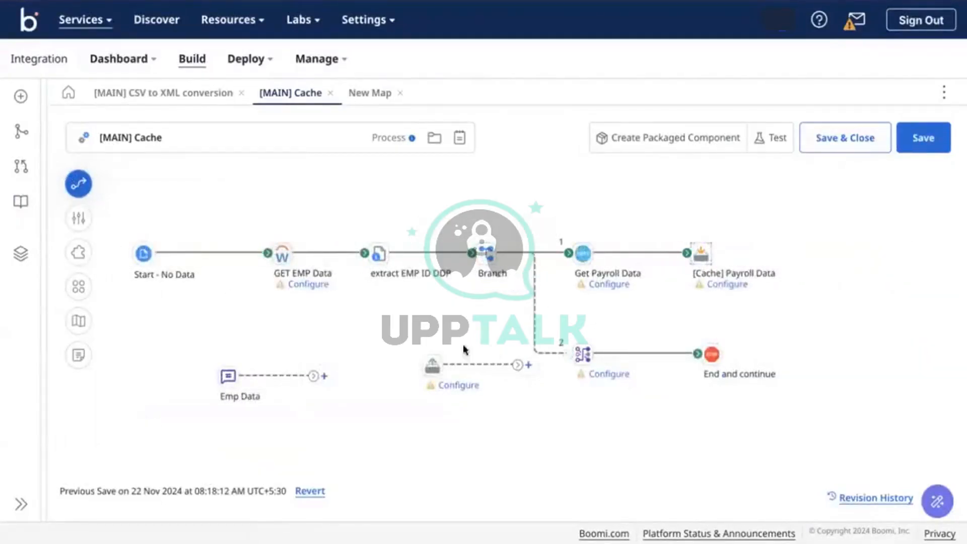
Connect branch 2 to Retrieve From Cache and move the detached Map and End and continue pair aside
left_click_drag(463, 344, 423, 361)
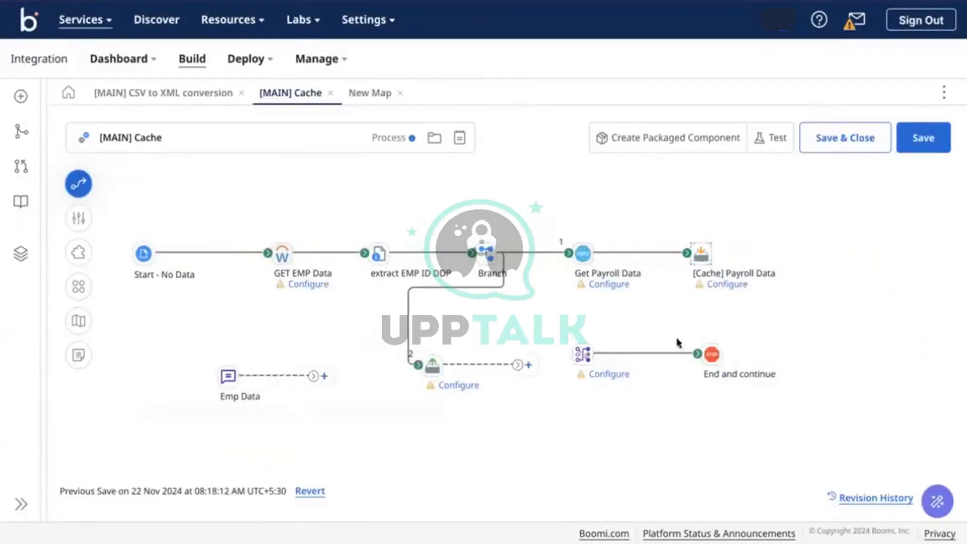
left_click_drag(677, 343, 507, 462)
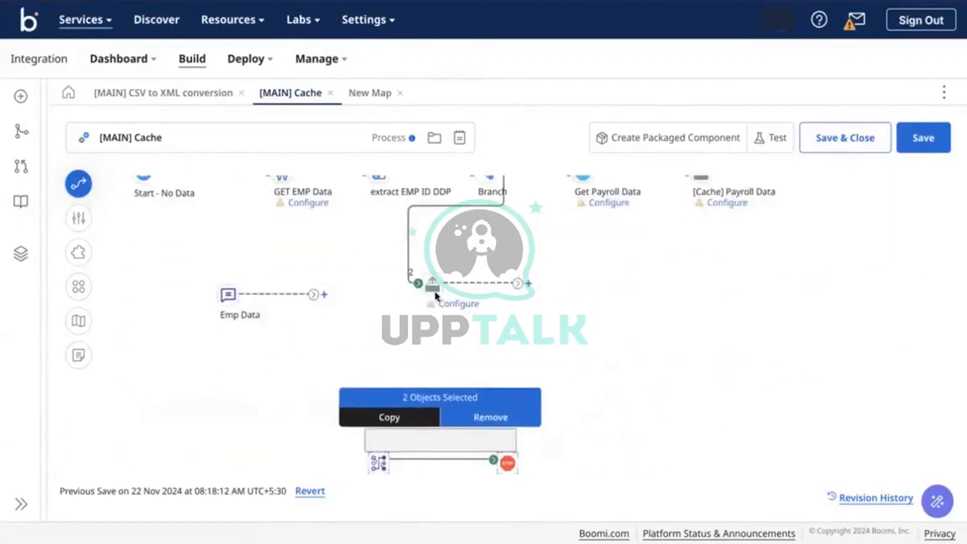
left_click_drag(436, 296, 598, 283)
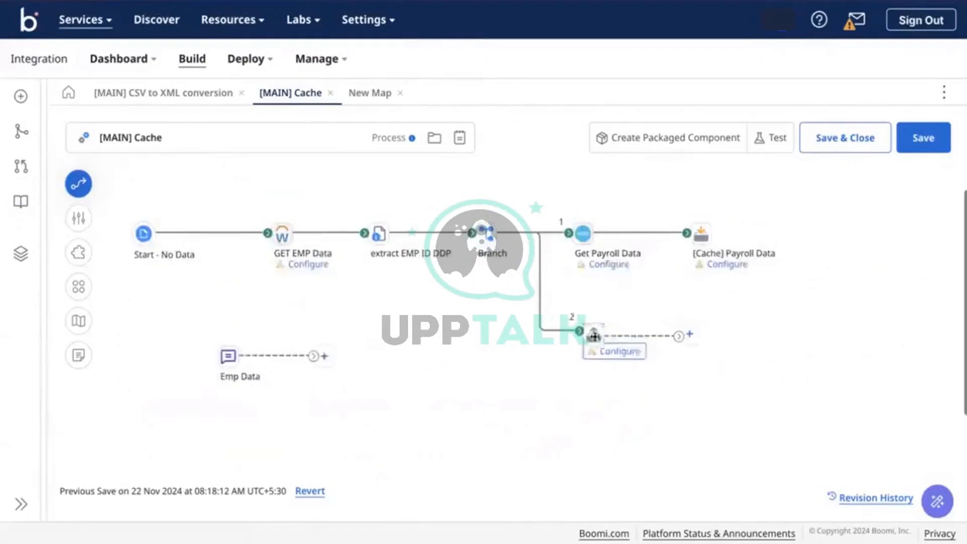
left_click(594, 336)
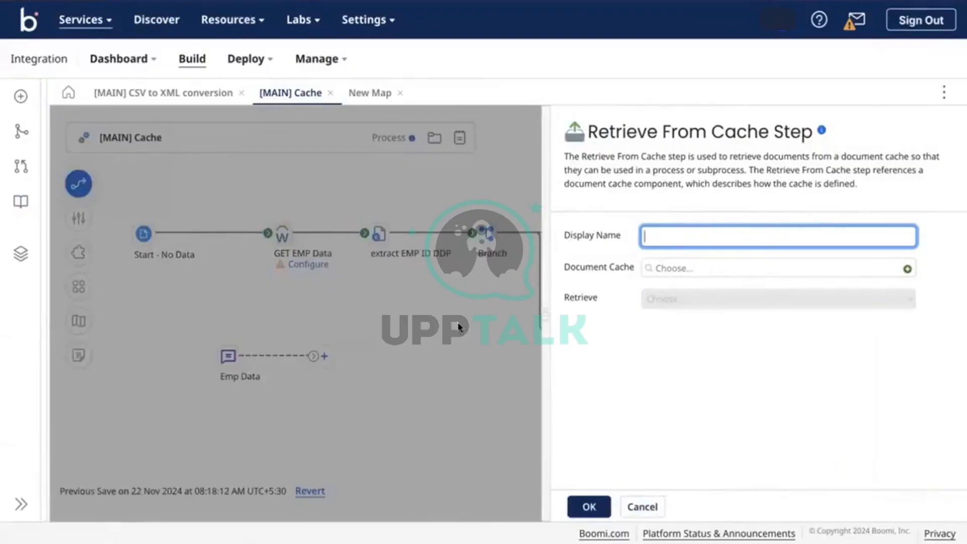
left_click(458, 326)
scroll(455, 325, "down", 3)
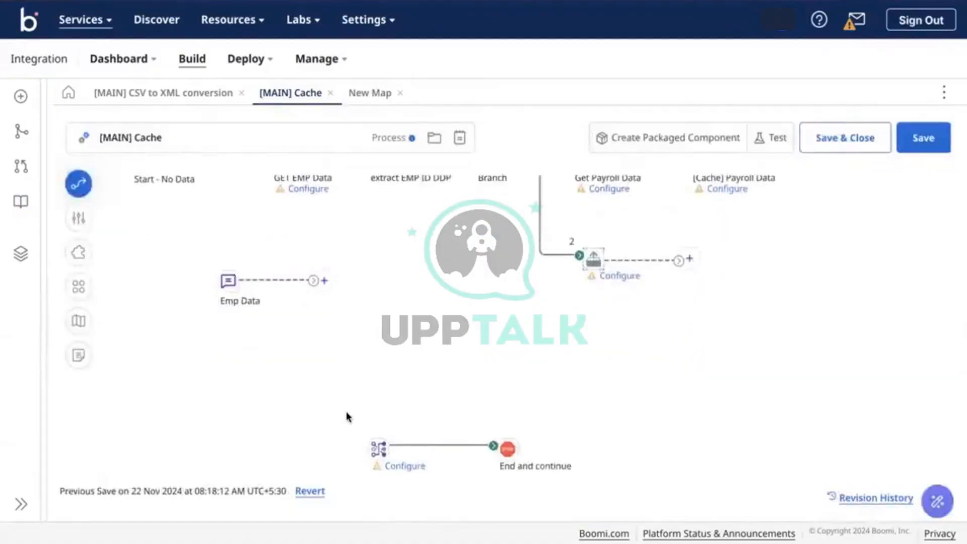
left_click_drag(346, 412, 499, 349)
scroll(524, 351, "up", 3)
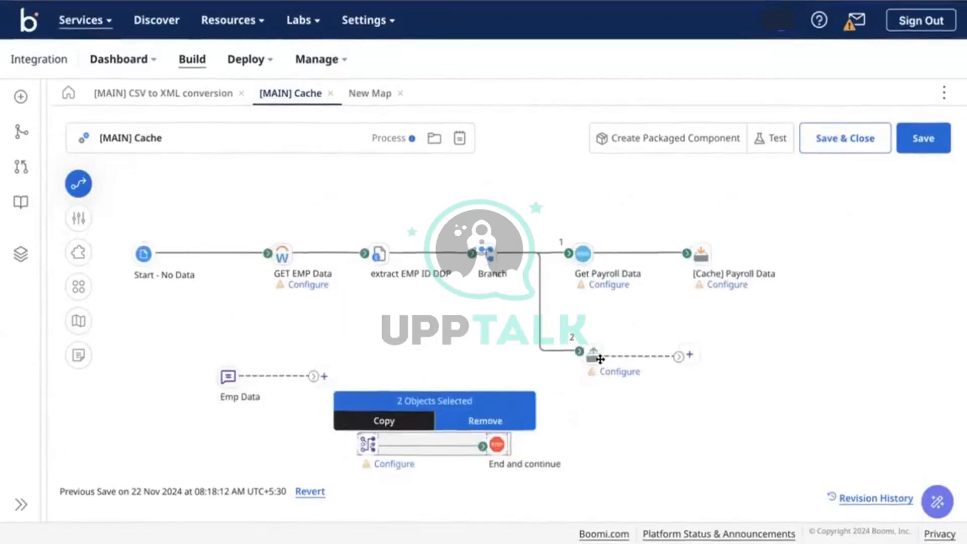
left_click(587, 356)
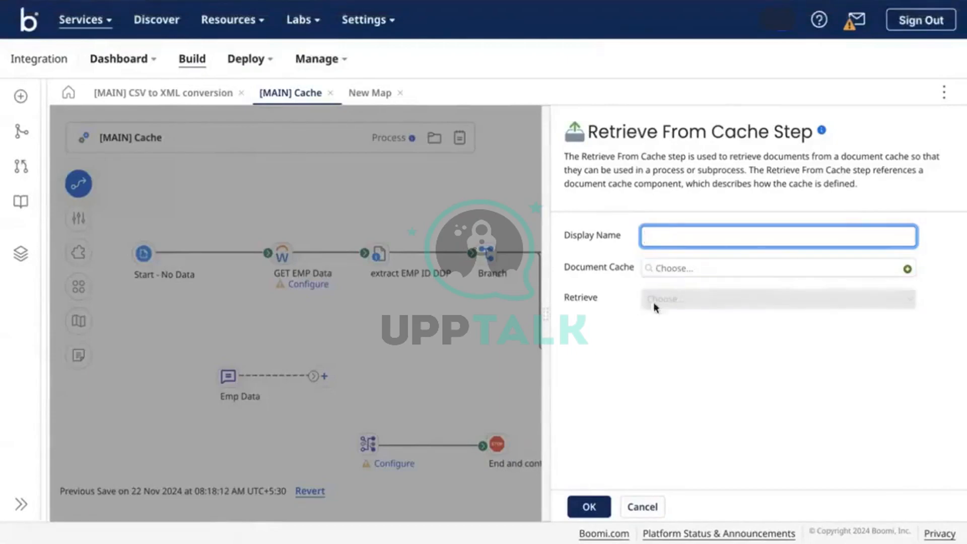
Close the Retrieve From Cache settings without entering a display name or document cache
left_click(587, 506)
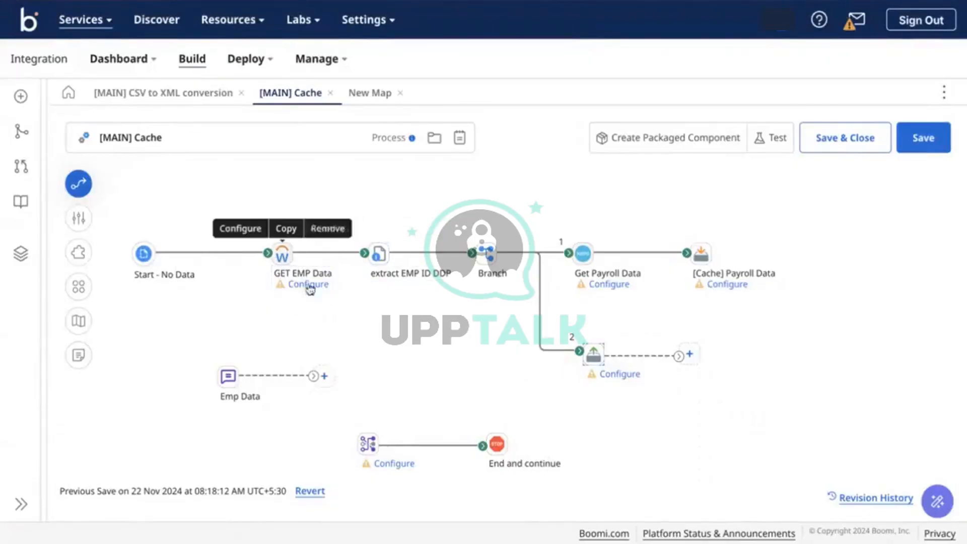
mouse_move(290, 250)
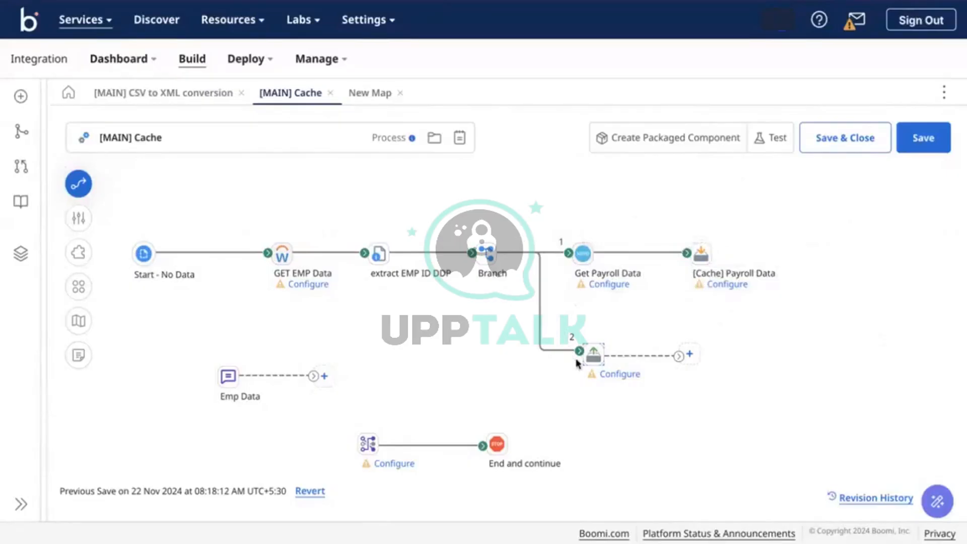
Set the Branch step's Number of Branches to 3
left_click(486, 254)
left_click(783, 282)
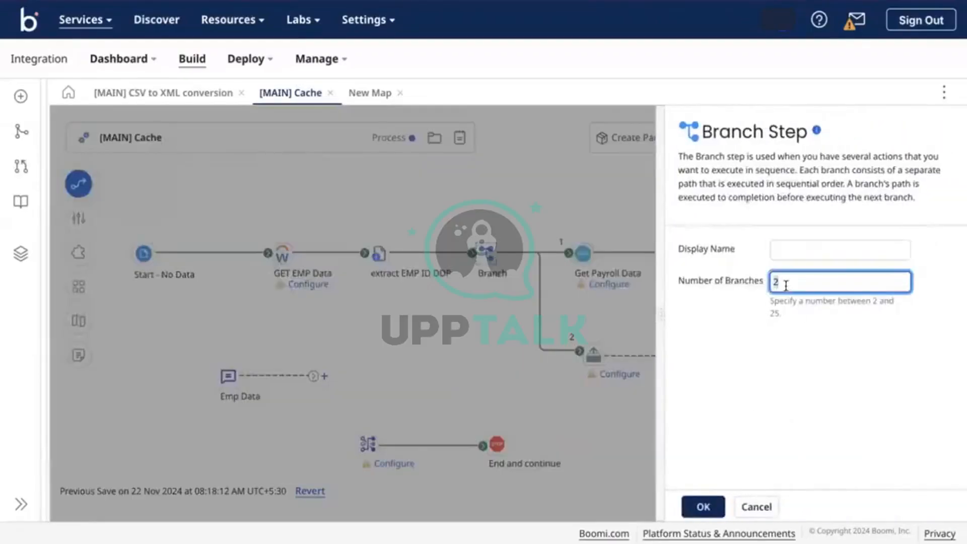
key("BackSpace")
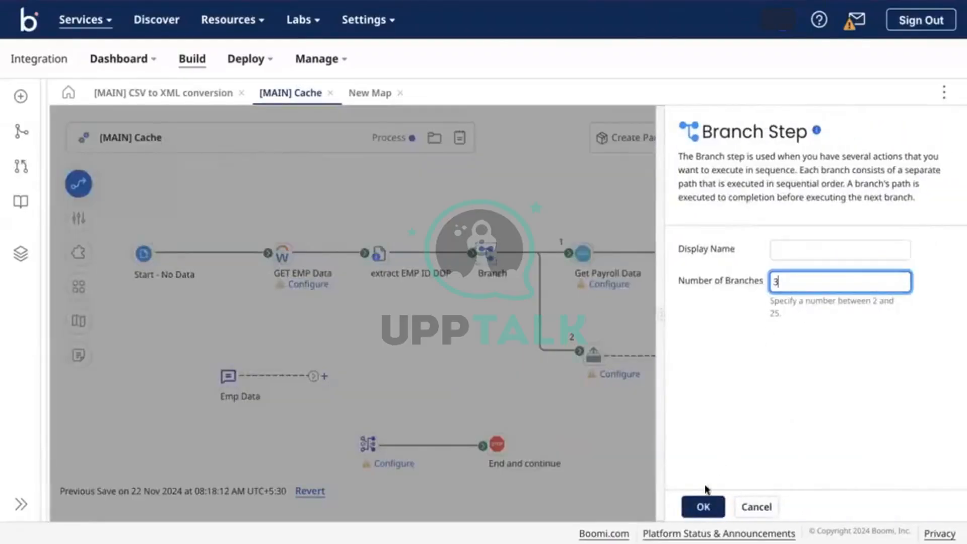
left_click(703, 507)
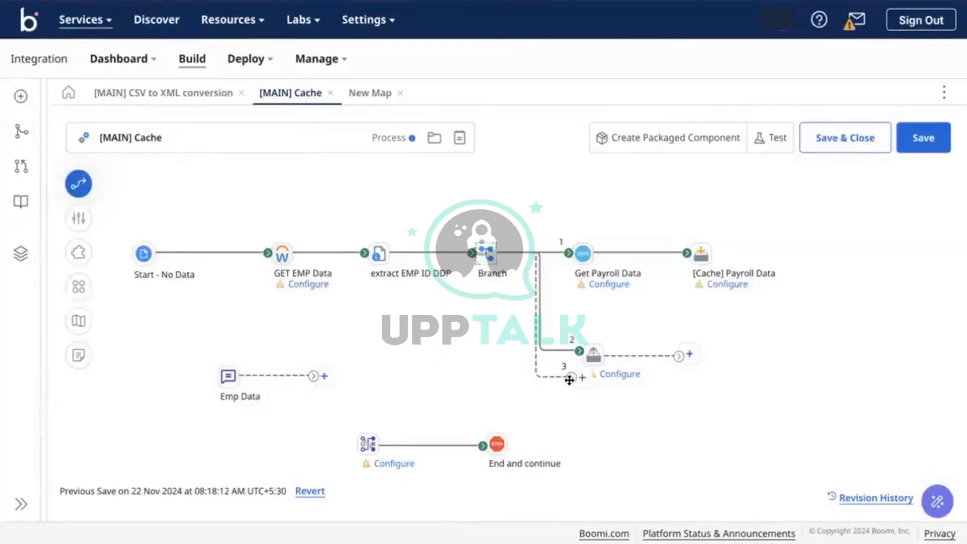
Connect branch 3 to the Map step and shift the Map and End and continue pair right
left_click_drag(571, 378, 347, 443)
left_click_drag(291, 428, 565, 466)
left_click_drag(509, 446, 723, 435)
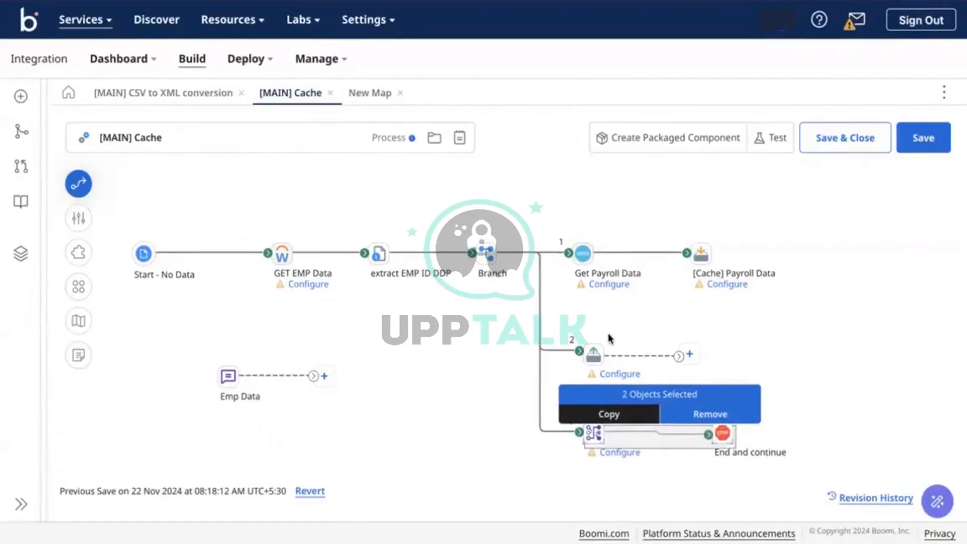
left_click(610, 337)
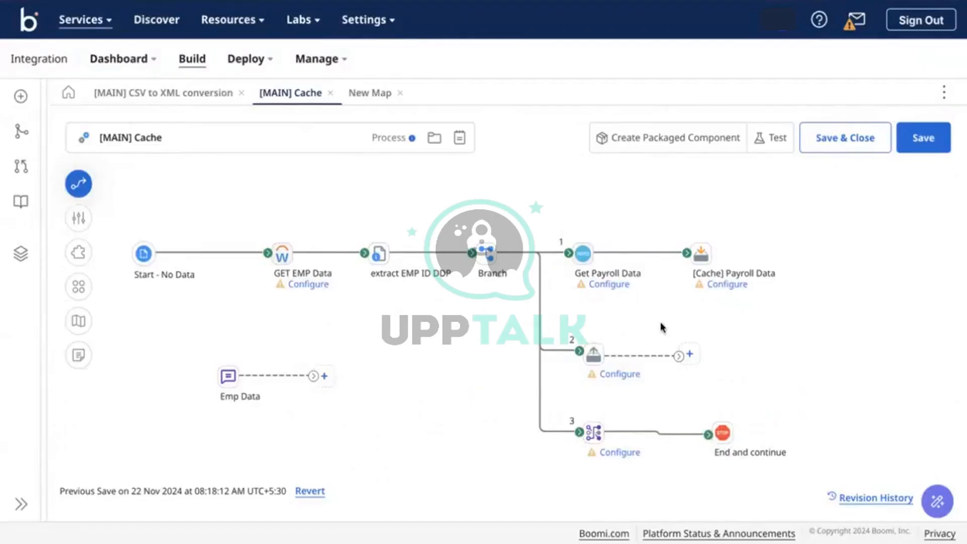
Add a Map step, then an SFTP V2 connector, after Retrieve From Cache on branch 2
left_click(688, 356)
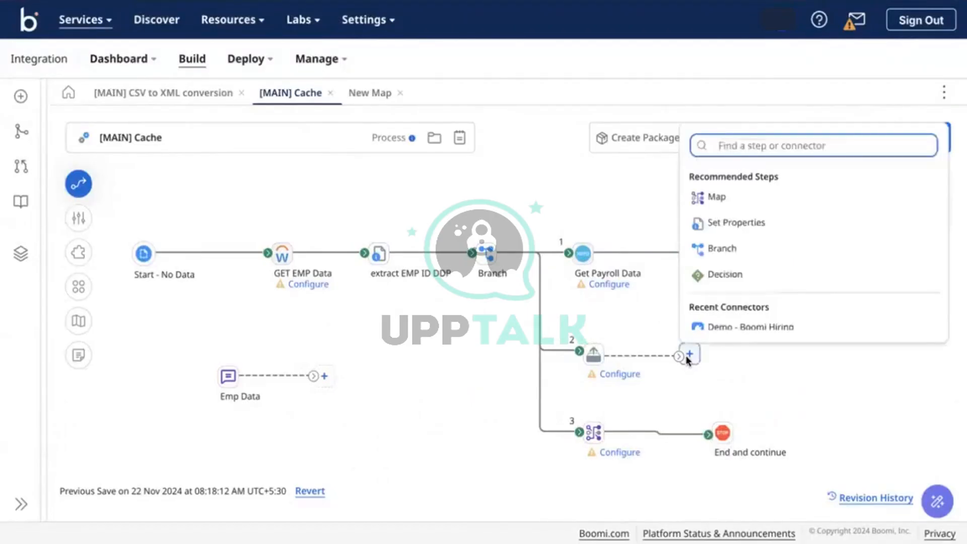
type("map")
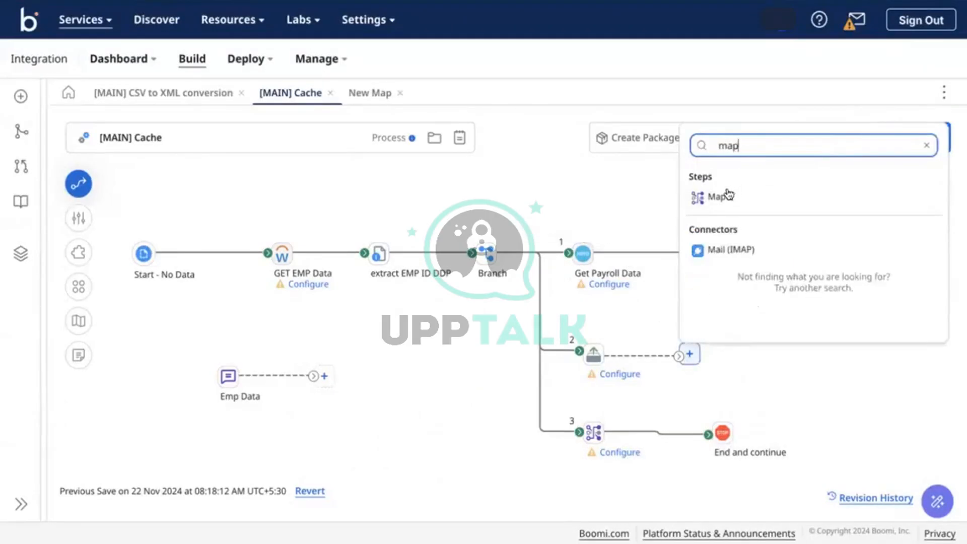
left_click(720, 196)
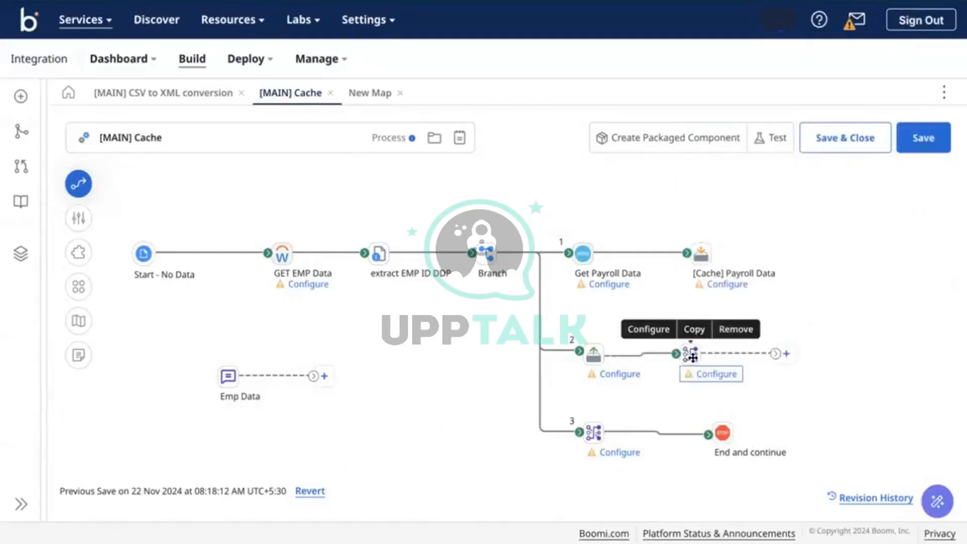
left_click(786, 353)
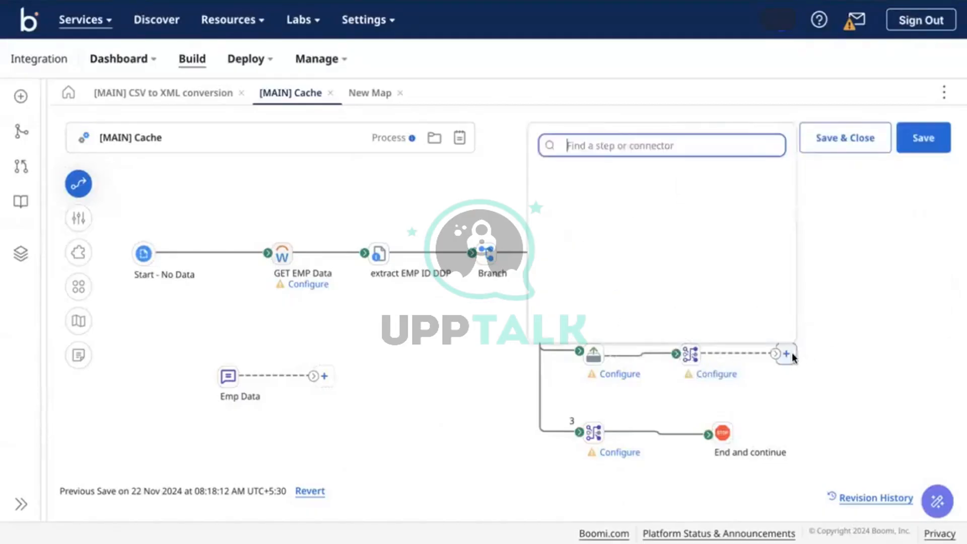
type("s")
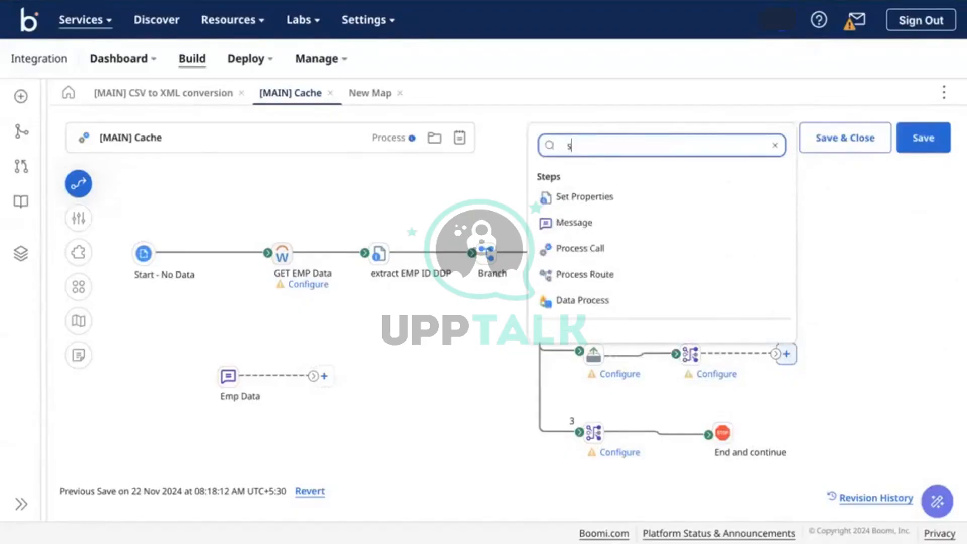
type("ft")
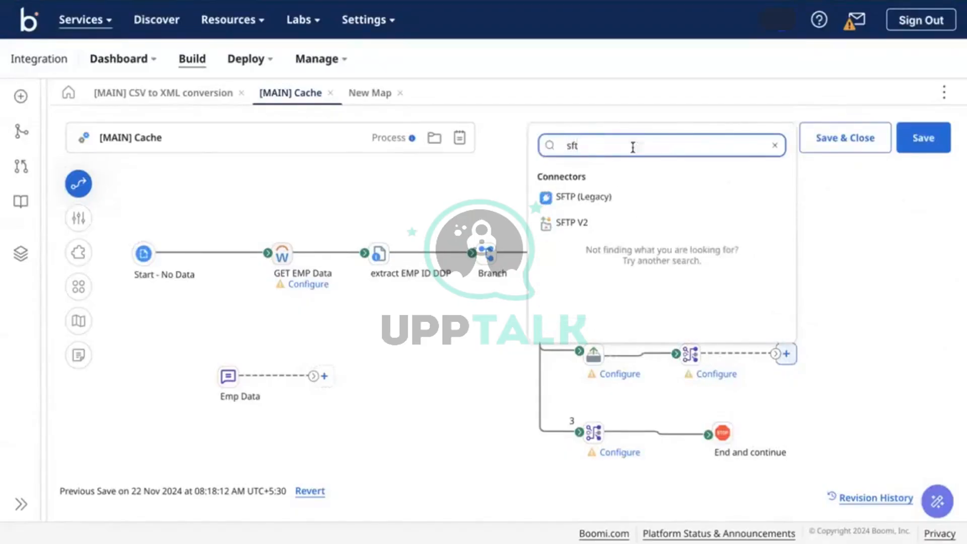
left_click(556, 220)
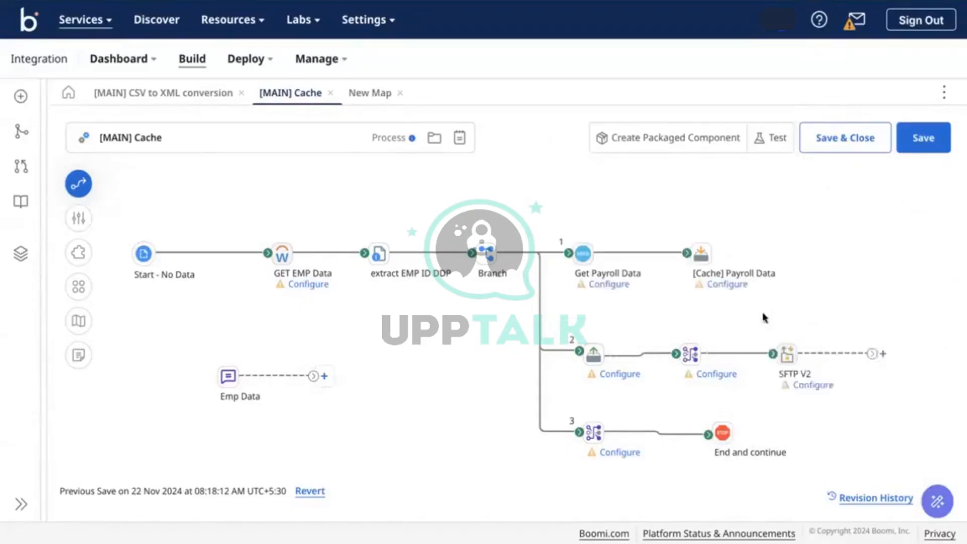
End branch 2 with a Stop step and nudge shapes to straighten the connectors
left_click(882, 354)
type("s")
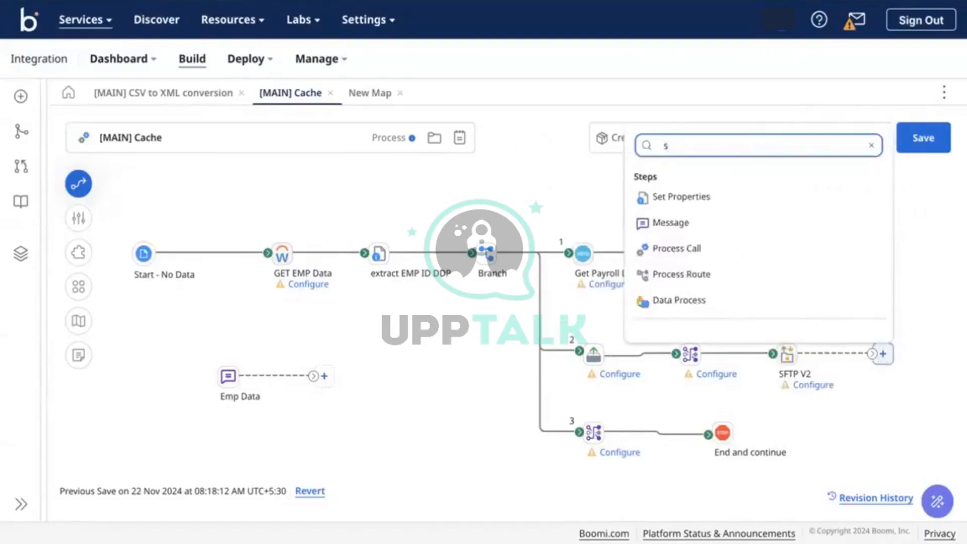
type("t")
left_click(745, 204)
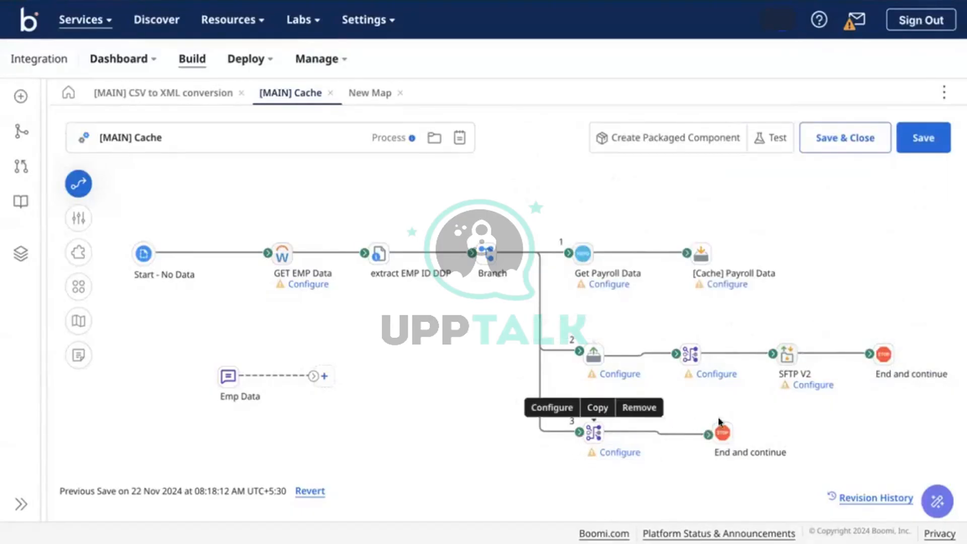
left_click_drag(721, 431, 729, 426)
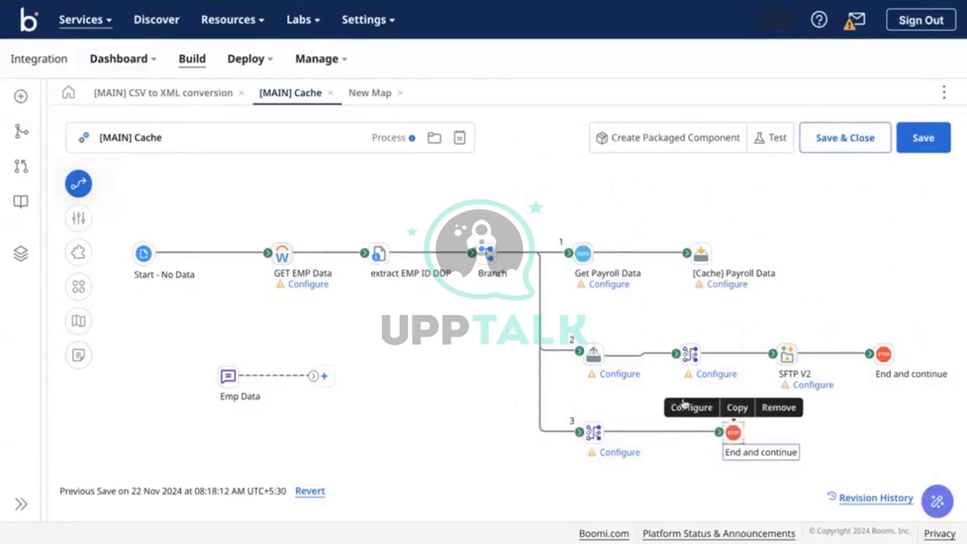
left_click_drag(598, 355, 595, 354)
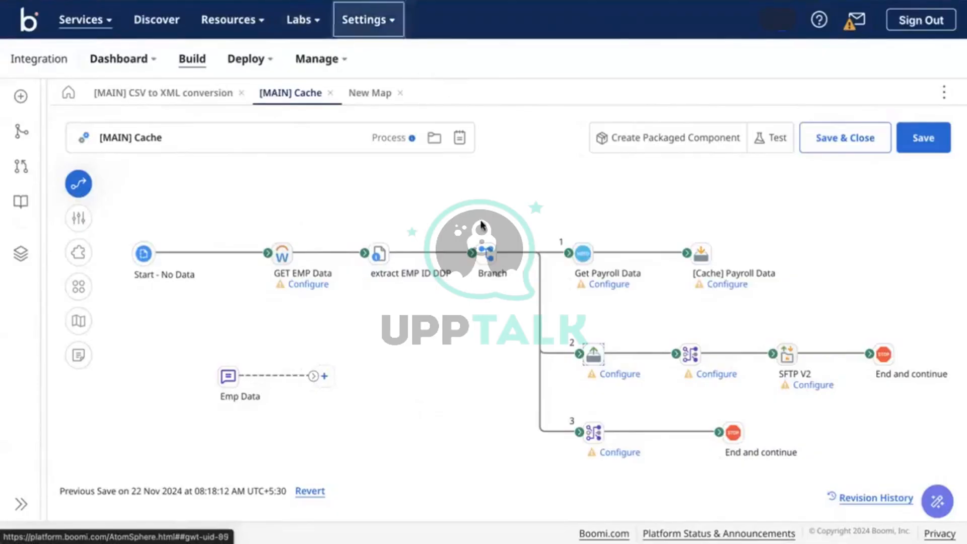
mouse_move(382, 1)
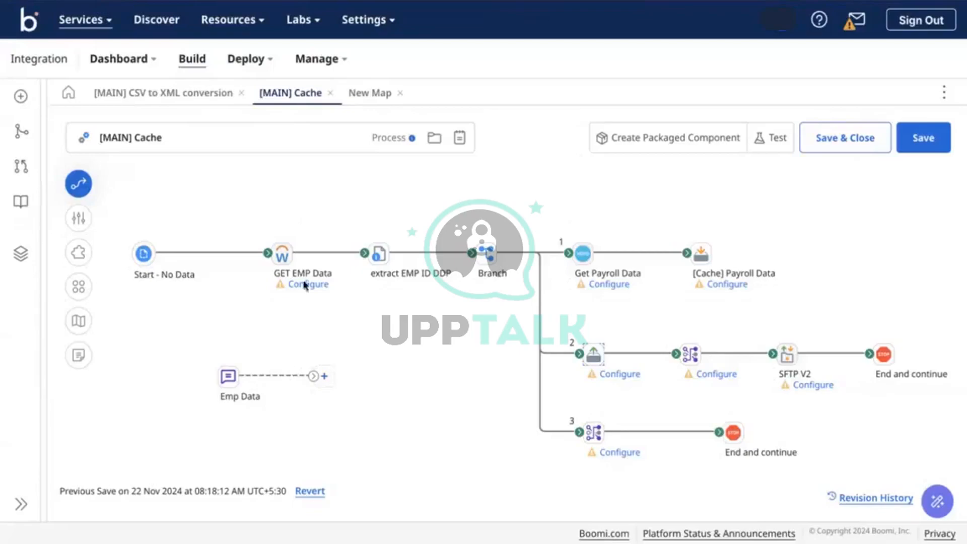
Detach Start from GET EMP Data and move Start and Emp Data to the bottom, connected
left_click(229, 376)
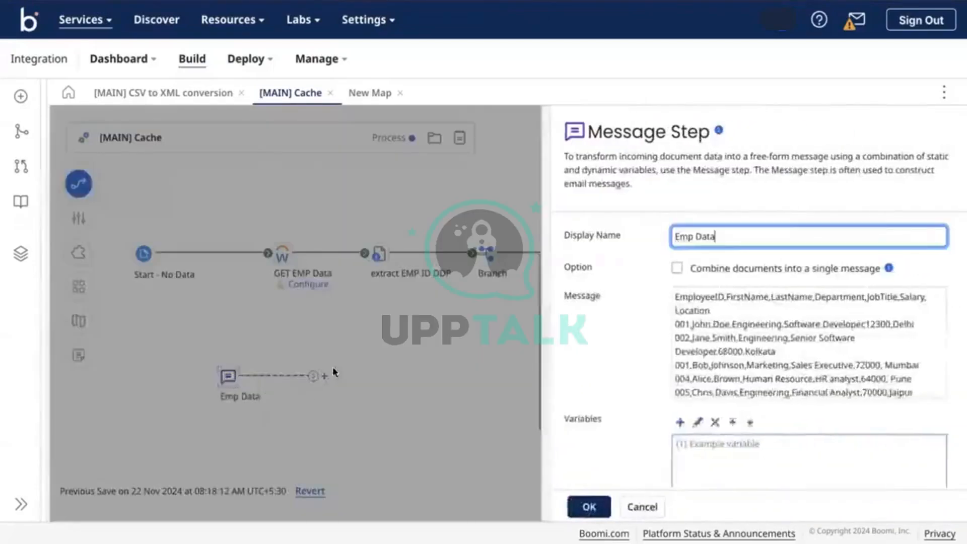
key("Return")
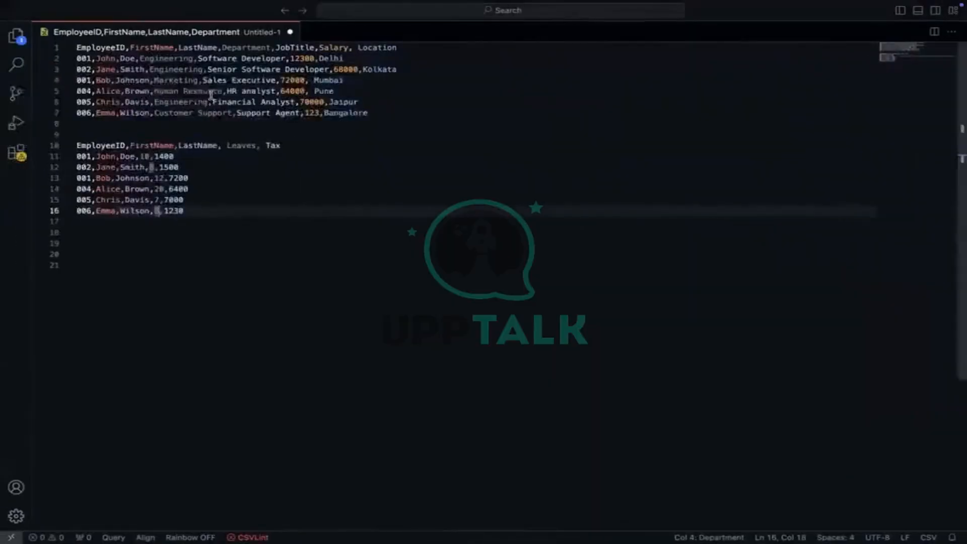
left_click(198, 92)
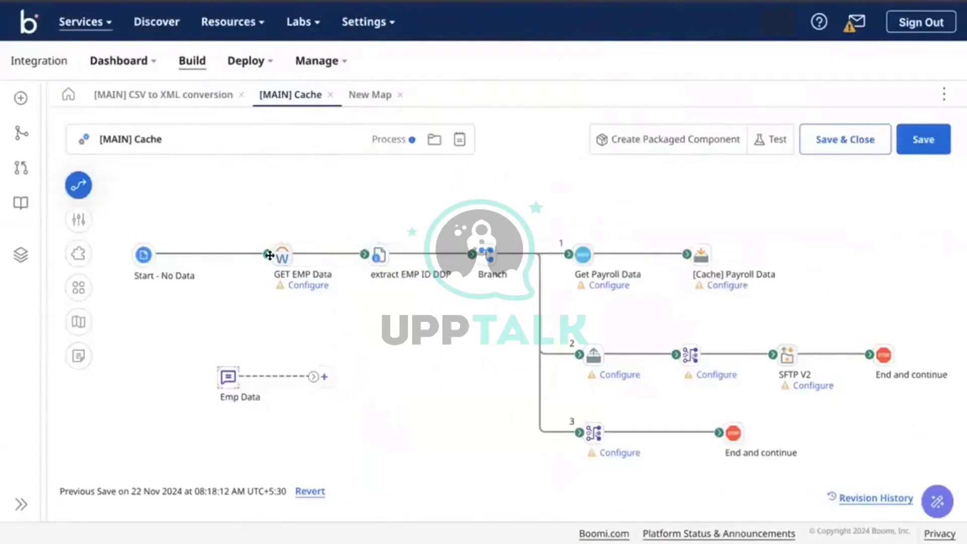
left_click_drag(221, 256, 220, 257)
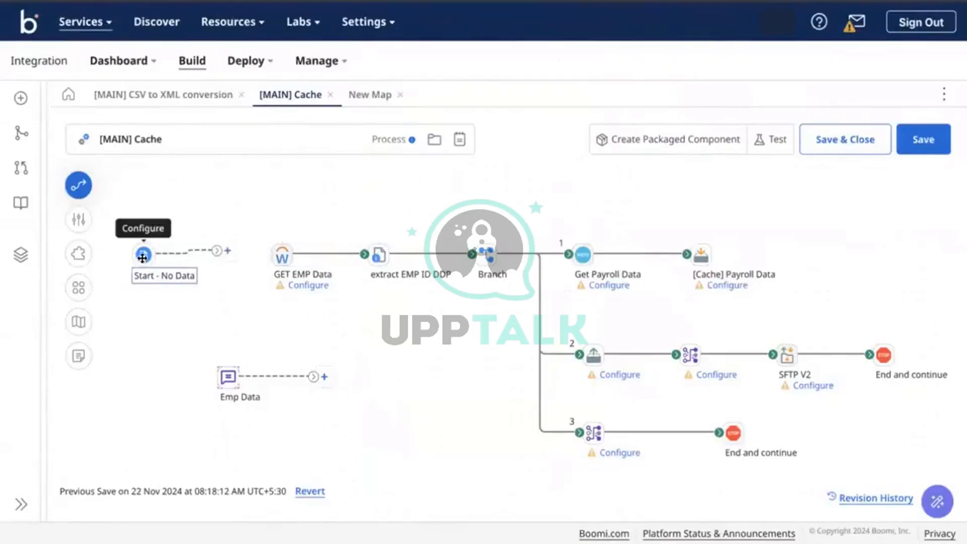
left_click_drag(142, 257, 149, 455)
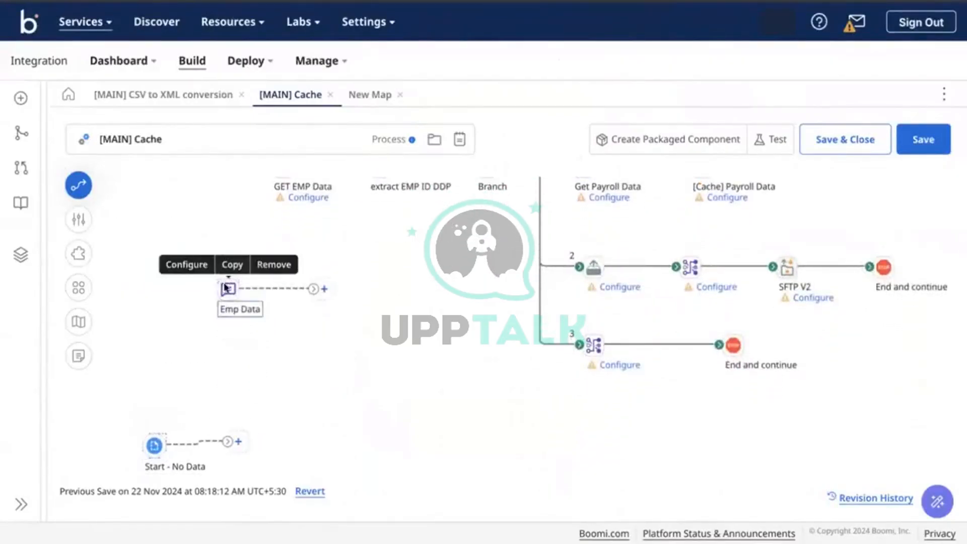
left_click_drag(226, 283, 262, 444)
Rename the Emp Data message step to Workday Emp Data
left_click(261, 444)
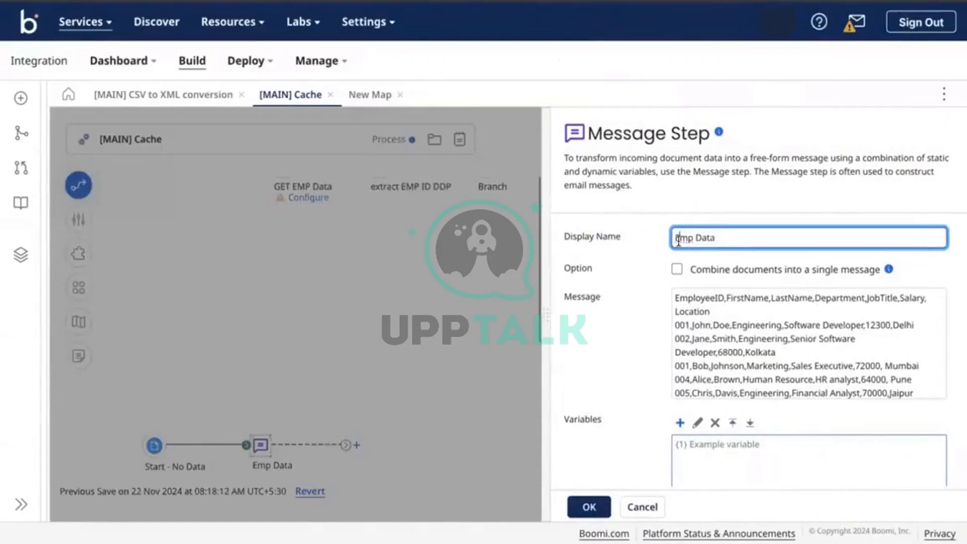
type("Workday")
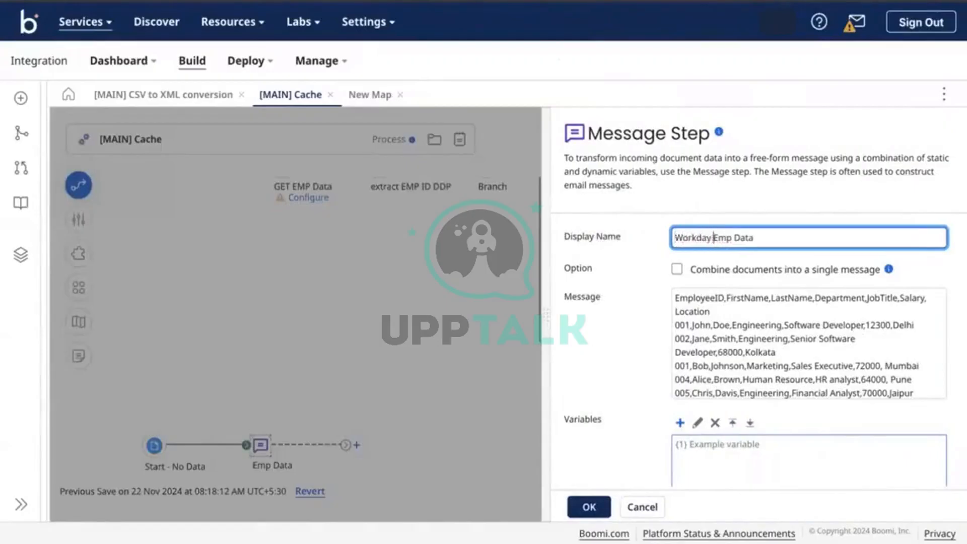
left_click(589, 507)
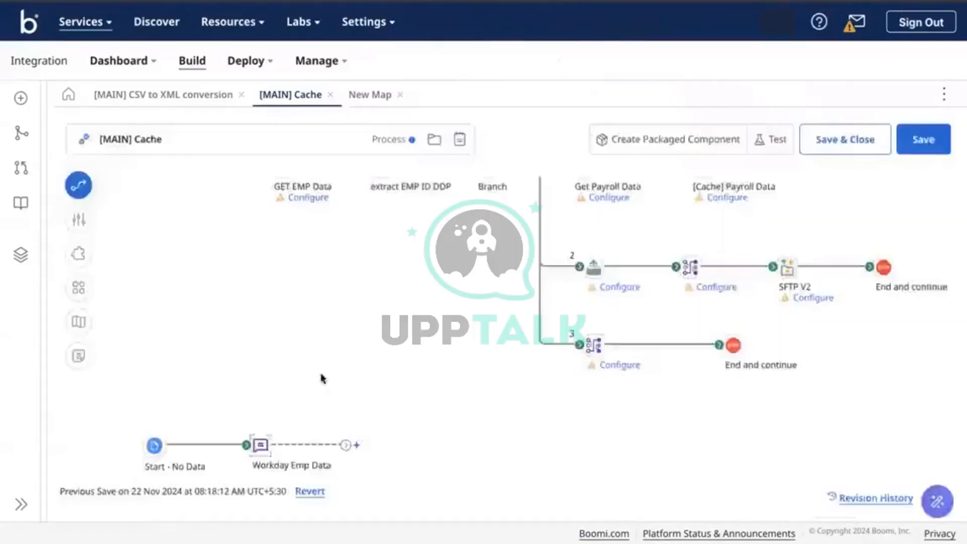
Insert a Branch step after Workday Emp Data
left_click(356, 445)
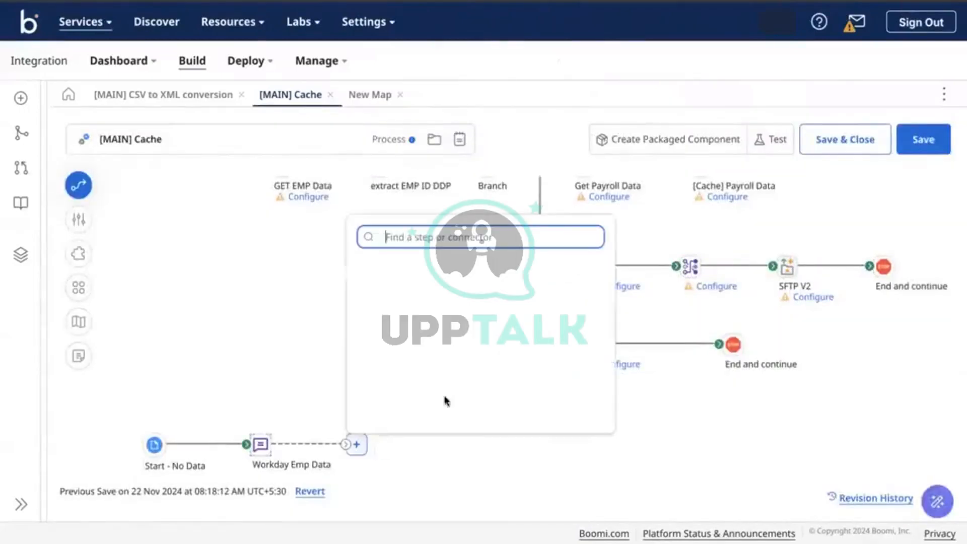
type("branc")
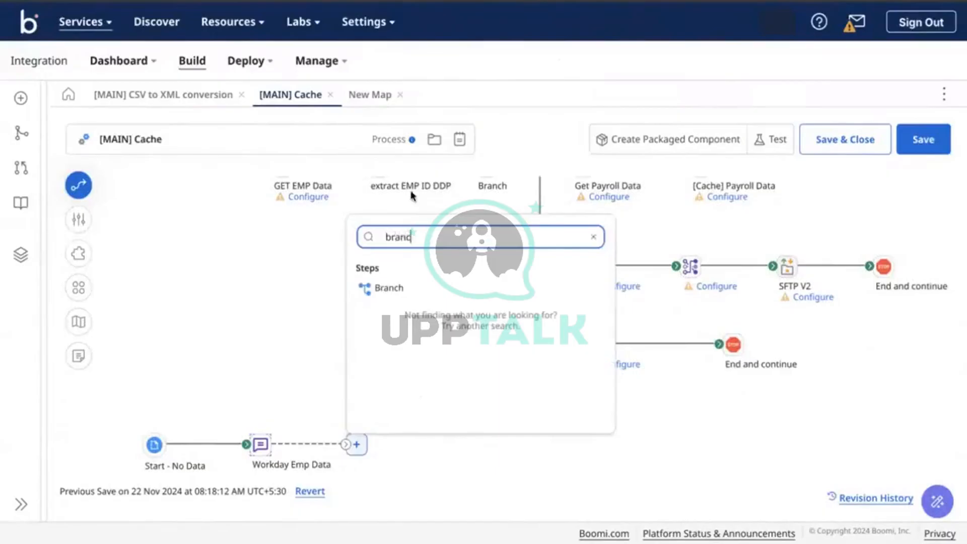
left_click(387, 290)
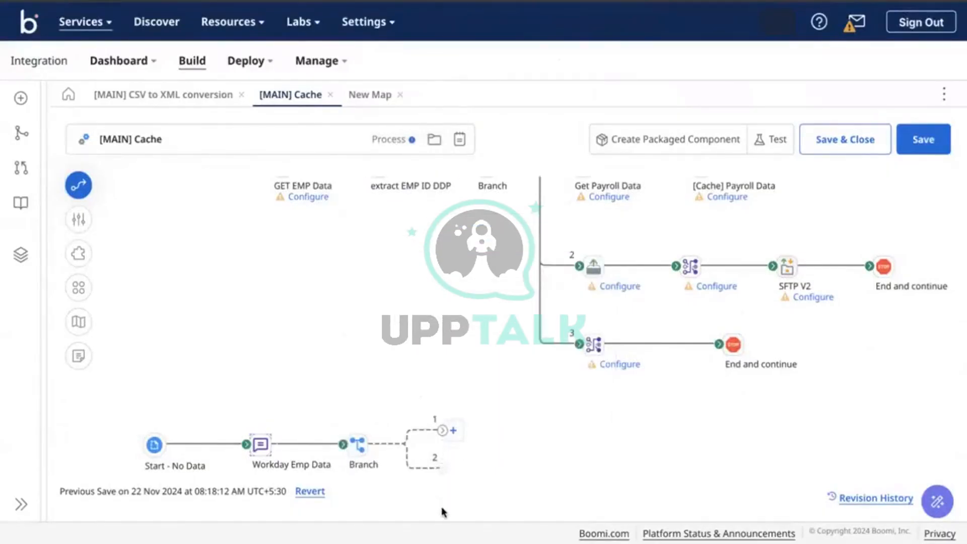
Put a Message step named ADP Salary Data on branch 1 and select the Leaves and Tax sample table
left_click_drag(442, 433, 493, 444)
type("messa")
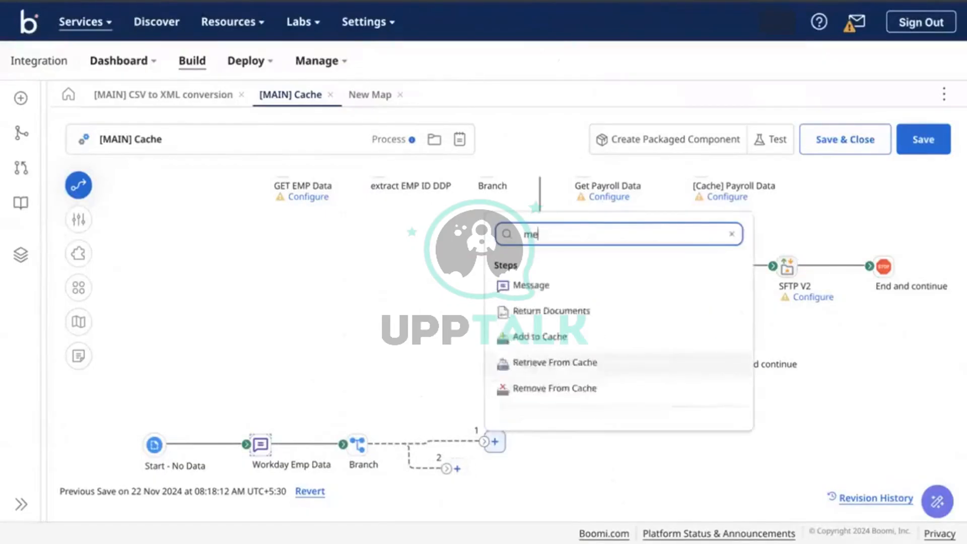
left_click(526, 283)
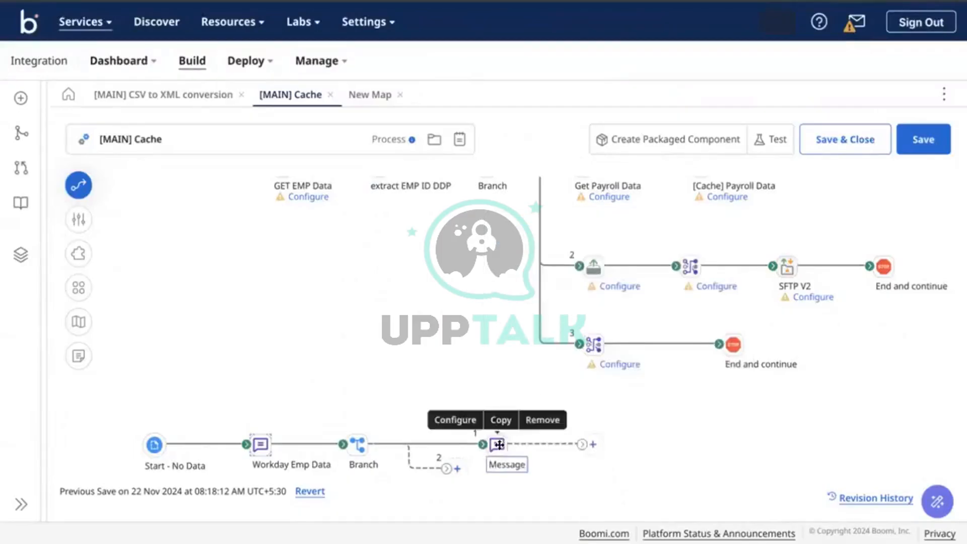
left_click(499, 445)
type("AD")
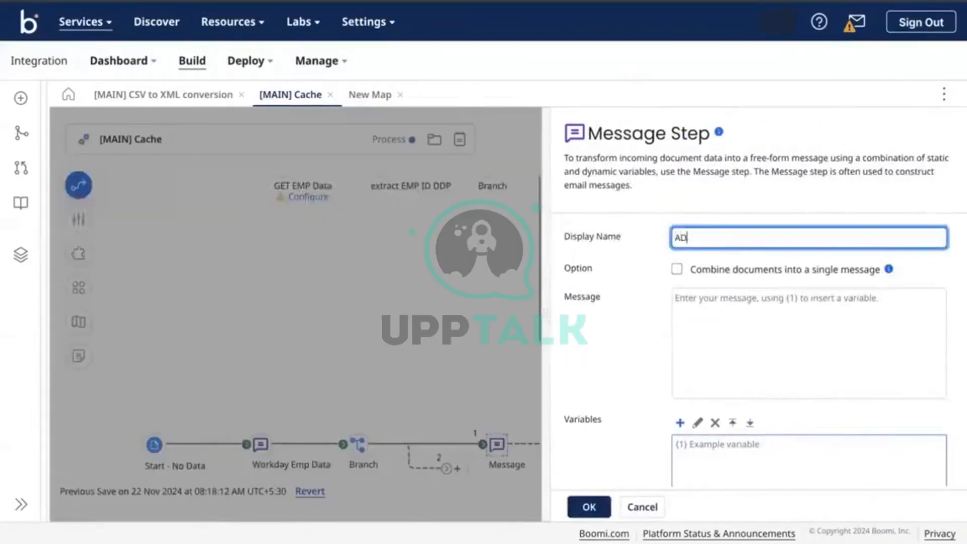
type("P S")
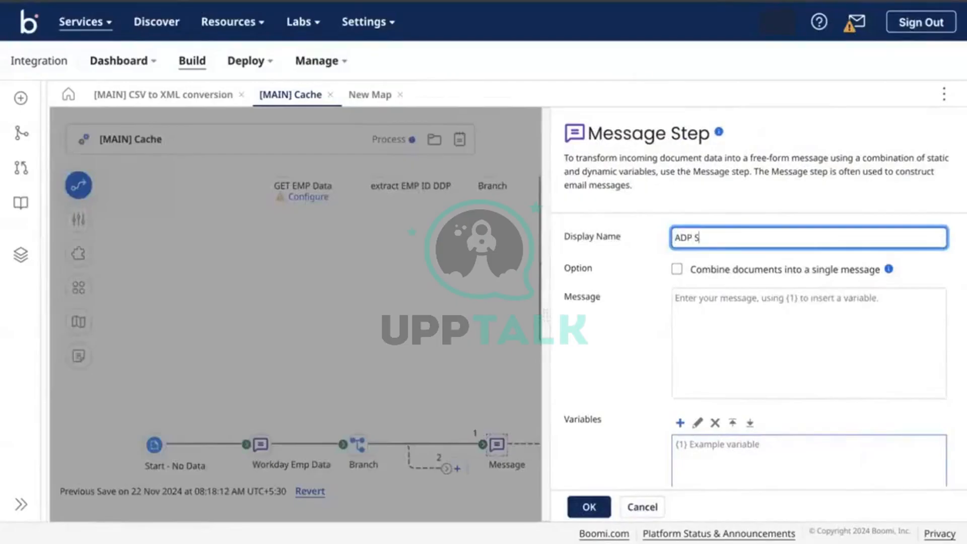
type("alary Dat")
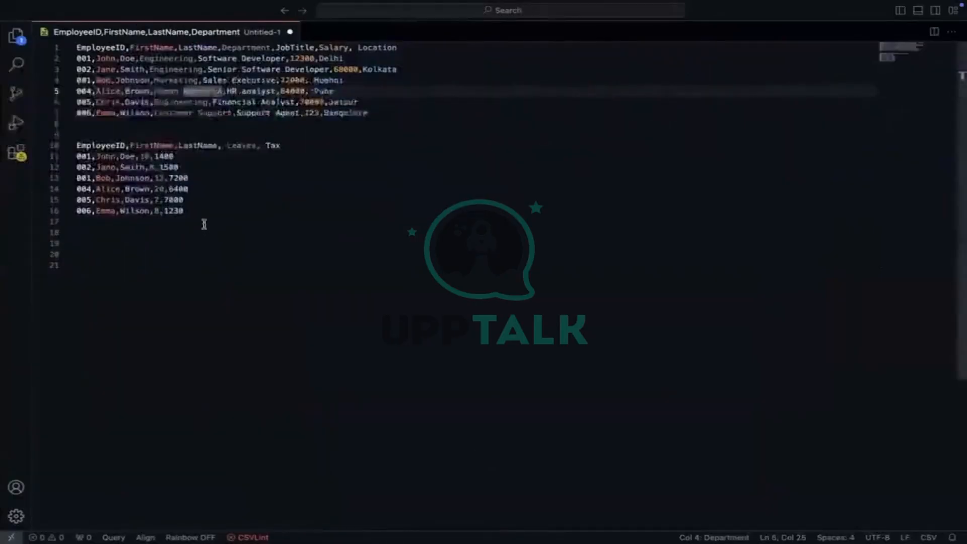
double_click(202, 216)
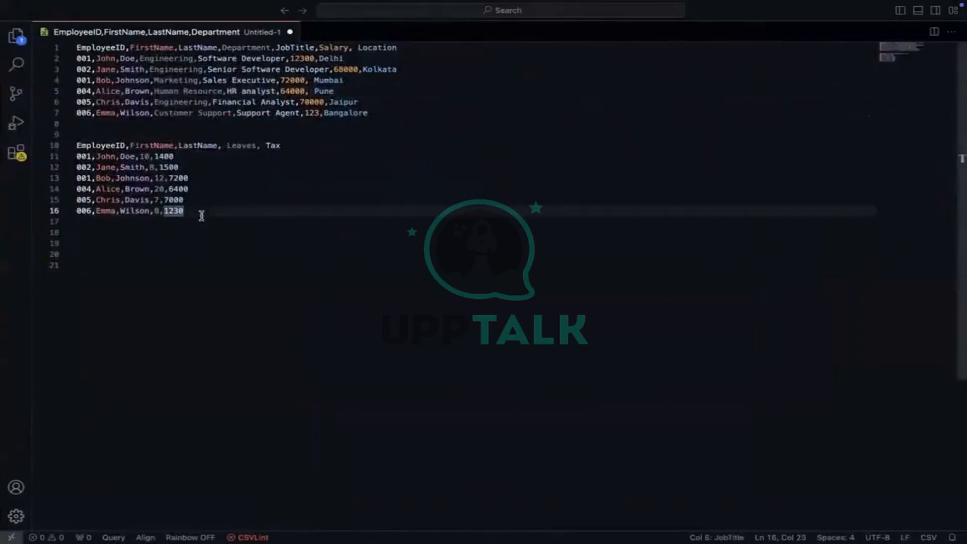
left_click_drag(201, 216, 78, 147)
key("super+c")
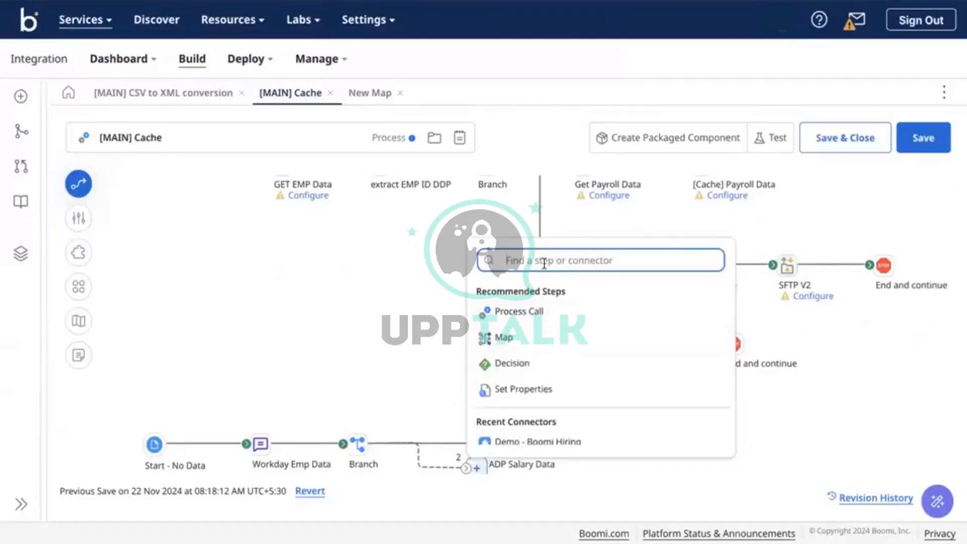
Add a Map step on branch 2
type("map")
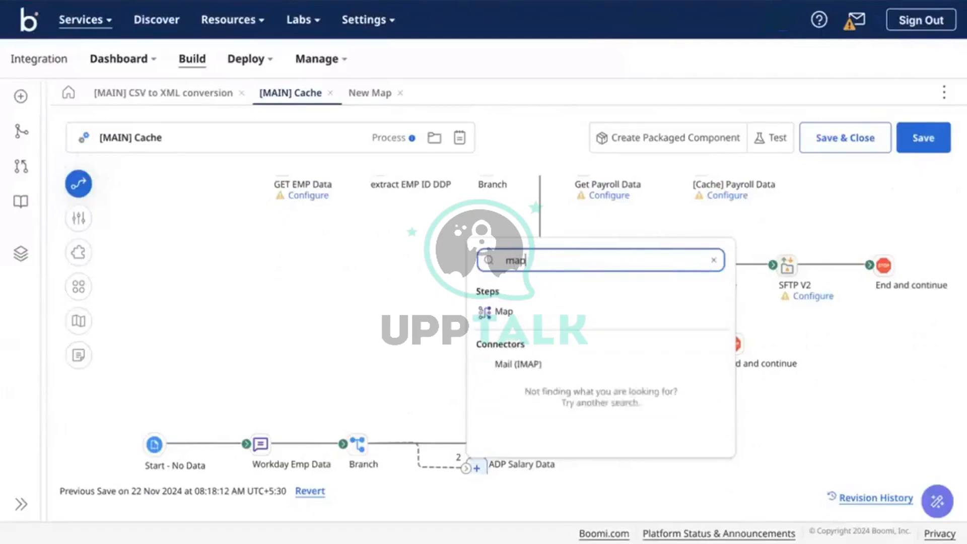
left_click(519, 309)
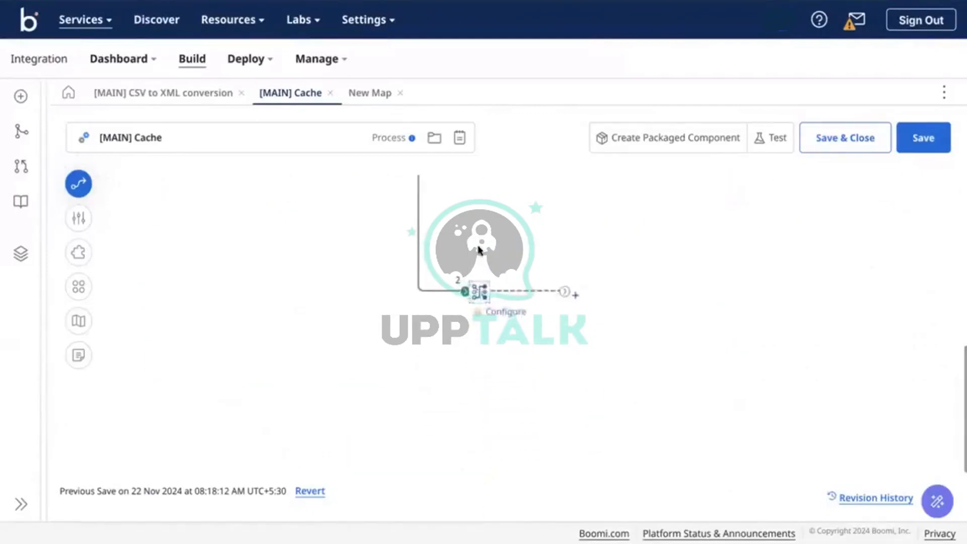
left_click_drag(488, 488, 492, 283)
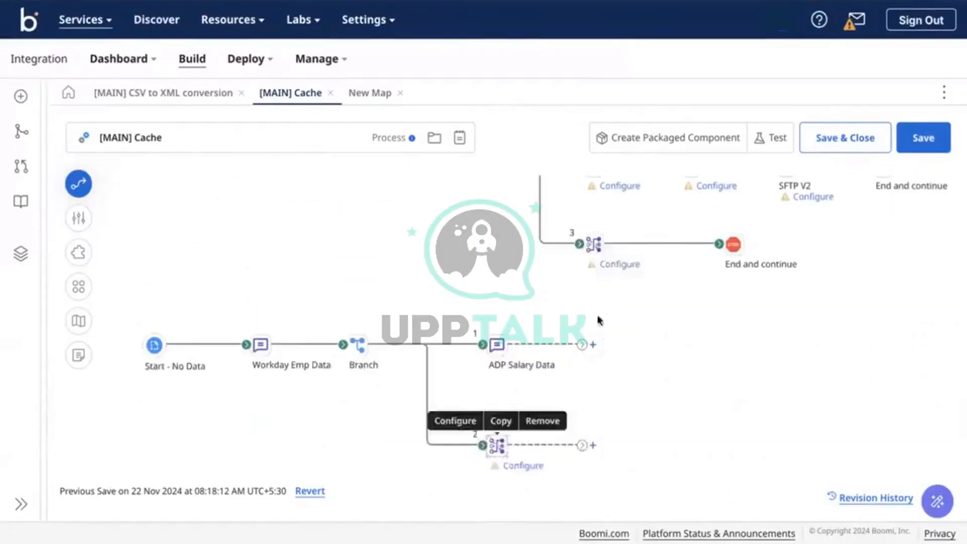
Add an Add to Cache step after ADP Salary Data
left_click(593, 344)
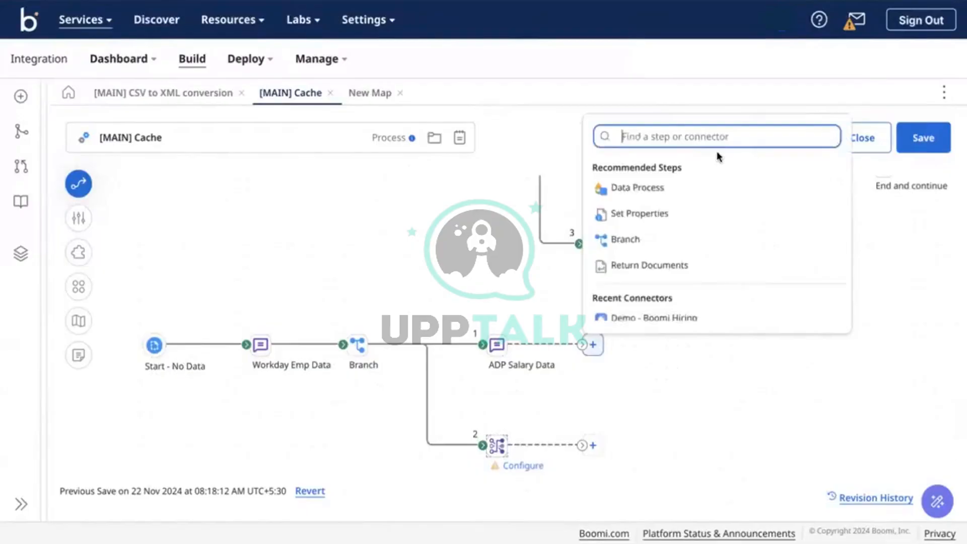
type("cach")
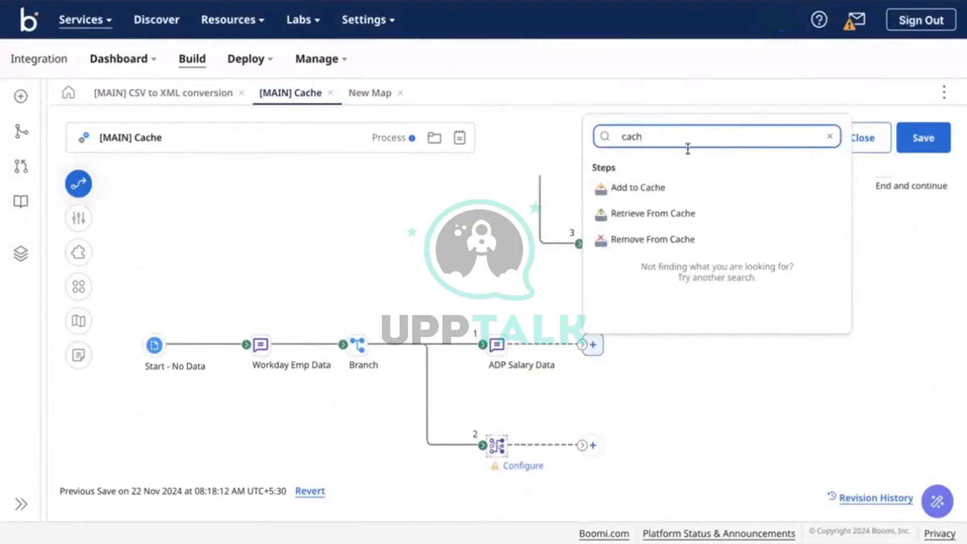
left_click(646, 185)
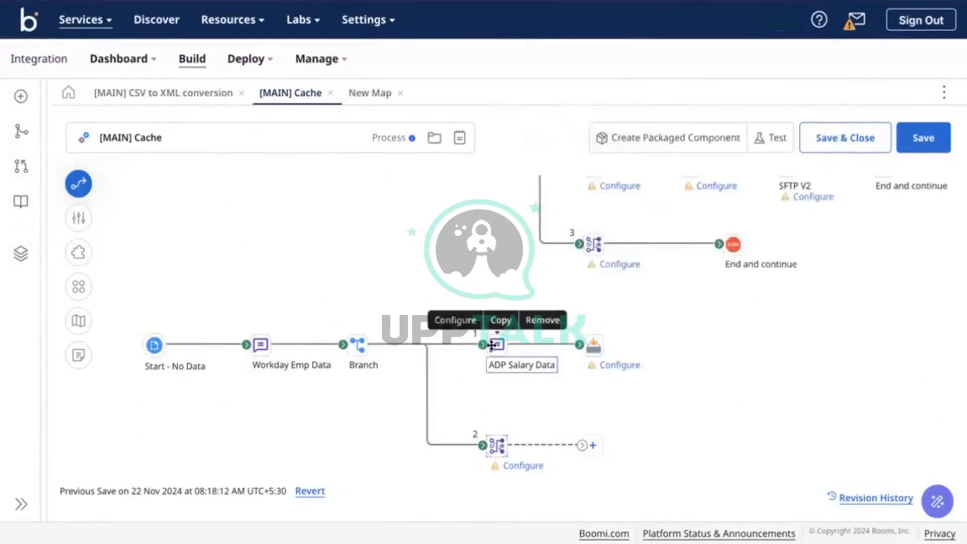
key("ctrl+Right")
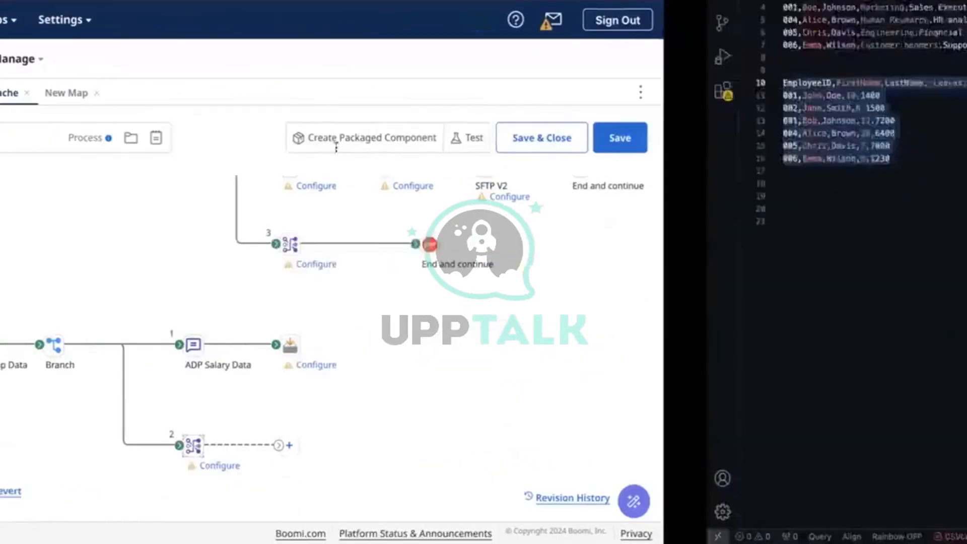
Paste the Leaves and Tax table into a new file and save it as ADP_Payroll.csv
key("super+n")
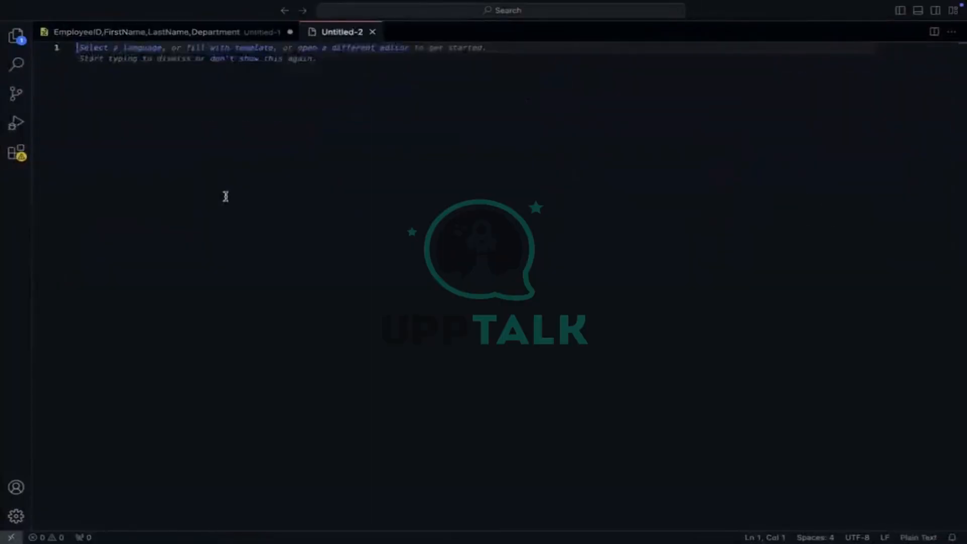
key("super+v")
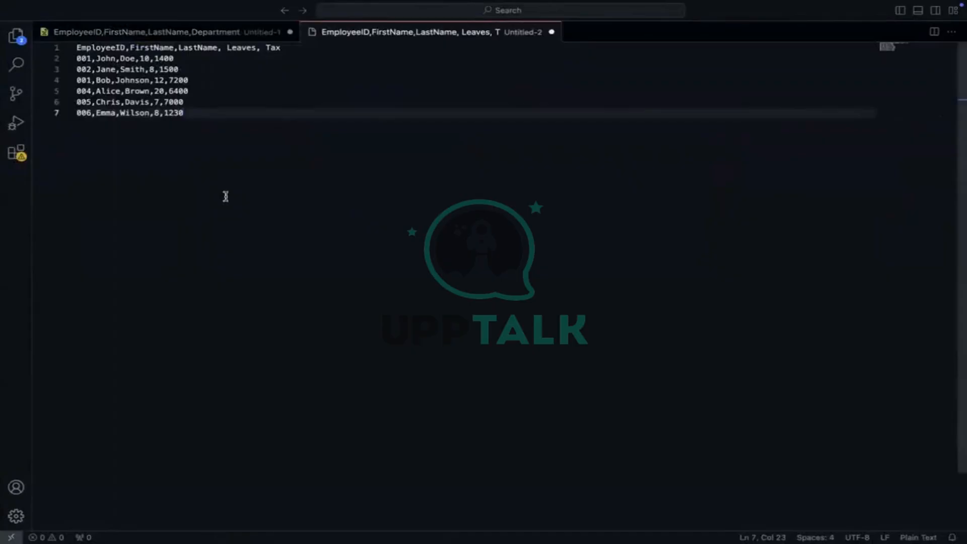
key("super+s")
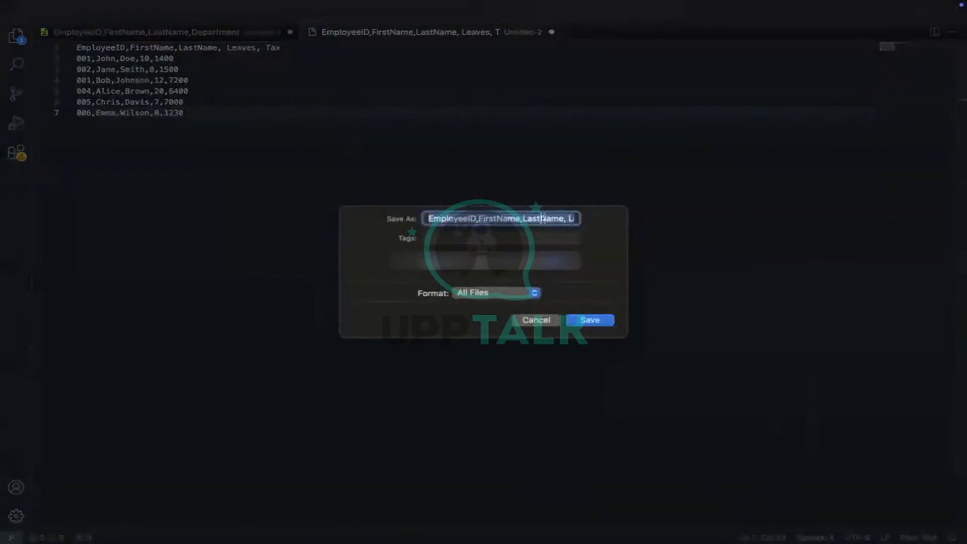
type("ADP_Pa.csv")
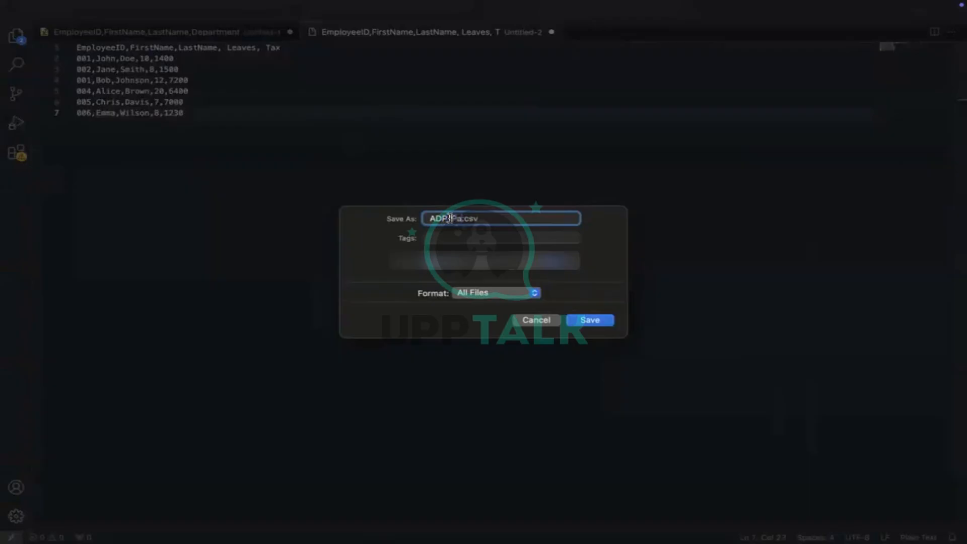
type("yroll")
left_click(590, 319)
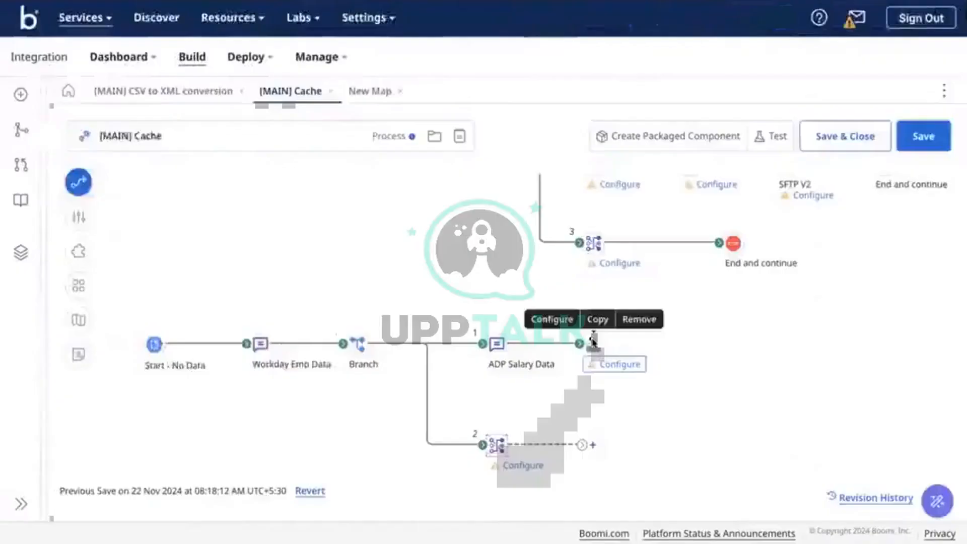
left_click(596, 339)
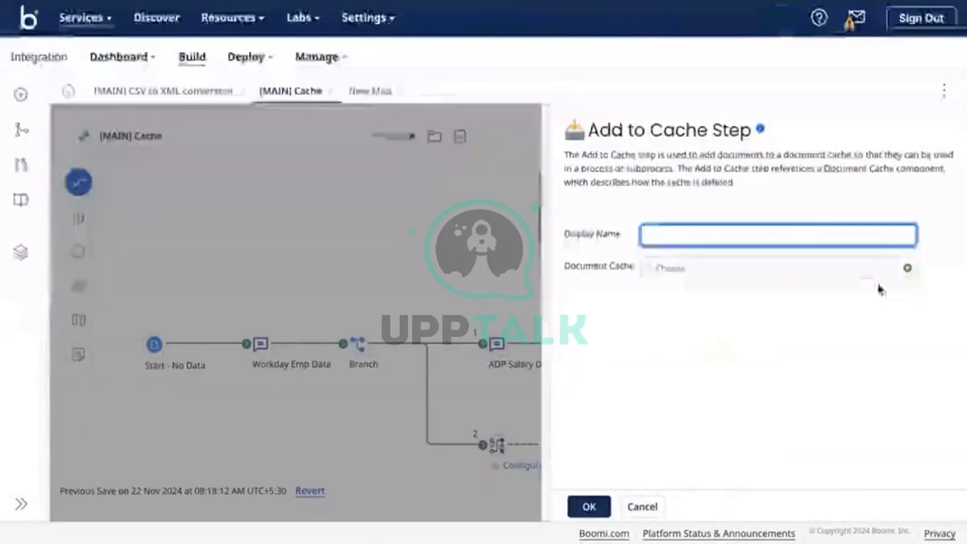
Create and save a new document cache named [Cache] Add payroll Data for the step
type("A")
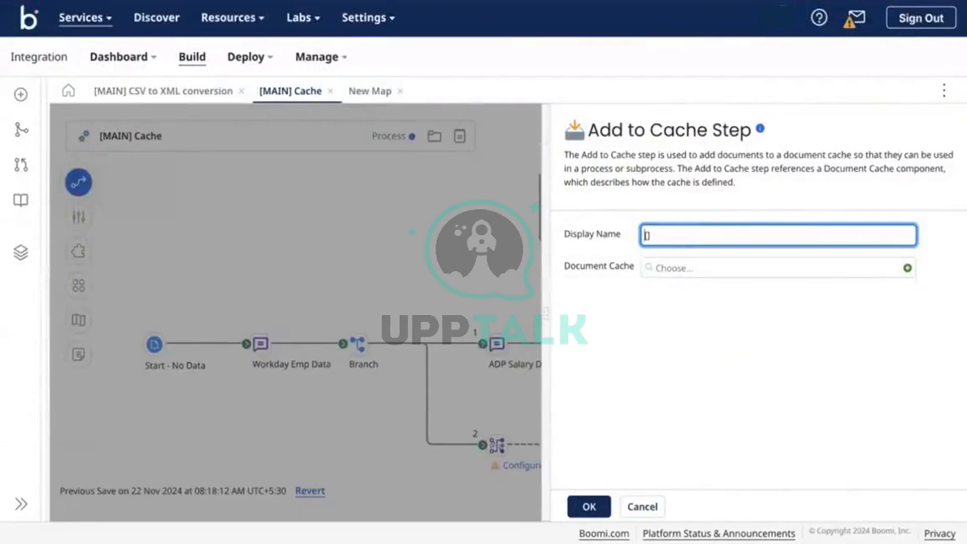
type("[CACHE] Add pay")
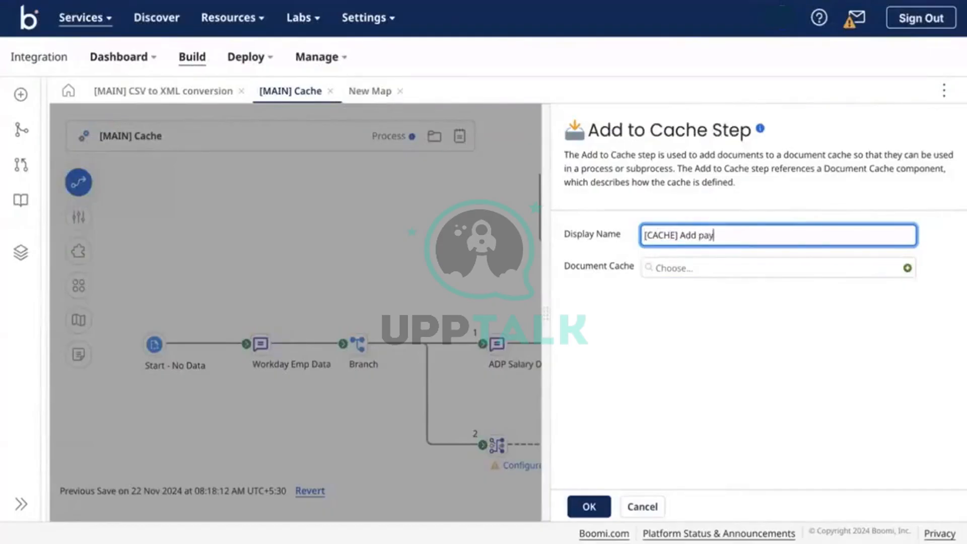
type("Data")
left_click(907, 269)
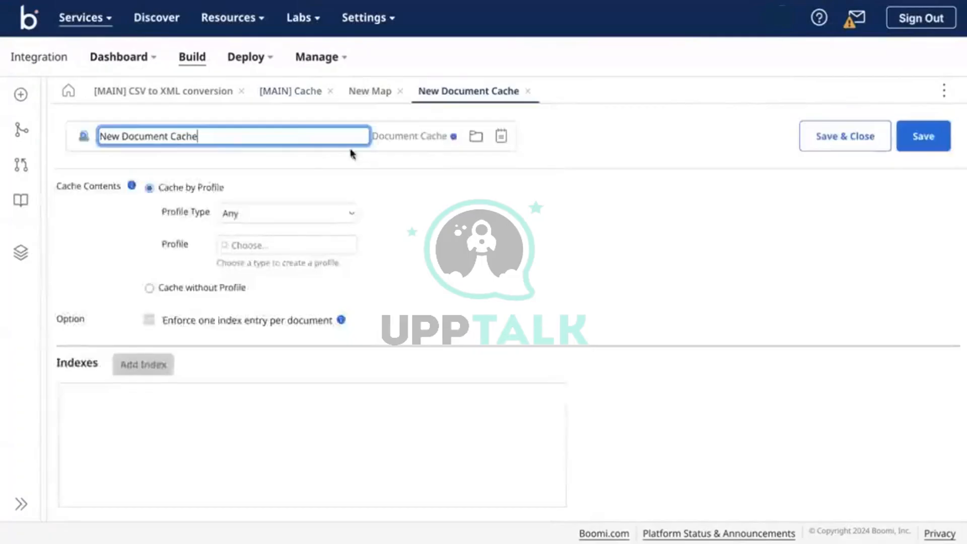
left_click(258, 136)
triple_click(300, 136)
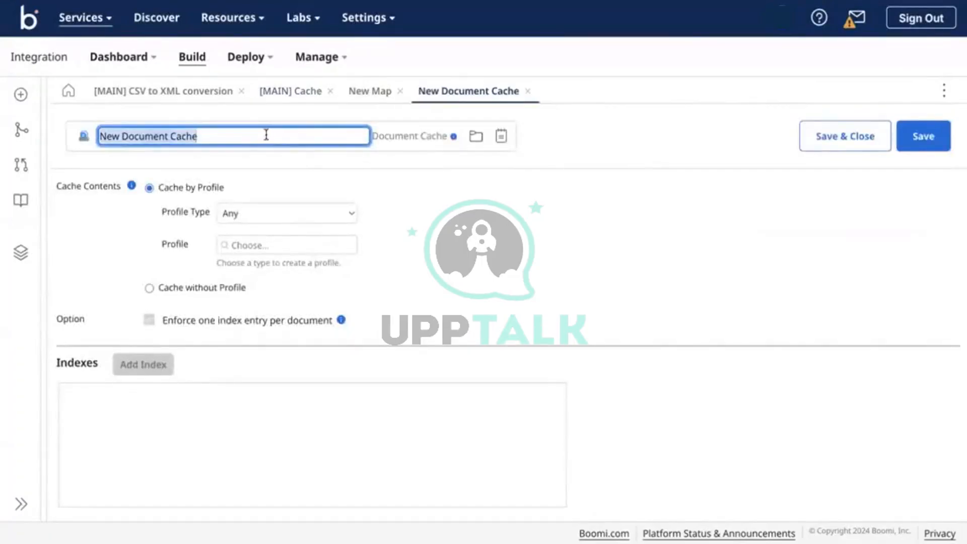
type("[Cache] Add")
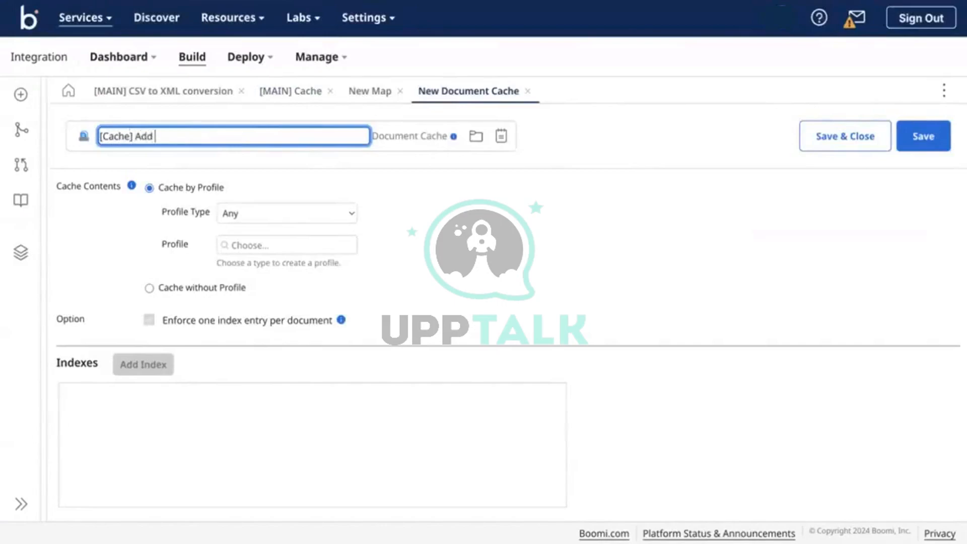
type(" payroll Data")
left_click(234, 242)
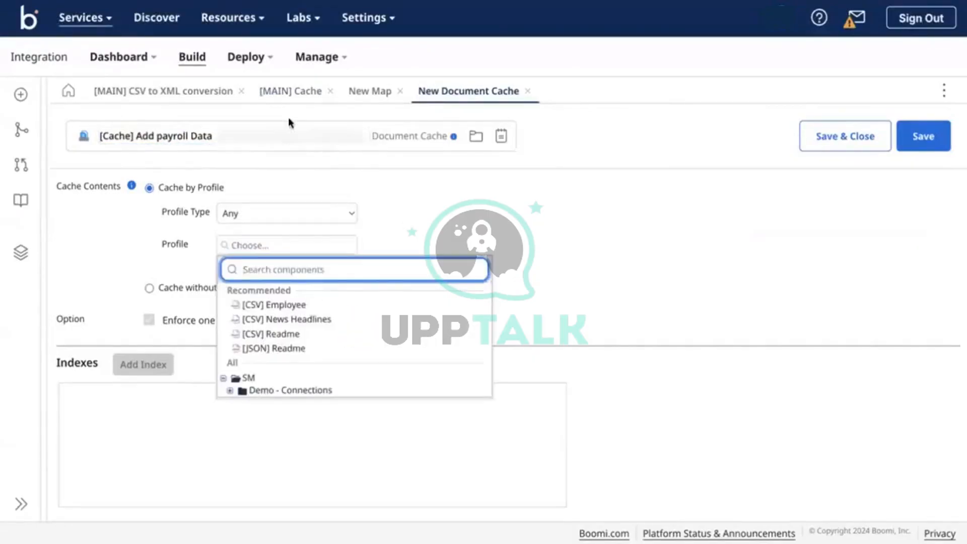
left_click(289, 101)
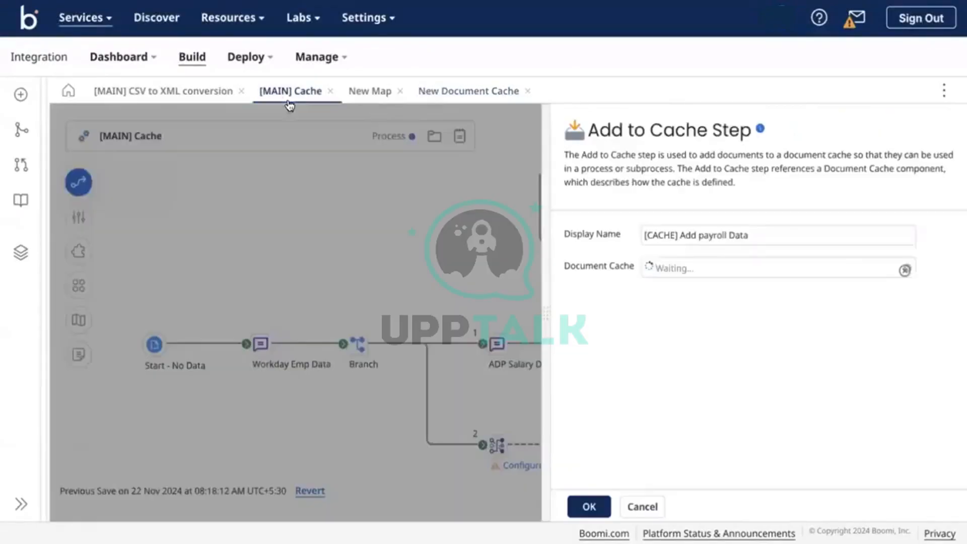
left_click(447, 92)
left_click(936, 137)
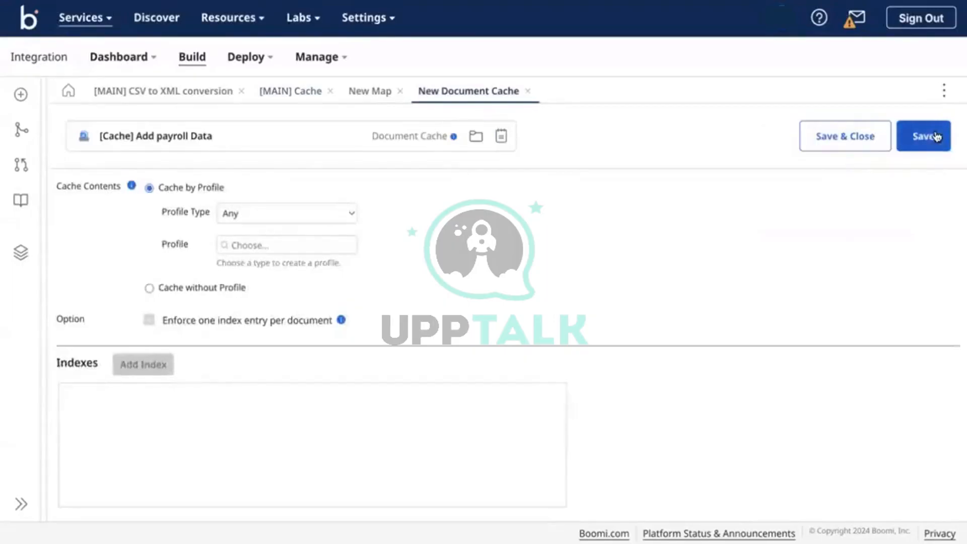
Trim the cache step's display name to Add payroll Data and confirm the step settings
left_click(382, 96)
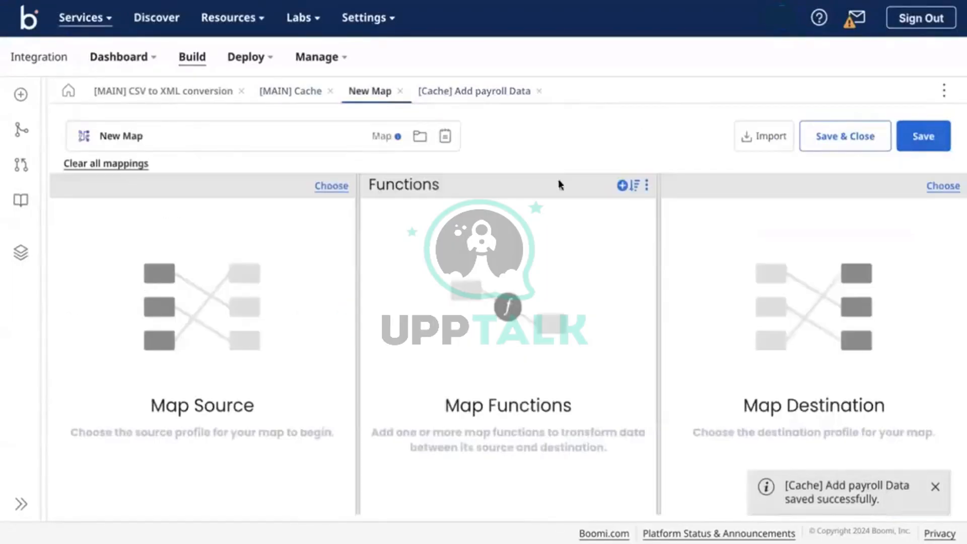
left_click(301, 90)
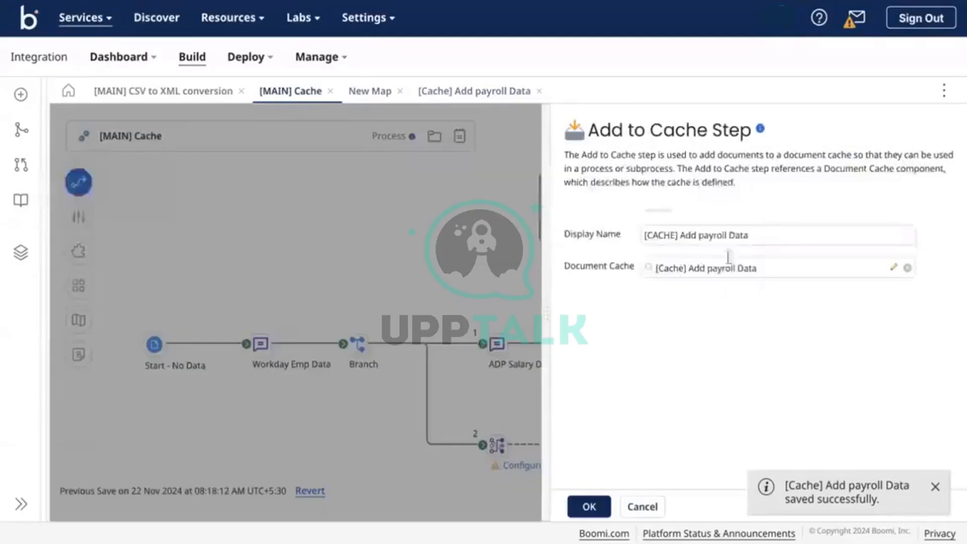
left_click(686, 238)
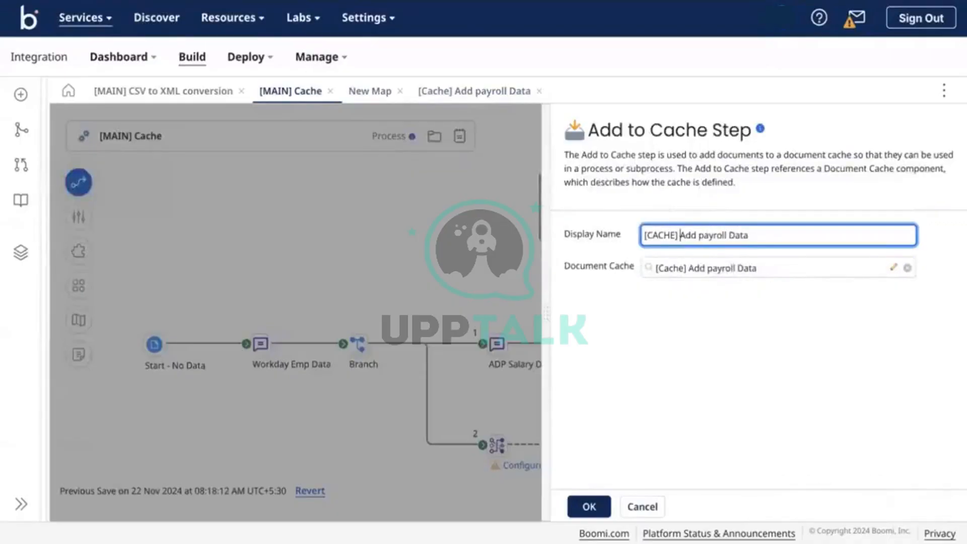
key("BackSpace")
key("BackSpace")
key("BackSpace")
key("BackSpace")
key("BackSpace")
key("BackSpace")
key("BackSpace")
key("BackSpace")
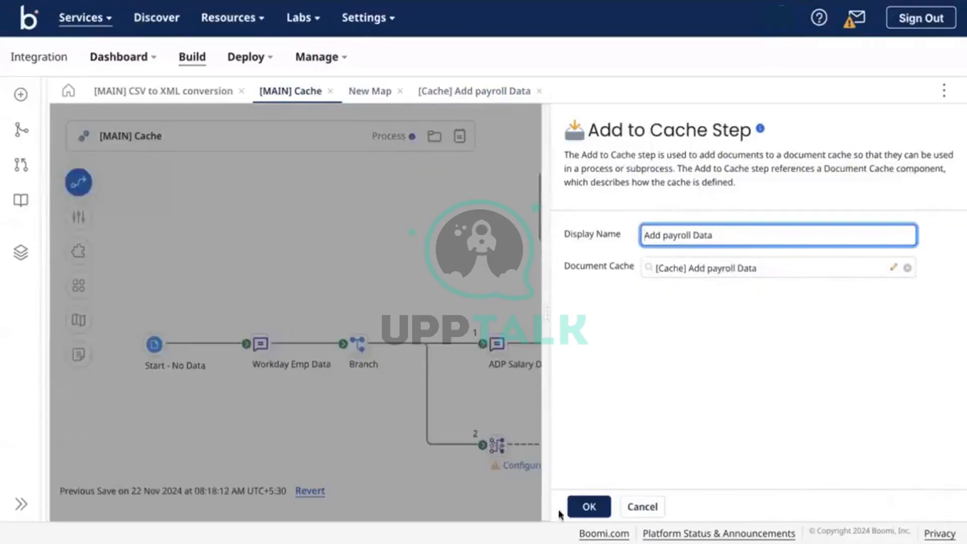
left_click(587, 508)
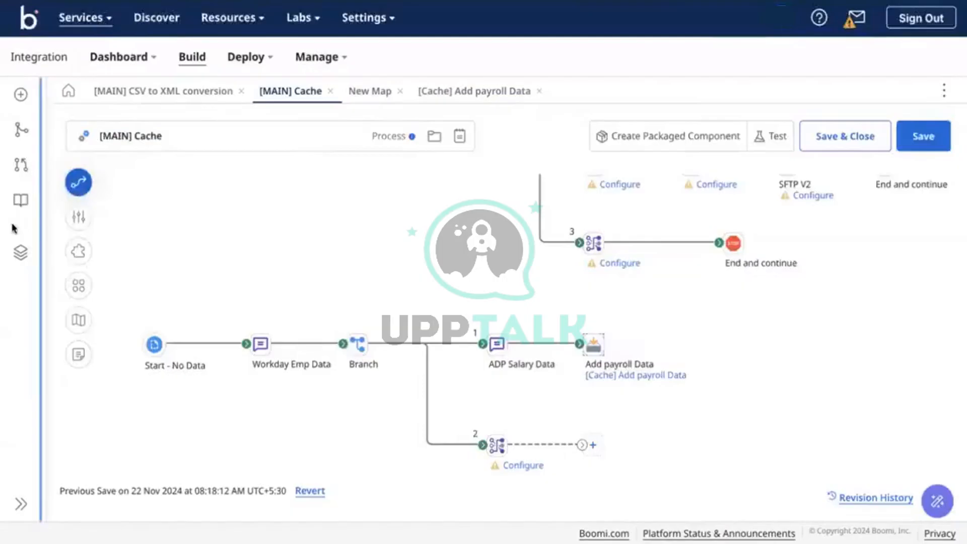
left_click(20, 252)
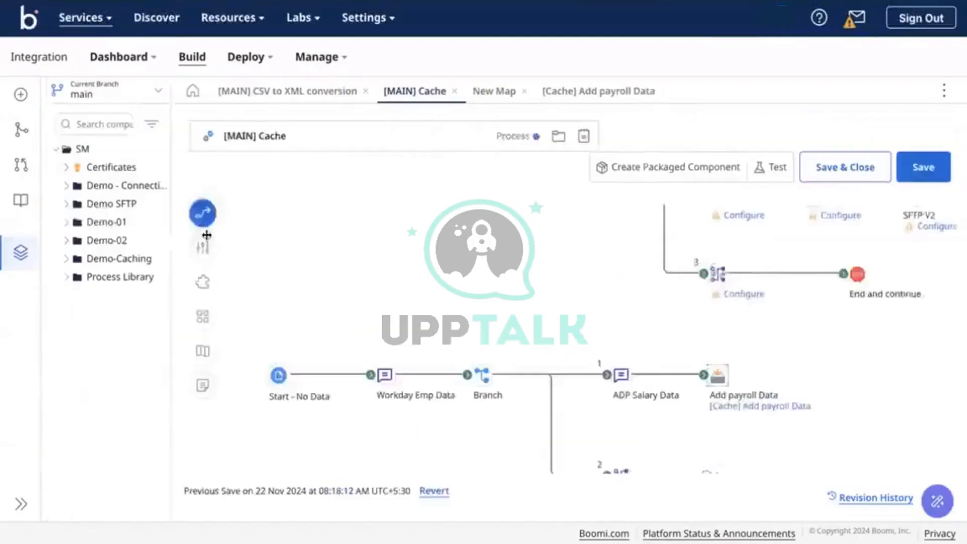
Create a new Flat File Profile named [CSV] Payroll Data in the Demo-Caching folder
left_click(67, 258)
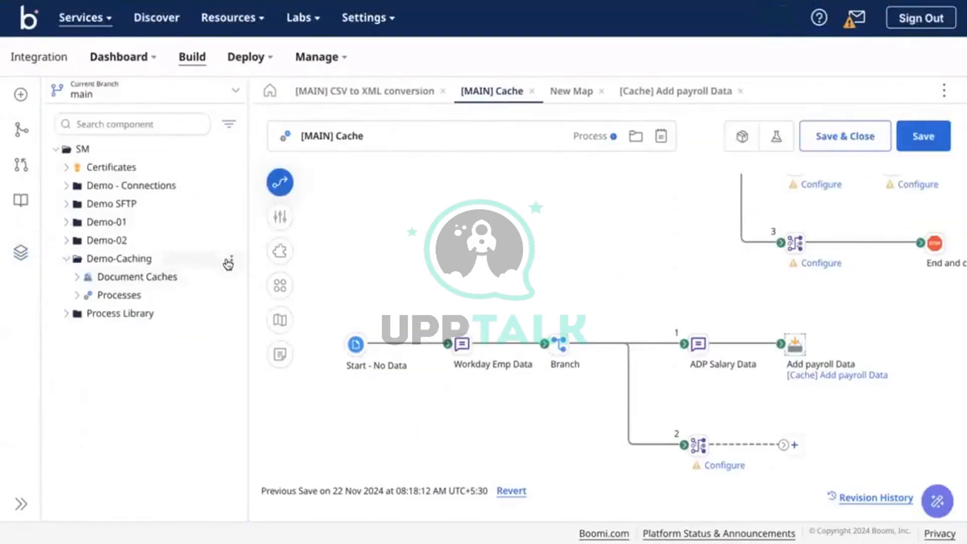
left_click(231, 259)
left_click(273, 279)
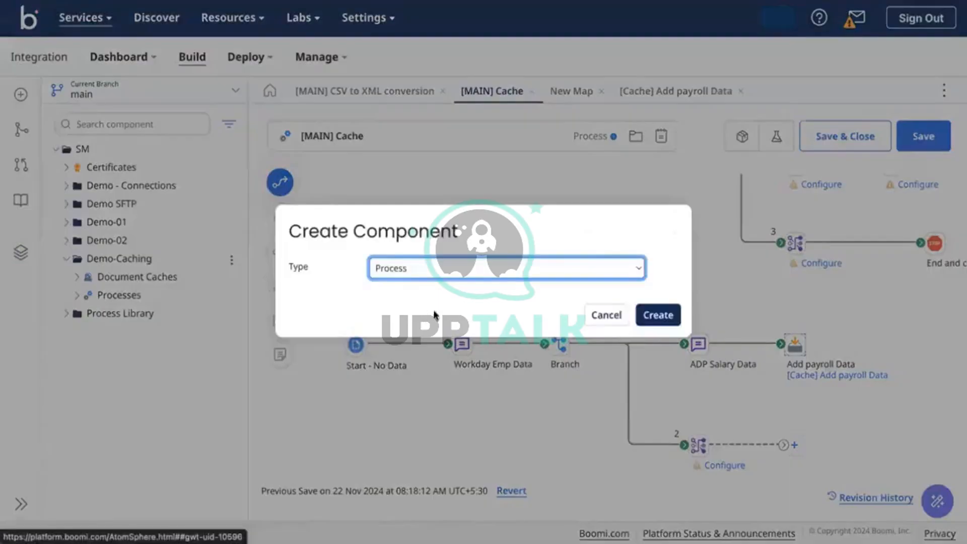
left_click(426, 271)
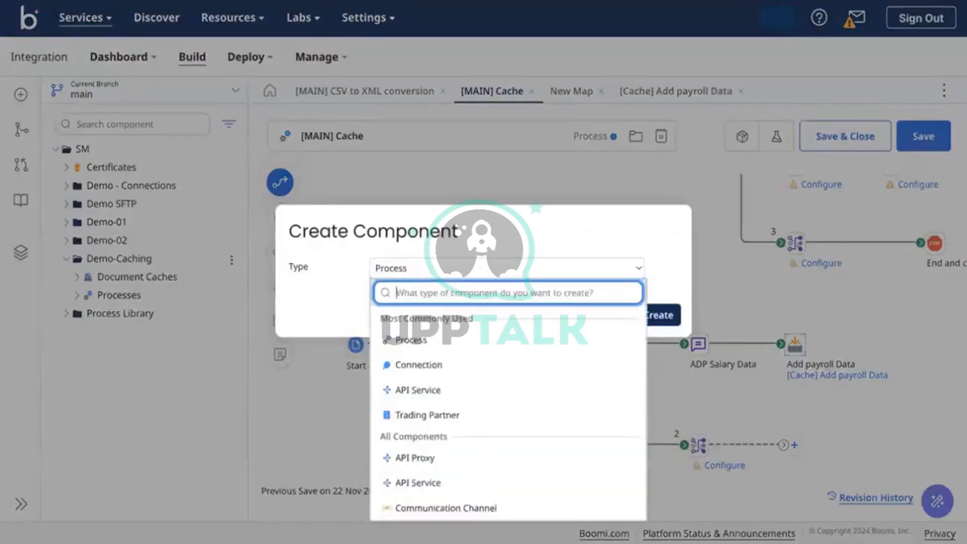
type("fl")
left_click(463, 328)
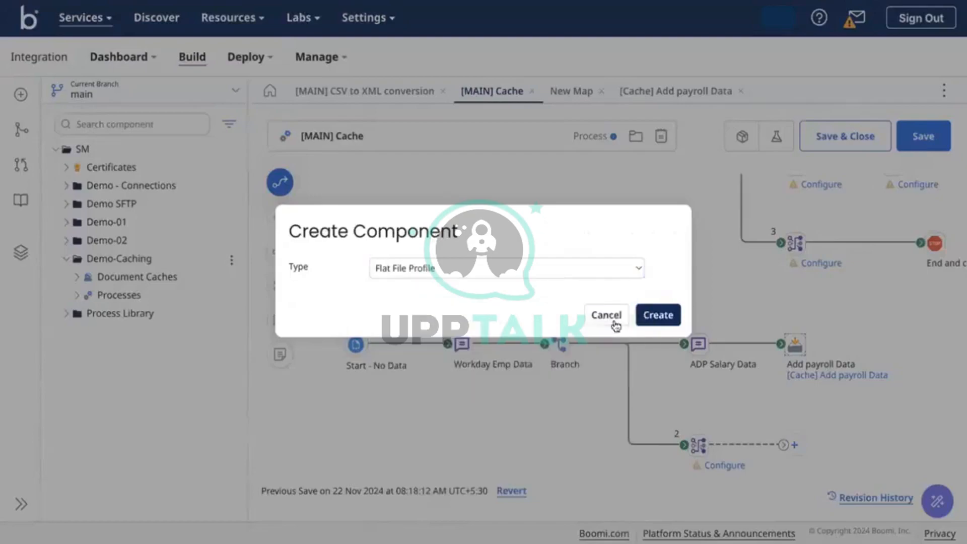
left_click(655, 316)
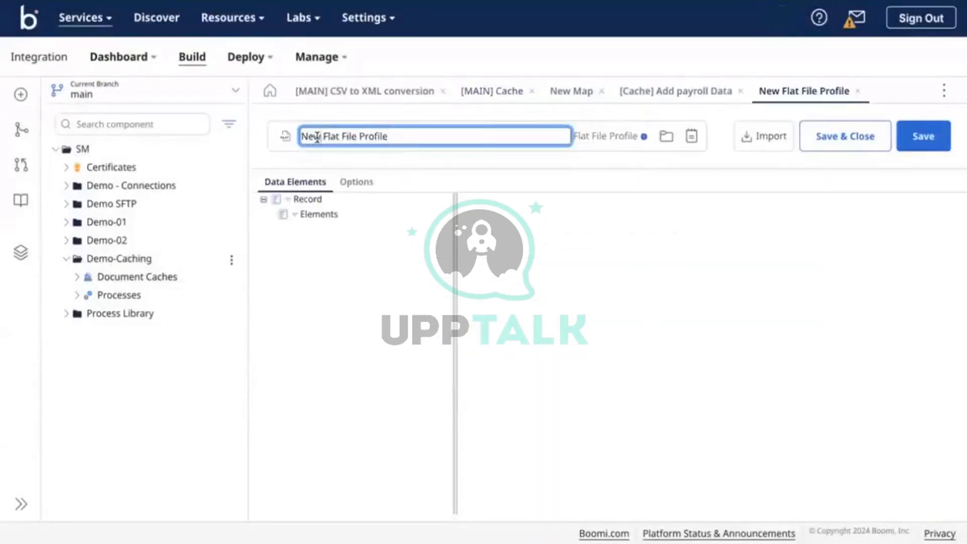
triple_click(317, 137)
key("BackSpace")
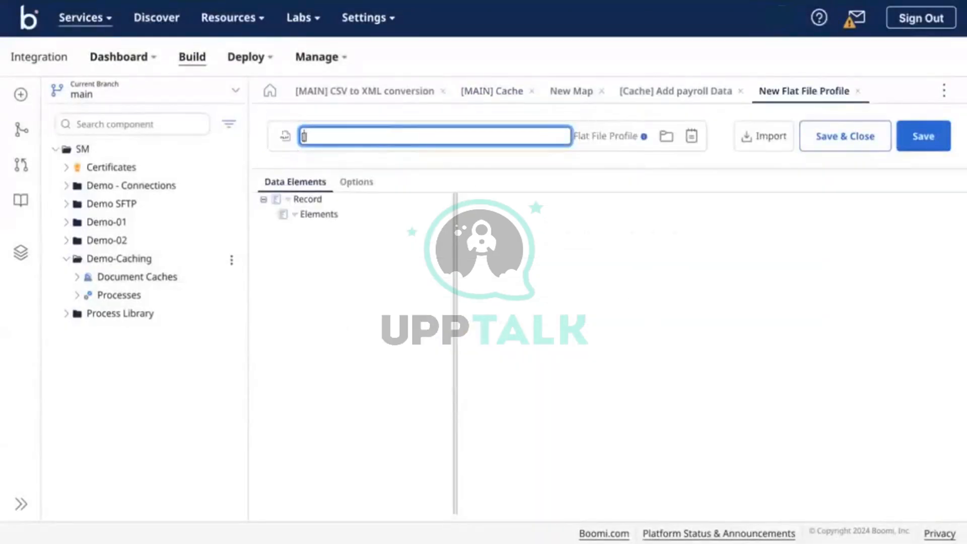
type("[CSV] Payroll Data")
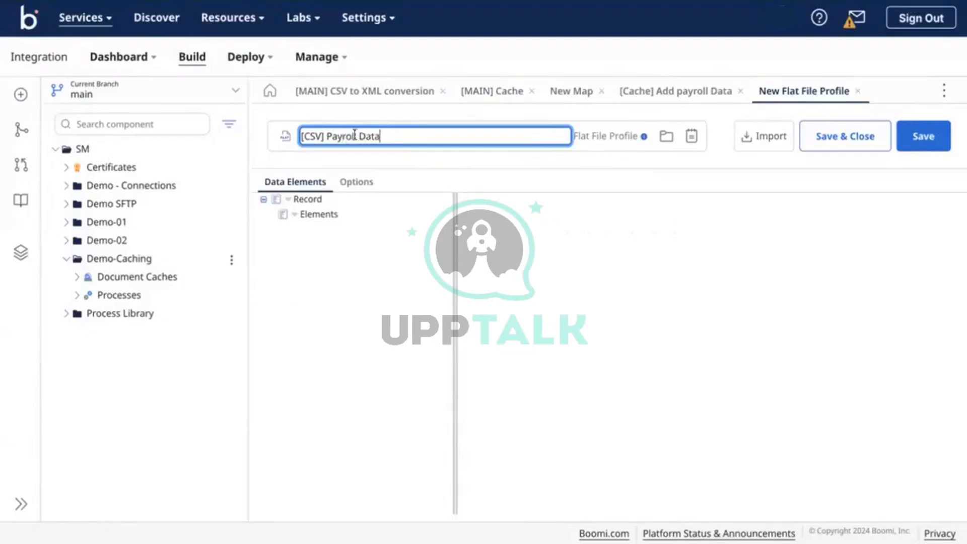
left_click(604, 233)
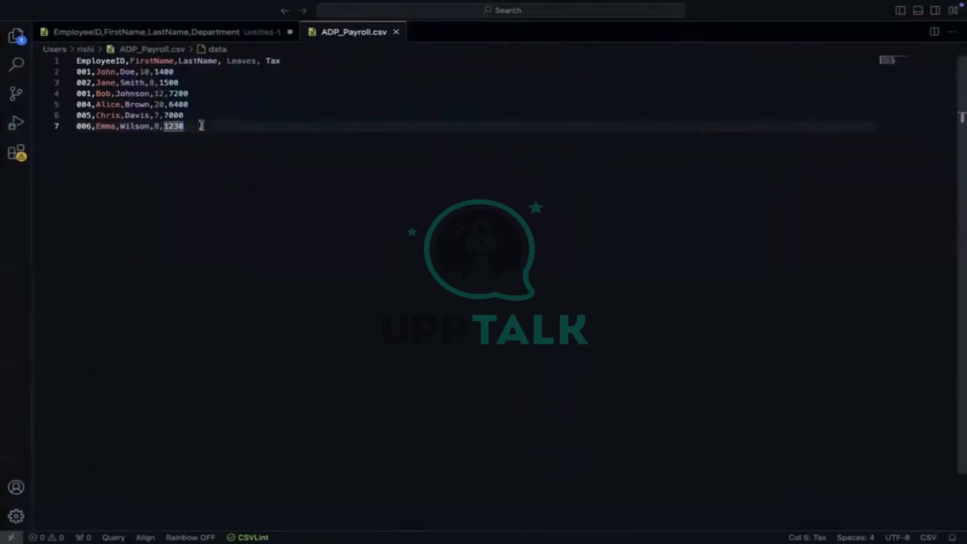
Add five elements named EmployeeID, FirstName, LastName, Leaves and Tax to the profile
double_click(106, 60)
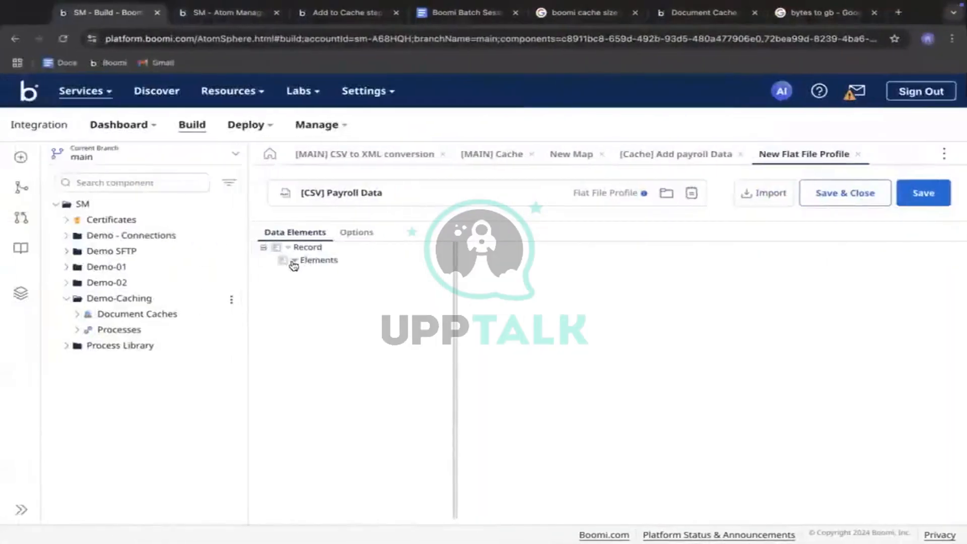
left_click(293, 262)
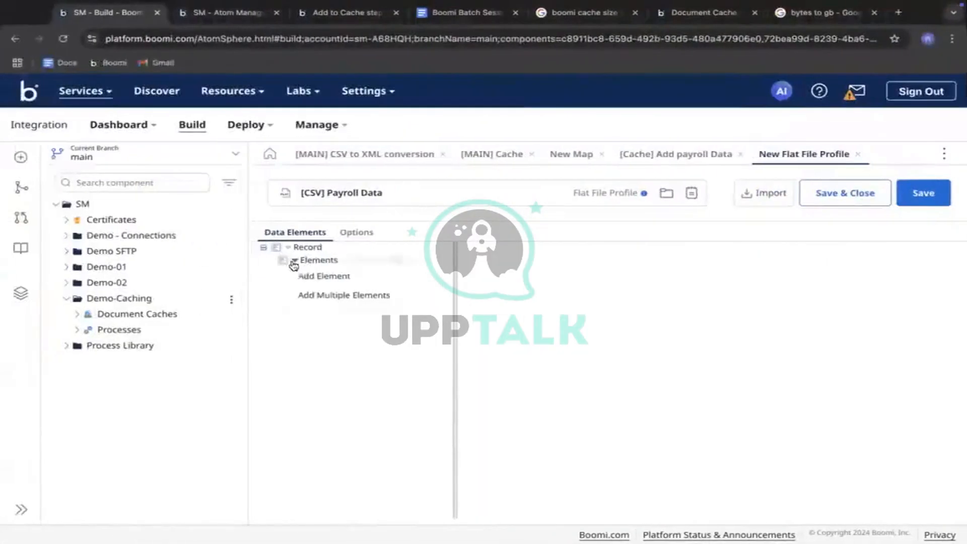
left_click(318, 295)
left_click(558, 359)
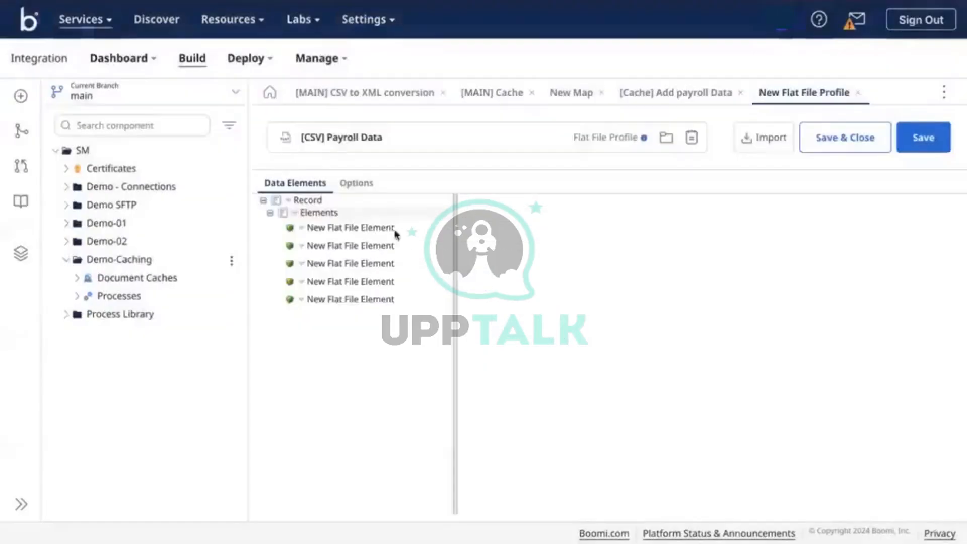
left_click(371, 227)
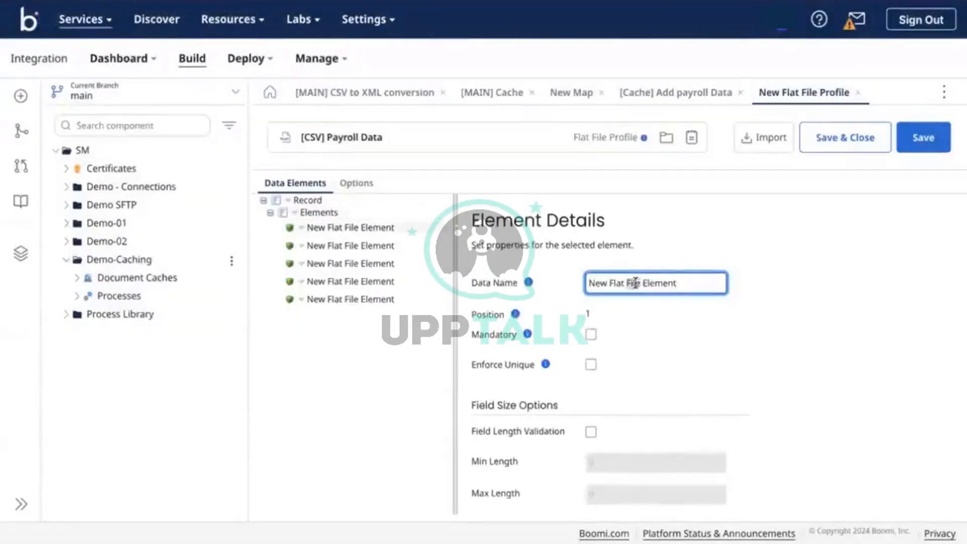
triple_click(635, 283)
type("EmployeeID")
key("Return")
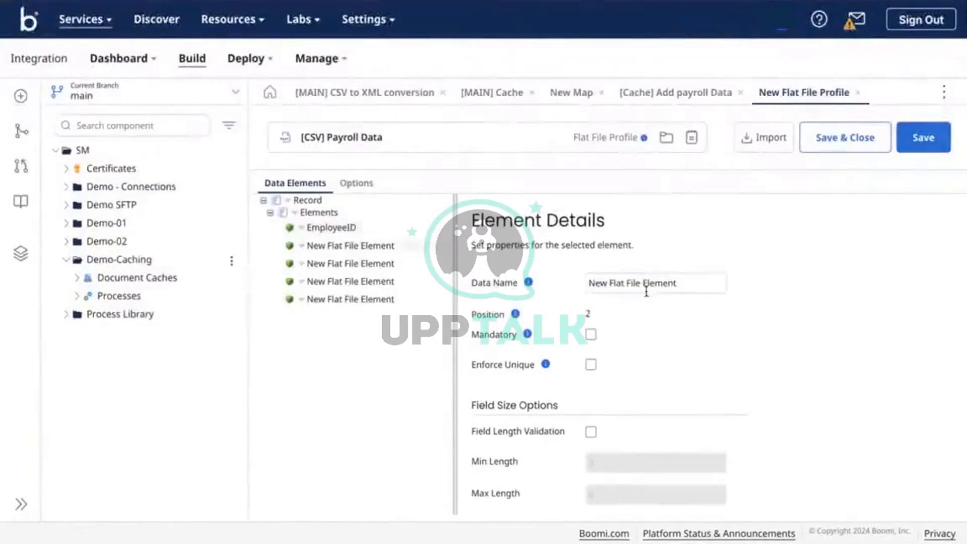
left_click(646, 292)
double_click(648, 290)
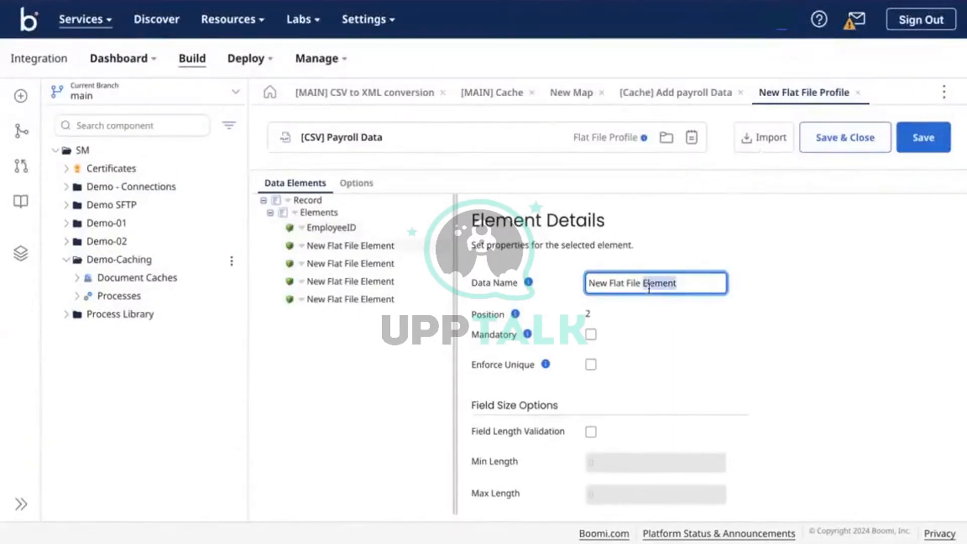
triple_click(648, 289)
type("FirstName")
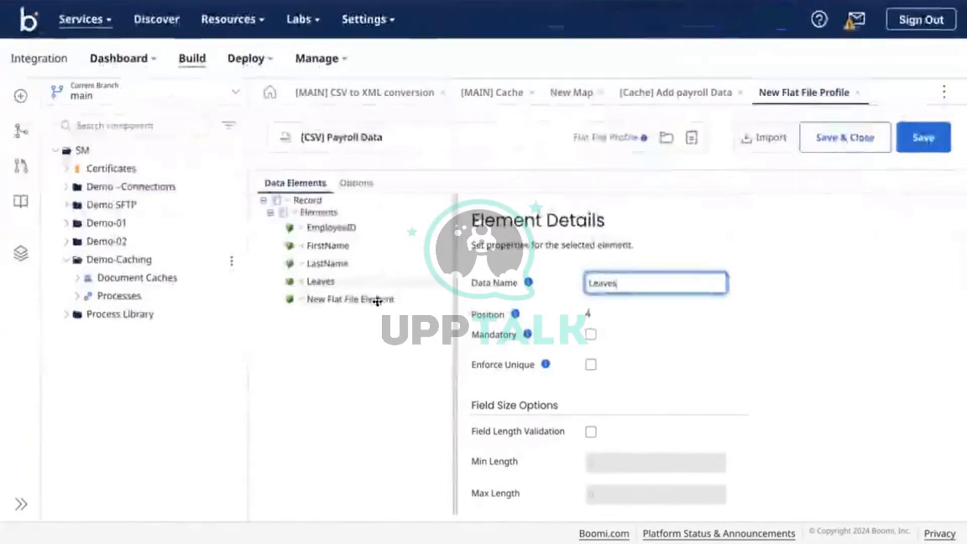
left_click(376, 300)
left_click(628, 279)
triple_click(628, 279)
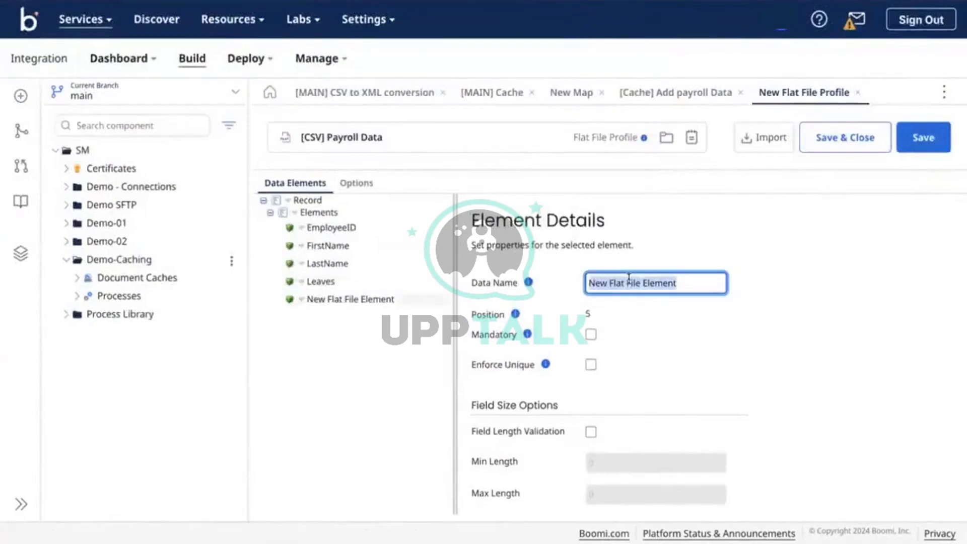
type("Tax")
Set the profile options to use column headers and comma delimiting
left_click(350, 184)
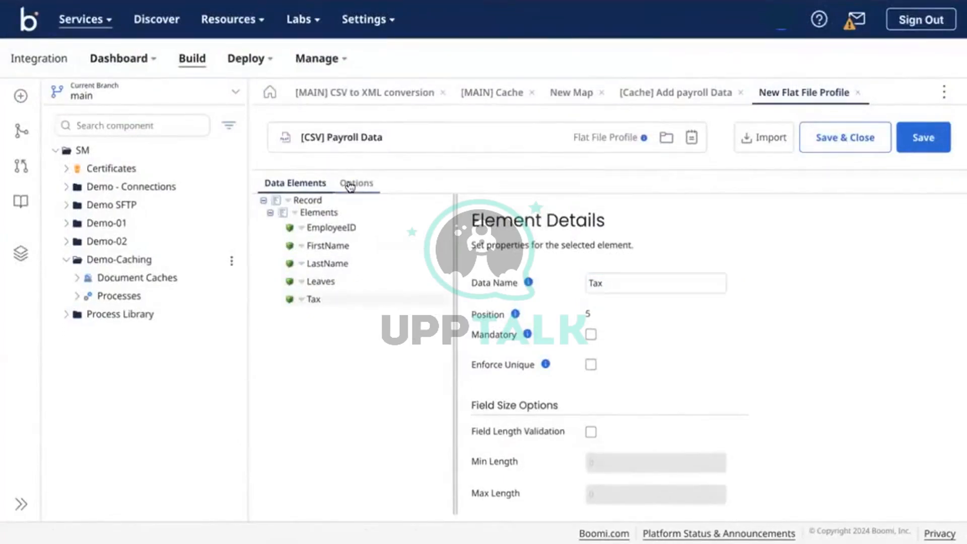
left_click(378, 219)
left_click(426, 280)
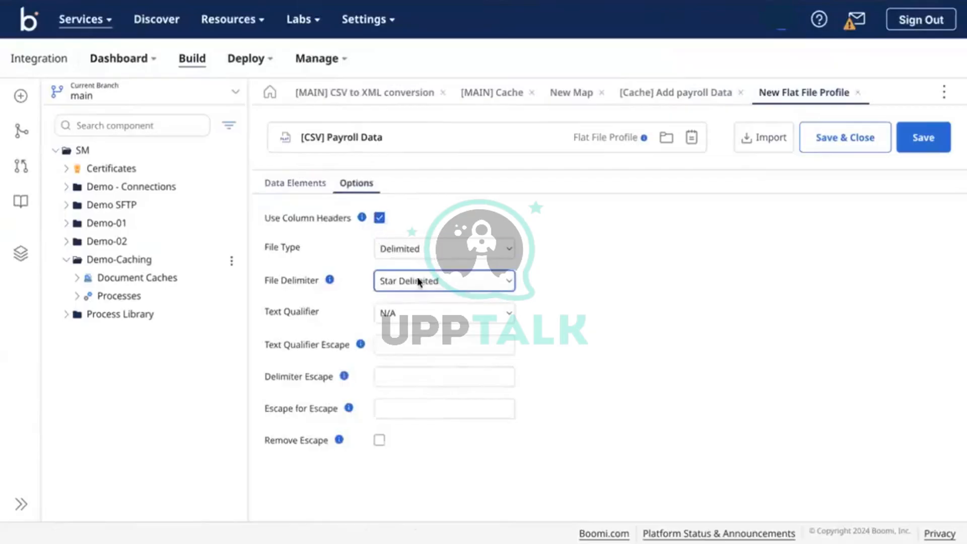
left_click(431, 297)
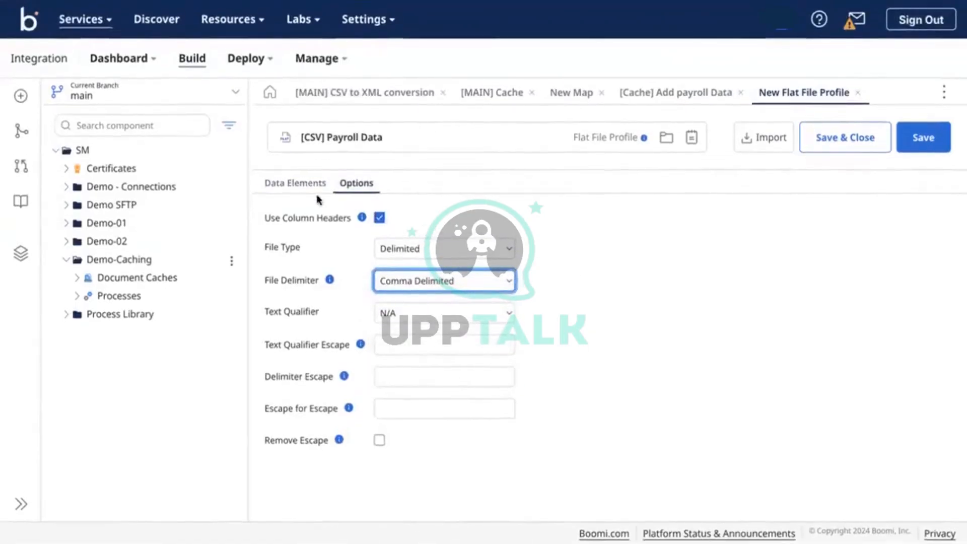
left_click(285, 185)
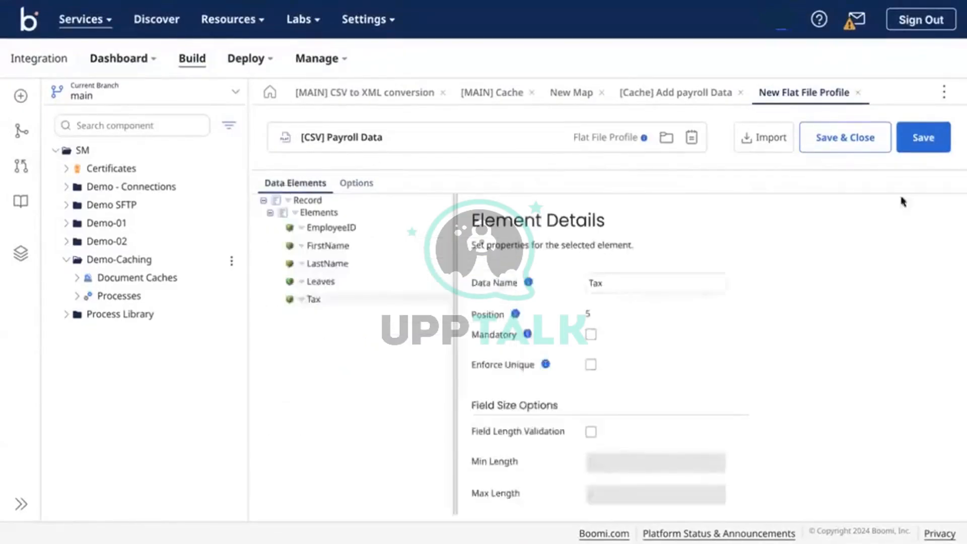
Save the payroll data profile and set the payroll cache's profile to [CSV] Payroll Data
left_click(864, 140)
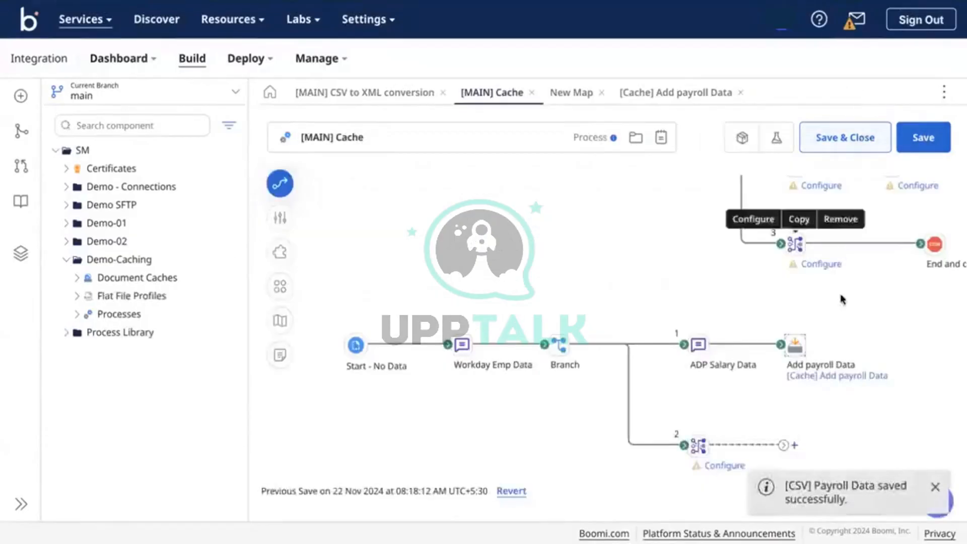
mouse_move(808, 362)
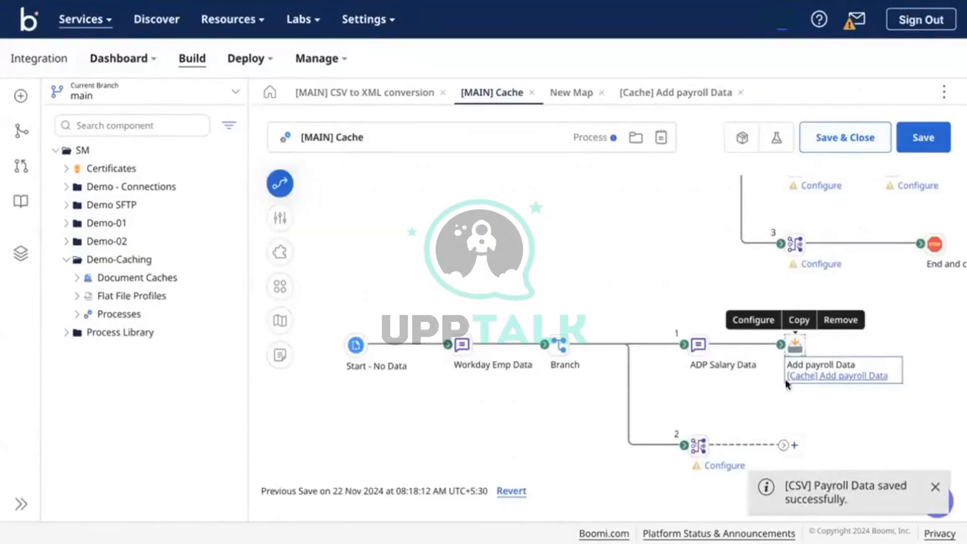
left_click(838, 378)
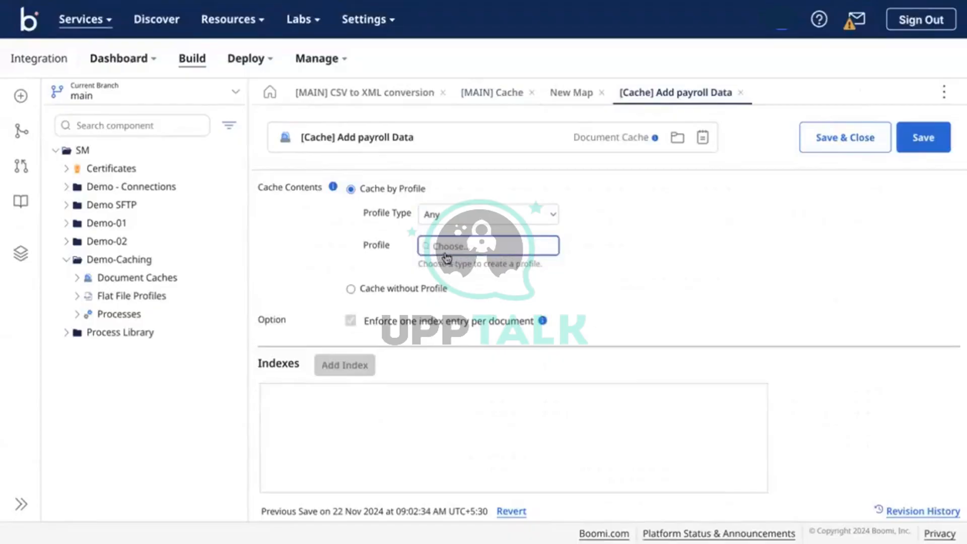
left_click(469, 246)
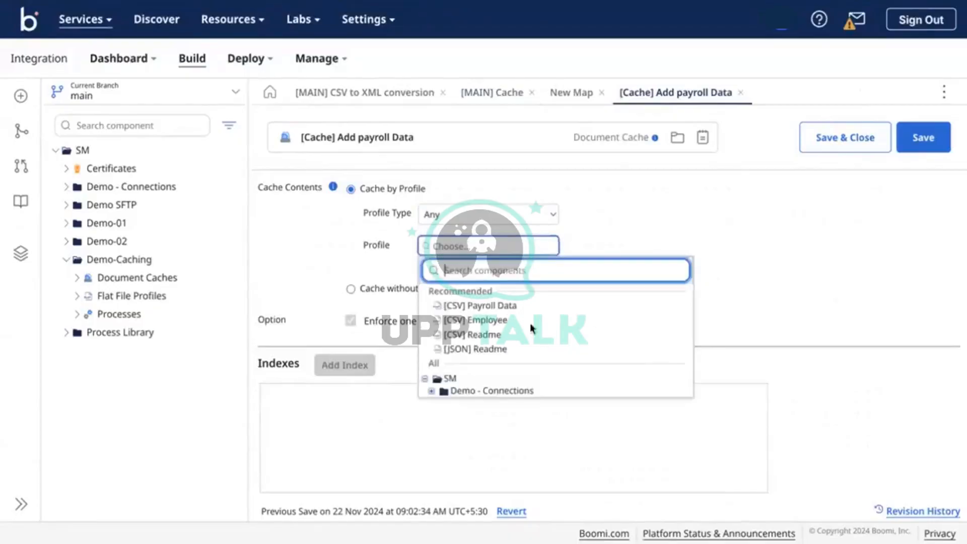
left_click(471, 303)
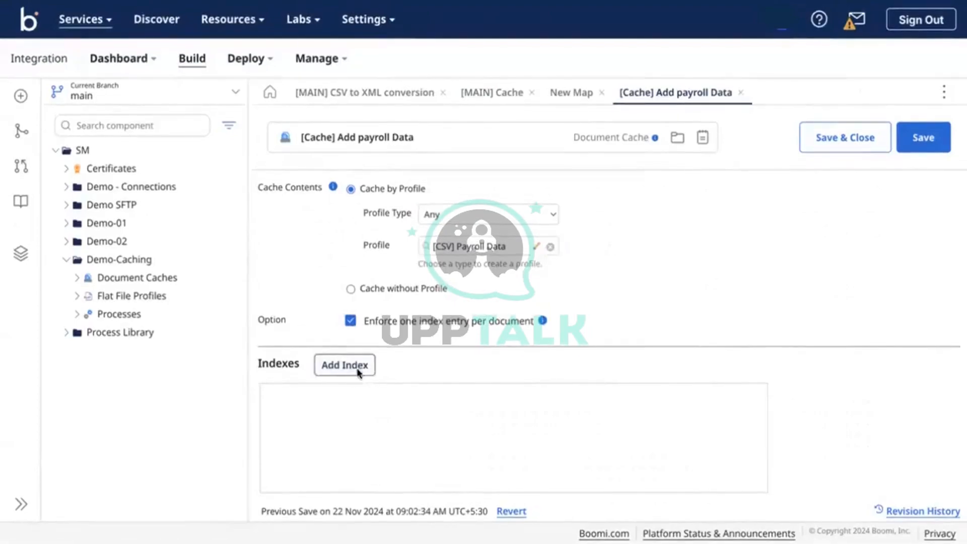
Add an EMPID index with an EmployeeID profile element key, trimming the path from the key name
left_click(346, 365)
type("EMPID")
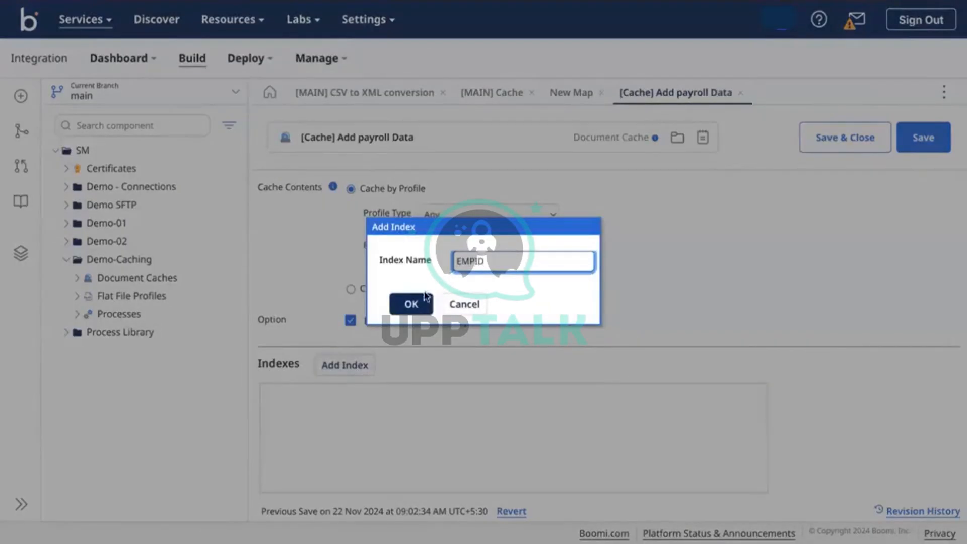
left_click(411, 305)
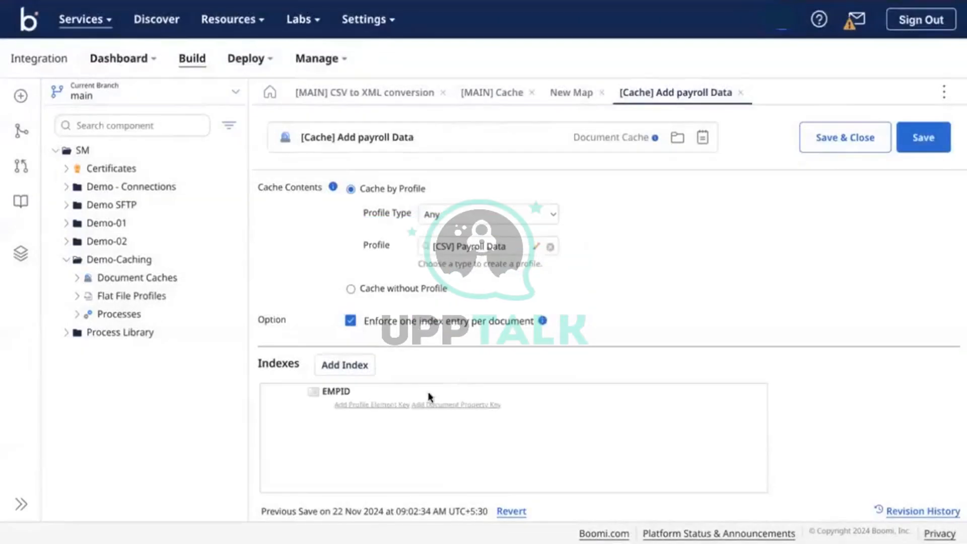
left_click(384, 406)
left_click(583, 408)
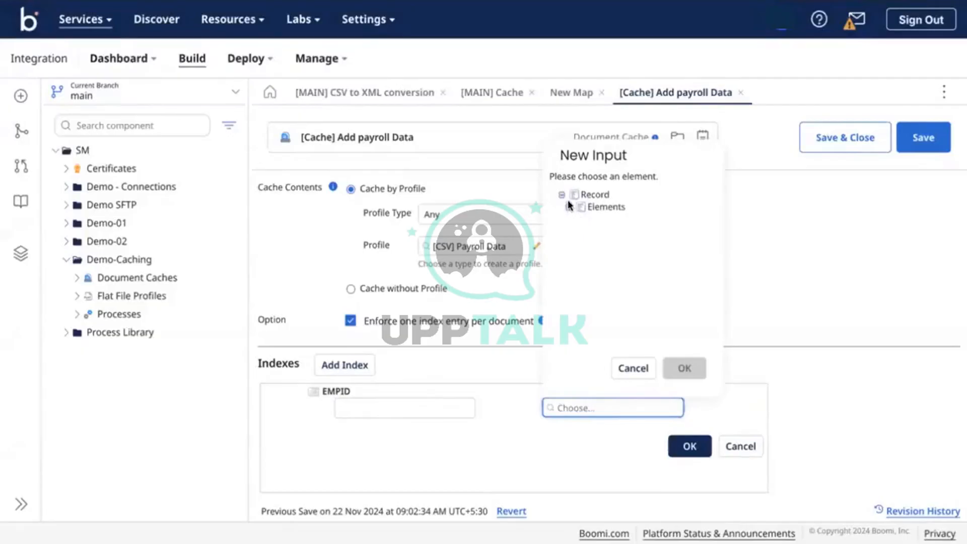
left_click(568, 207)
left_click(603, 223)
left_click(683, 368)
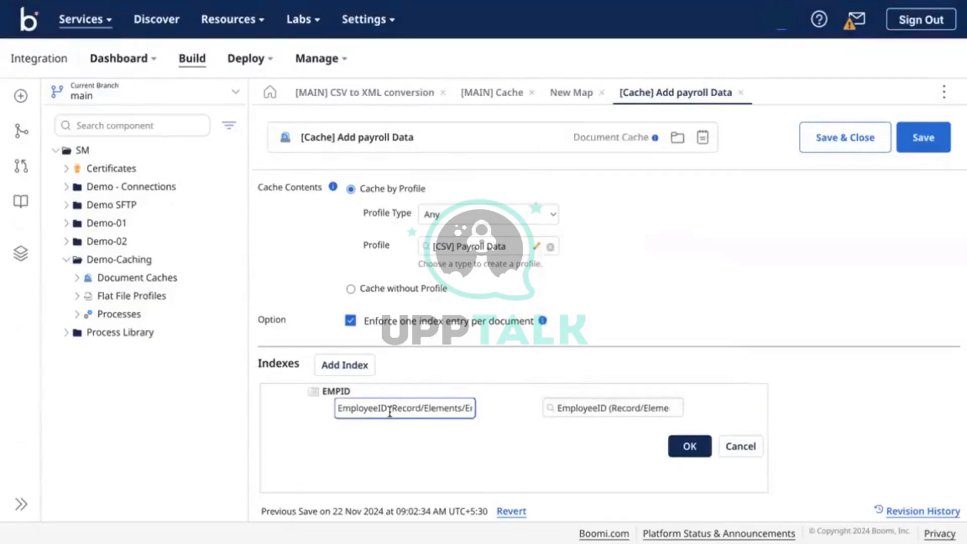
left_click_drag(392, 411, 493, 429)
key("BackSpace")
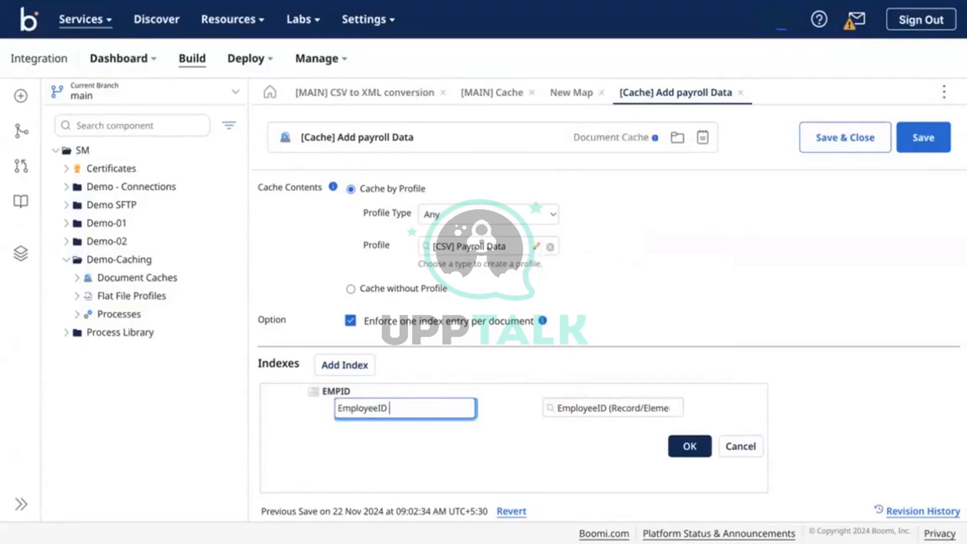
left_click(676, 445)
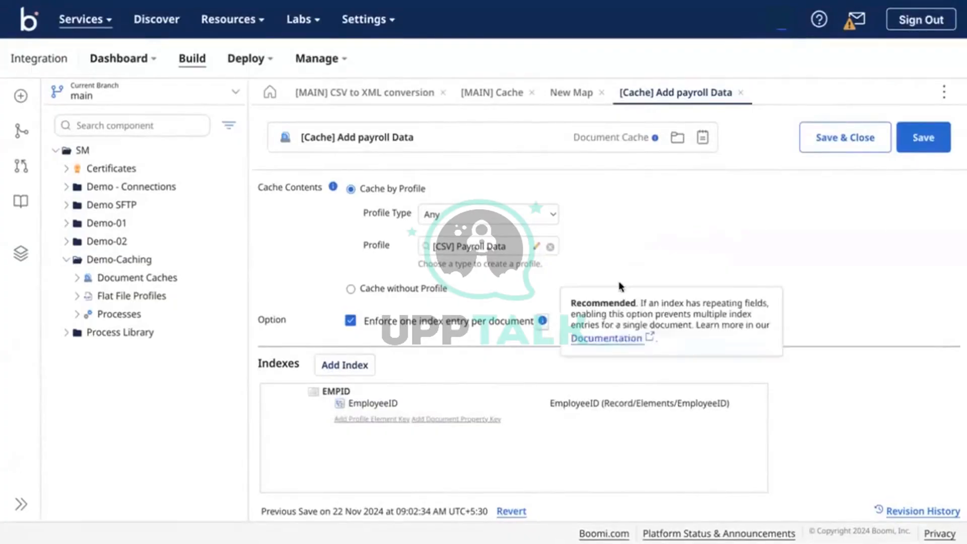
Turn off one index entry per document, accept the warning, and clear the selected sample rows
left_click(350, 324)
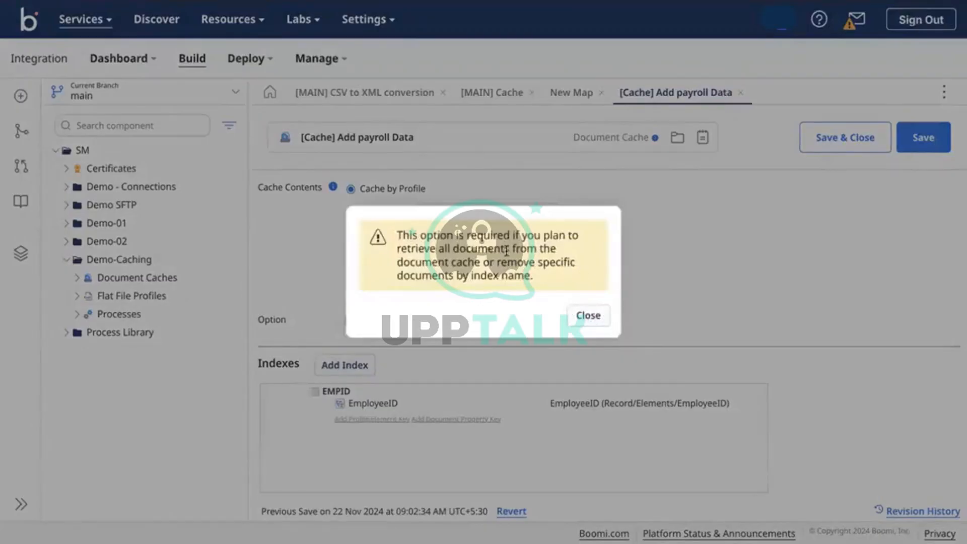
left_click(593, 319)
left_click(20, 253)
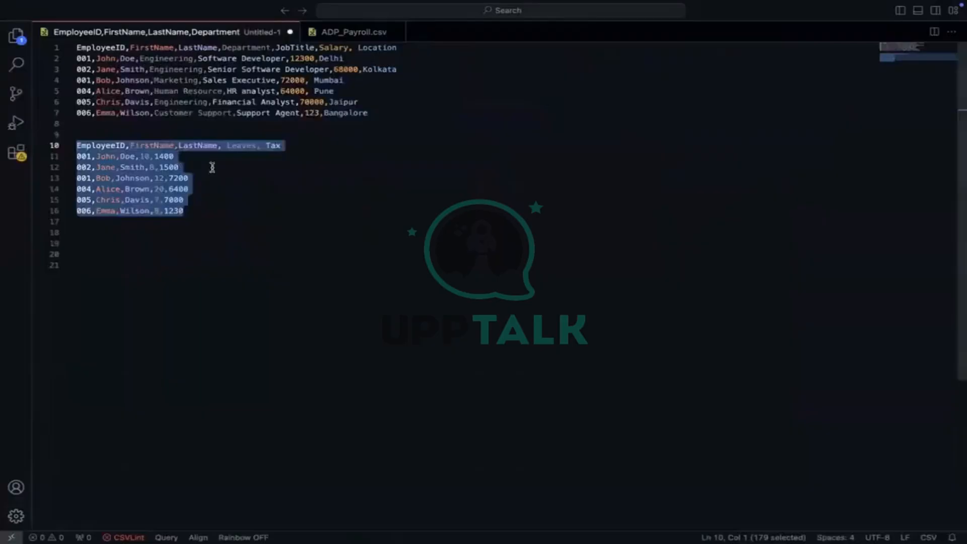
left_click(211, 167)
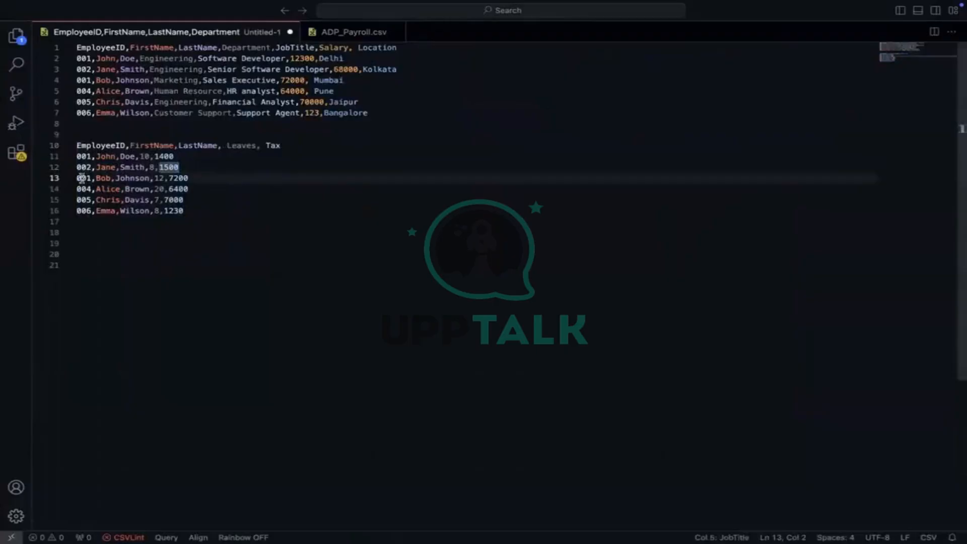
double_click(79, 177)
double_click(83, 156)
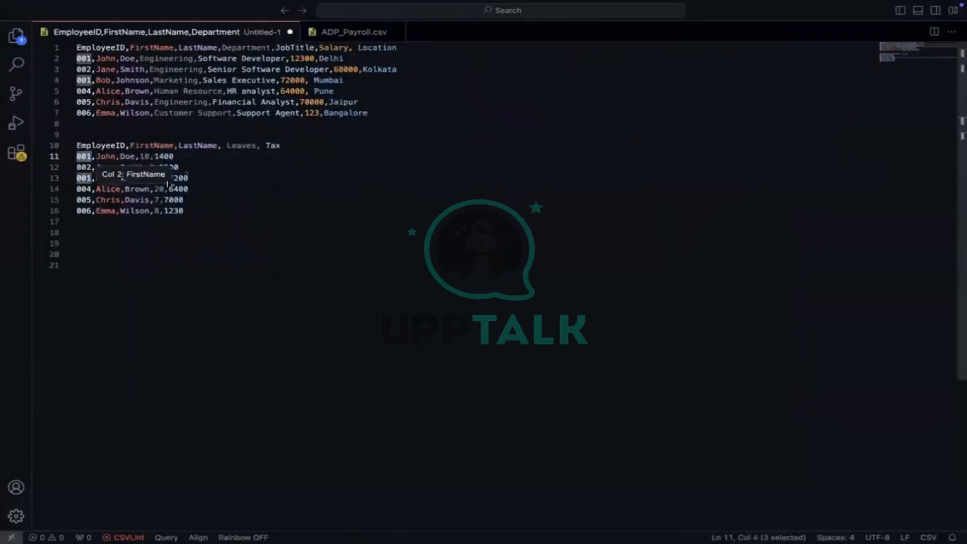
left_click(159, 178)
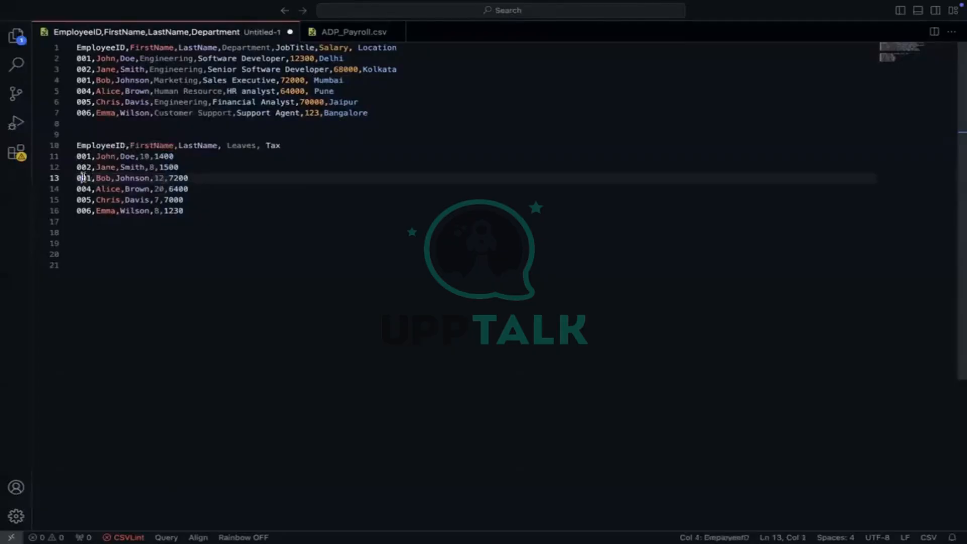
double_click(83, 177)
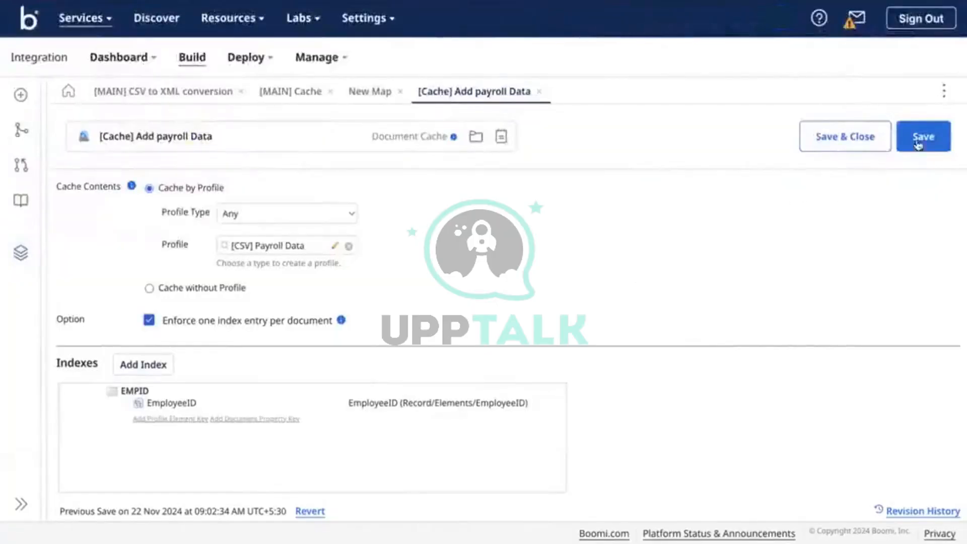
Save the payroll cache, discard the unsaved New Map, and close the [MAIN] CSV to XML process
left_click(927, 135)
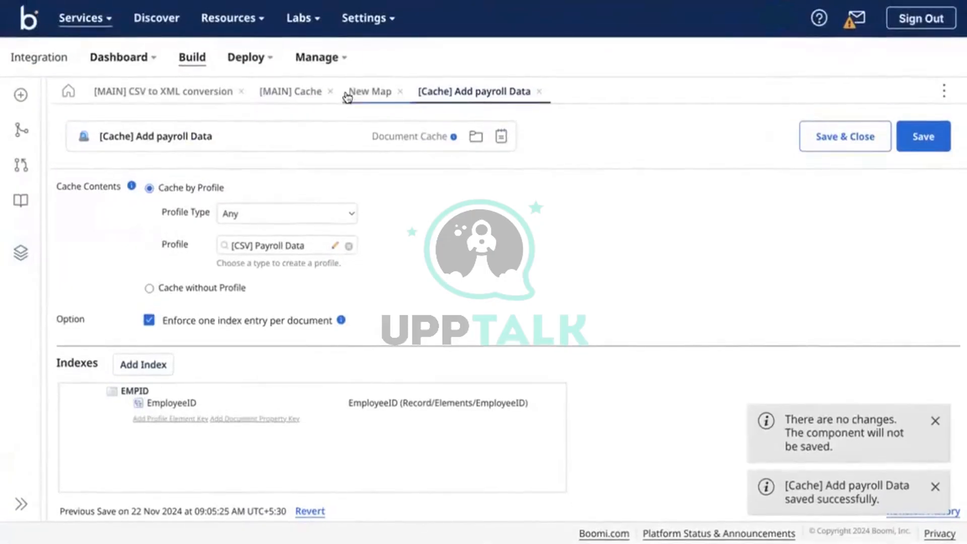
left_click(402, 94)
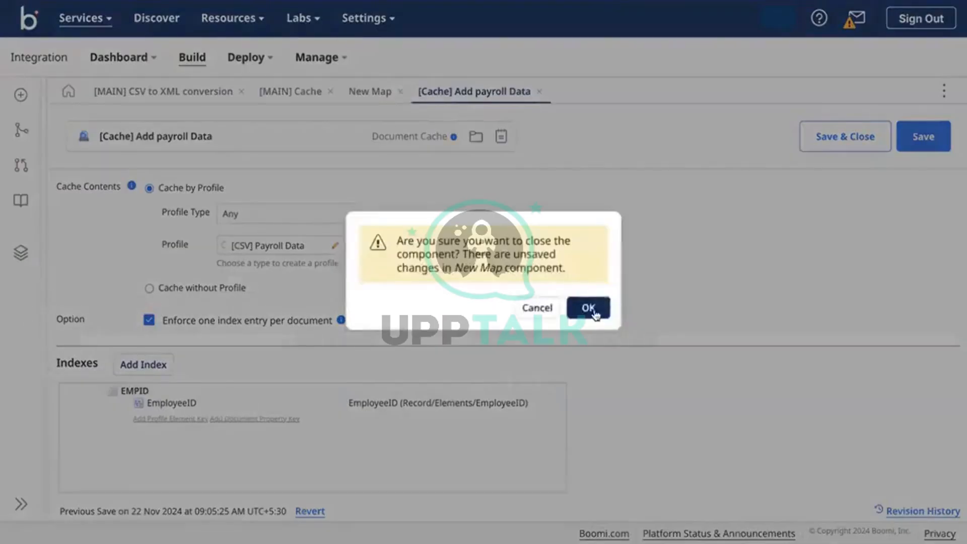
left_click(593, 308)
left_click(305, 101)
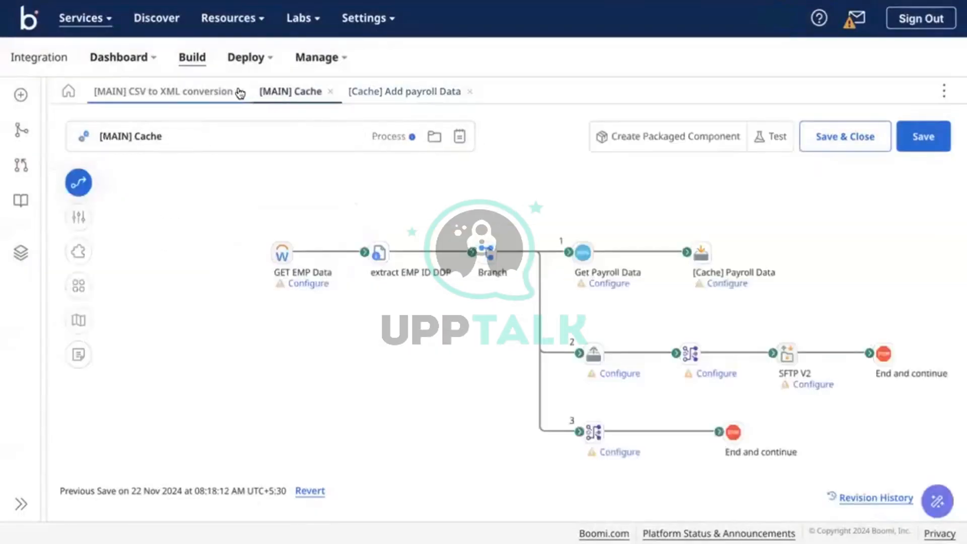
left_click(241, 92)
End branch 2 of the [MAIN] Cache process with a Stop step
scroll(529, 386, "down", 4)
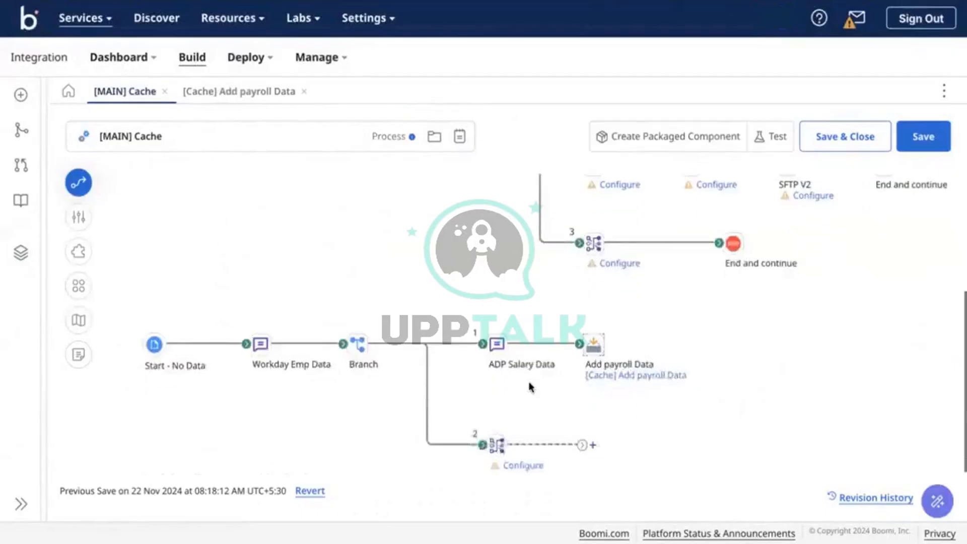
left_click(593, 445)
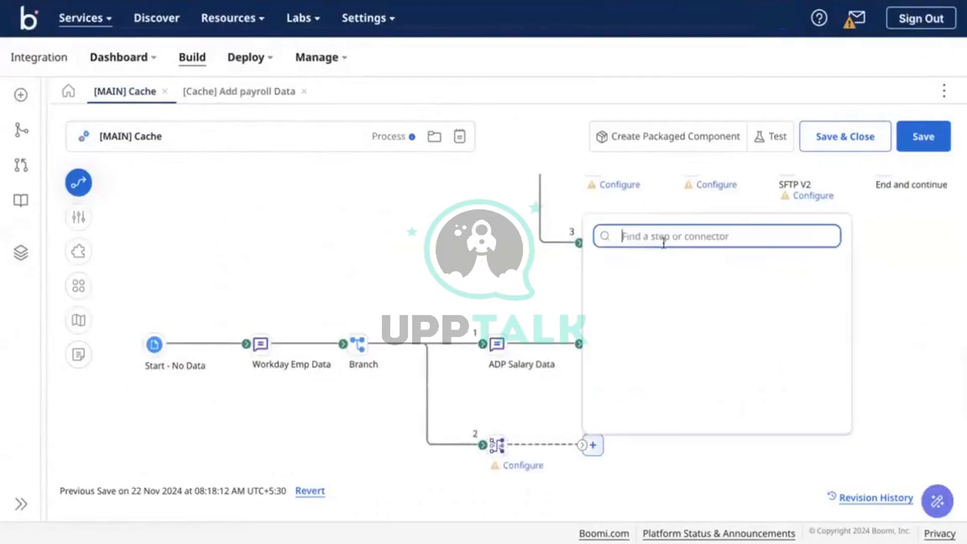
type("st")
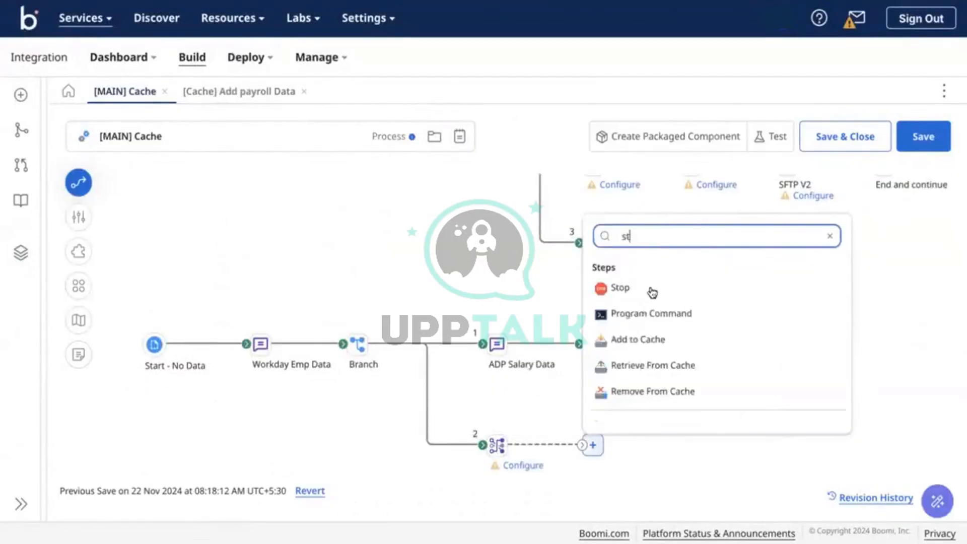
left_click(651, 287)
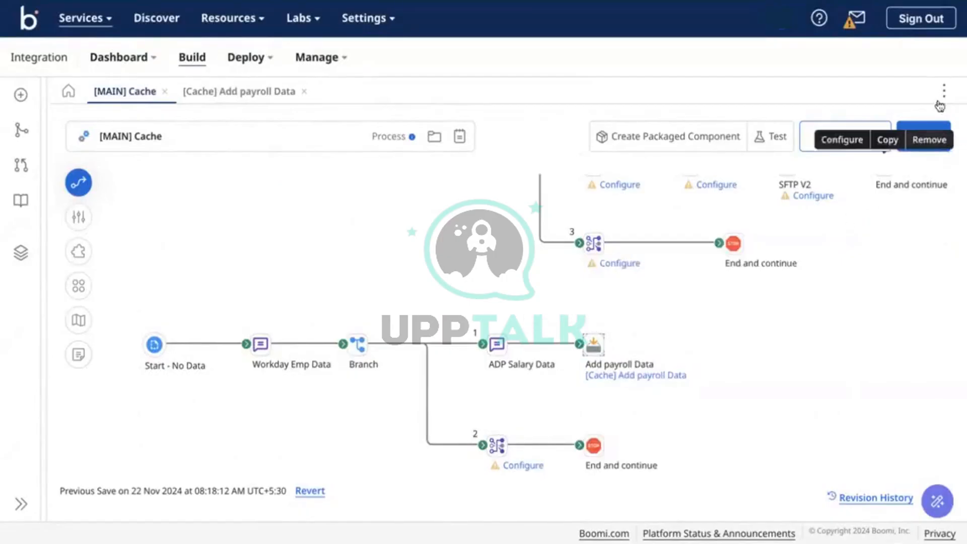
Save the [MAIN] Cache process and launch a test run on the Test-DV atom
left_click(924, 131)
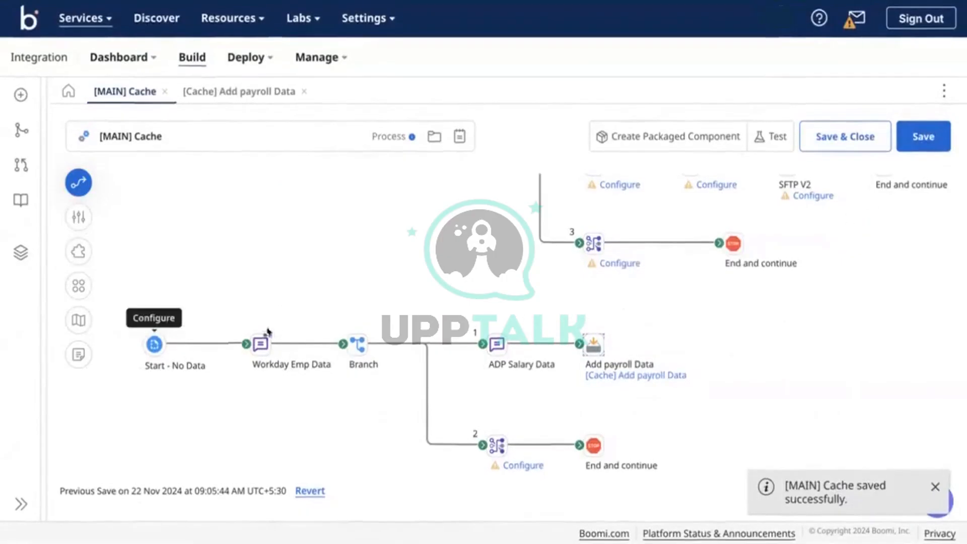
left_click(776, 139)
left_click(641, 107)
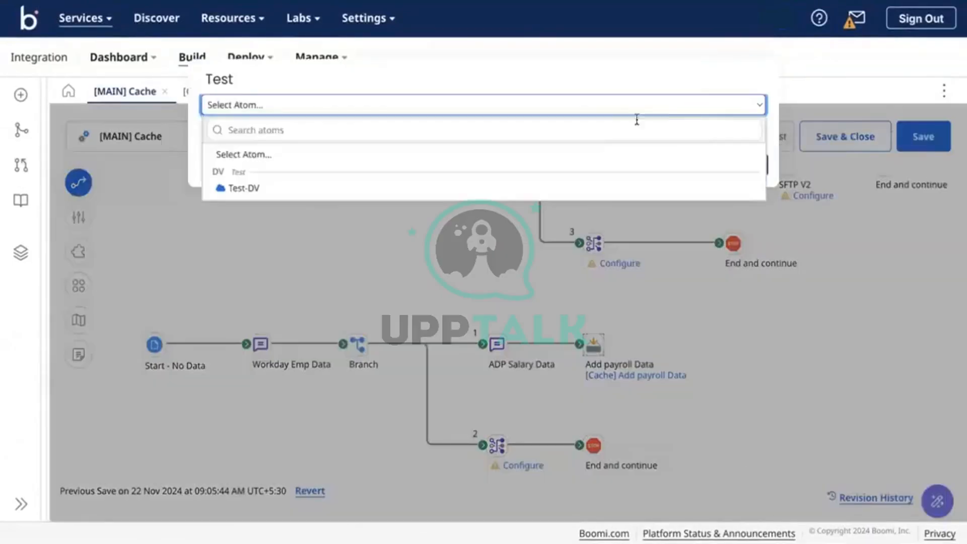
left_click(566, 188)
left_click(744, 166)
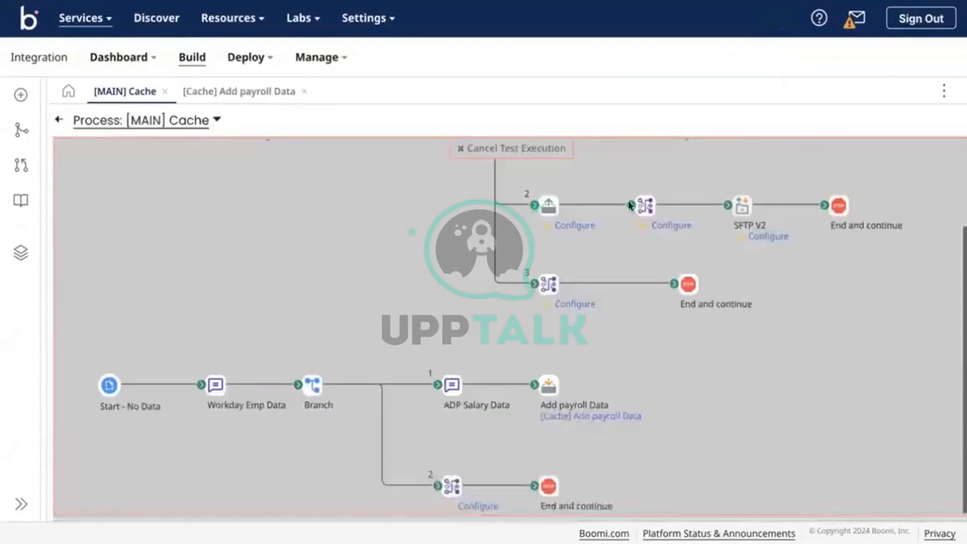
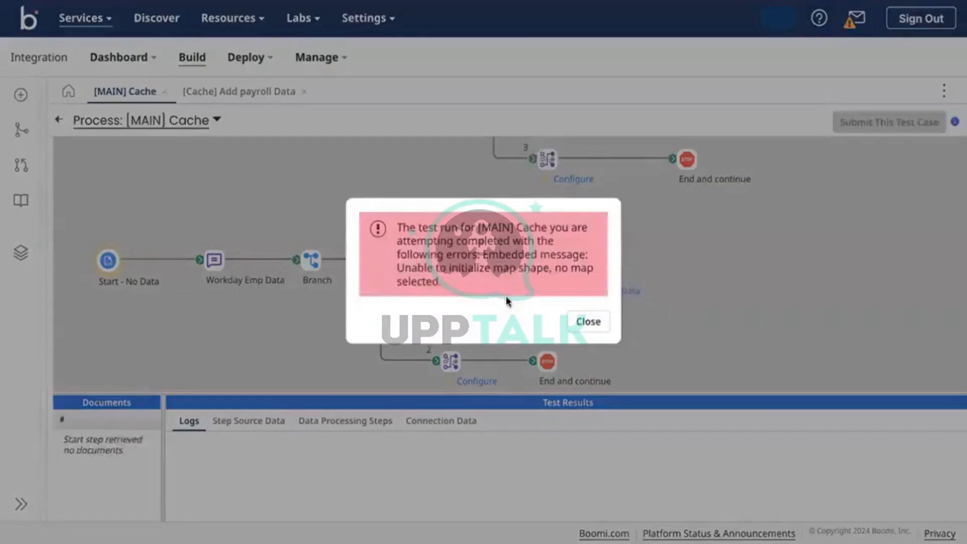
Remove the unconfigured Map step from branch 2 and connect branch 2 directly to End and continue
left_click(574, 321)
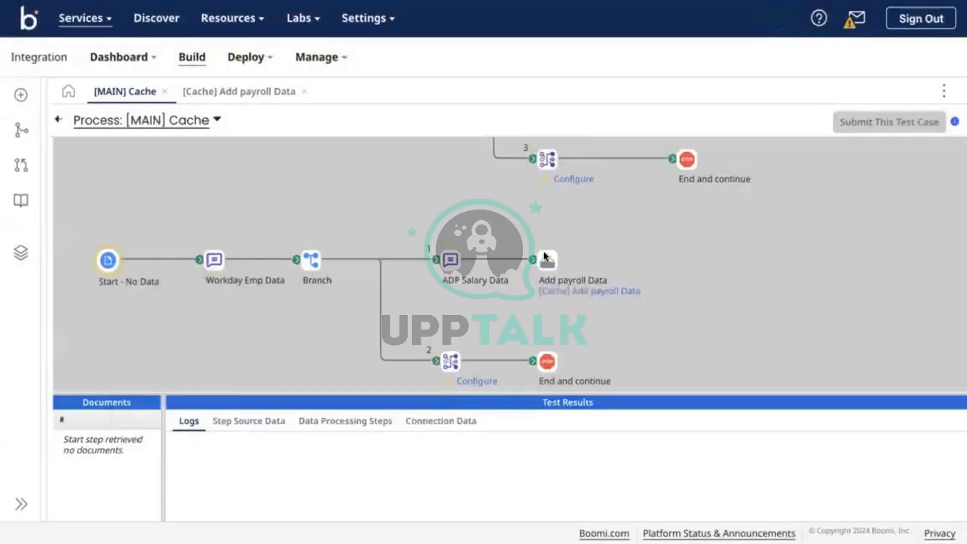
left_click(544, 257)
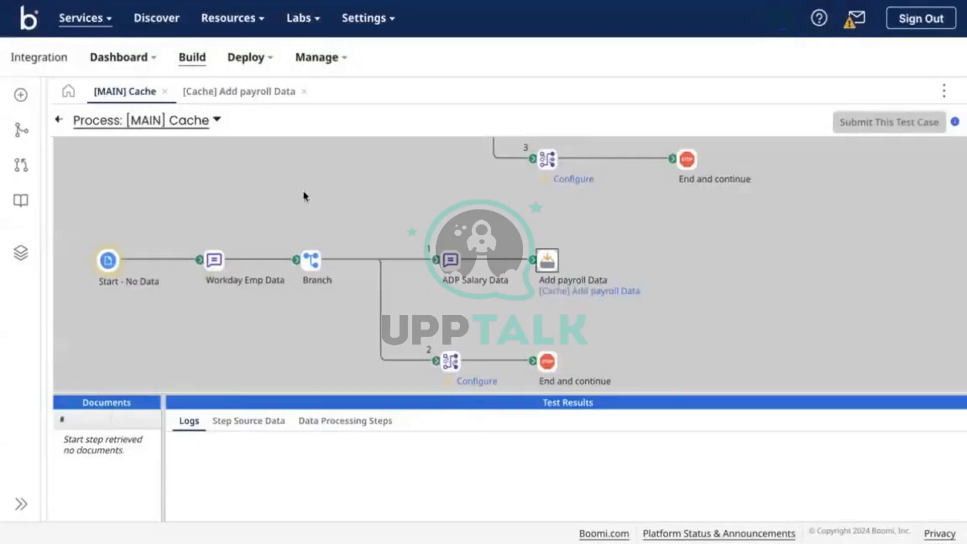
left_click(60, 119)
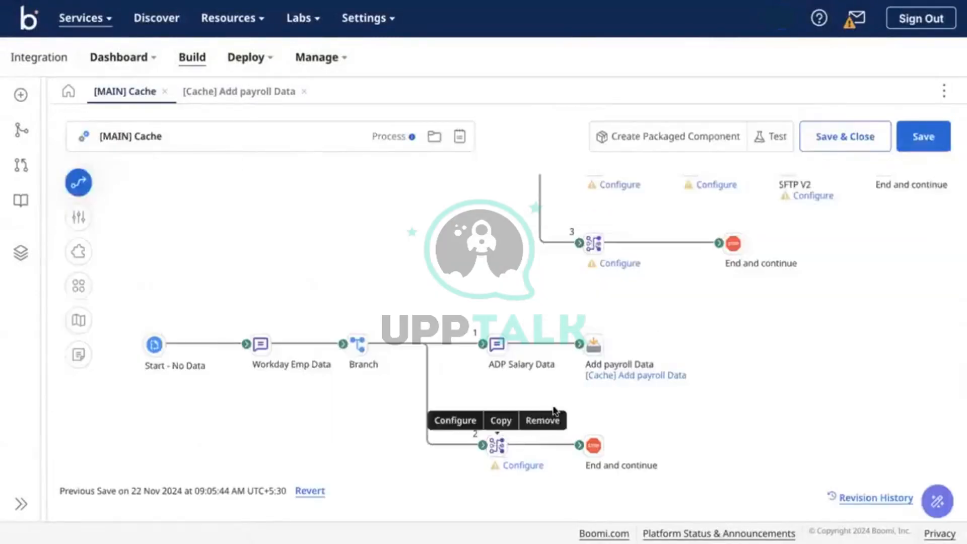
mouse_move(511, 449)
left_click(539, 421)
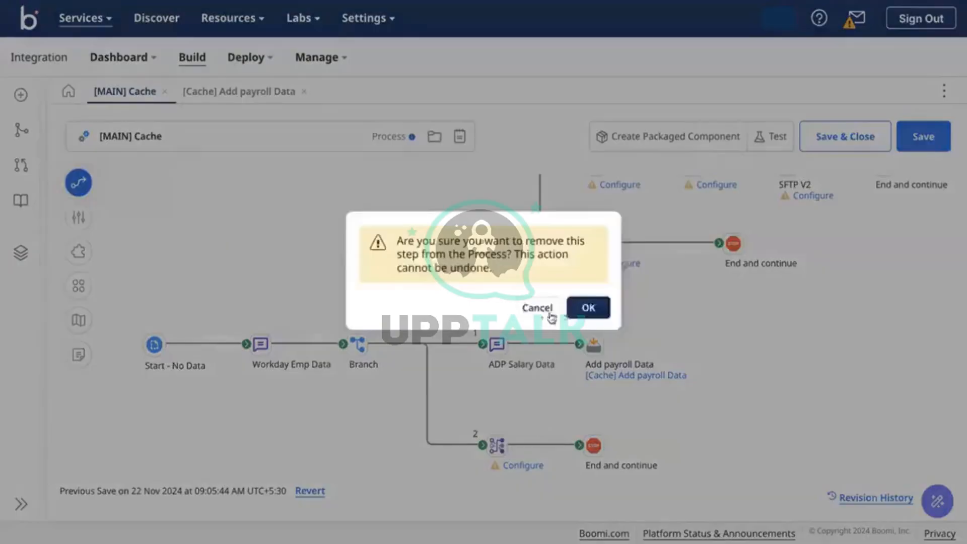
left_click(585, 318)
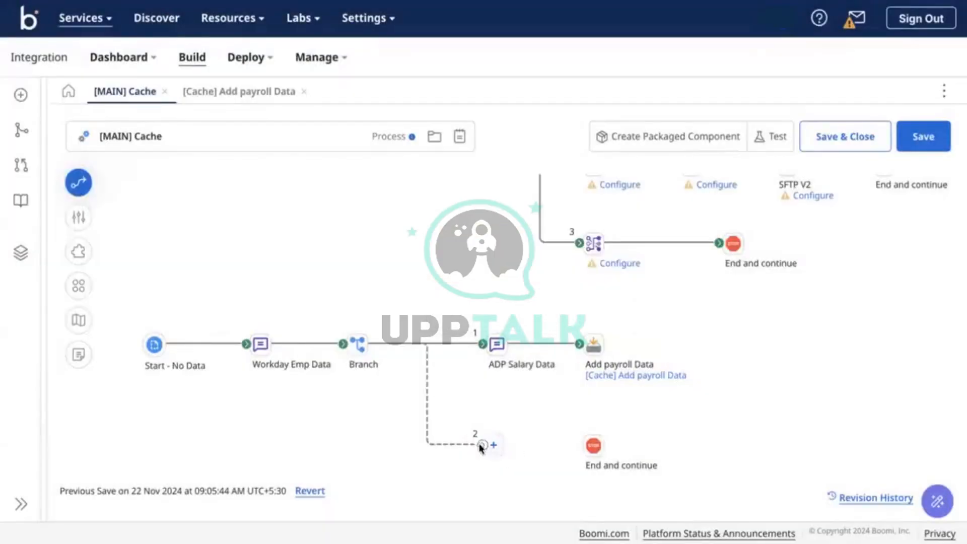
left_click_drag(583, 460, 592, 451)
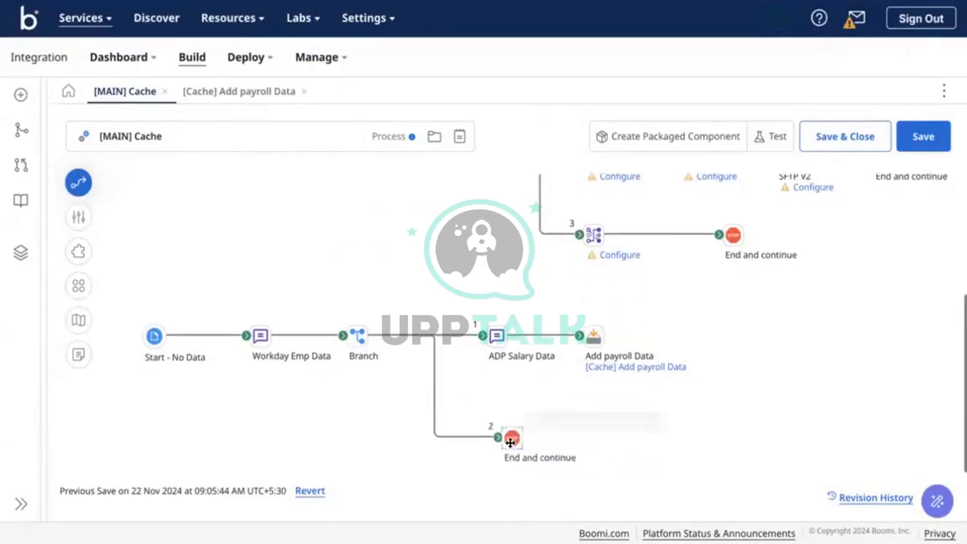
Save the [MAIN] Cache process and rerun its test on the Test-DV atom
left_click(910, 135)
left_click(775, 137)
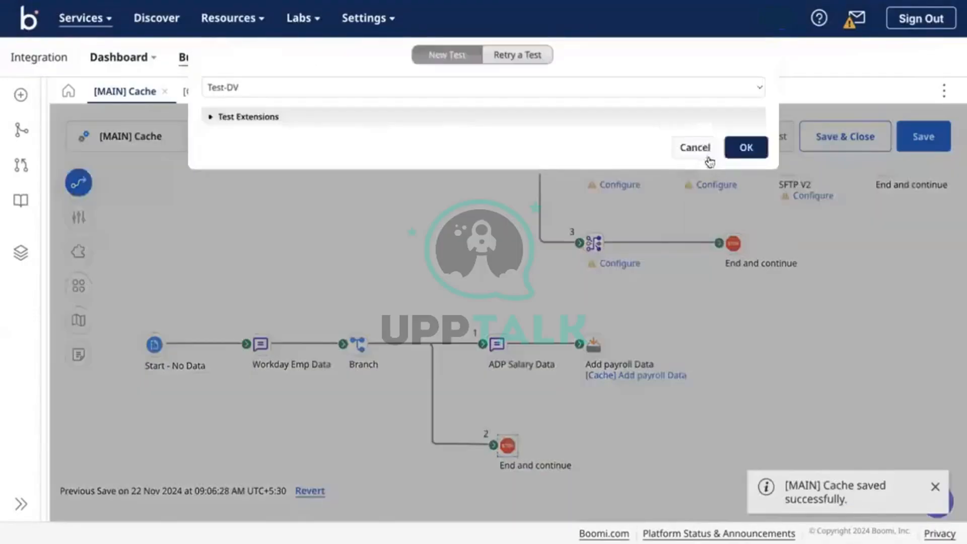
left_click(745, 147)
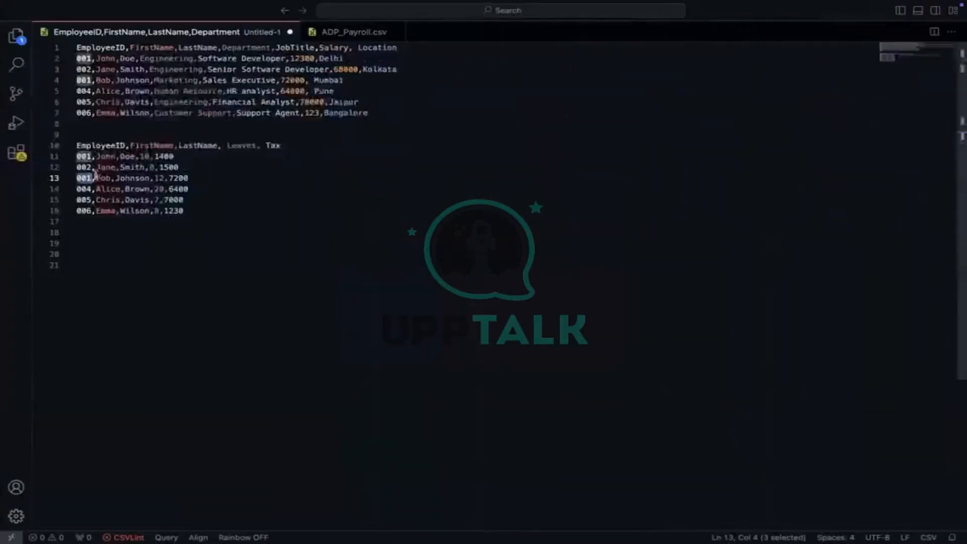
left_click(207, 232)
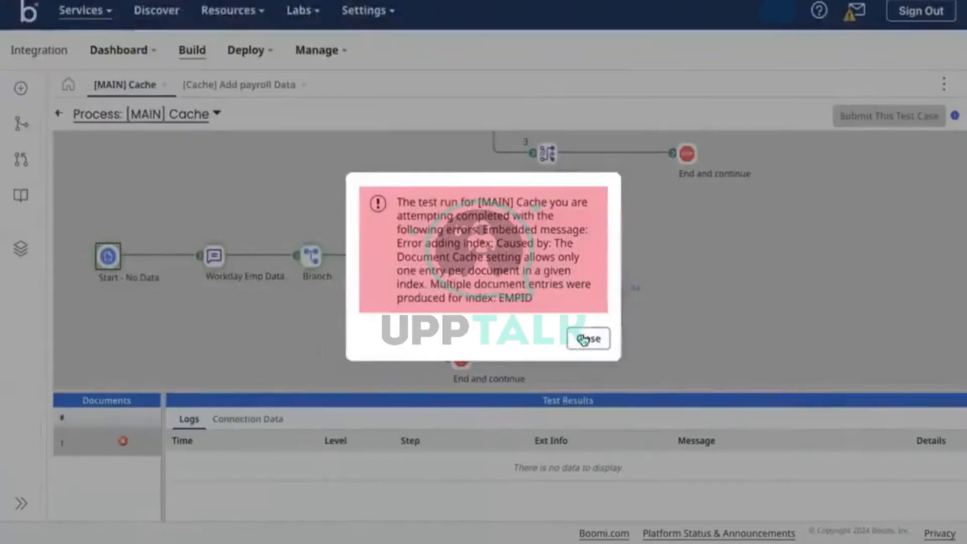
left_click(584, 337)
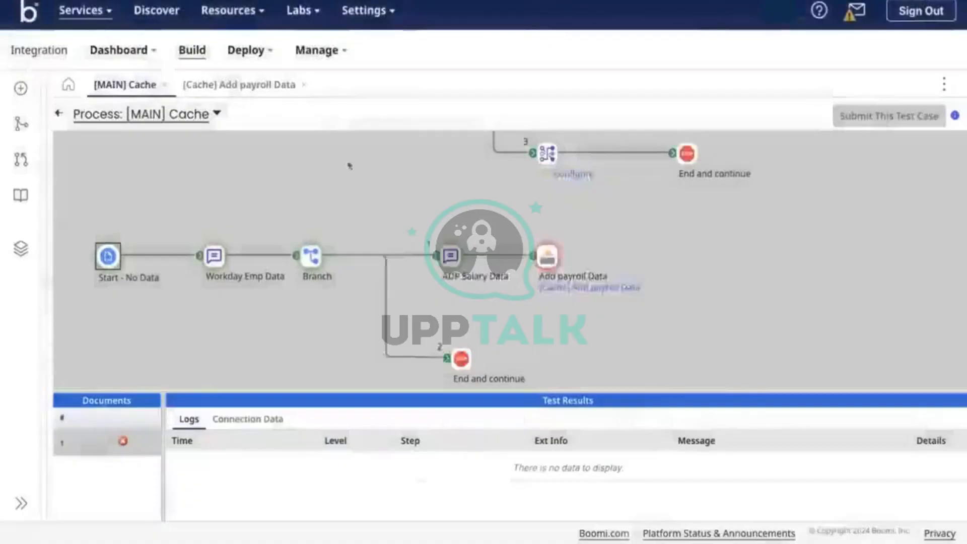
After checking the 7200 tax value on CSV line 13, turn off 'Enforce one index entry per document' and save
left_click(216, 82)
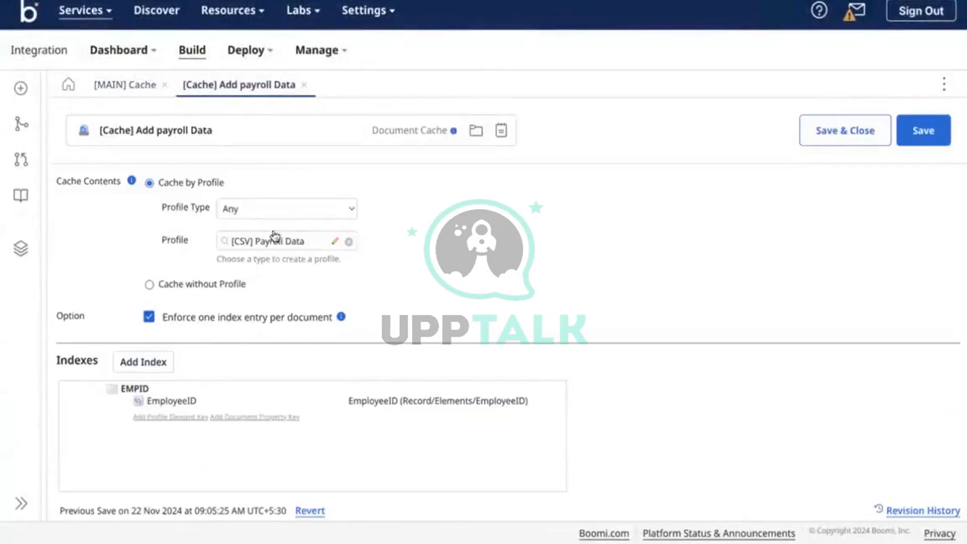
left_click(121, 84)
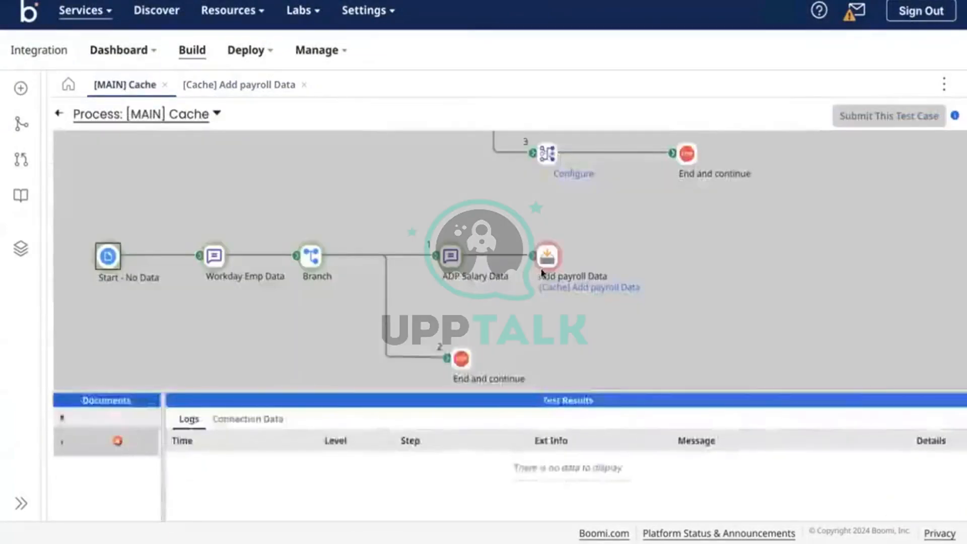
key("ctrl+Right")
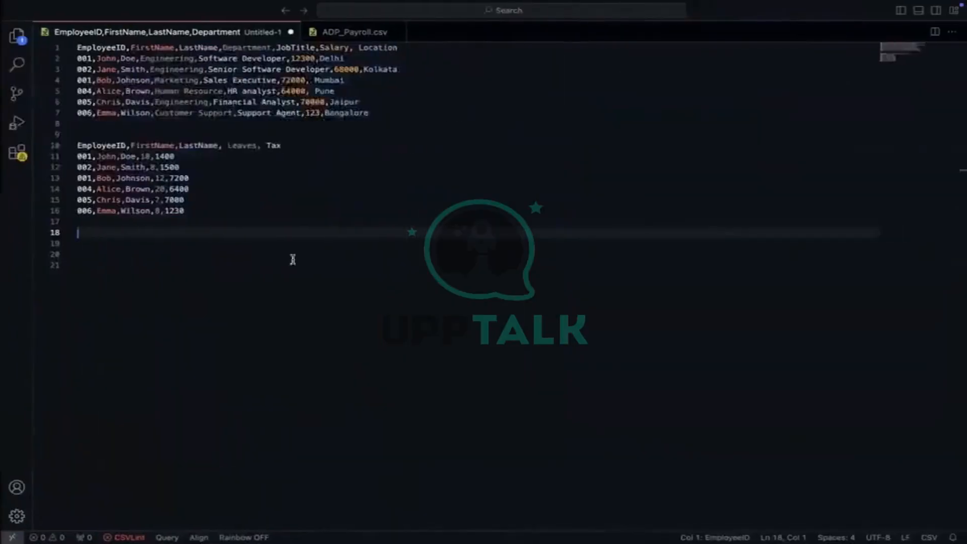
double_click(201, 179)
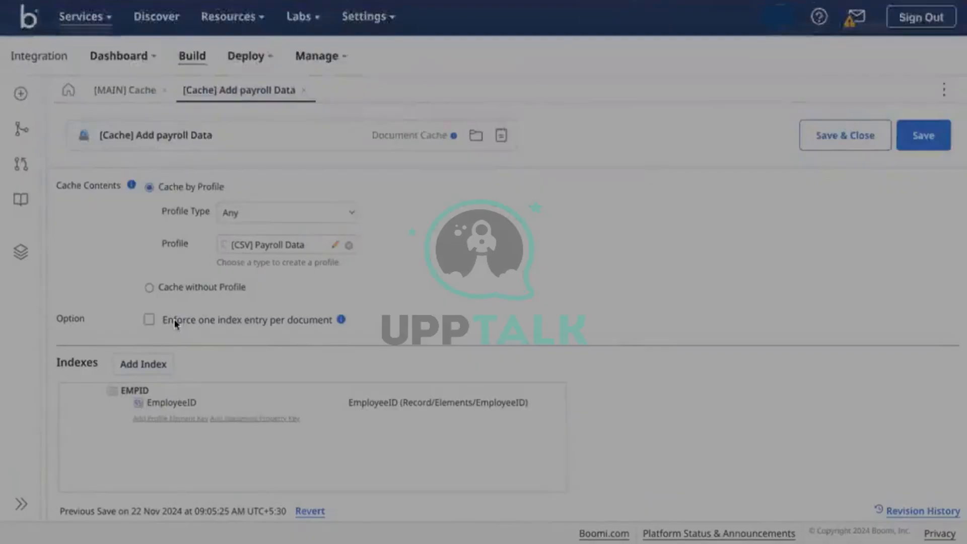
left_click(588, 313)
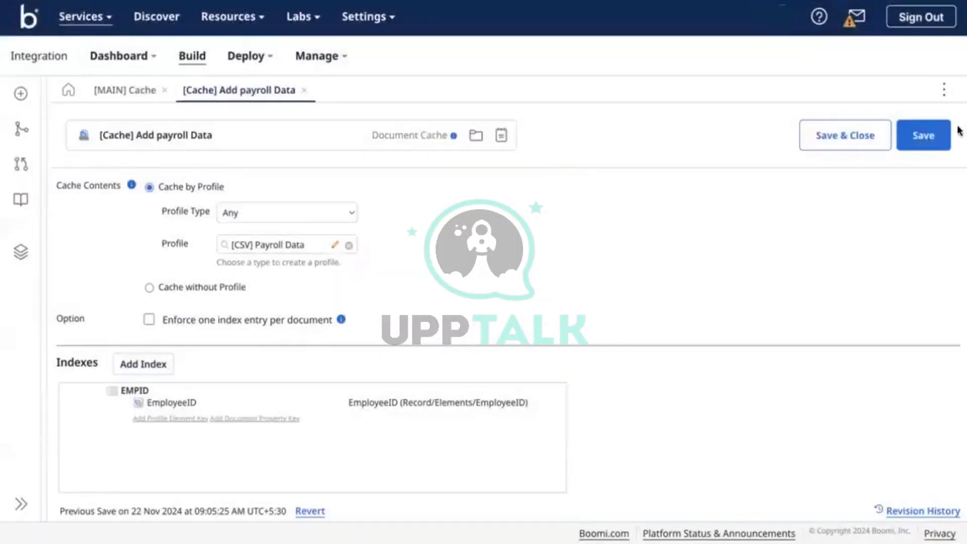
left_click(926, 140)
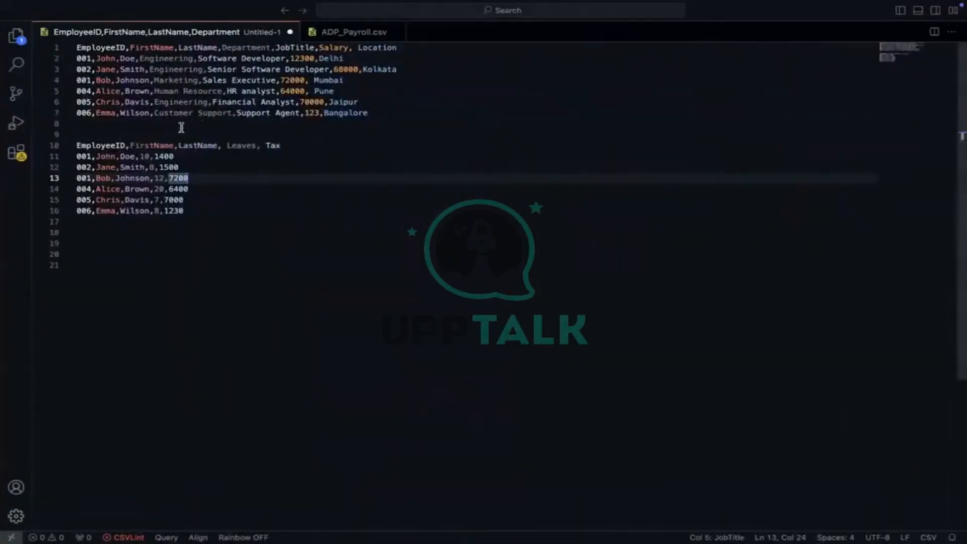
double_click(154, 145)
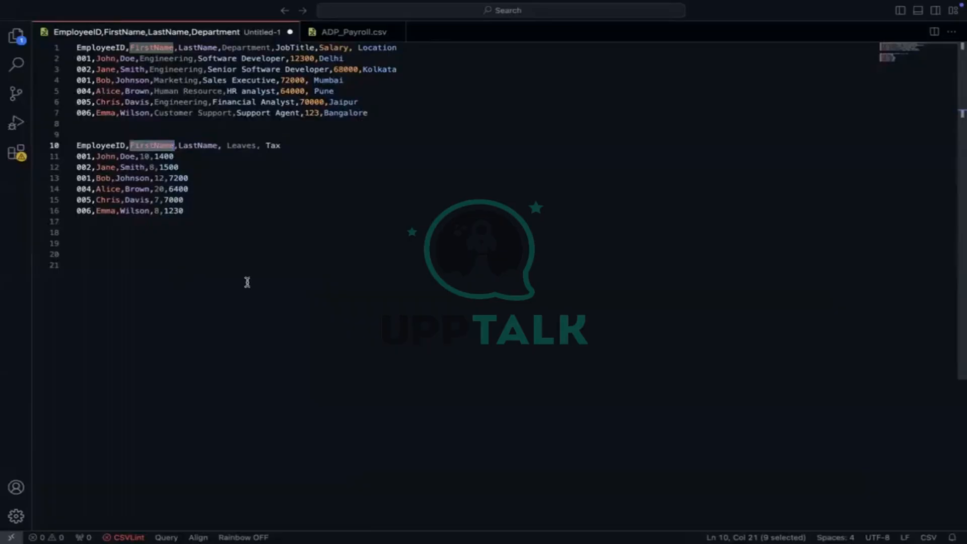
left_click(213, 211)
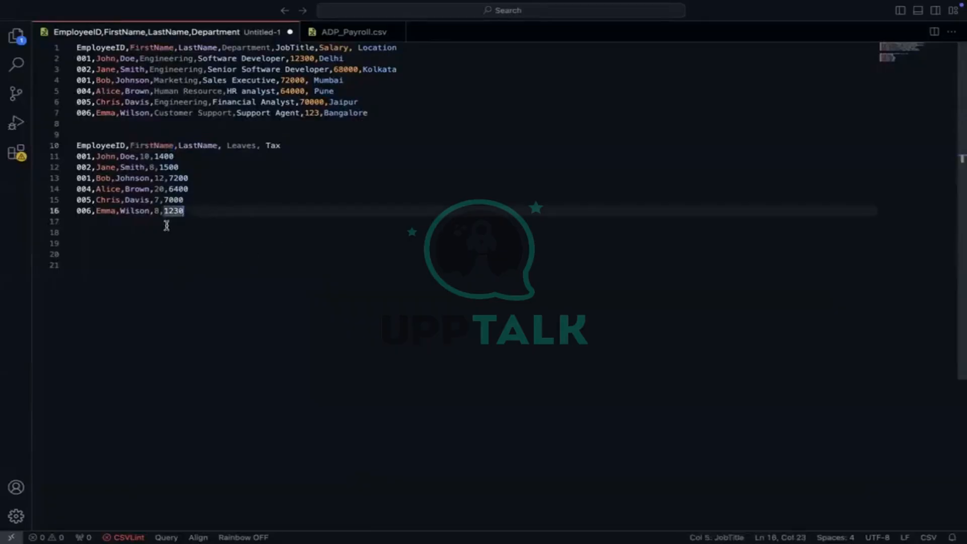
left_click(167, 225)
left_click(142, 234)
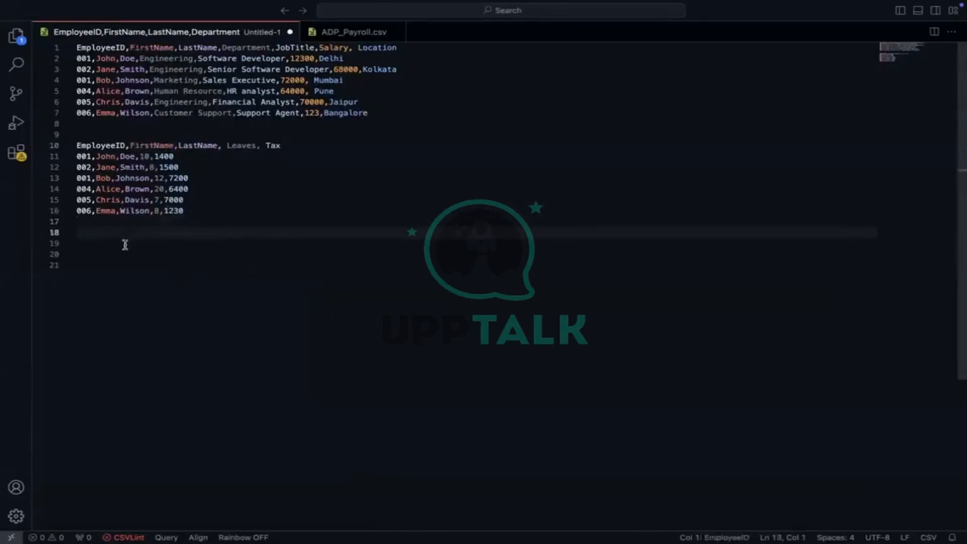
left_click(125, 245)
left_click(102, 254)
left_click(86, 265)
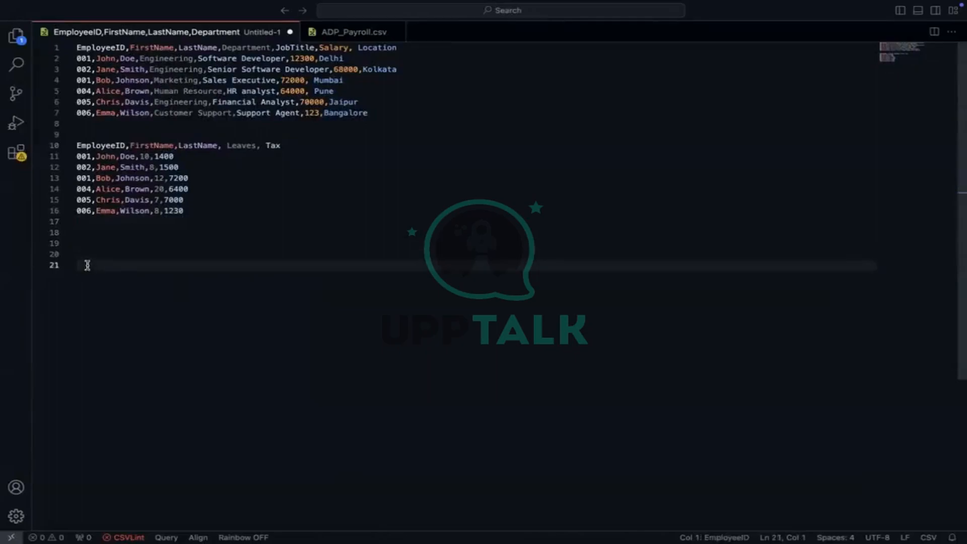
left_click(87, 241)
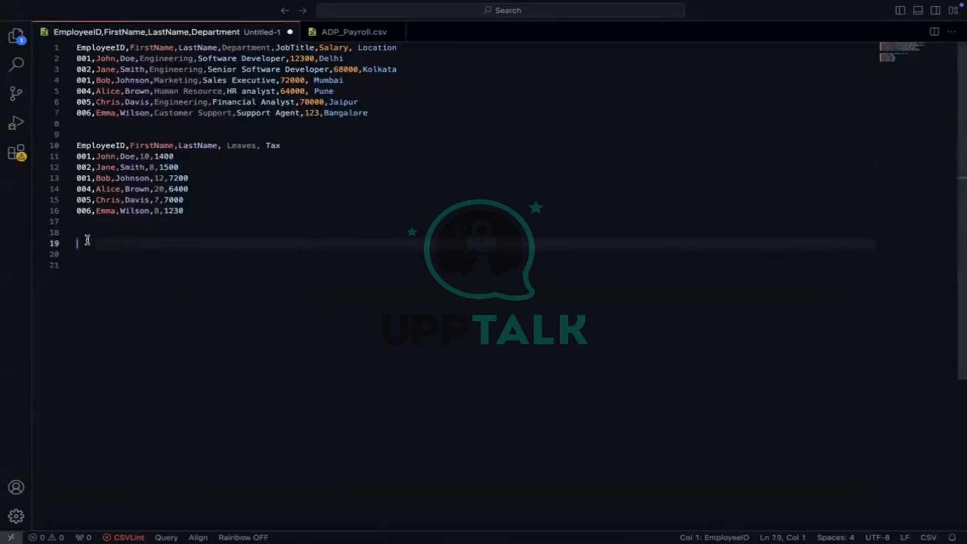
left_click(87, 233)
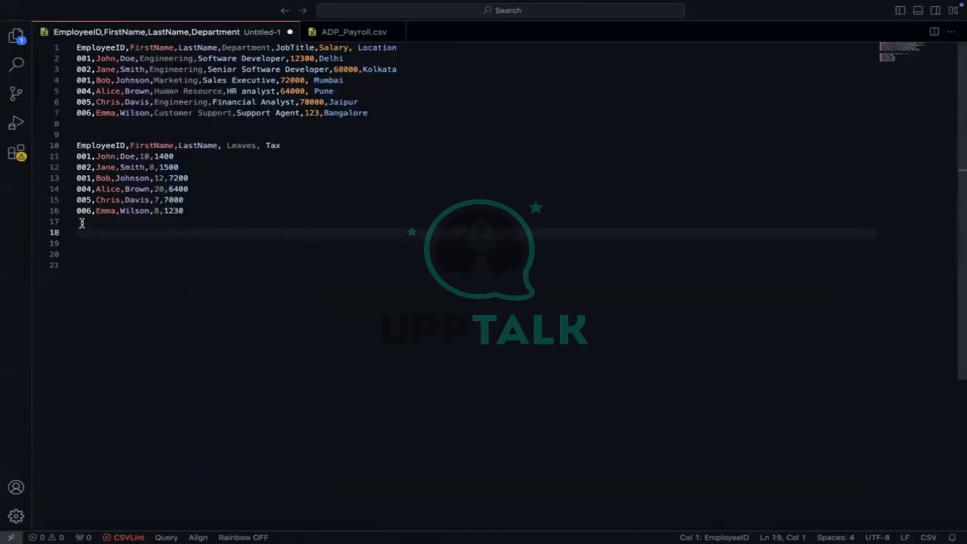
left_click(84, 223)
left_click(82, 243)
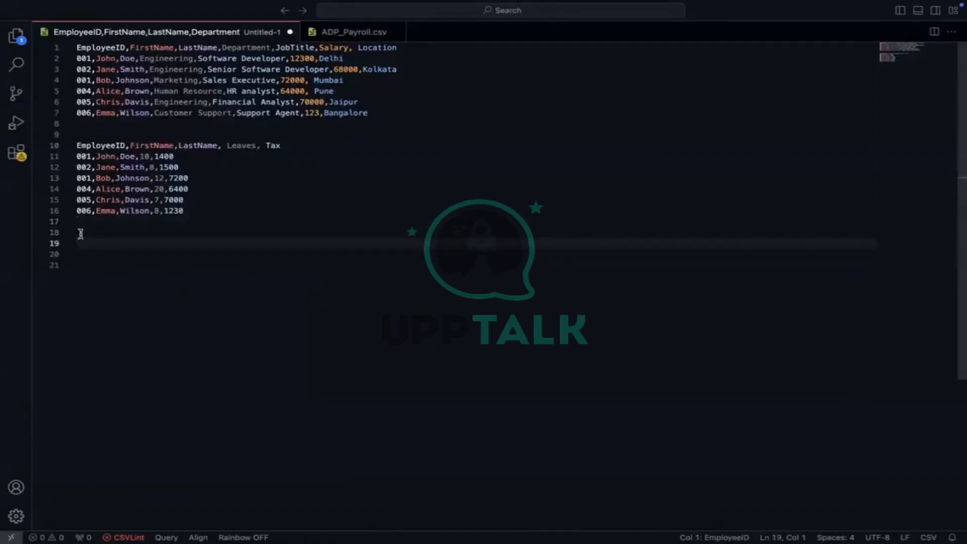
left_click(81, 232)
left_click(81, 252)
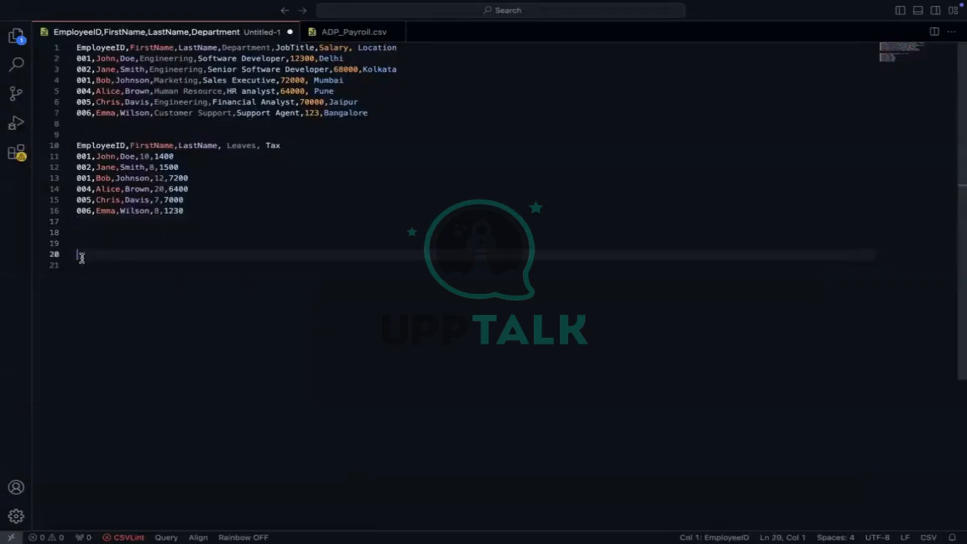
left_click(81, 266)
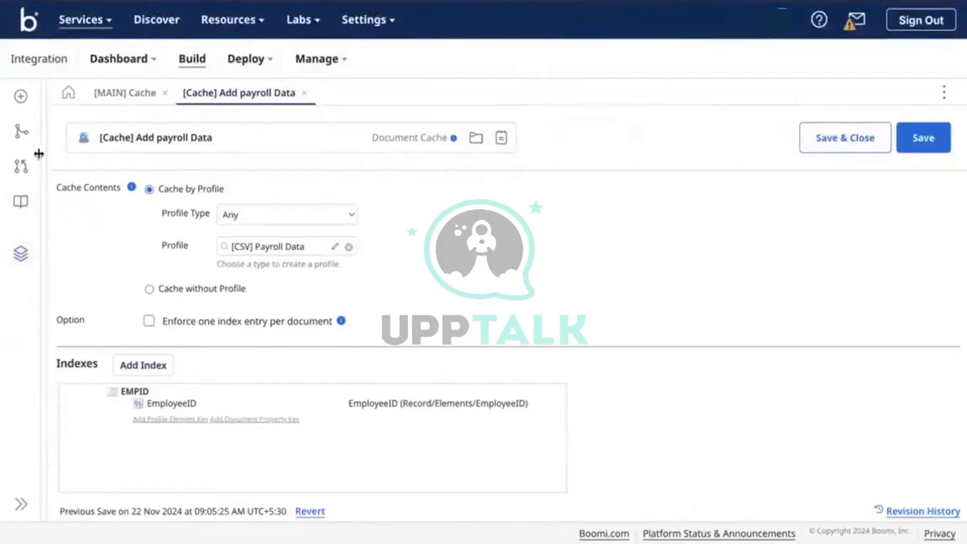
left_click(20, 253)
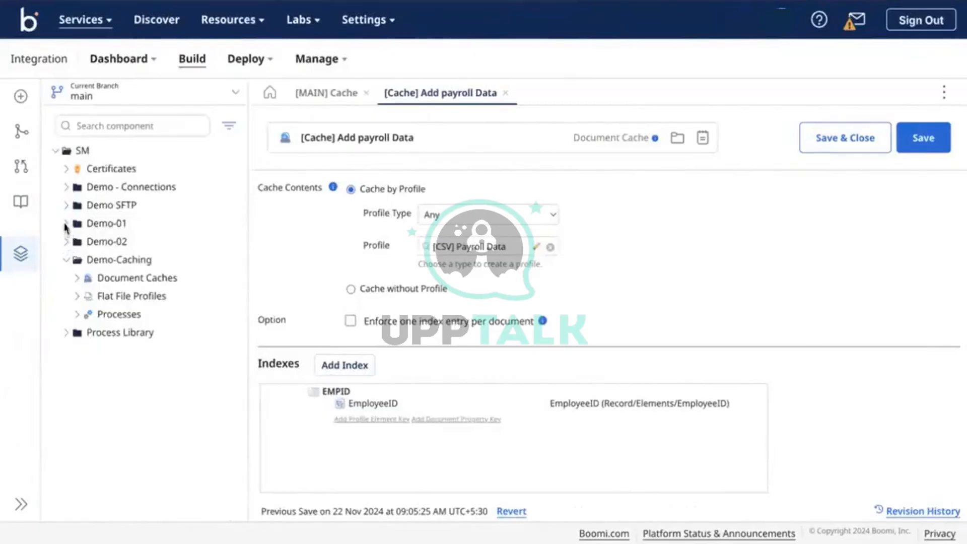
Open the Demo-01 [JSON] Employees profile and expand its tree down to the employee fields
left_click(65, 226)
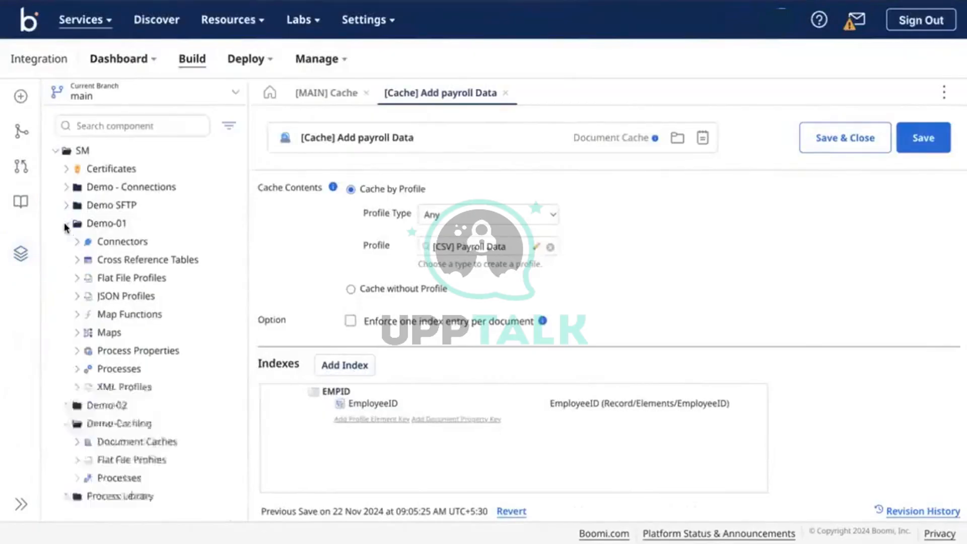
left_click(77, 296)
left_click(140, 314)
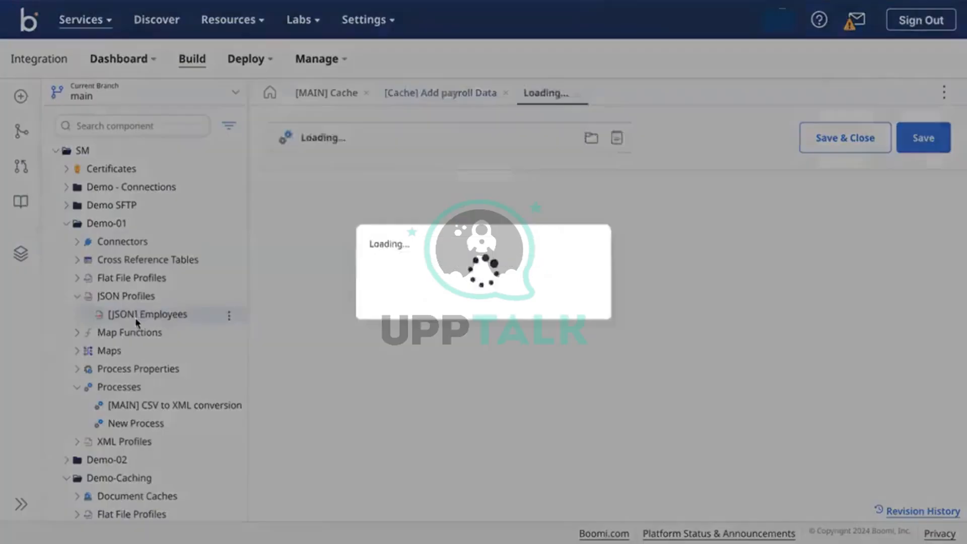
left_click(263, 214)
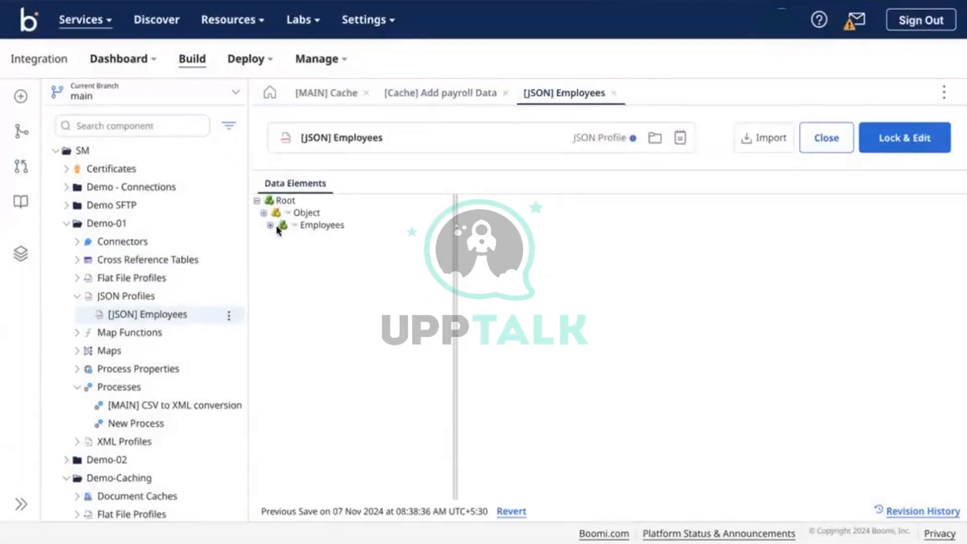
left_click(271, 225)
left_click(277, 238)
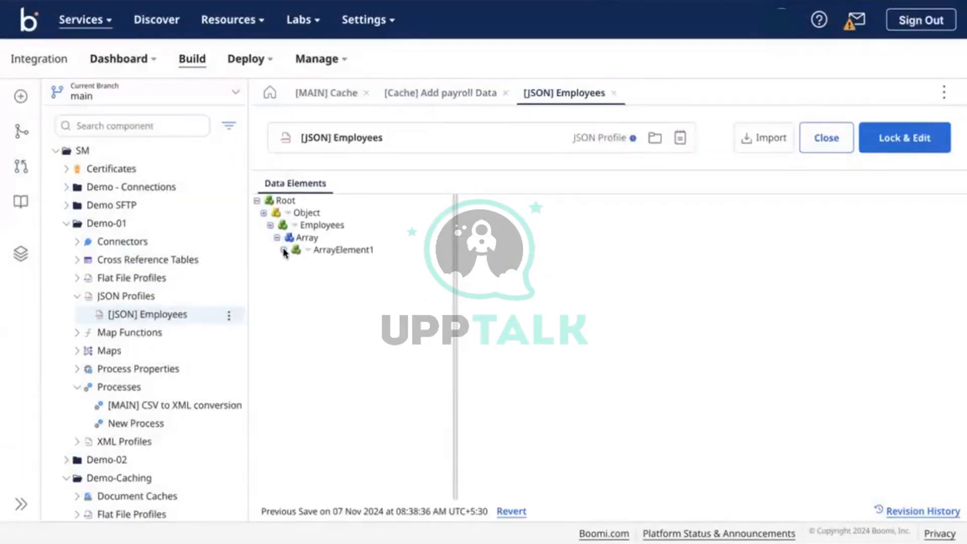
left_click(283, 249)
left_click(290, 262)
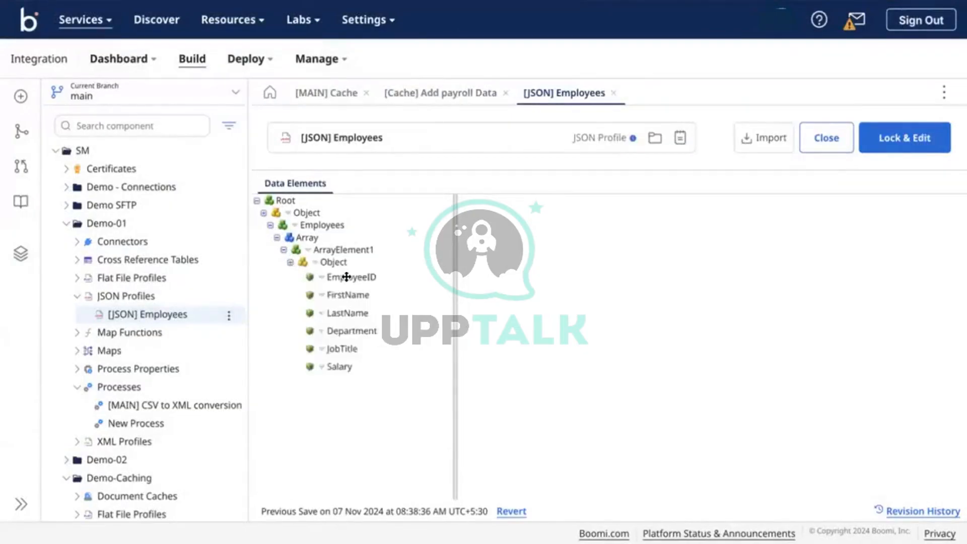
Inspect the EmployeeID element details, then close the profile and hide the component explorer
left_click(365, 276)
scroll(596, 356, "down", 5)
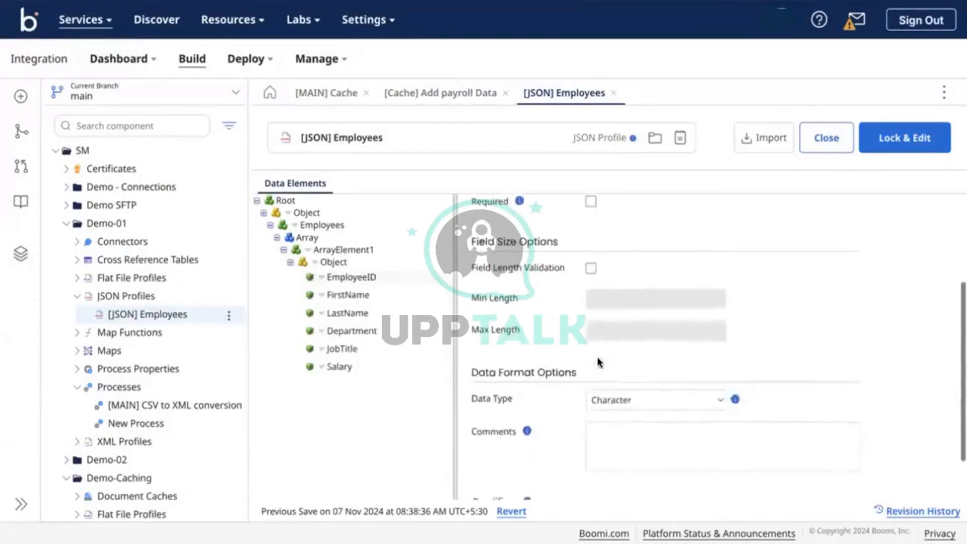
scroll(598, 362, "up", 5)
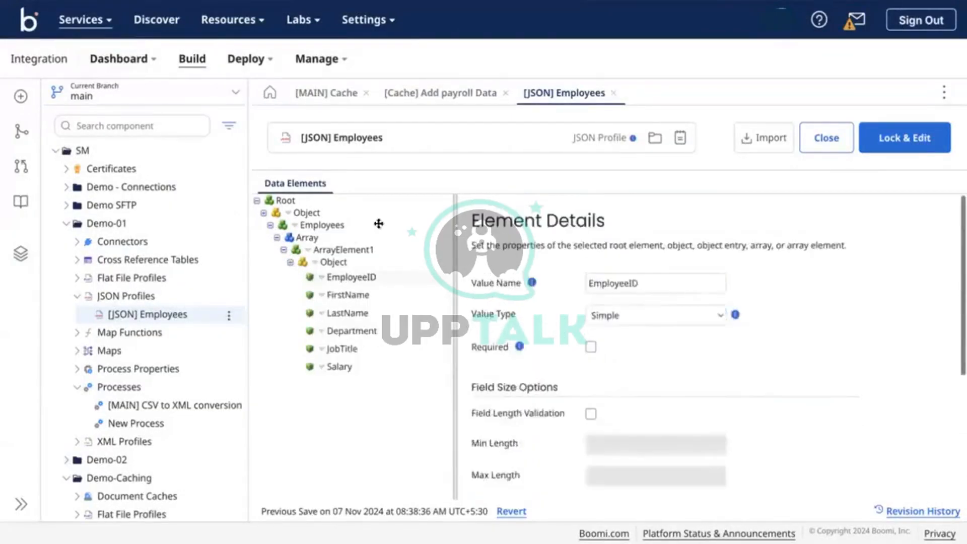
left_click(616, 95)
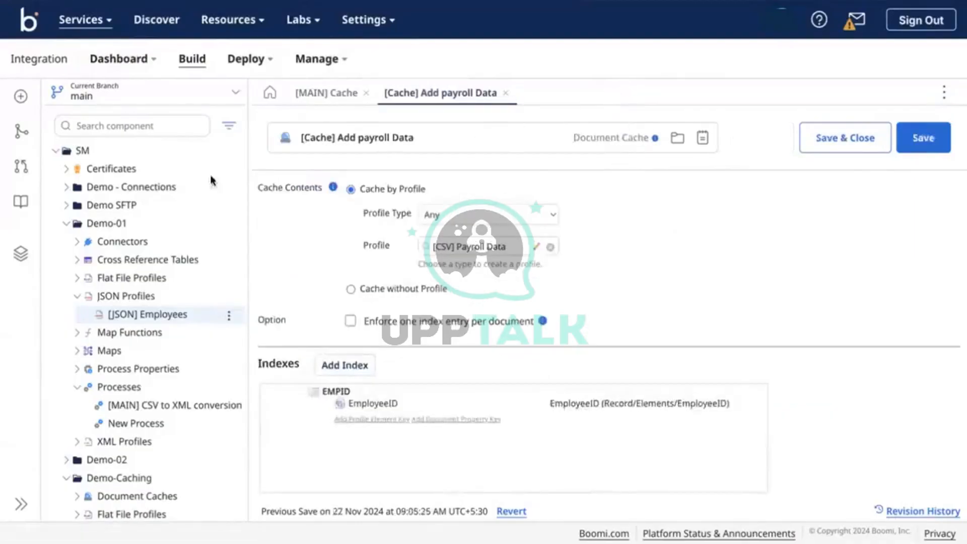
left_click(19, 253)
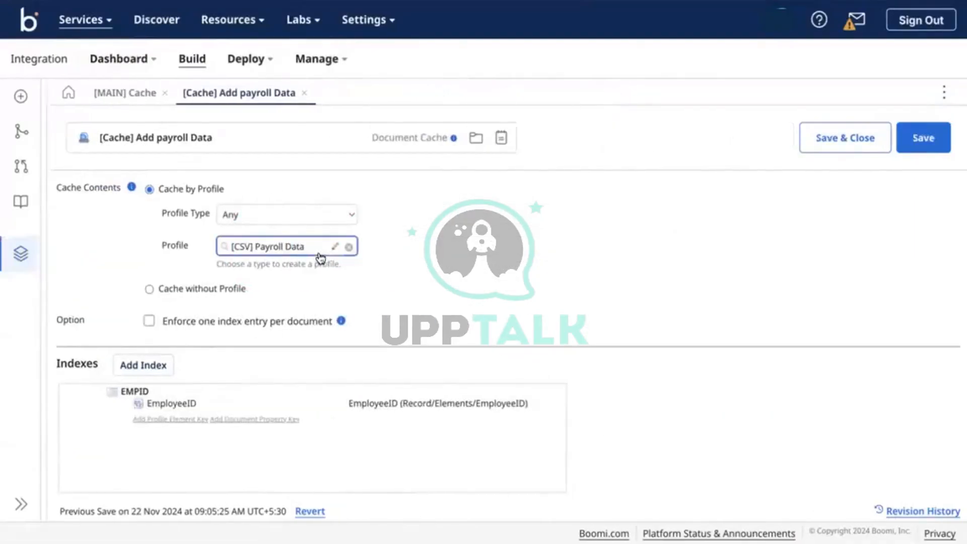
key("ctrl+Right")
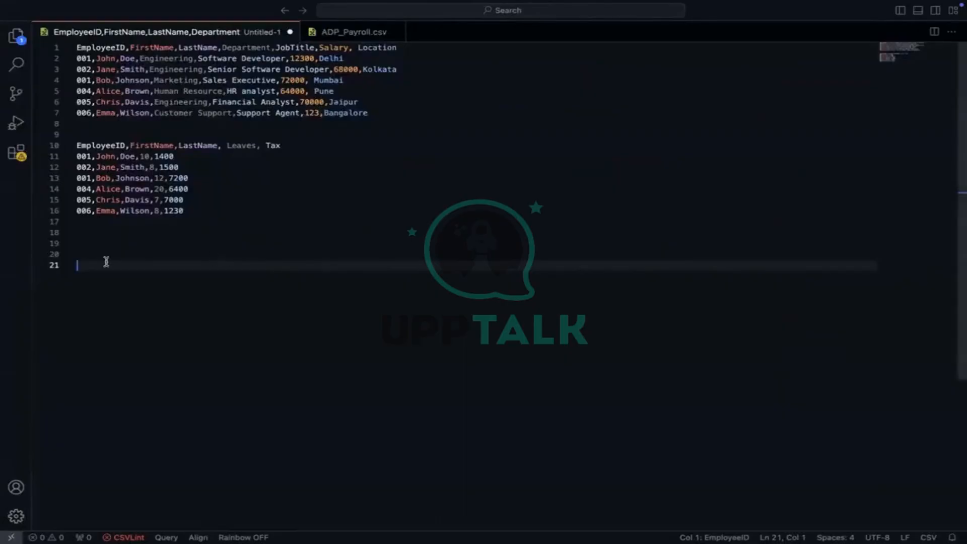
Delete the blank lines below the payroll rows, leaving one empty line after line 16
key("BackSpace")
key("BackSpace")
key("BackSpace")
key("BackSpace")
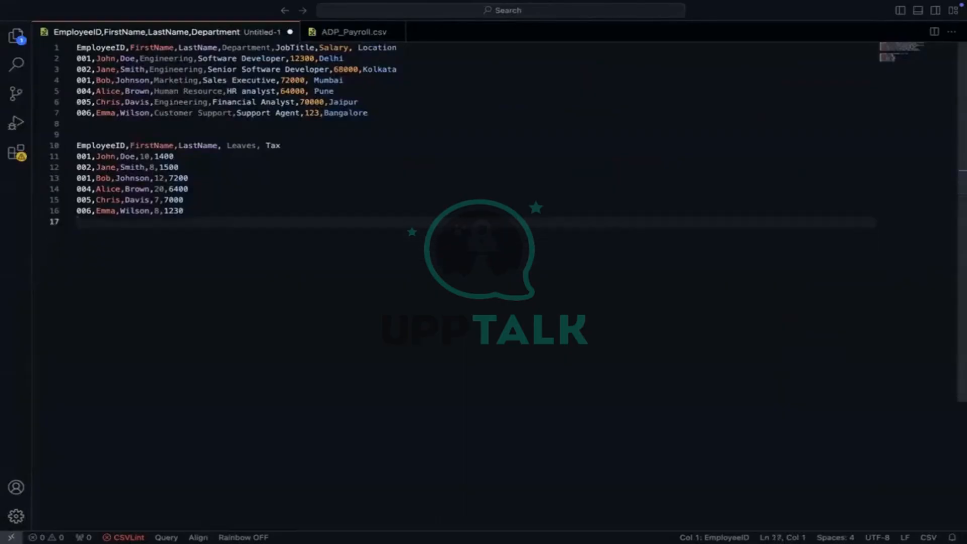
key("BackSpace")
key("Return")
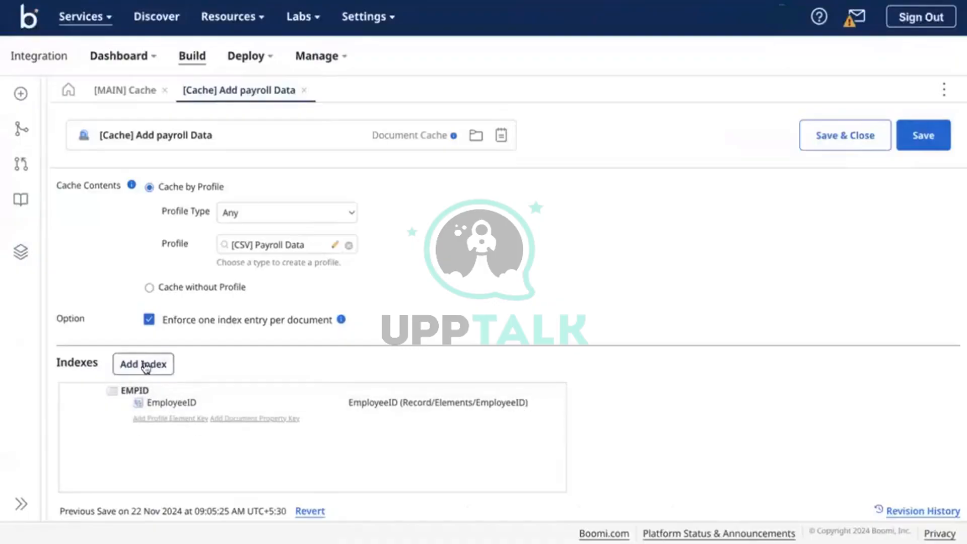
left_click(145, 365)
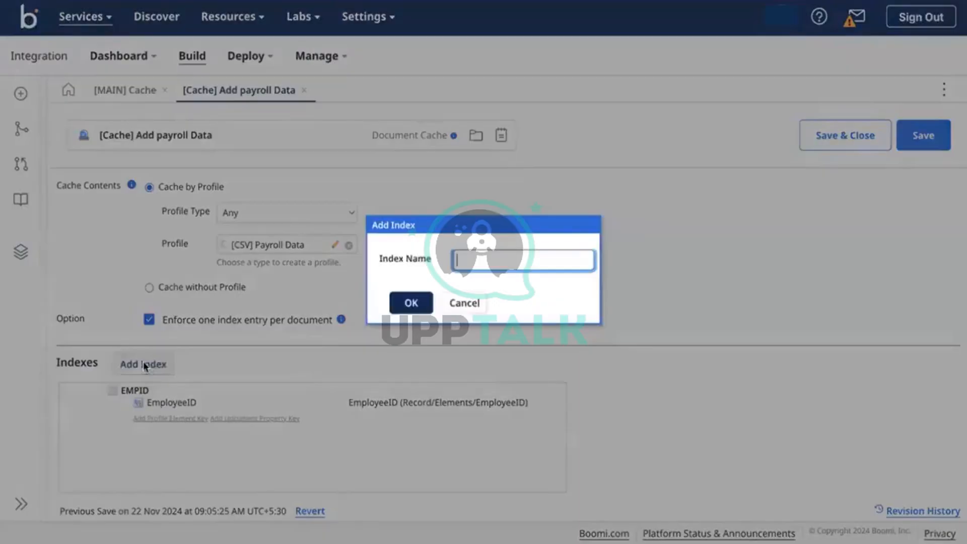
Add Record/Elements/FirstName as a second key named FirstName on the EMPID index
left_click(459, 302)
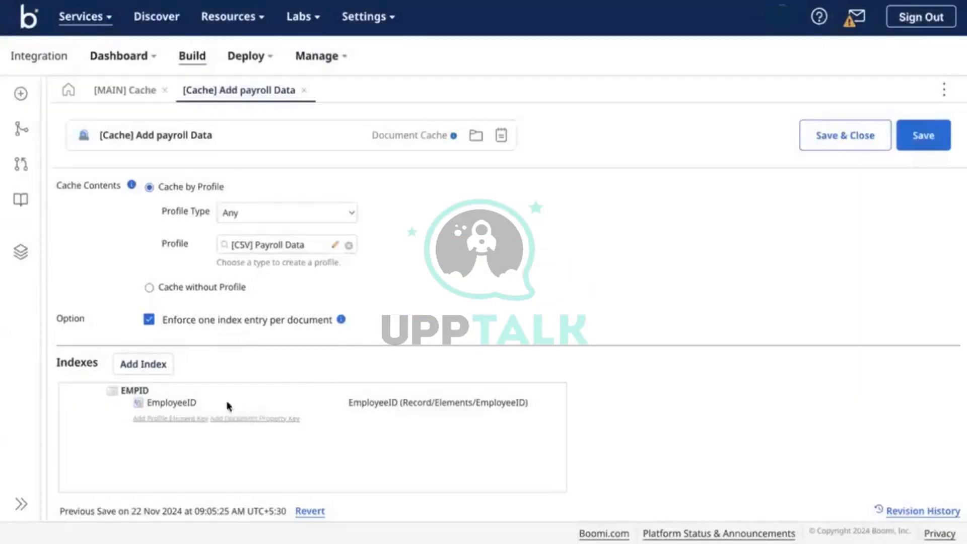
left_click(175, 417)
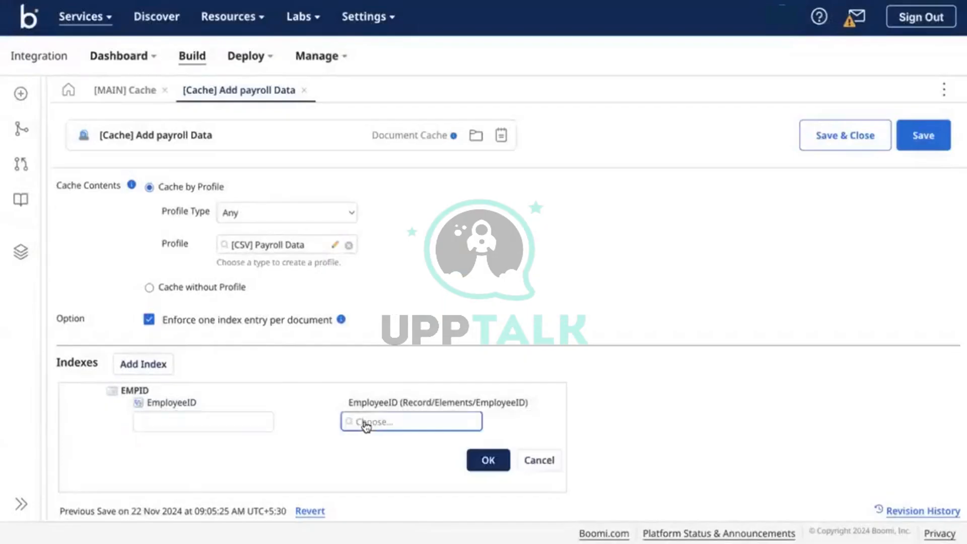
left_click(366, 426)
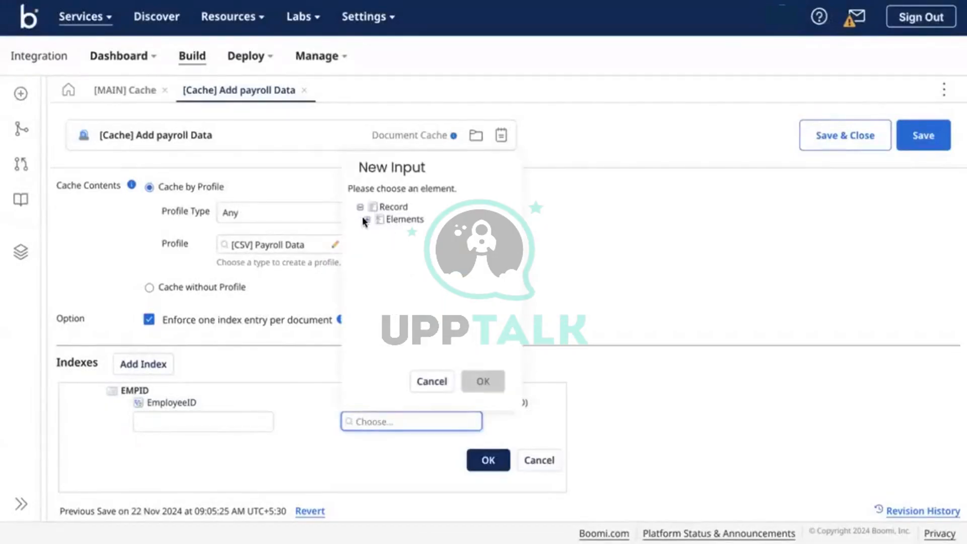
left_click(366, 220)
left_click(409, 251)
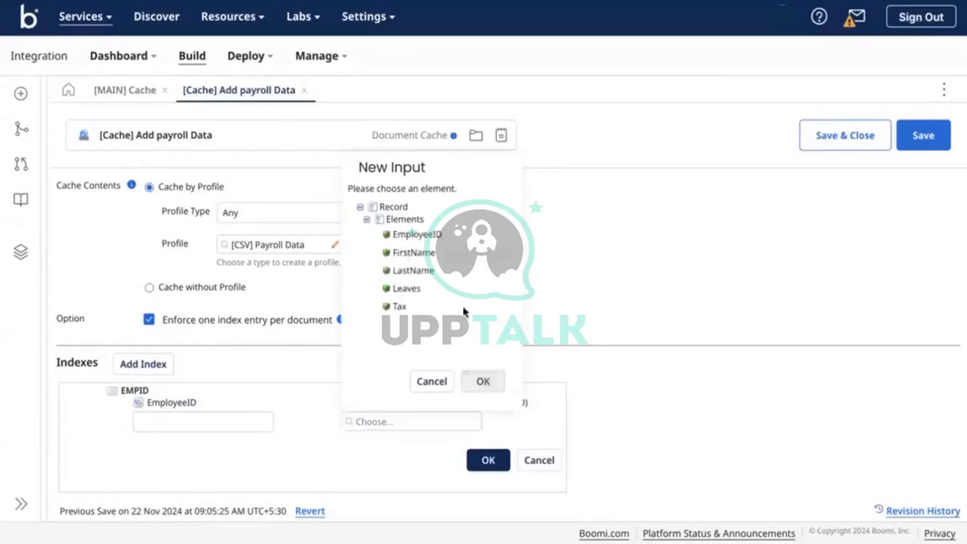
left_click(483, 381)
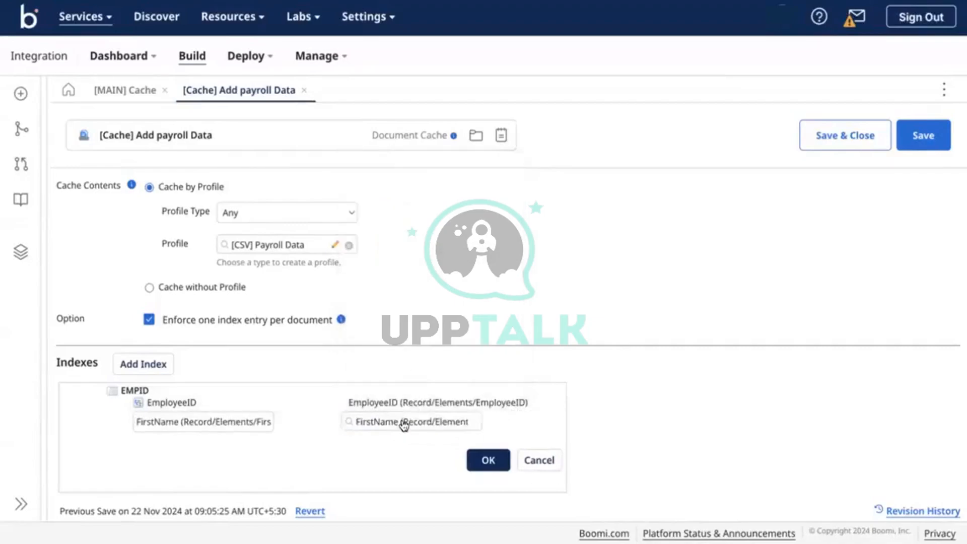
left_click(195, 422)
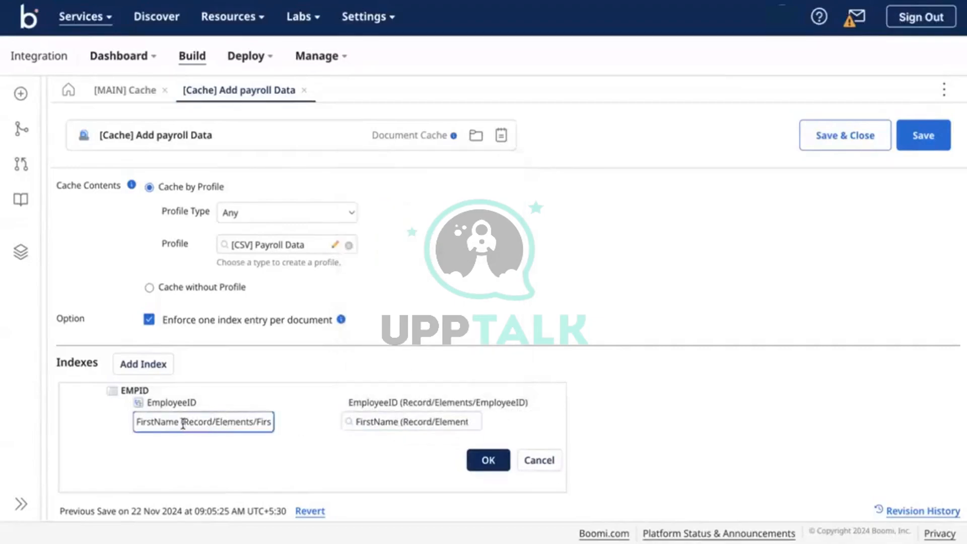
left_click_drag(181, 423, 314, 458)
key("BackSpace")
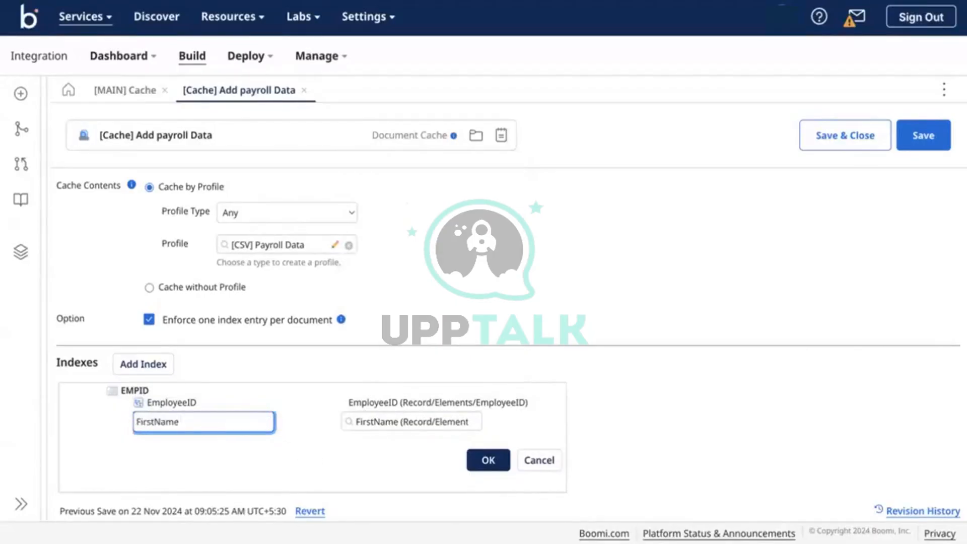
left_click(488, 459)
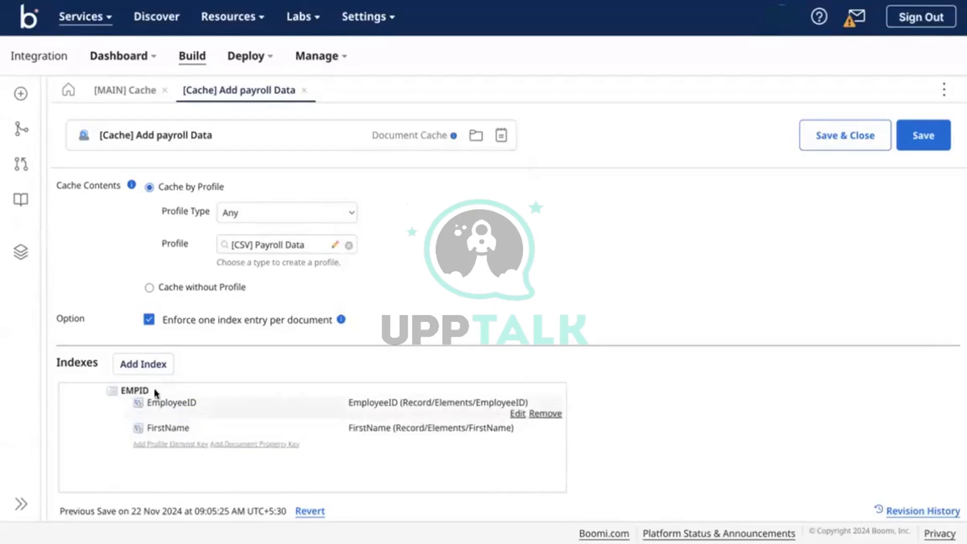
Rename the cache index from EMPID to EMPID-FirstName
left_click(517, 391)
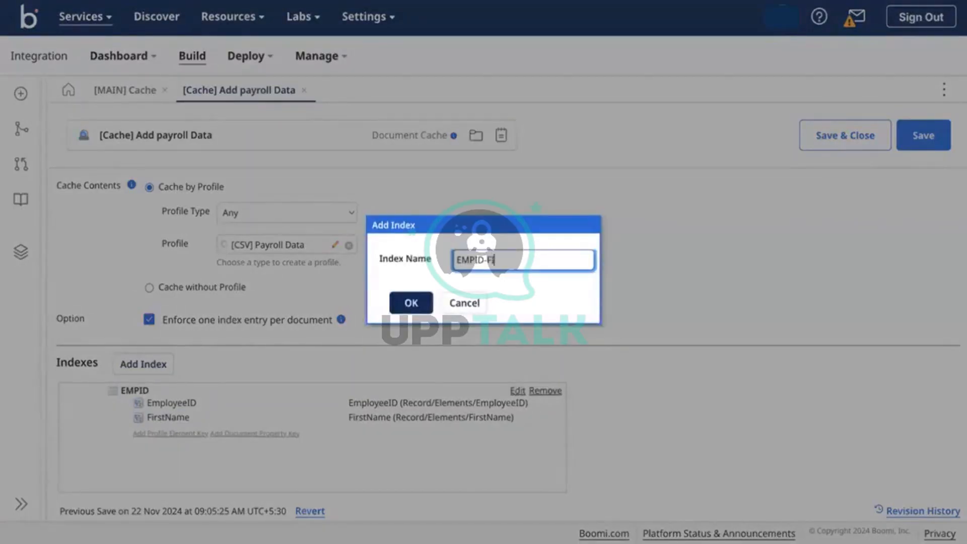
type("-FirstName")
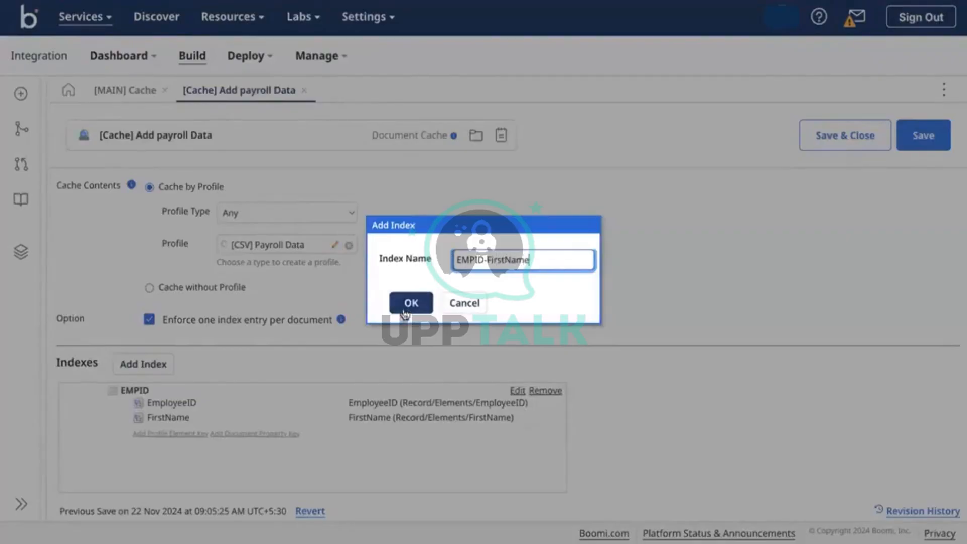
left_click(411, 303)
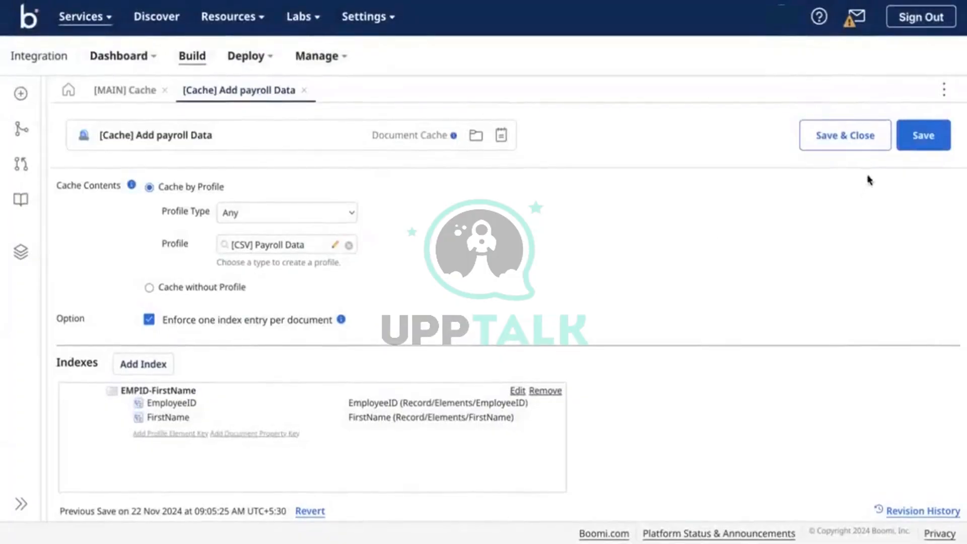
Save the payroll cache and test [MAIN] Cache on Test-DV, which fails on duplicate EMPID-FirstName entries
left_click(910, 150)
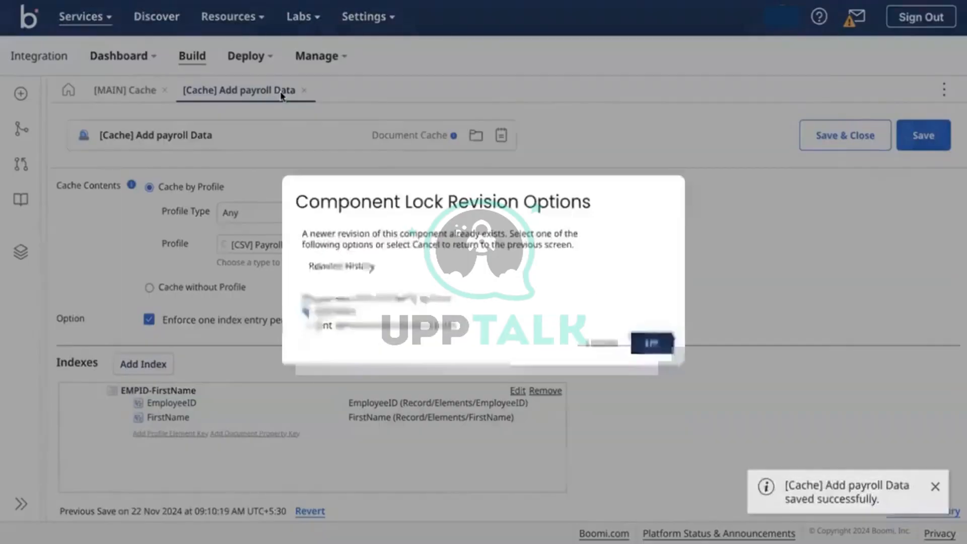
left_click(599, 498)
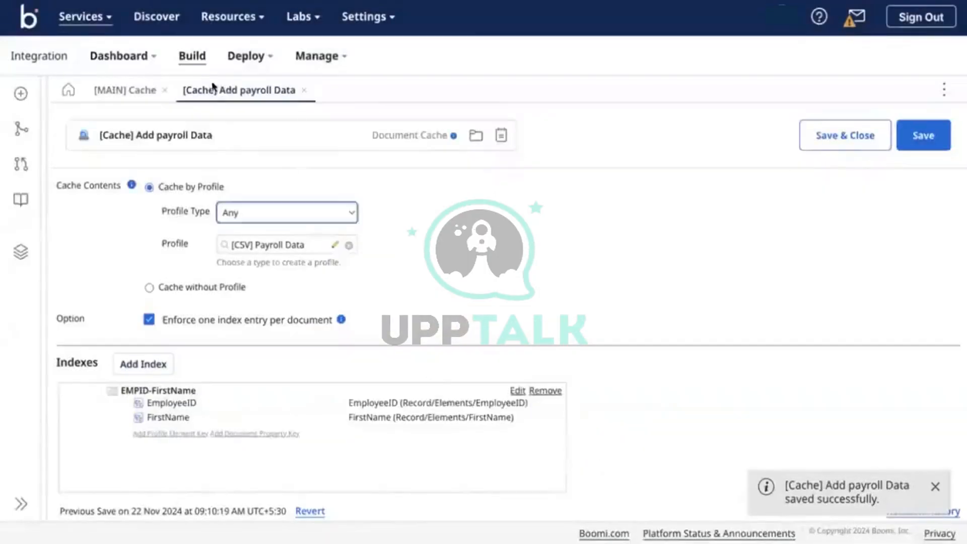
left_click(121, 91)
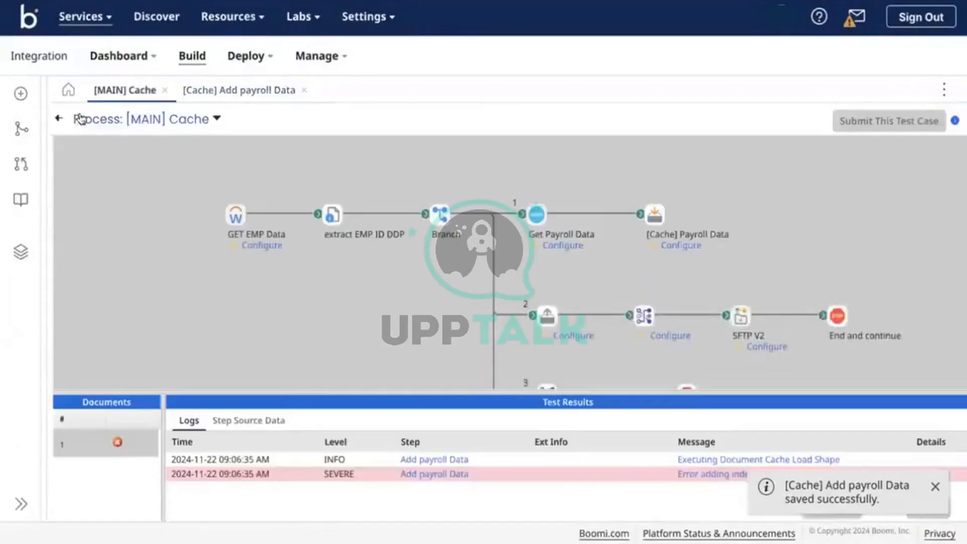
left_click(58, 120)
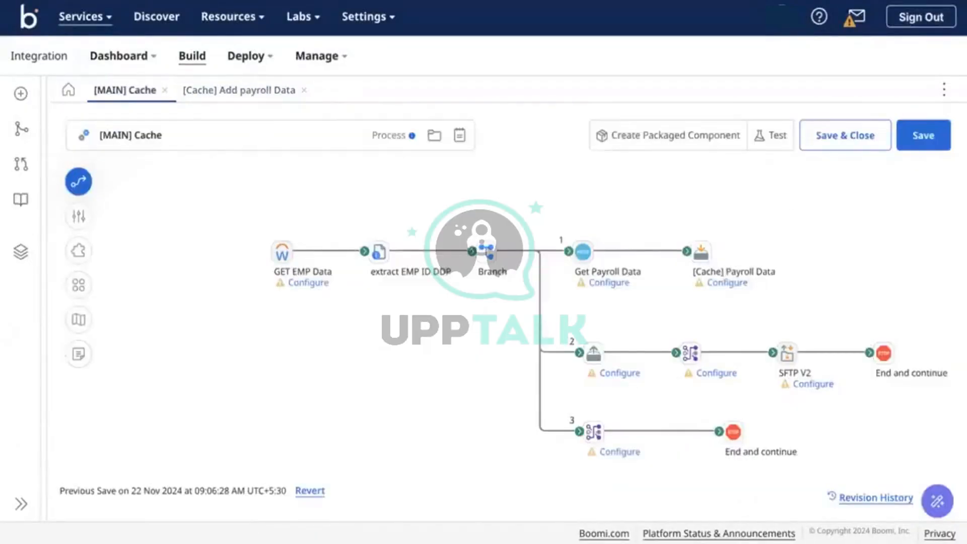
left_click(771, 146)
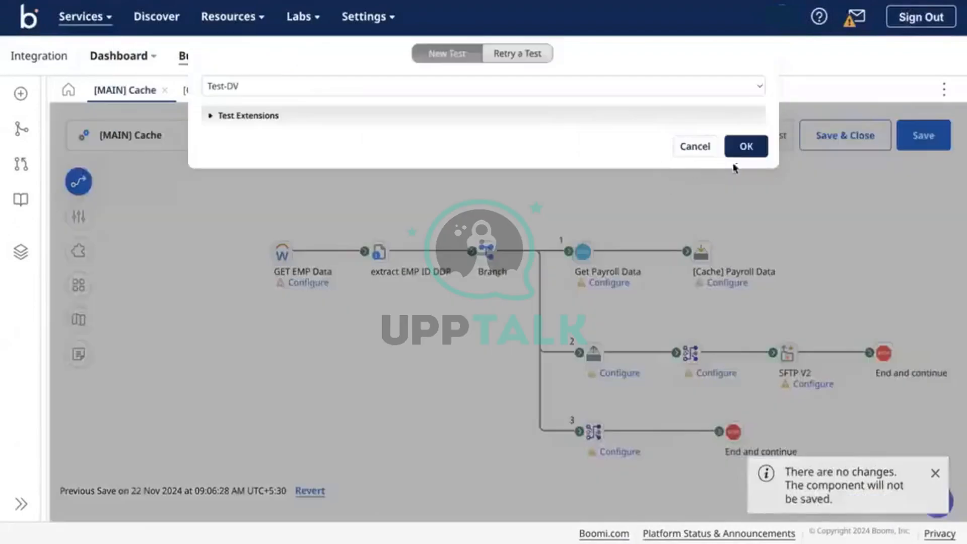
left_click(749, 152)
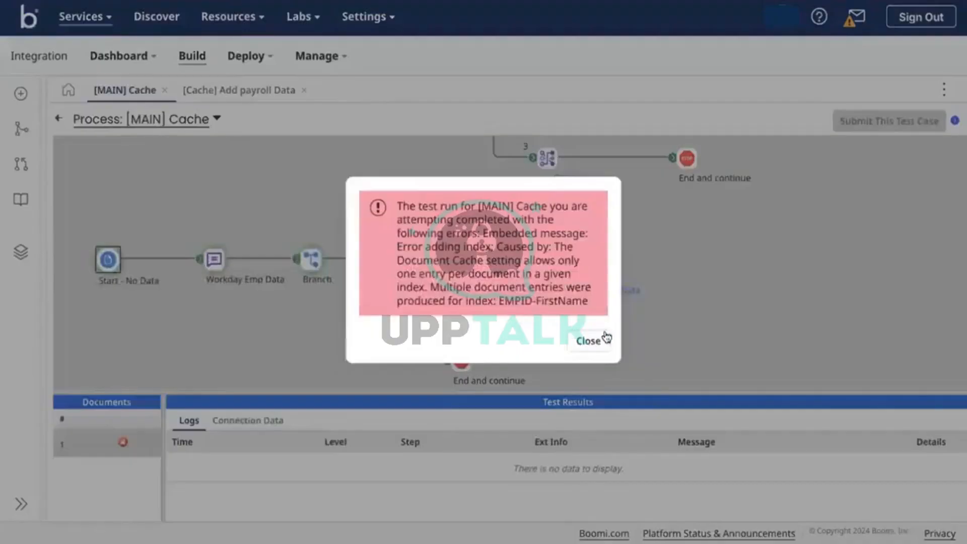
left_click(588, 339)
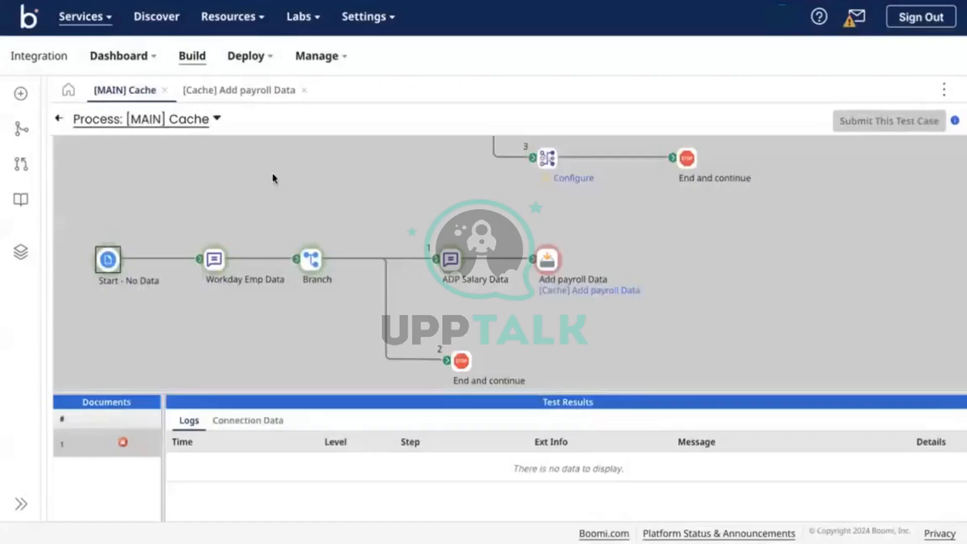
Turn off 'Enforce one index entry per document' in the Add payroll Data cache and save it
left_click(58, 118)
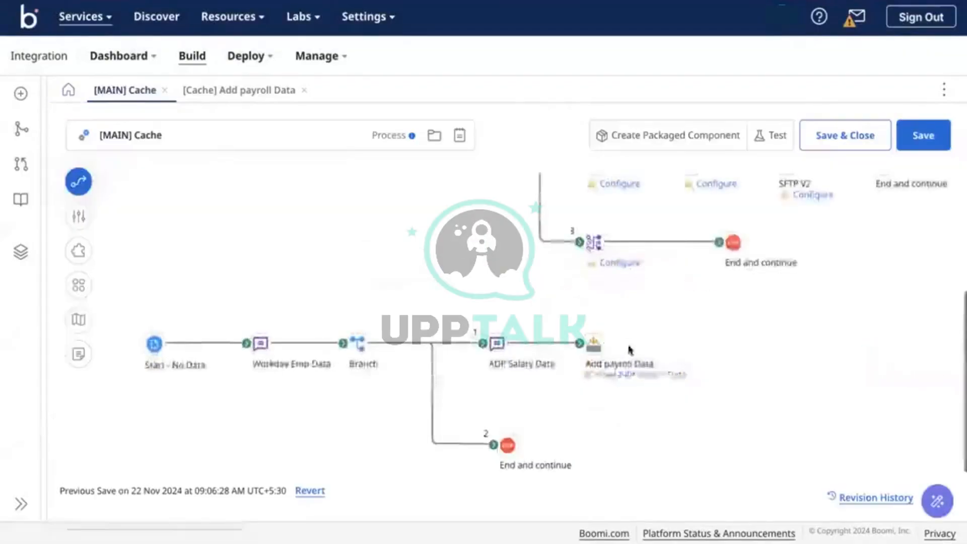
left_click(661, 375)
left_click(295, 321)
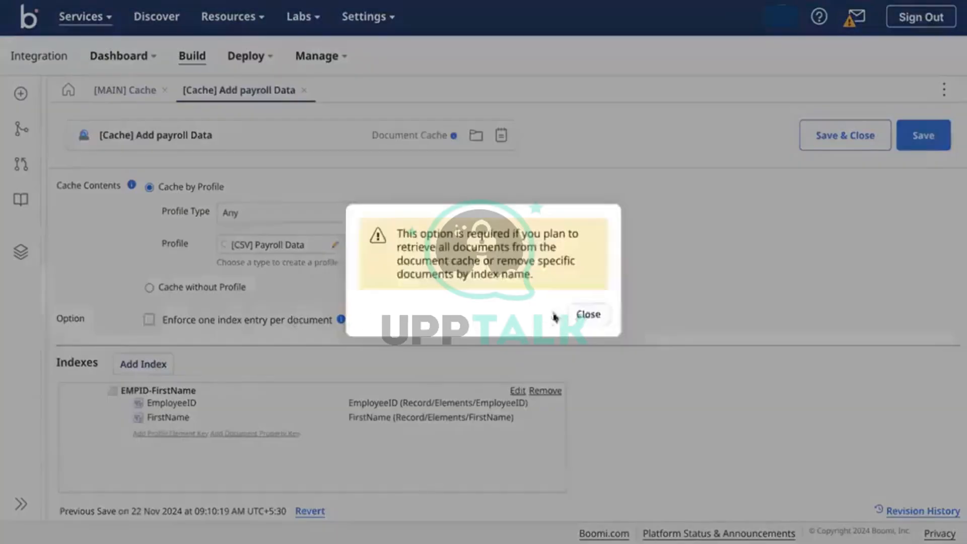
left_click(586, 316)
left_click(935, 137)
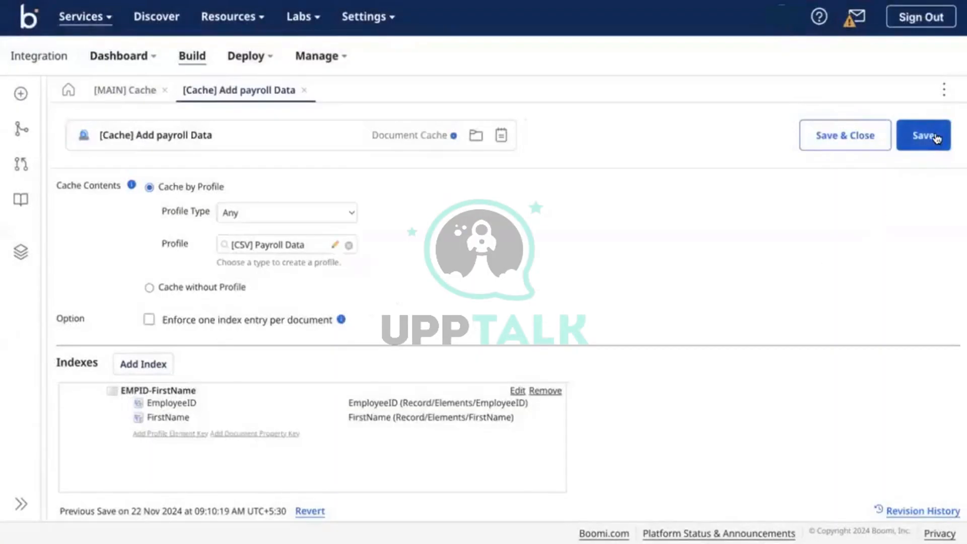
Rerun the [MAIN] Cache test, which now completes successfully with one document
left_click(126, 90)
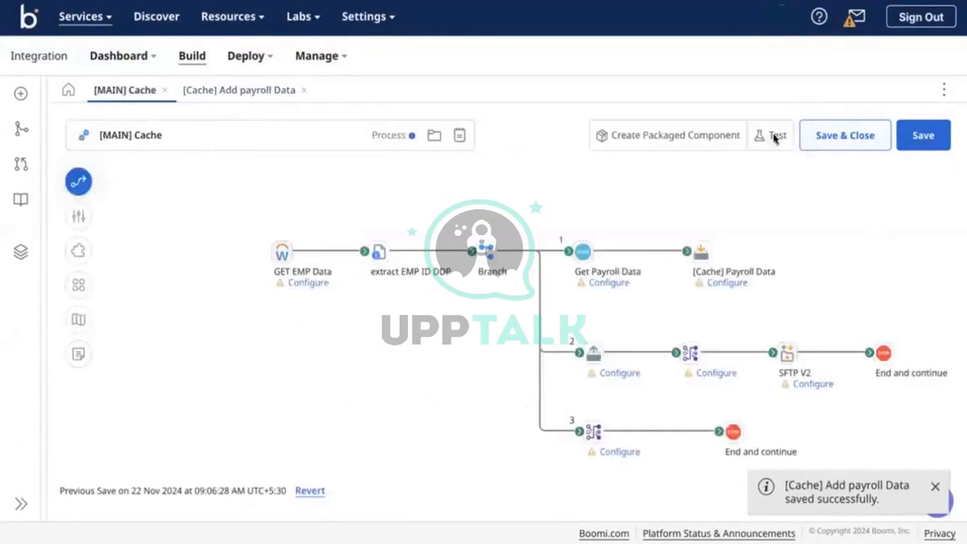
left_click(775, 139)
left_click(742, 146)
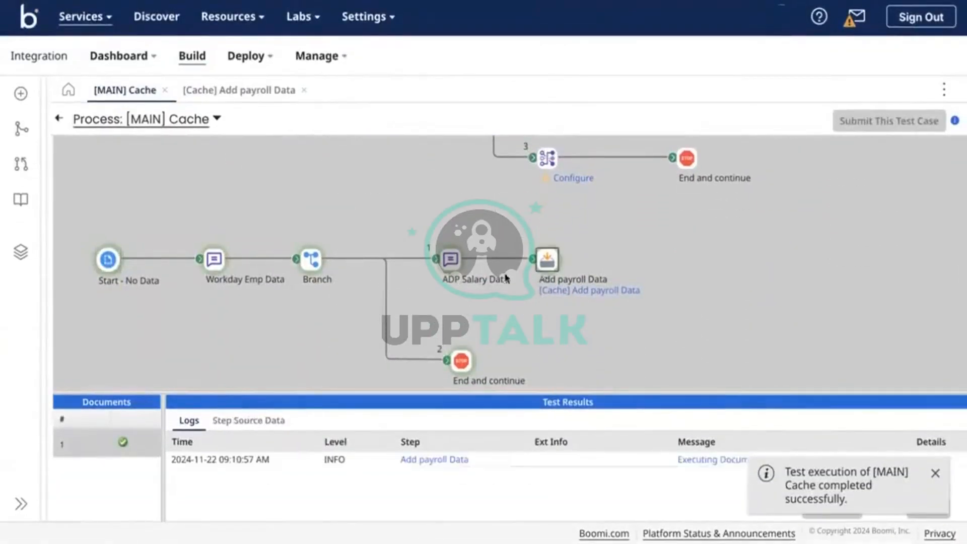
Review the payroll and employee CSV documents in Step Source Data, then return to edit mode
left_click(246, 427)
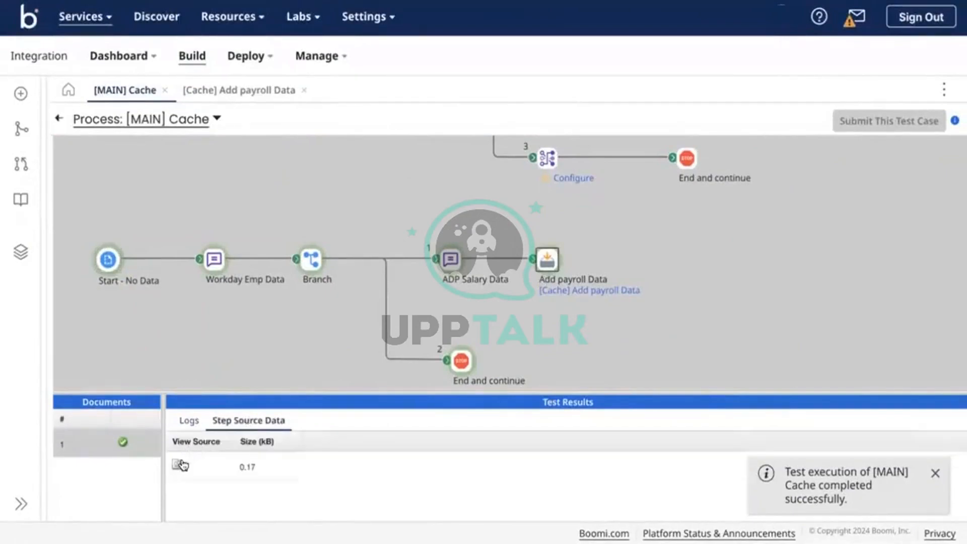
left_click(181, 464)
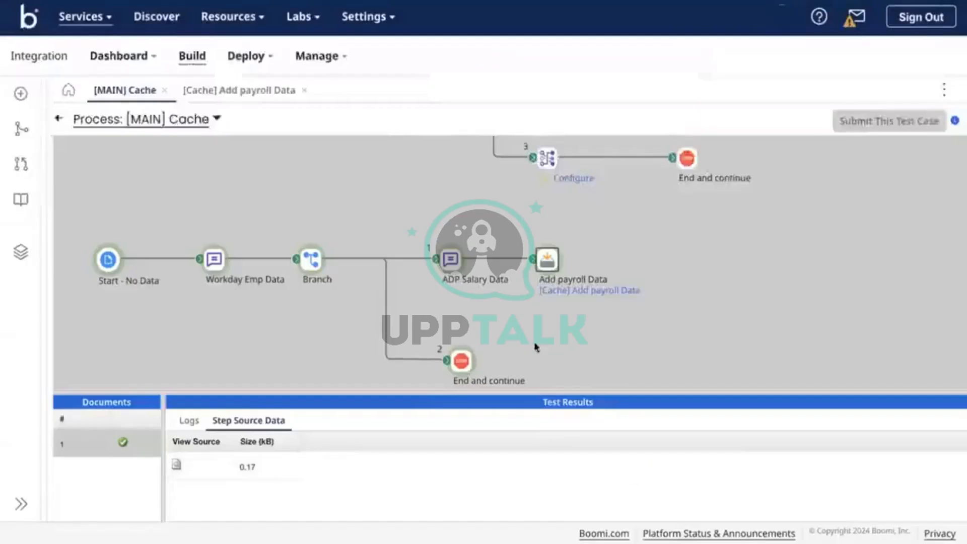
left_click(634, 474)
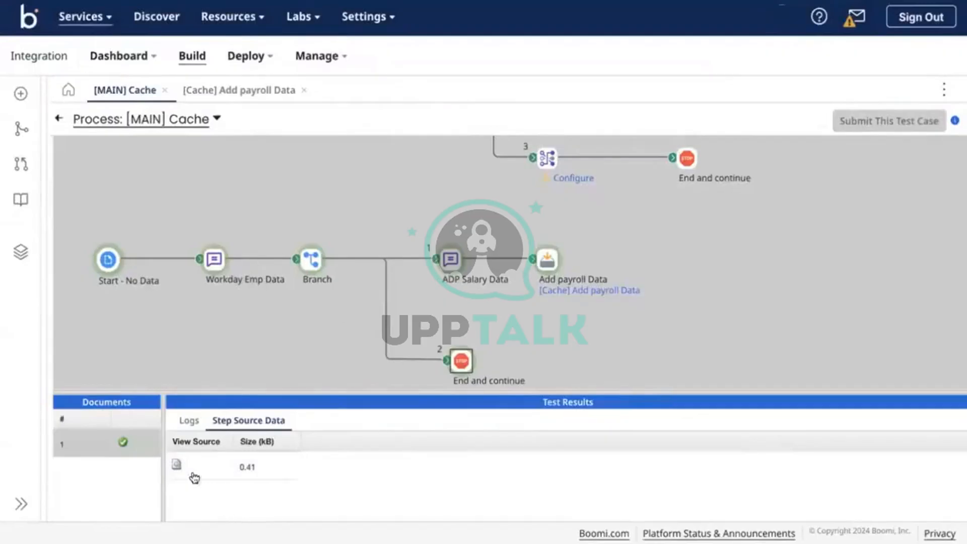
left_click(179, 466)
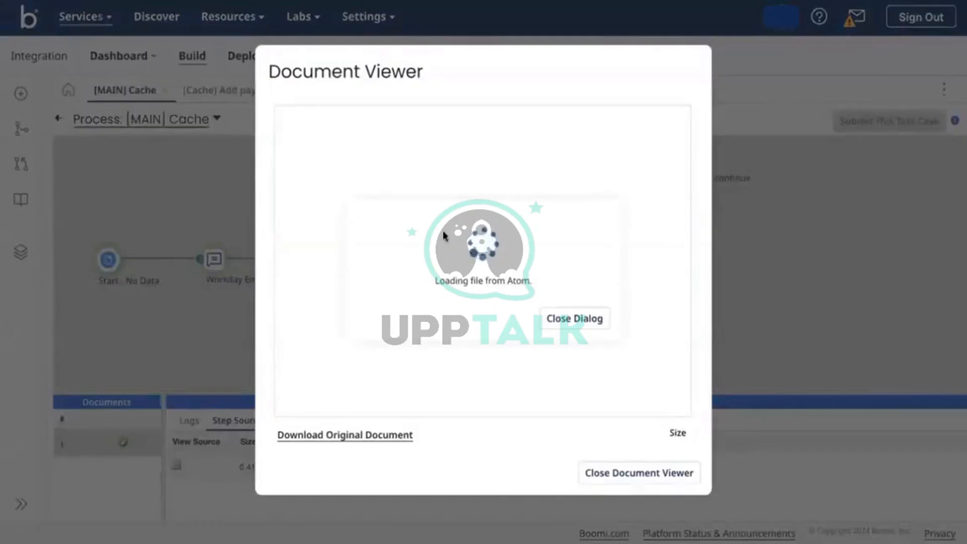
left_click(430, 176)
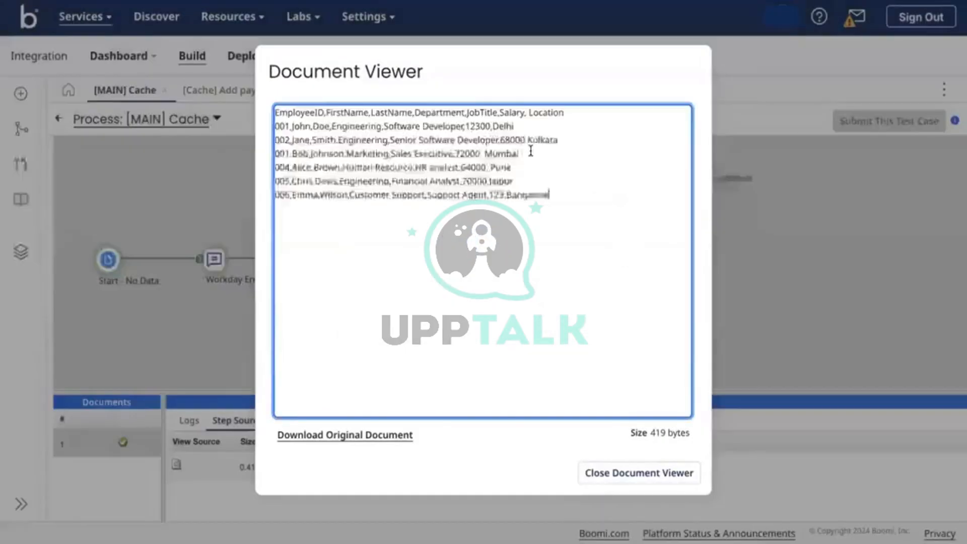
left_click(615, 472)
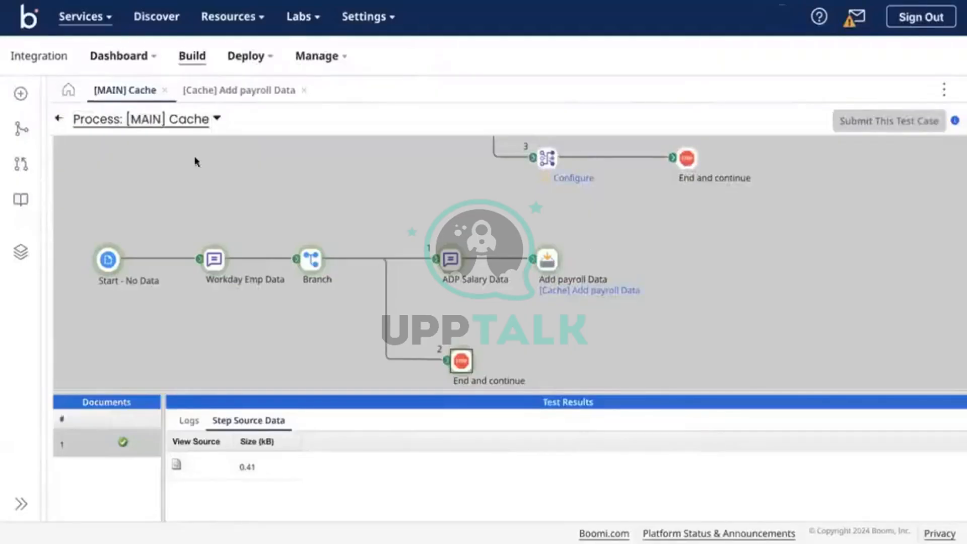
left_click(60, 117)
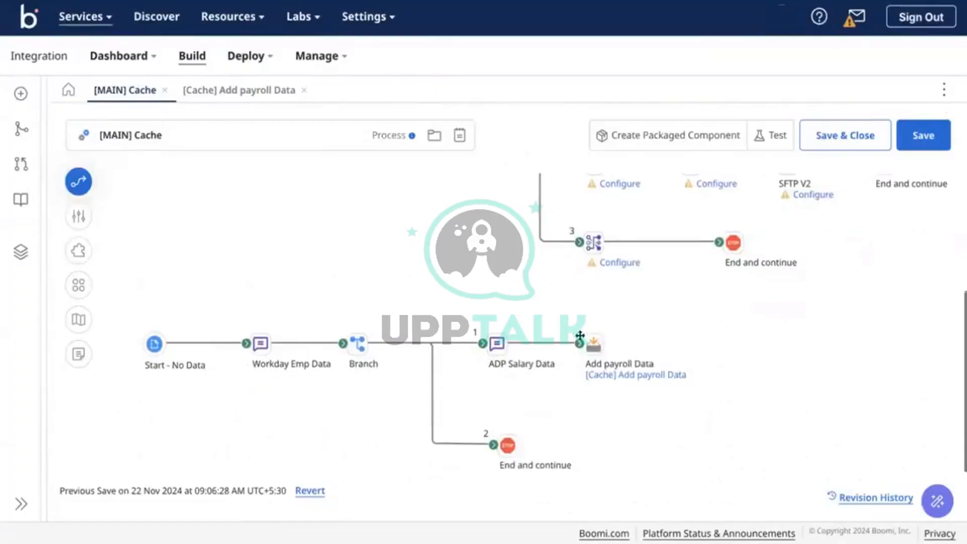
Check the linked payroll cache, then detach branch 2's connector from End and continue
left_click(594, 345)
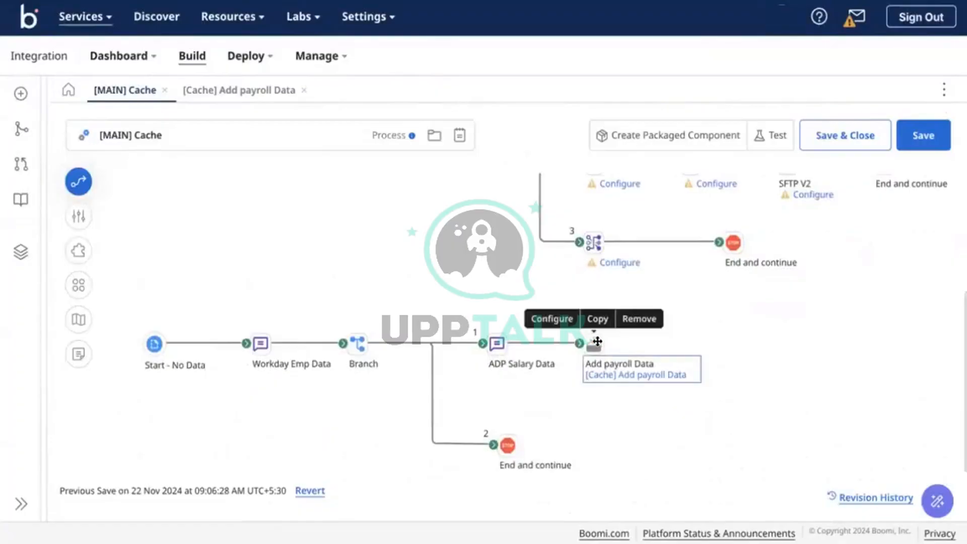
left_click(671, 375)
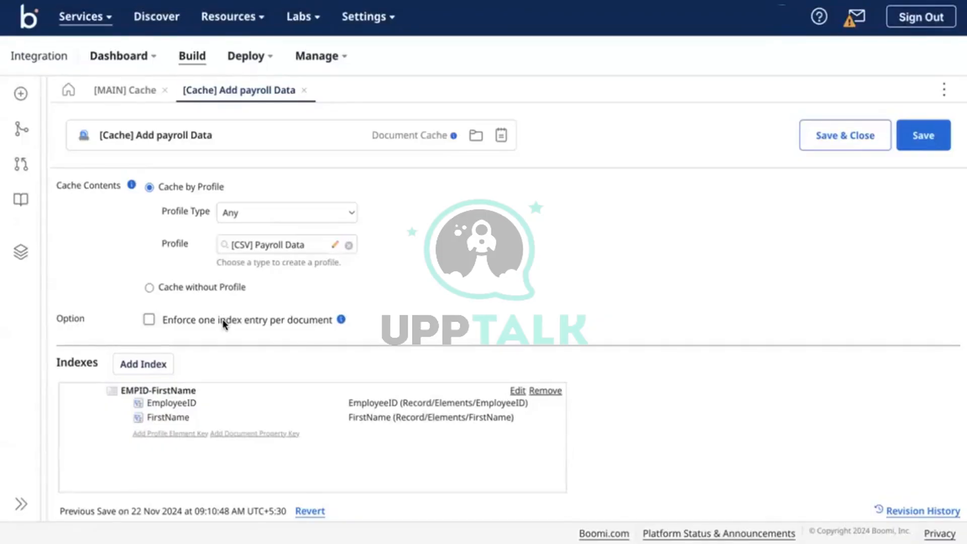
left_click(122, 96)
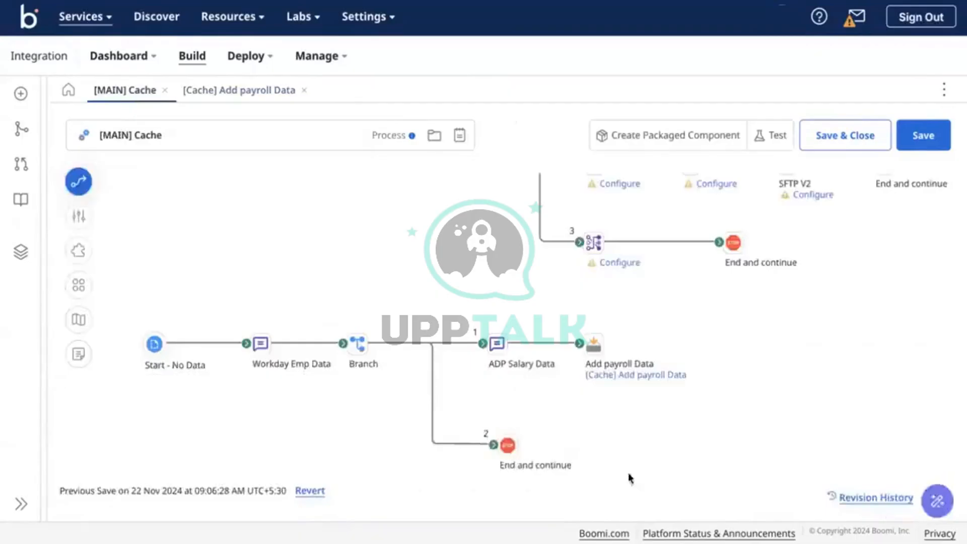
left_click_drag(493, 445, 576, 447)
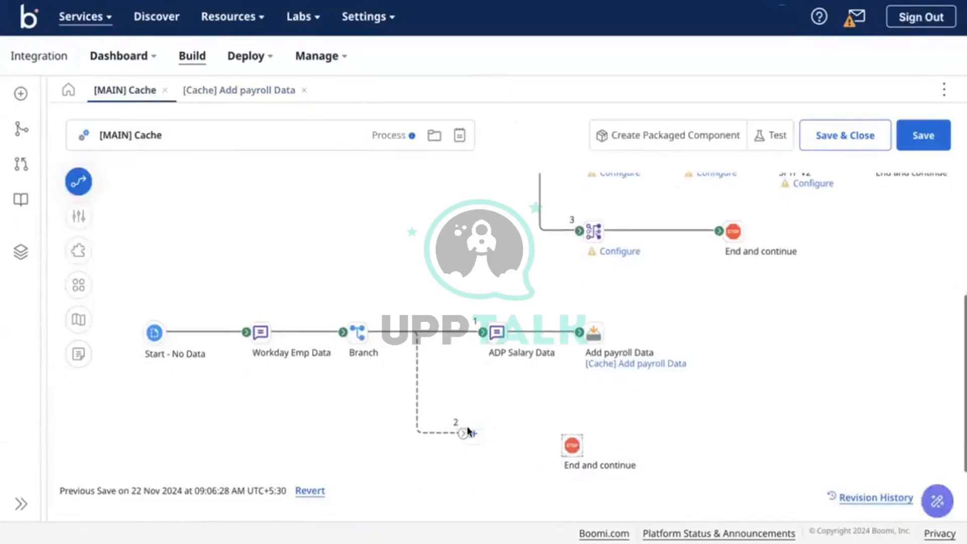
left_click(637, 362)
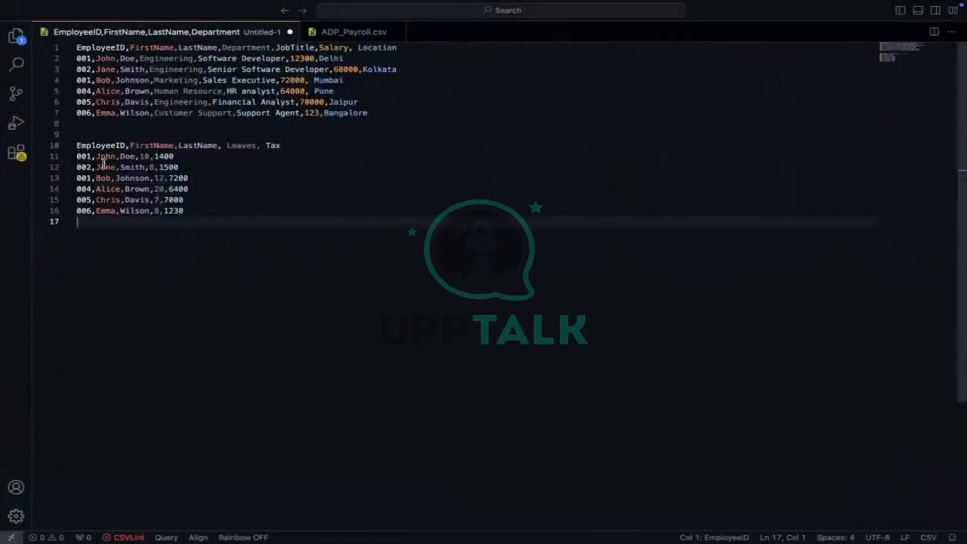
Highlight employee ID 001 on line 13 to reveal its duplicate occurrences in both CSV samples
double_click(83, 177)
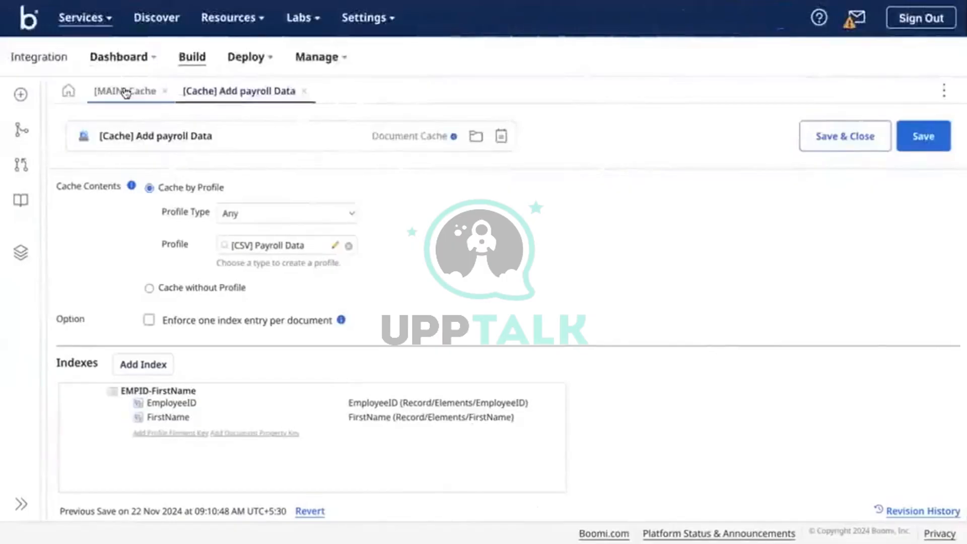
Add a Map step at the end of branch 2 in [MAIN] Cache and wire it to End and continue
left_click(127, 90)
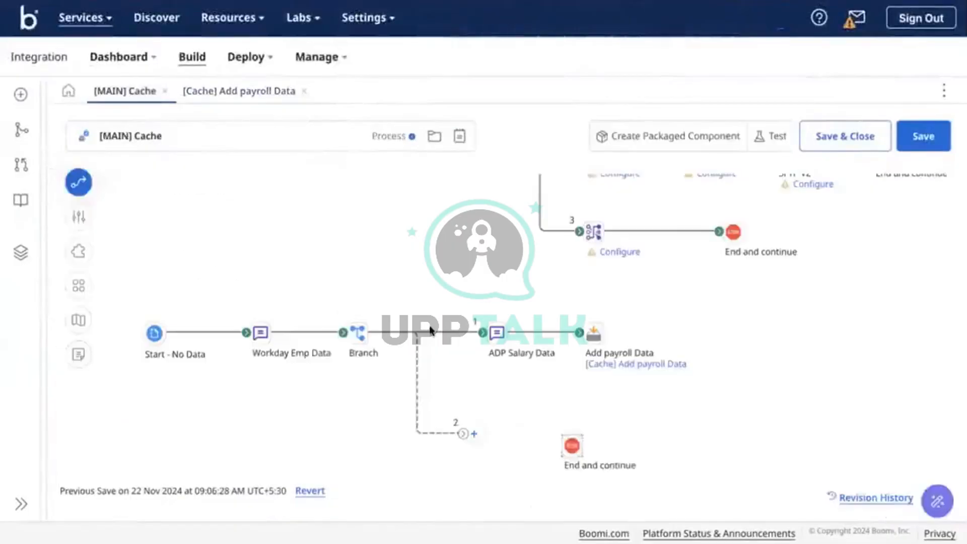
left_click(473, 433)
type("map")
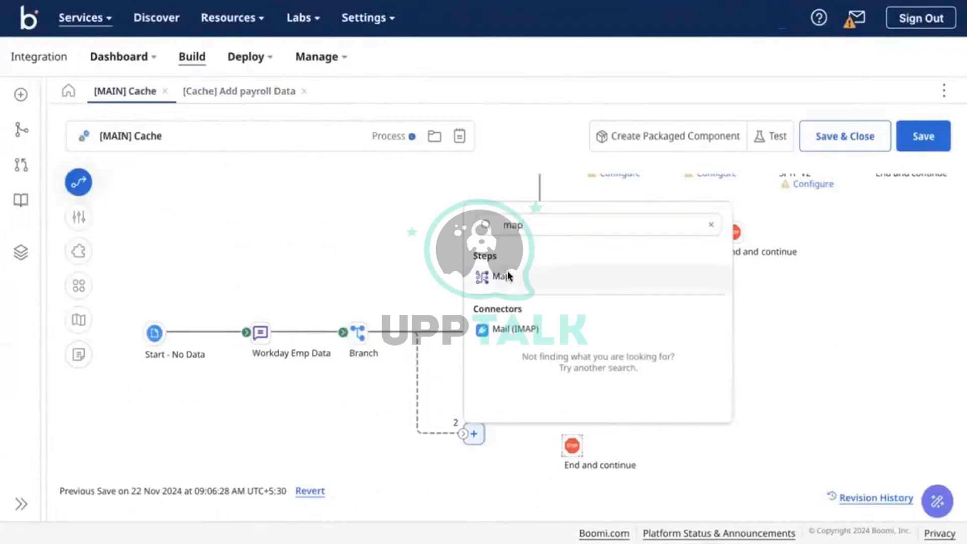
left_click(504, 276)
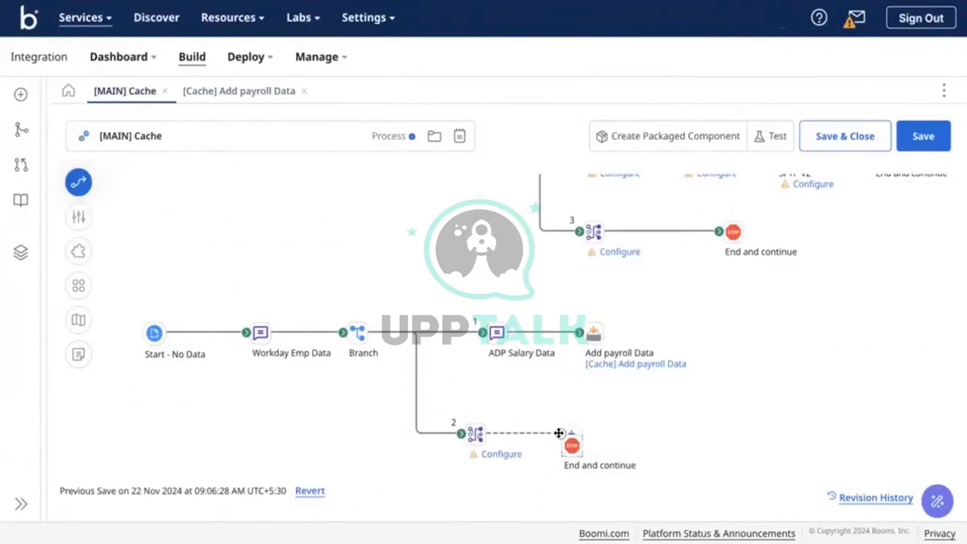
left_click_drag(561, 433, 564, 442)
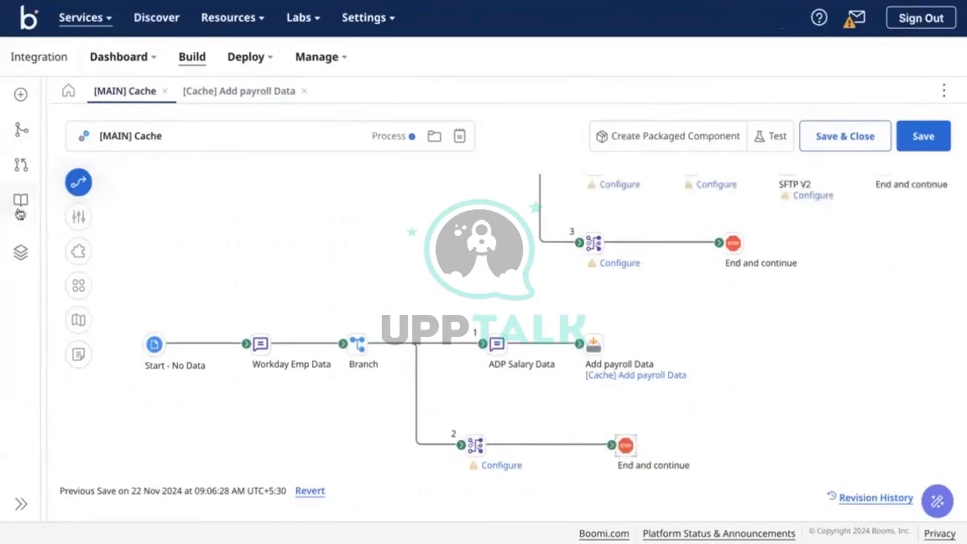
Copy the [CSV] Employee flat file profile into the Demo-Caching folder
left_click(20, 252)
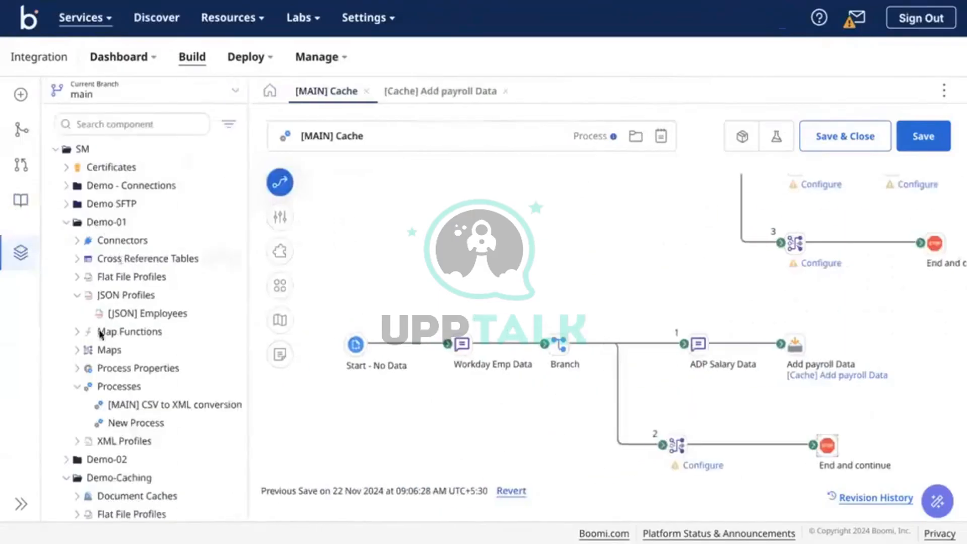
left_click(78, 276)
left_click(135, 295)
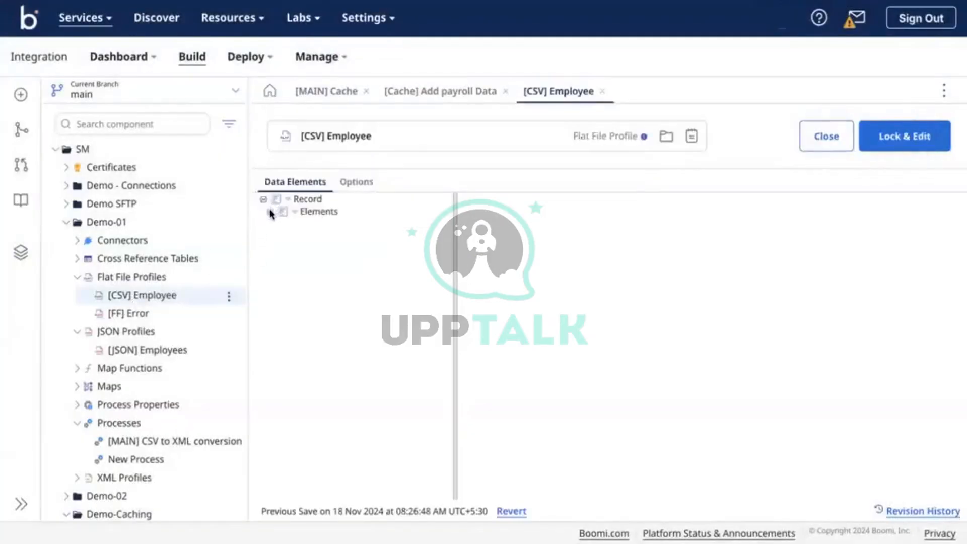
left_click(270, 212)
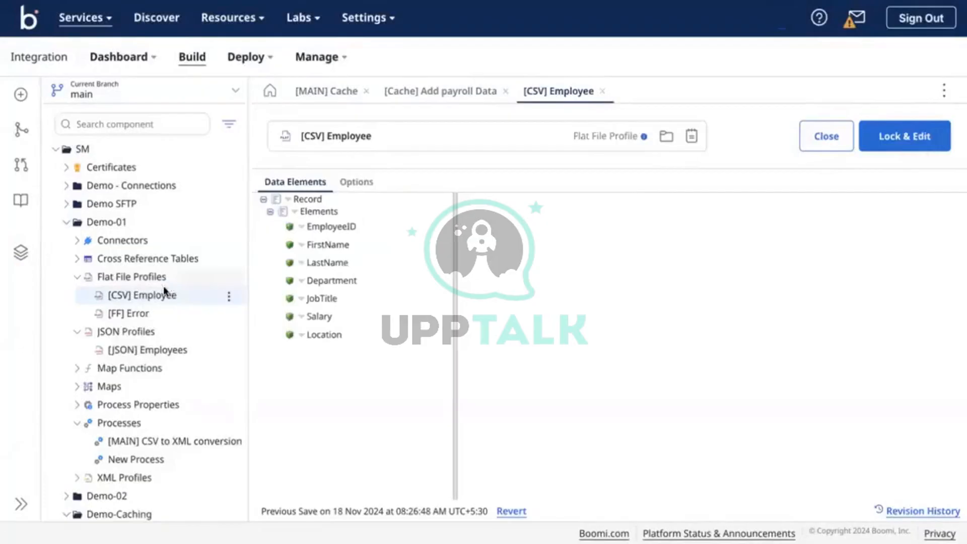
left_click(229, 296)
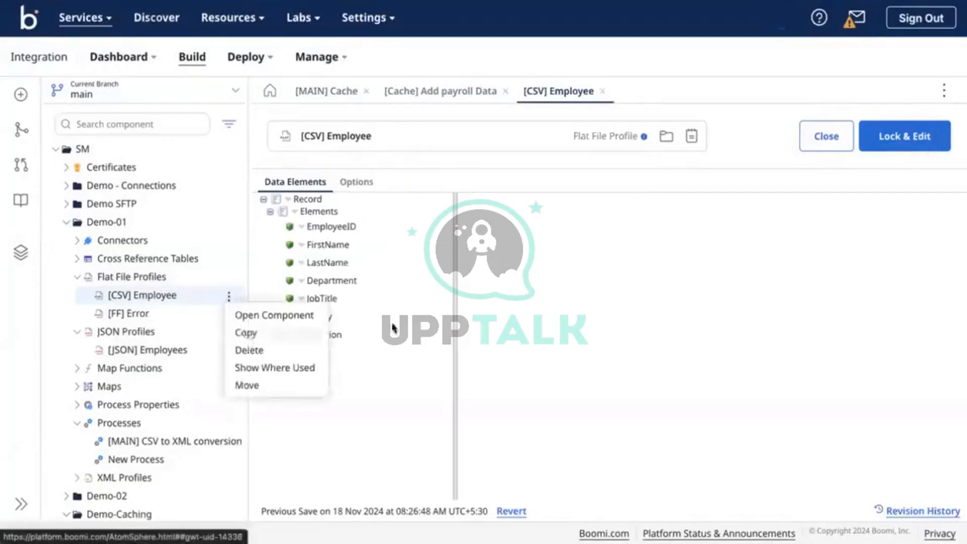
left_click(247, 334)
left_click(512, 221)
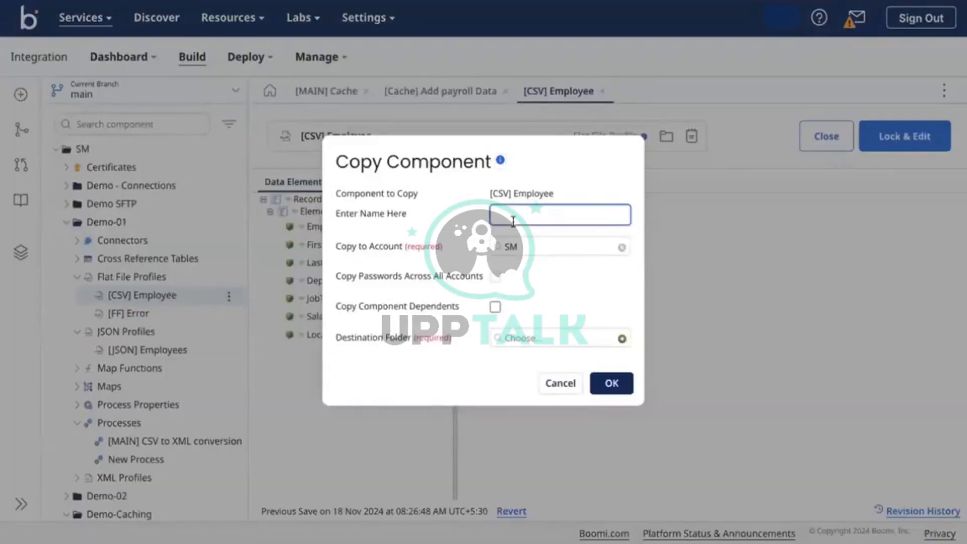
left_click(496, 338)
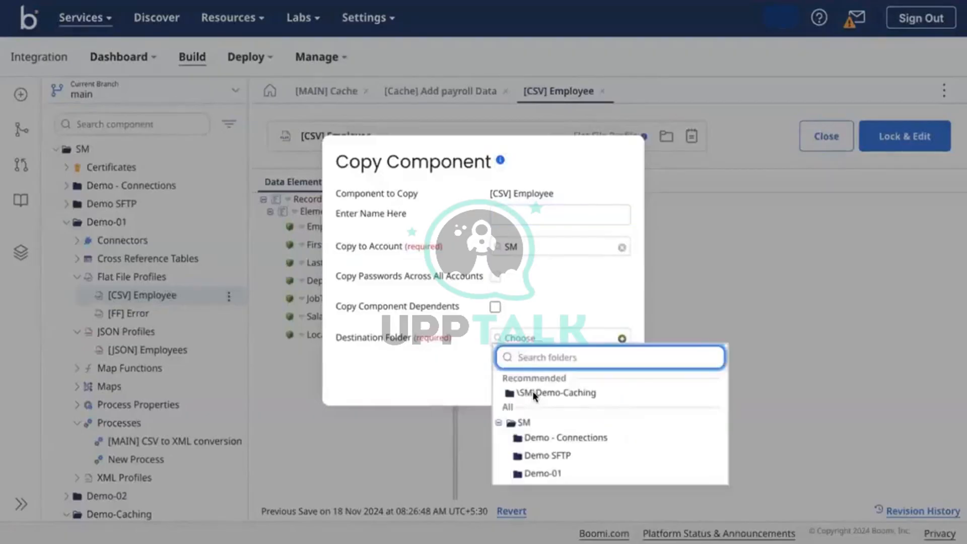
left_click(566, 393)
left_click(610, 384)
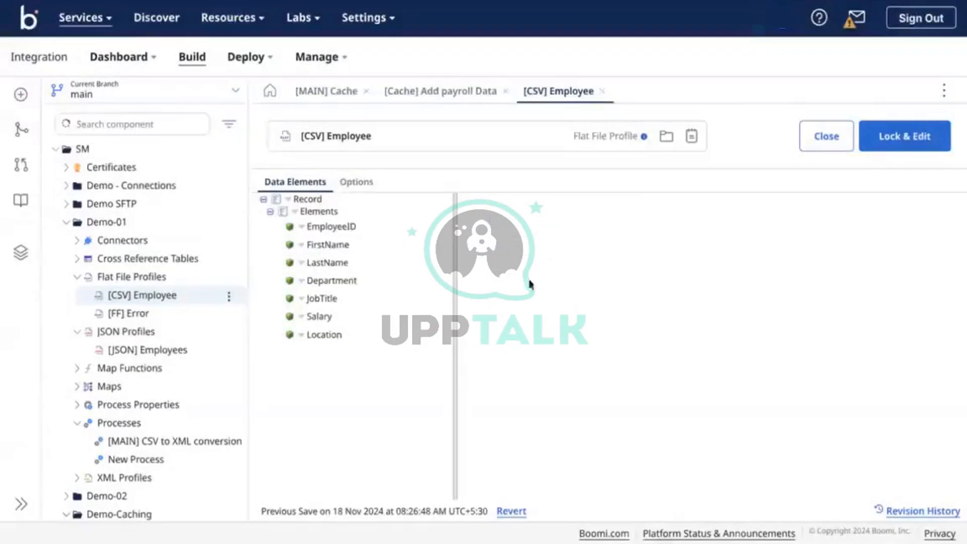
Back in the [MAIN] Cache process, open the new Map step's settings
left_click(65, 223)
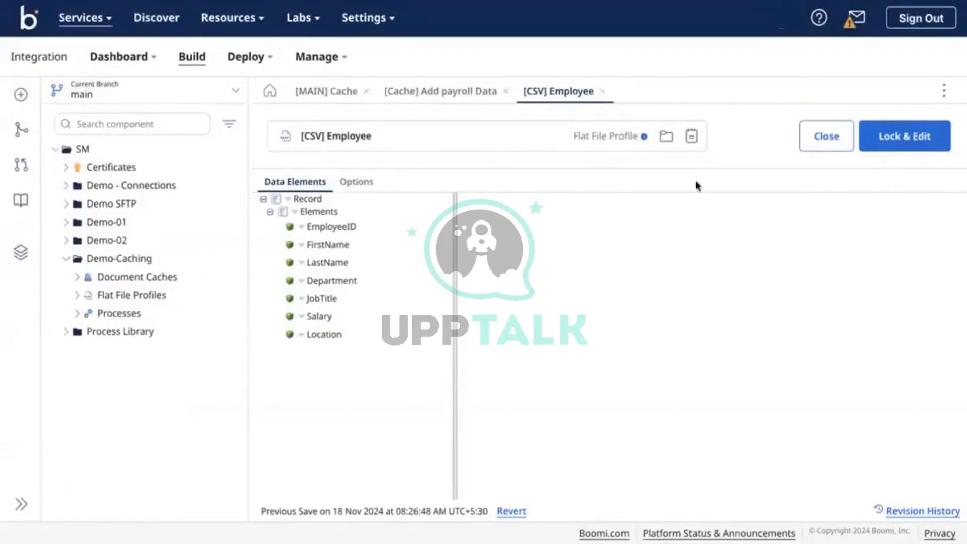
left_click(320, 90)
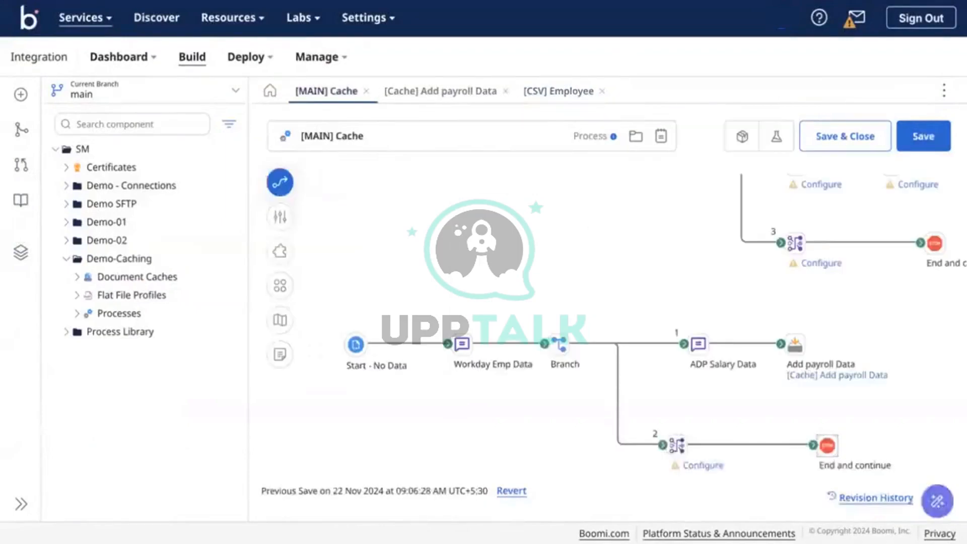
left_click(704, 465)
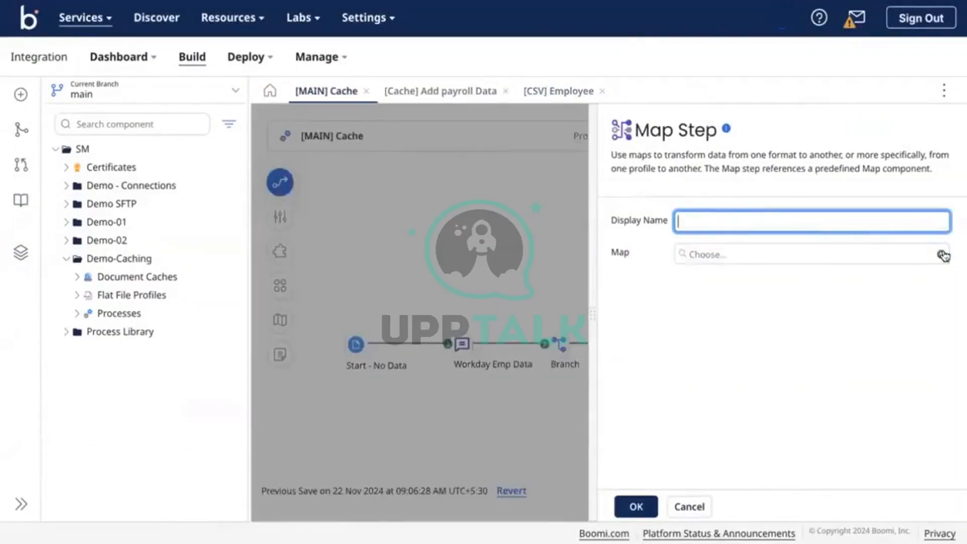
Create a new map for the step and name it [MAP] CSV to XML
left_click(940, 254)
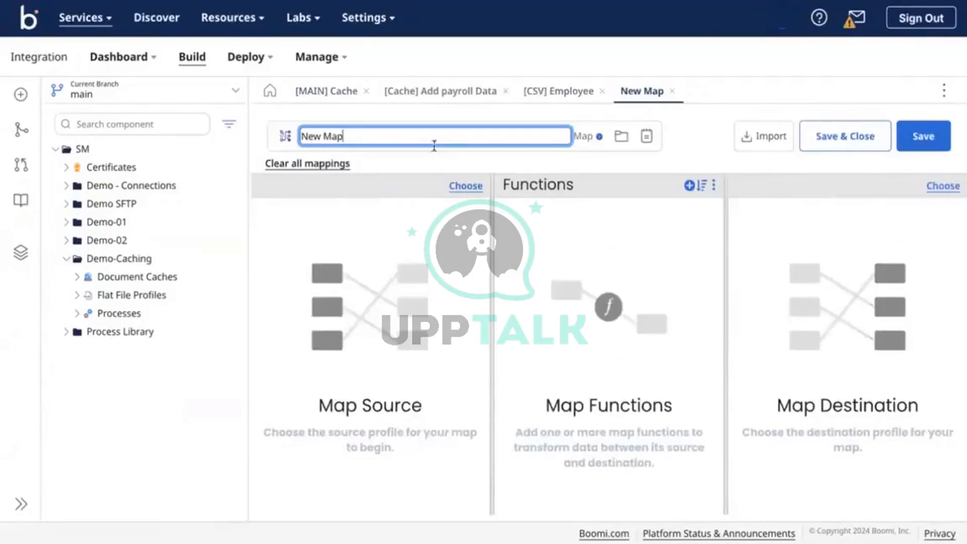
double_click(442, 132)
left_click(442, 132)
type("[")
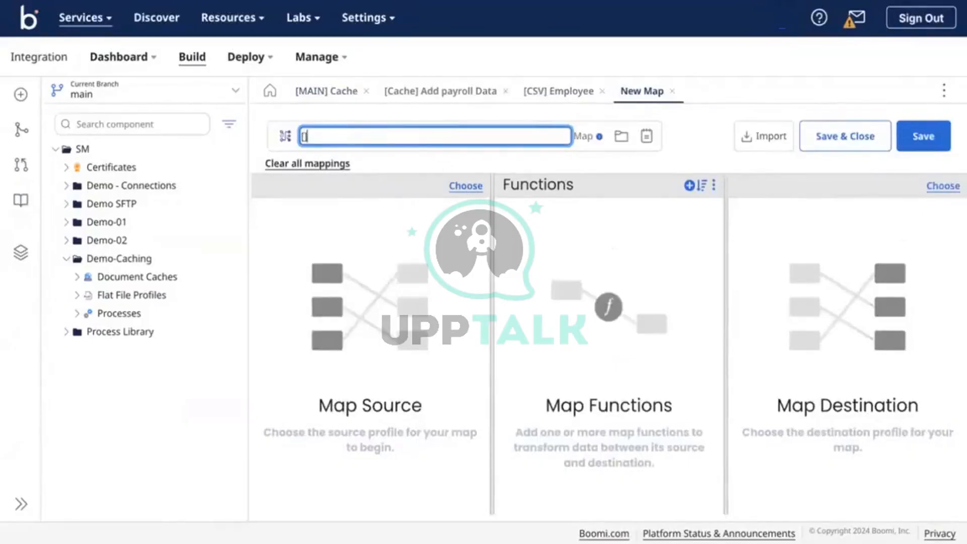
type("MAP] CSV to X")
type("ML")
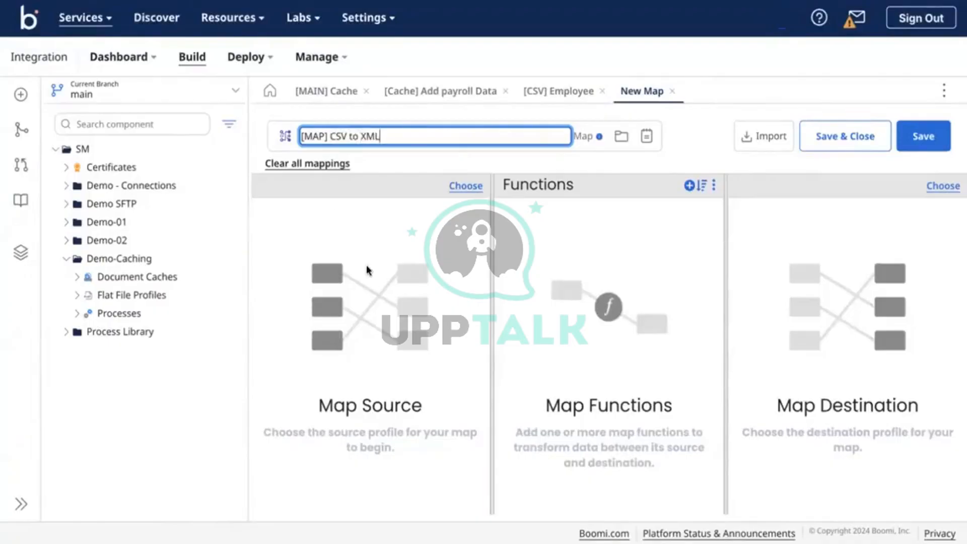
Set the map source to the Flat File profile [CSV] Employee from Demo-Caching
left_click(473, 186)
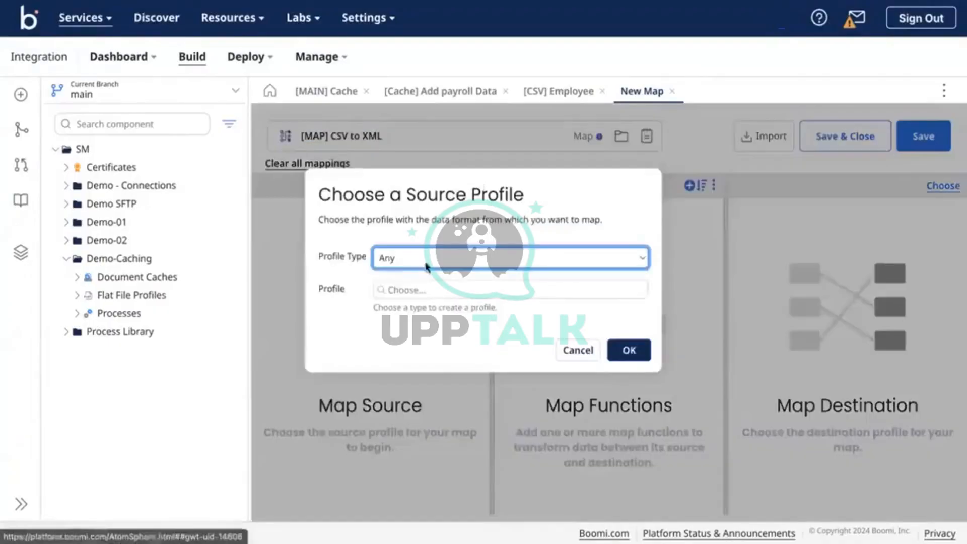
left_click(437, 258)
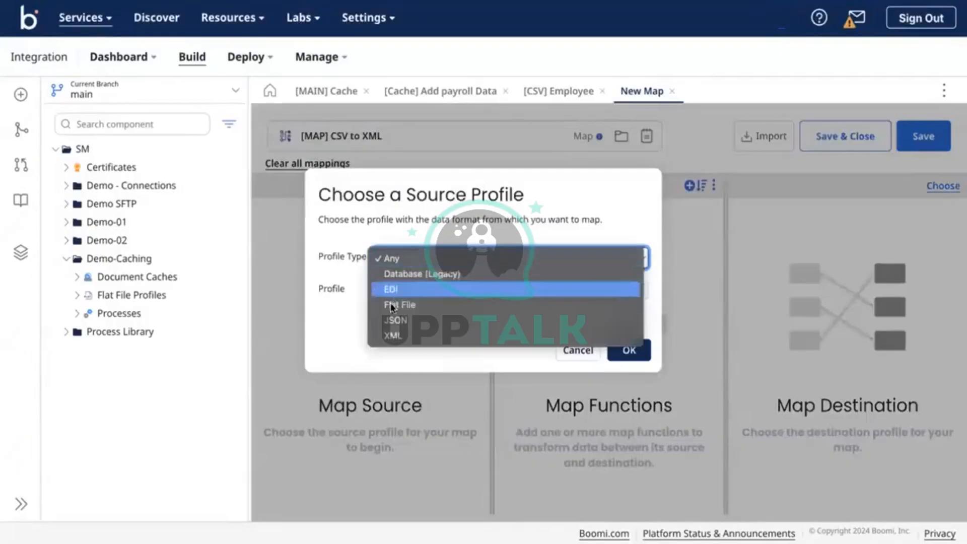
left_click(393, 305)
left_click(416, 289)
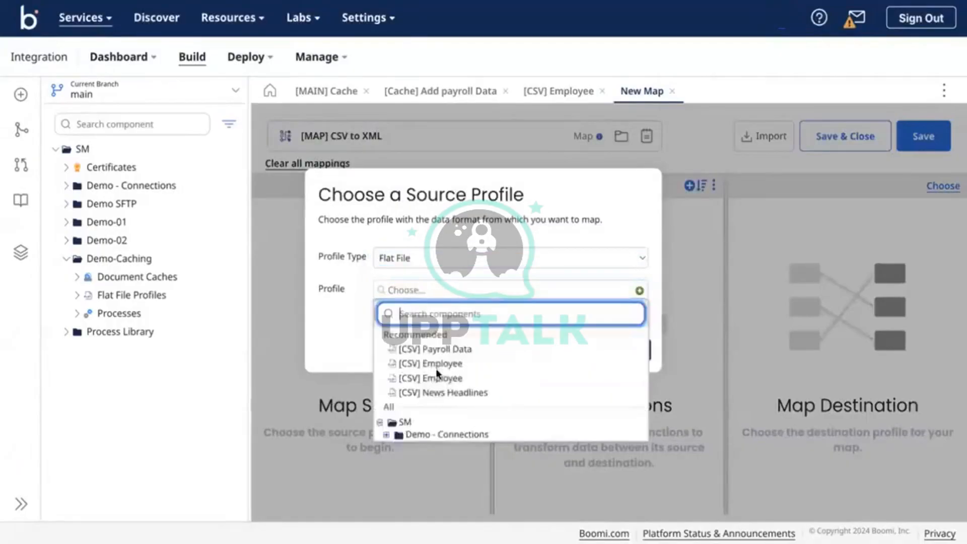
scroll(437, 373, "down", 1)
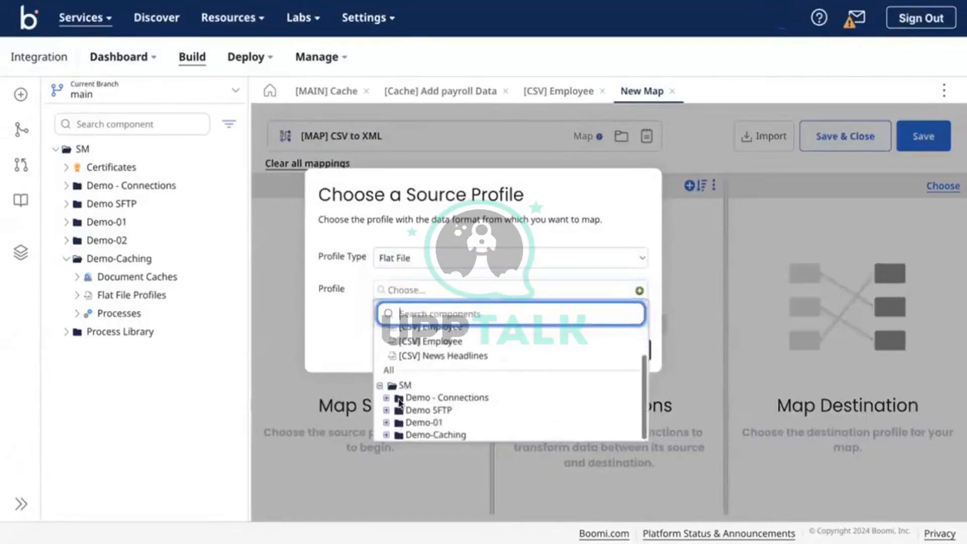
left_click(387, 434)
left_click(443, 412)
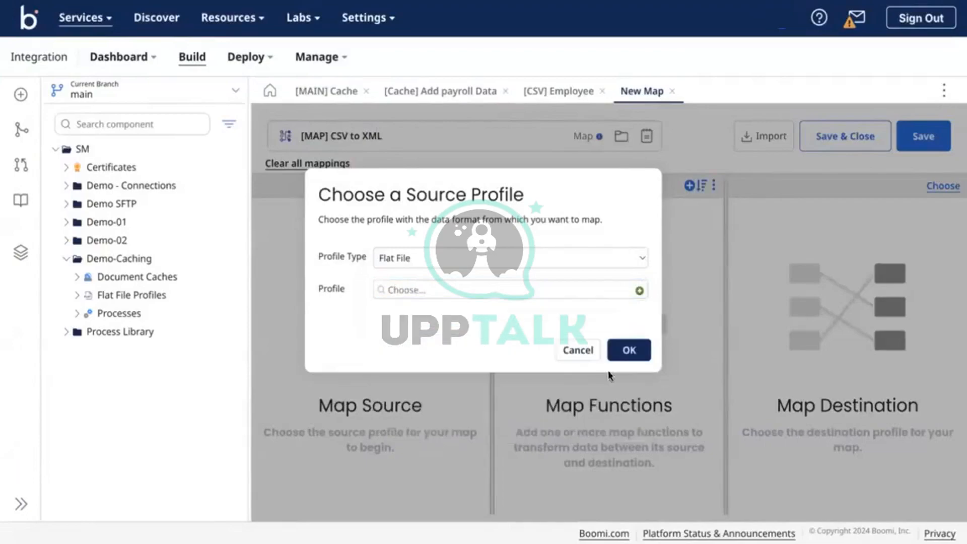
left_click(628, 352)
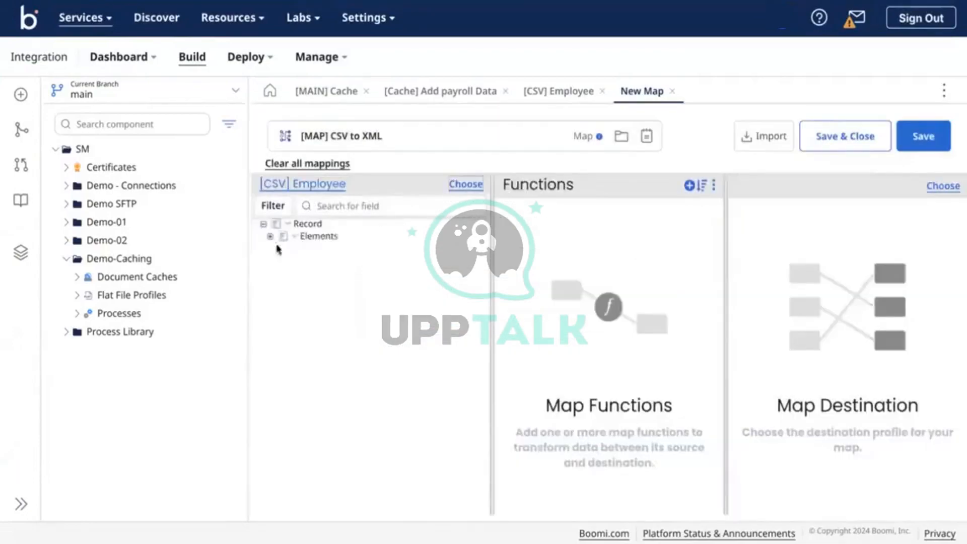
left_click(270, 236)
Add cached data from [Cache] Add payroll Data using the EMPID-FirstName index to the map source
right_click(291, 242)
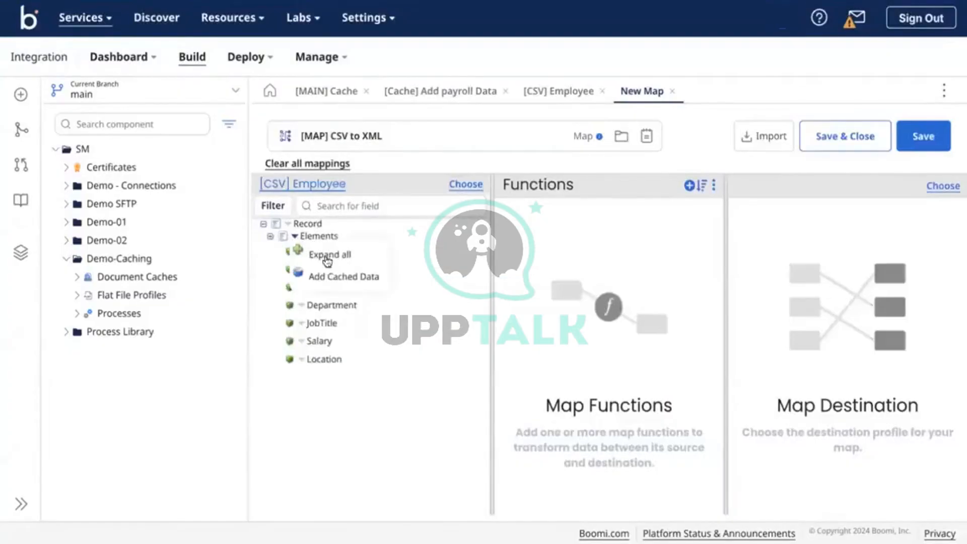
left_click(341, 277)
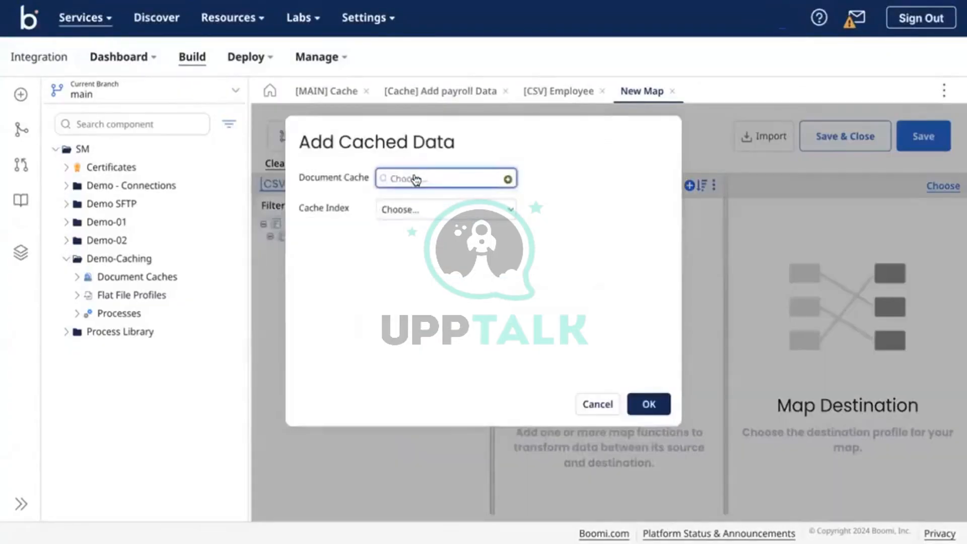
left_click(415, 179)
left_click(422, 233)
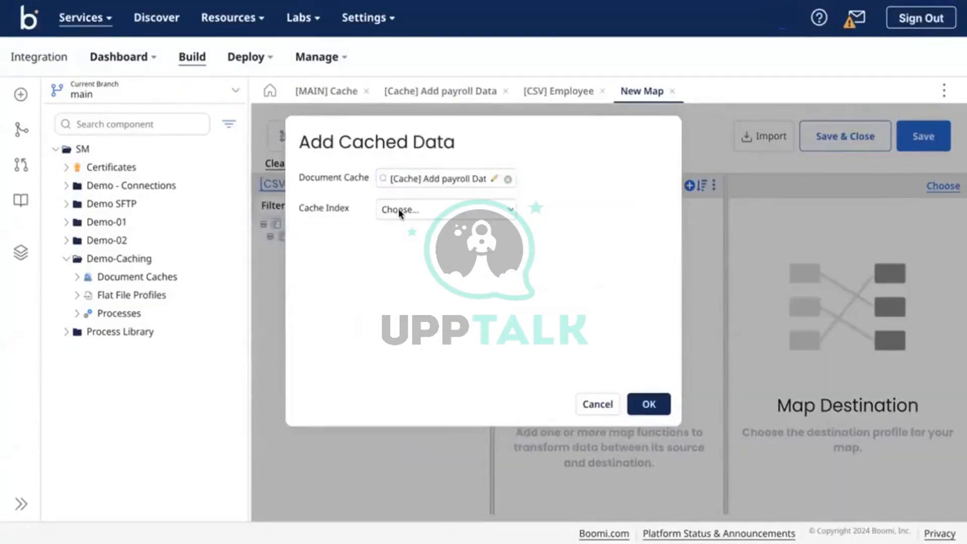
left_click(399, 211)
left_click(432, 224)
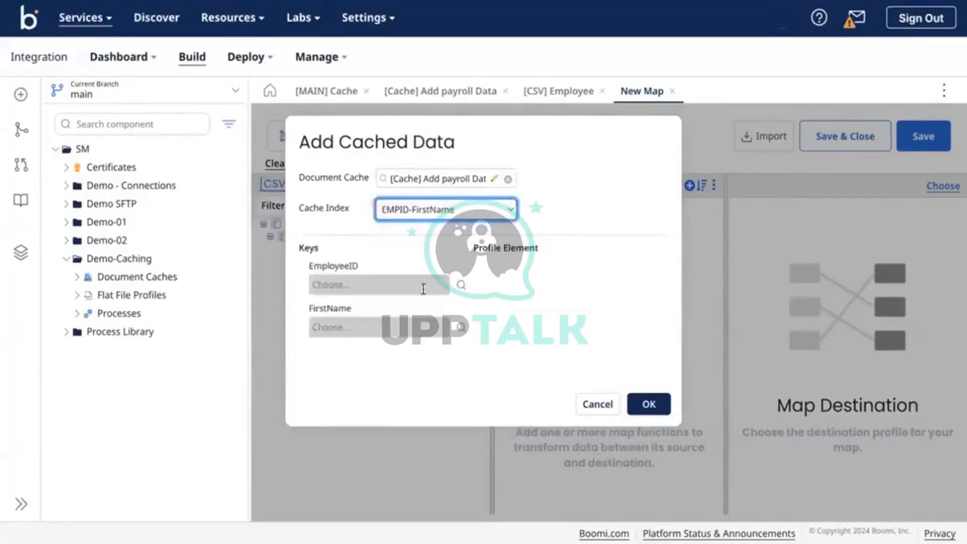
Bind the cache keys to EmployeeID and FirstName, confirm, and open the payroll cache component
left_click(460, 285)
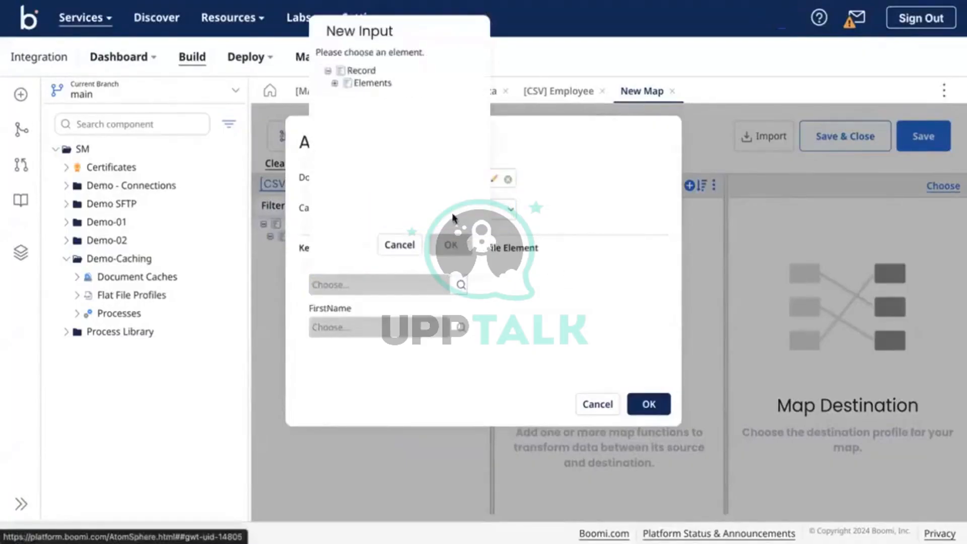
left_click(335, 84)
left_click(381, 98)
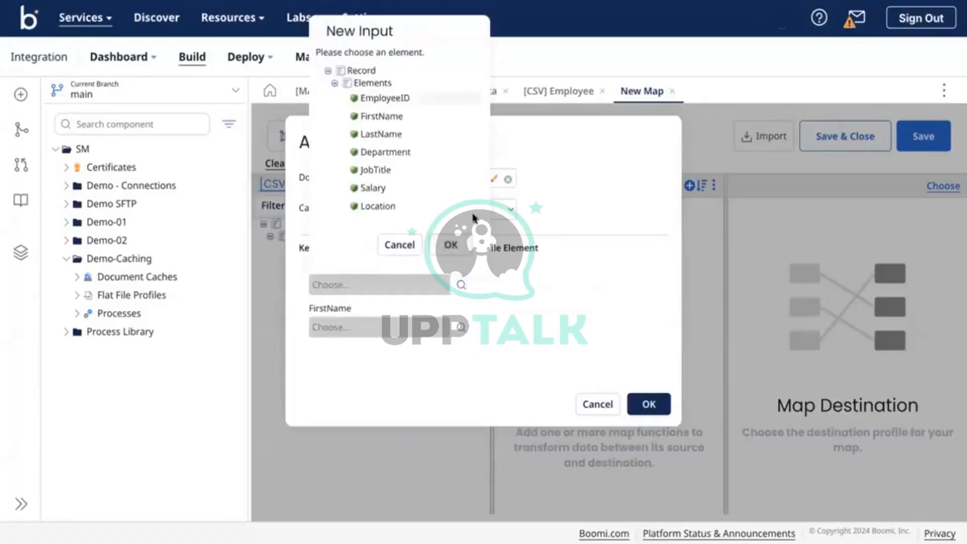
left_click(450, 245)
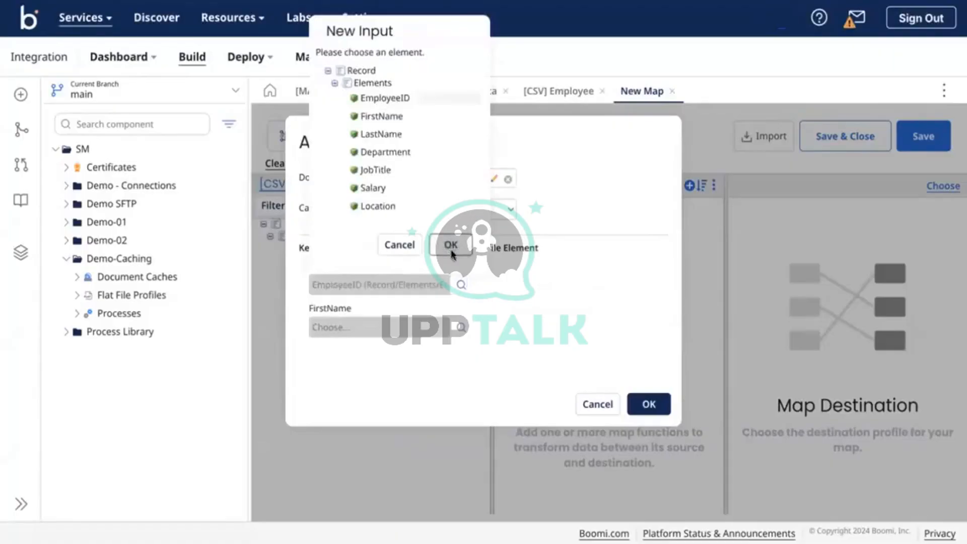
left_click(461, 327)
left_click(334, 125)
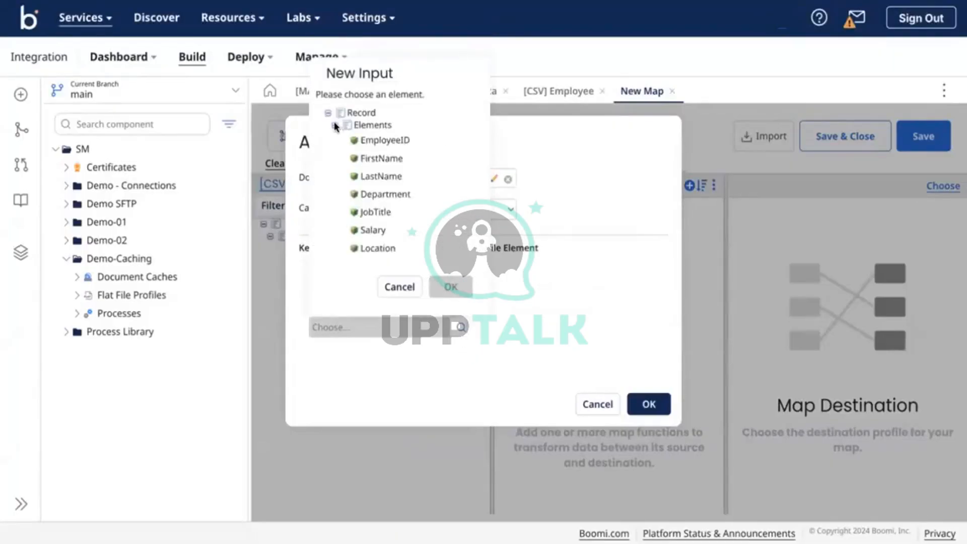
left_click(379, 157)
left_click(450, 286)
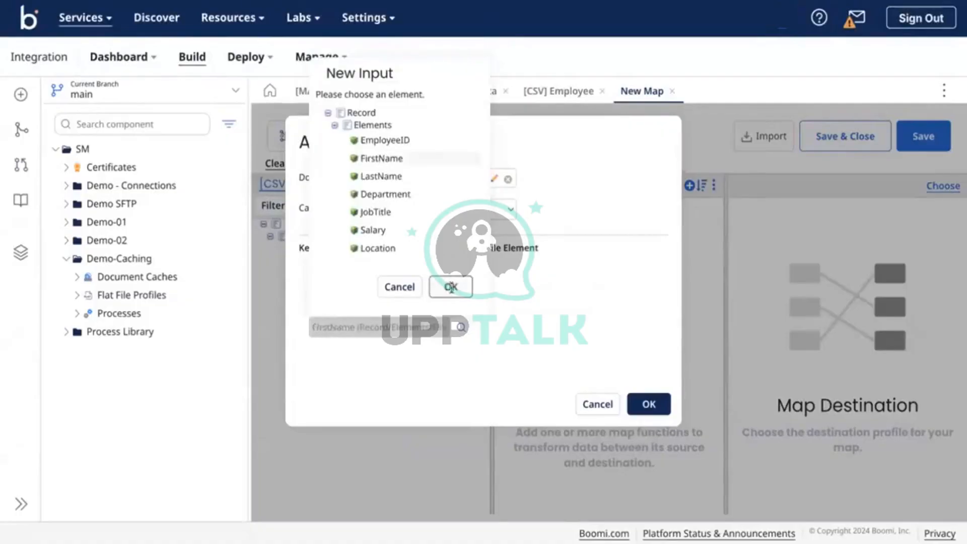
left_click(650, 404)
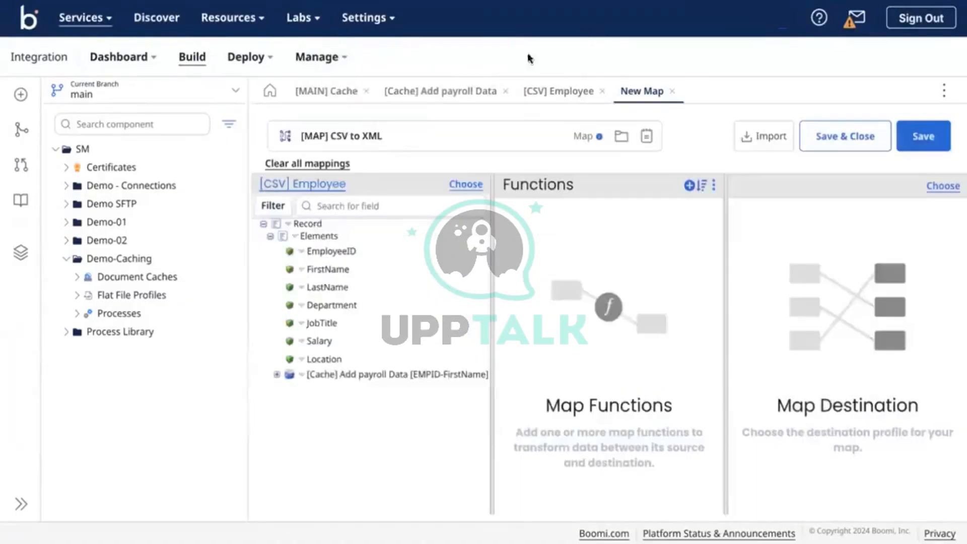
left_click(442, 91)
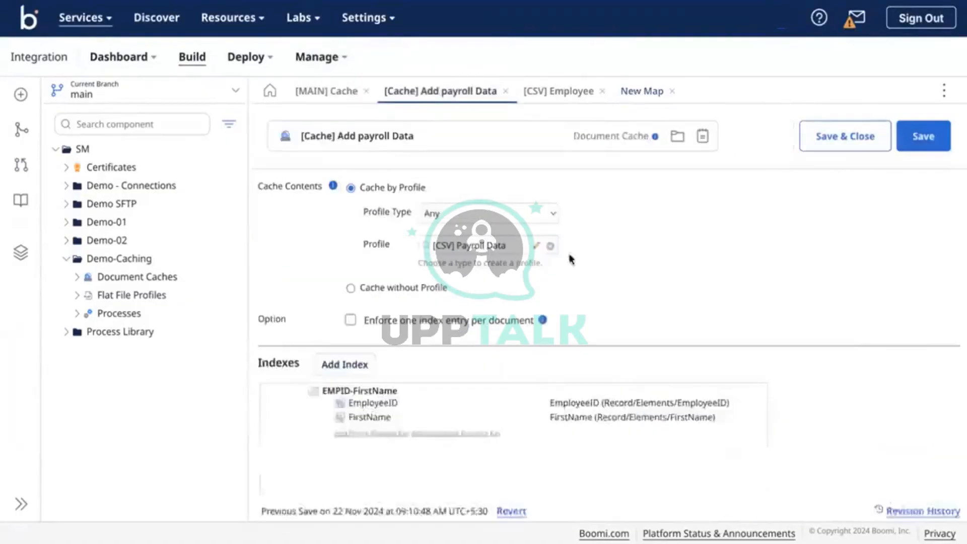
Enable 'Enforce one index entry per document' on the payroll cache, keeping FirstName in the index
left_click(431, 321)
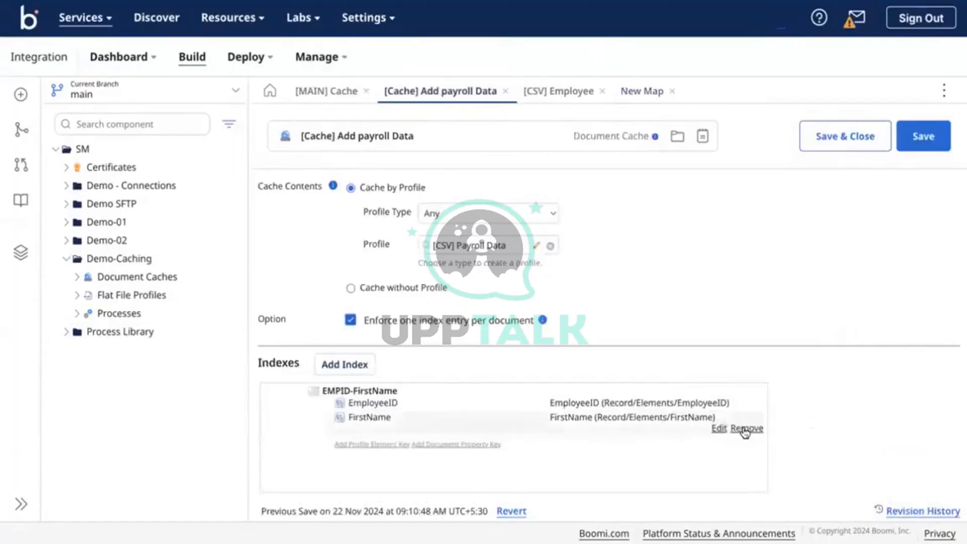
left_click(745, 431)
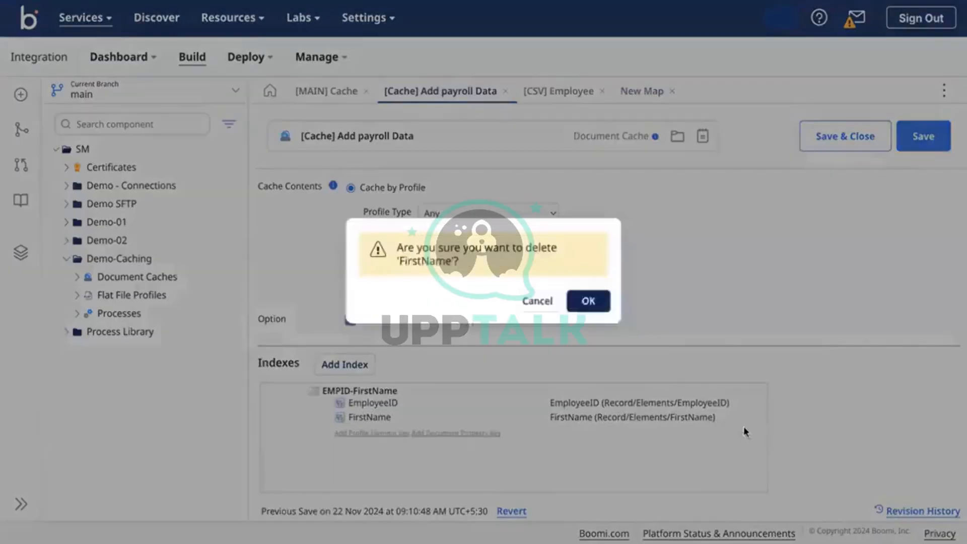
left_click(537, 303)
Save the map, delete its cached payroll data from the source, and save again
left_click(628, 93)
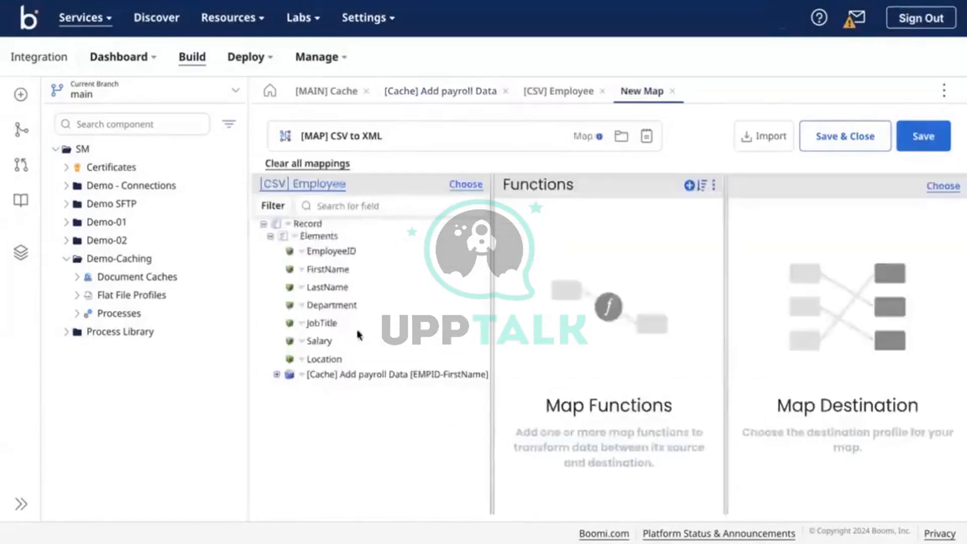
left_click(923, 136)
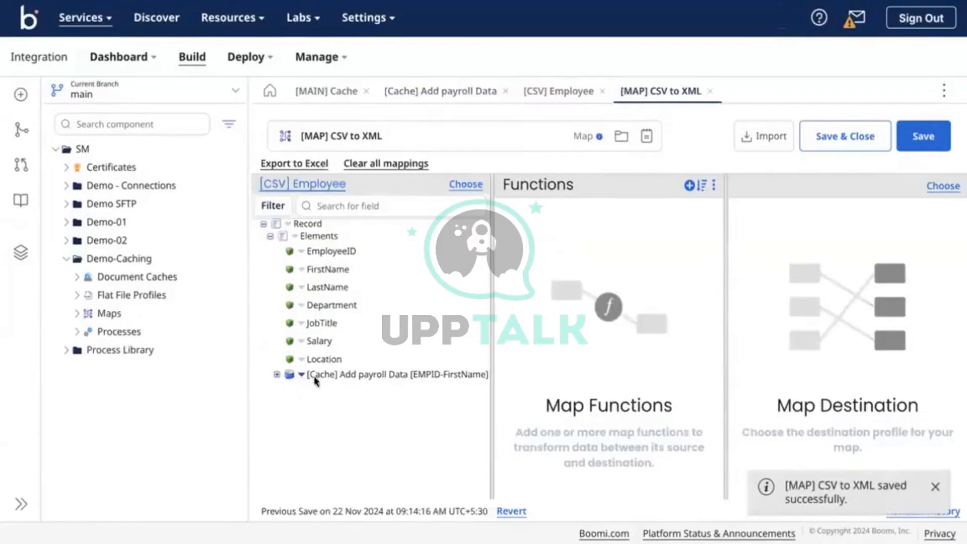
left_click(301, 376)
left_click(362, 437)
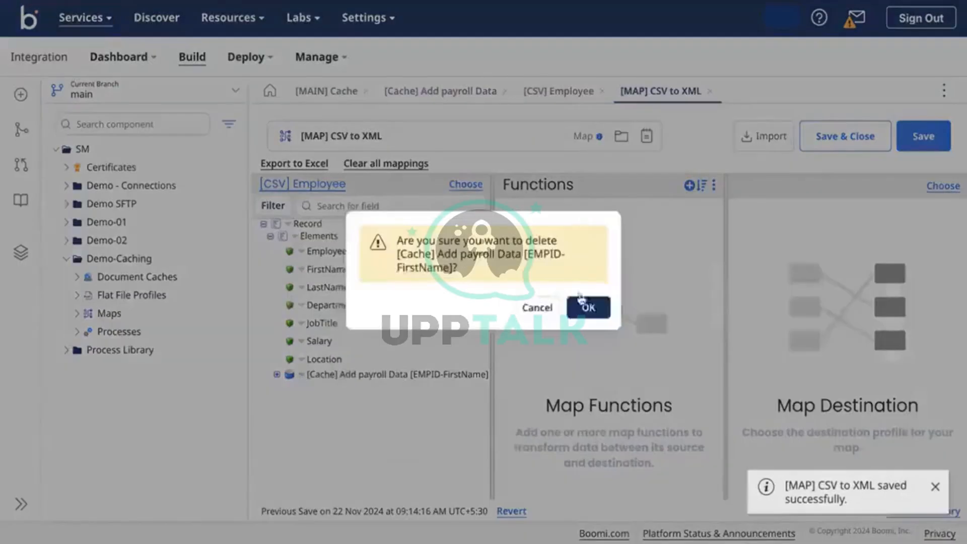
left_click(584, 306)
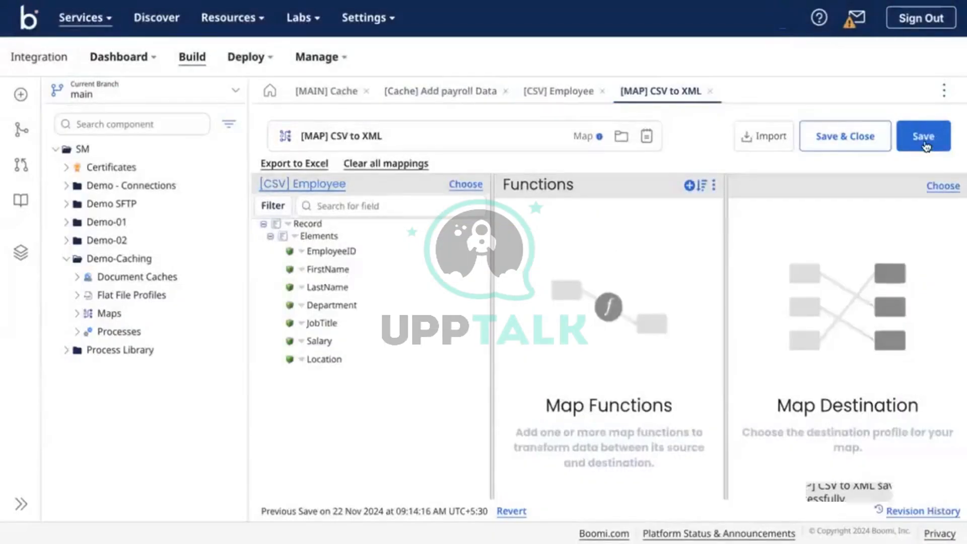
left_click(923, 136)
left_click(568, 95)
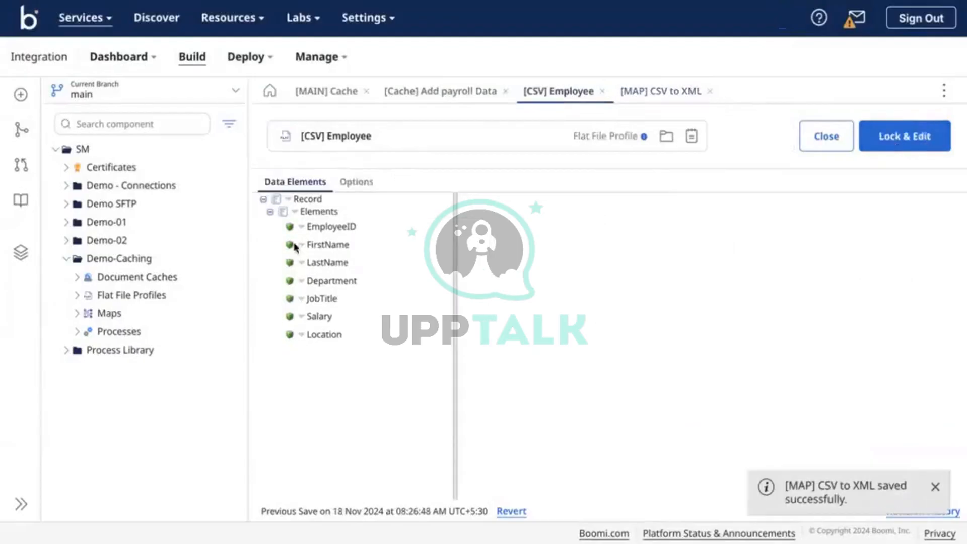
left_click(426, 91)
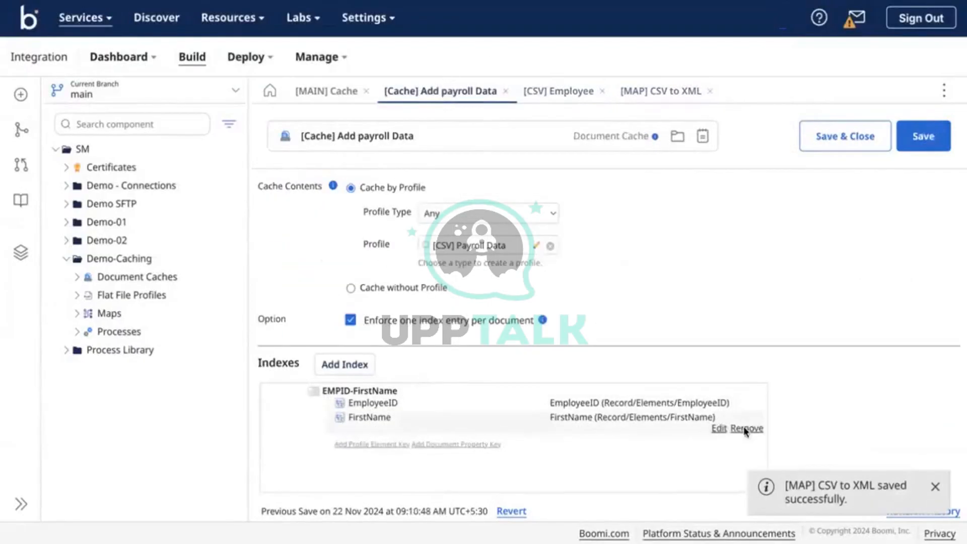
Remove FirstName from the combined index and add a separate FirstName index keyed on FirstName
left_click(745, 428)
left_click(588, 300)
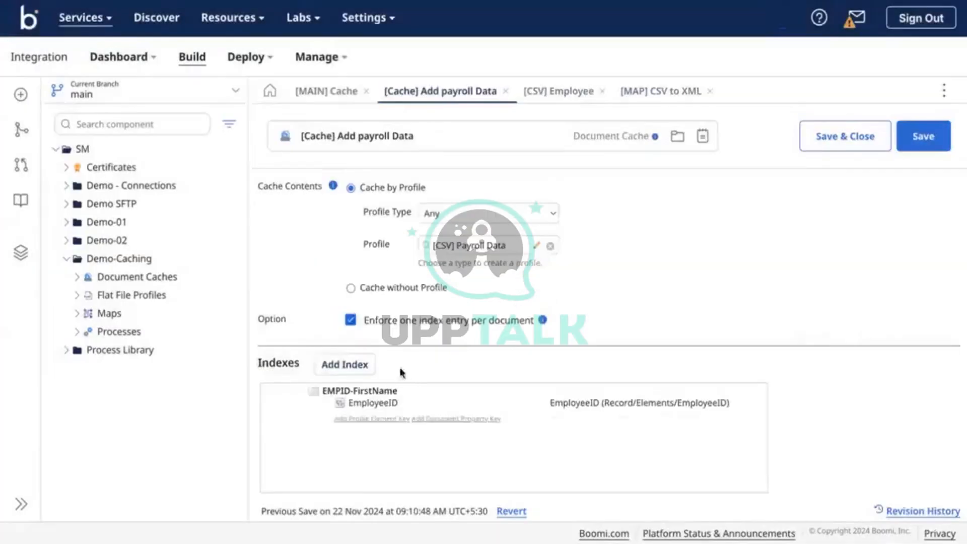
left_click(360, 365)
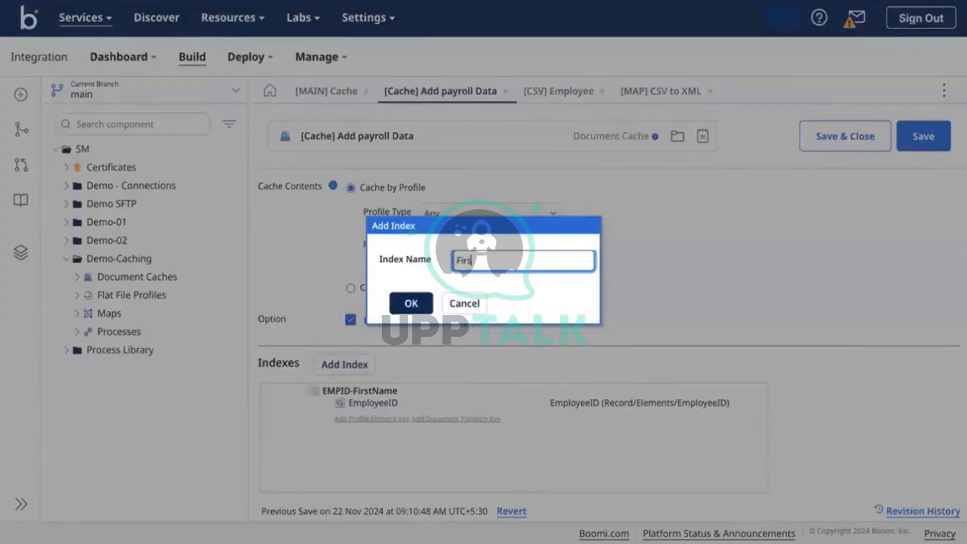
left_click(411, 302)
left_click(383, 466)
left_click(572, 464)
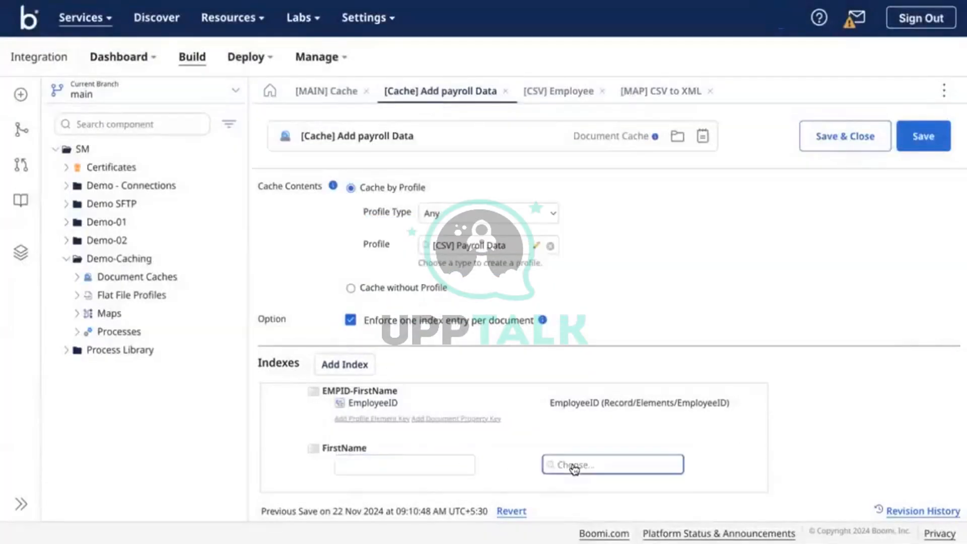
left_click(569, 263)
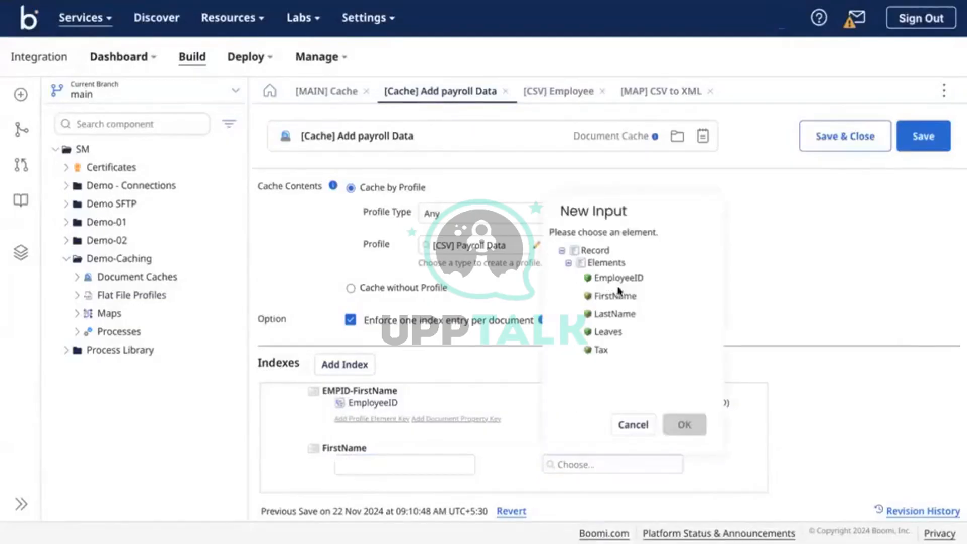
left_click(623, 298)
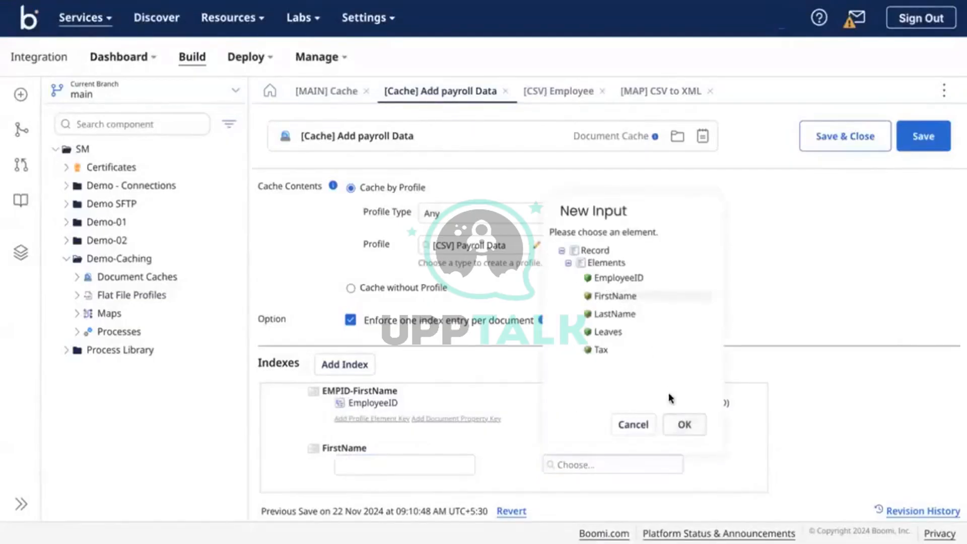
left_click(684, 424)
left_click(386, 466)
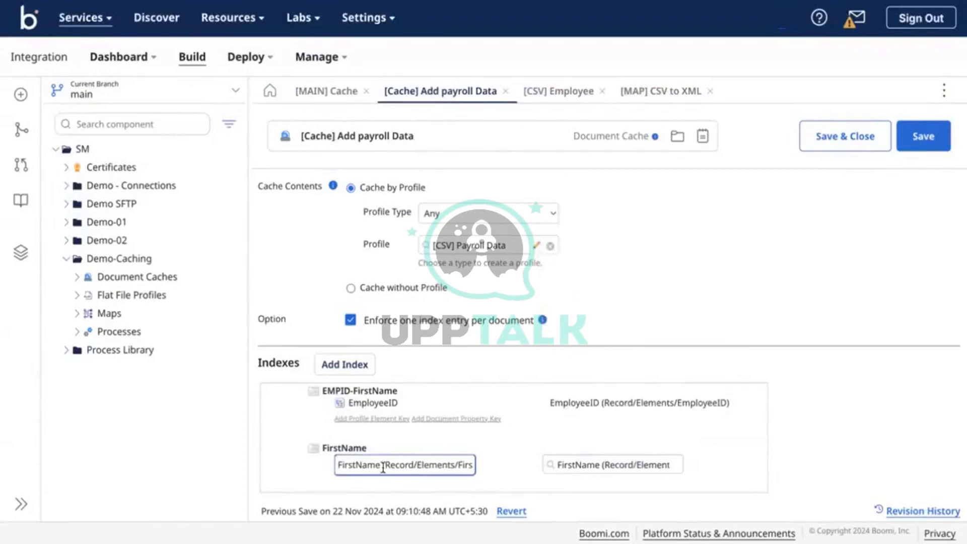
left_click_drag(382, 467, 480, 467)
key("BackSpace")
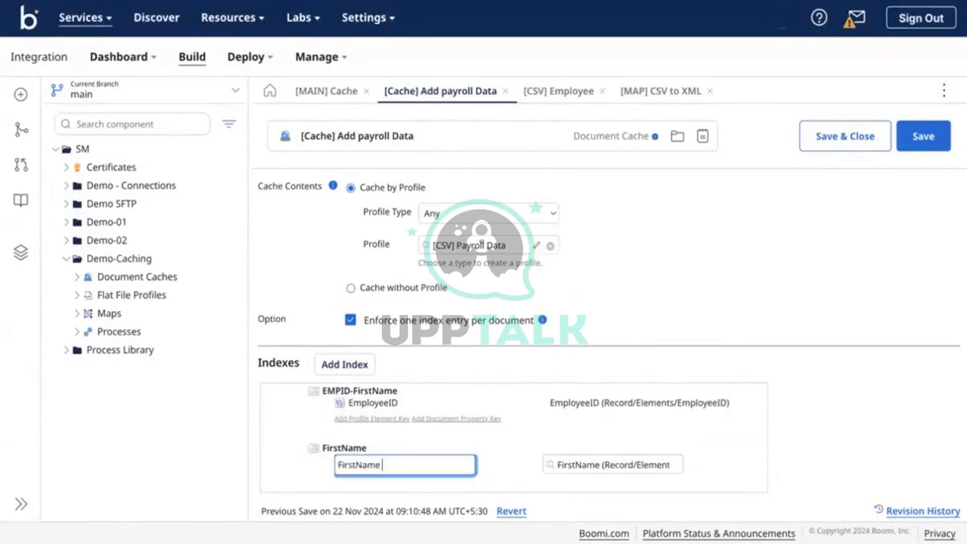
left_click(447, 376)
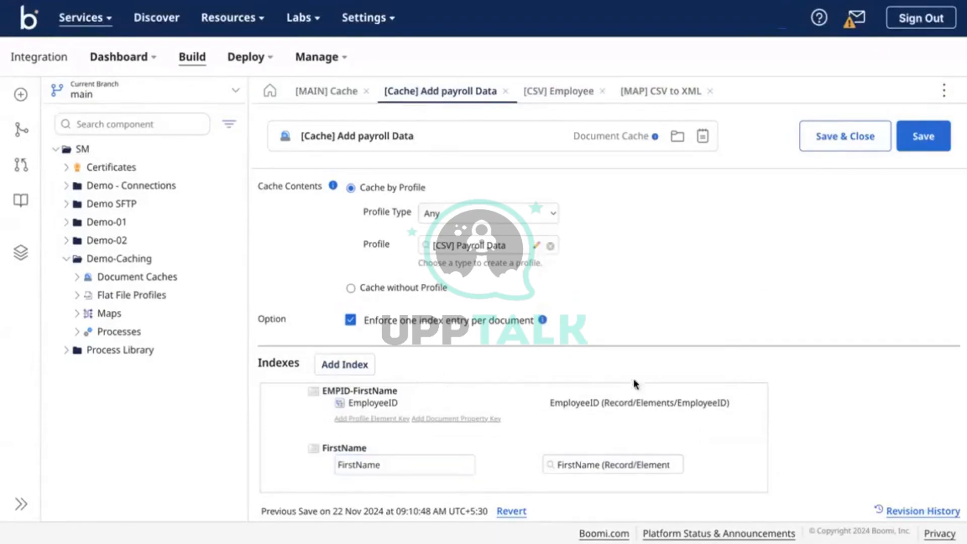
Rename the EMPID-FirstName index to EMPID and save the payroll cache
left_click(719, 392)
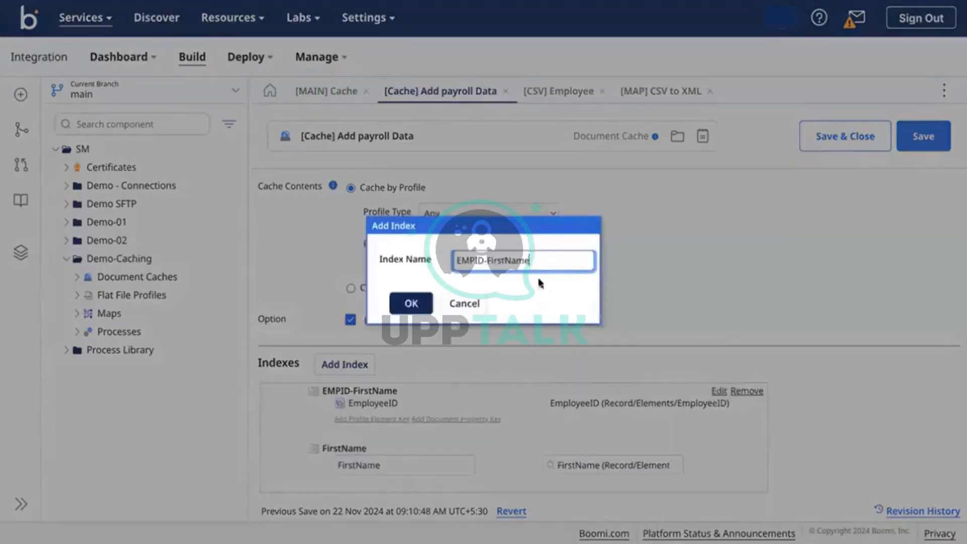
double_click(534, 258)
key("BackSpace")
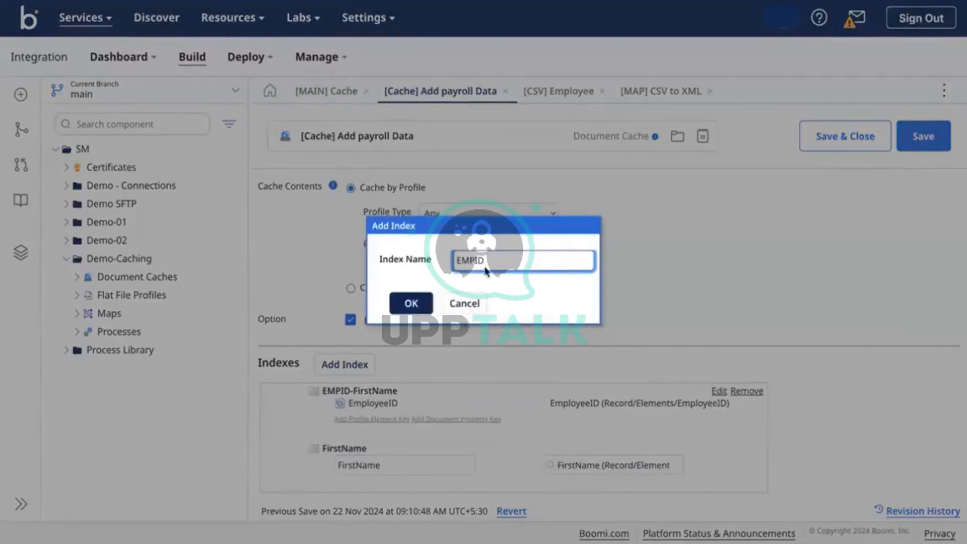
key("Return")
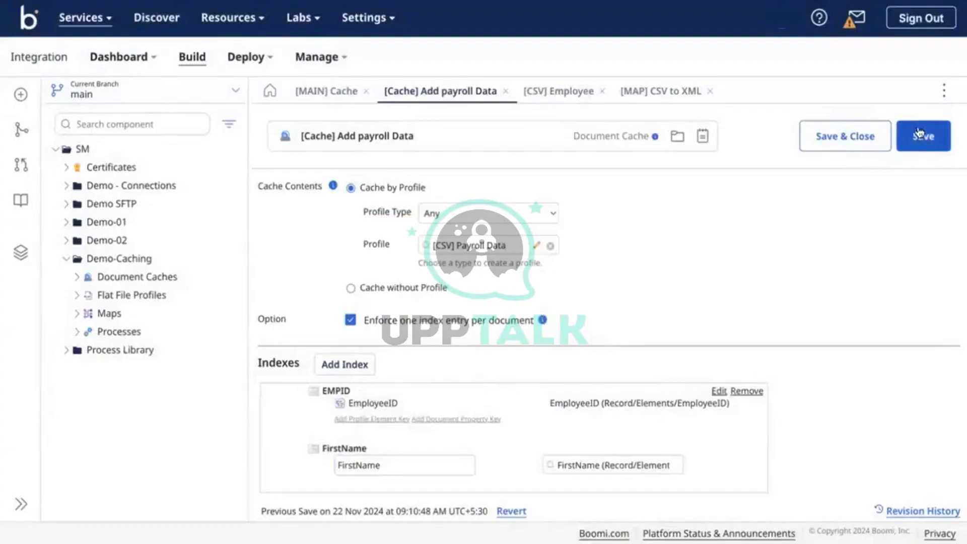
left_click(919, 144)
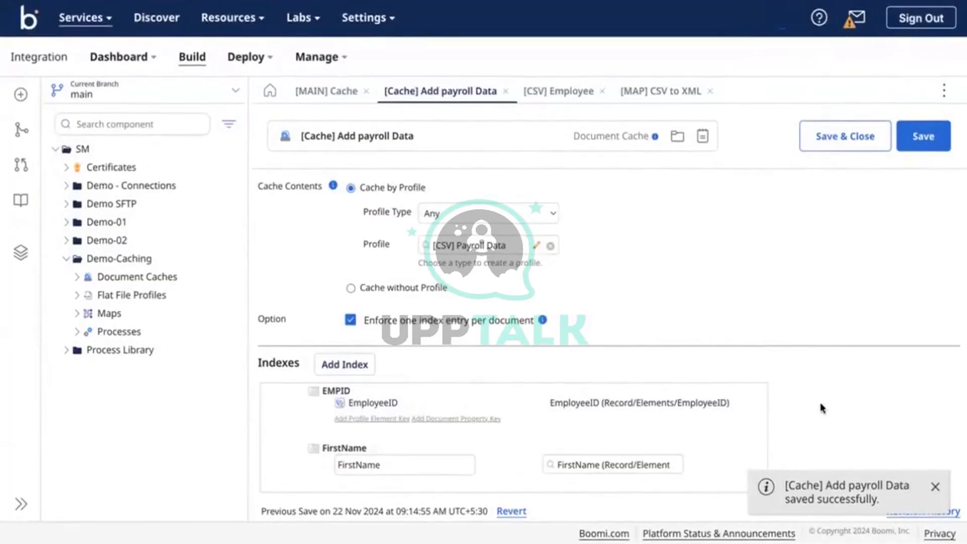
Close the Map step settings and connect branch 2 directly to End and continue
left_click(322, 93)
left_click(635, 506)
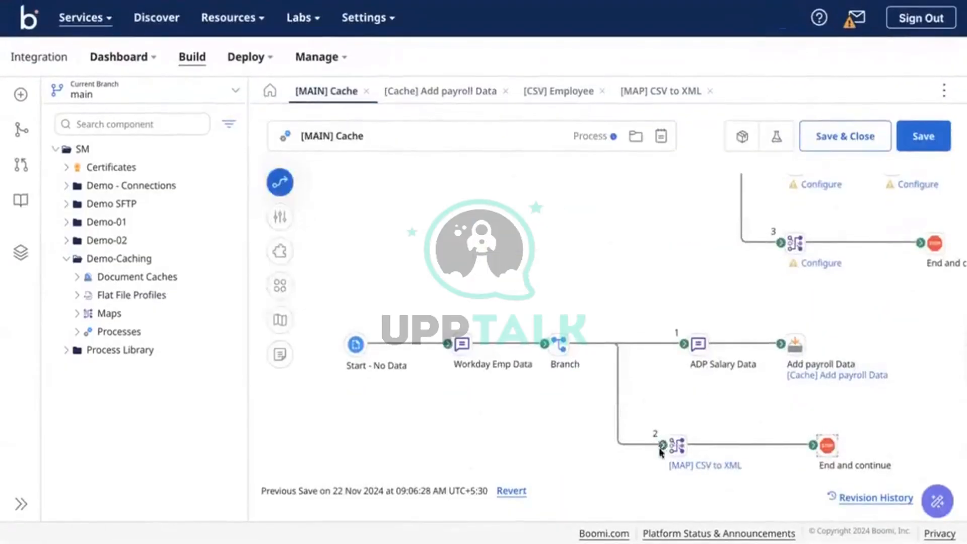
left_click_drag(660, 449, 824, 445)
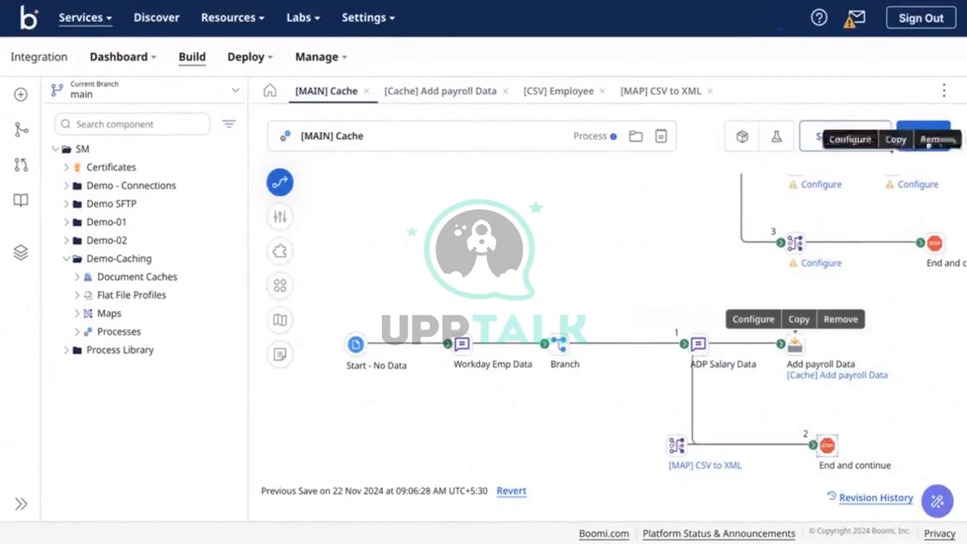
left_click(928, 146)
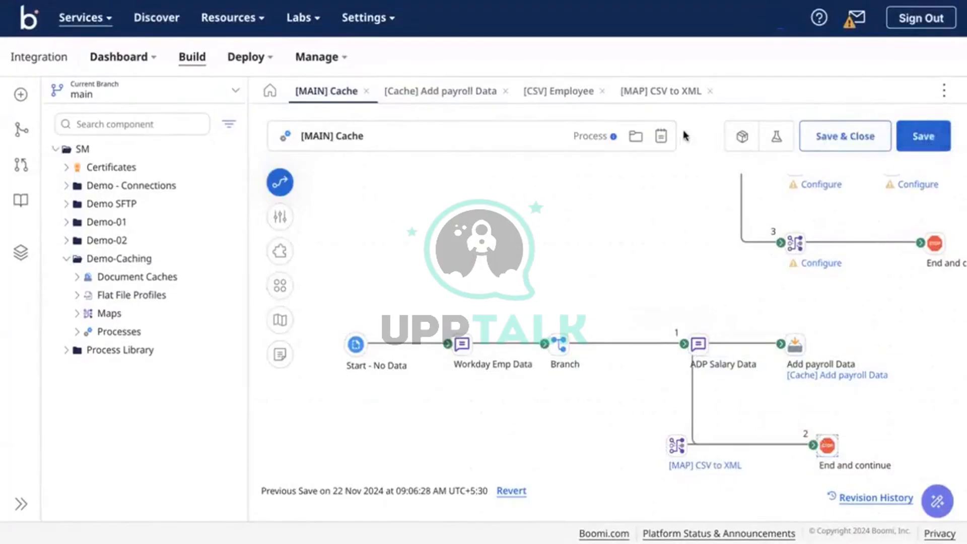
Test the [MAIN] Cache process on Test-DV, review the results, then reopen the payroll cache
left_click(776, 135)
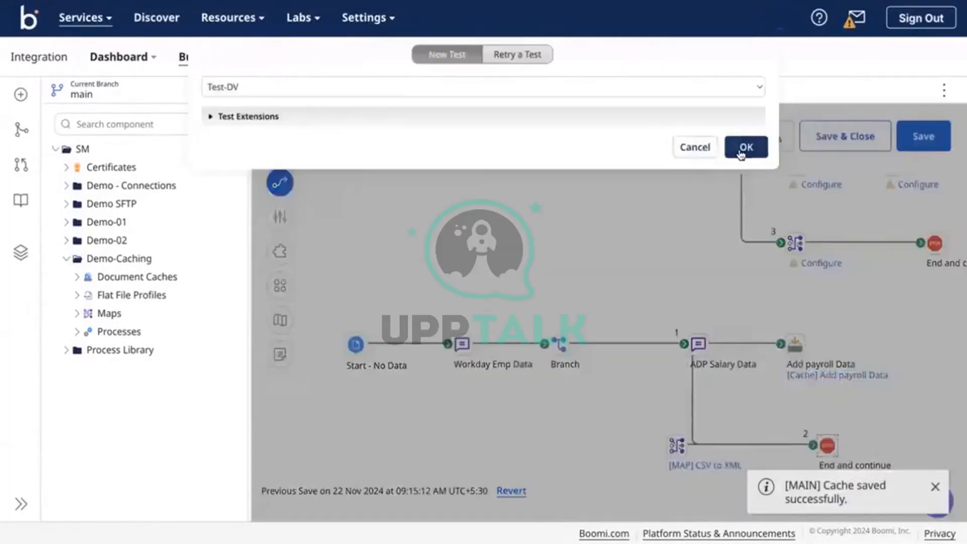
left_click(743, 147)
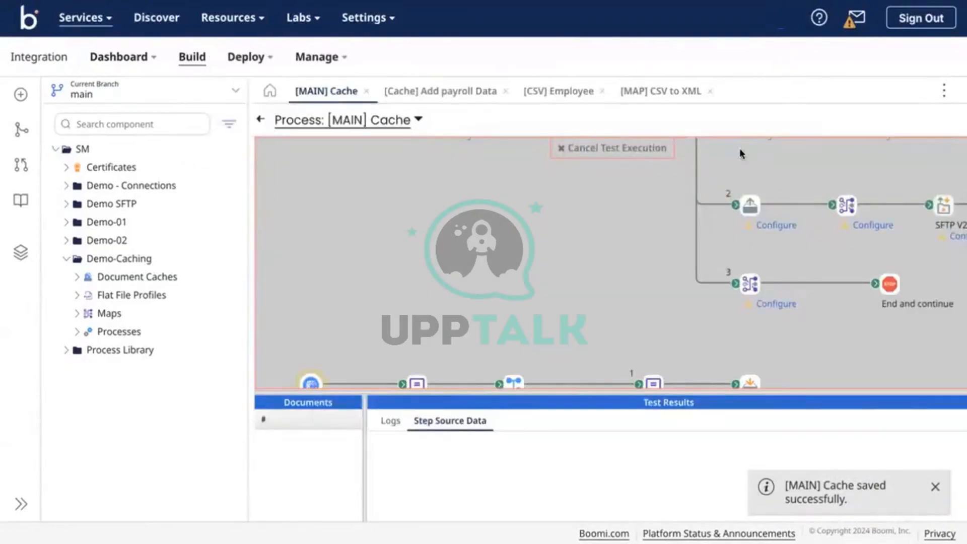
scroll(629, 276, "down", 2)
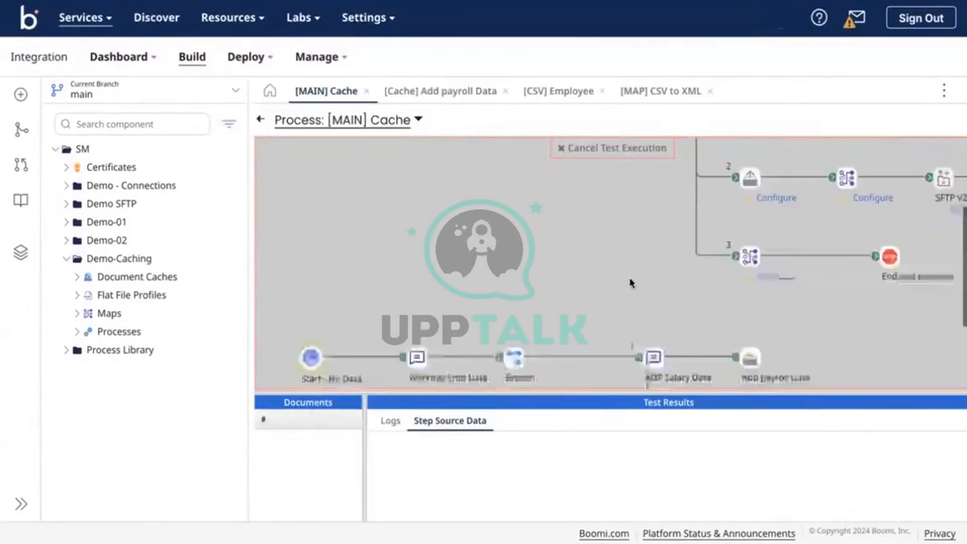
scroll(629, 283, "down", 1)
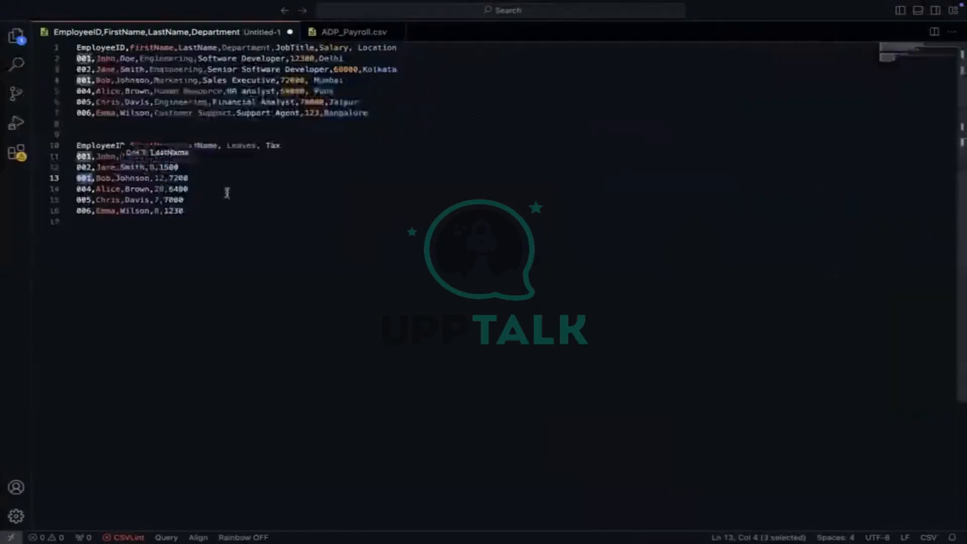
left_click(226, 192)
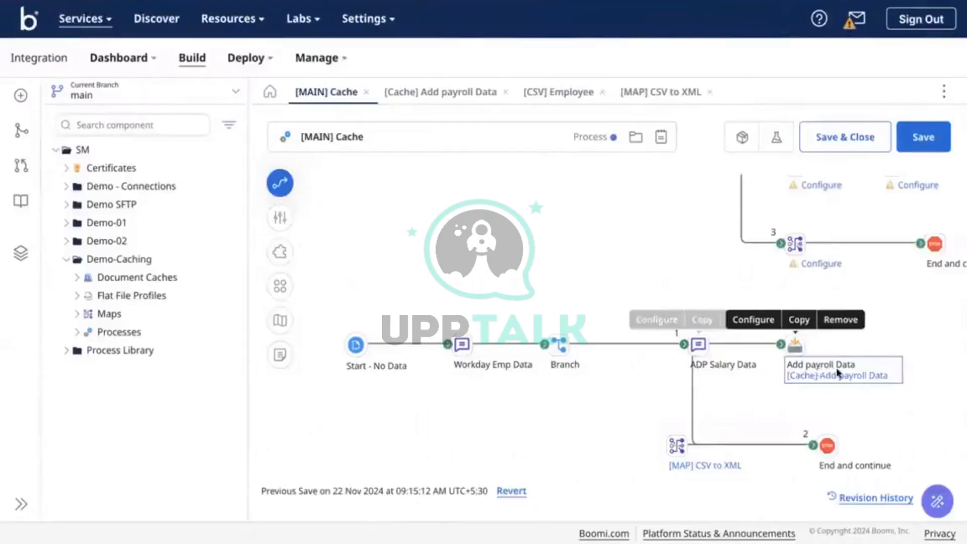
left_click(845, 371)
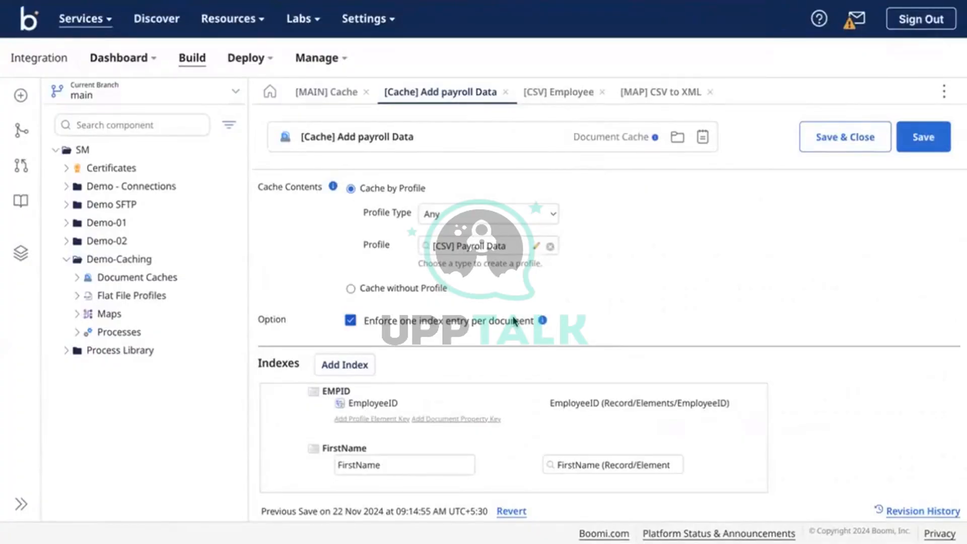
Uncheck 'Enforce one index entry per document' on the payroll cache and remove the FirstName index
mouse_move(22, 13)
left_click(466, 323)
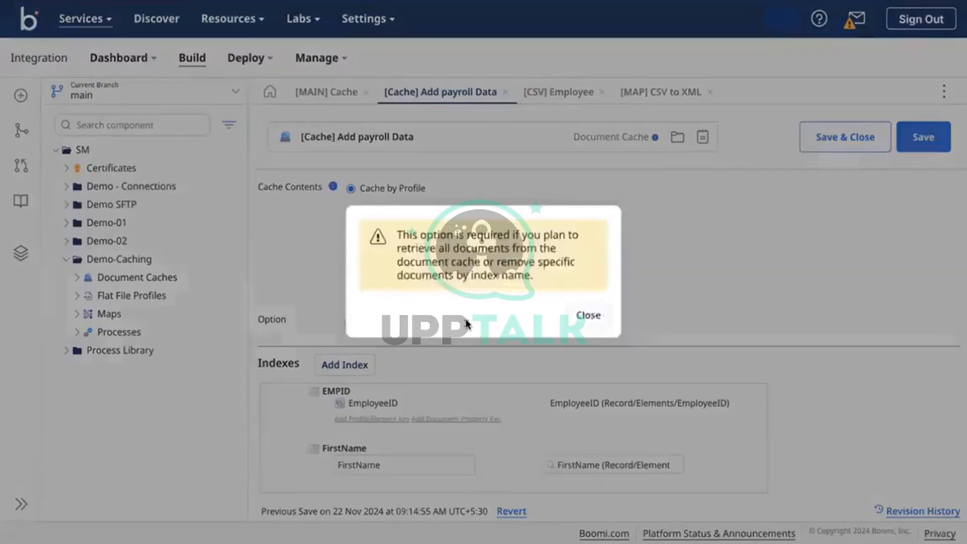
left_click(594, 316)
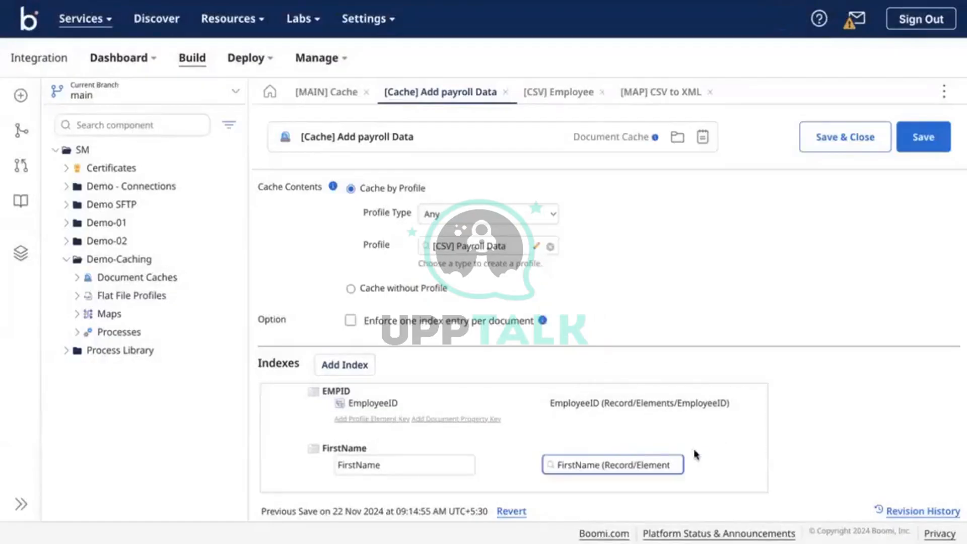
mouse_move(738, 450)
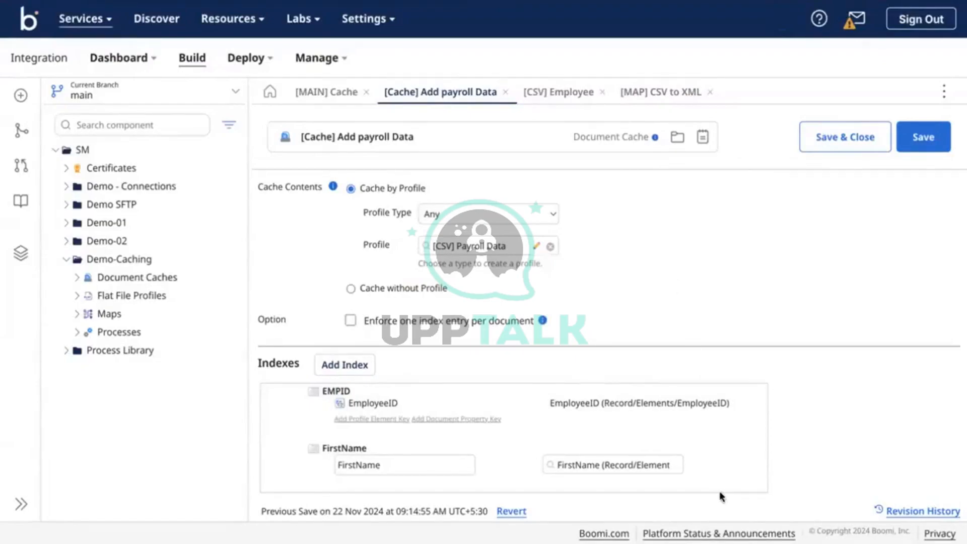
left_click(739, 448)
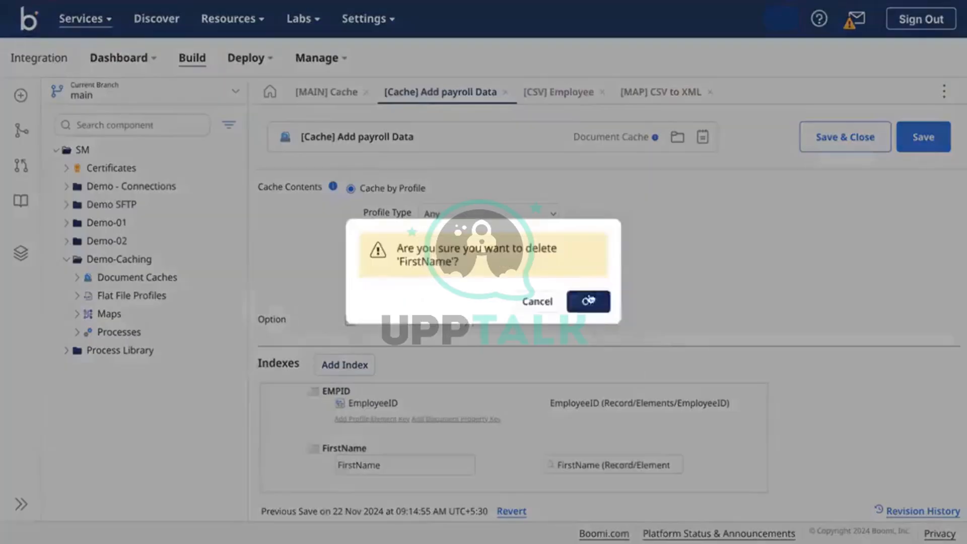
Delete the FirstName index and add a FirstName key to the EMPID index
left_click(587, 300)
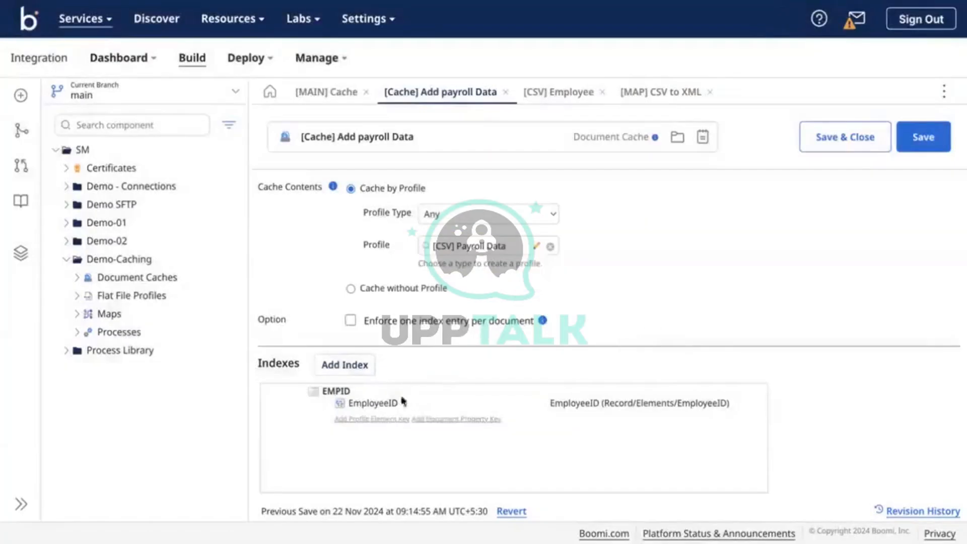
left_click(368, 418)
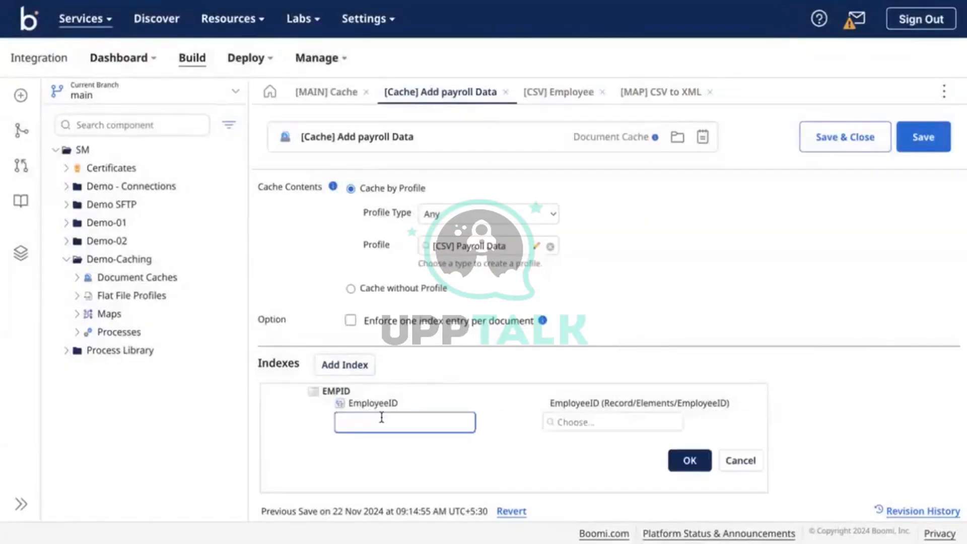
left_click(569, 429)
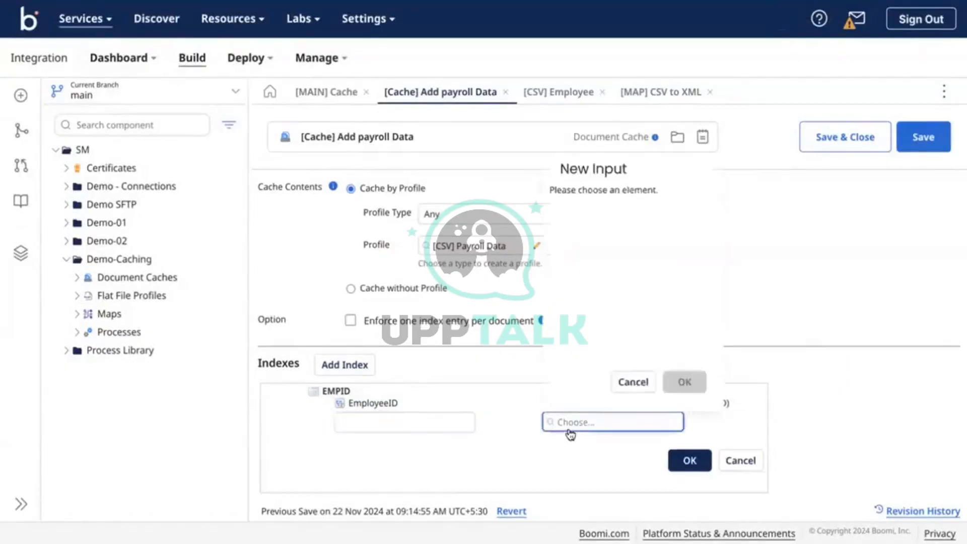
left_click(568, 222)
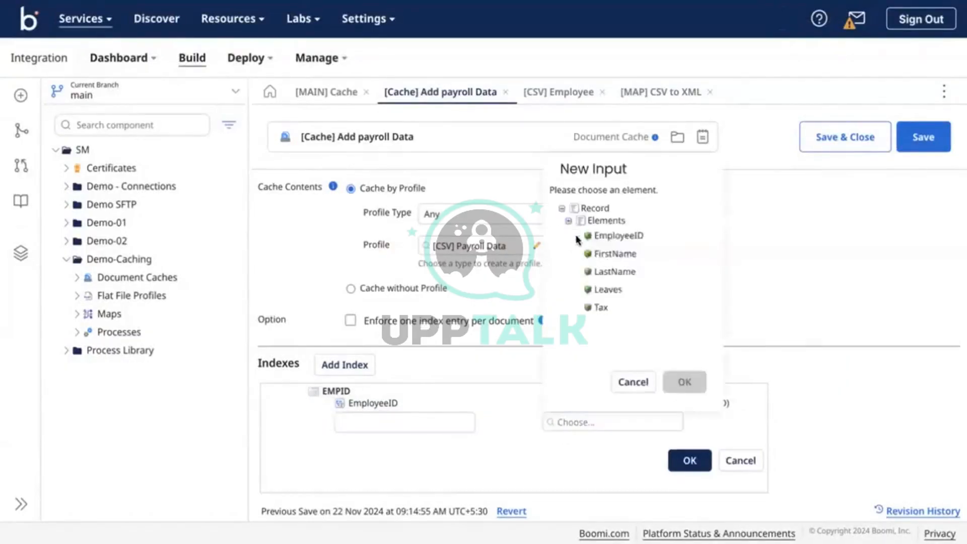
left_click(612, 254)
left_click(684, 381)
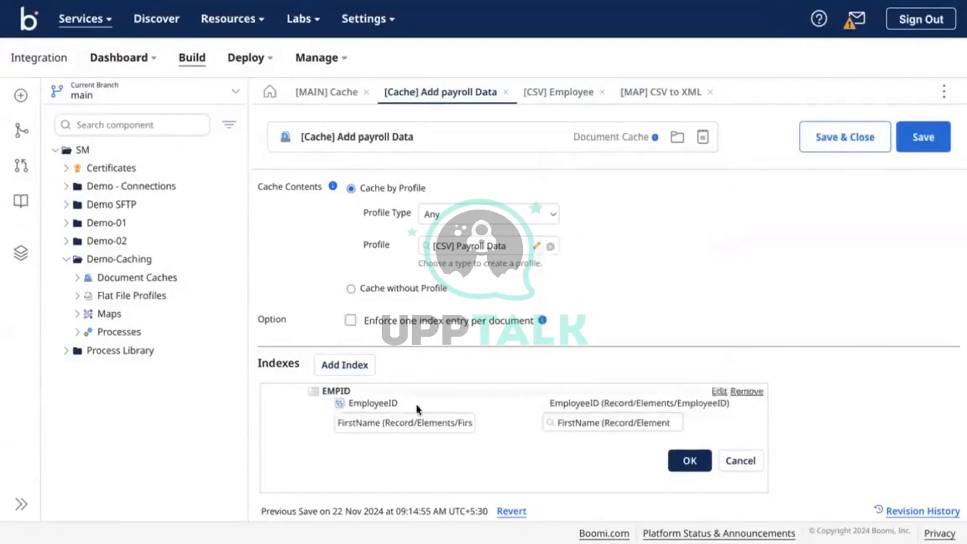
left_click(380, 421)
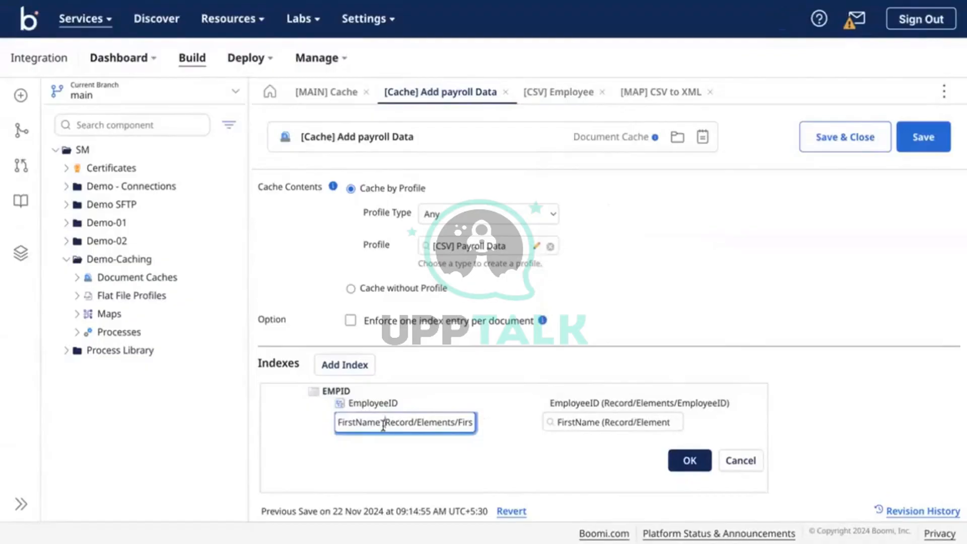
left_click_drag(383, 426, 529, 447)
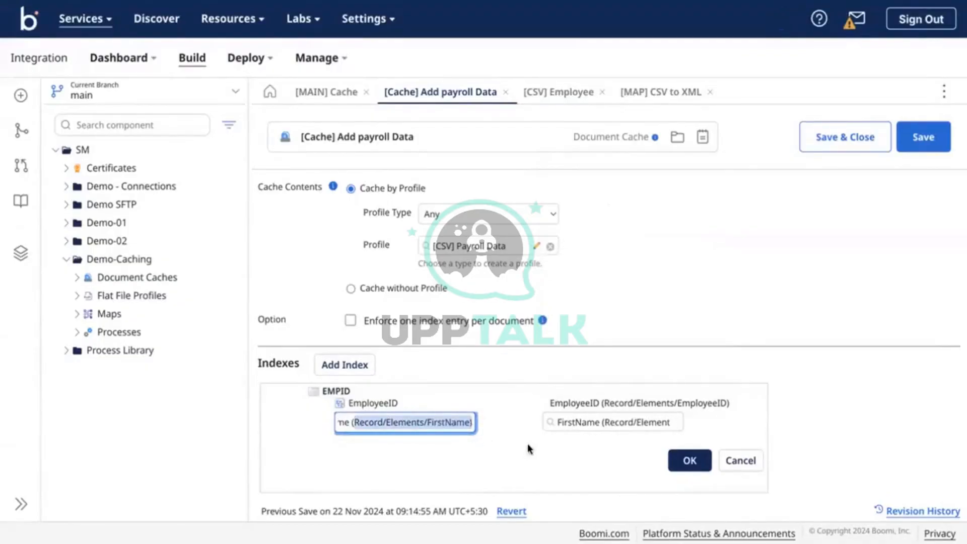
key("BackSpace")
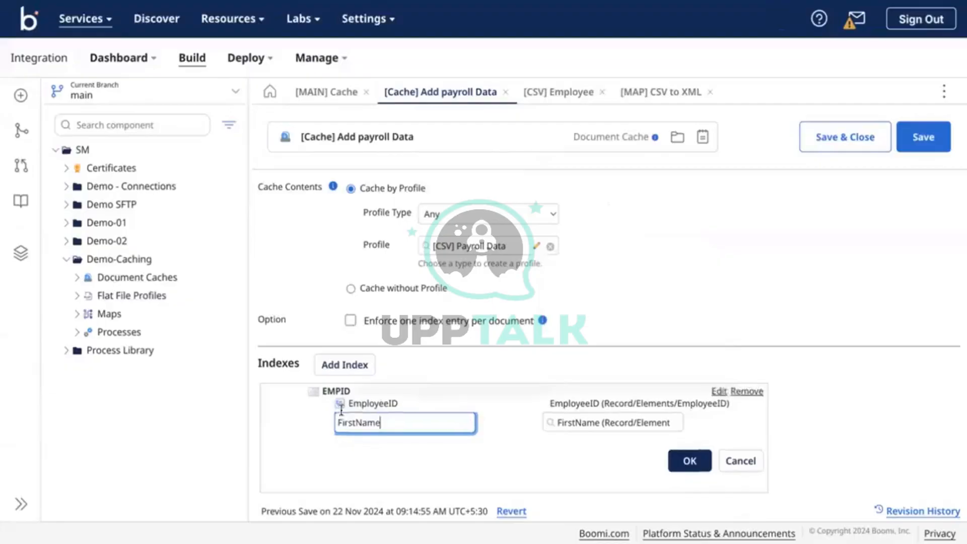
left_click(687, 460)
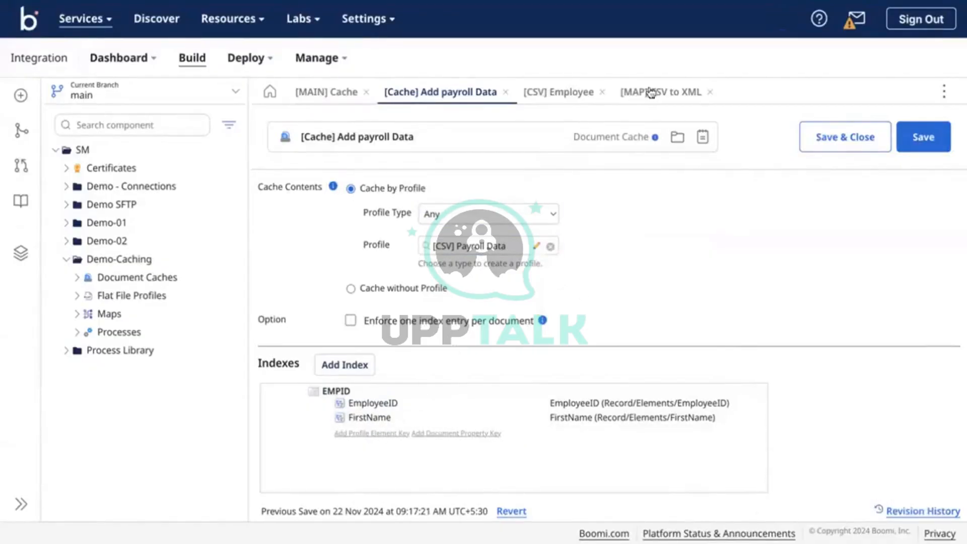
Check the CSV to XML map, return to the cache, then switch to the code editor's CSV data
left_click(656, 101)
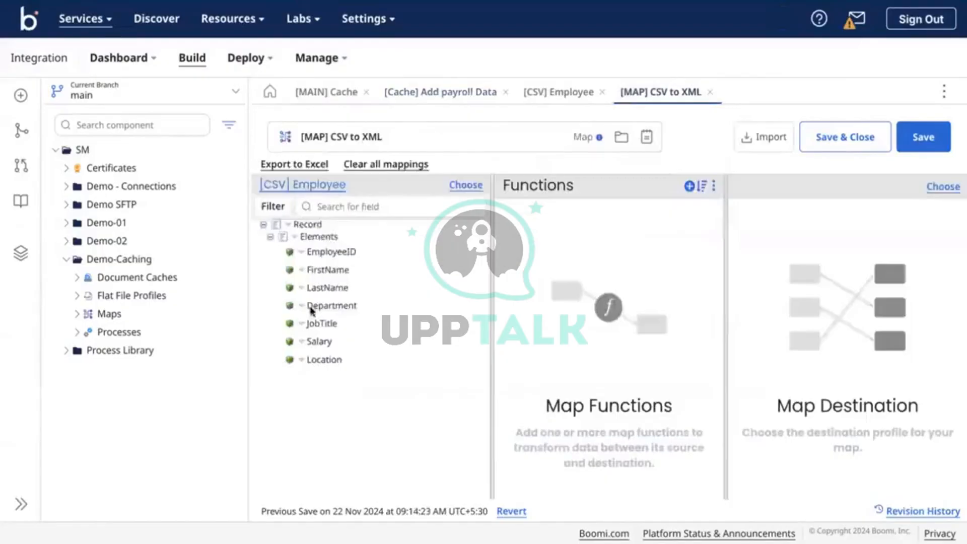
left_click(434, 99)
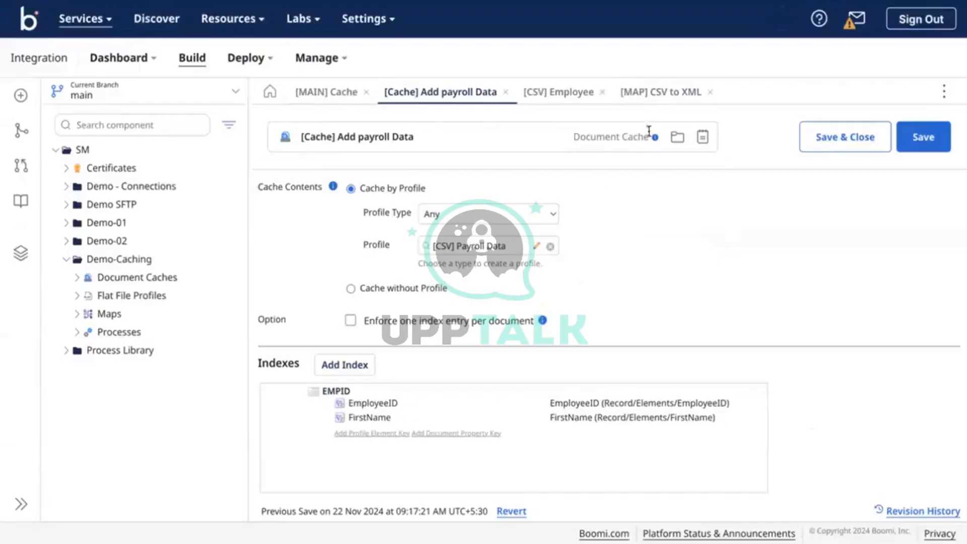
key("ctrl+Right")
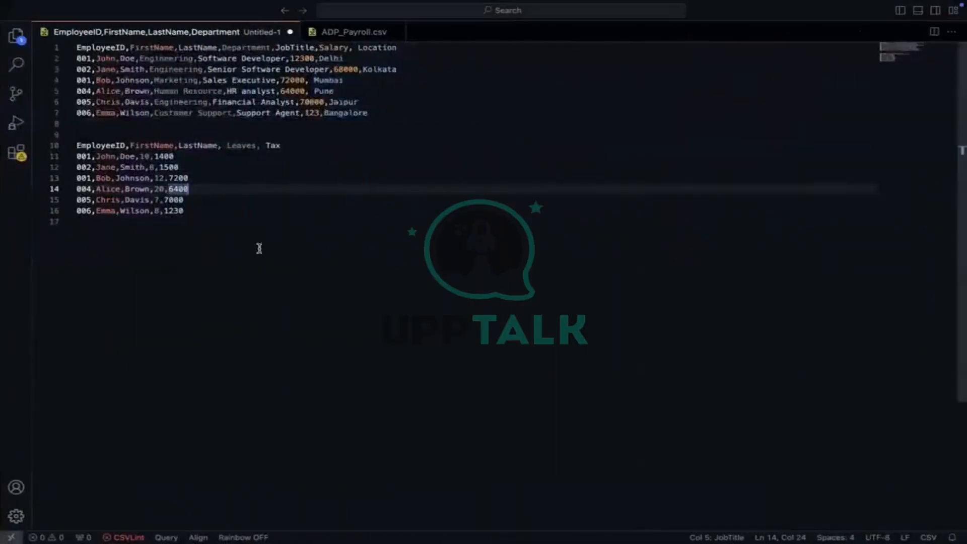
left_click(260, 248)
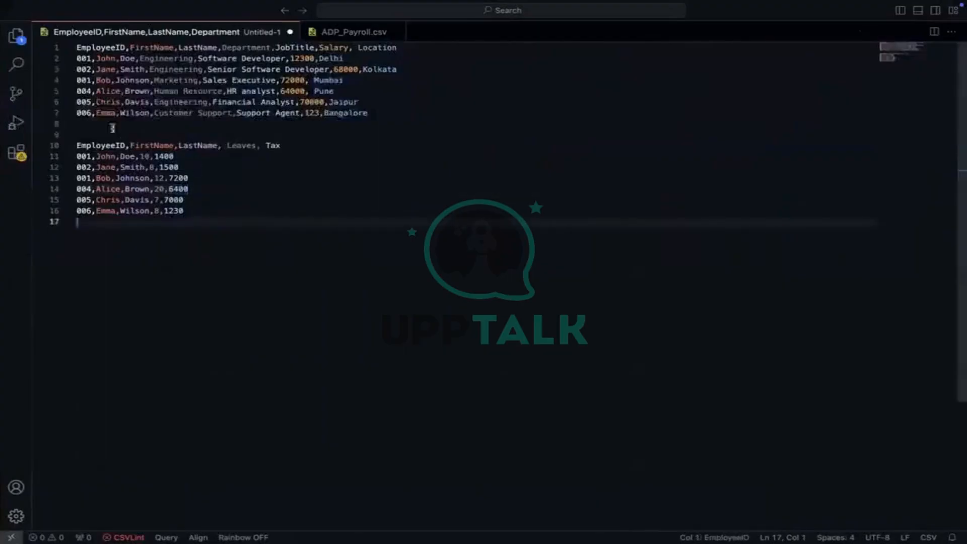
double_click(83, 58)
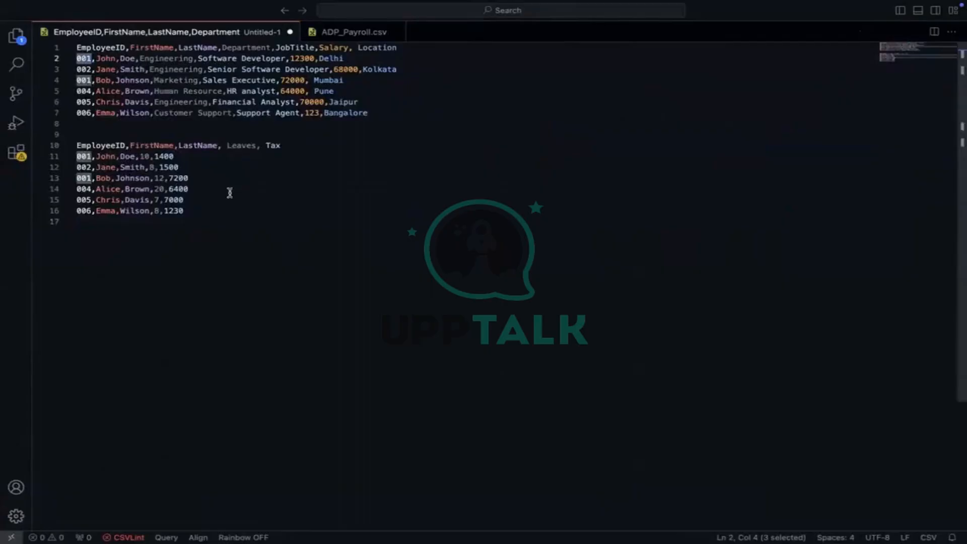
key("ctrl+Left")
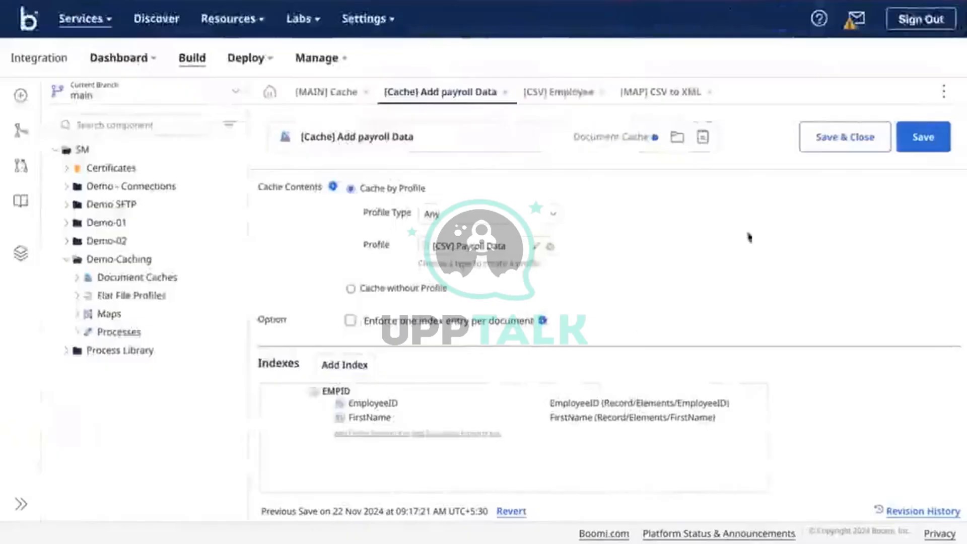
Save the payroll cache, then add Add payroll Data cached data with the EMPID index to the map source
left_click(923, 136)
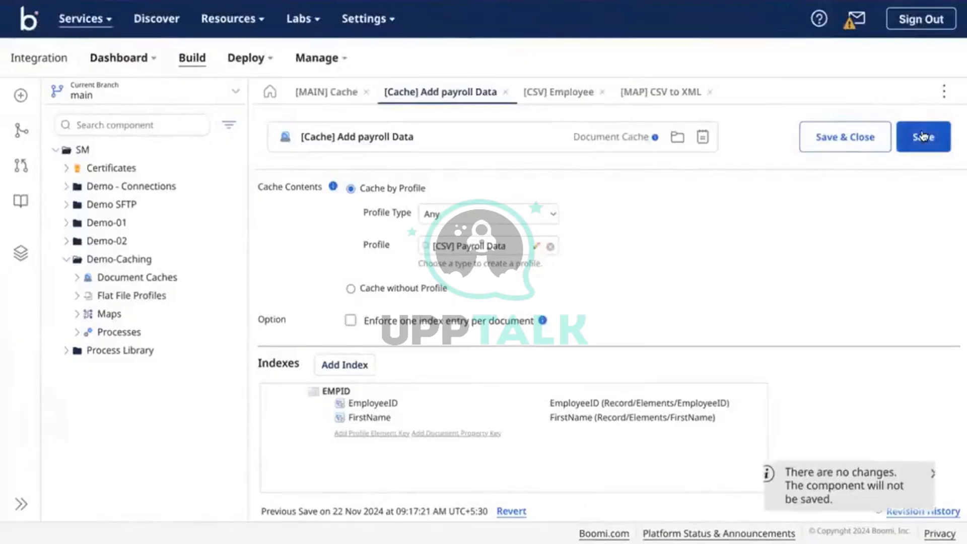
left_click(643, 93)
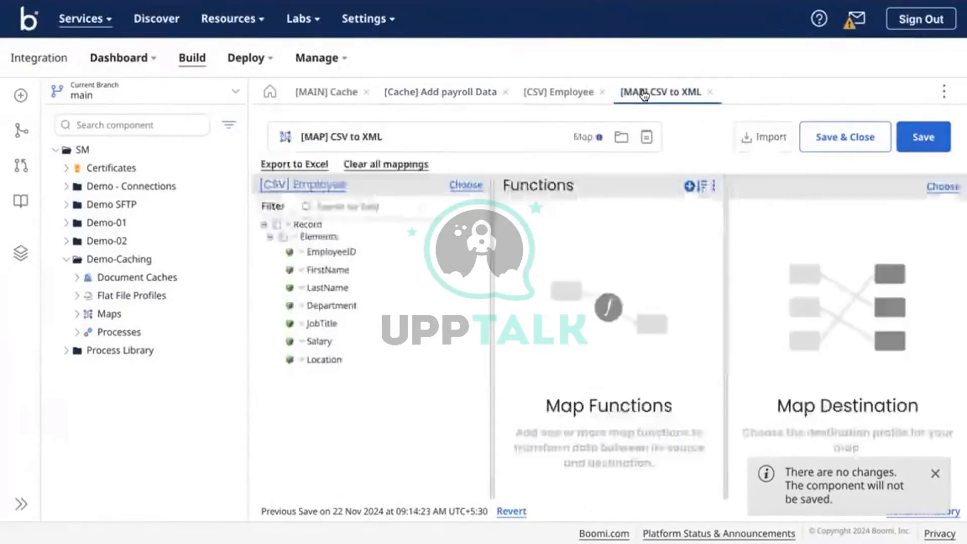
right_click(304, 240)
left_click(342, 275)
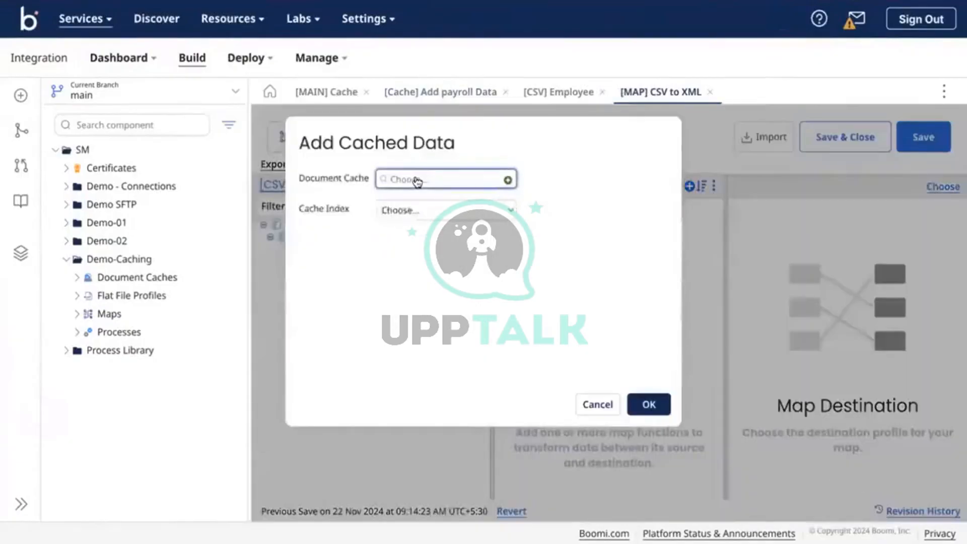
left_click(396, 179)
left_click(438, 238)
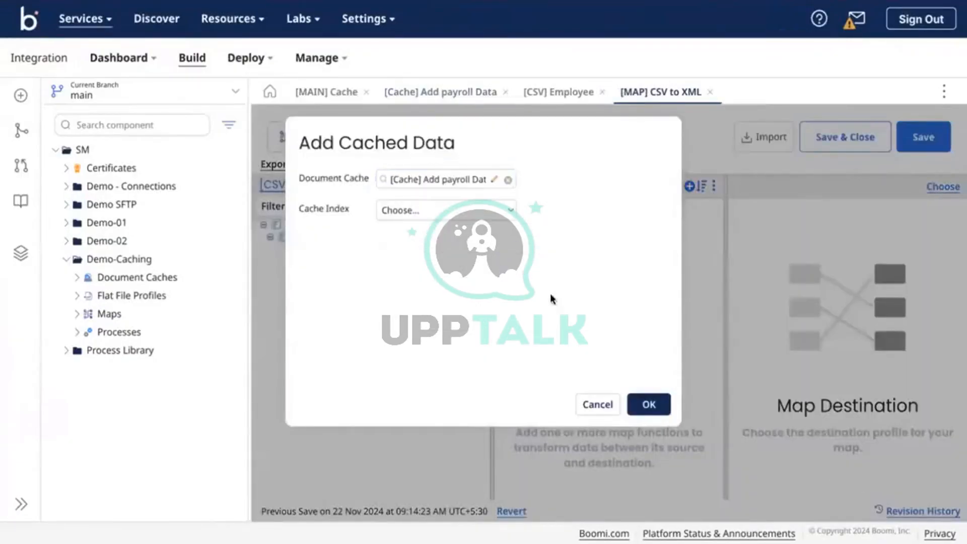
left_click(454, 211)
left_click(398, 226)
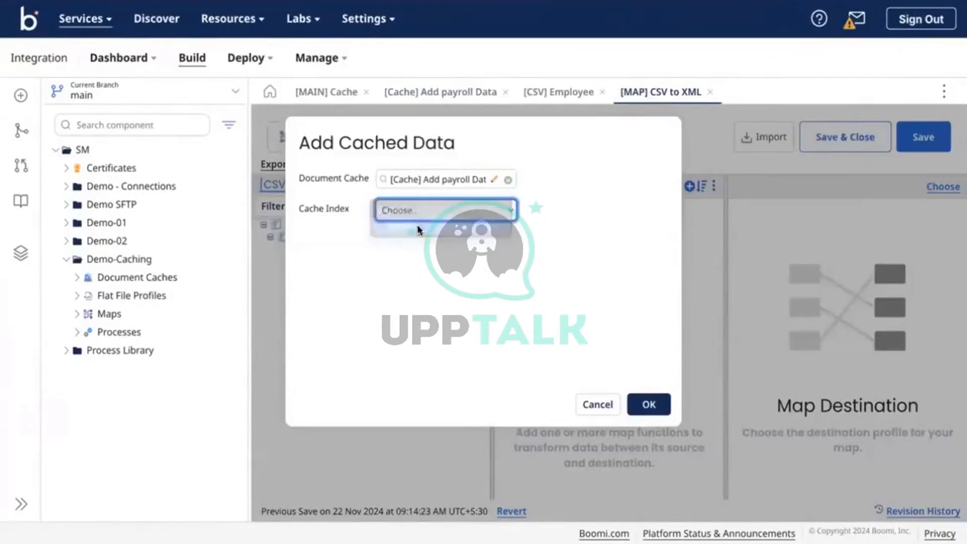
Set the cache keys to the source EmployeeID and FirstName fields and finish adding the cached data
left_click(460, 285)
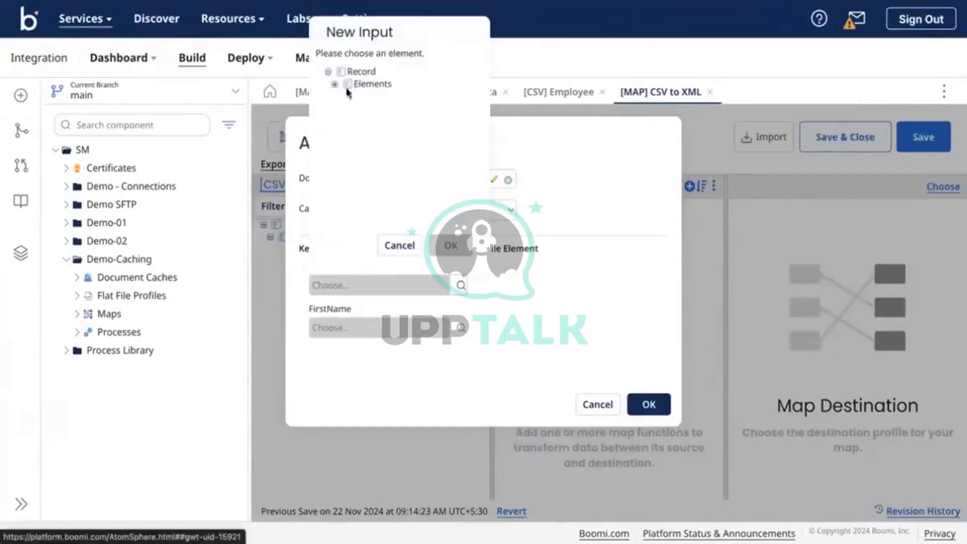
left_click(334, 84)
left_click(377, 99)
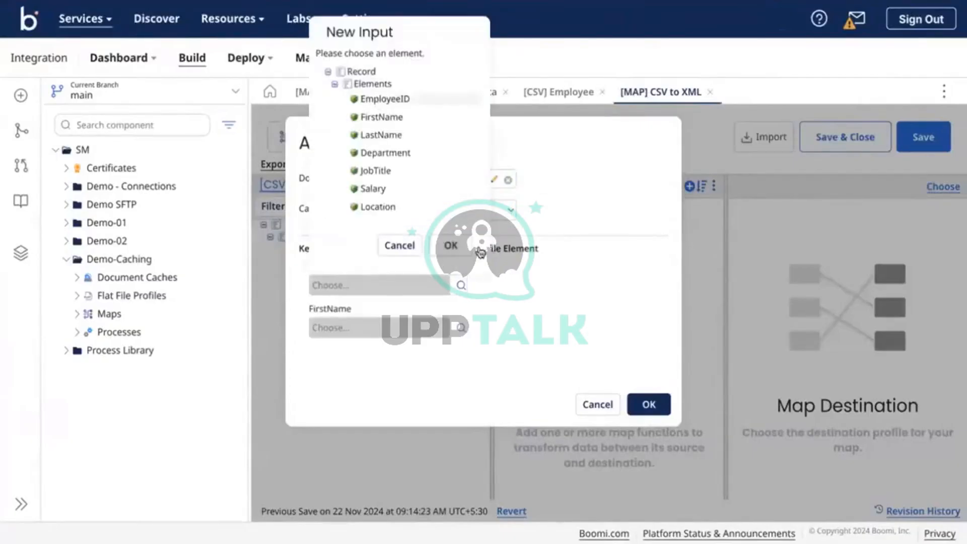
left_click(451, 245)
left_click(460, 328)
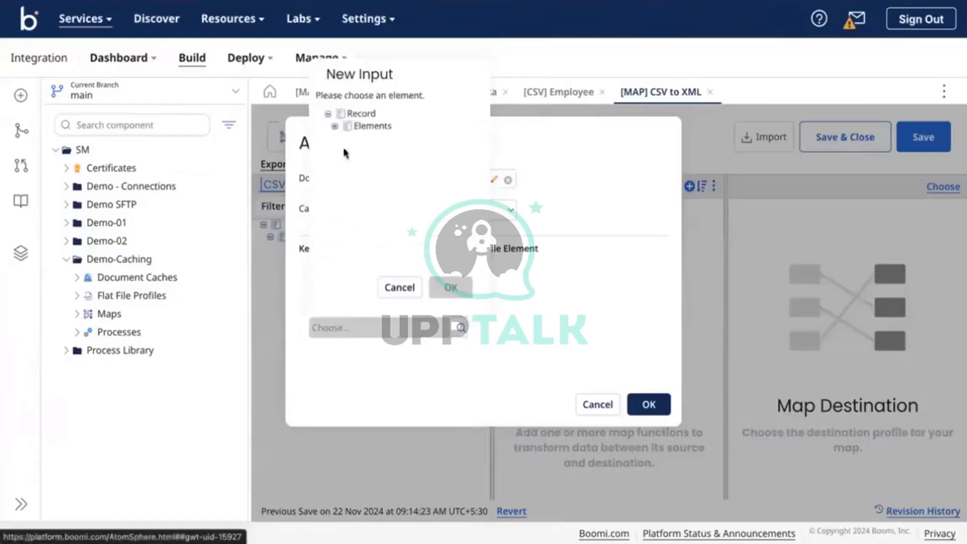
left_click(334, 127)
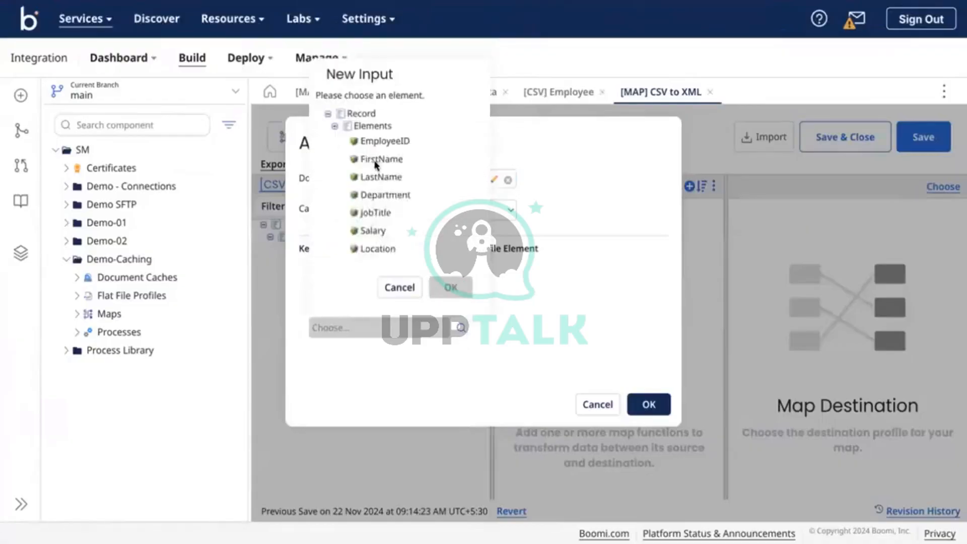
left_click(377, 160)
left_click(449, 287)
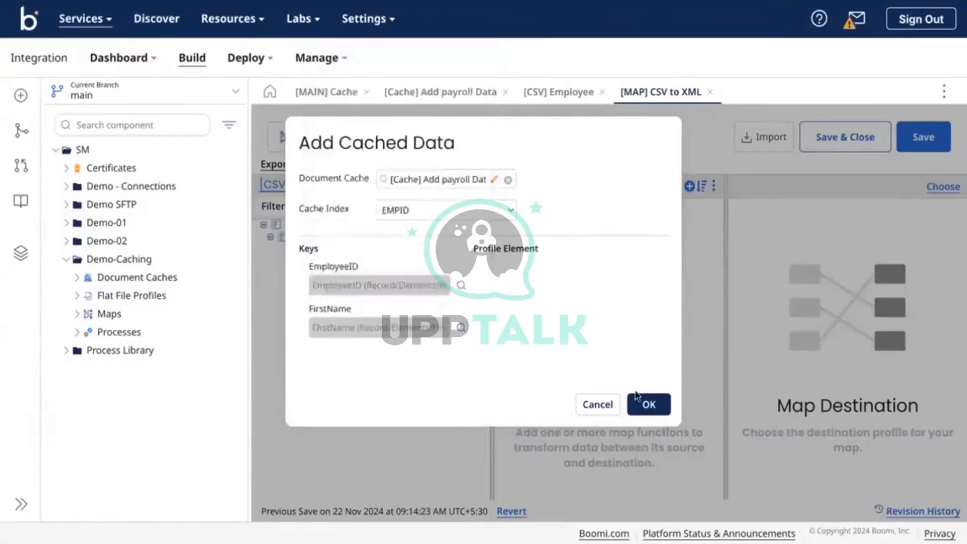
left_click(649, 404)
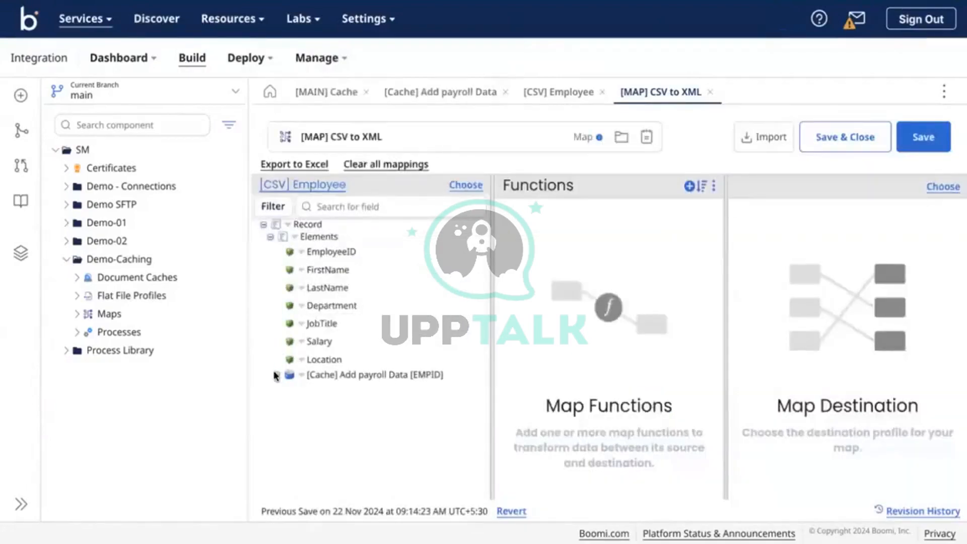
Expand the cached payroll data to show EmployeeID, FirstName, LastName, Leaves and Tax
left_click(277, 375)
left_click(284, 387)
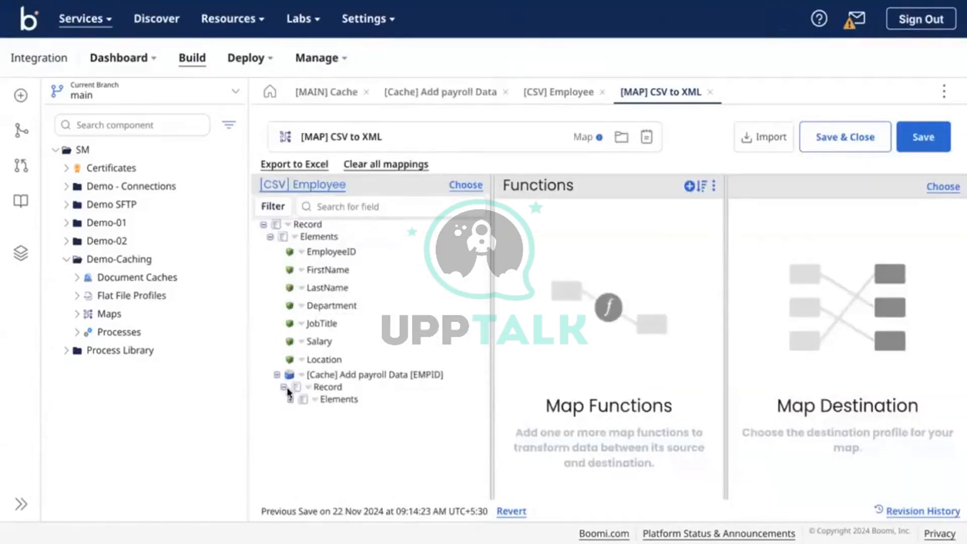
left_click(290, 399)
scroll(291, 405, "down", 1)
scroll(291, 404, "up", 1)
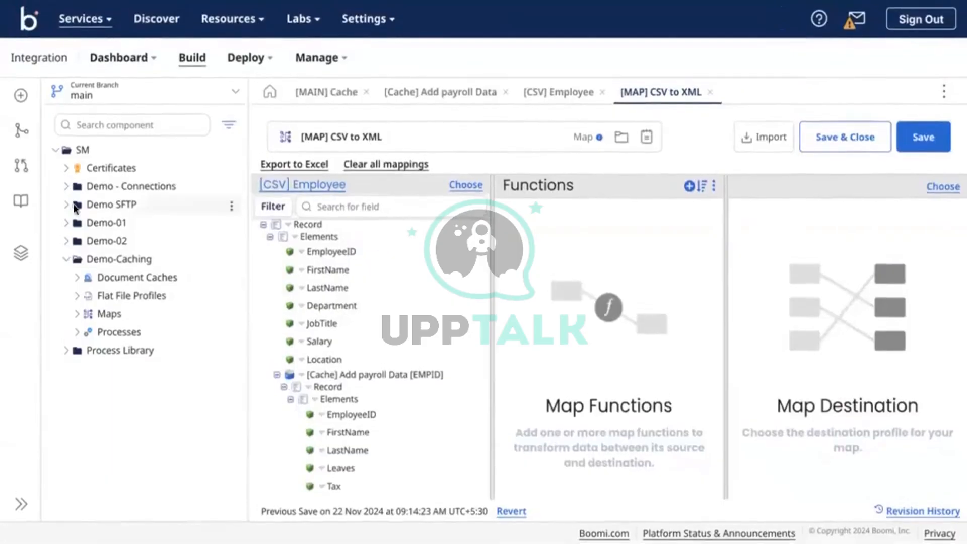
Expand the Demo-01 > XML Profiles folder in the component tree
left_click(67, 222)
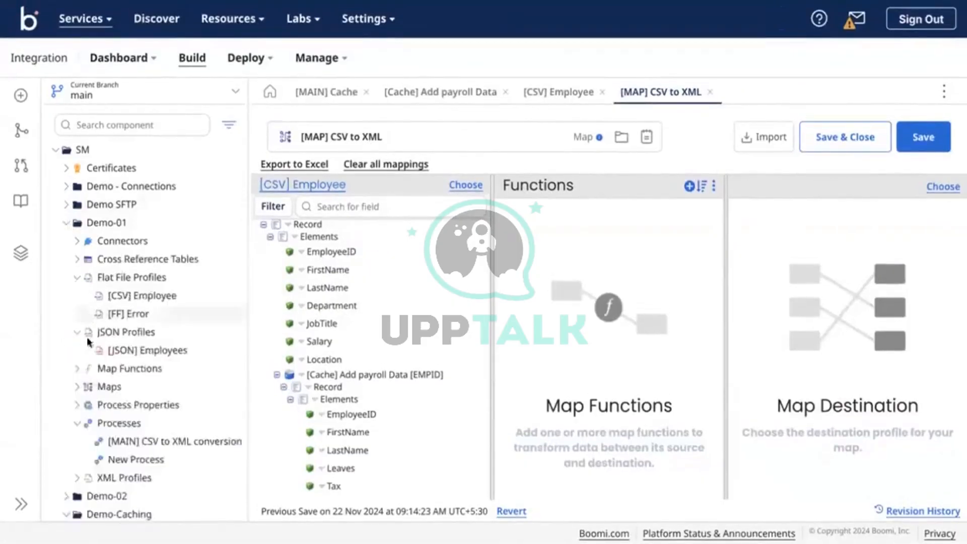
scroll(83, 439, "down", 3)
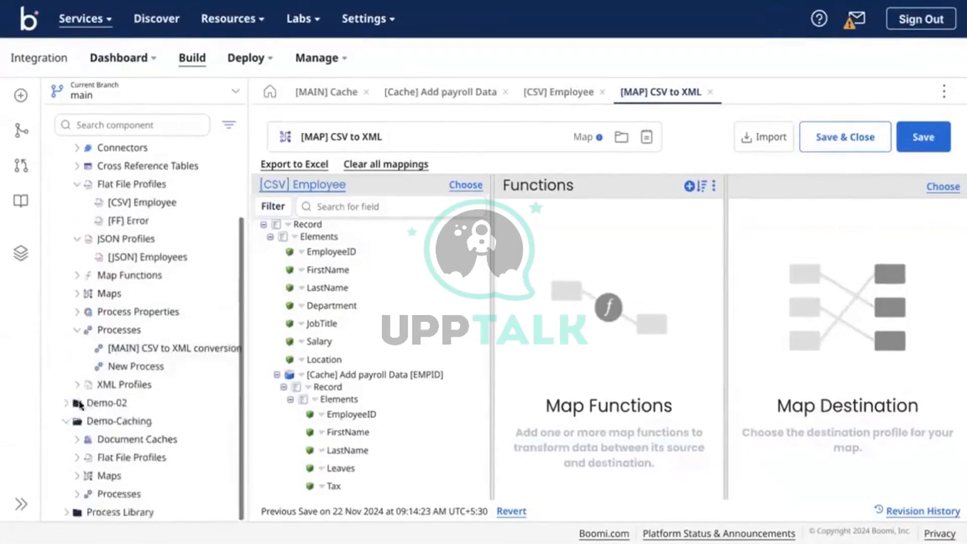
left_click(76, 385)
scroll(76, 391, "down", 1)
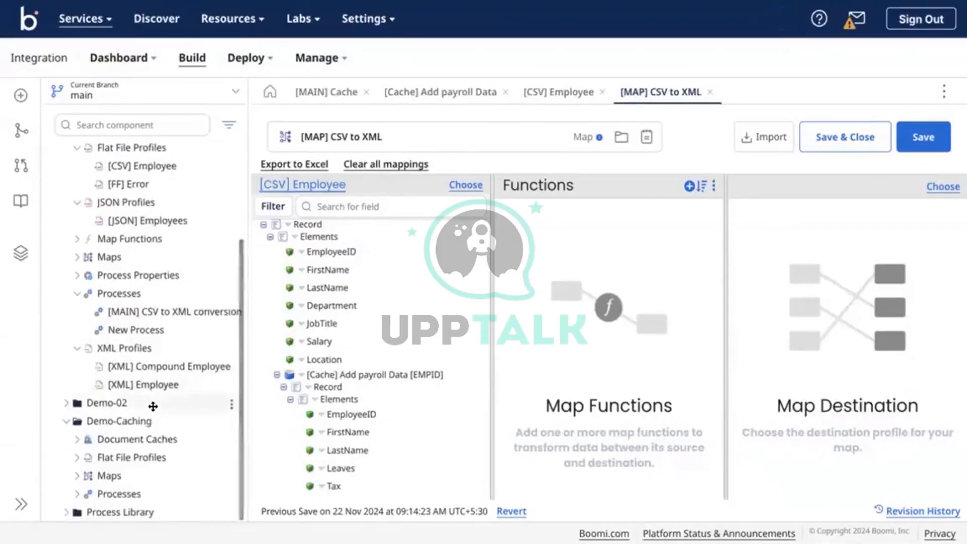
Open the [XML] Employee profile, expand Employee, and start a Copy with dependents unchecked
left_click(157, 385)
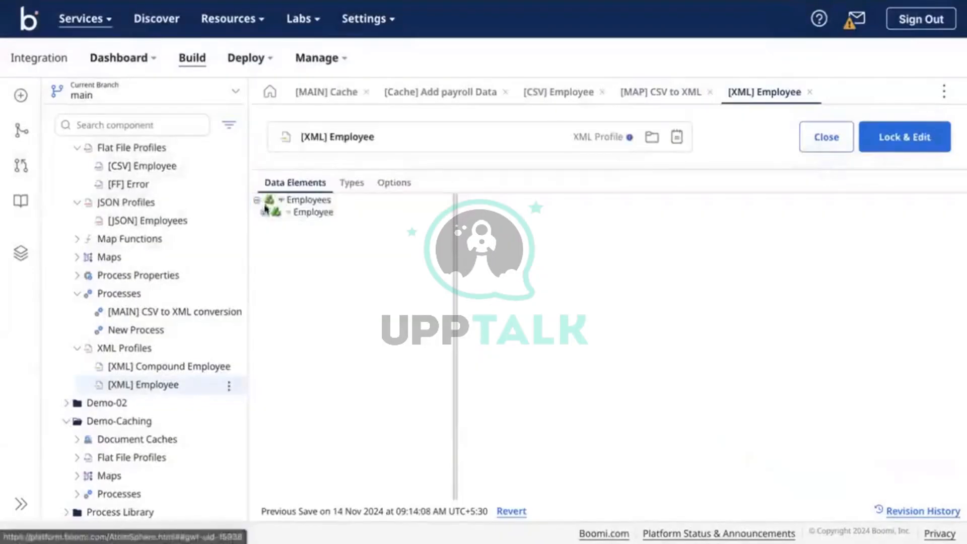
left_click(263, 212)
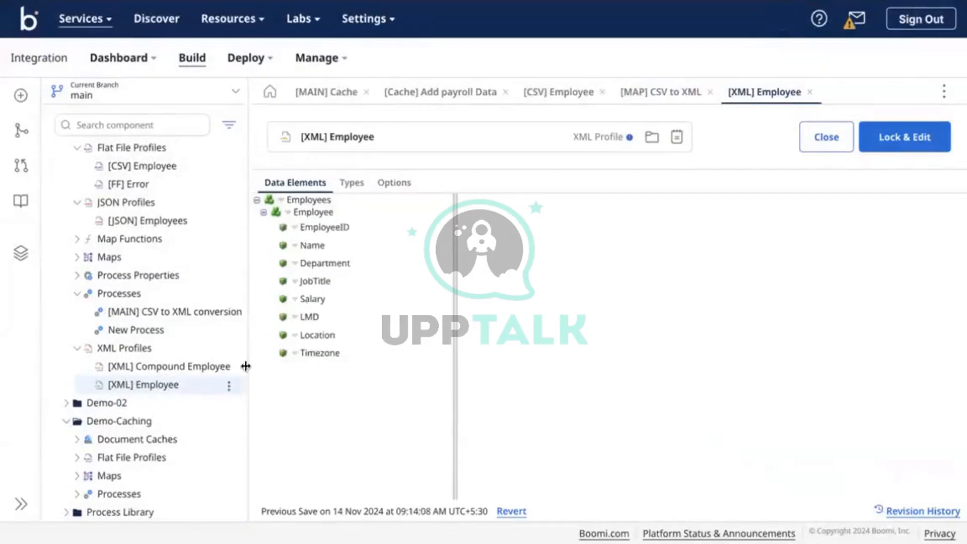
left_click(228, 385)
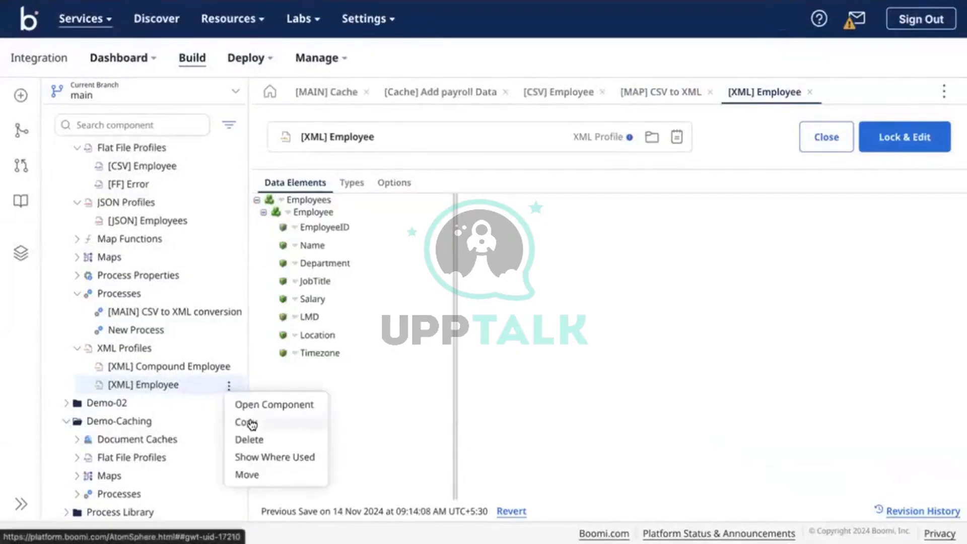
left_click(252, 423)
left_click(495, 307)
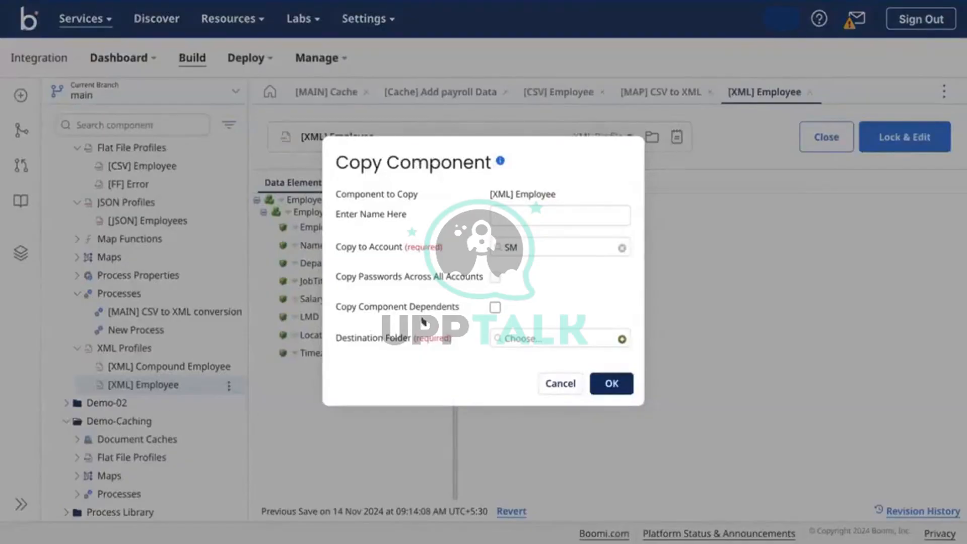
Copy [XML] Employee into \SM\Demo-Caching without dependents, then collapse Demo-01
left_click_drag(337, 312, 477, 327)
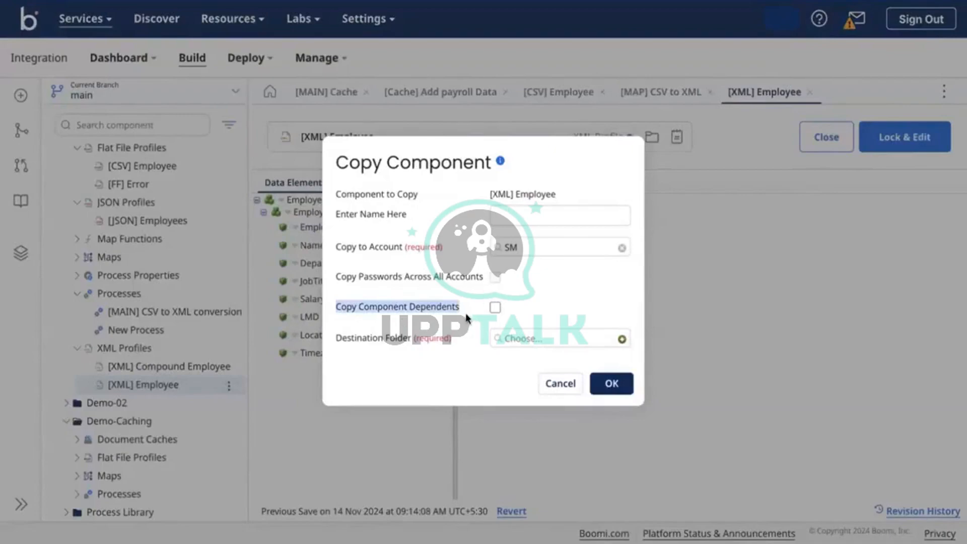
left_click(463, 304)
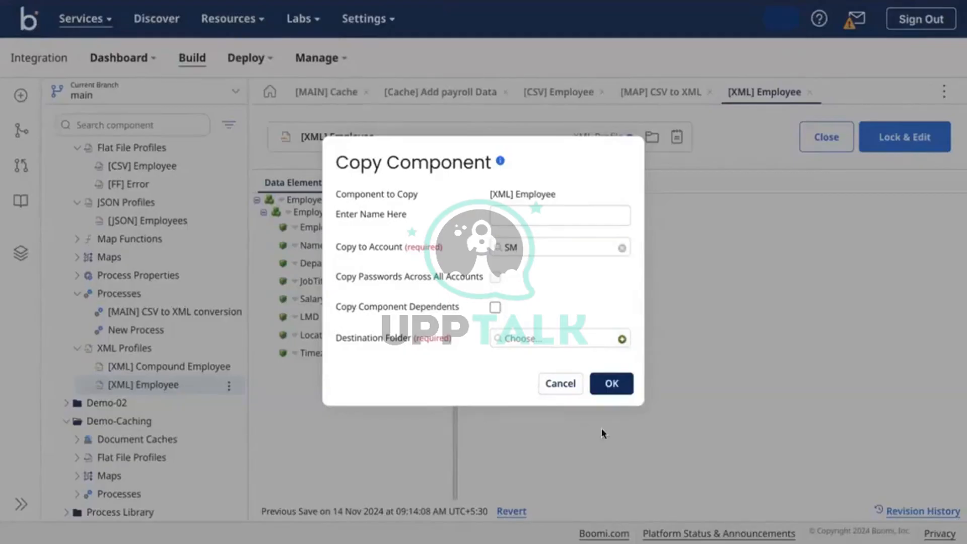
left_click(530, 341)
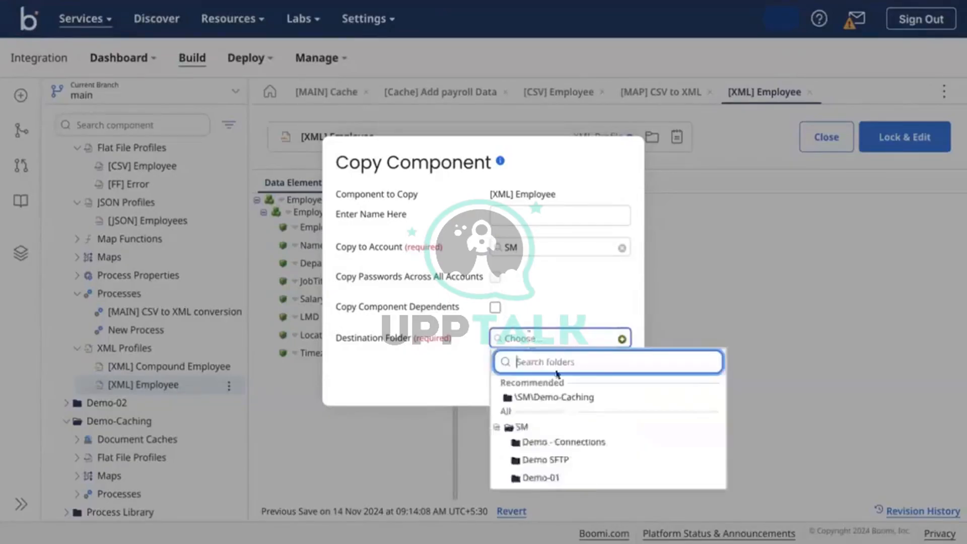
left_click(549, 398)
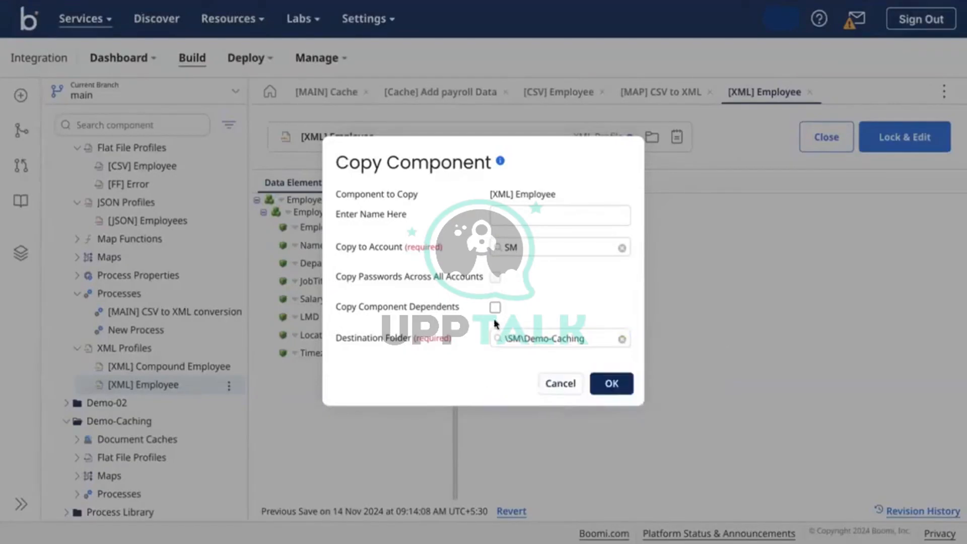
left_click(611, 384)
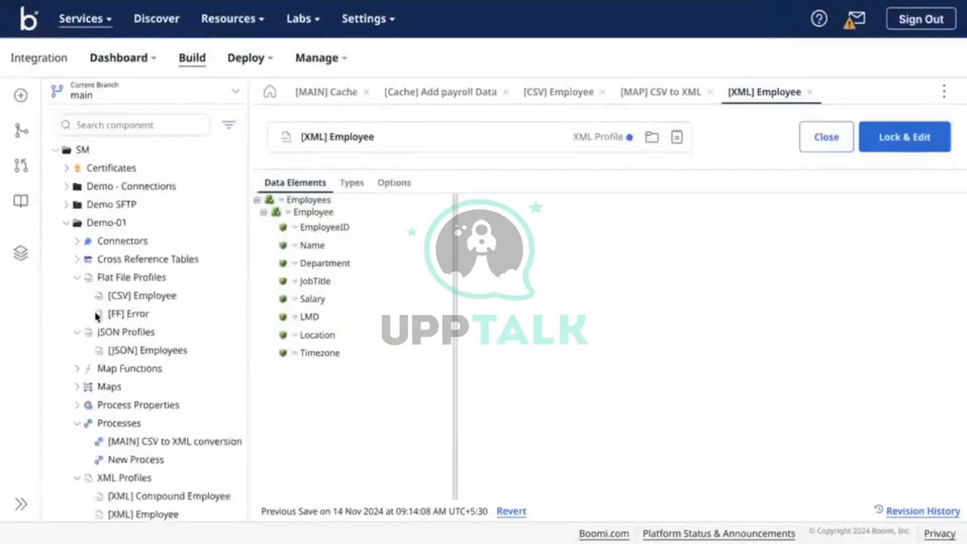
left_click(67, 223)
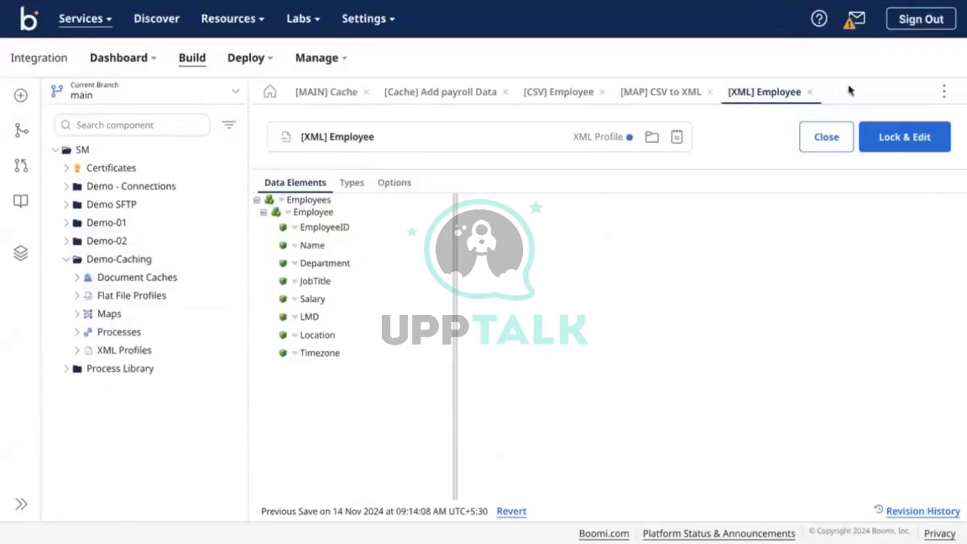
Set the map's destination to Demo-Caching's [XML] Employee XML profile and open it with Employee expanded
left_click(809, 92)
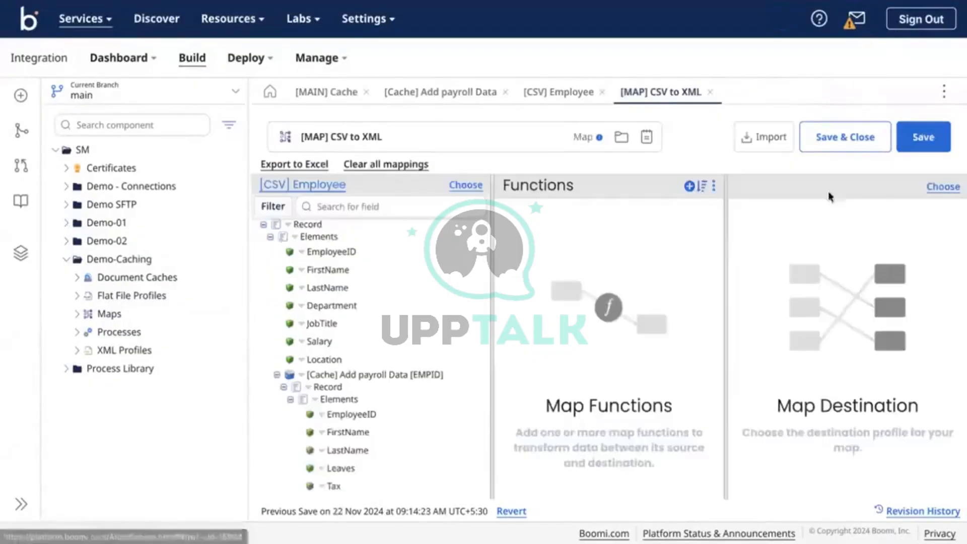
left_click(943, 186)
left_click(412, 258)
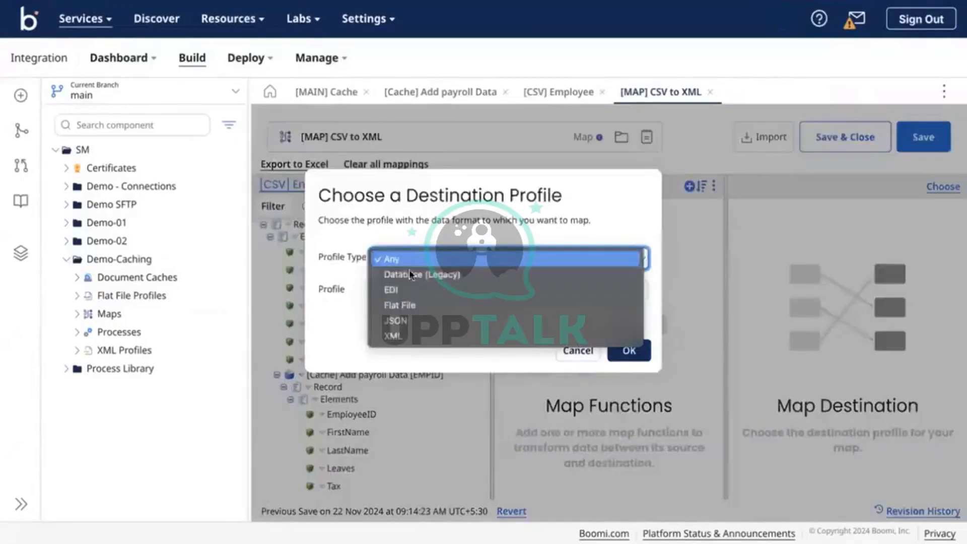
left_click(393, 335)
left_click(437, 297)
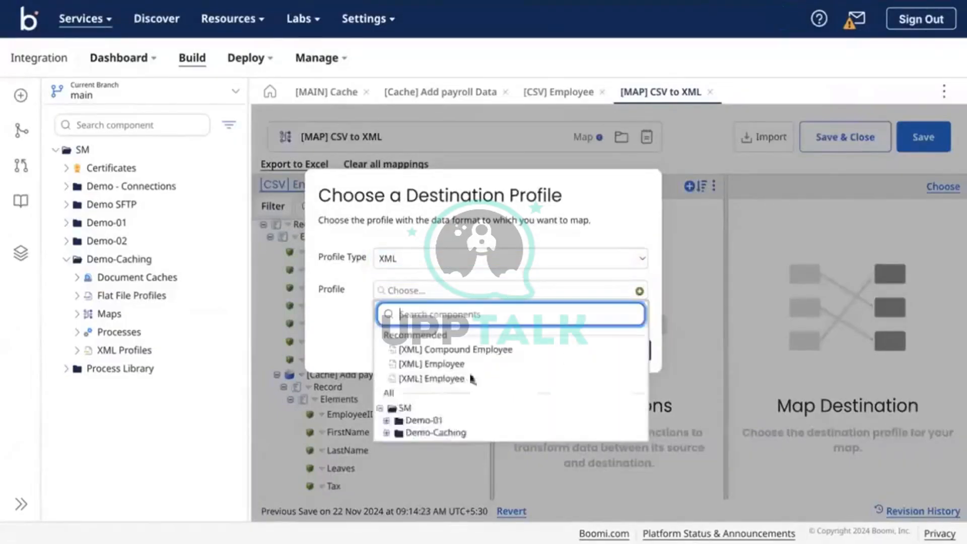
left_click(386, 433)
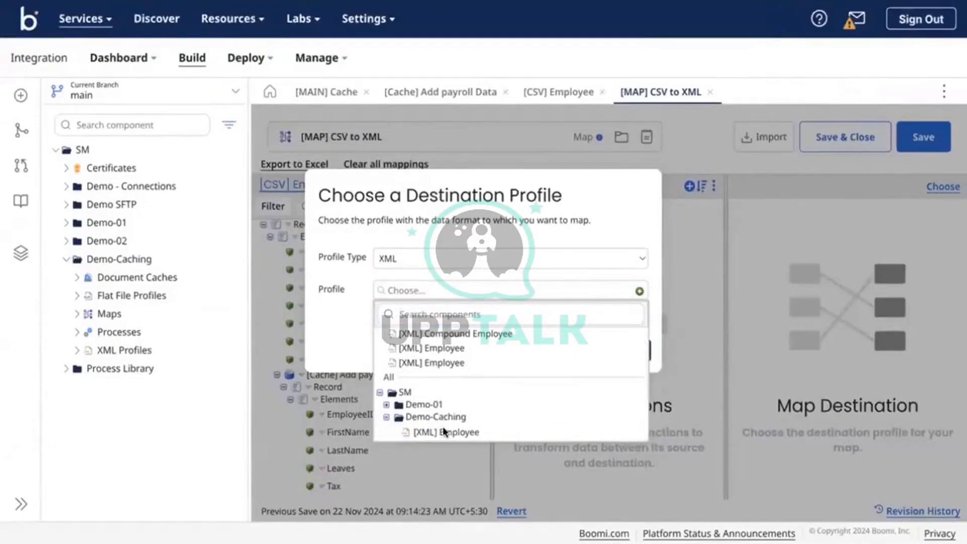
left_click(450, 430)
left_click(627, 348)
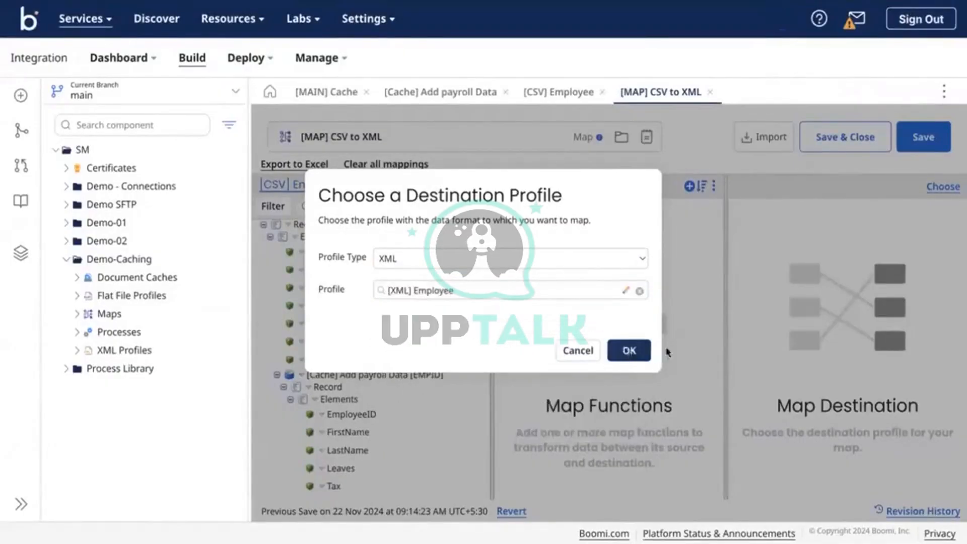
left_click(779, 192)
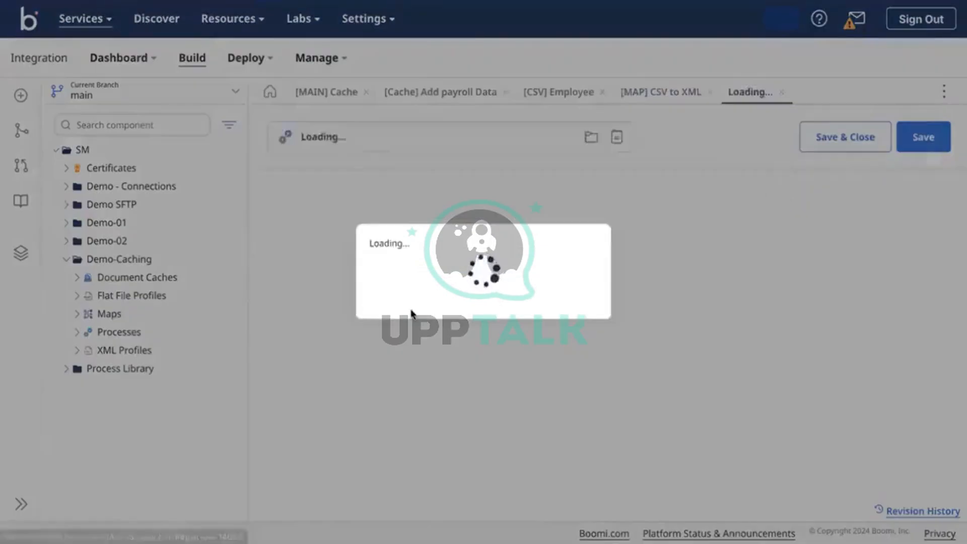
left_click(263, 212)
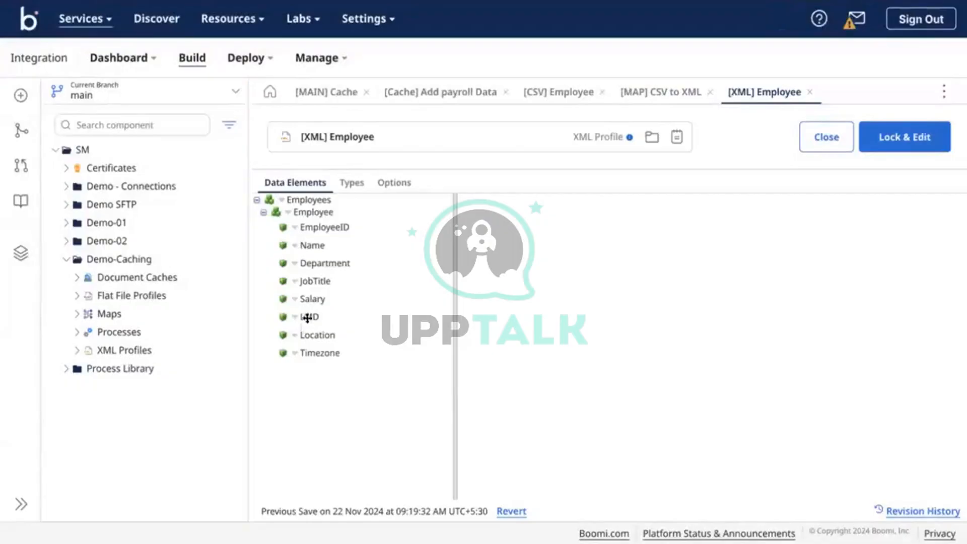
Rename the LMD element to Leaves Used
left_click(308, 317)
left_click(602, 280)
double_click(601, 279)
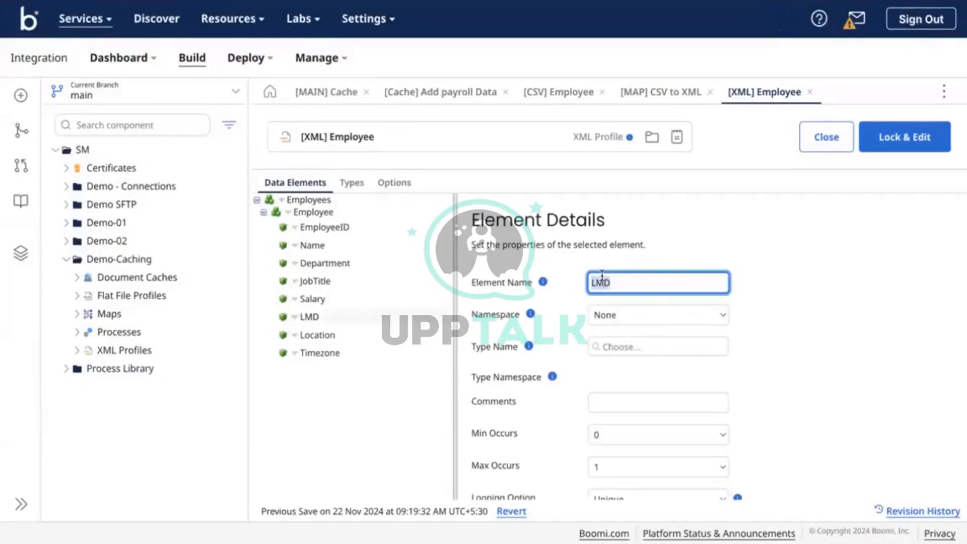
type("Leaves Used")
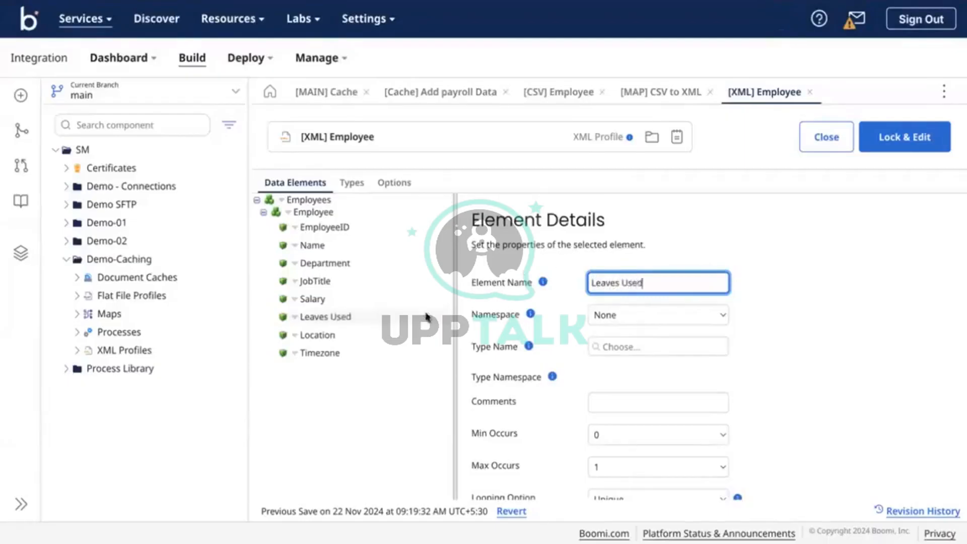
Rename Location to Tax and Timezone to Taxed Salary
left_click(321, 336)
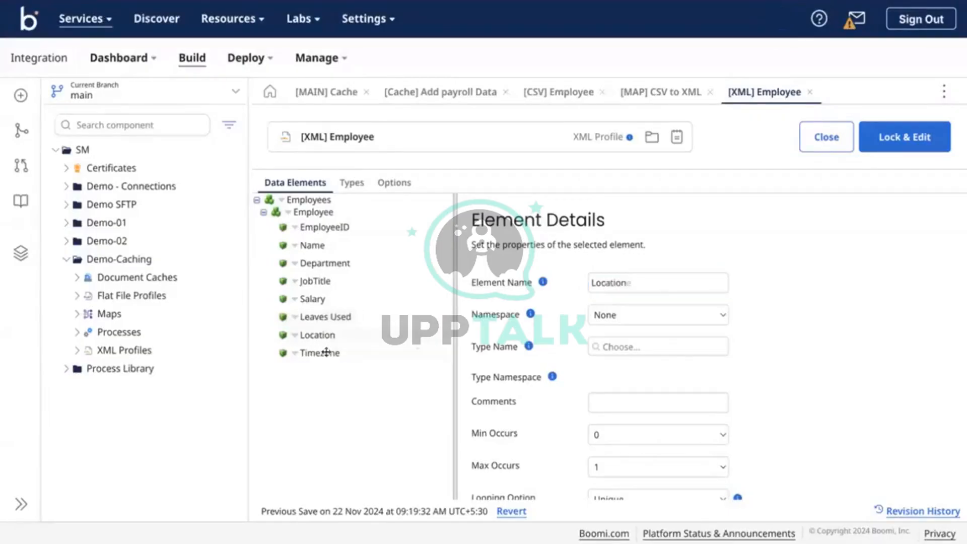
left_click(326, 352)
key("ctrl+a")
type("Tax")
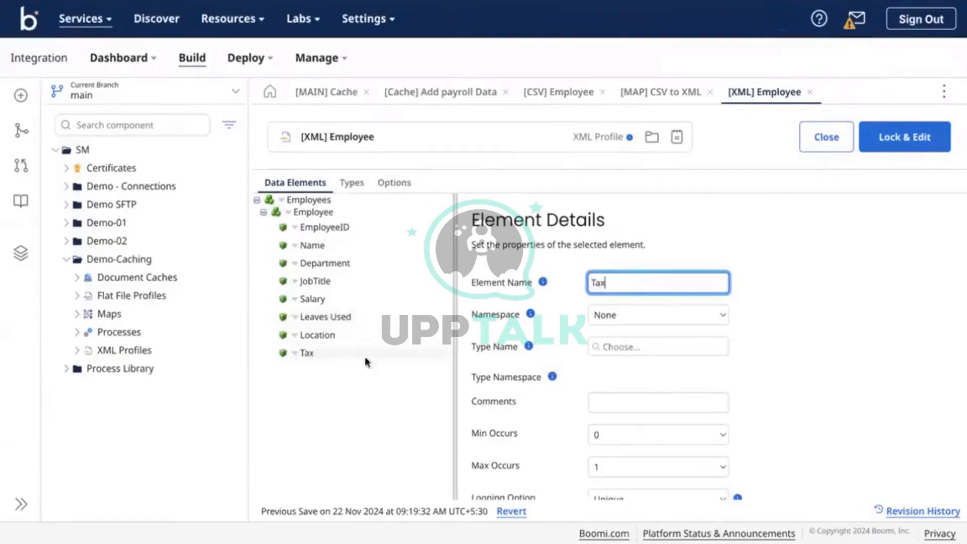
left_click(317, 335)
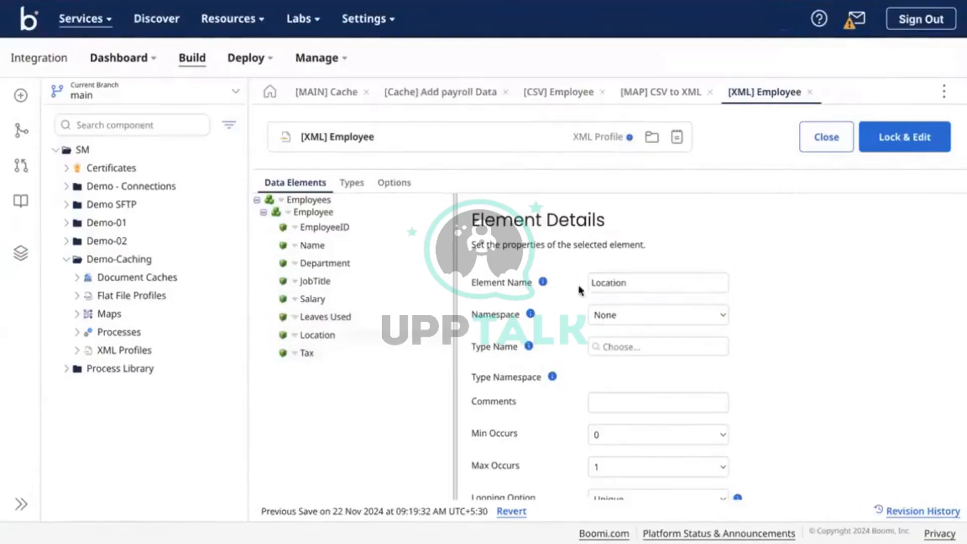
left_click(594, 284)
key("ctrl+a")
type("T")
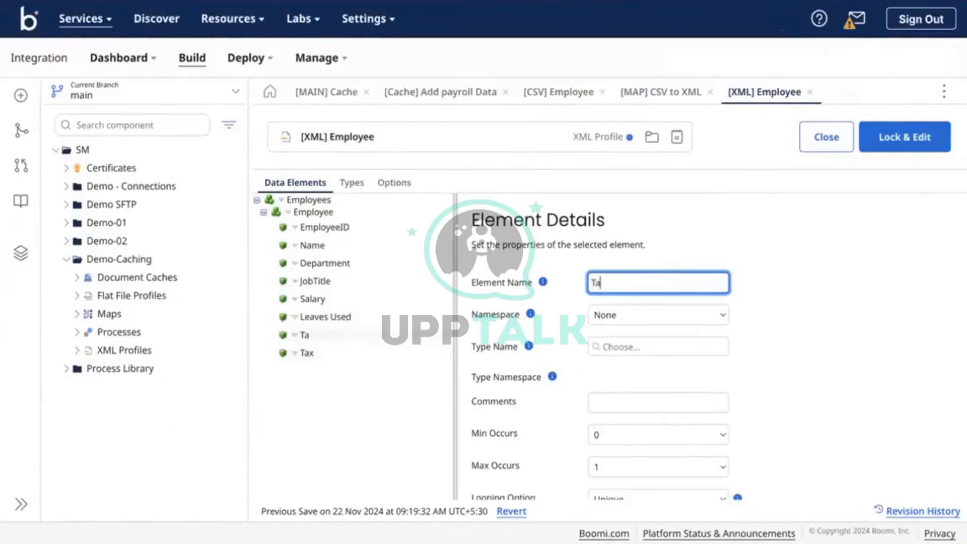
left_click(320, 358)
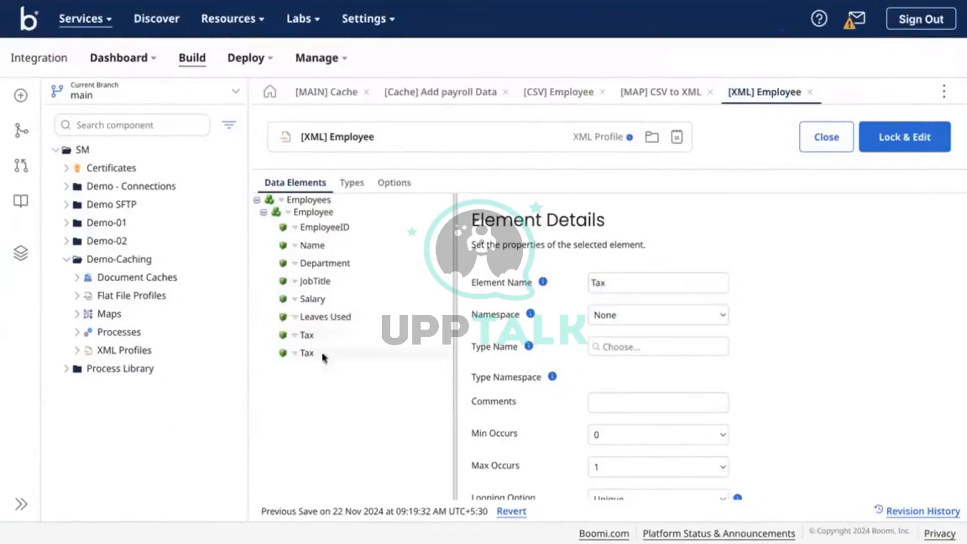
left_click(627, 278)
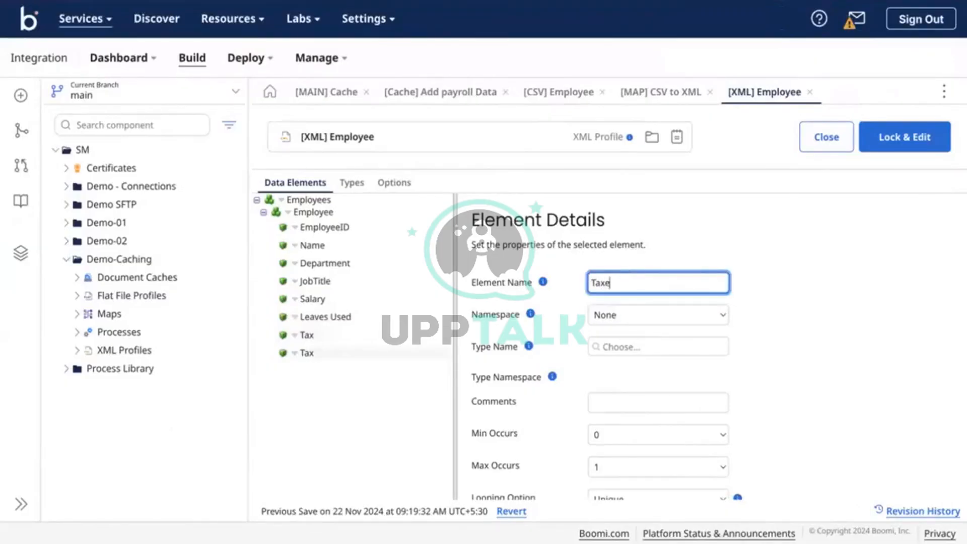
type("ed sa")
type("Salary")
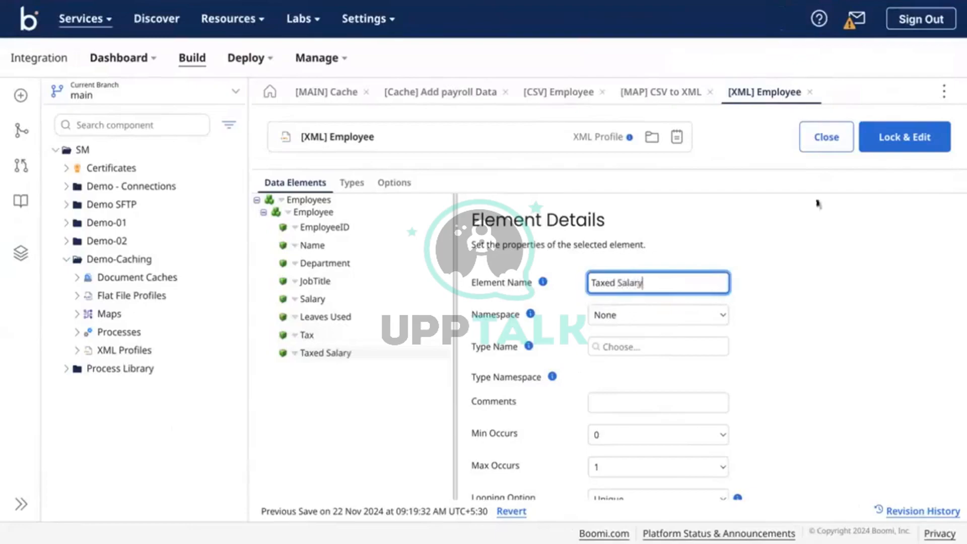
Lock the profile for editing and save the renamed elements
left_click(914, 146)
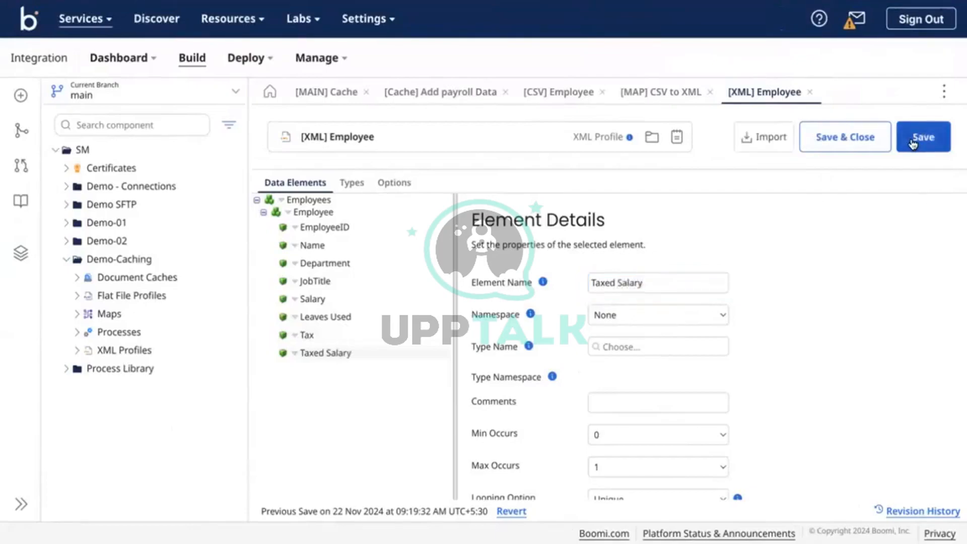
left_click(913, 145)
scroll(859, 320, "down", 10)
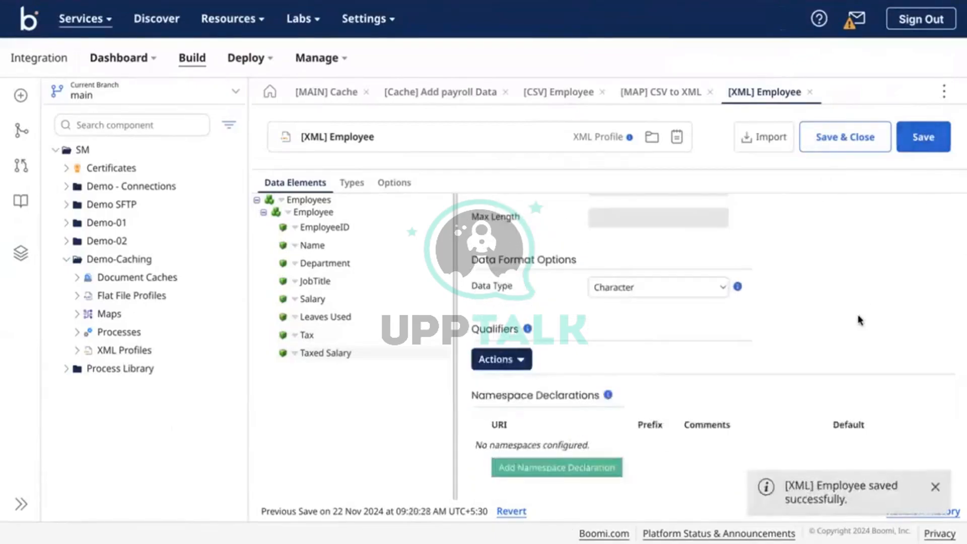
Change the Leaves Used element's data type to Character and re-save the [XML] Employee profile
left_click(305, 335)
scroll(485, 296, "down", 10)
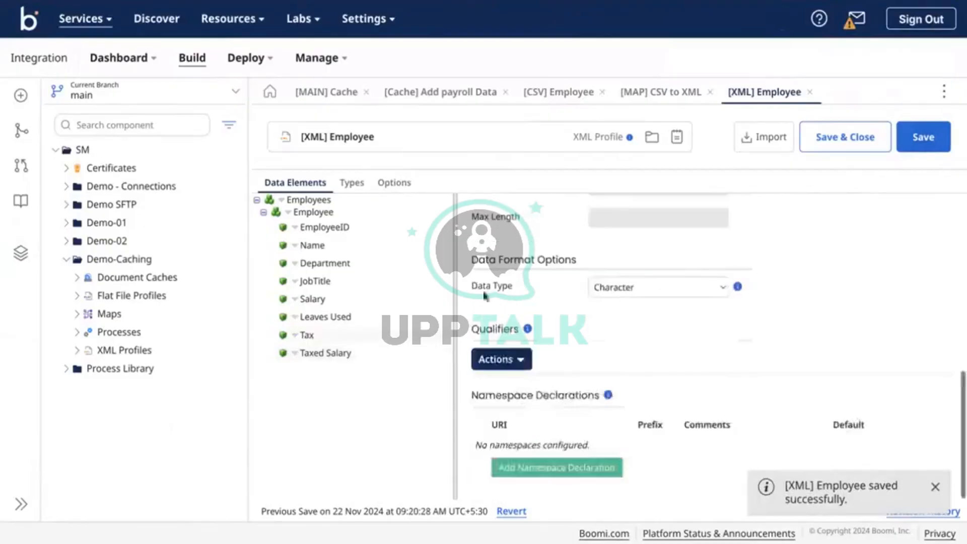
left_click(359, 316)
scroll(540, 375, "down", 10)
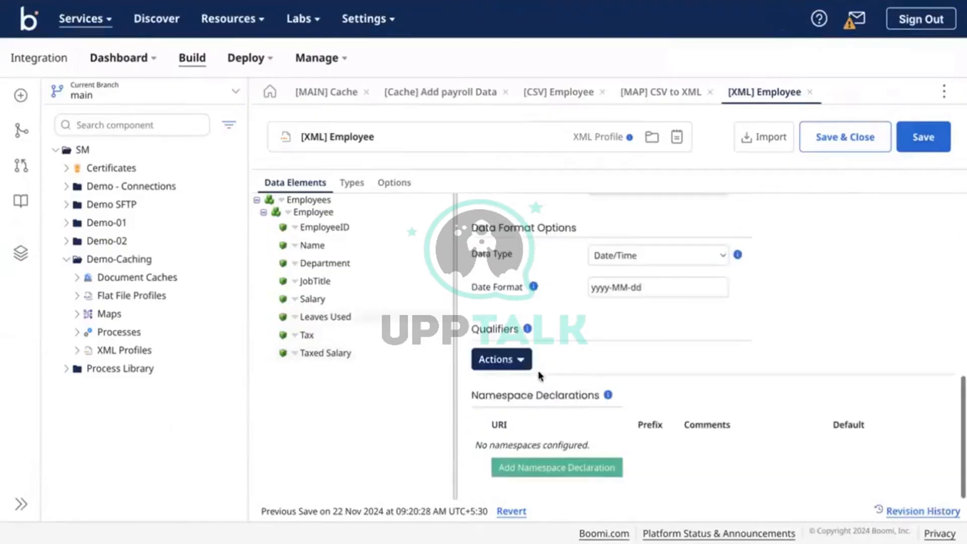
scroll(648, 317, "up", 1)
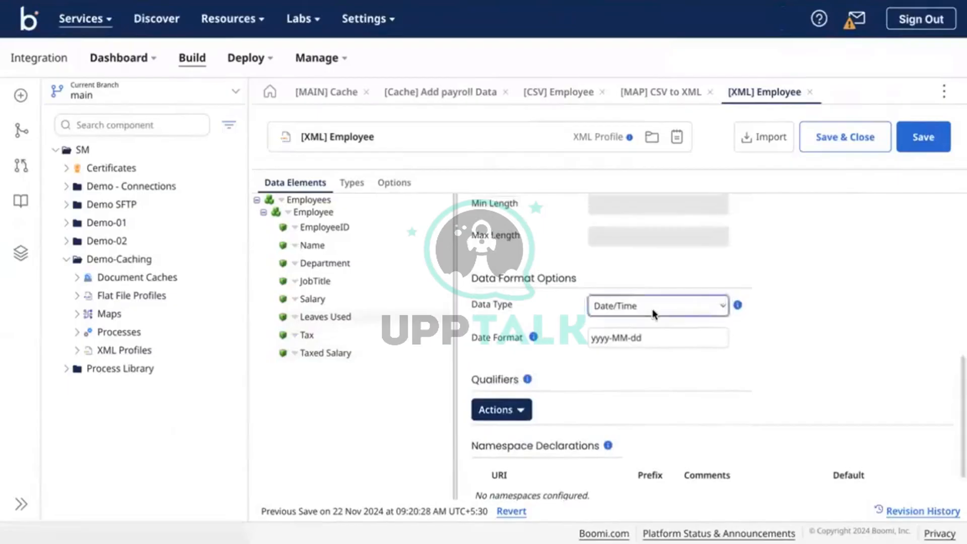
left_click(652, 314)
left_click(622, 269)
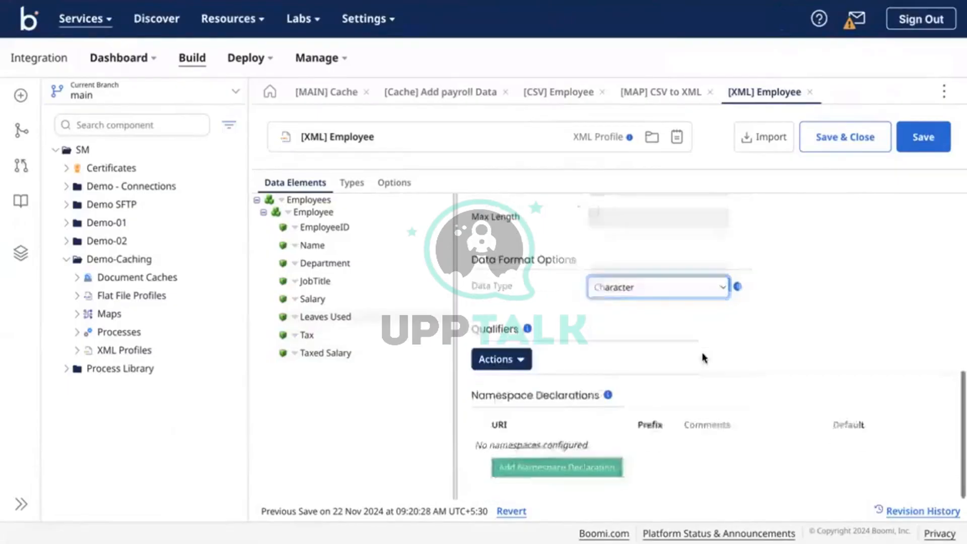
left_click(312, 299)
scroll(467, 353, "down", 2)
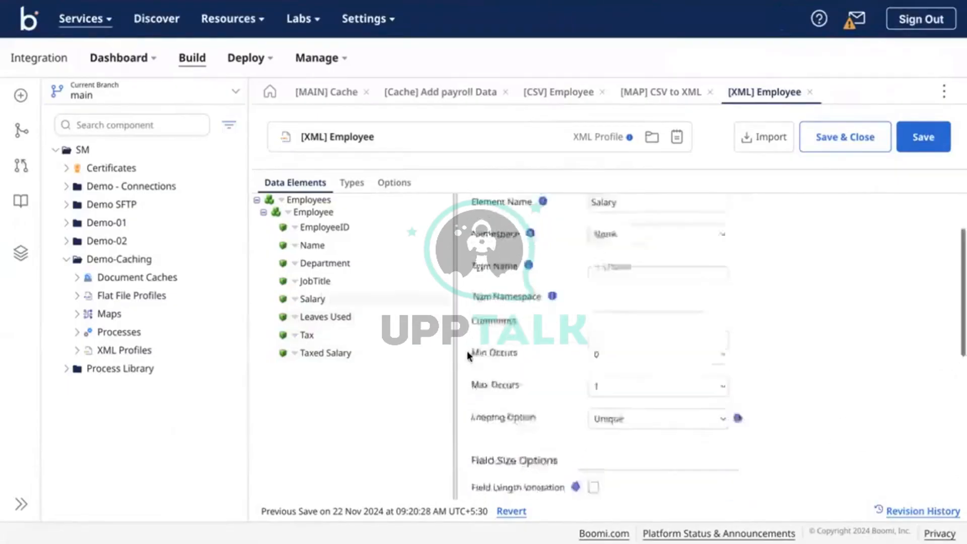
scroll(467, 352, "down", 5)
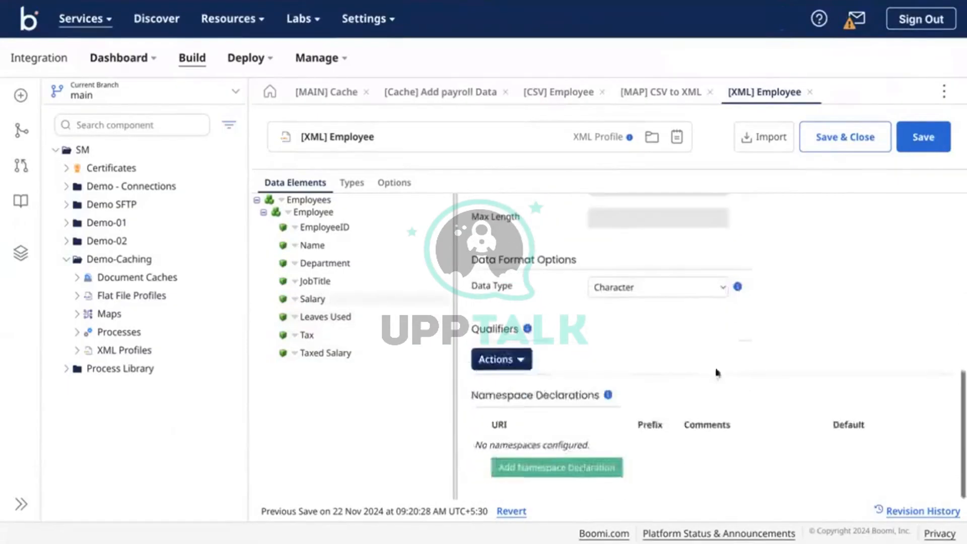
left_click(921, 147)
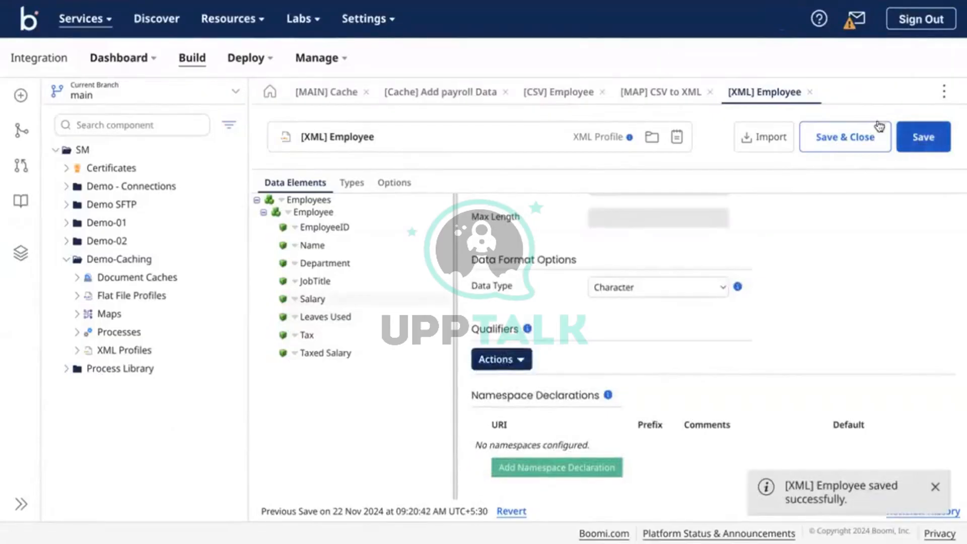
left_click(670, 94)
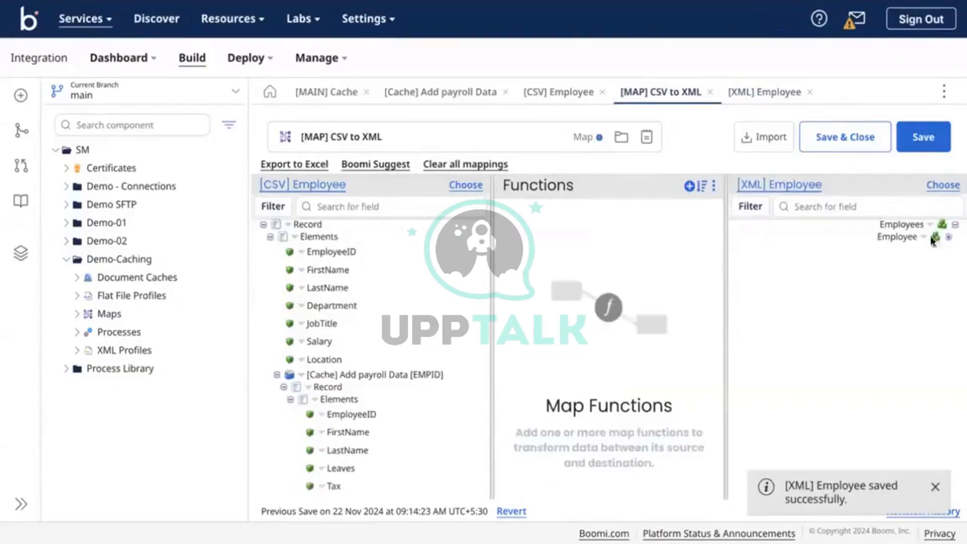
Map EmployeeID straight across and add a String Concat function to the map
left_click(948, 236)
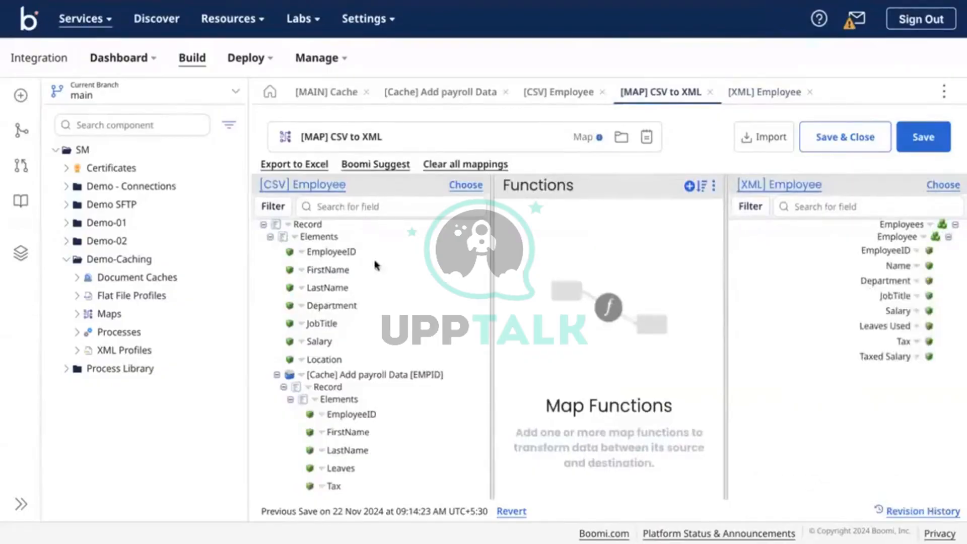
left_click_drag(476, 252, 886, 251)
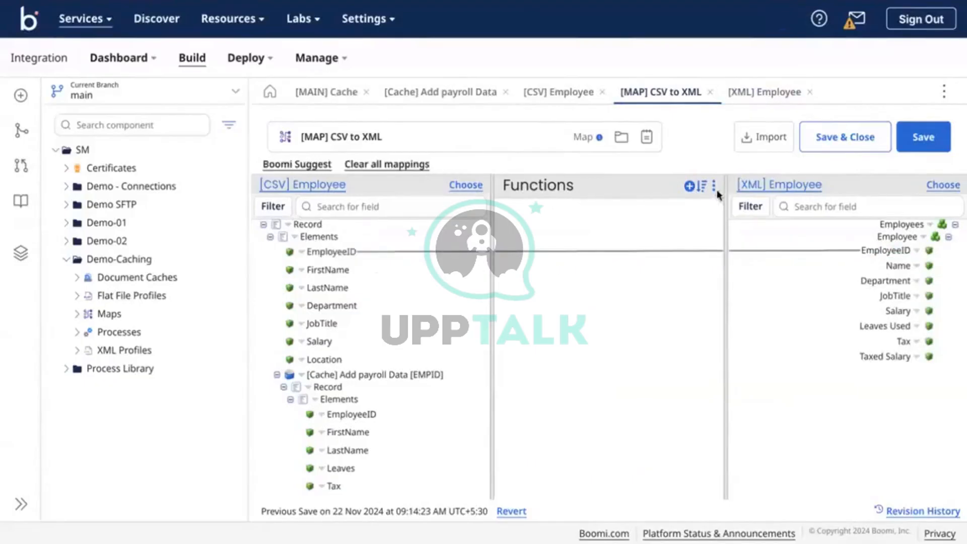
left_click(689, 186)
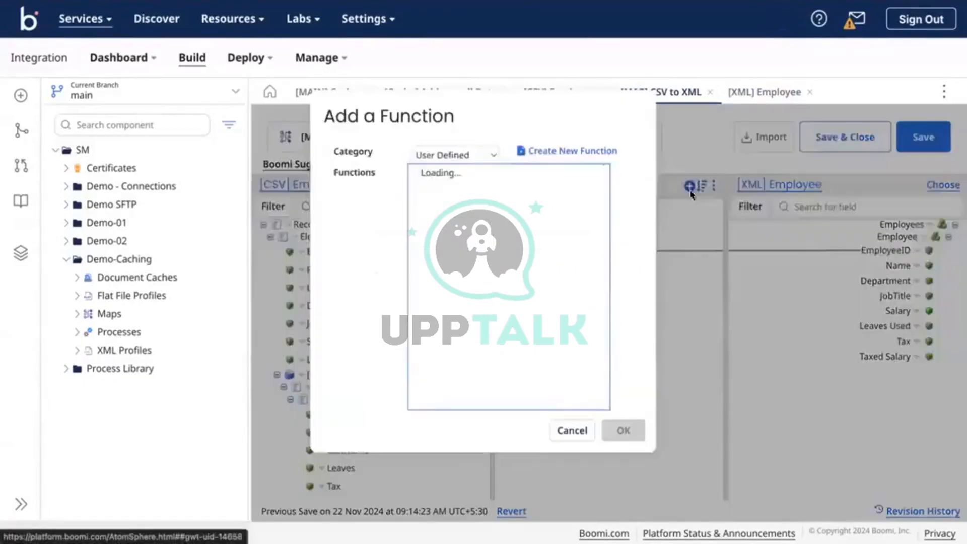
left_click(455, 153)
left_click(437, 137)
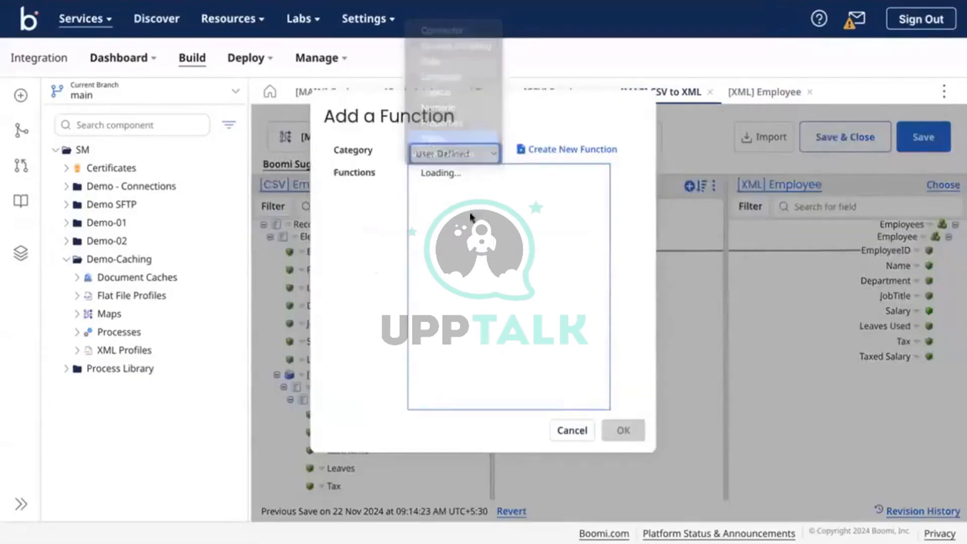
left_click(433, 239)
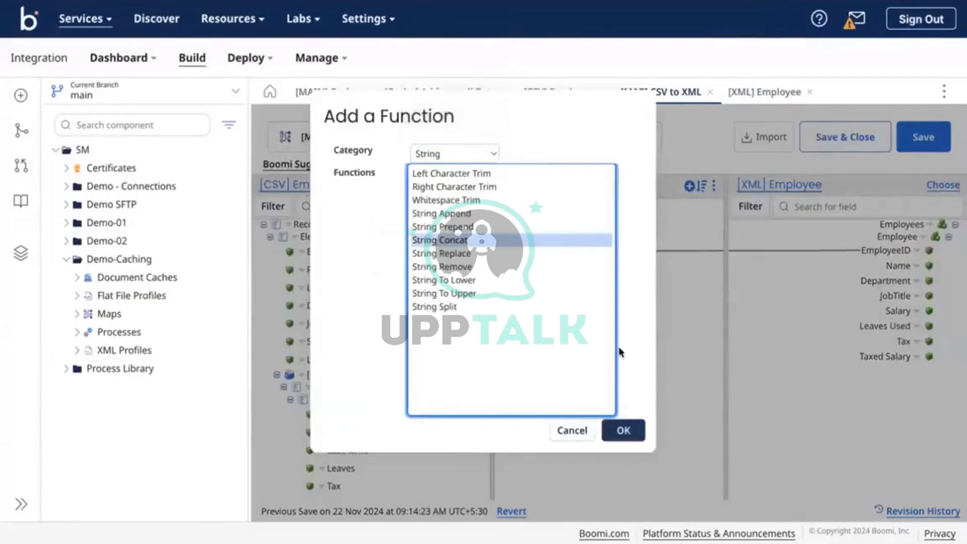
left_click(622, 429)
left_click(487, 188)
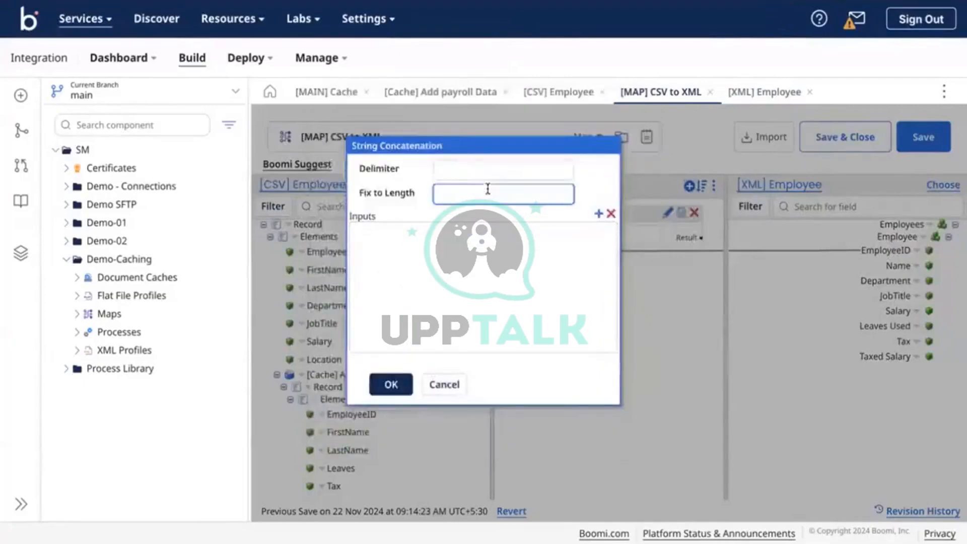
left_click(447, 169)
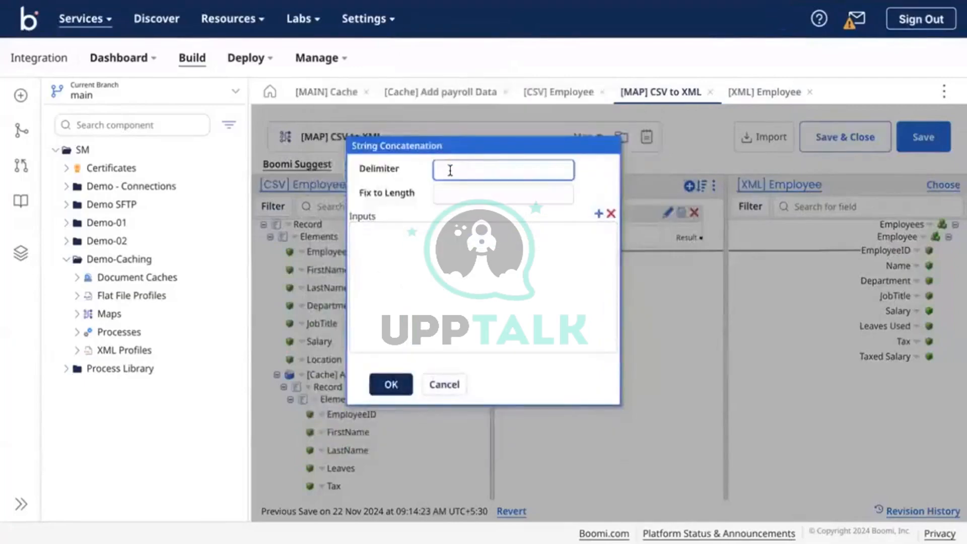
Give the String Concat inputs firstname and lastname, leaving defaults empty
left_click(598, 214)
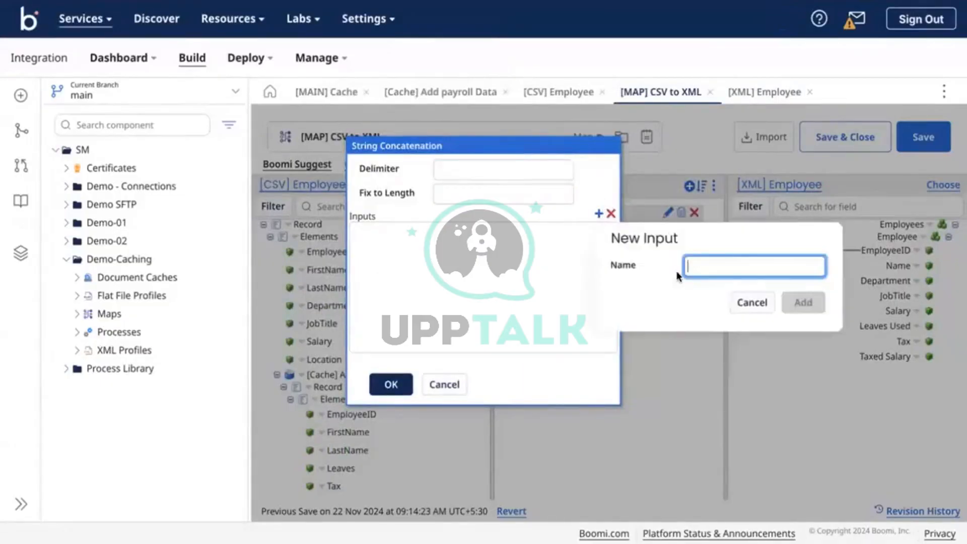
type("fir")
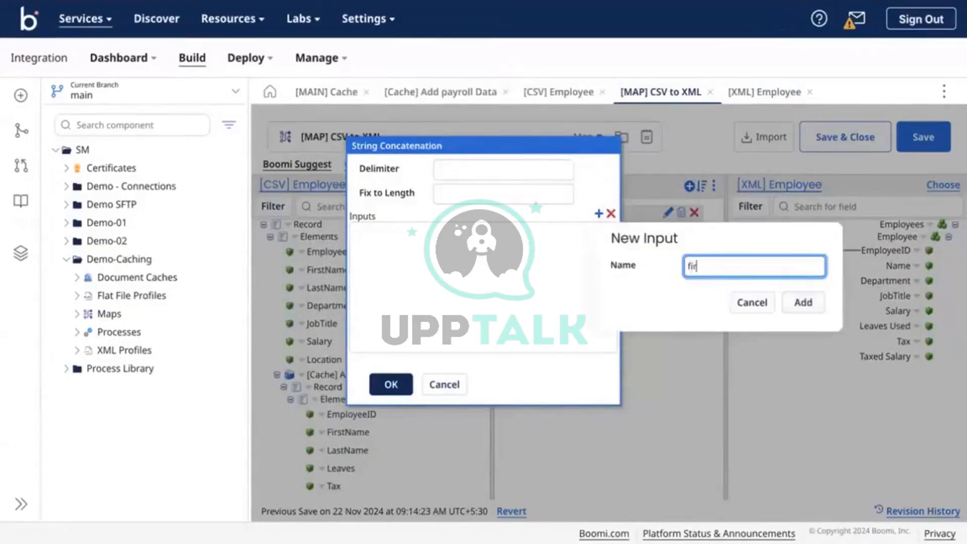
type("stname")
left_click(803, 302)
left_click(598, 213)
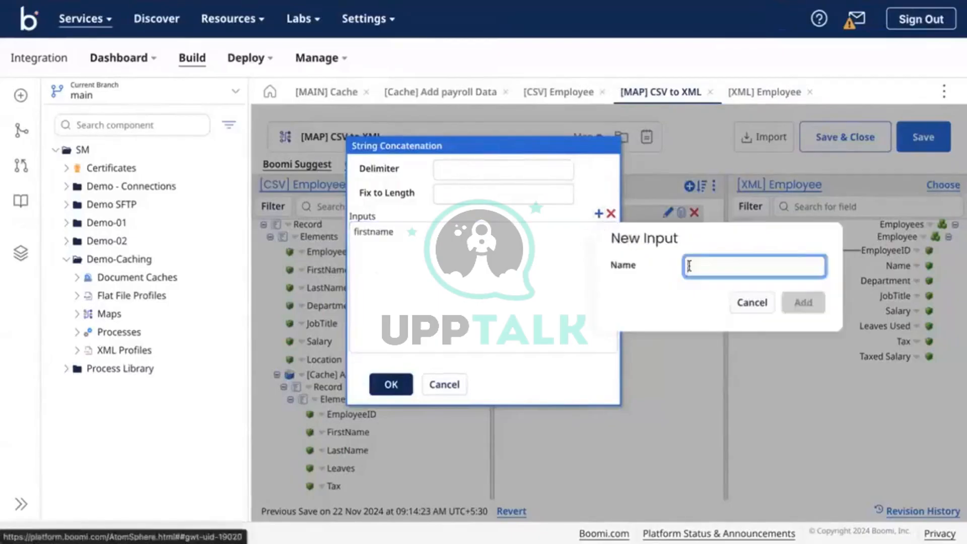
type("lastname")
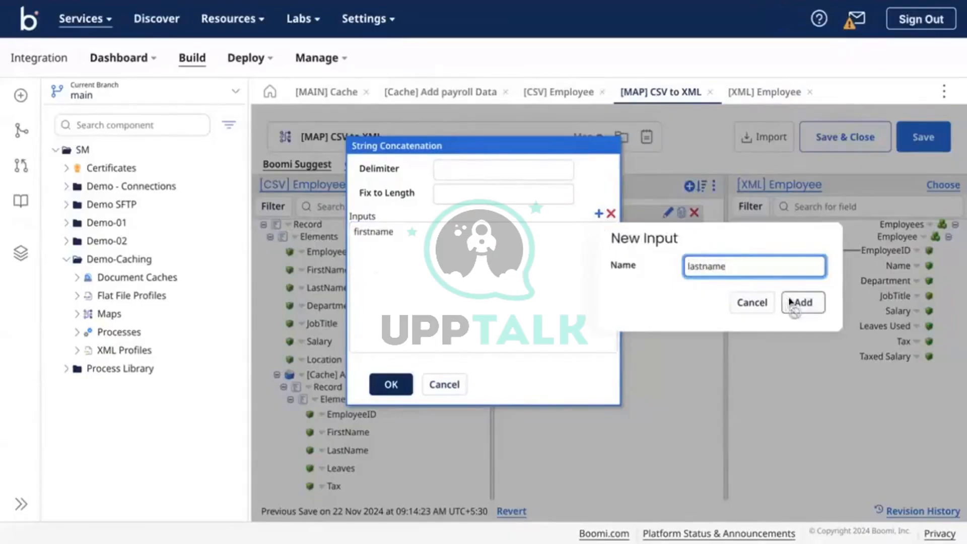
left_click(802, 302)
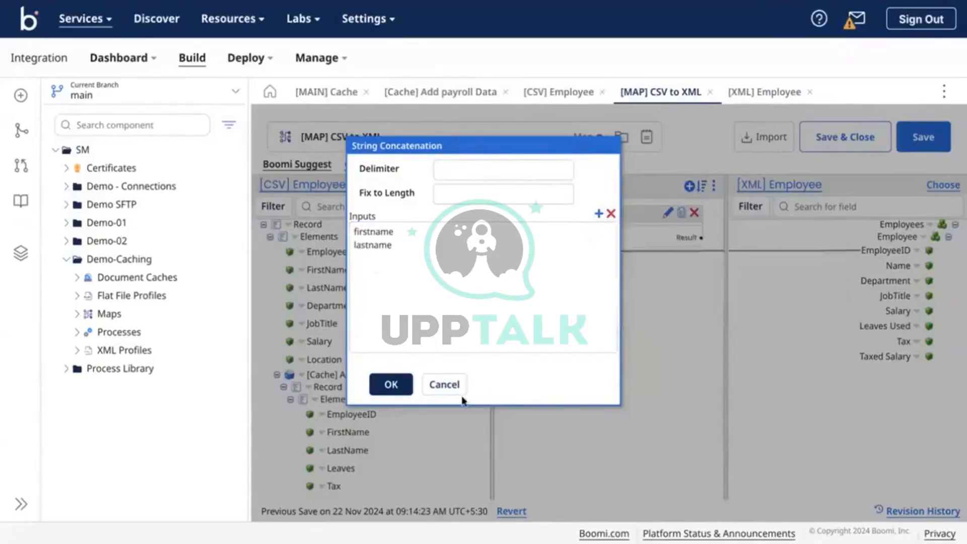
left_click(393, 387)
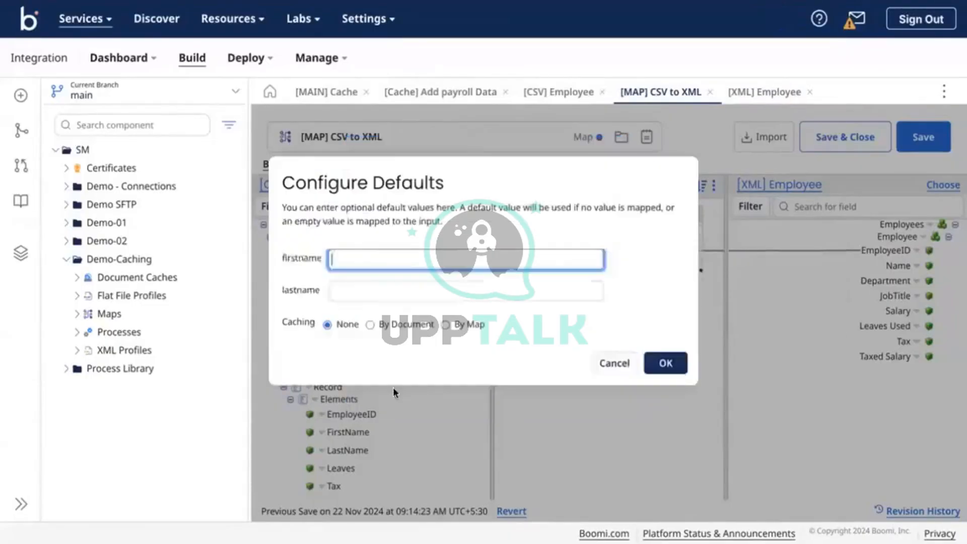
left_click(665, 362)
Wire FirstName and LastName into the Concat and its result into Name
left_click_drag(335, 272, 518, 232)
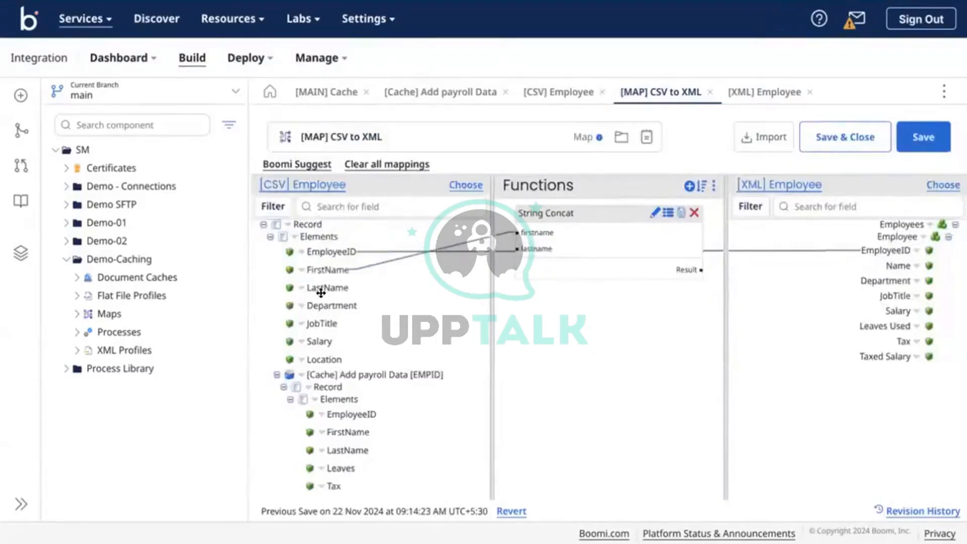
left_click_drag(322, 288, 519, 249)
left_click_drag(675, 267, 893, 267)
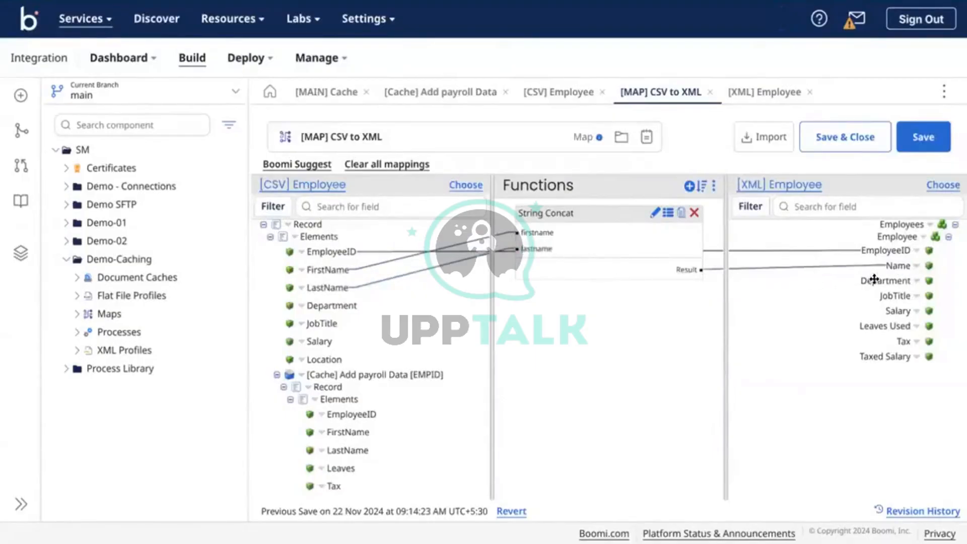
Route Department through a String To Upper function into the XML Department
left_click(689, 186)
left_click(464, 153)
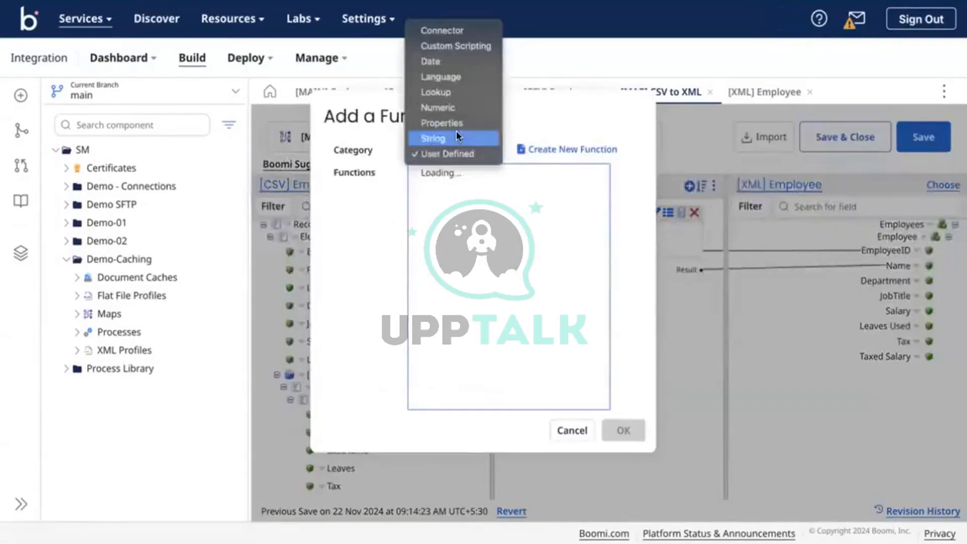
left_click(455, 137)
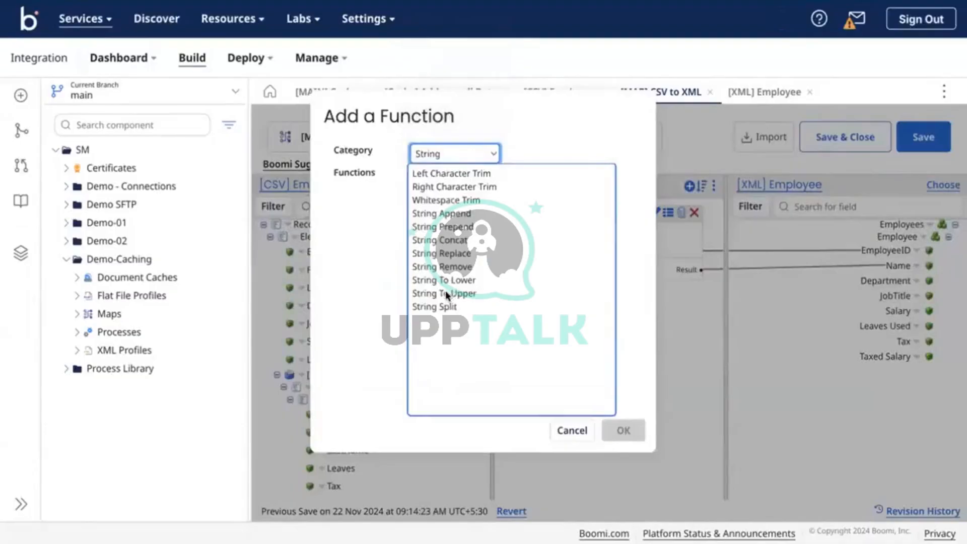
left_click(446, 293)
left_click(622, 429)
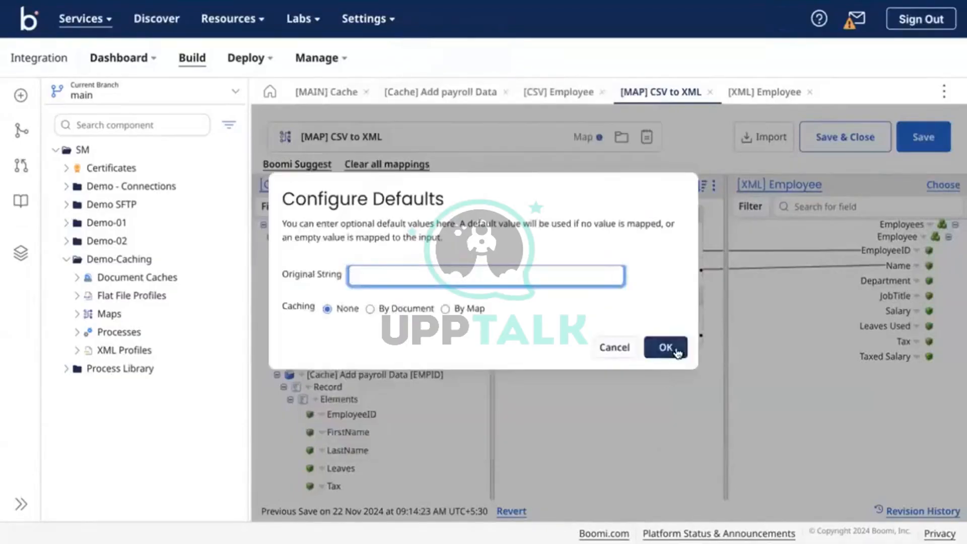
left_click(676, 351)
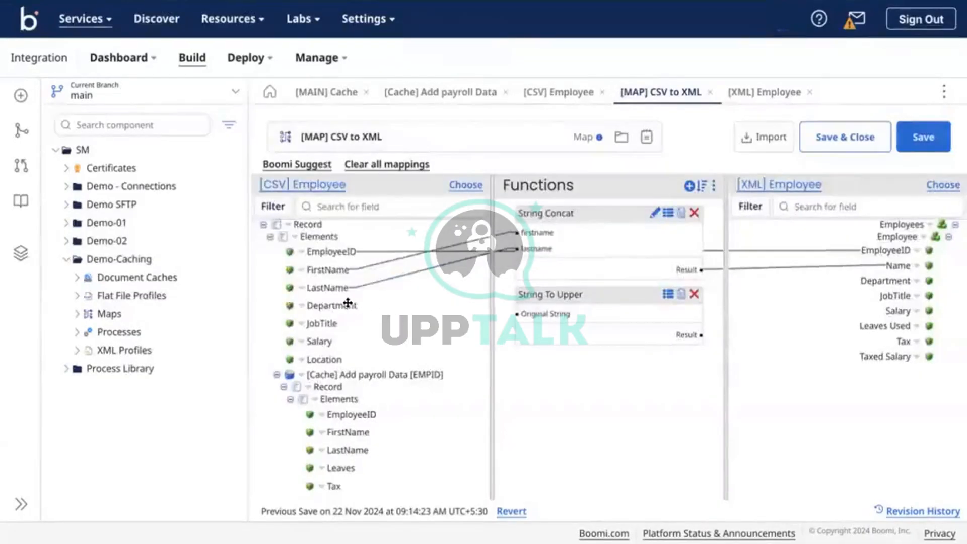
left_click_drag(347, 303, 529, 314)
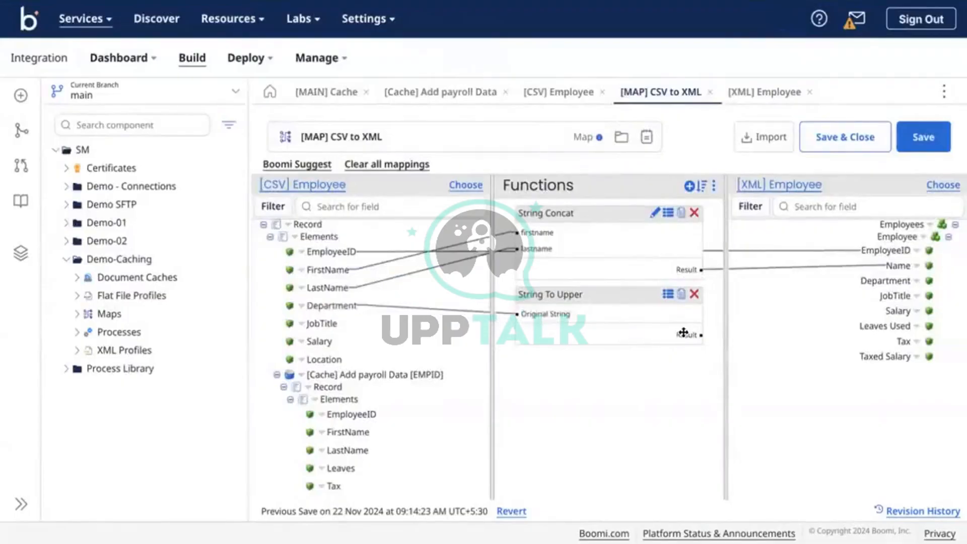
left_click_drag(683, 333, 879, 280)
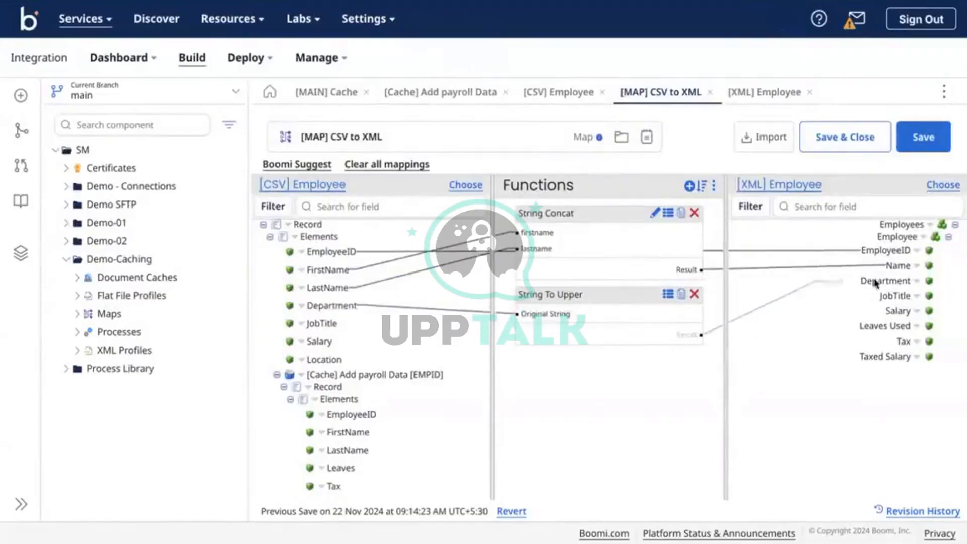
Route JobTitle through a Right Character Trim with length 6 into the XML JobTitle
left_click(687, 187)
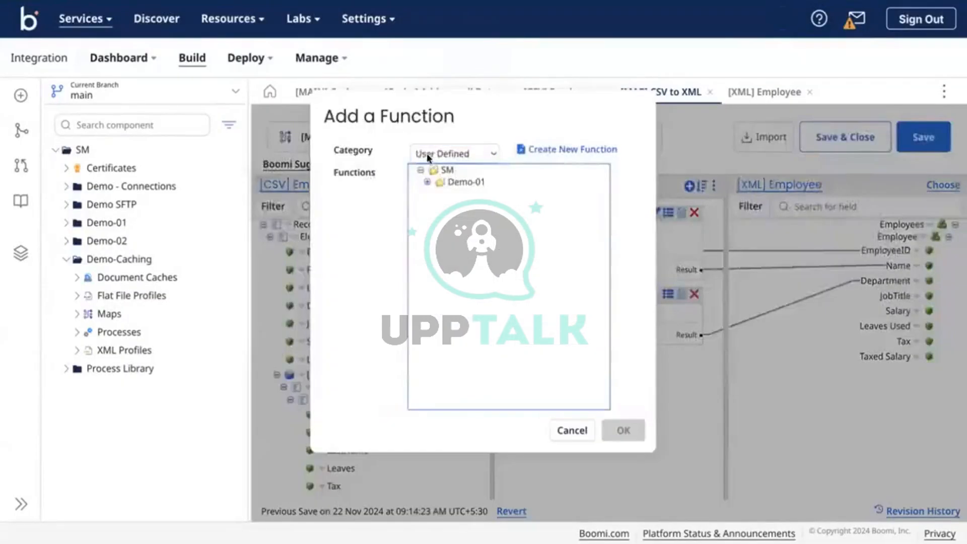
left_click(427, 153)
left_click(428, 151)
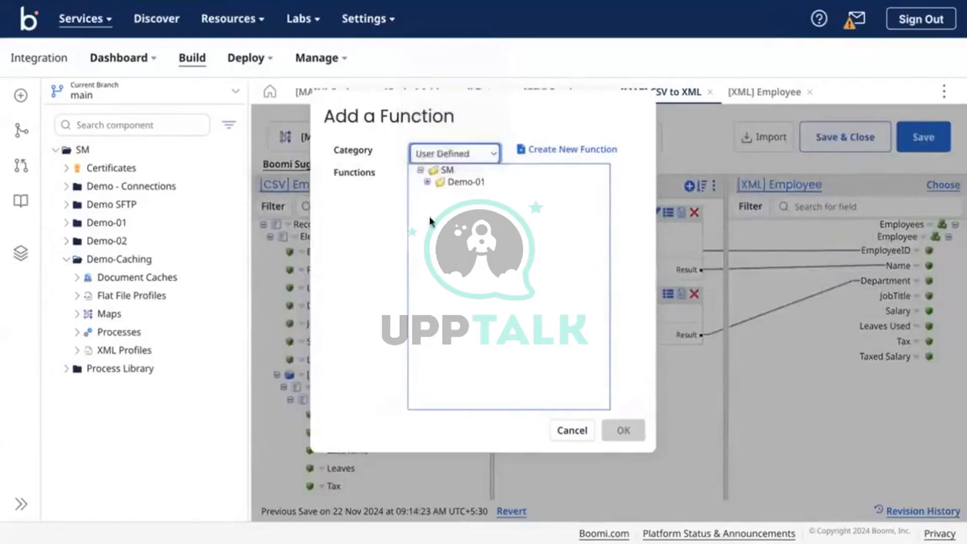
left_click(453, 203)
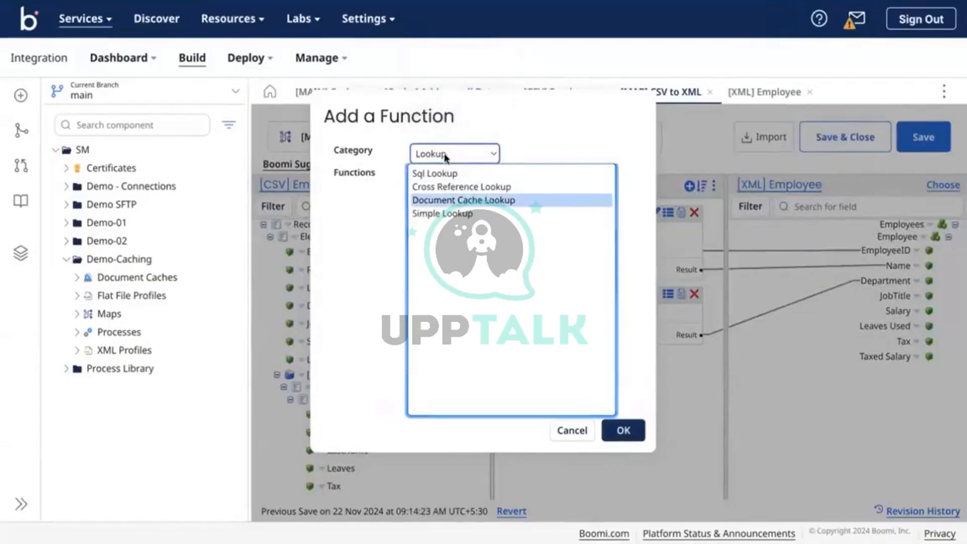
left_click(449, 155)
left_click(434, 198)
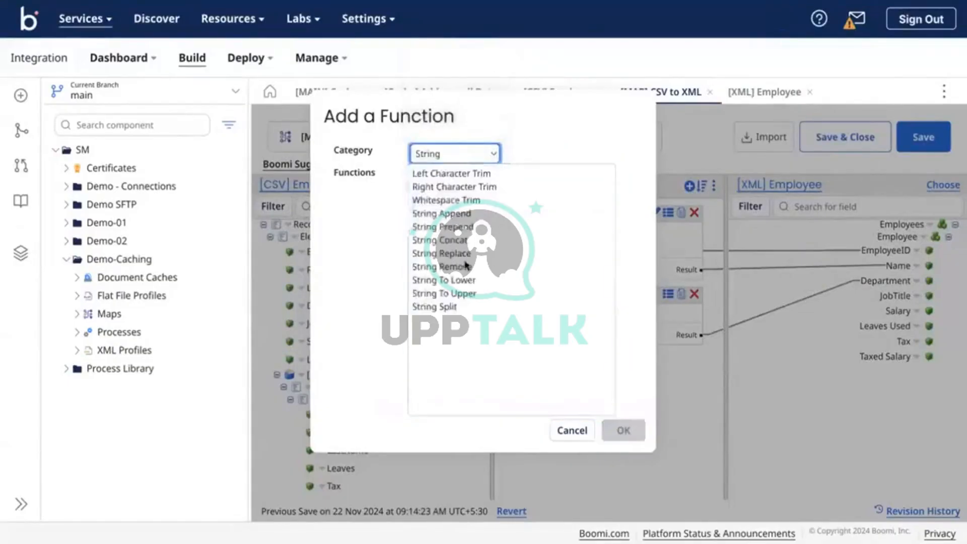
left_click(443, 182)
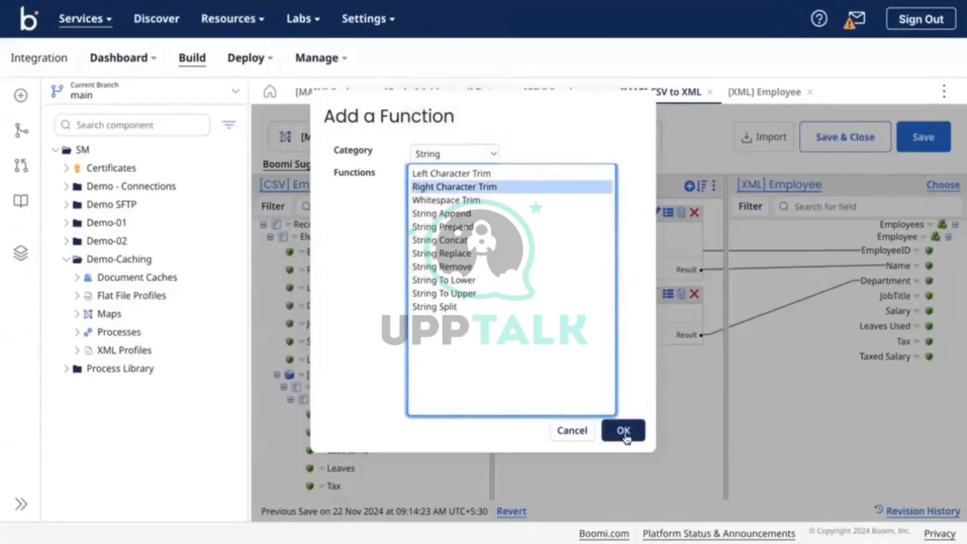
left_click(625, 433)
left_click(422, 289)
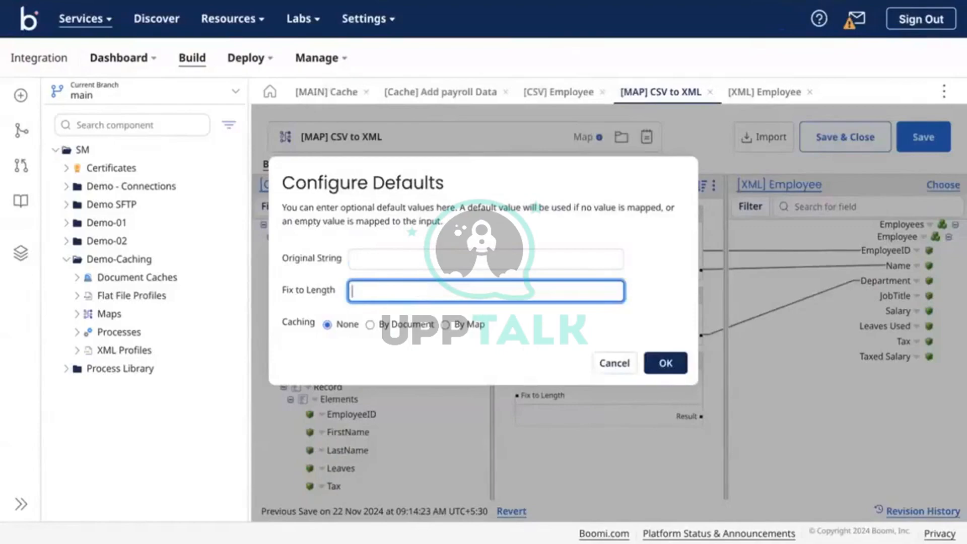
left_click(665, 363)
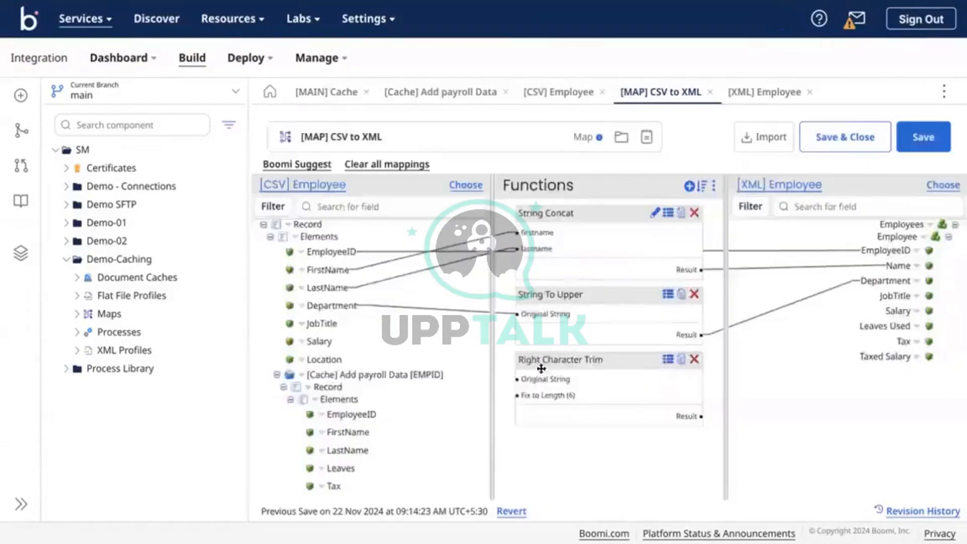
left_click_drag(317, 321, 559, 384)
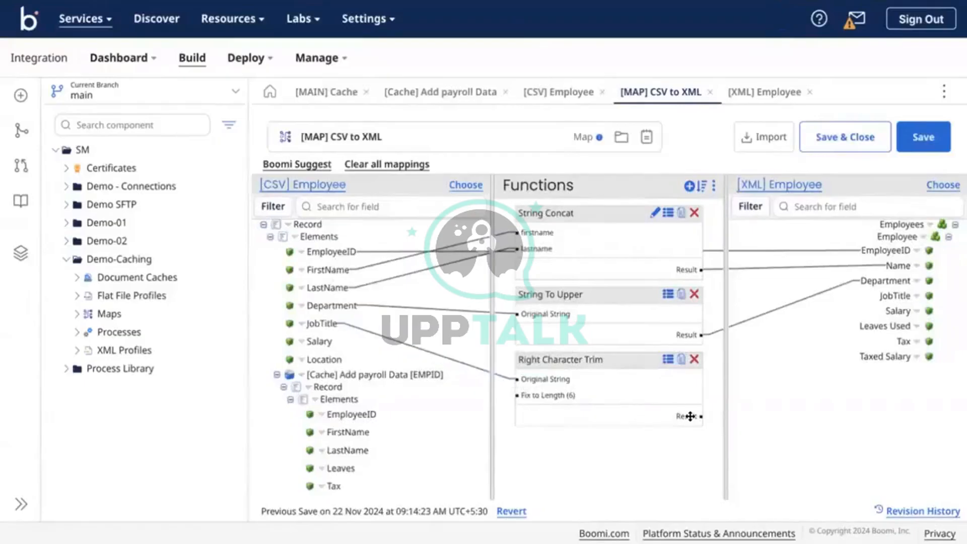
left_click_drag(689, 416, 885, 296)
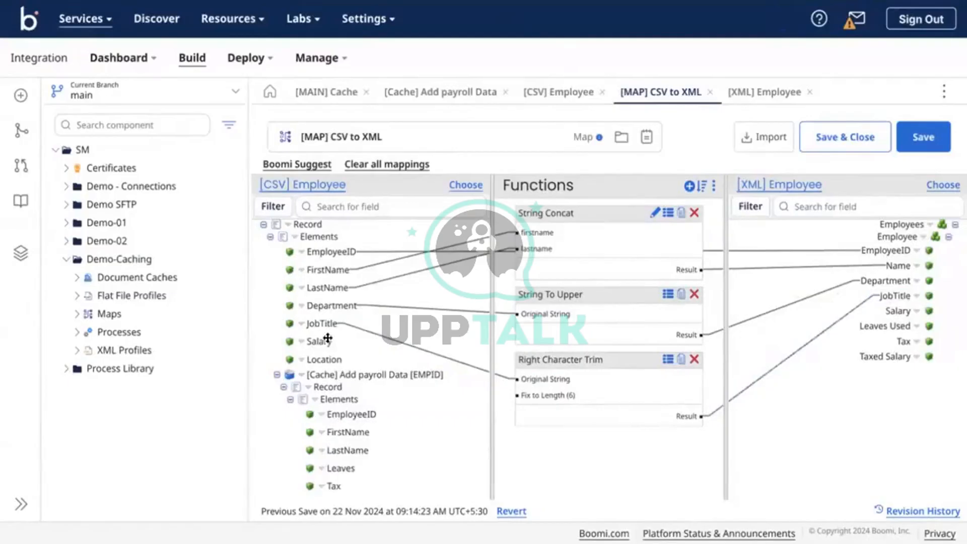
Map Salary to Salary, Leaves to Leaves Used, and Tax to Tax directly
left_click_drag(318, 337, 891, 311)
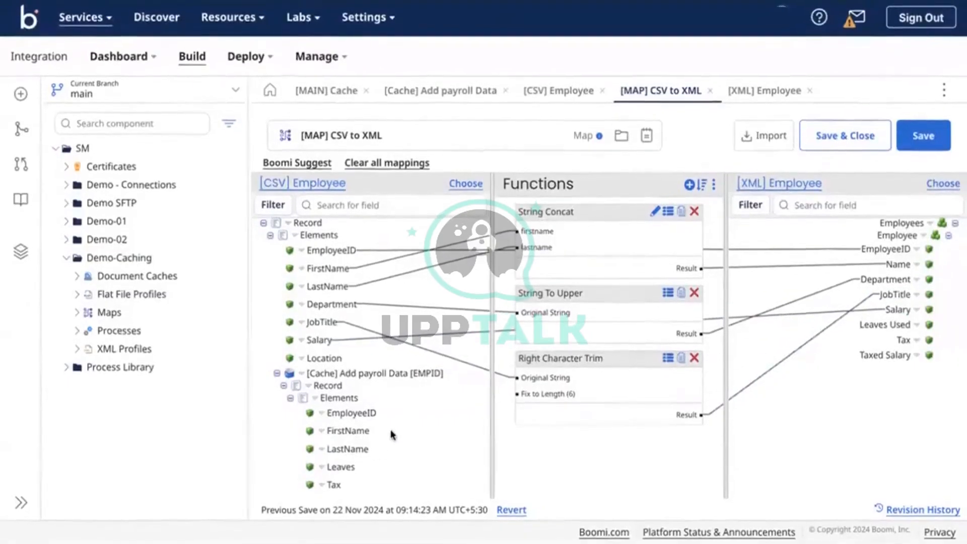
left_click_drag(347, 467, 886, 326)
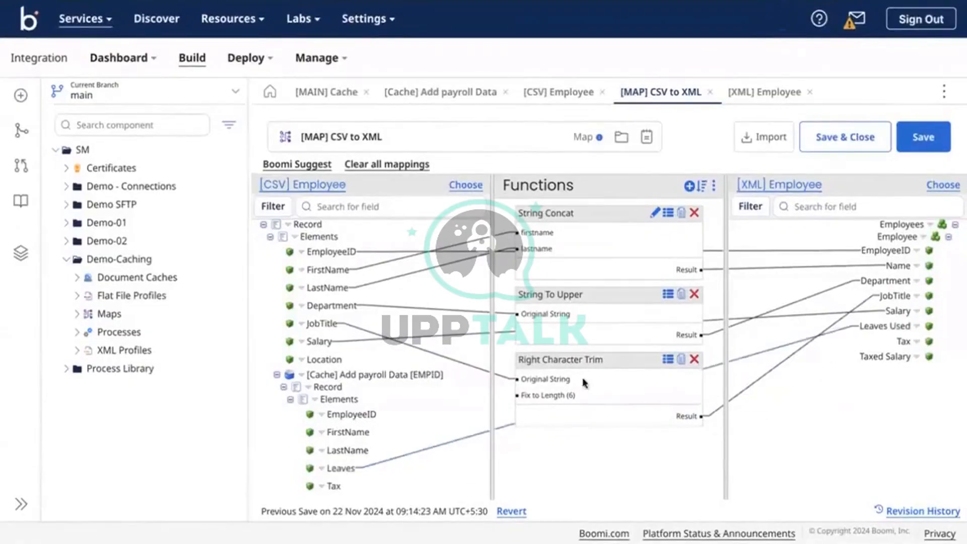
left_click_drag(335, 487, 901, 341)
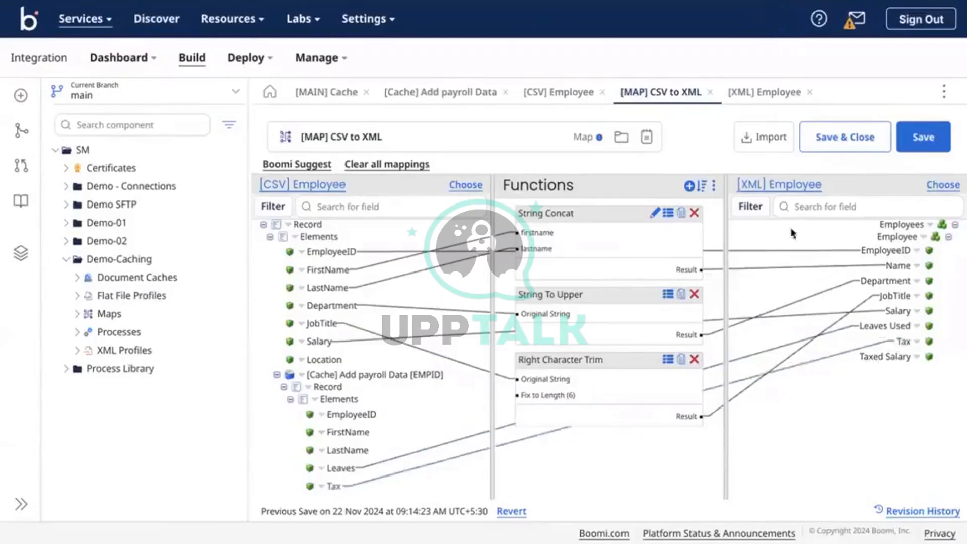
Add a Numeric Math Subtract function without default values
left_click(688, 186)
left_click(483, 152)
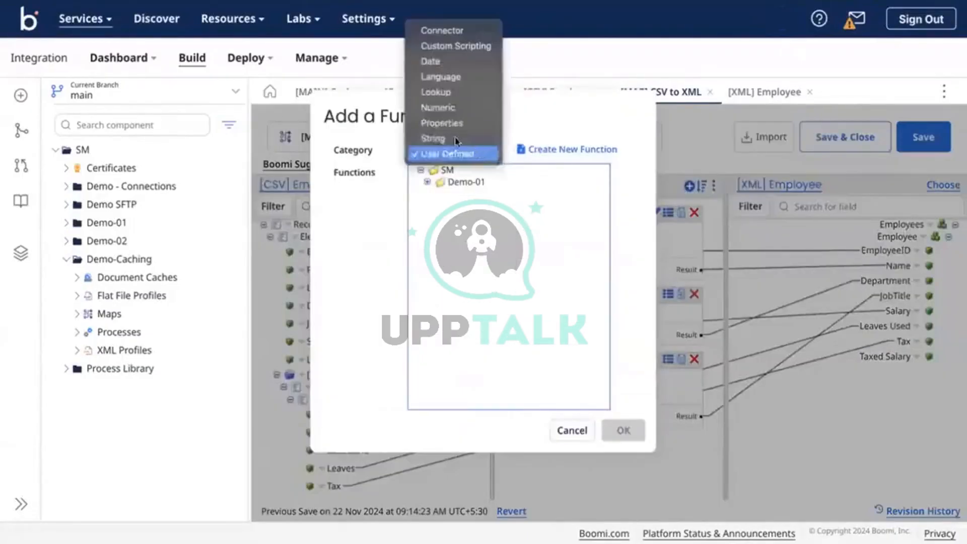
left_click(443, 107)
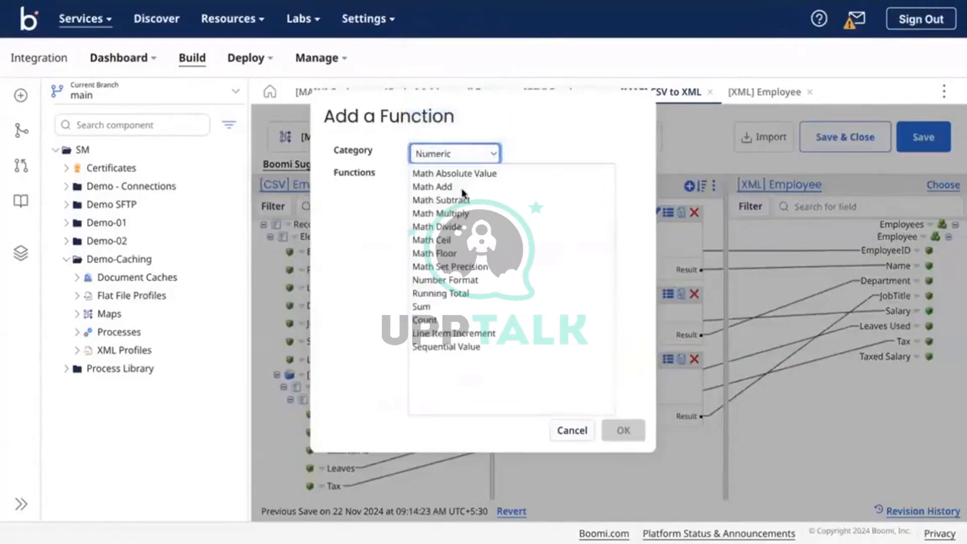
left_click(465, 200)
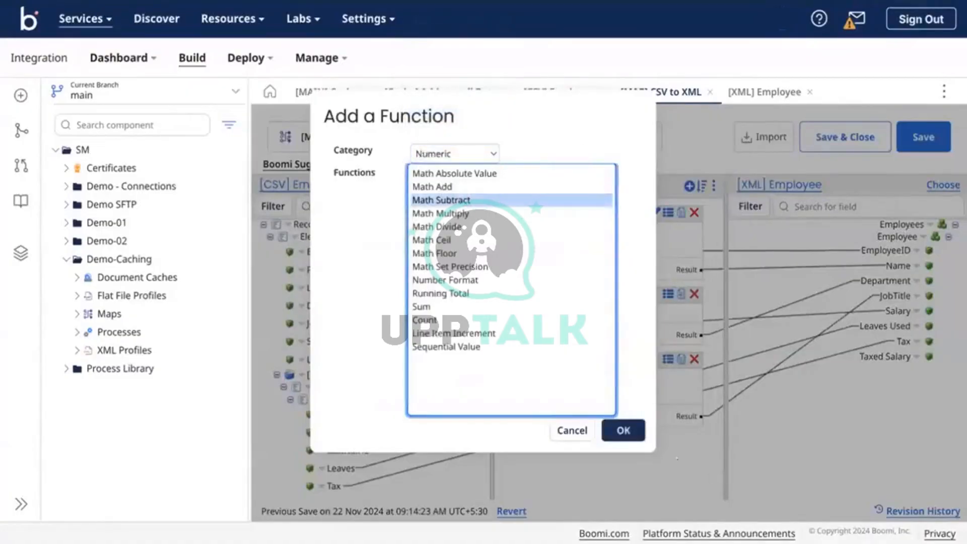
left_click(623, 430)
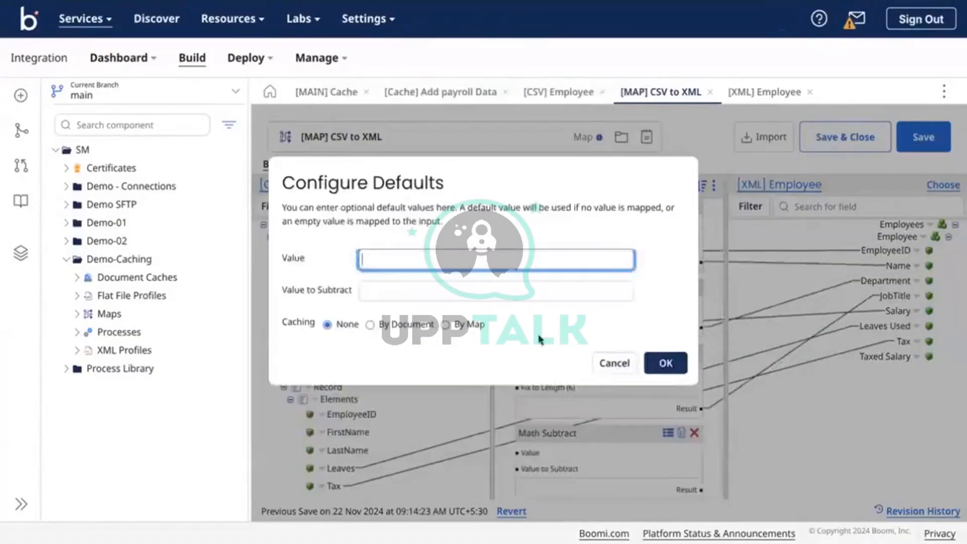
left_click(496, 291)
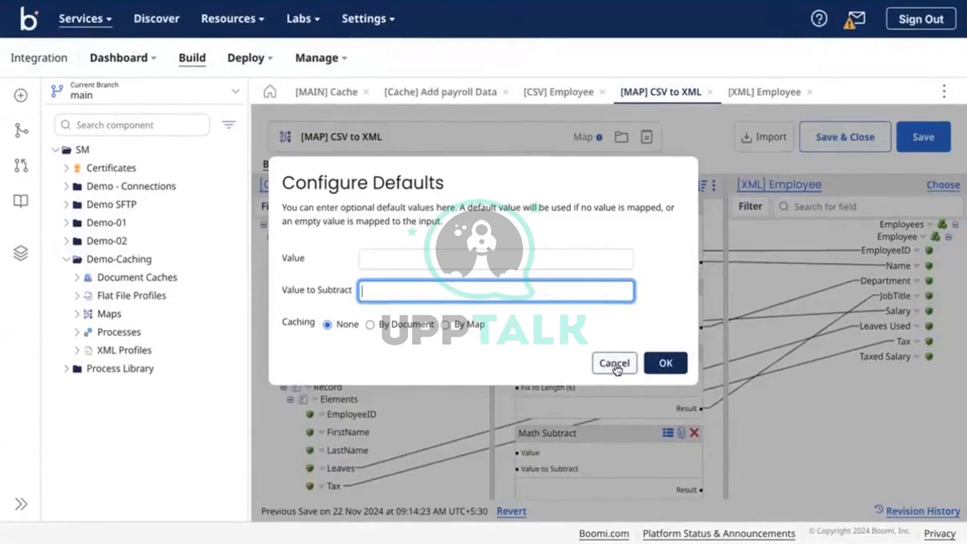
left_click(660, 364)
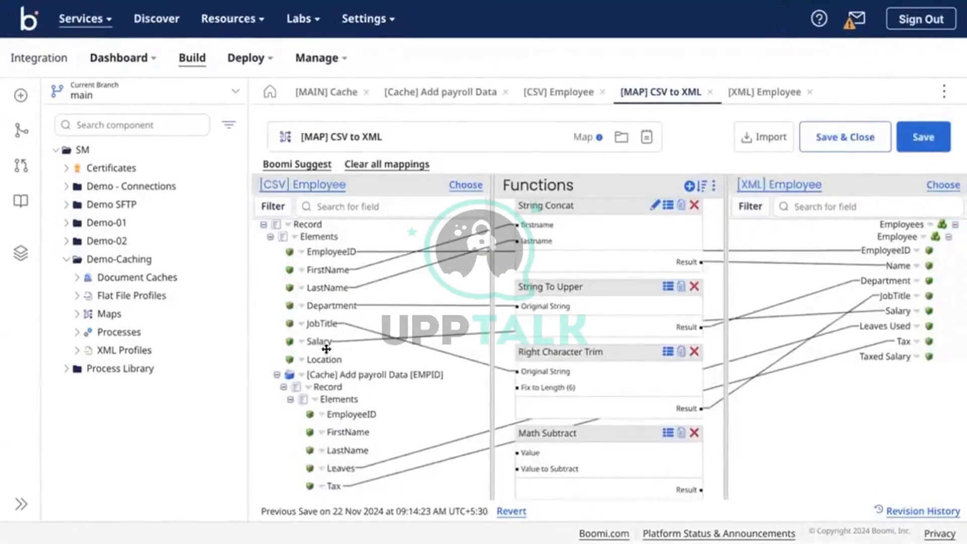
Wire Salary minus Tax into Taxed Salary and save the map
left_click_drag(322, 341, 526, 452)
left_click_drag(334, 482, 549, 466)
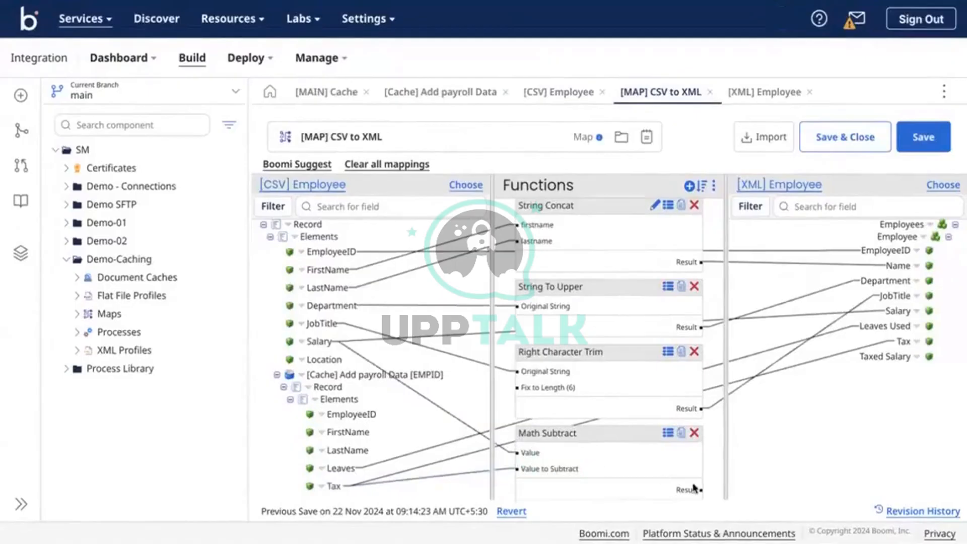
left_click_drag(694, 489, 885, 356)
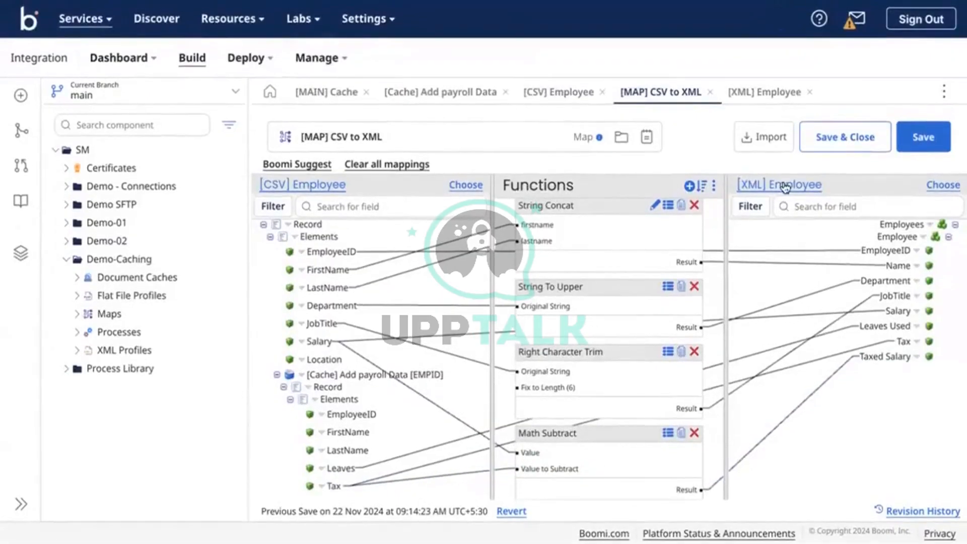
left_click(921, 138)
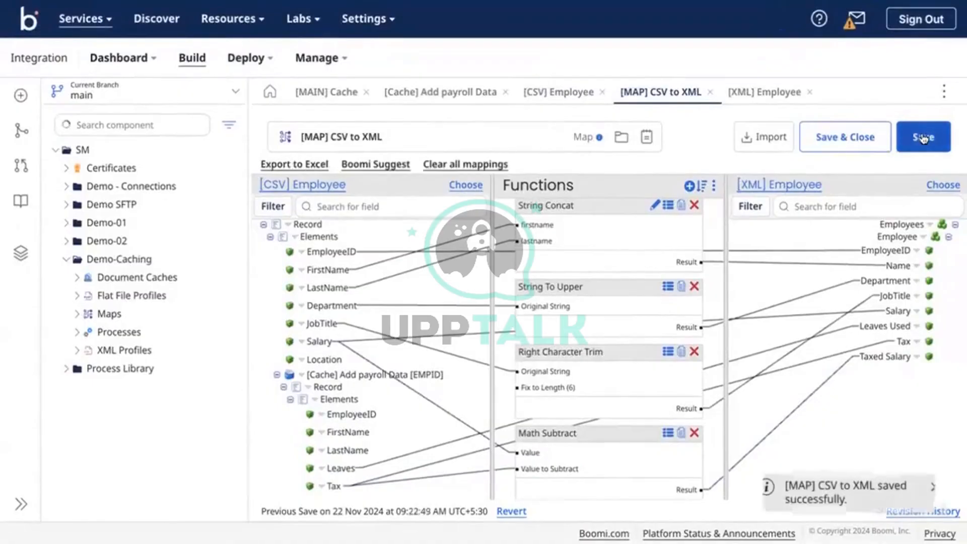
Route branch 2 of [MAIN] Cache through the CSV to XML map and save the process
left_click(456, 91)
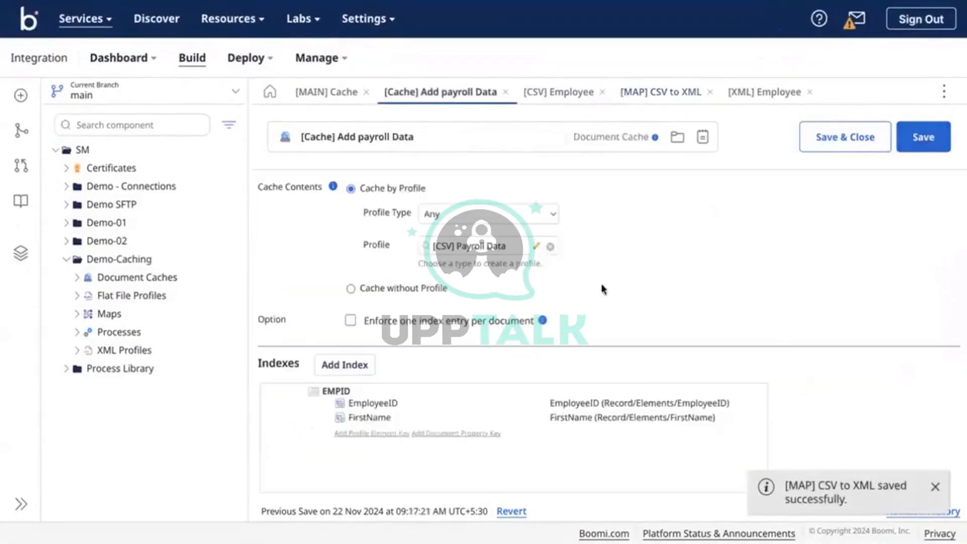
left_click(323, 92)
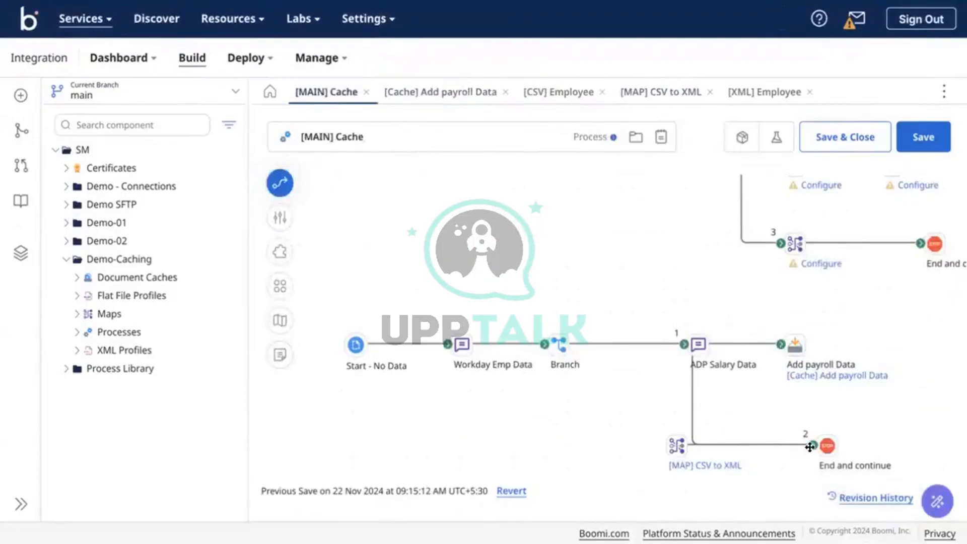
left_click_drag(811, 446, 676, 446)
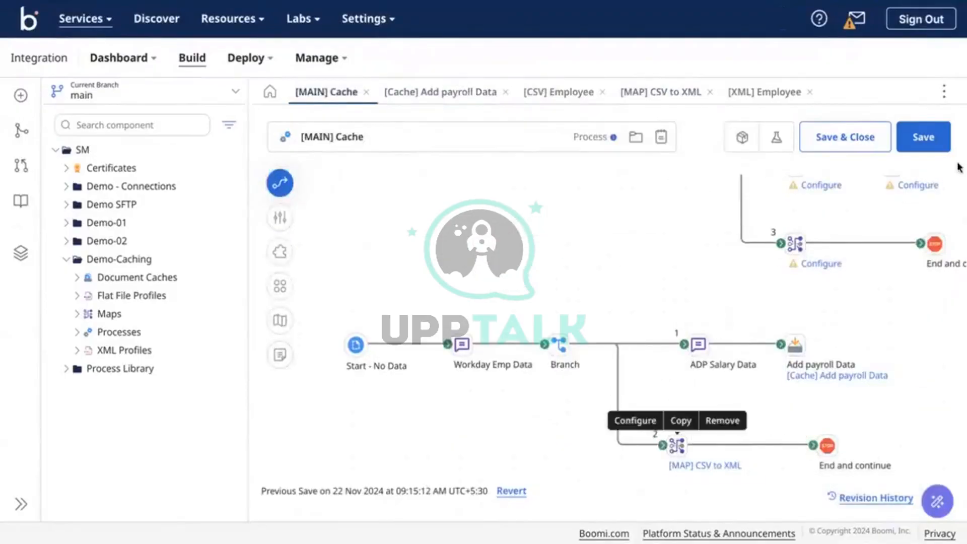
left_click(928, 145)
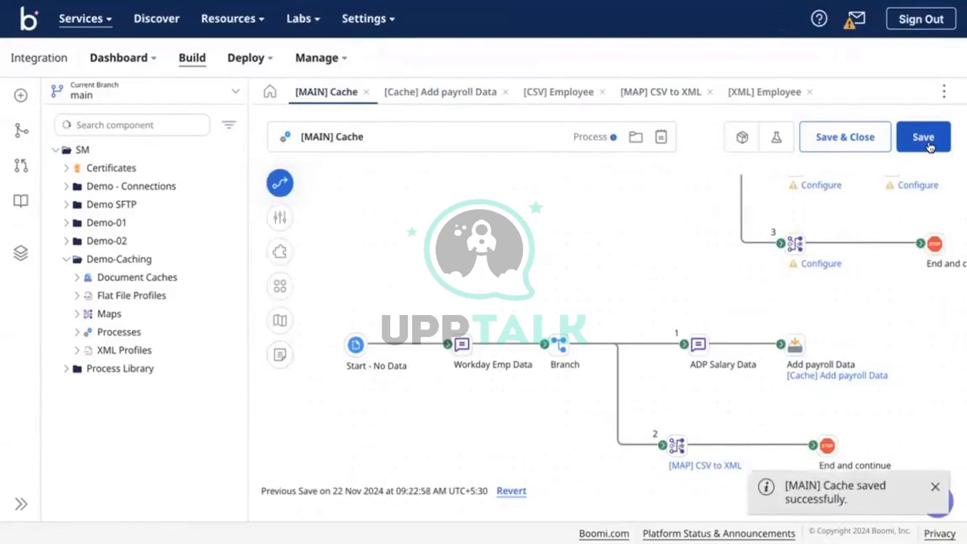
Start a test run of the [MAIN] Cache process
left_click(773, 142)
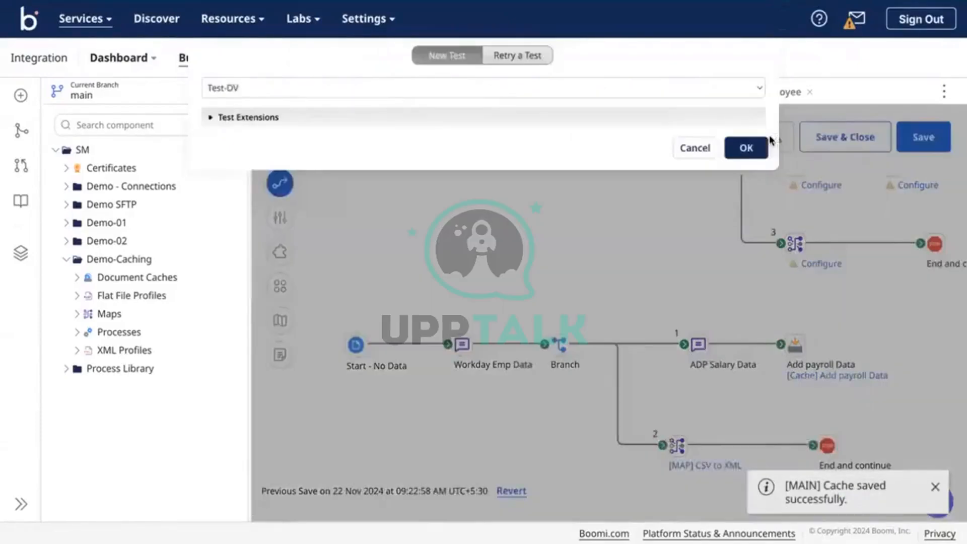
left_click(697, 149)
left_click(22, 257)
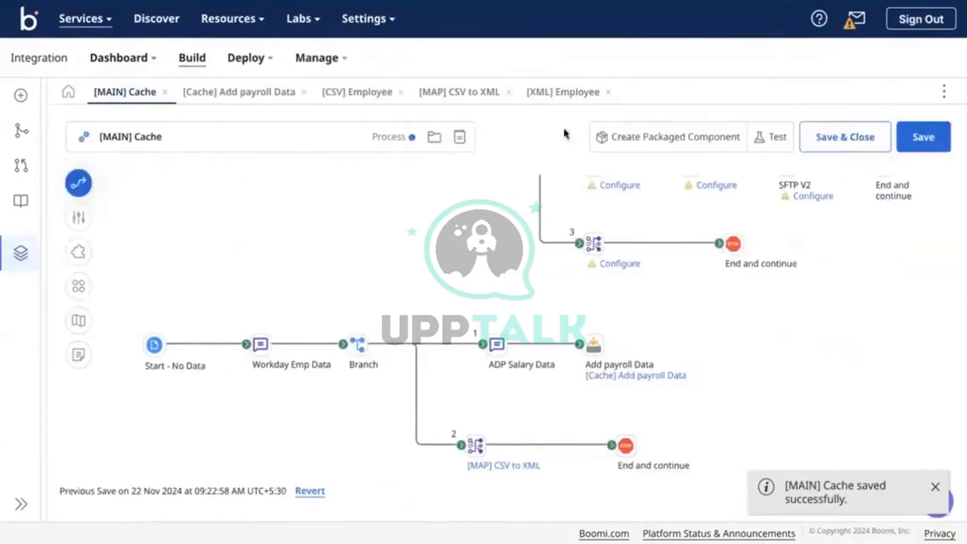
left_click(770, 137)
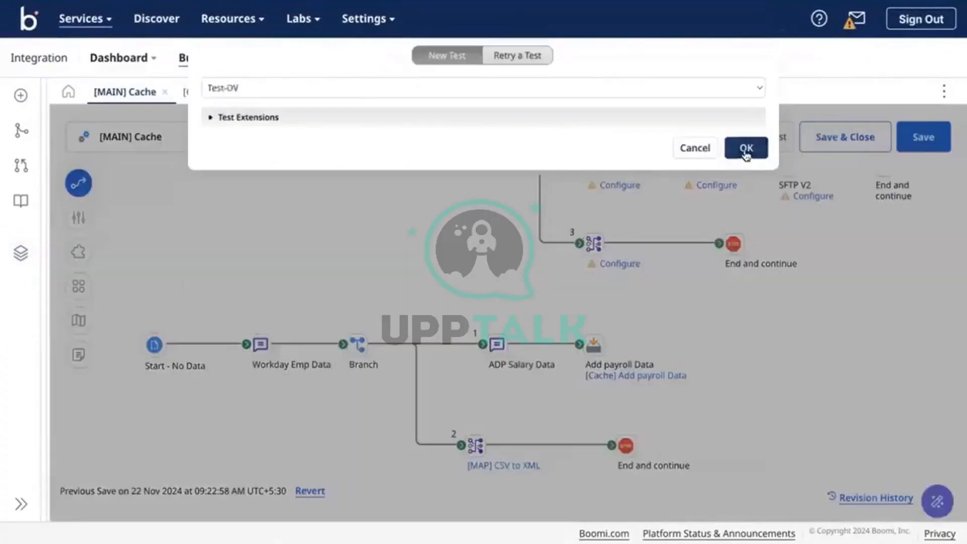
left_click(744, 146)
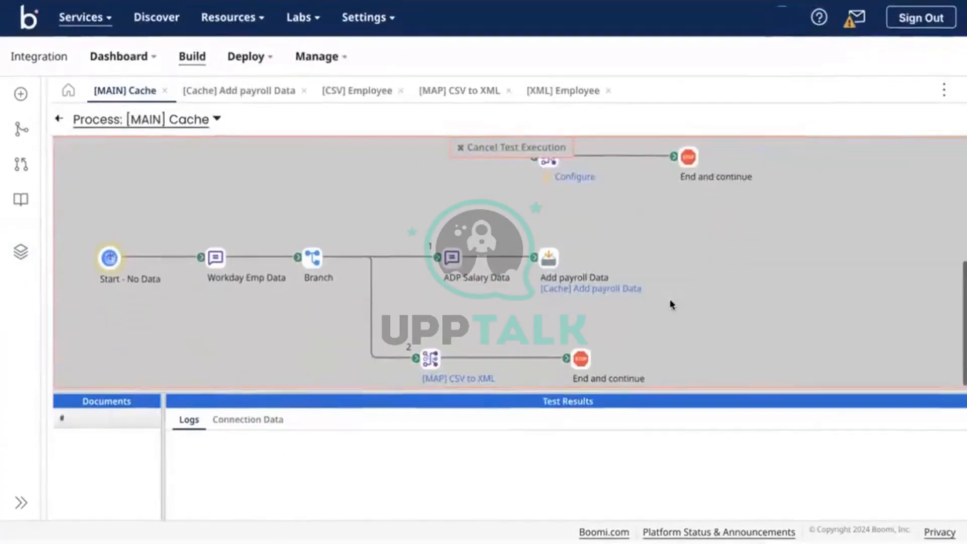
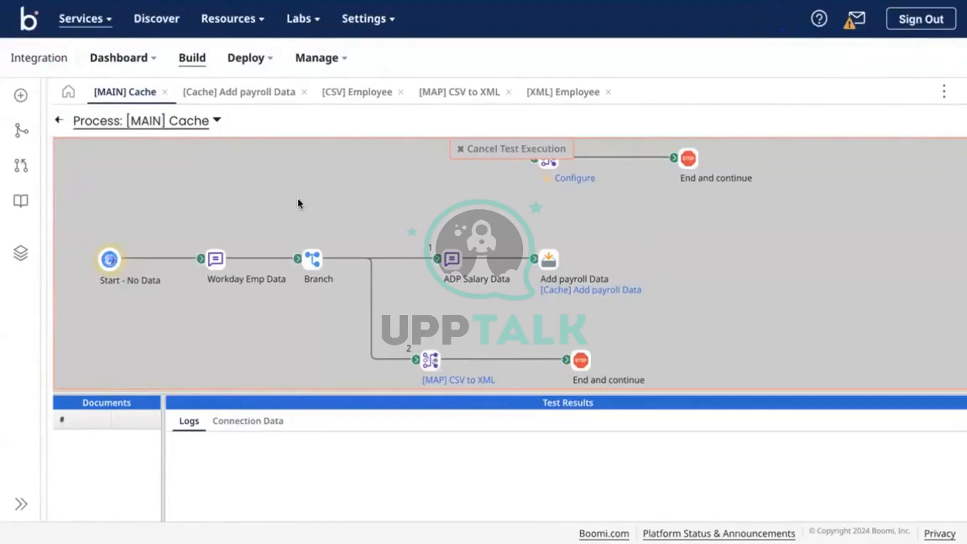
Save the process and attempt a test run, dismissing the missing-atom error
left_click(59, 123)
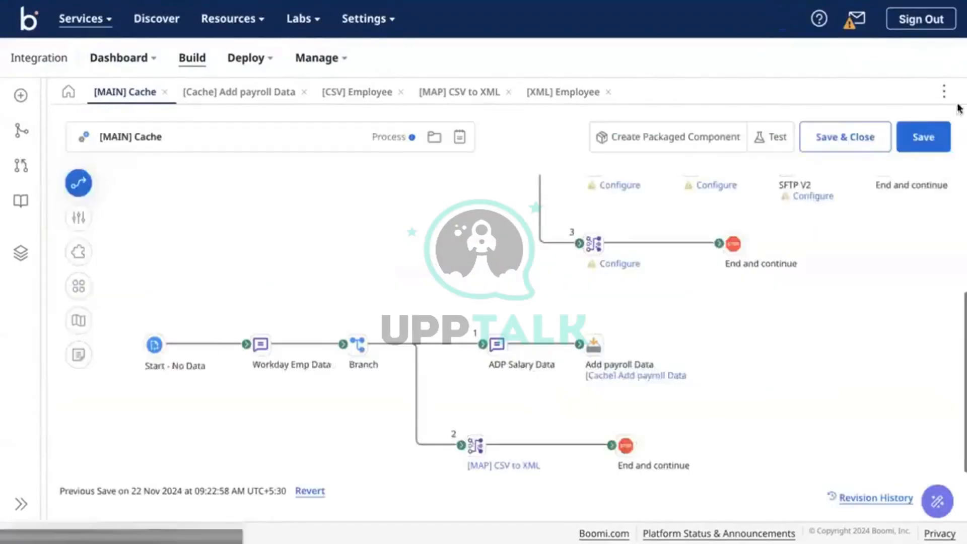
left_click(924, 139)
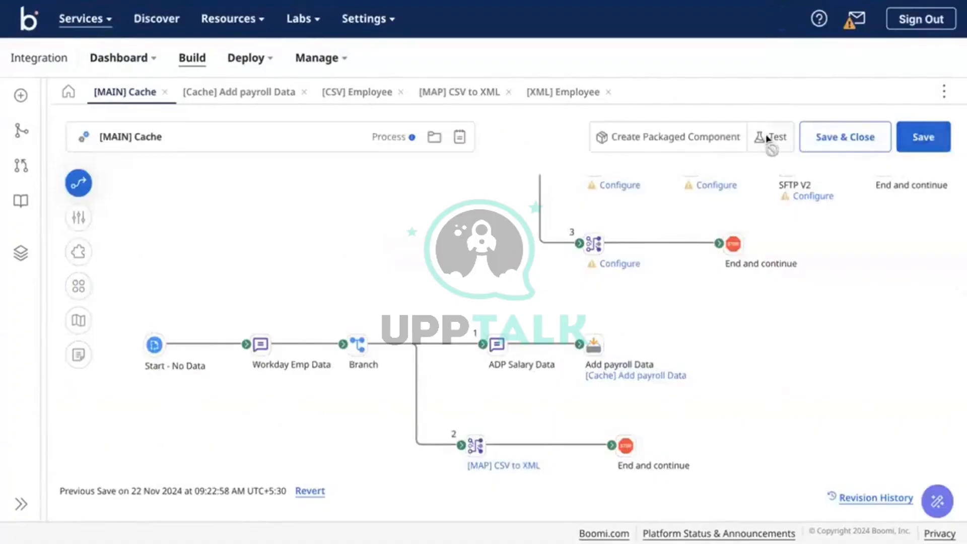
left_click(765, 149)
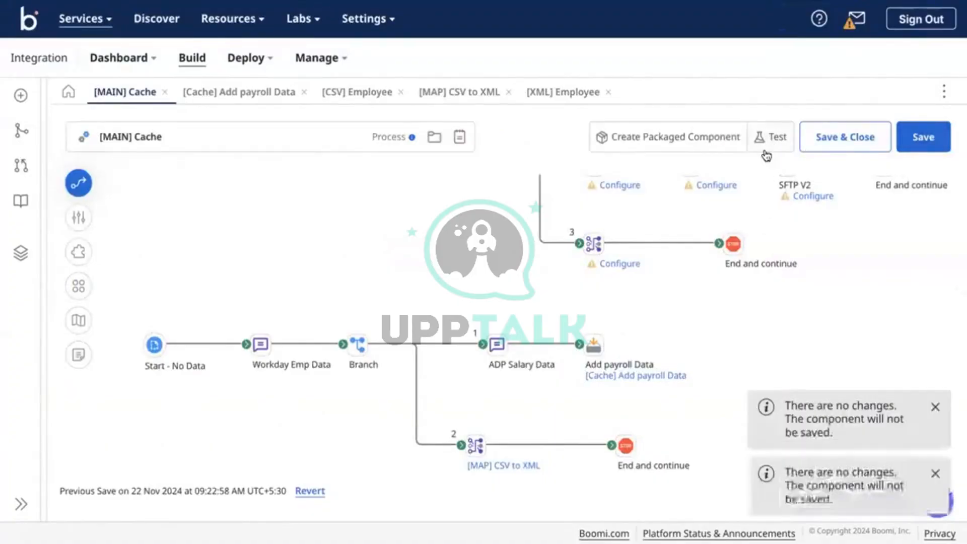
left_click(765, 150)
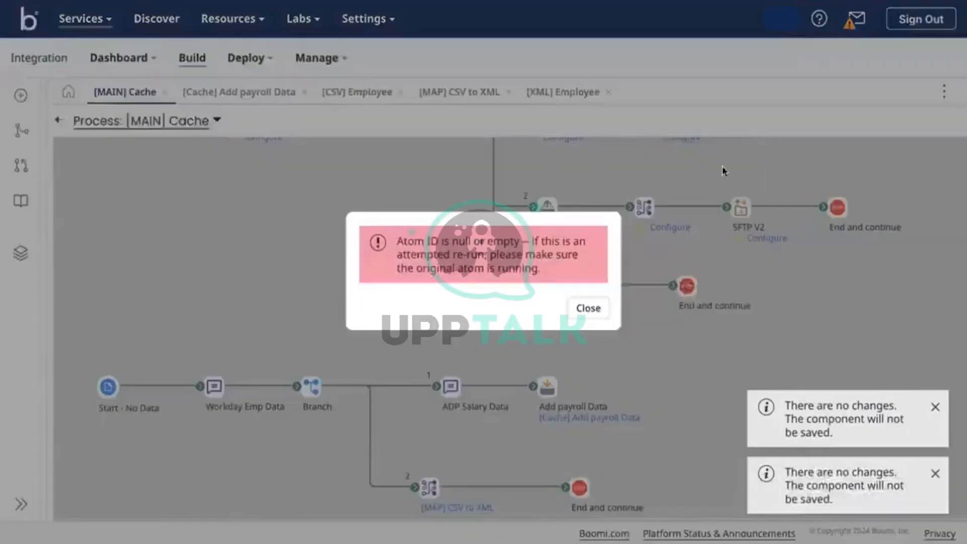
left_click(587, 308)
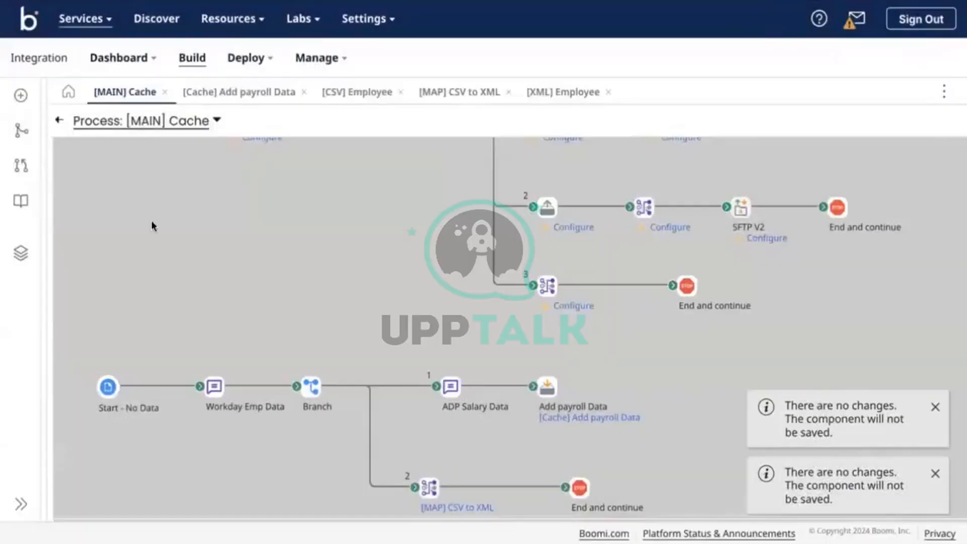
Rerun the test on the Test-DV atom and select the lower End and continue step
left_click(58, 121)
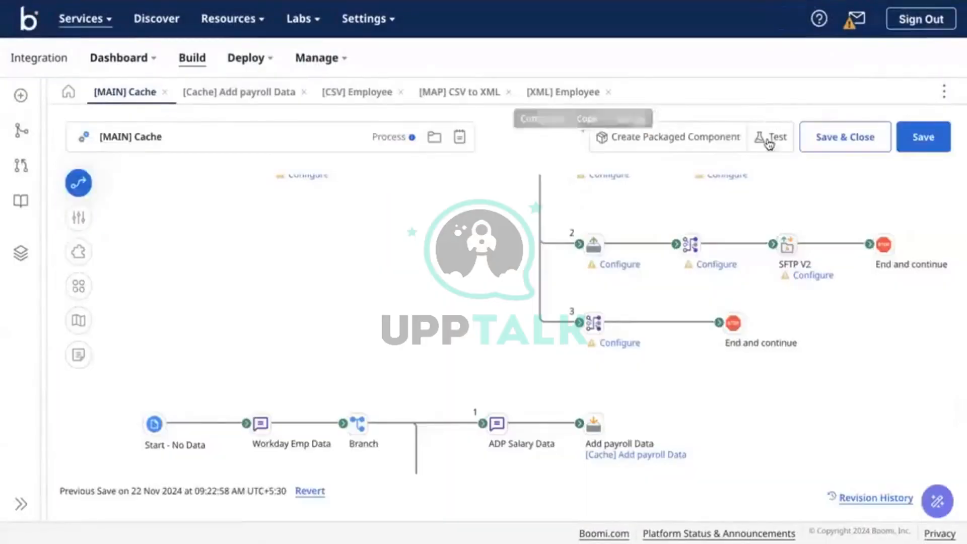
left_click(750, 135)
left_click(591, 95)
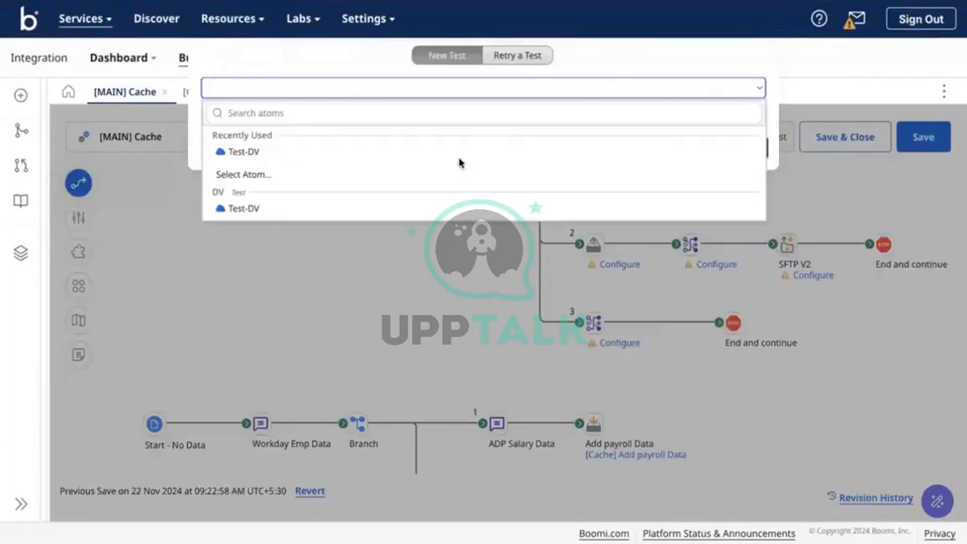
left_click(441, 152)
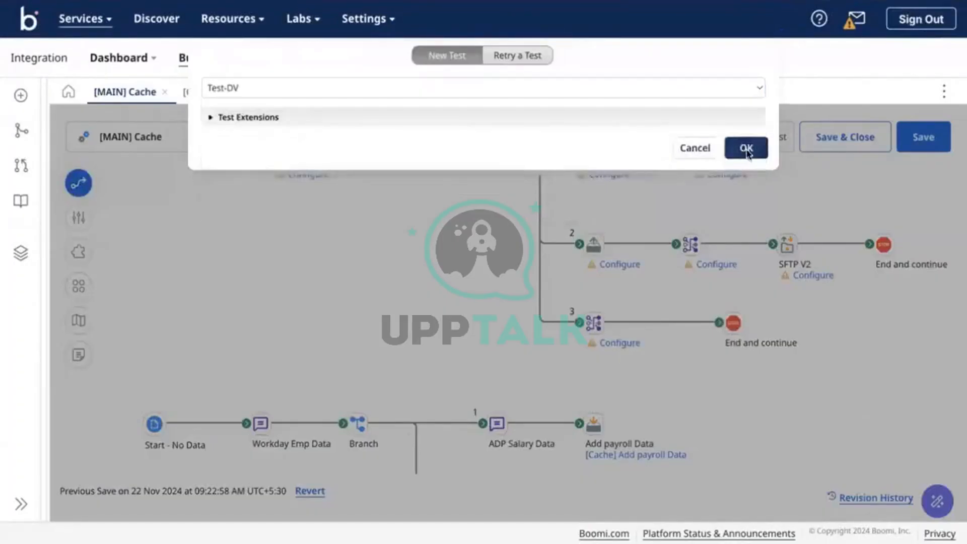
left_click(746, 147)
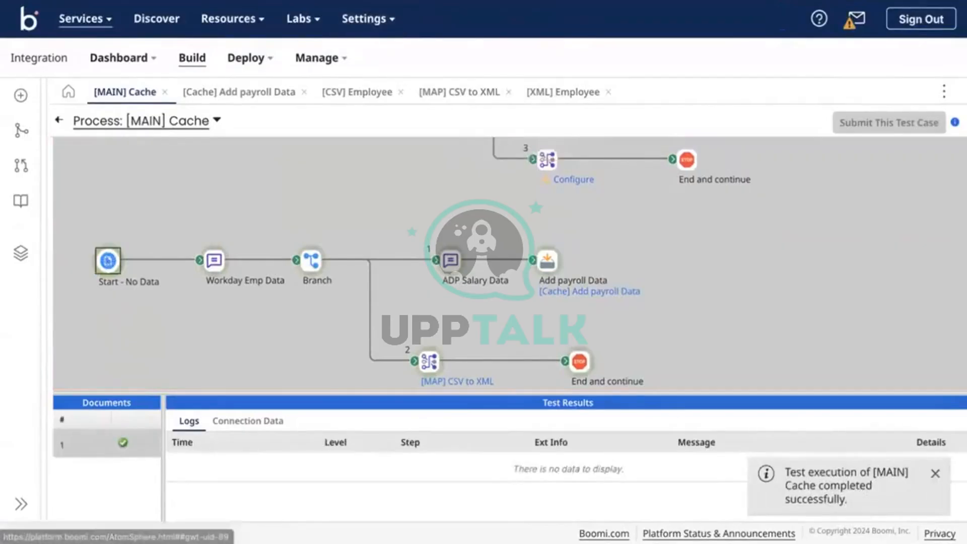
left_click(579, 361)
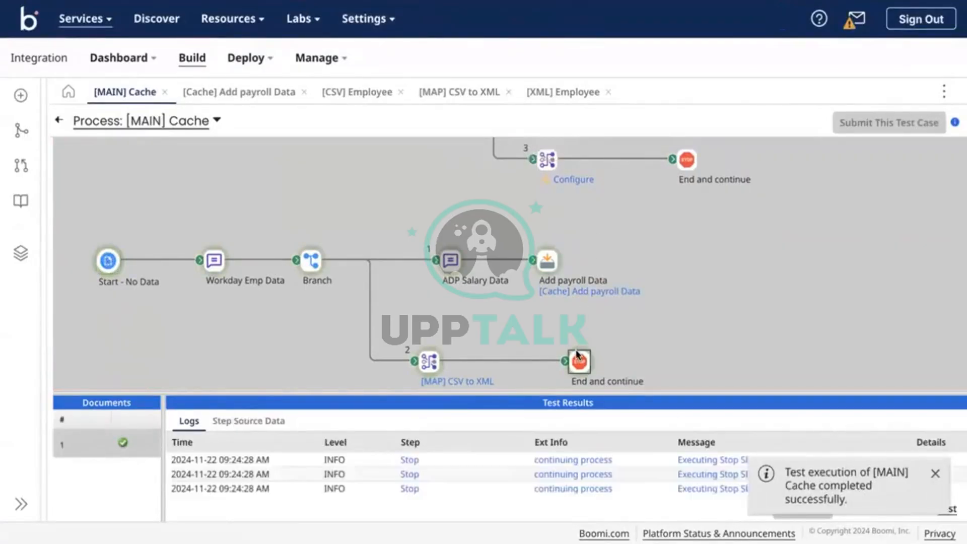
Open the first End step document and check EmployeeID 001, name, department ENGINEERING and job title
left_click(274, 421)
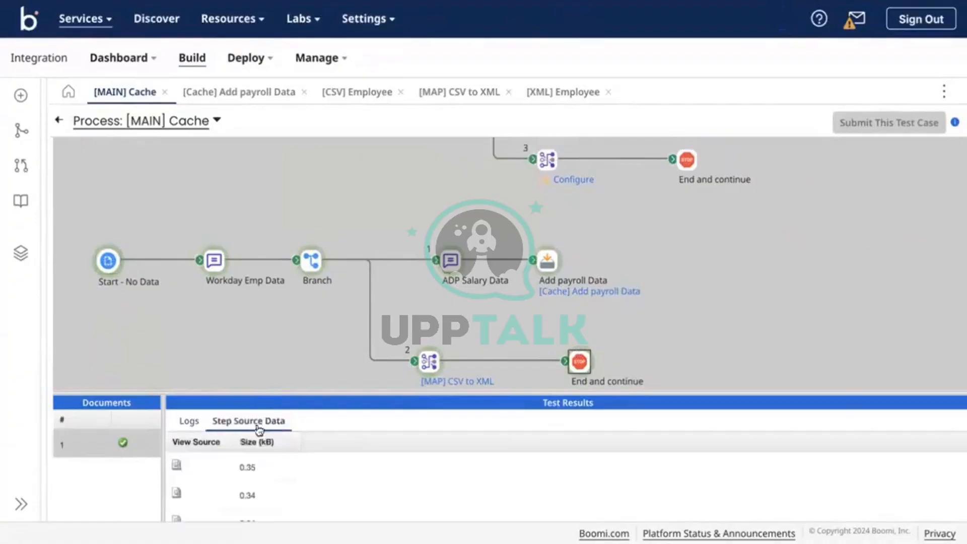
left_click(176, 464)
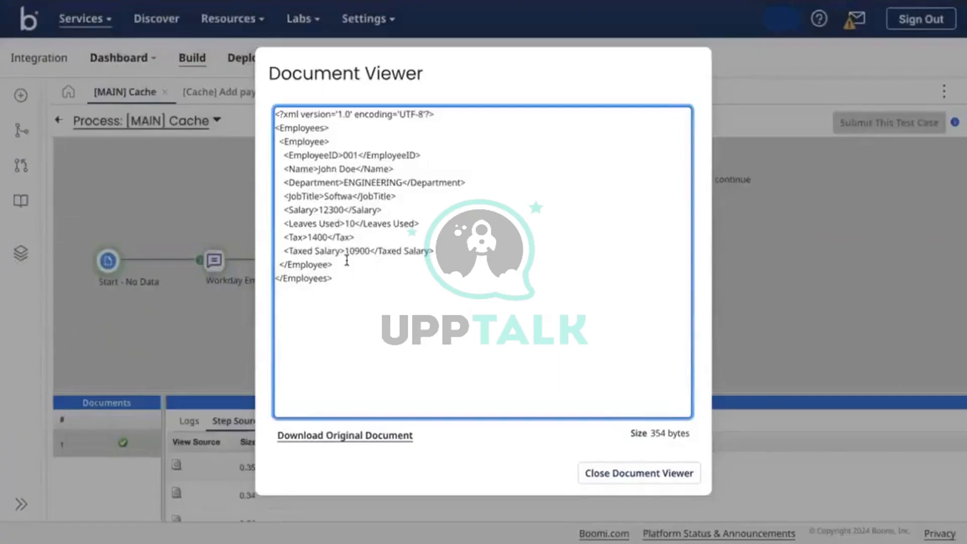
double_click(349, 156)
double_click(328, 169)
double_click(370, 182)
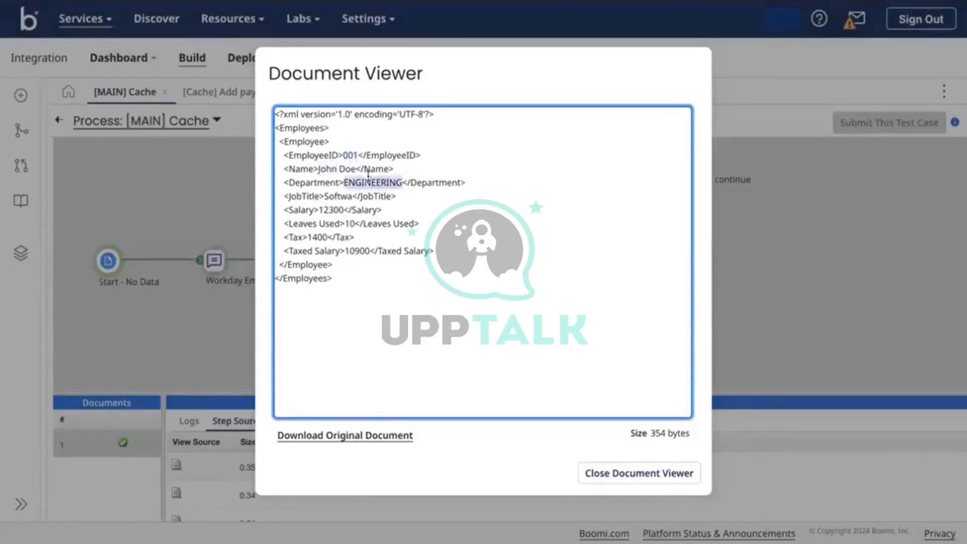
double_click(342, 197)
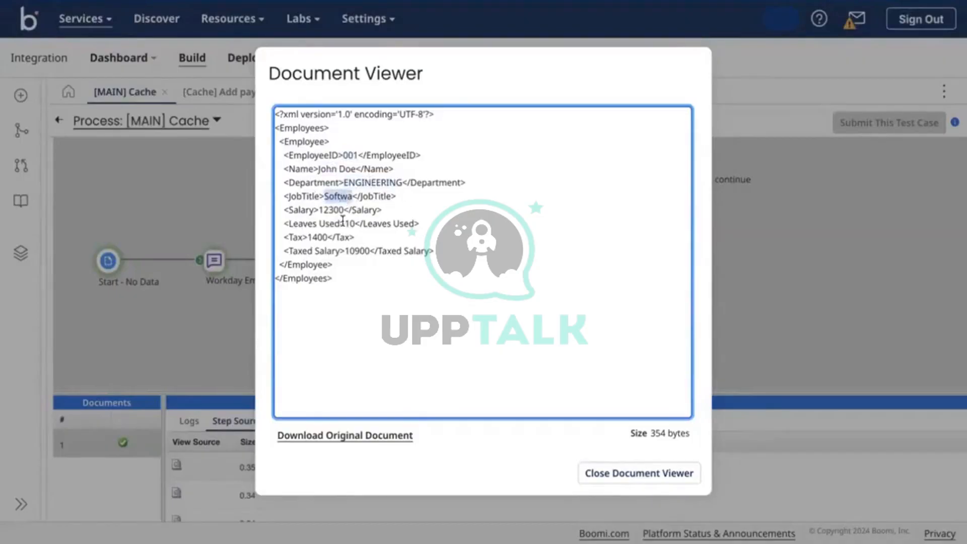
Check Salary 12300, Leaves Used 10 and Taxed Salary 10900, then close the viewer
left_click(337, 200)
double_click(344, 211)
double_click(349, 221)
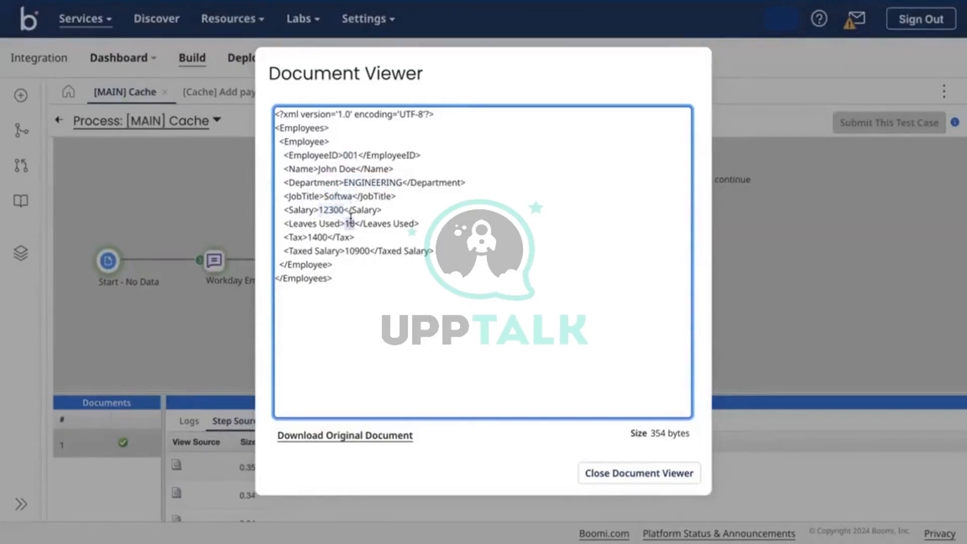
left_click(327, 230)
left_click(364, 249)
double_click(352, 250)
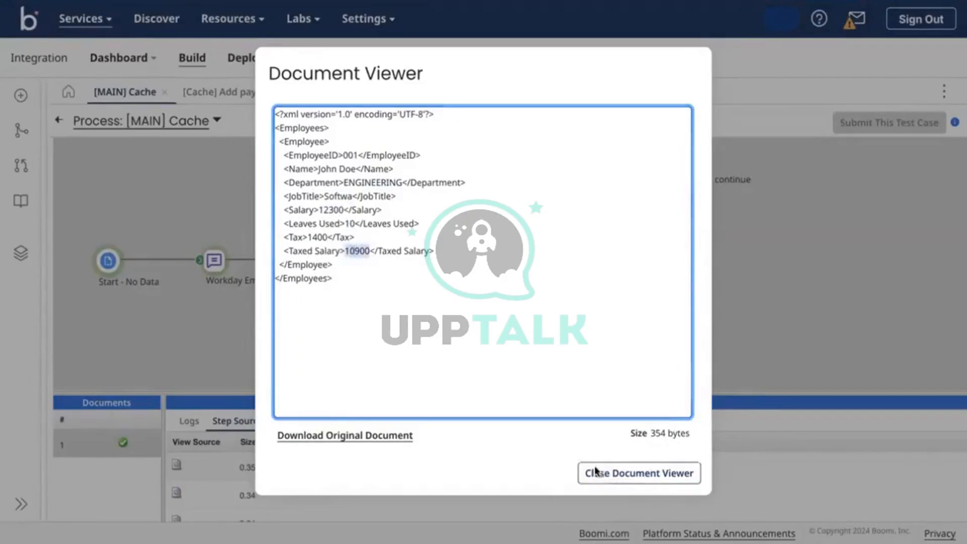
left_click(594, 474)
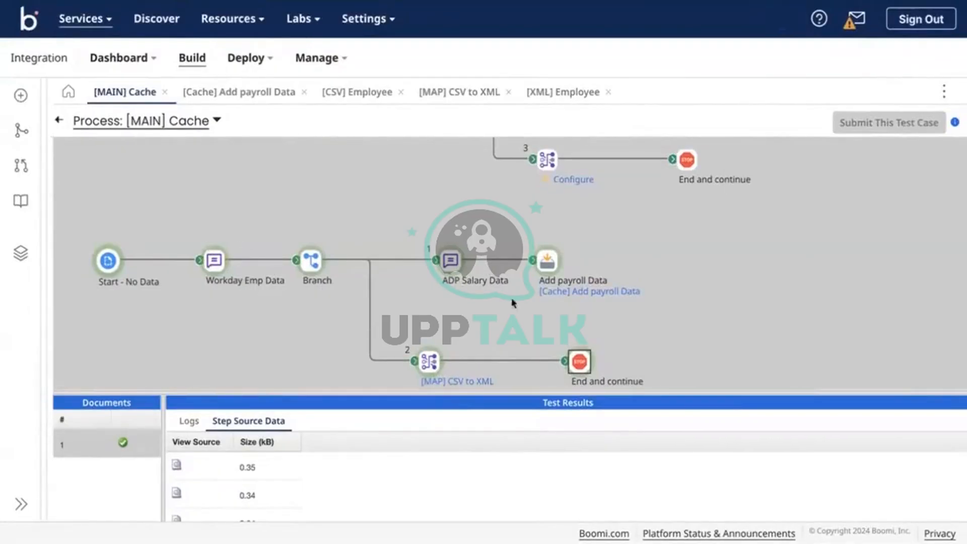
left_click(443, 360)
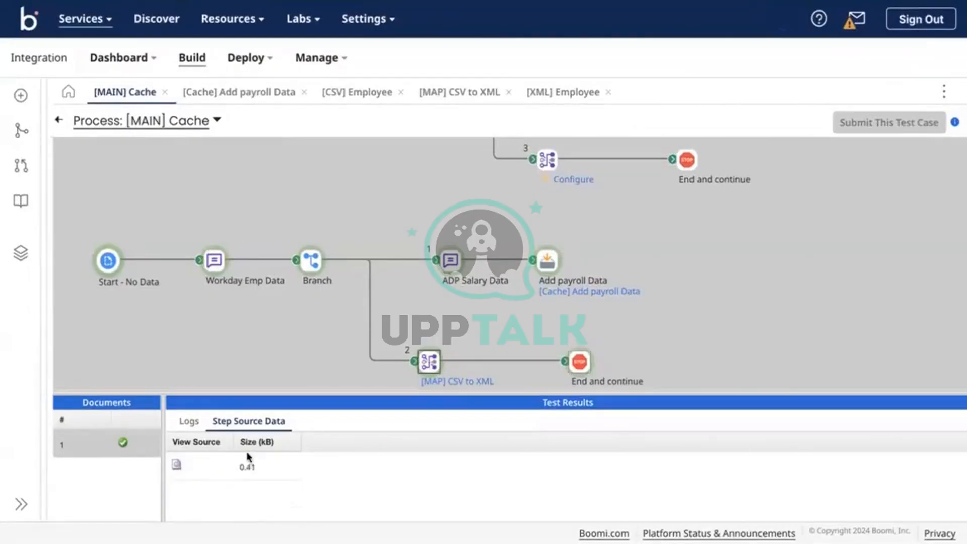
Show the map step's execution log enlarged and read the Name output message
left_click(186, 422)
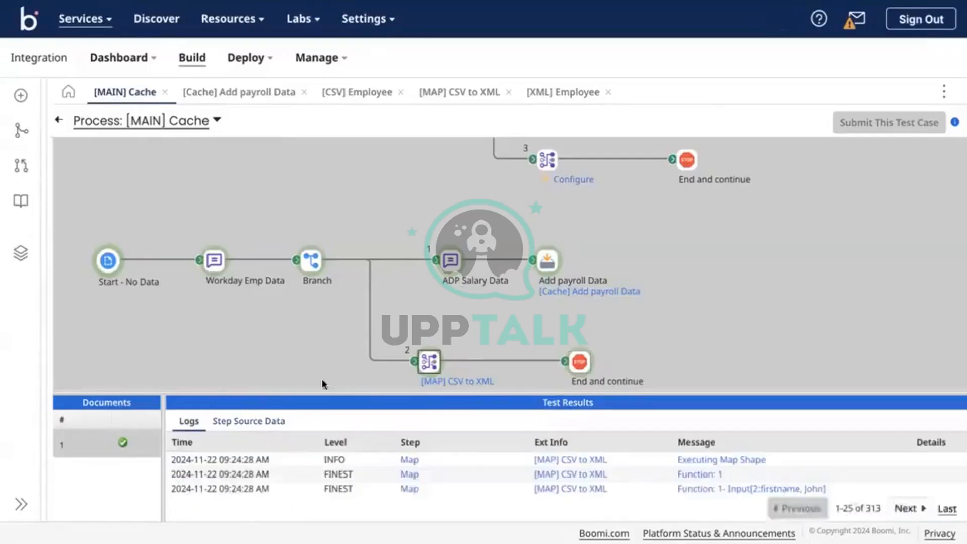
left_click_drag(335, 392, 339, 235)
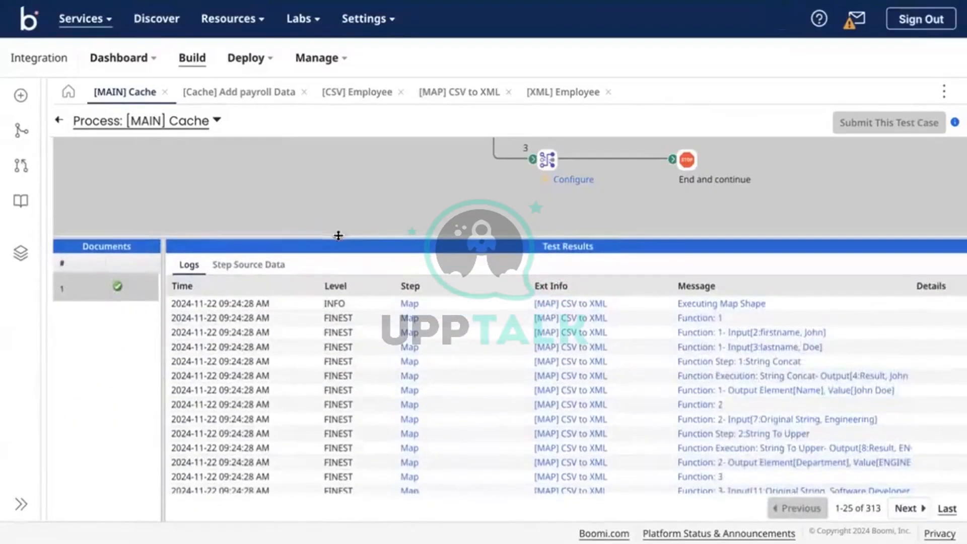
scroll(455, 155, "down", 2)
scroll(461, 162, "down", 2)
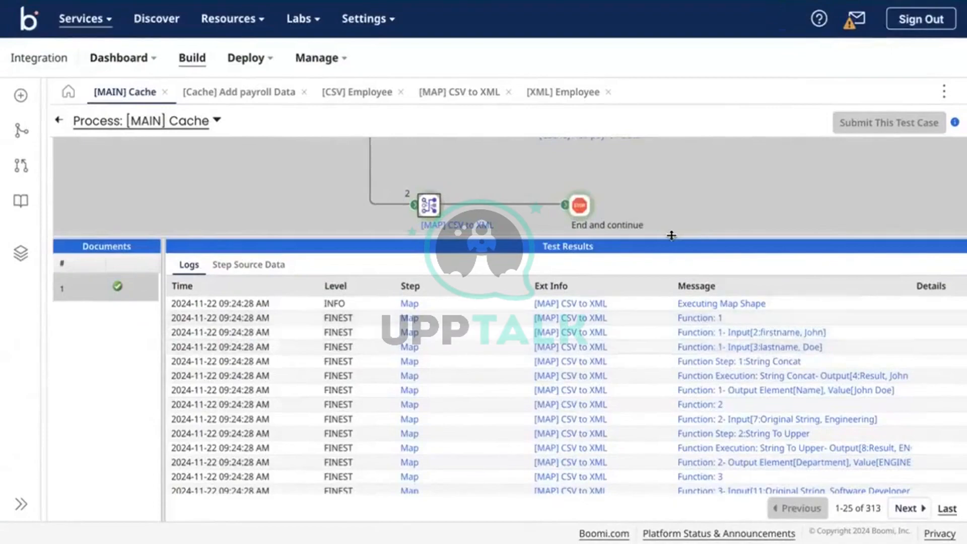
left_click_drag(671, 235, 673, 191)
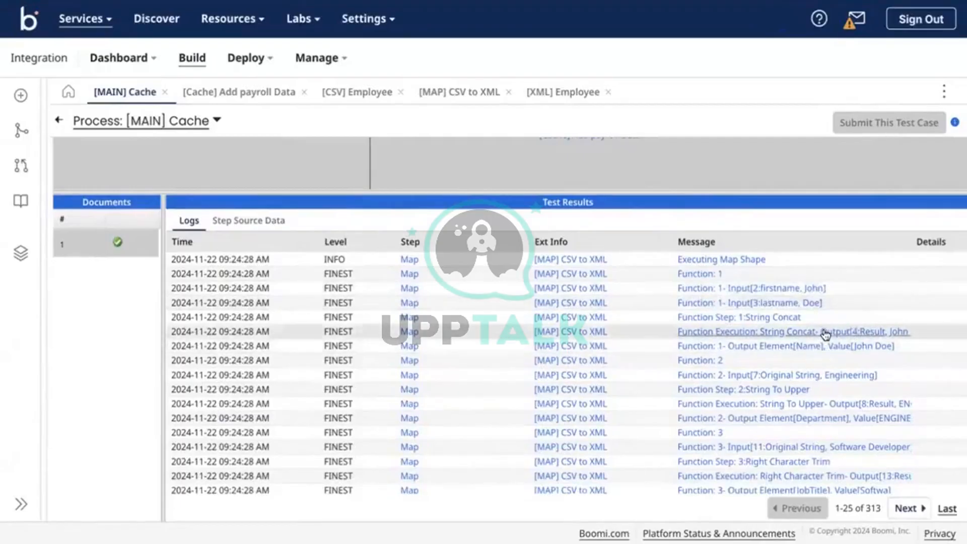
left_click(819, 347)
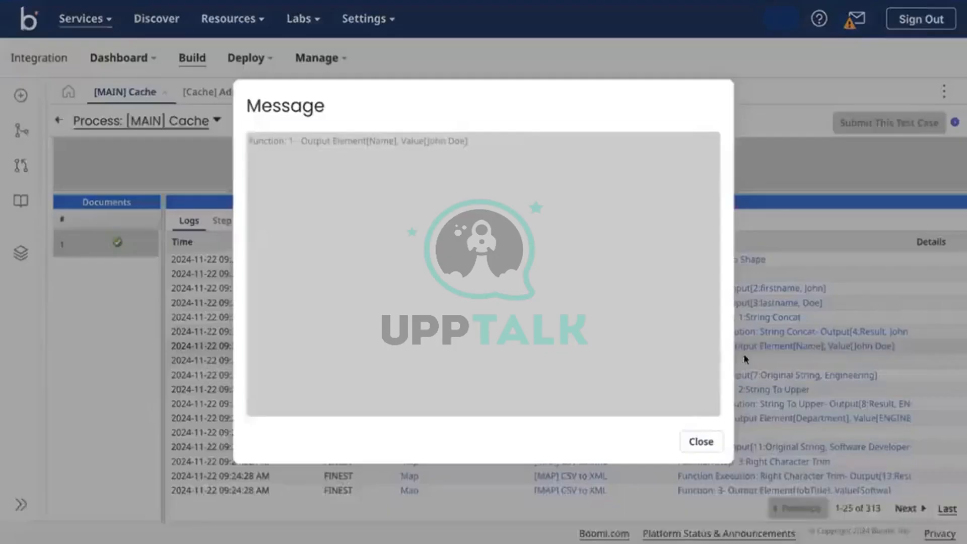
left_click(697, 441)
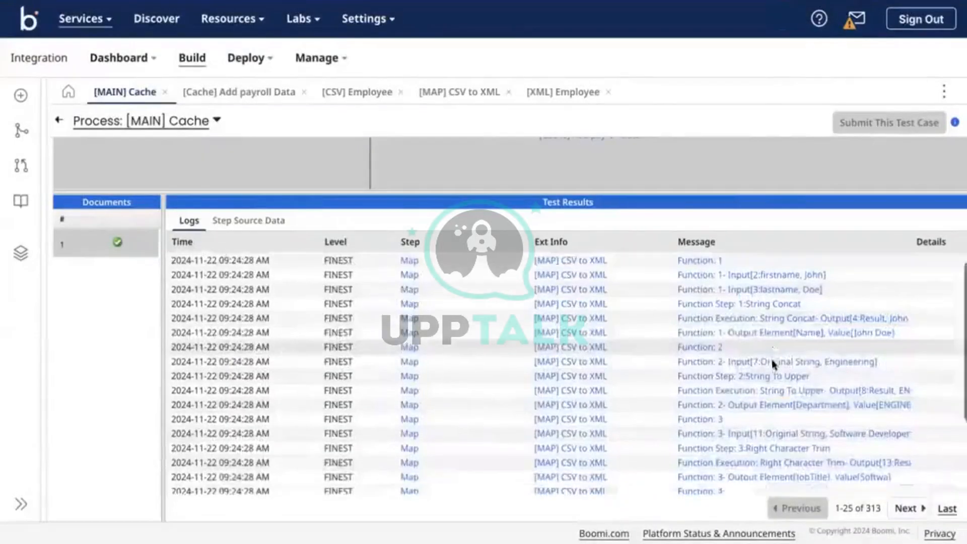
scroll(773, 364, "down", 1)
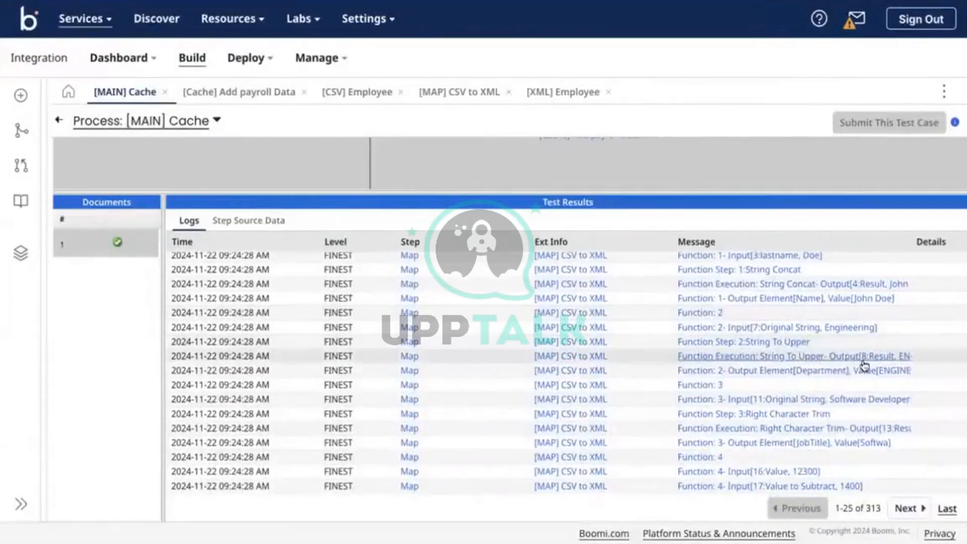
scroll(828, 375, "down", 1)
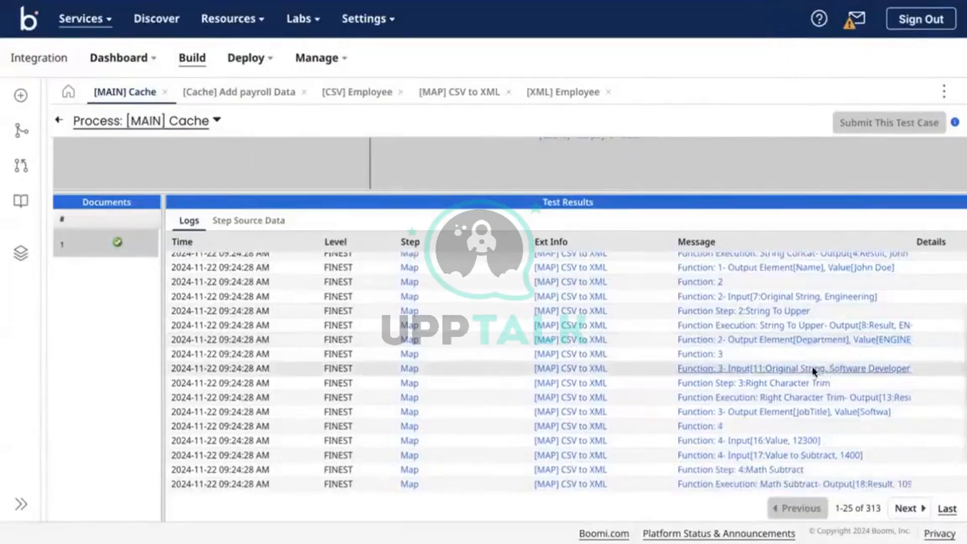
Read the job title input, Right Character Trim output and salary input log messages
left_click(812, 366)
left_click(699, 441)
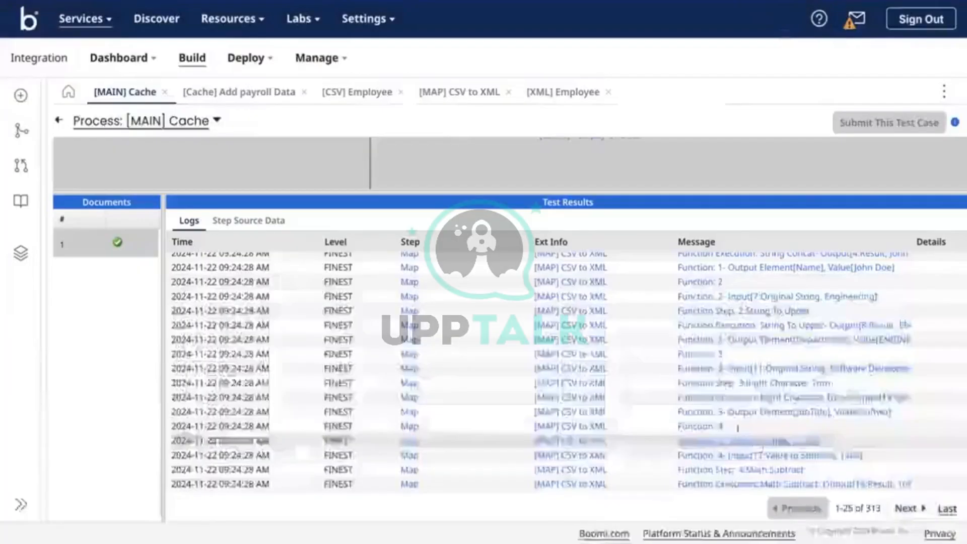
scroll(848, 370, "down", 2)
left_click(811, 355)
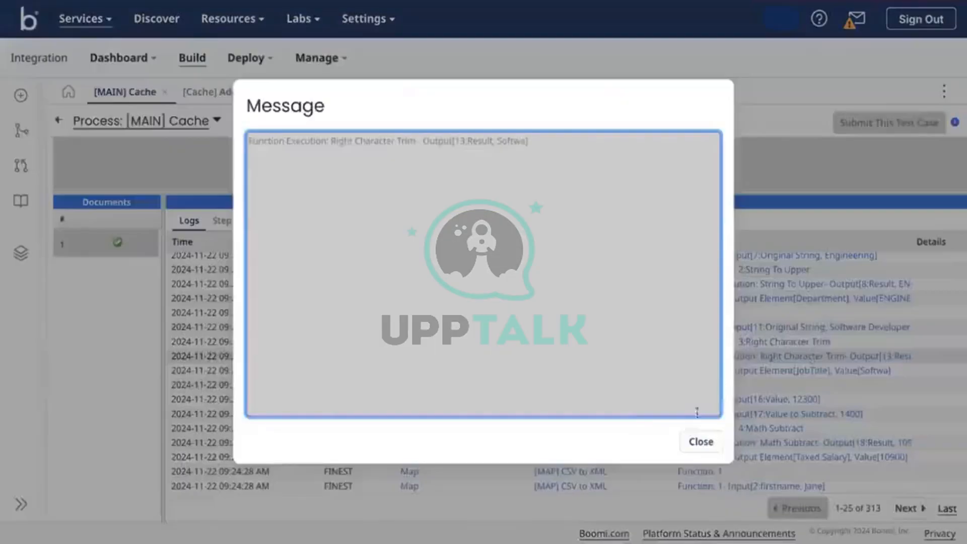
left_click(700, 442)
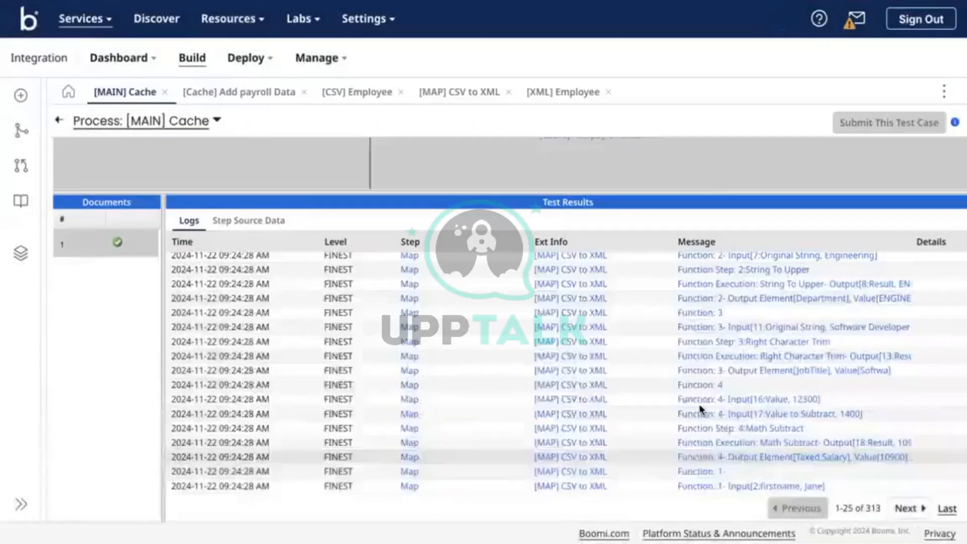
left_click(768, 400)
left_click(701, 442)
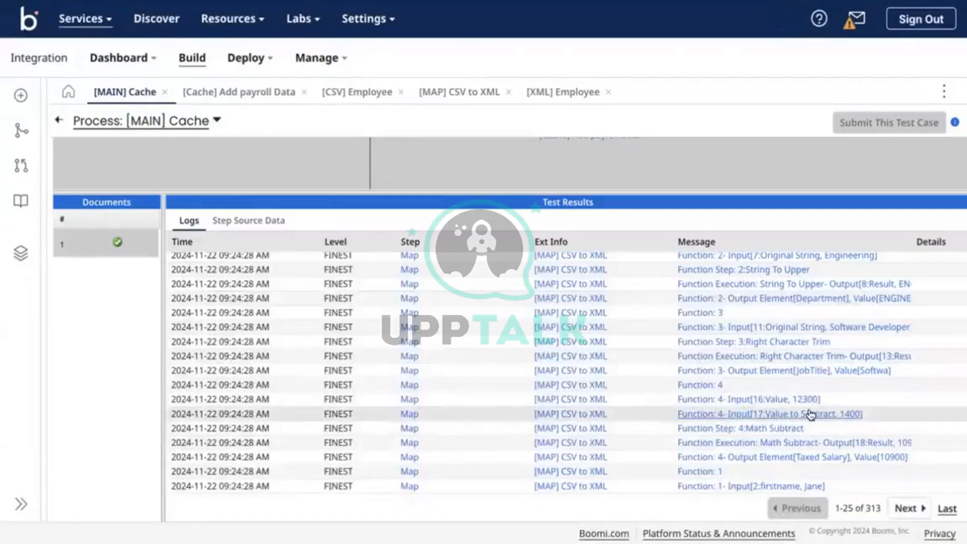
Read the Math Subtract (12300 − 1400 = 10900) and Taxed Salary messages, then page to entries 26–50
left_click(825, 446)
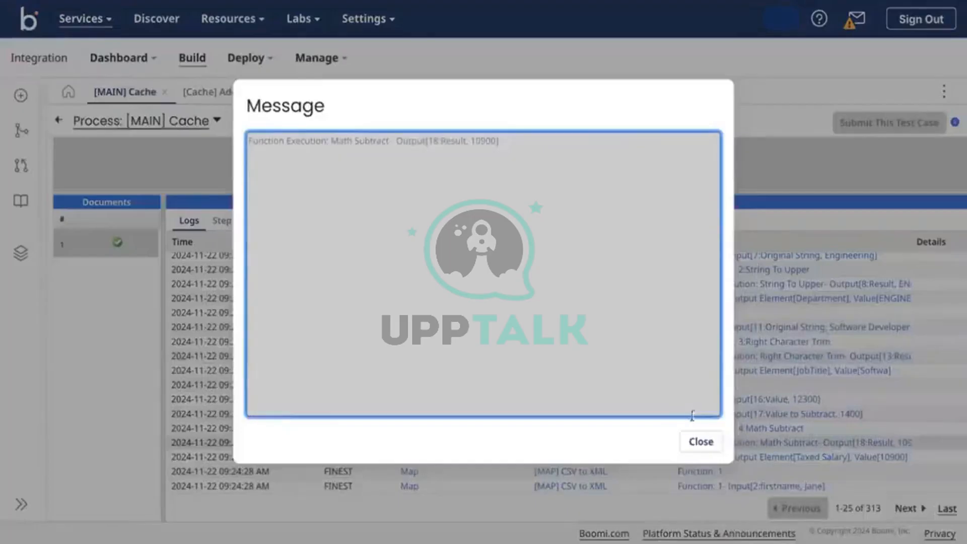
left_click(701, 442)
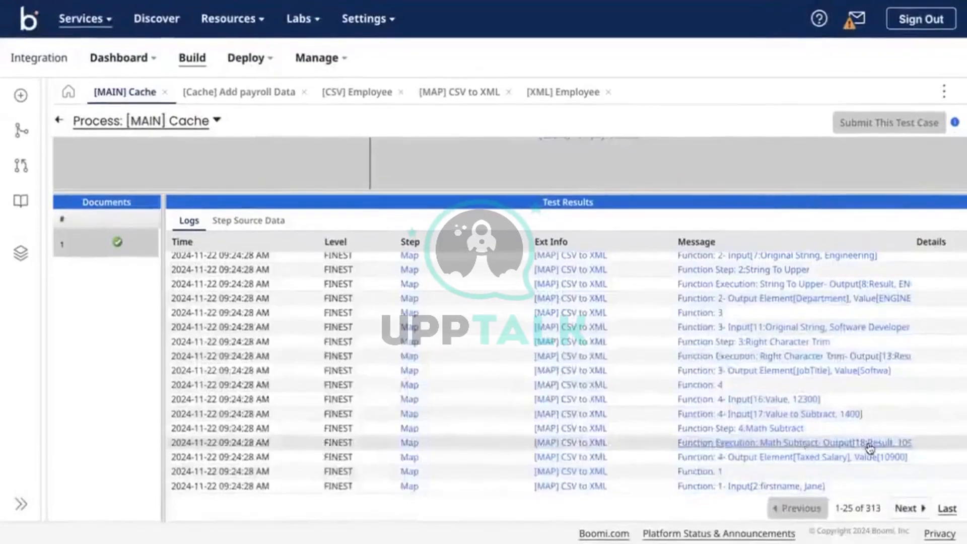
left_click(880, 458)
left_click(701, 441)
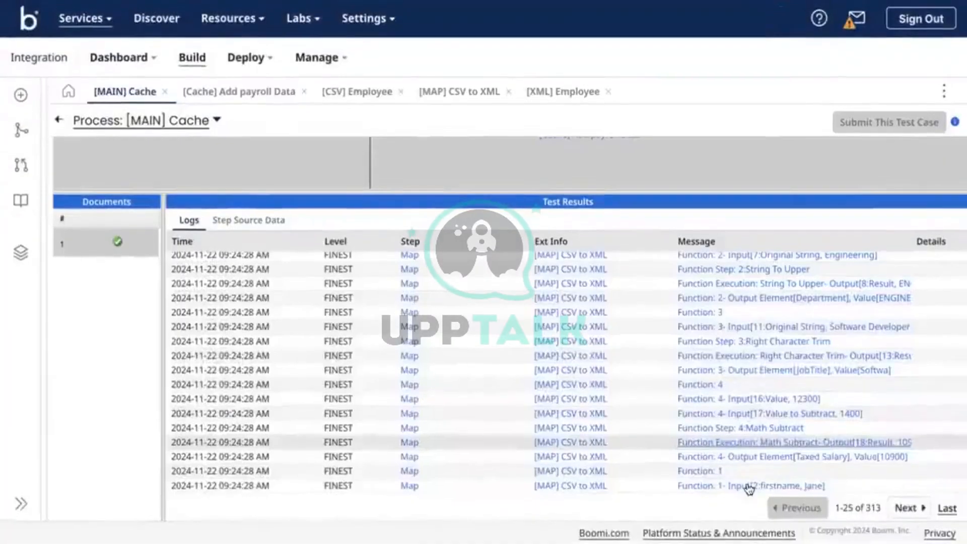
left_click(902, 509)
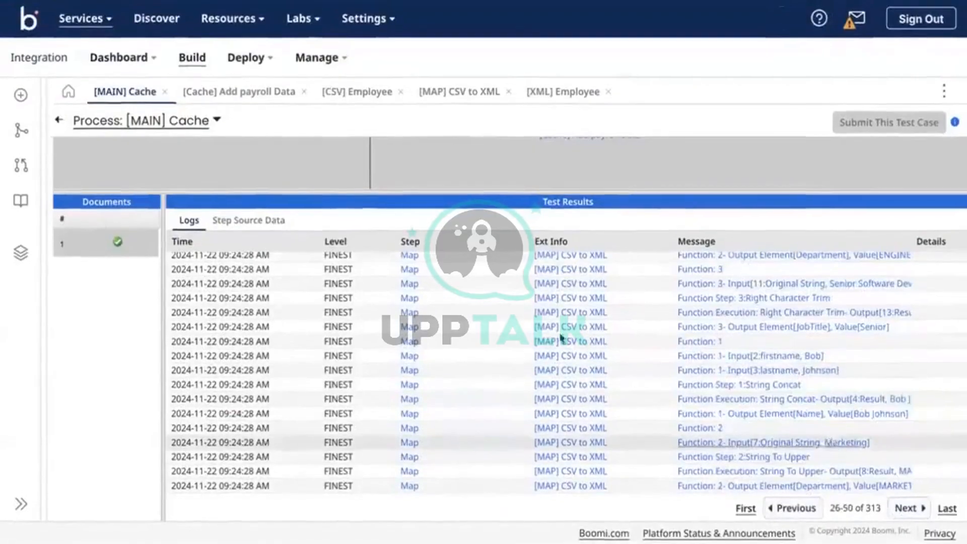
Show Step Source Data beside the diagram and check the End, Add payroll Data and CSV to XML map steps
left_click(255, 221)
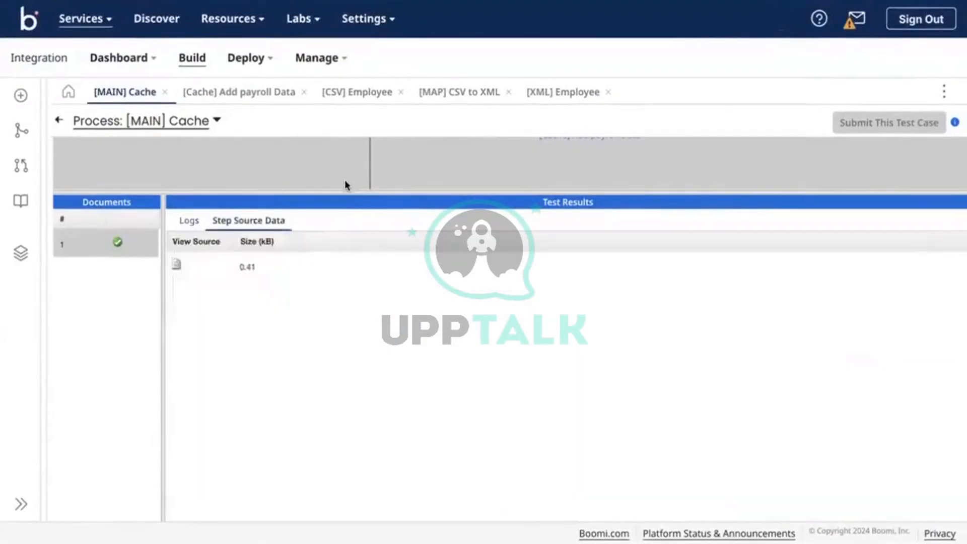
left_click_drag(335, 191, 358, 357)
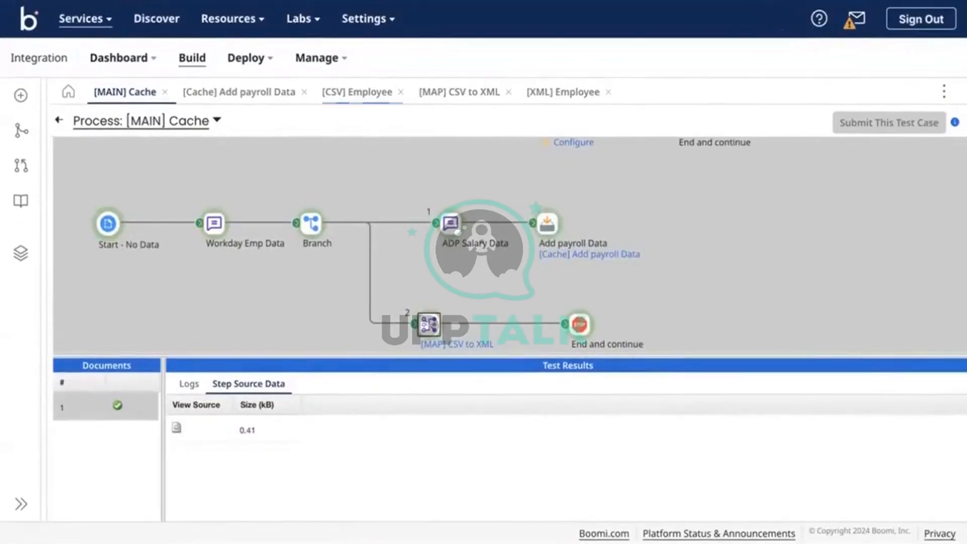
left_click(580, 325)
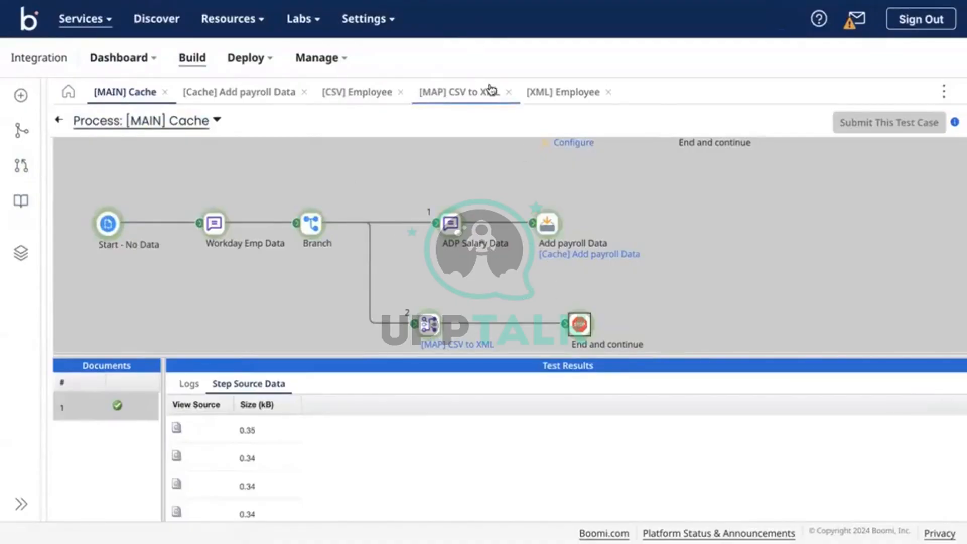
left_click(422, 326)
left_click(580, 329)
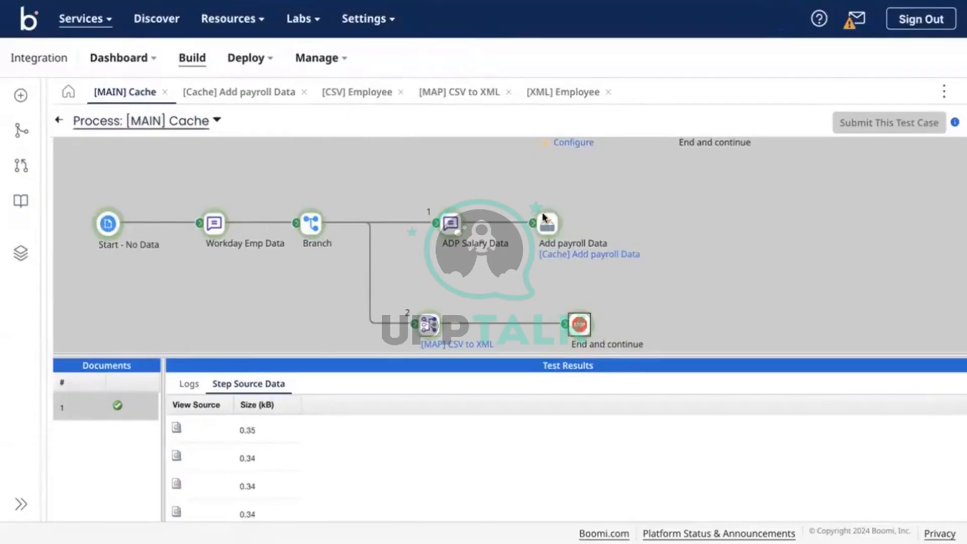
left_click(545, 220)
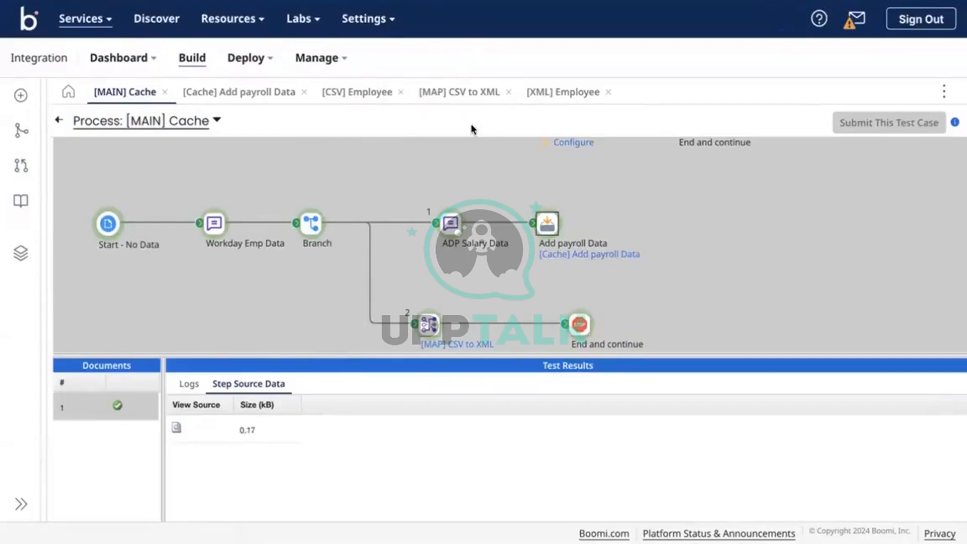
left_click(429, 328)
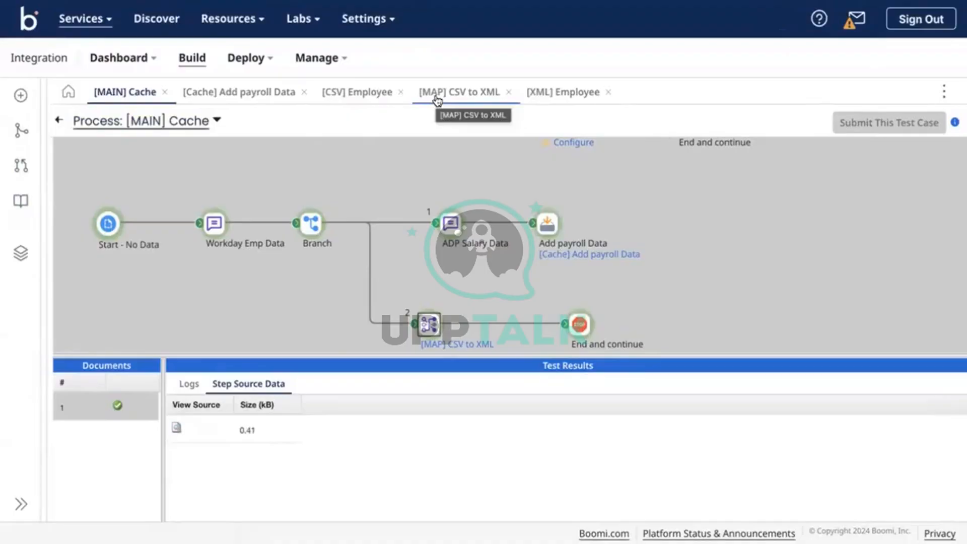
Review the Add payroll Data cache and the map's cached data EMPID keys EmployeeID and FirstName
left_click(437, 101)
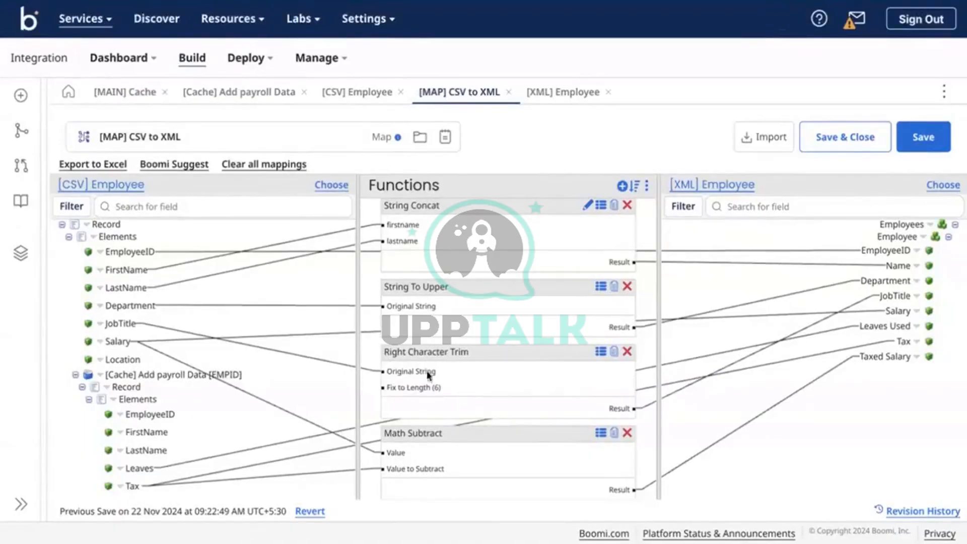
left_click(239, 101)
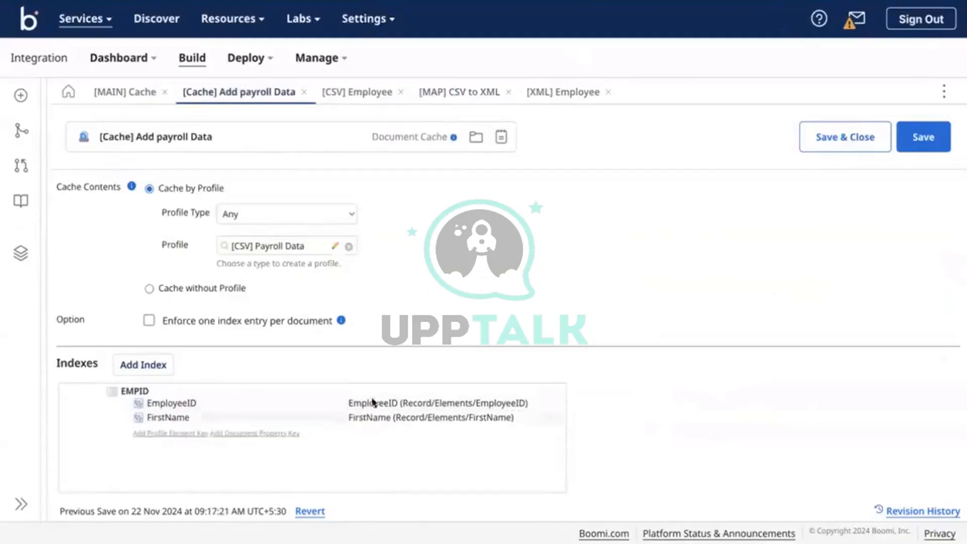
mouse_move(392, 403)
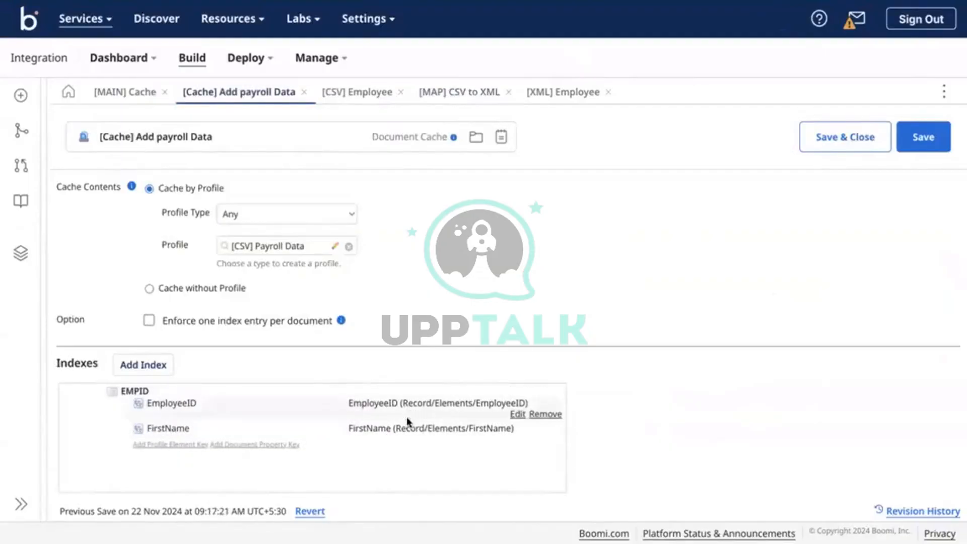
left_click(456, 89)
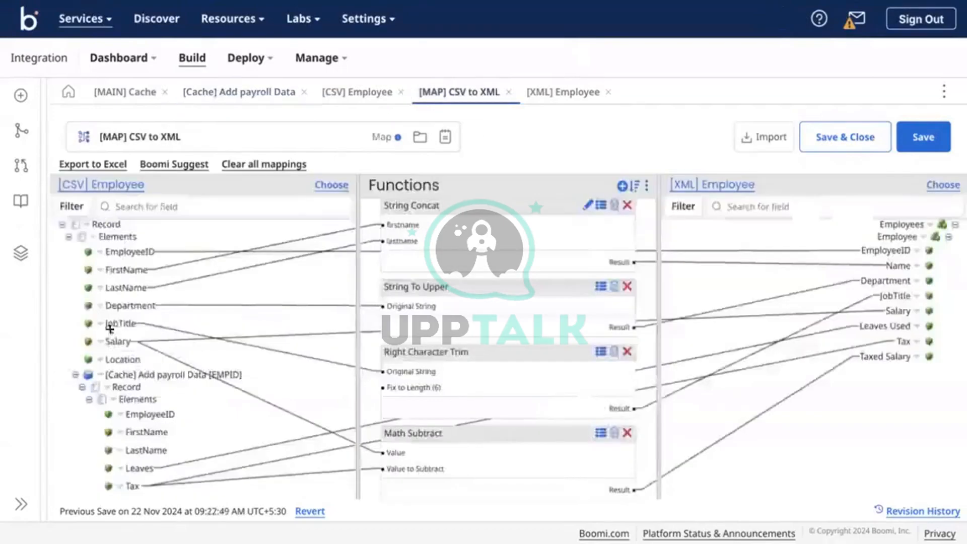
left_click(99, 374)
left_click(135, 414)
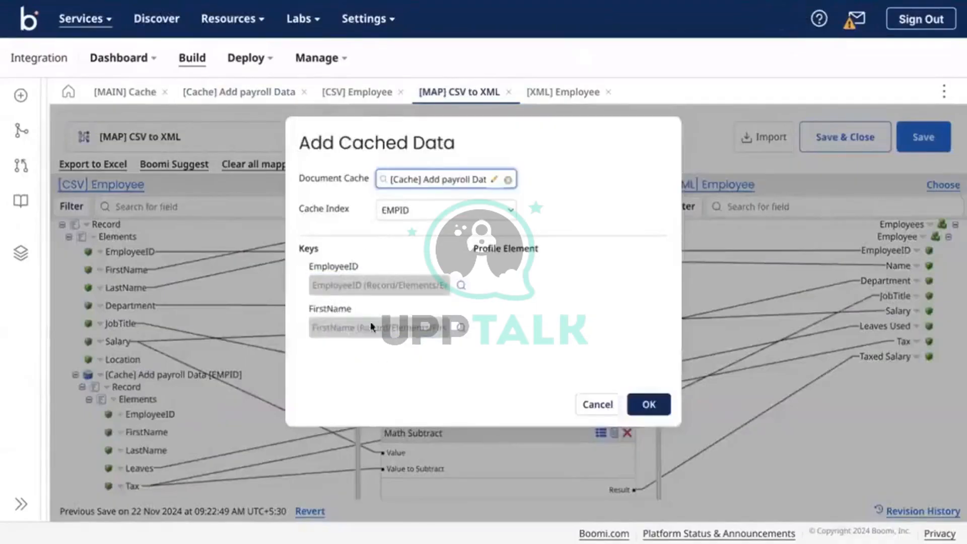
left_click(349, 325)
Remove FirstName from the Add payroll Data EMPID index, keeping only EmployeeID, and save the cache
left_click(585, 410)
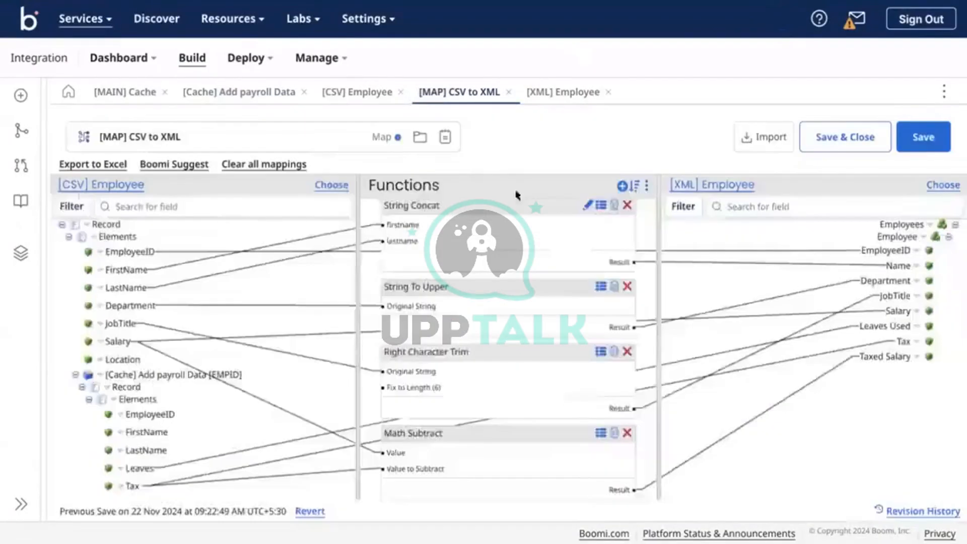
left_click(185, 93)
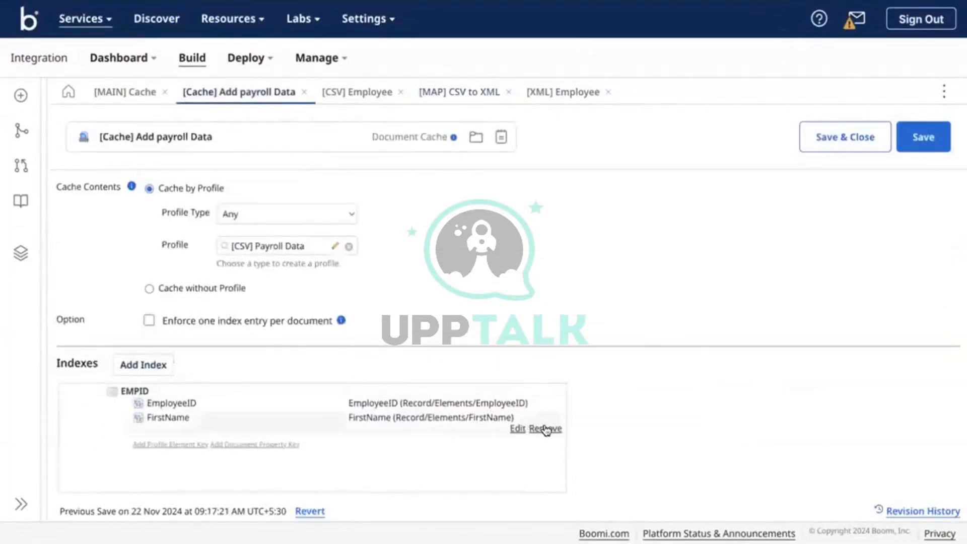
left_click(545, 428)
left_click(595, 312)
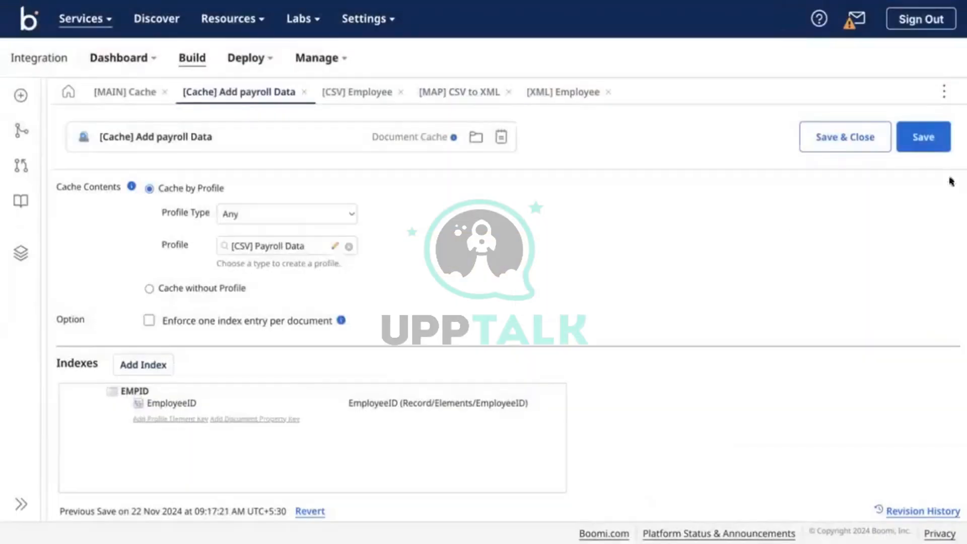
left_click(932, 141)
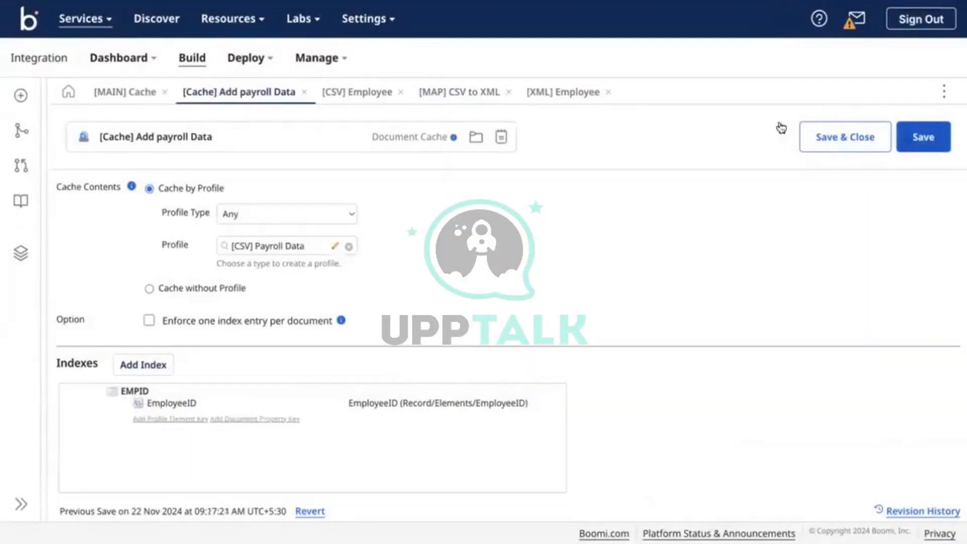
left_click(129, 99)
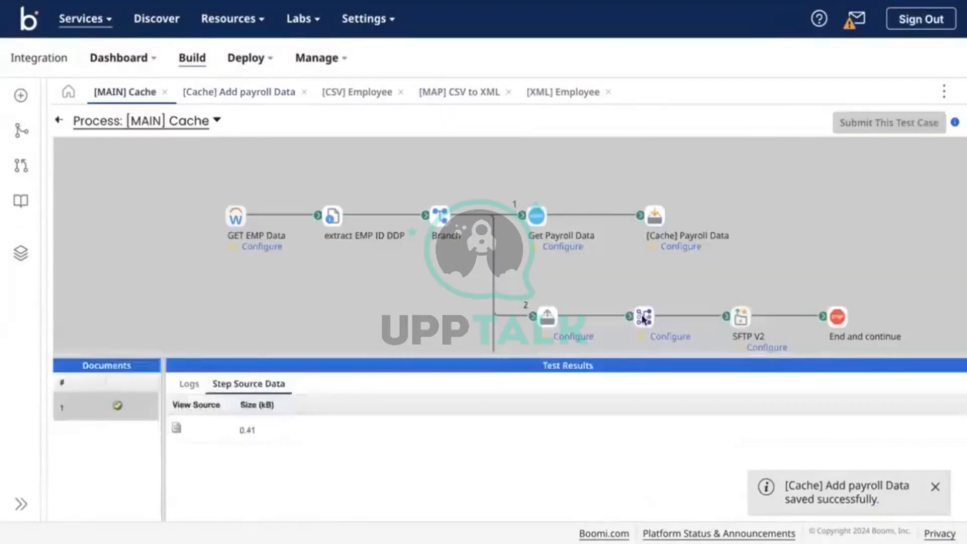
Select the End and continue step, enlarge its document list, and preview two output documents
scroll(704, 273, "down", 4)
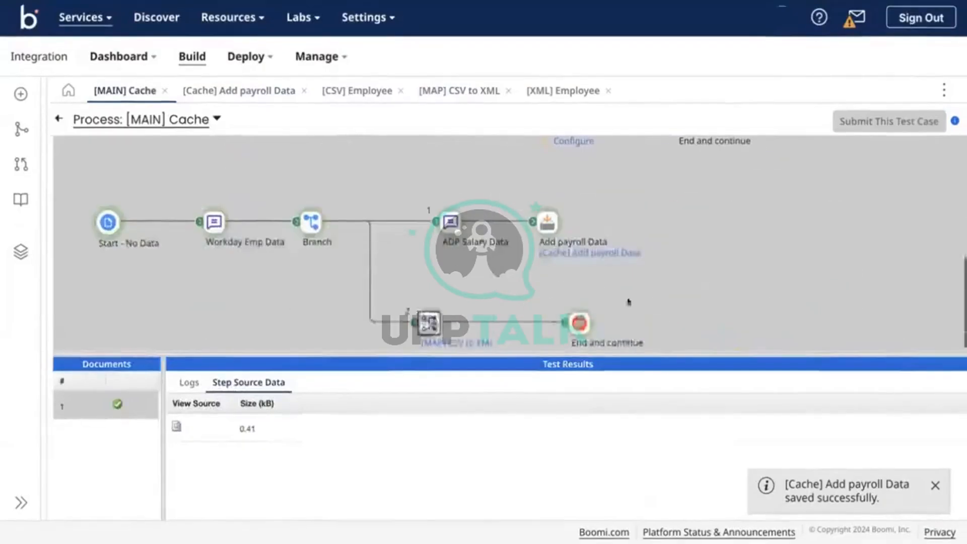
left_click(569, 328)
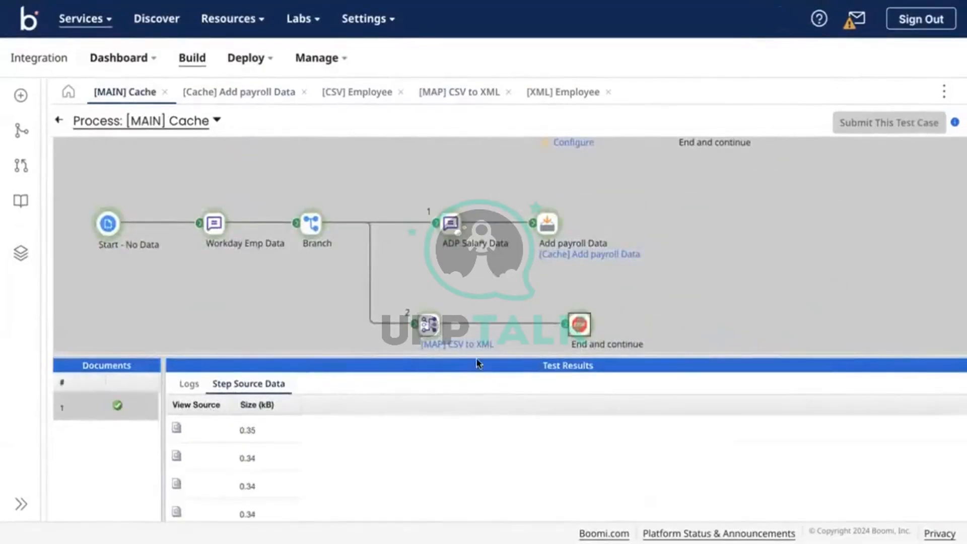
left_click_drag(473, 356, 506, 117)
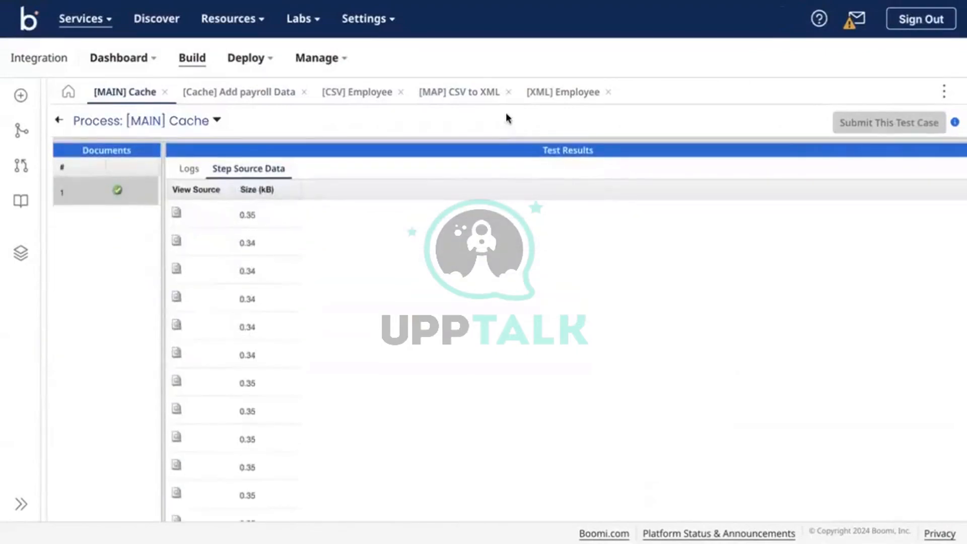
scroll(505, 287, "down", 3)
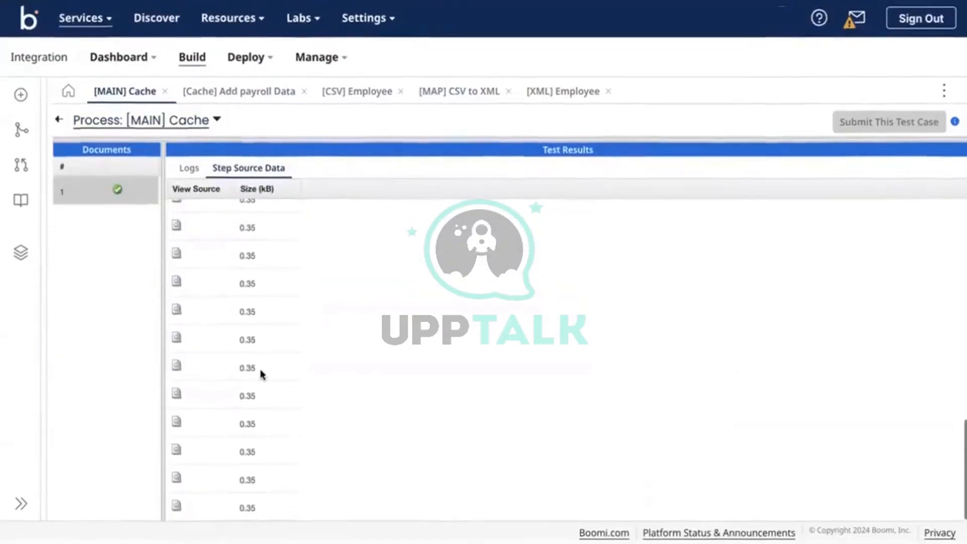
left_click(177, 422)
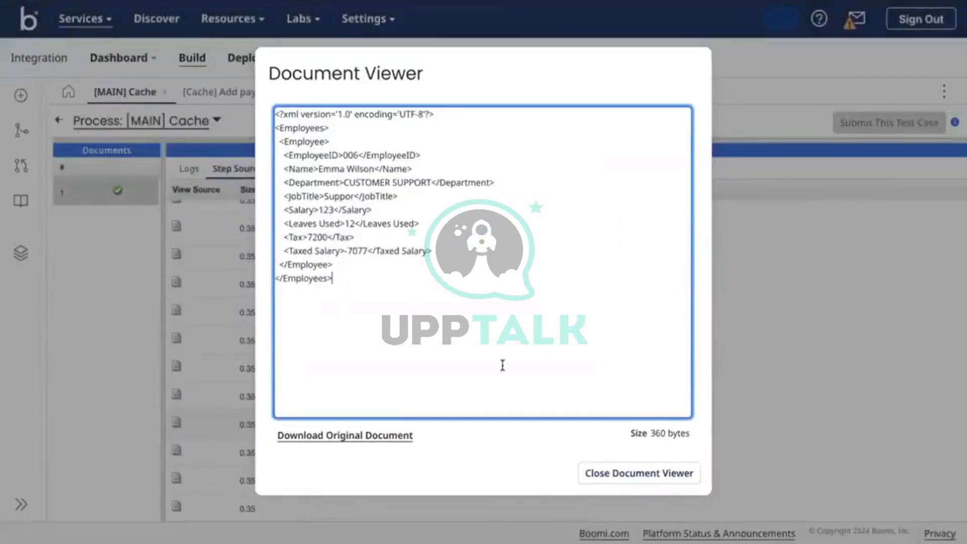
left_click(608, 472)
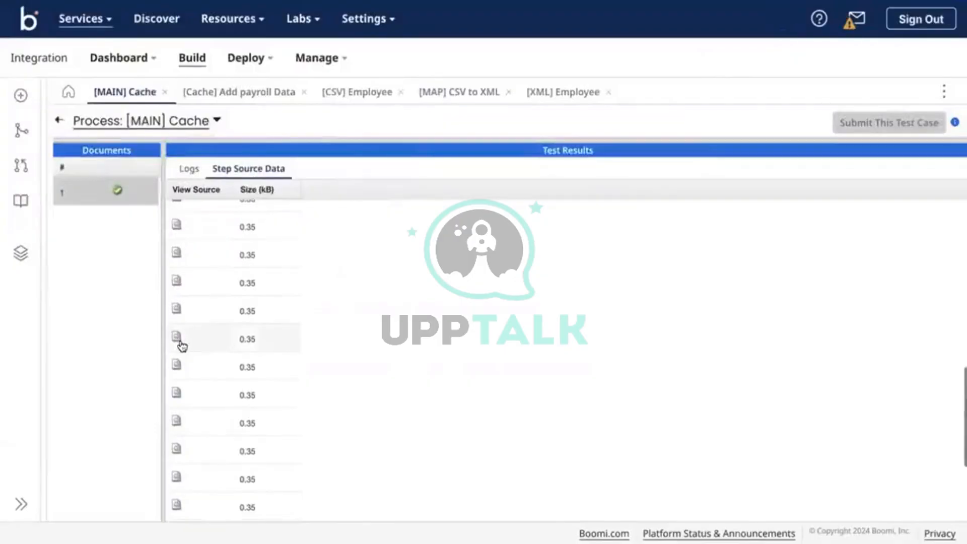
left_click(179, 339)
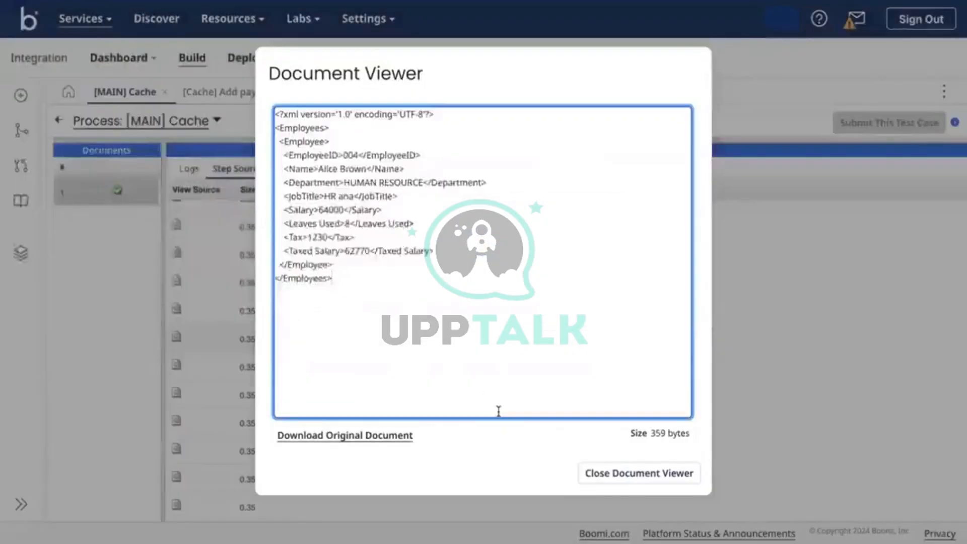
left_click(605, 476)
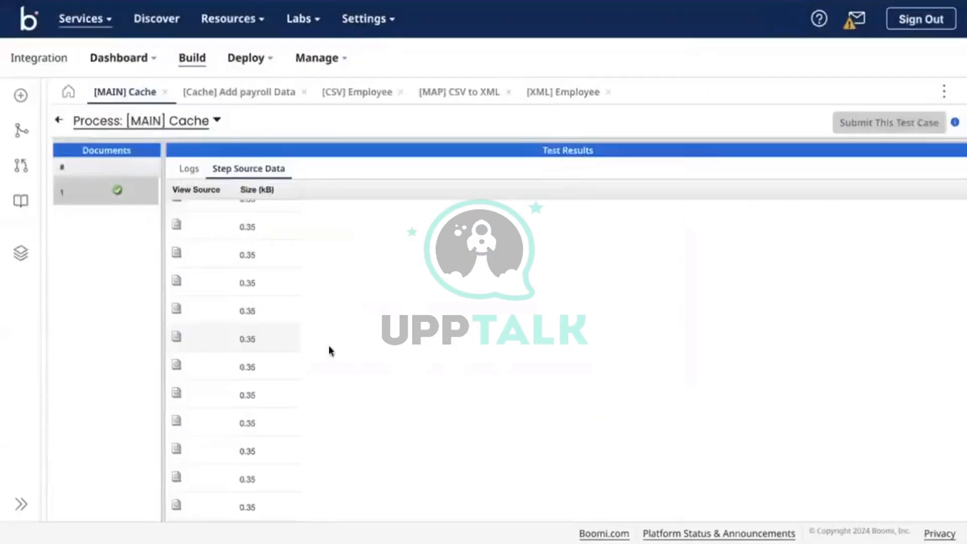
View the second employee document, checking Tax 1500 and Taxed Salary 10800
scroll(283, 299, "up", 3)
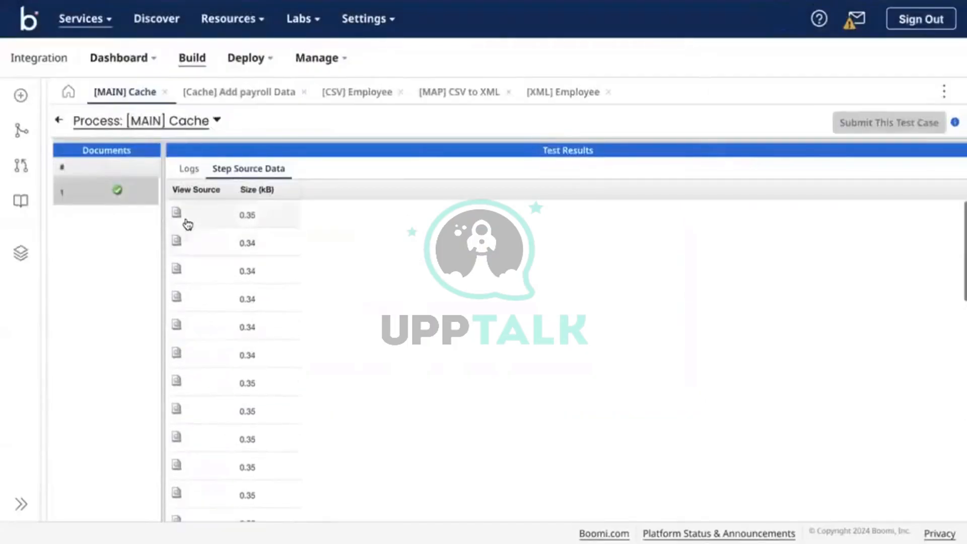
left_click(173, 214)
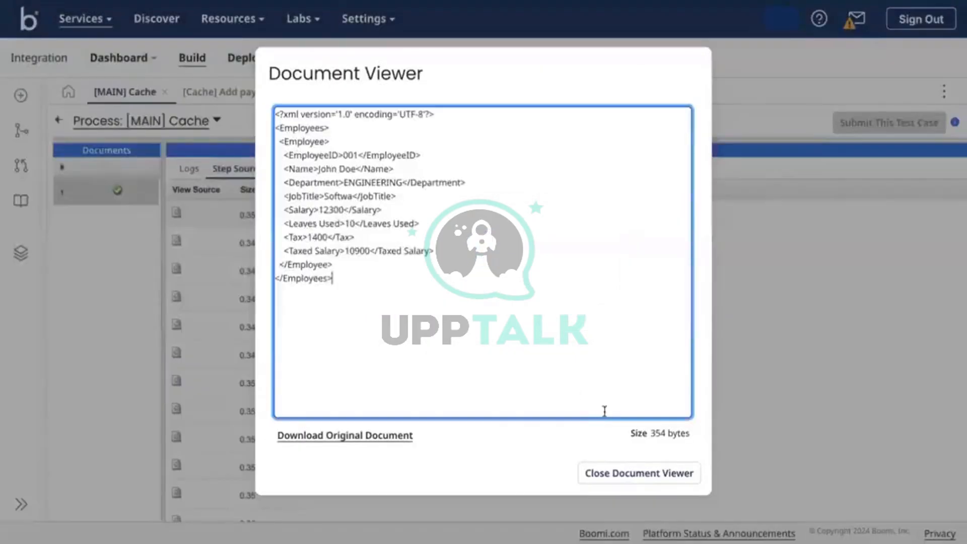
left_click(623, 484)
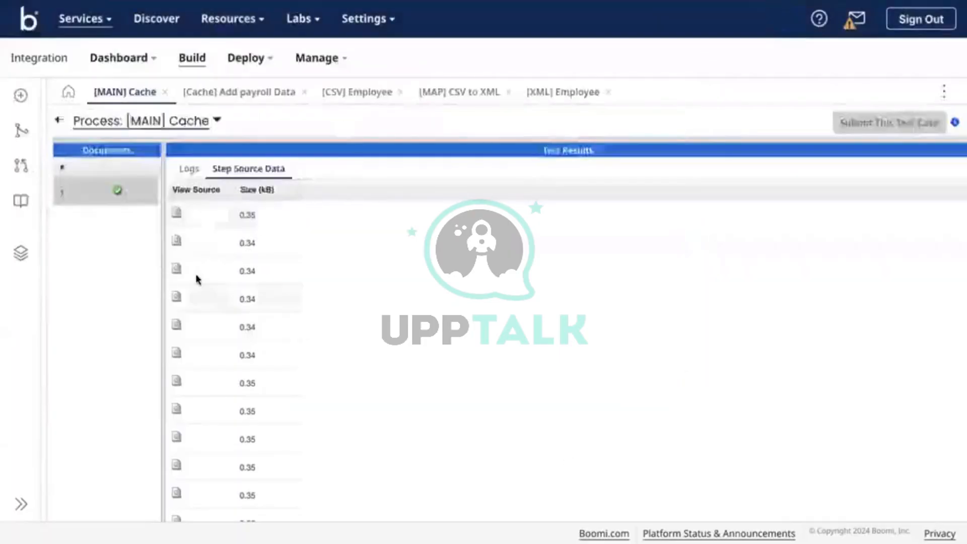
left_click(175, 242)
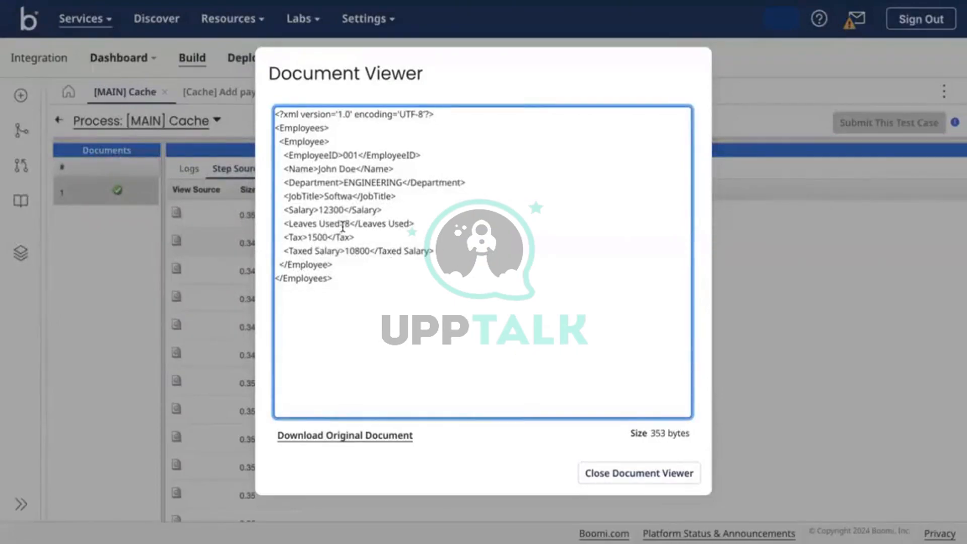
double_click(317, 236)
double_click(357, 251)
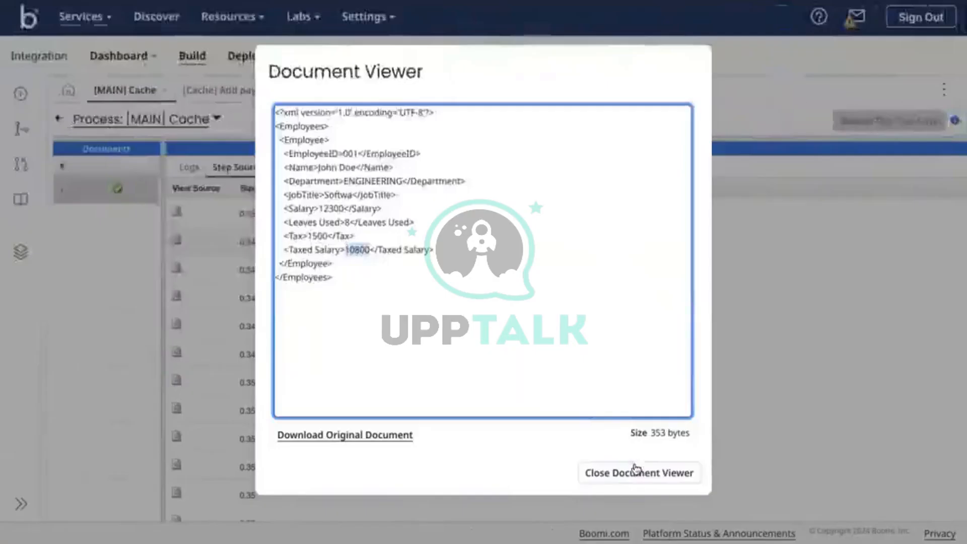
Check the third 001 document (Tax 7200, Taxed Salary 5100), then restore the diagram and open the map
left_click(633, 465)
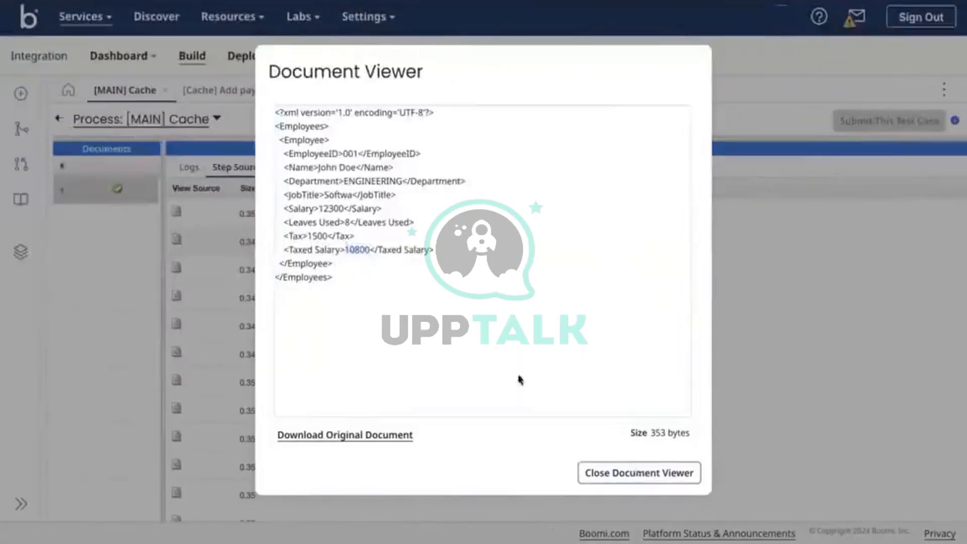
left_click(177, 274)
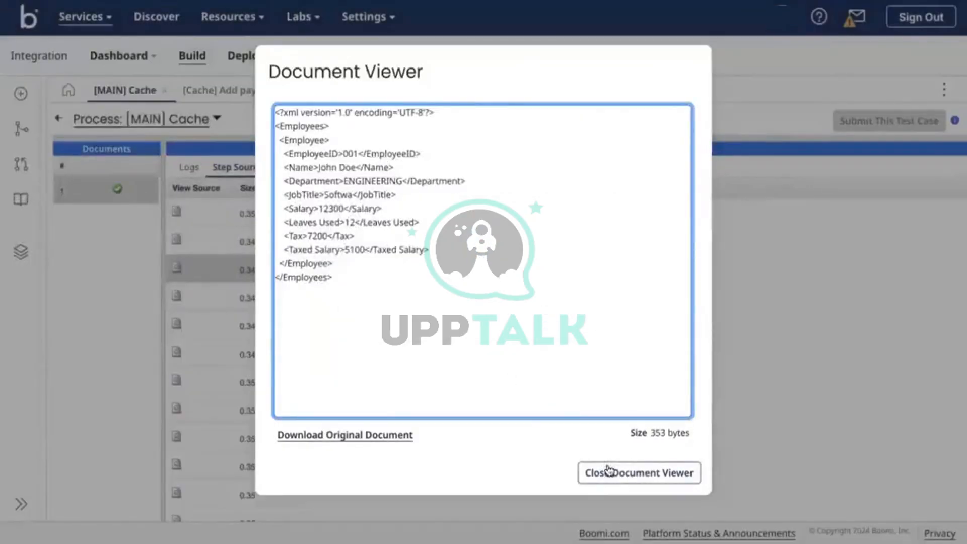
left_click(641, 476)
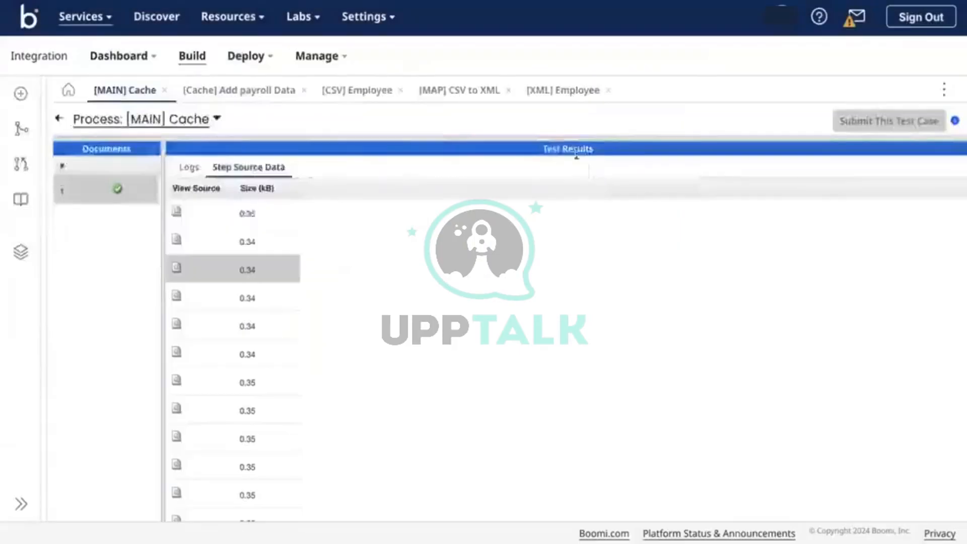
left_click_drag(563, 138, 563, 371)
left_click(453, 93)
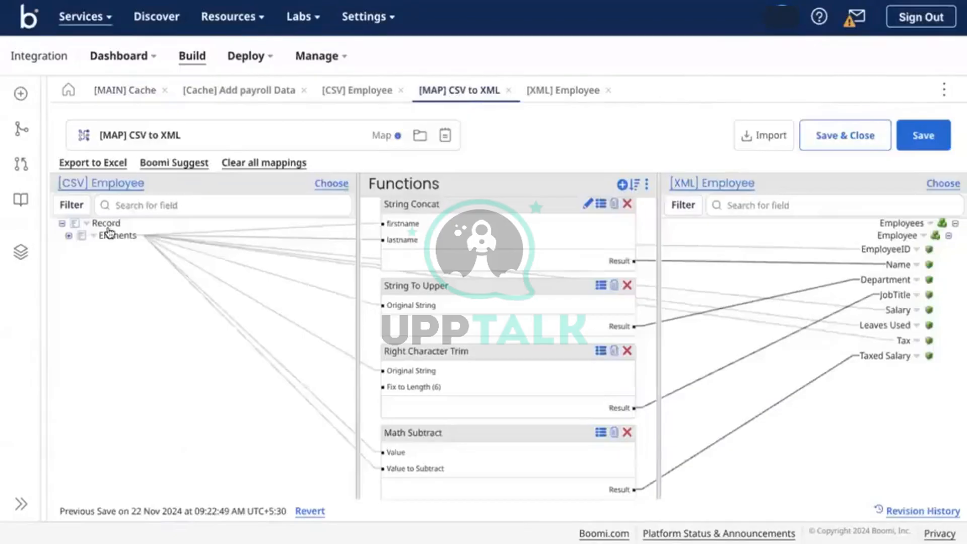
Expand Elements and the cached payroll fields, confirming the lookup keys only on EmployeeID under EMPID
left_click(67, 236)
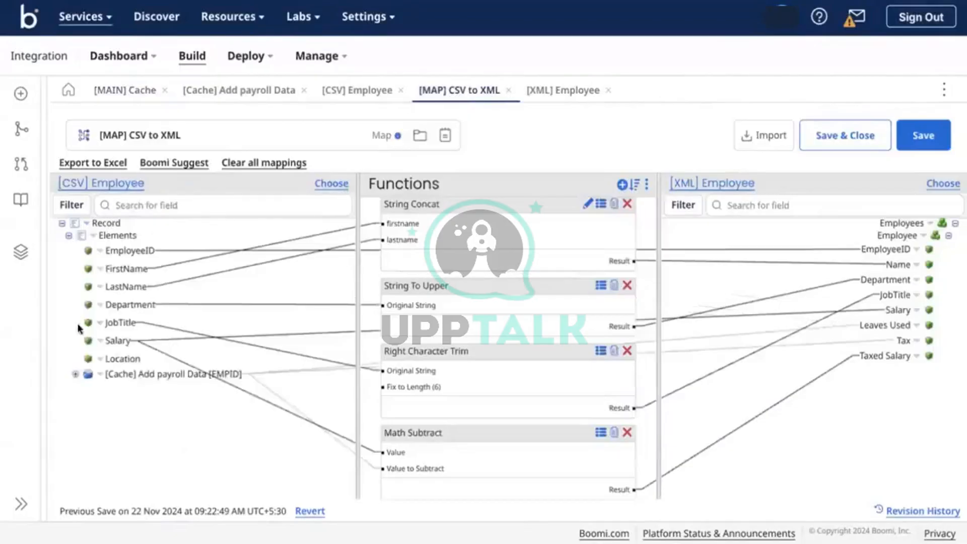
left_click(75, 374)
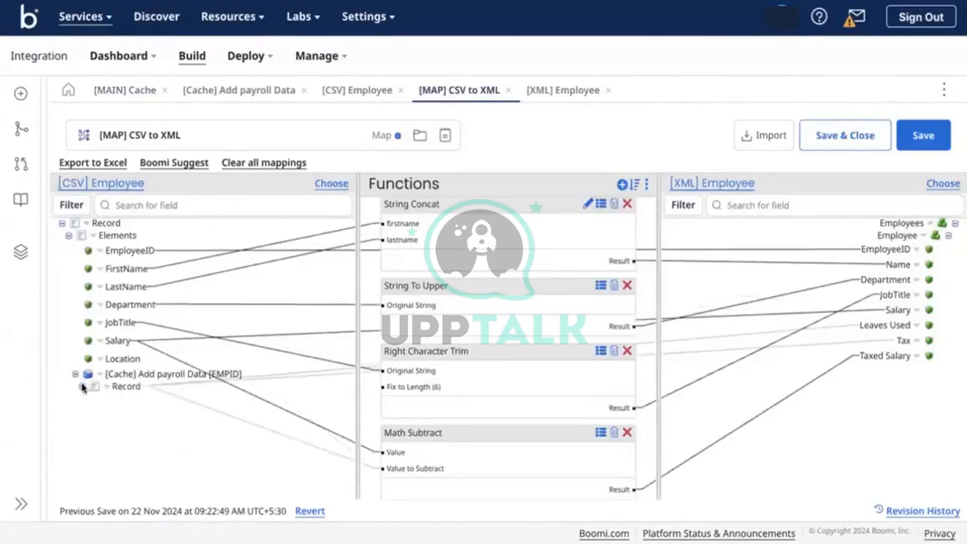
left_click(82, 386)
left_click(88, 398)
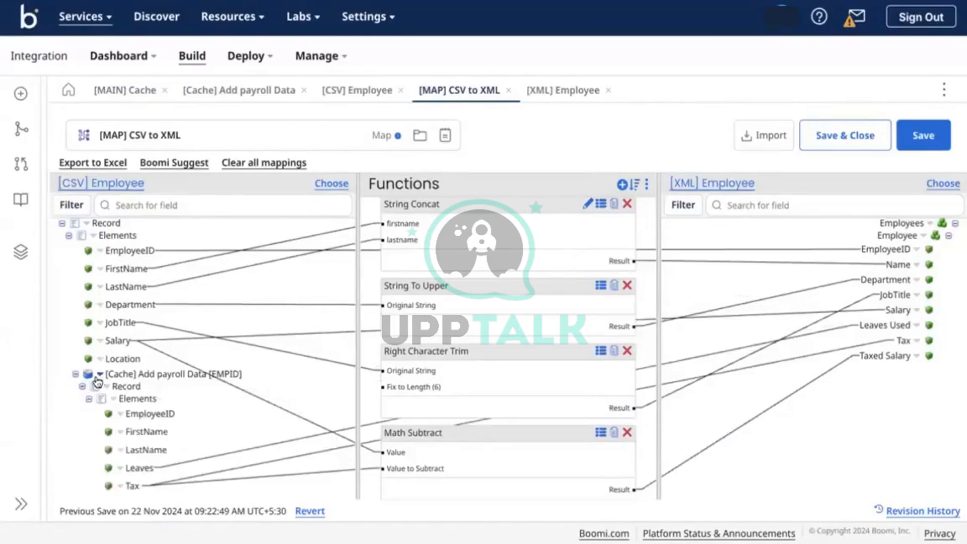
left_click(98, 376)
left_click(133, 414)
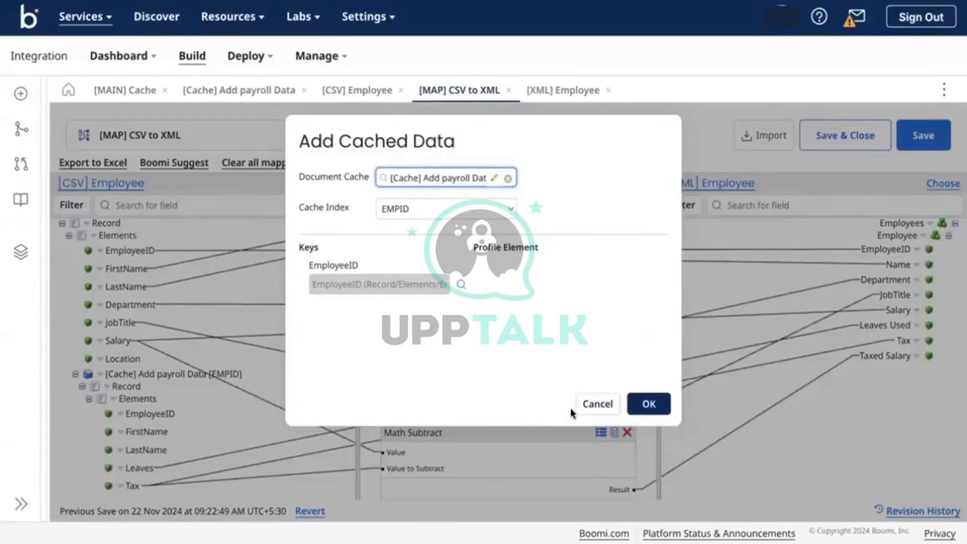
left_click(583, 405)
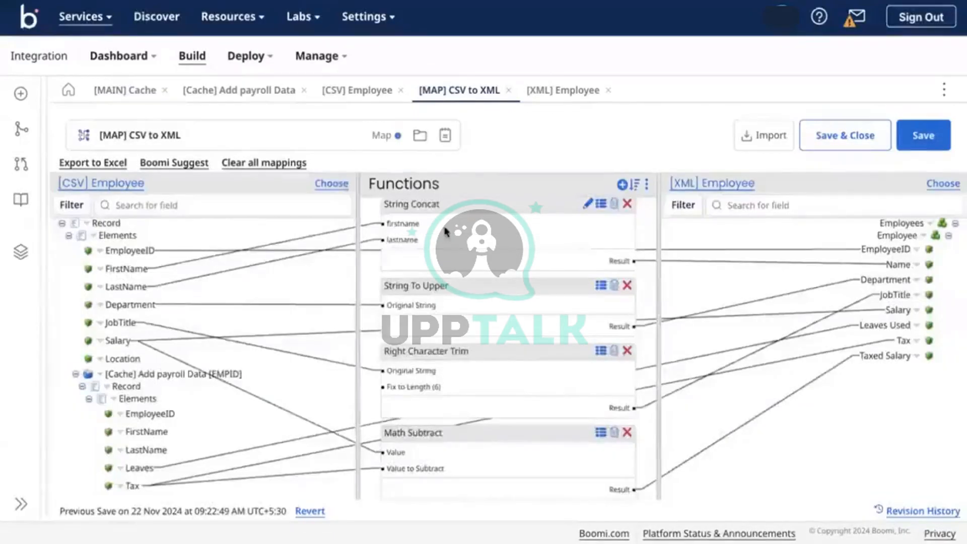
Tick 'Enforce one index entry per document' on the Add payroll Data cache and save it
left_click(232, 98)
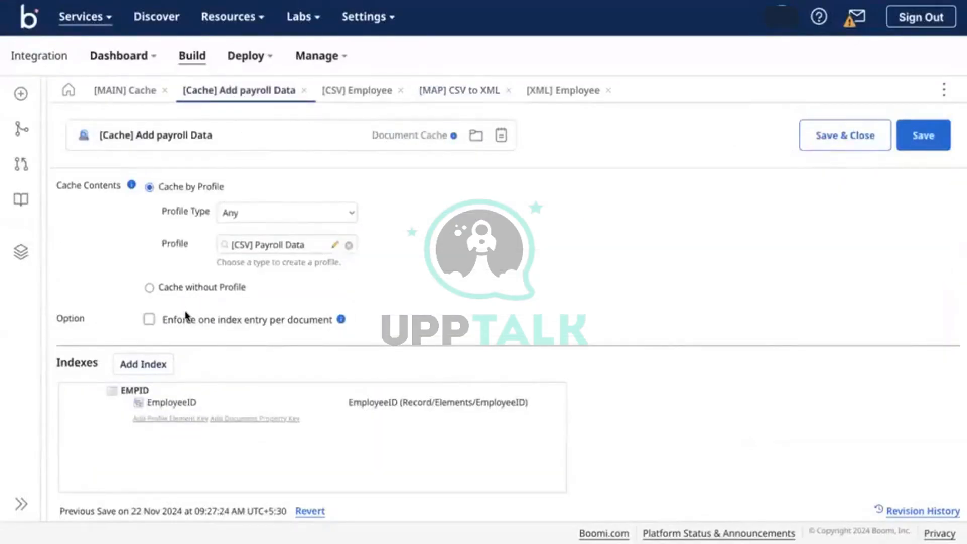
left_click(186, 316)
left_click(141, 92)
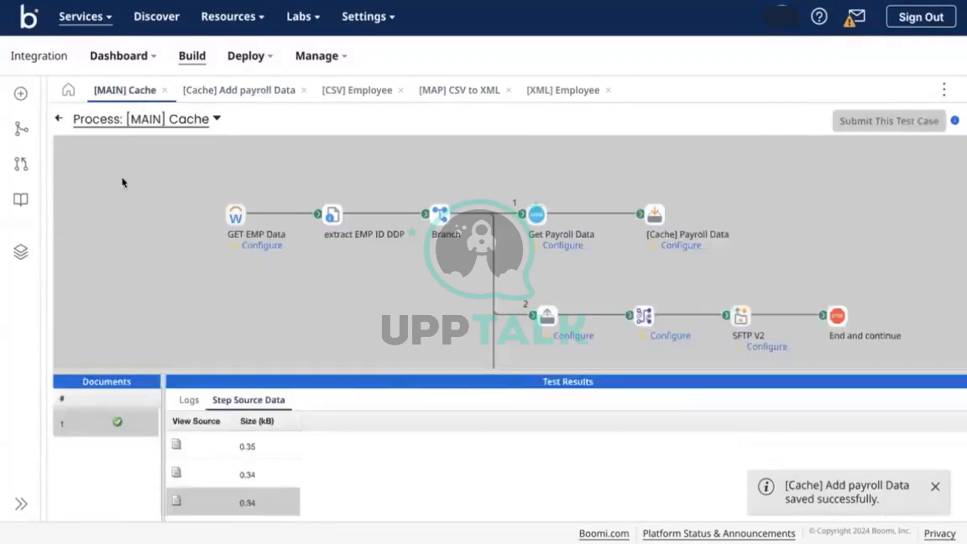
left_click(58, 119)
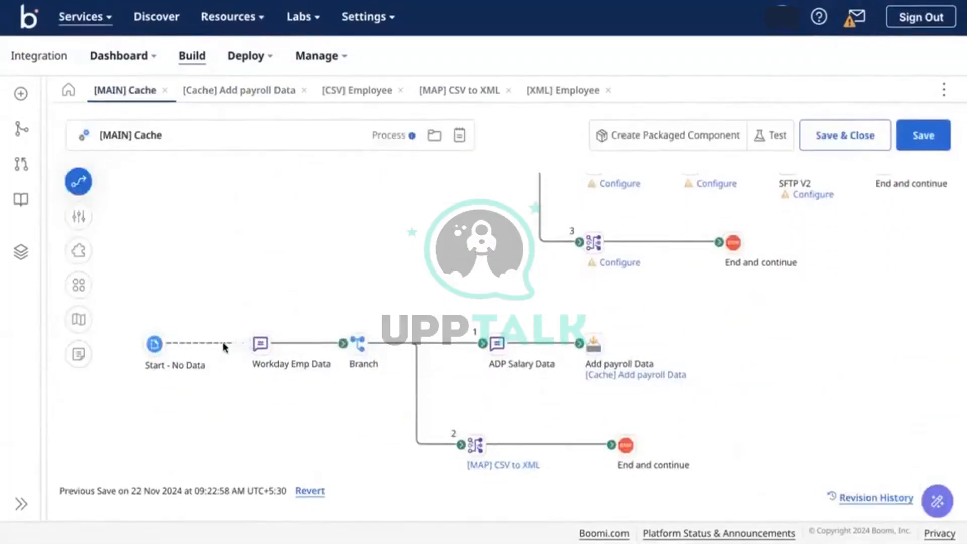
left_click_drag(223, 343, 212, 343)
left_click(246, 90)
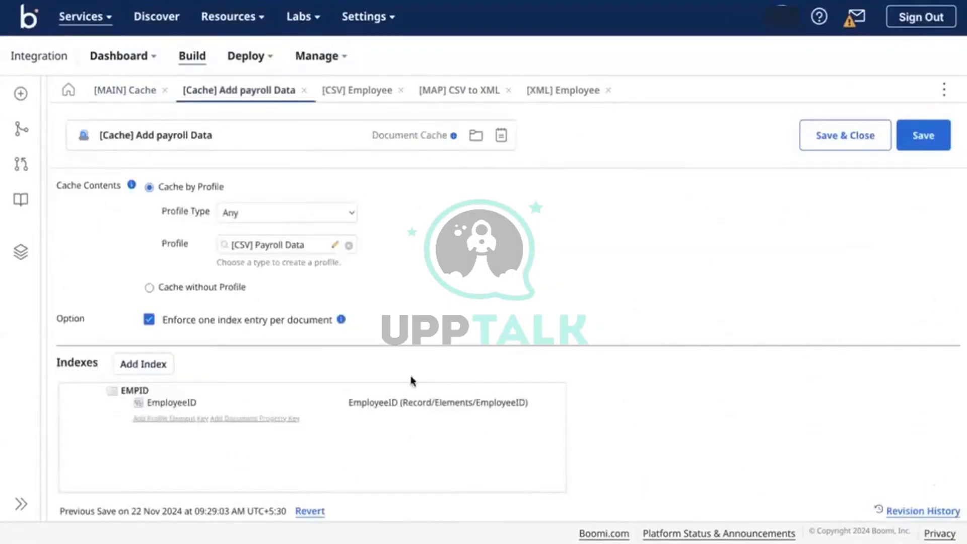
Open the CSV to XML map and expand its Elements and cached payroll data nodes
left_click(462, 96)
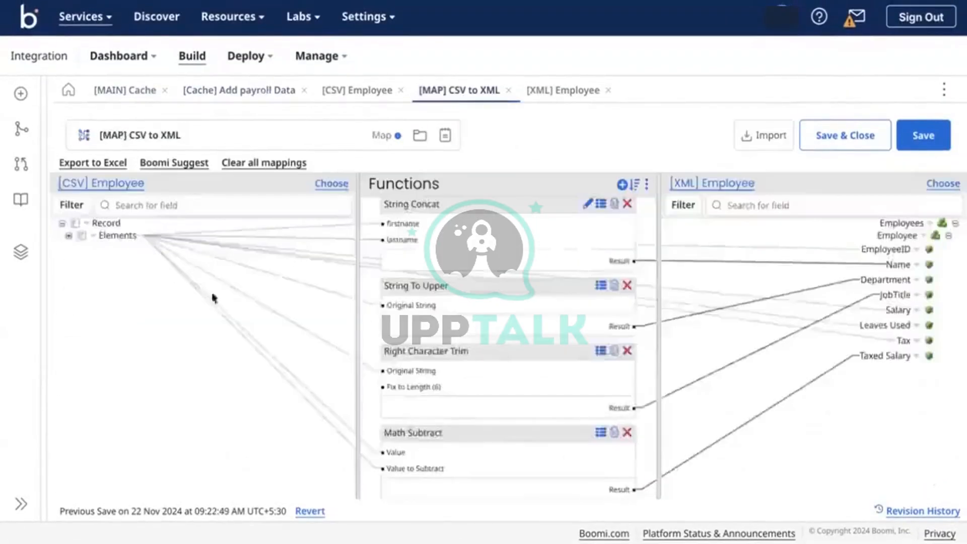
left_click(69, 236)
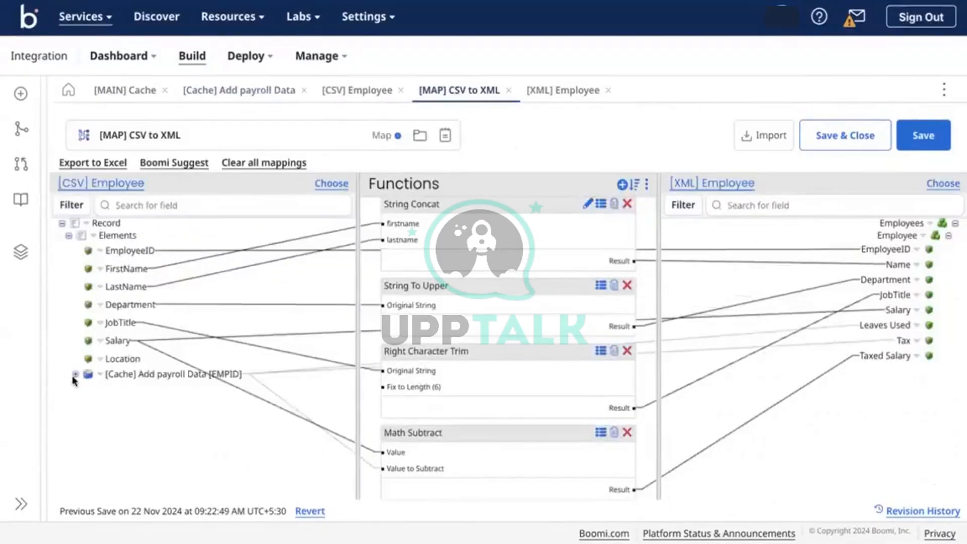
left_click(75, 374)
Set up Add Cached Data with the [Cache] Add payroll Data cache, EMPID index and EmployeeID key
left_click(93, 235)
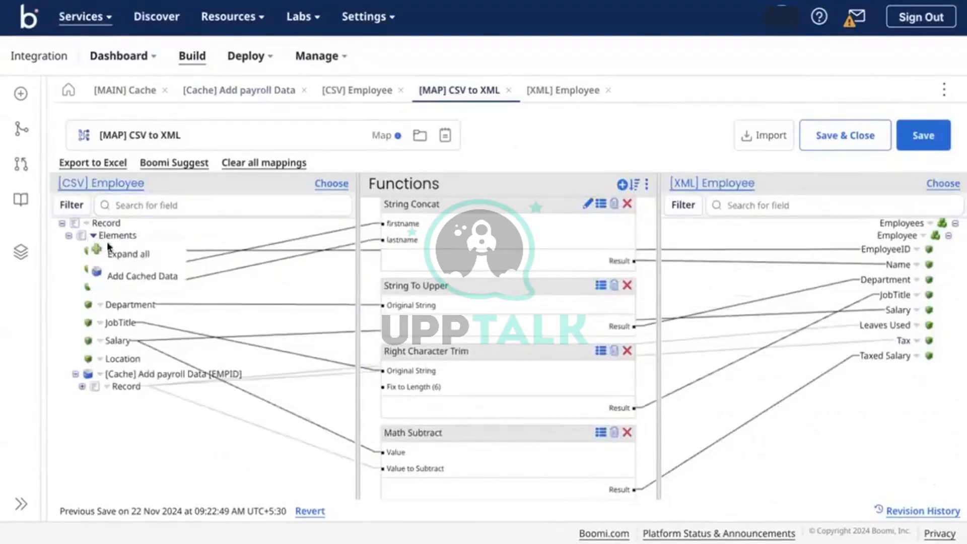
left_click(127, 277)
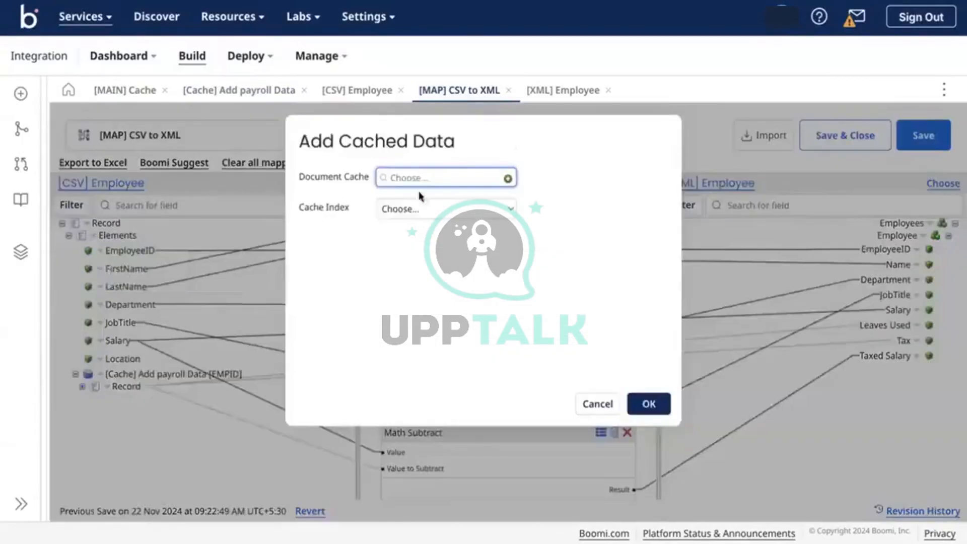
left_click(408, 177)
left_click(428, 235)
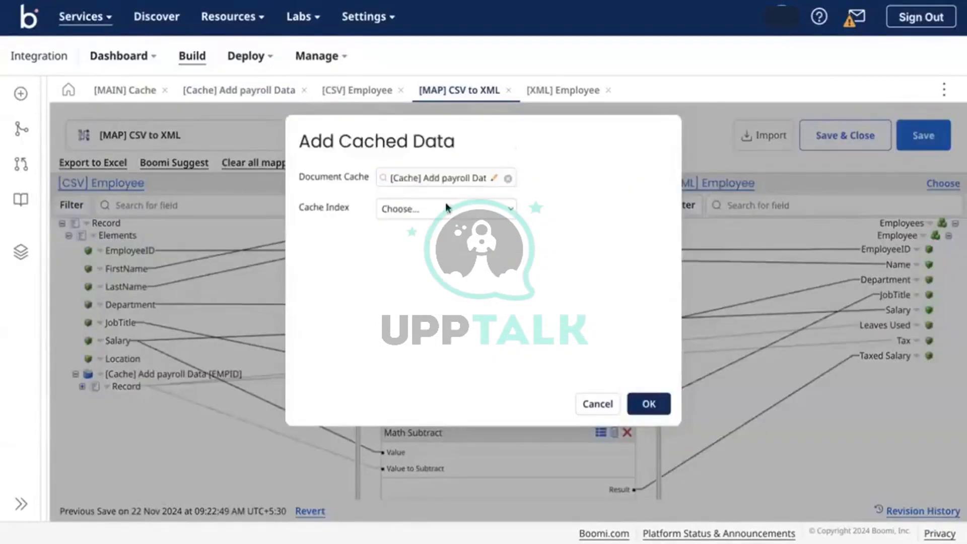
left_click(443, 208)
left_click(410, 228)
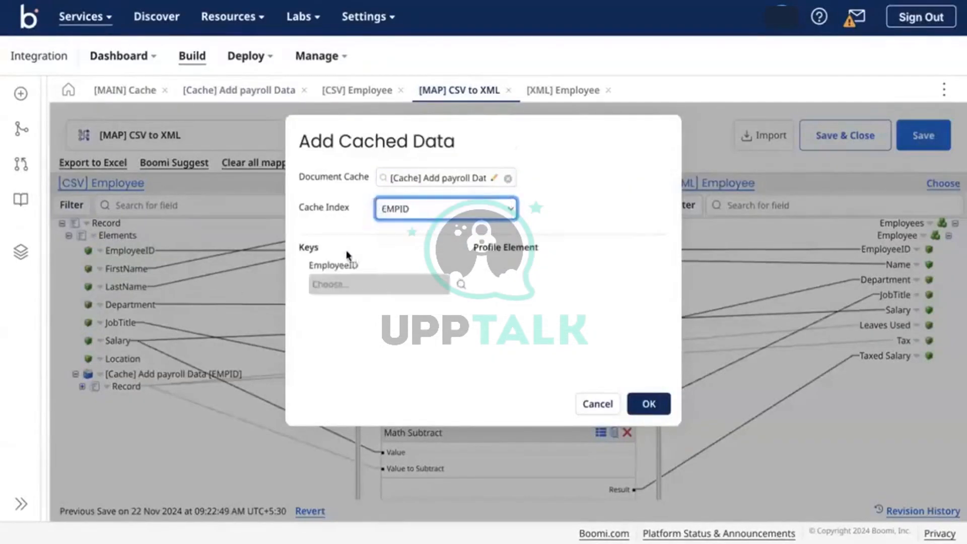
left_click(460, 283)
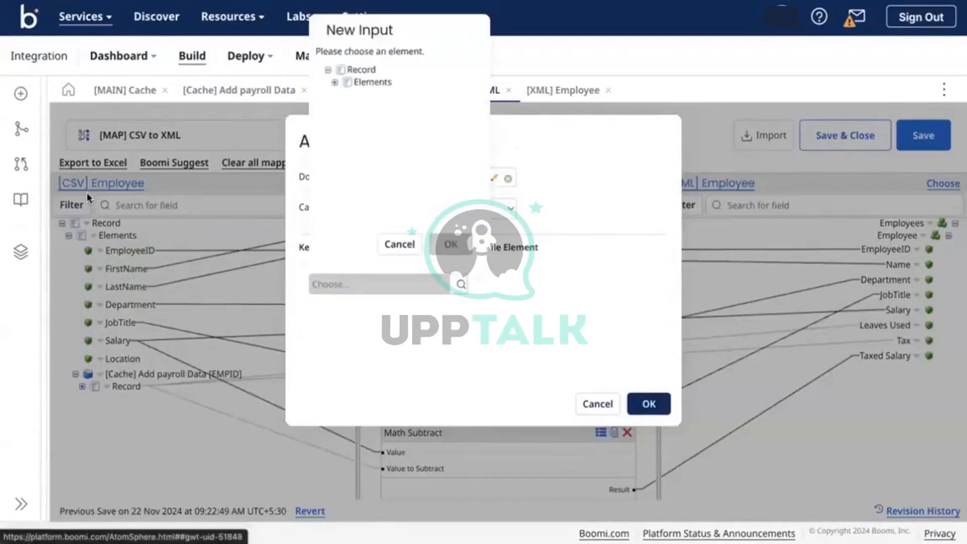
left_click(334, 82)
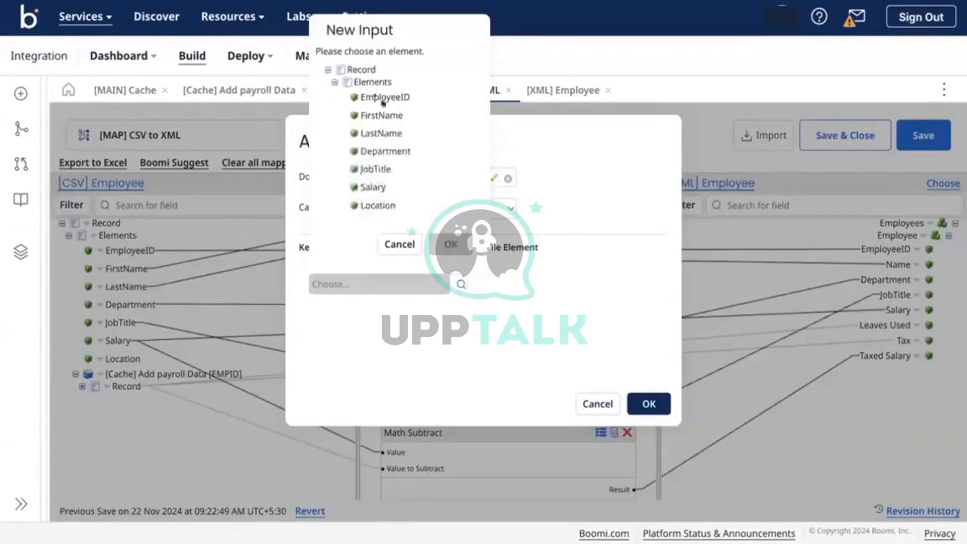
left_click(389, 96)
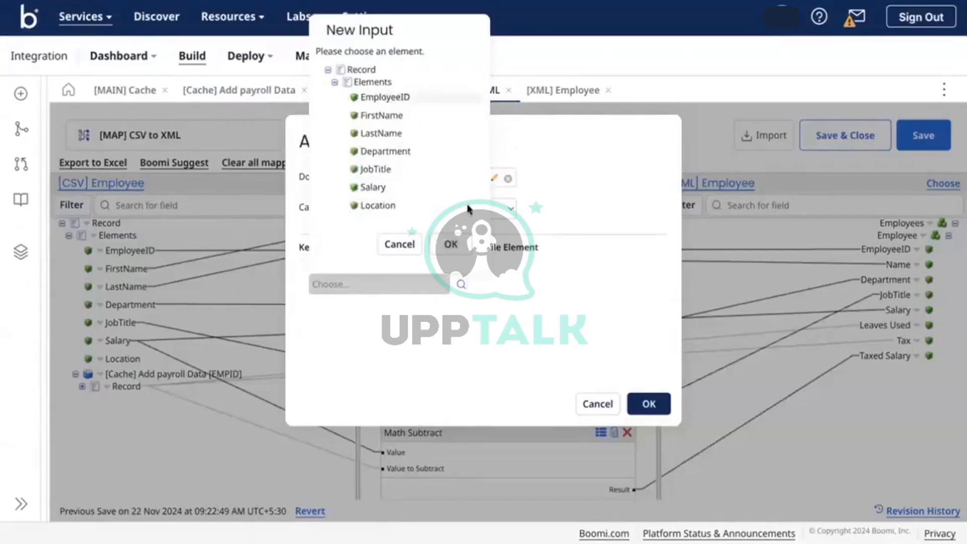
left_click(450, 244)
Cancel the cached data setup without adding it and view the payroll cache settings
left_click(445, 292)
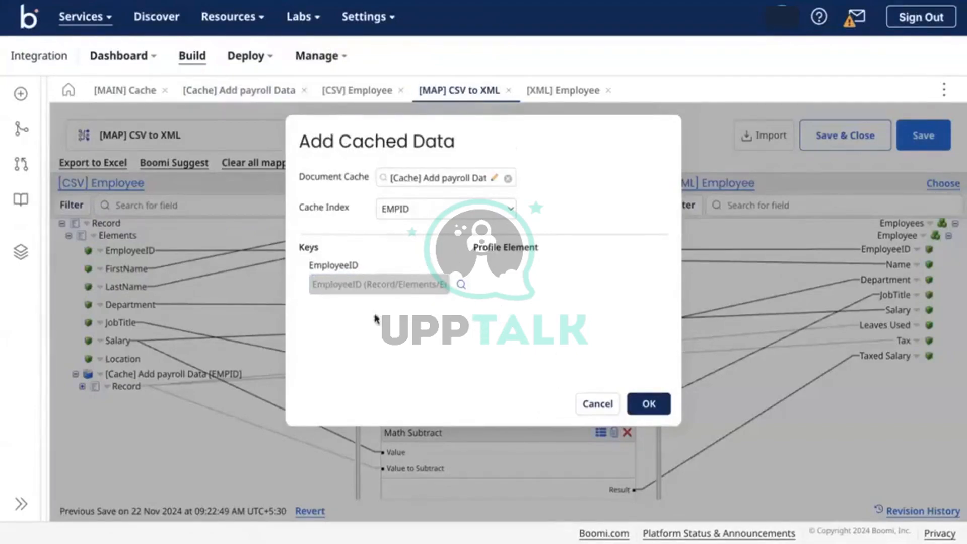
left_click(586, 404)
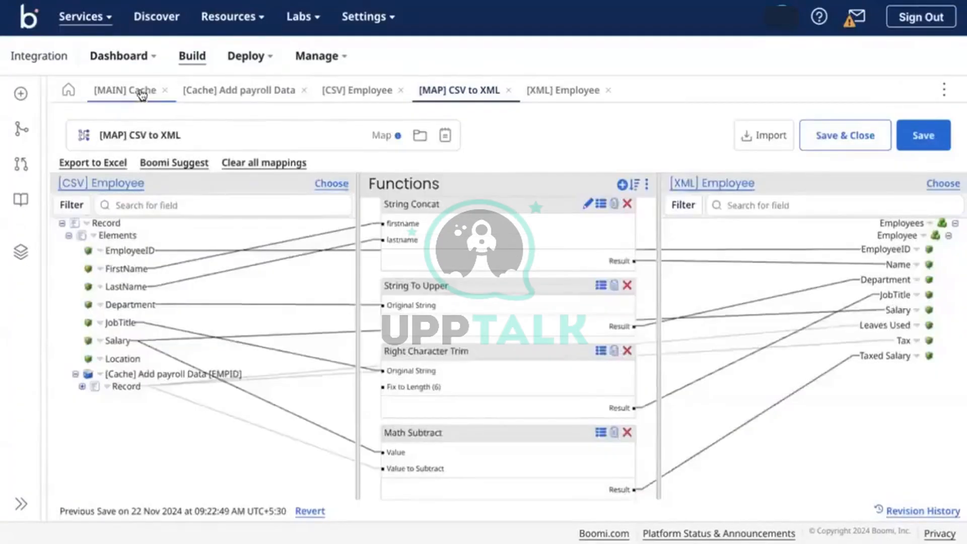
left_click(245, 93)
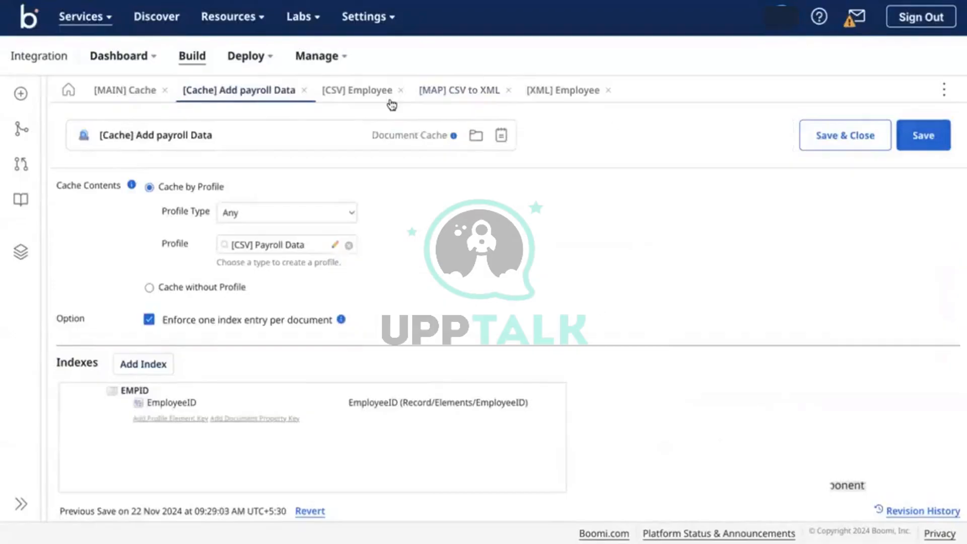
Leave the [Cache] Add payroll Data component and return to the [MAIN] Cache process
left_click(107, 95)
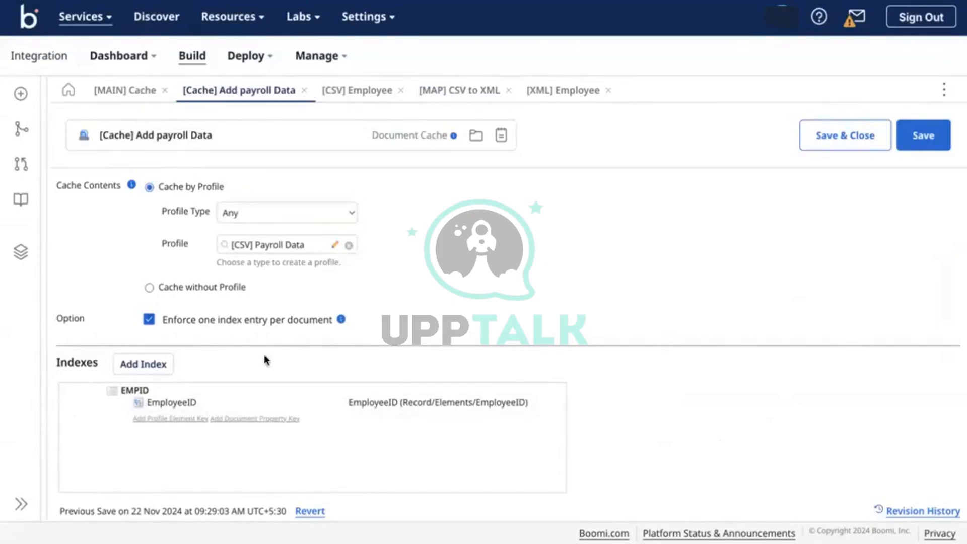
left_click(143, 95)
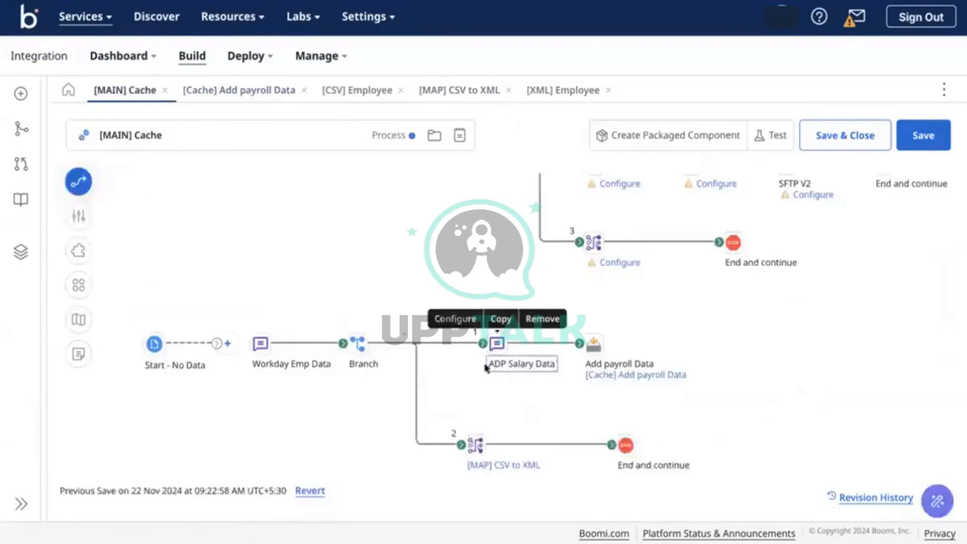
Insert a Try/Catch step between Start and Workday Emp Data, wiring the Try branch onward
left_click(227, 343)
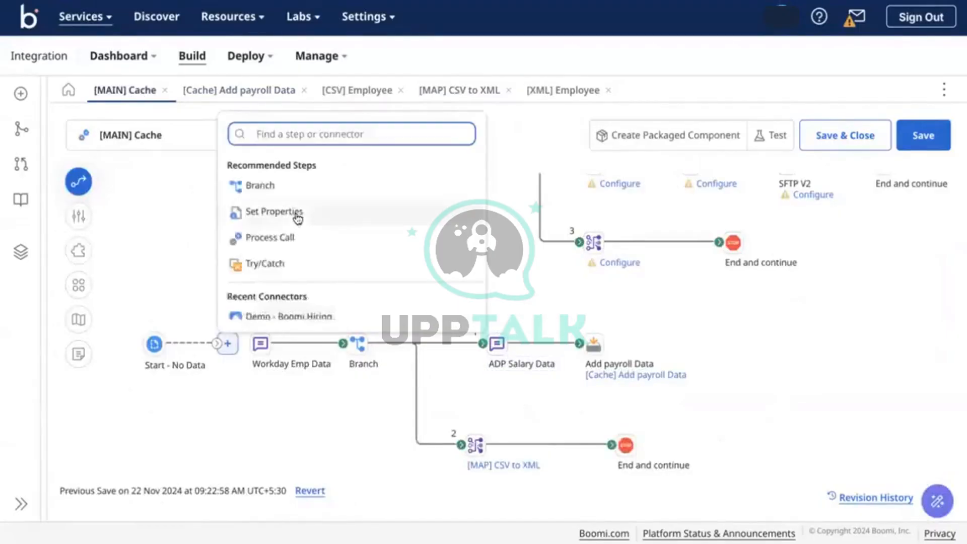
type("tr")
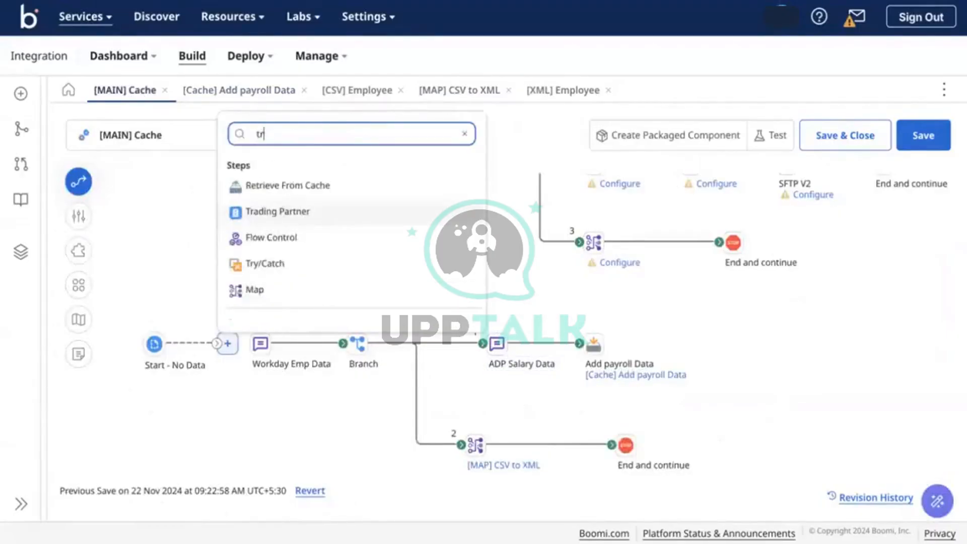
left_click(293, 269)
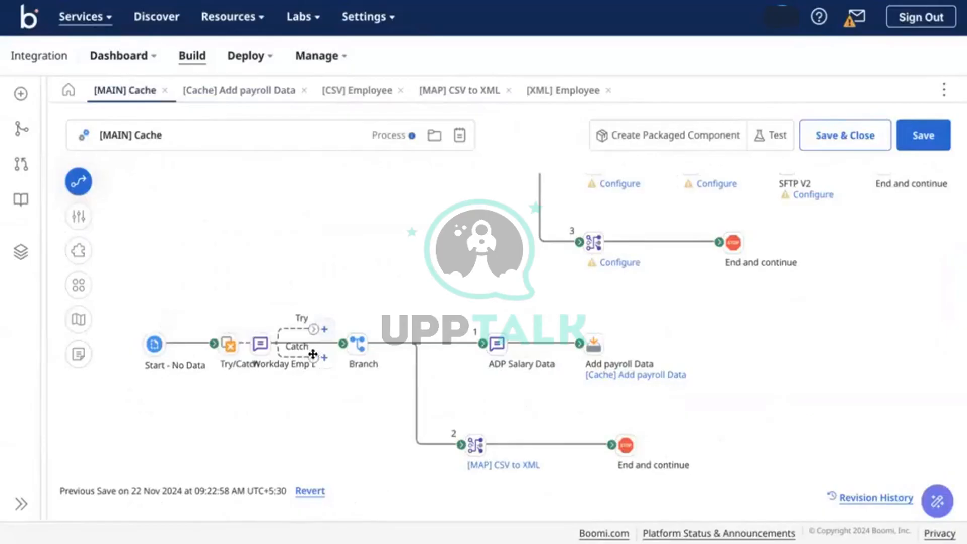
left_click_drag(313, 354, 327, 463)
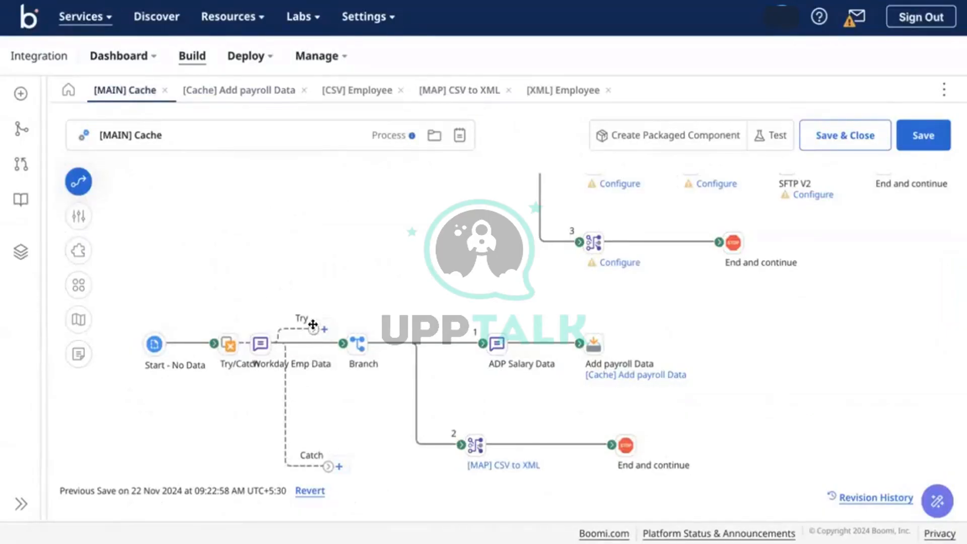
left_click_drag(313, 324, 261, 343)
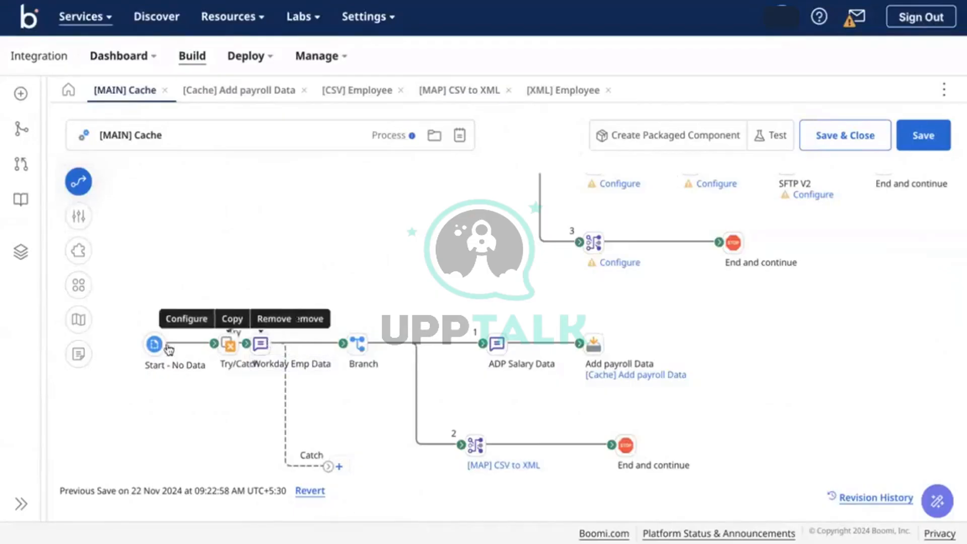
left_click_drag(156, 344, 135, 345)
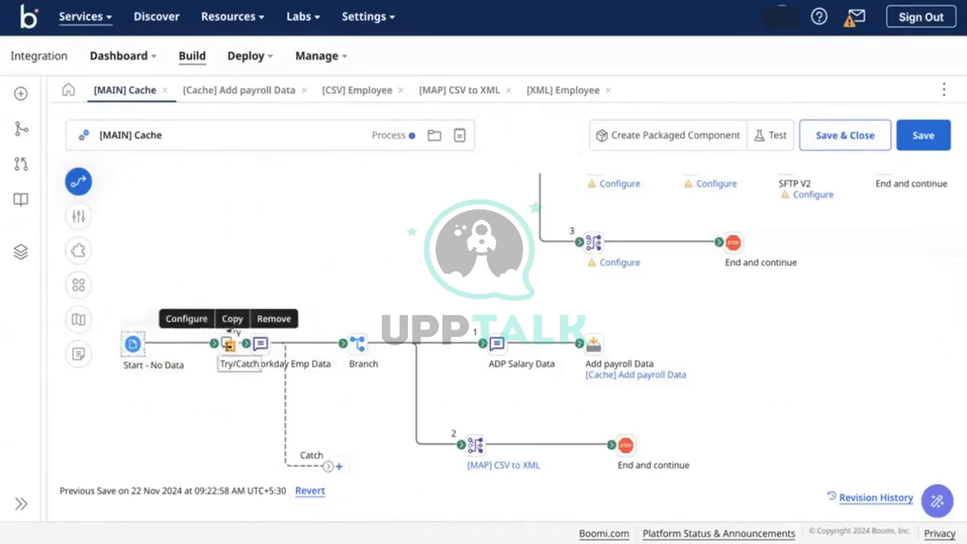
left_click_drag(229, 345, 186, 344)
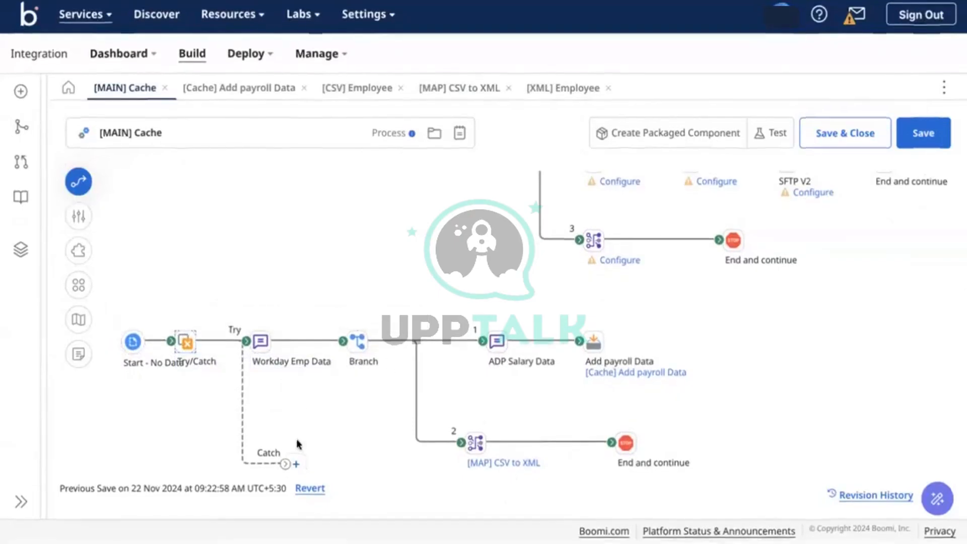
Add a Message step and then a Stop step to the Catch path
left_click(296, 463)
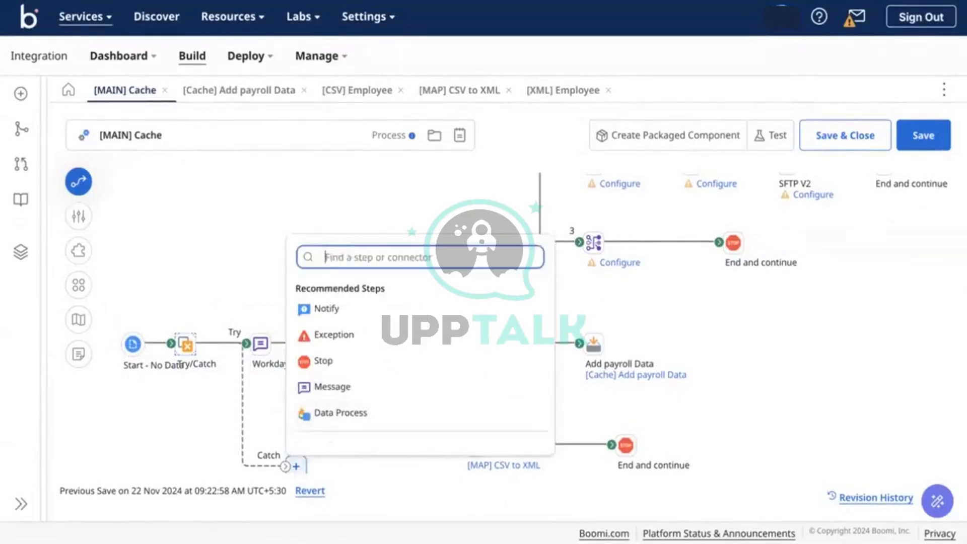
type("mess")
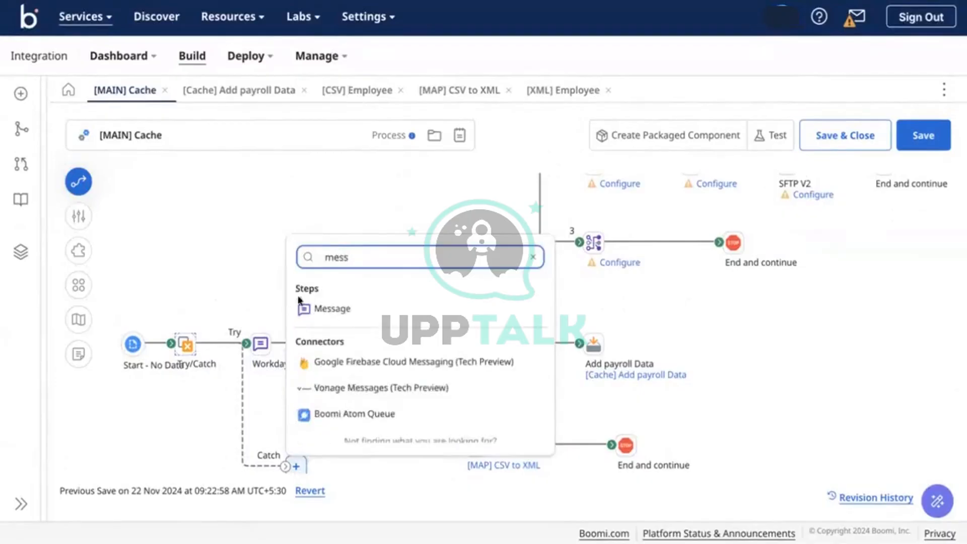
left_click(325, 309)
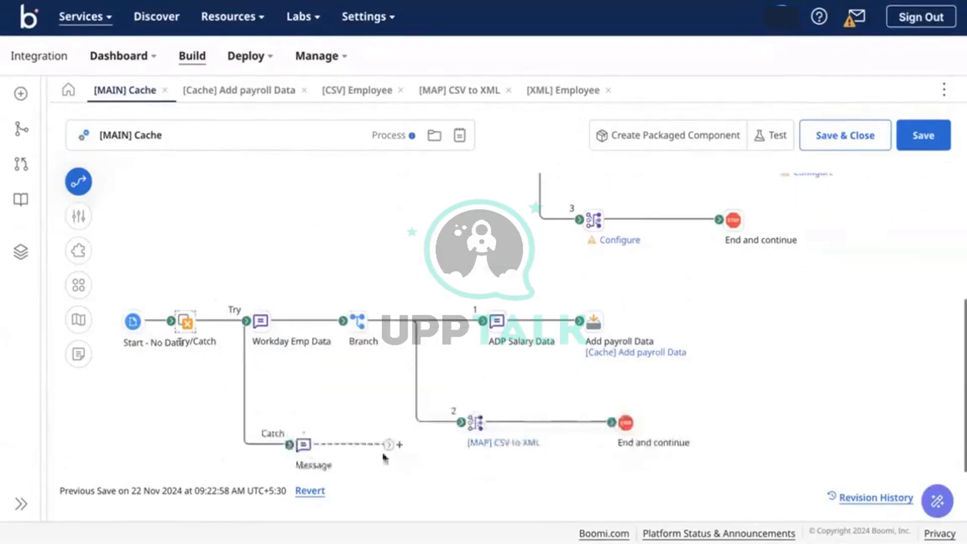
left_click(398, 444)
type("st")
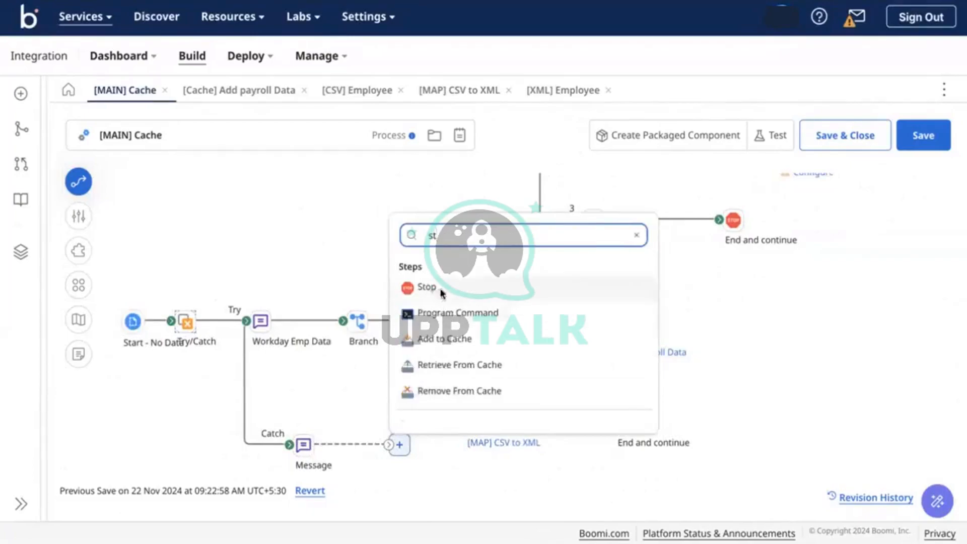
left_click(439, 288)
Add a Message variable: Document Property from Meta Data, Try/Catch Message
double_click(296, 441)
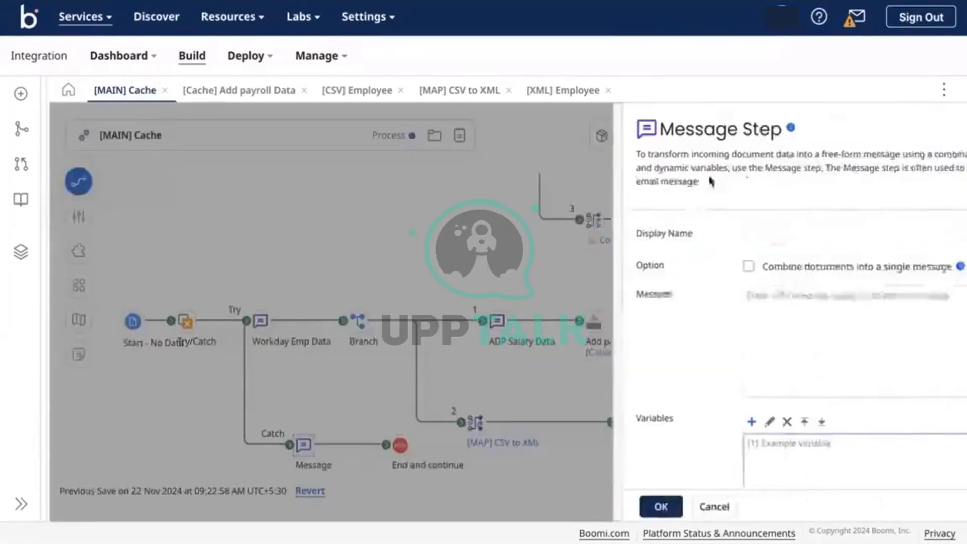
left_click(681, 422)
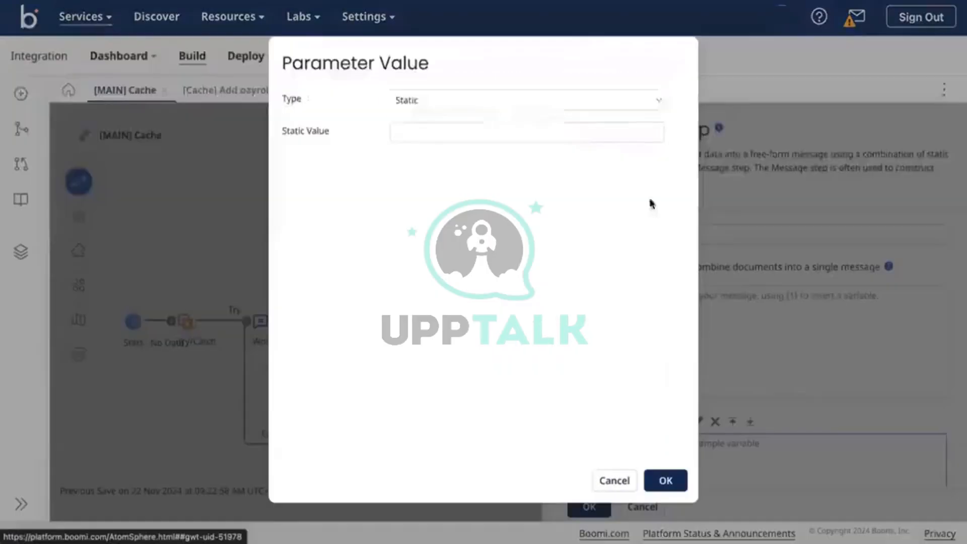
left_click(563, 97)
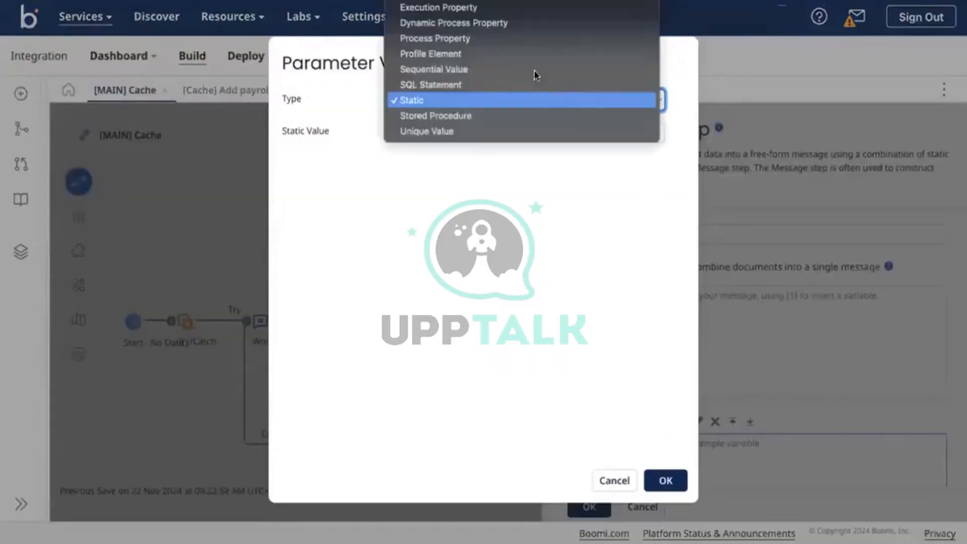
left_click(514, 2)
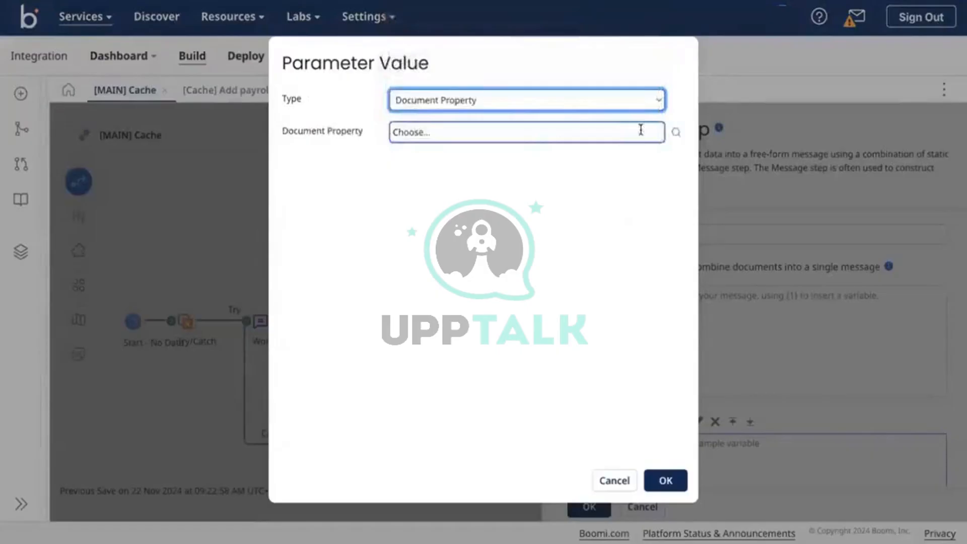
left_click(675, 134)
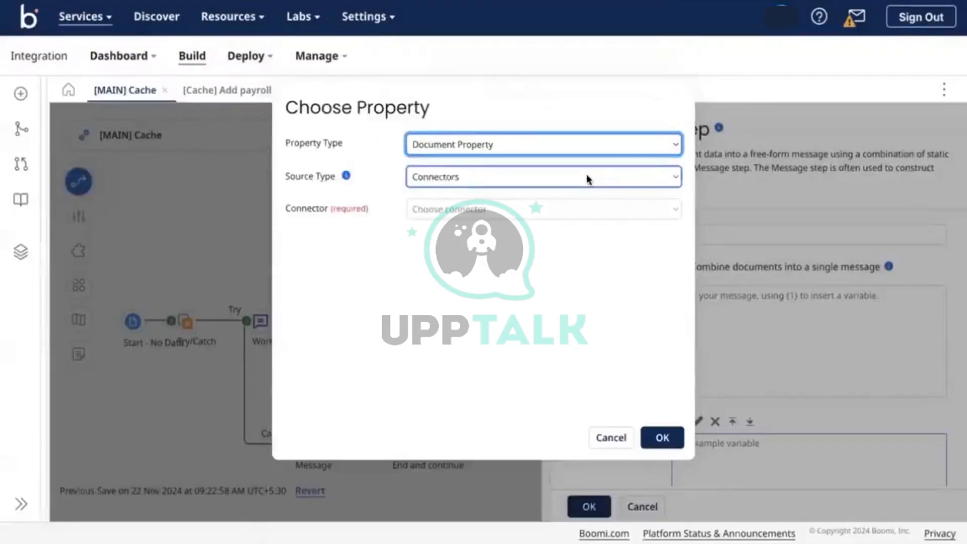
left_click(586, 175)
left_click(574, 208)
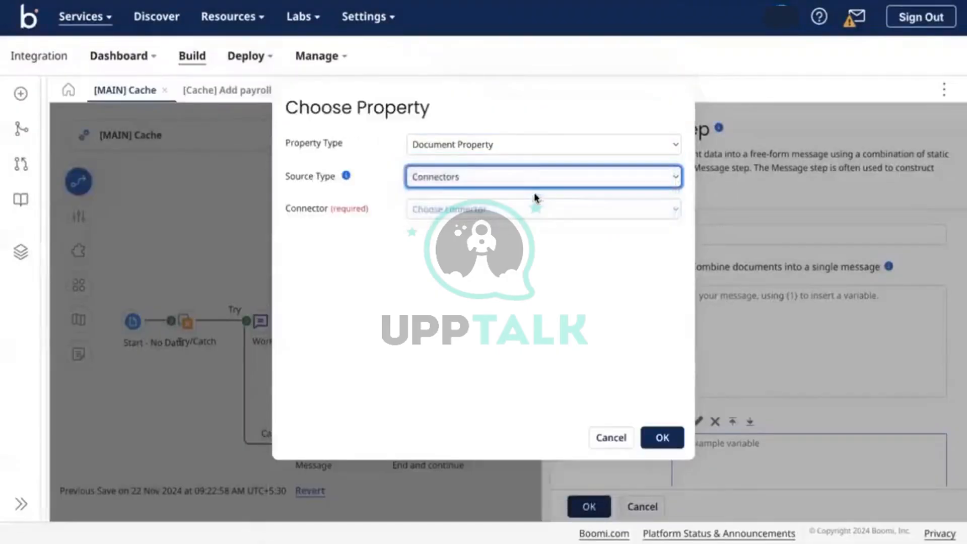
left_click(543, 212)
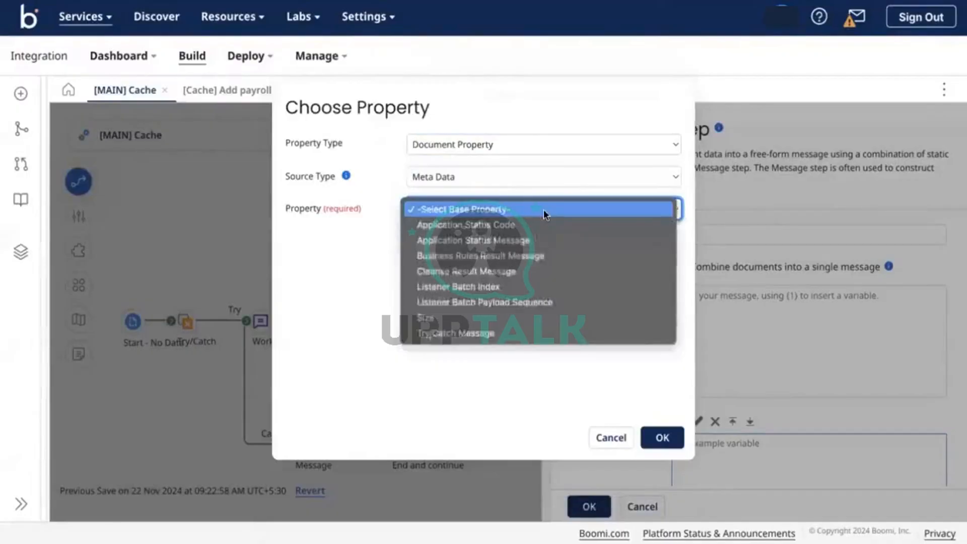
left_click(475, 335)
left_click(674, 439)
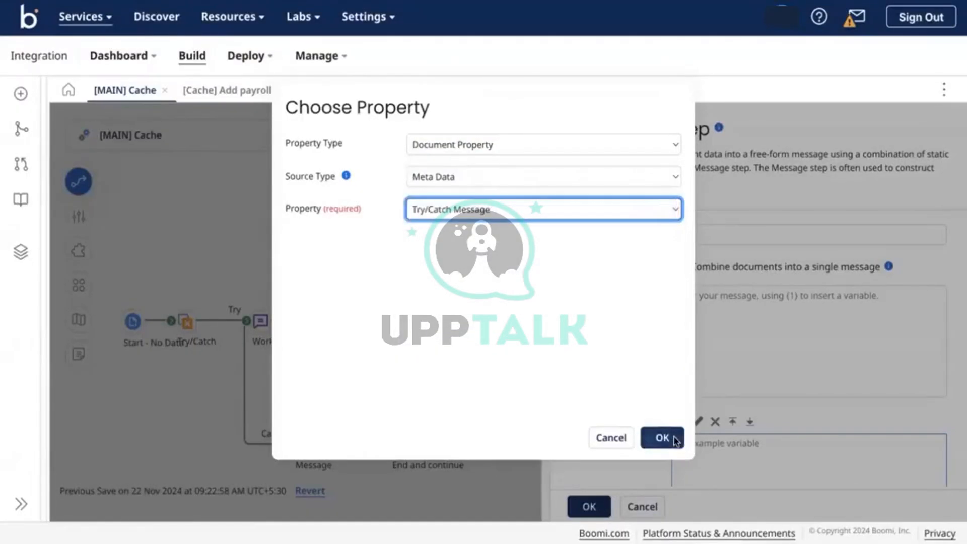
left_click(677, 483)
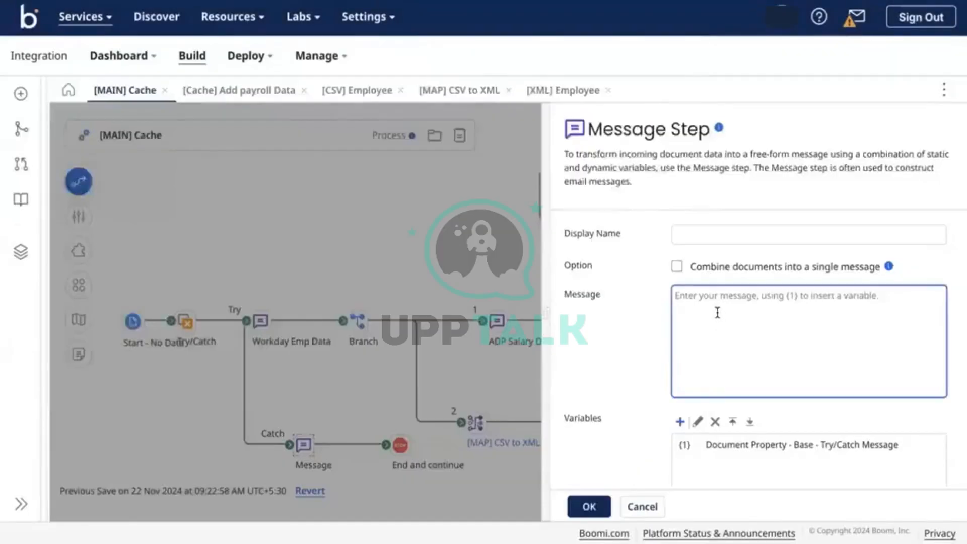
Enter {} as the message text and save the Message step
type("{}")
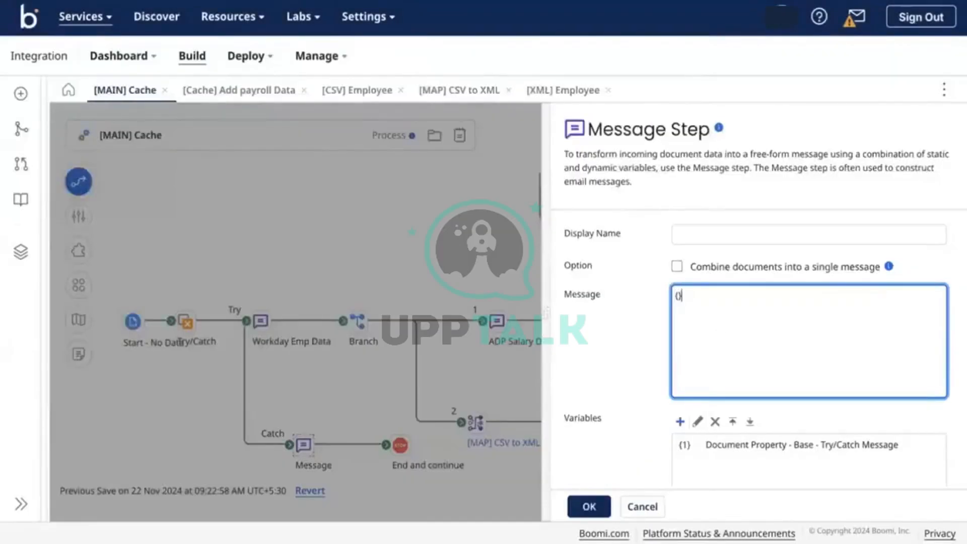
scroll(619, 417, "down", 3)
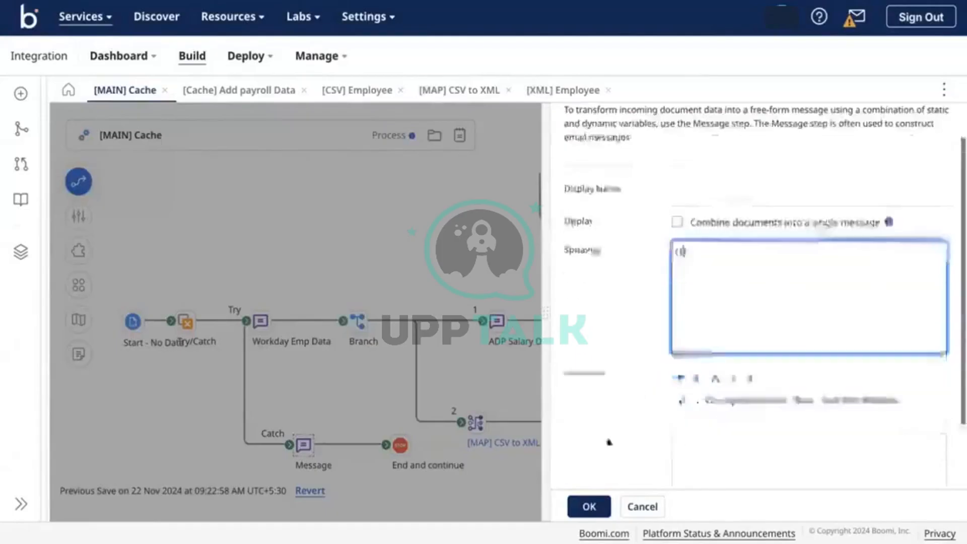
left_click(587, 505)
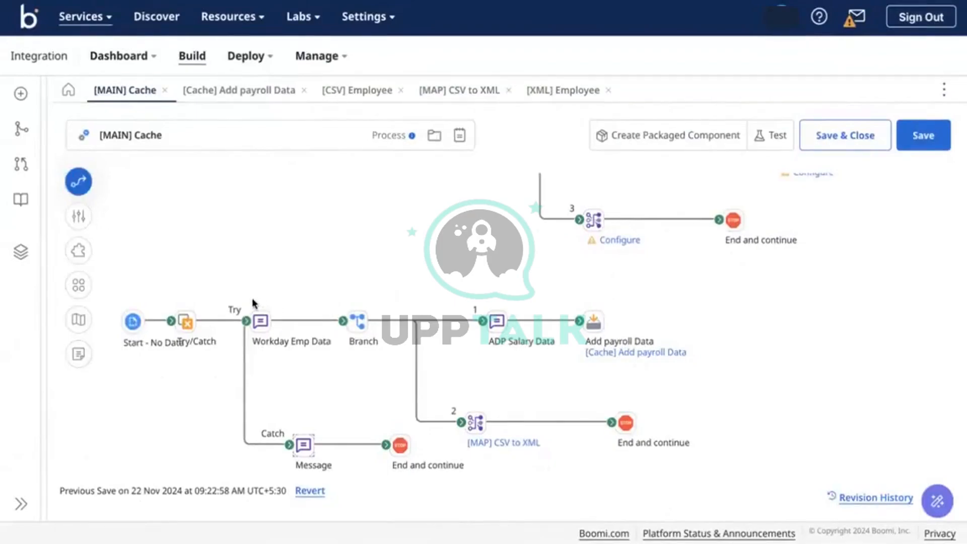
Shift the Try-path steps, Try/Catch, Message and End step rightward, then open [XML] Employee
left_click_drag(254, 297, 789, 423)
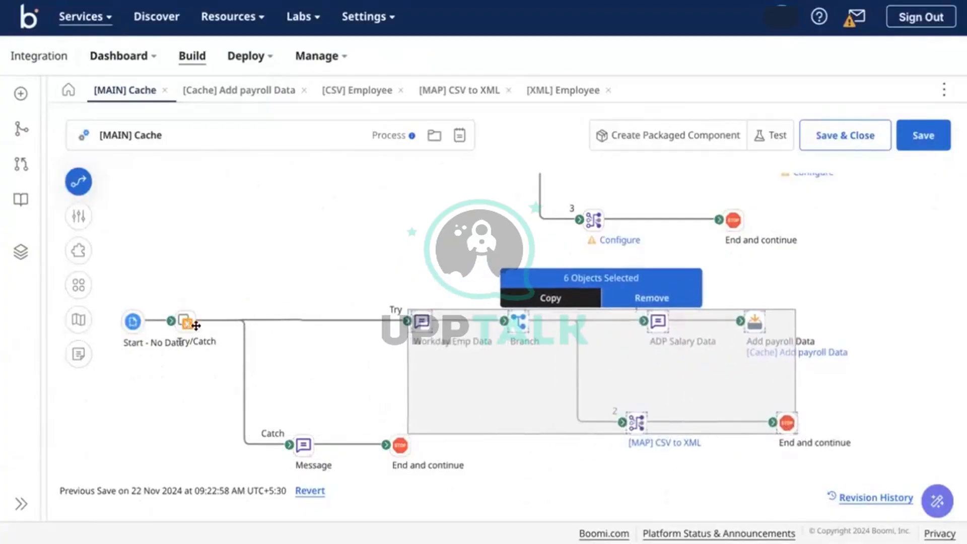
left_click_drag(196, 325, 292, 325)
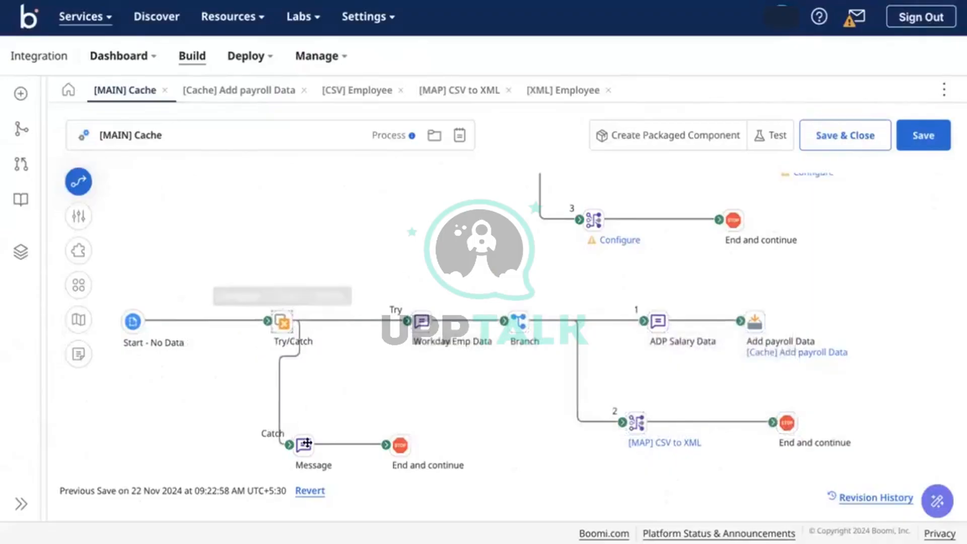
left_click_drag(306, 443, 344, 428)
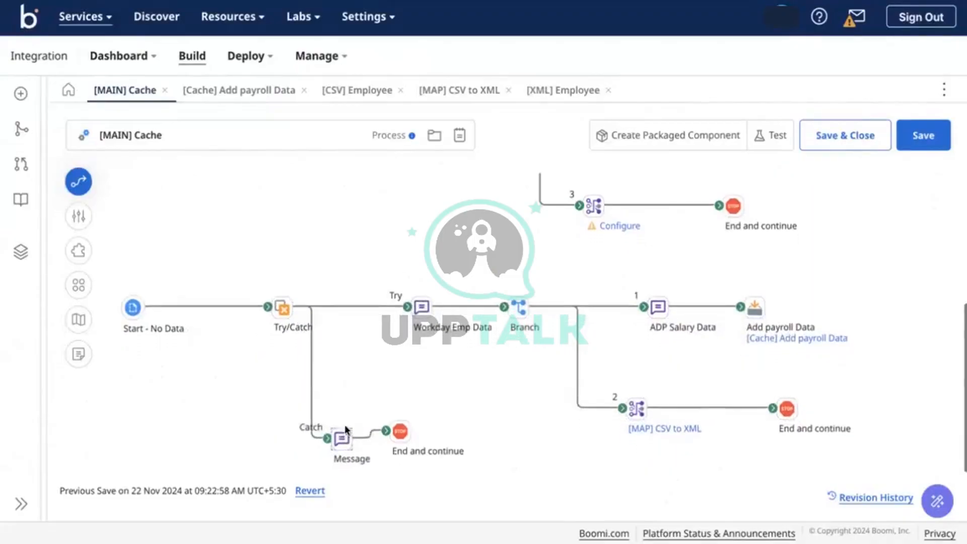
left_click_drag(399, 443, 474, 424)
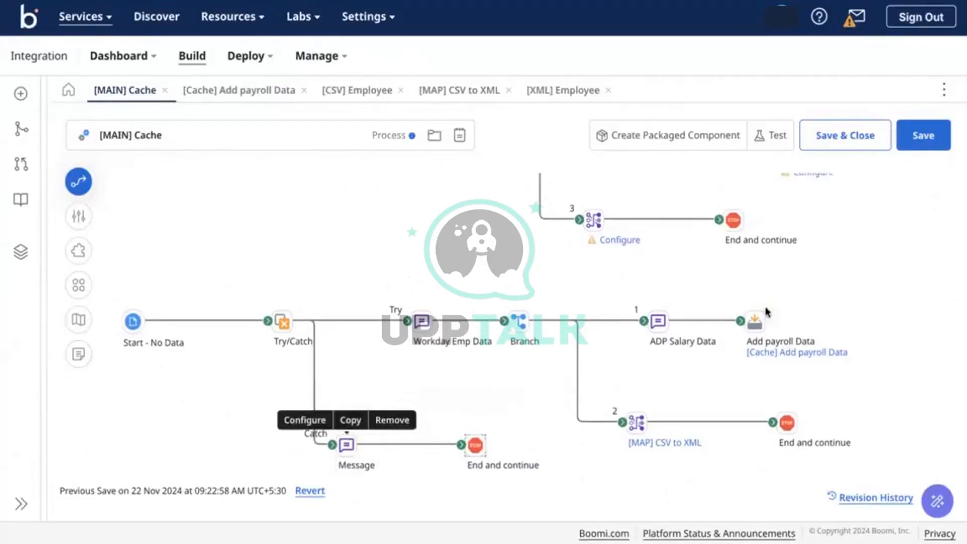
left_click(577, 93)
Select the EmployeeID element and change its Min Occurs to 1
left_click(118, 228)
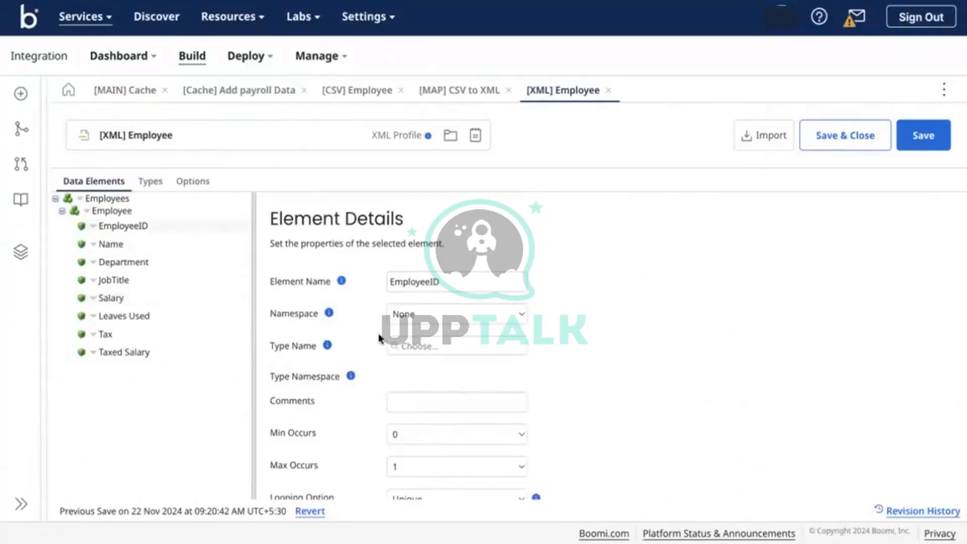
scroll(356, 393, "down", 2)
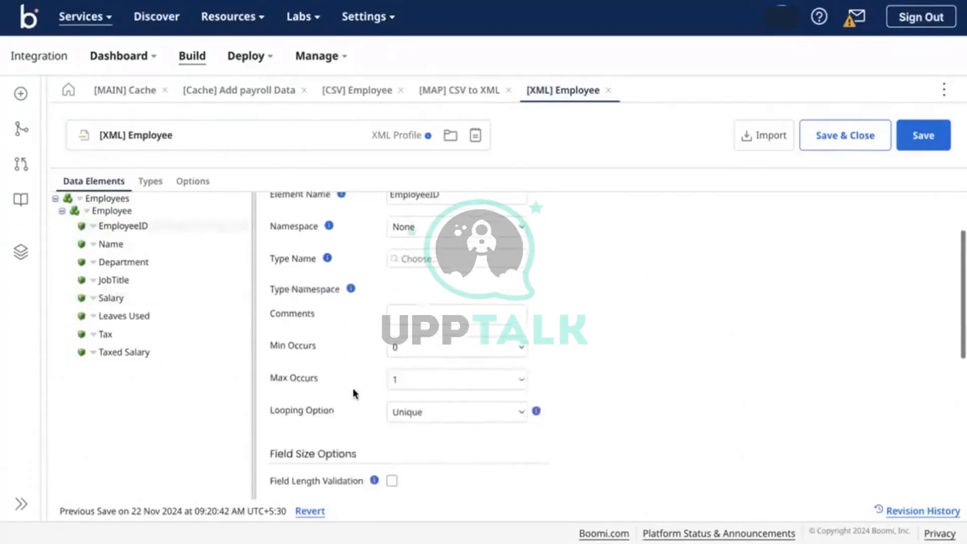
scroll(409, 367, "down", 1)
left_click(431, 300)
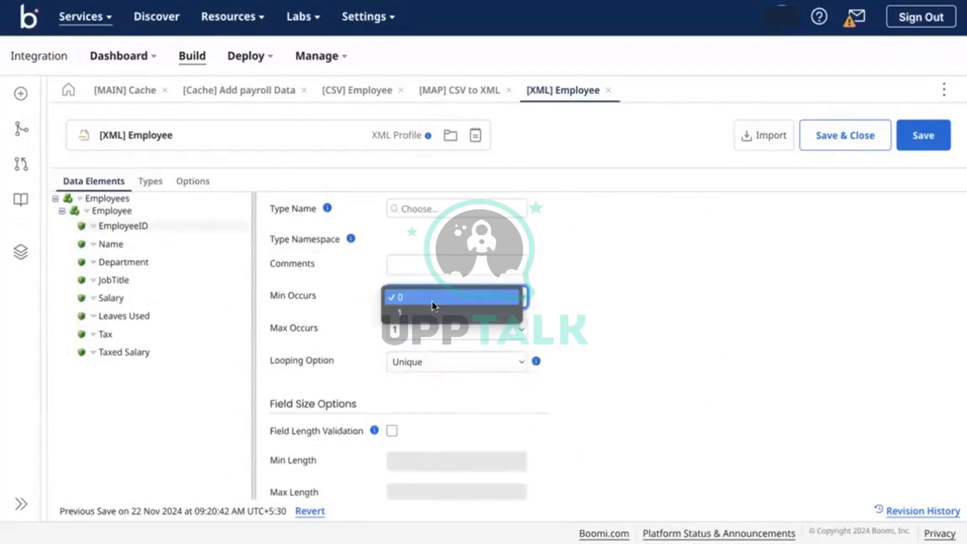
left_click(398, 316)
Check the profile options, then set EmployeeID's Min Occurs back to 0
scroll(399, 316, "up", 3)
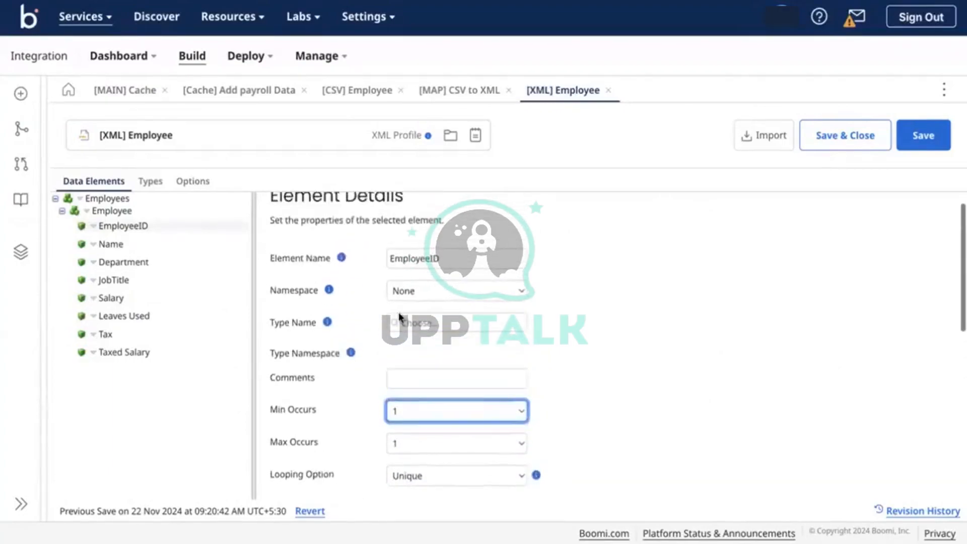
scroll(398, 316, "down", 2)
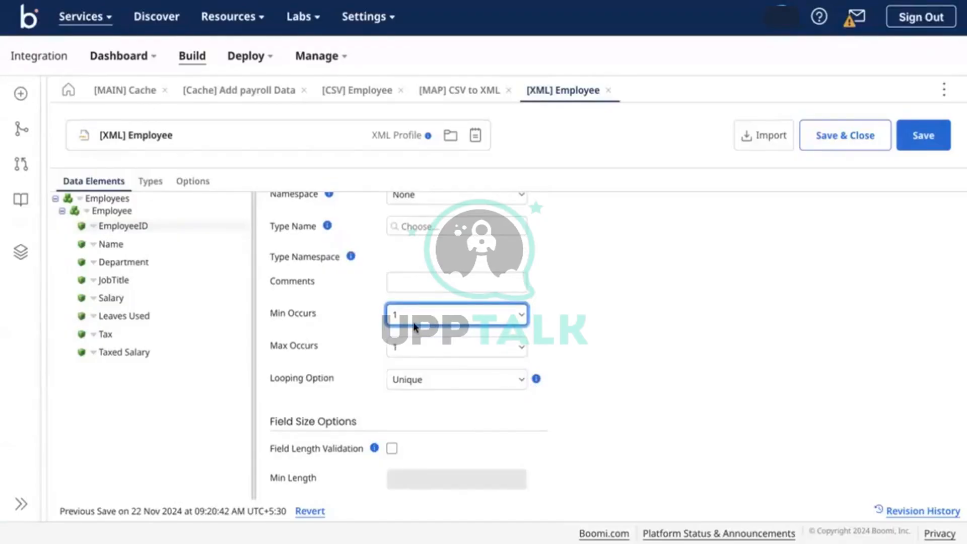
left_click(190, 182)
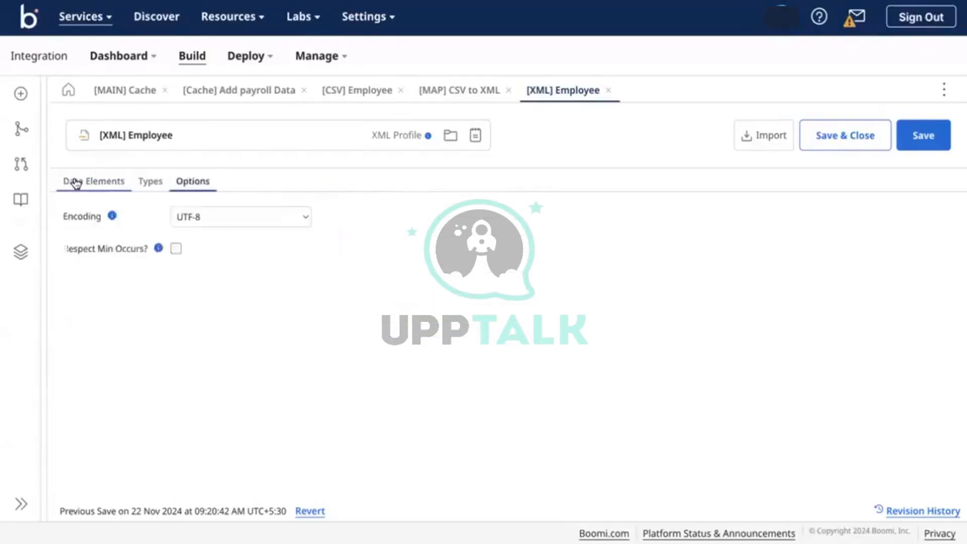
left_click(75, 182)
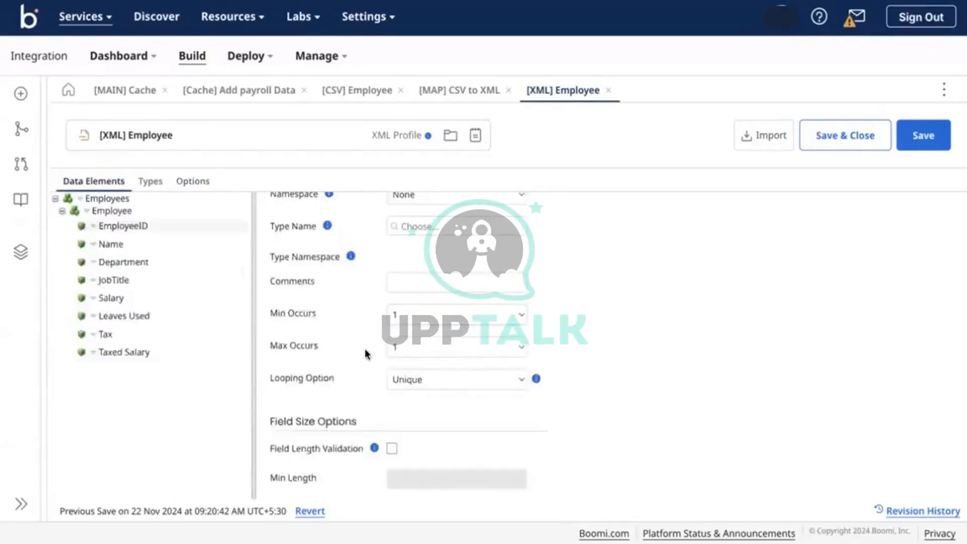
scroll(366, 352, "up", 2)
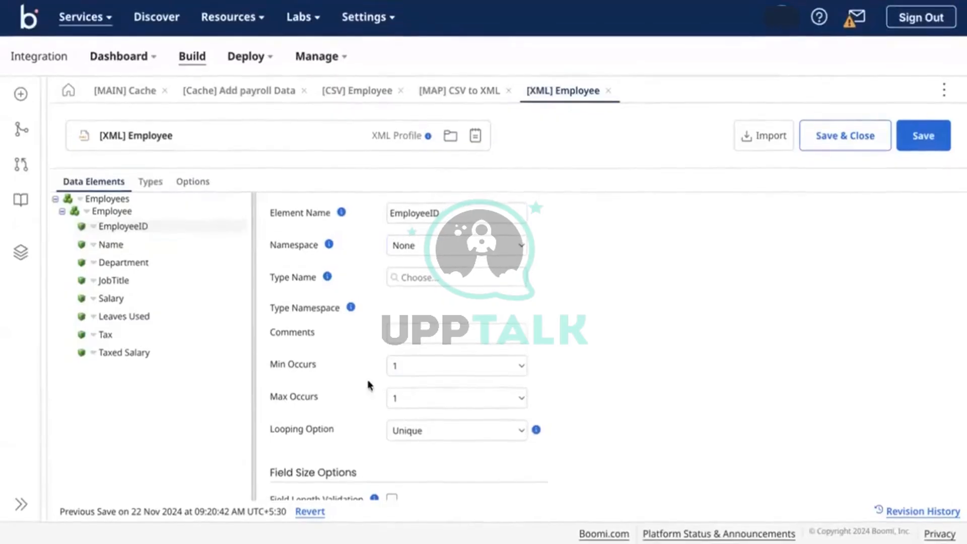
left_click(410, 363)
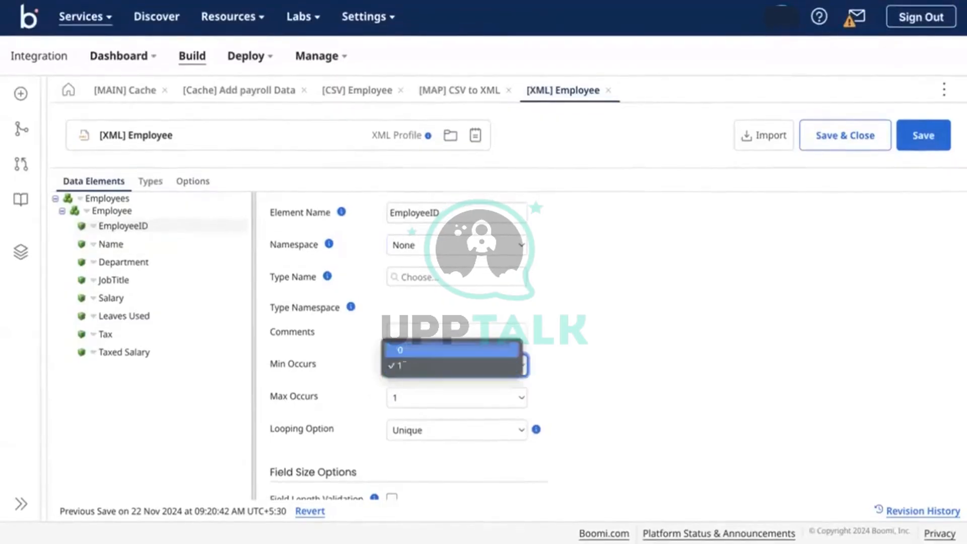
left_click(407, 348)
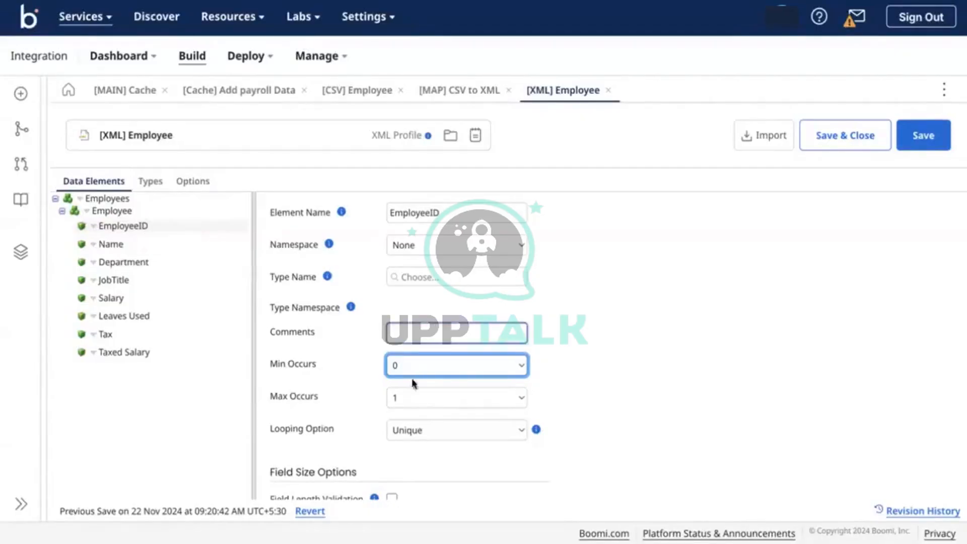
Recheck the Min Occurs list and leave EmployeeID at 0
left_click(403, 364)
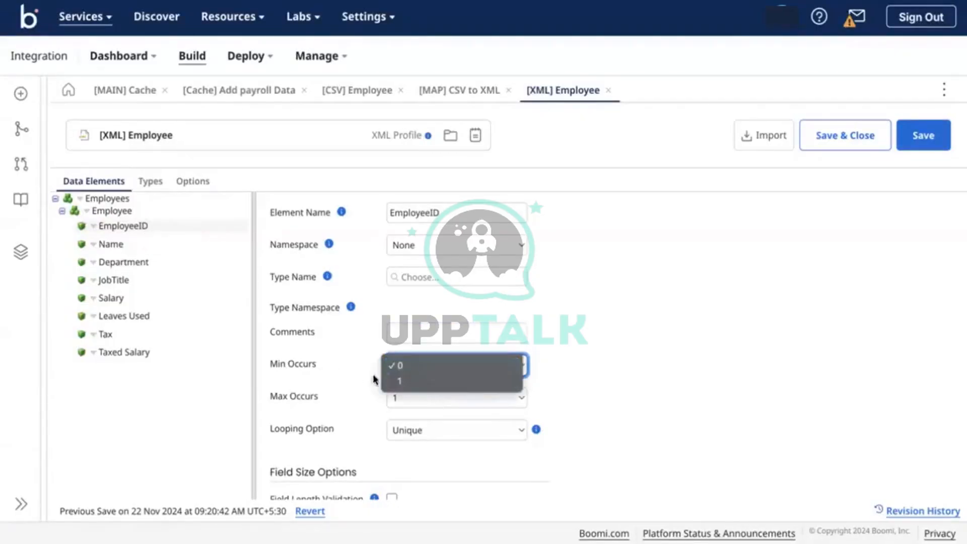
left_click(360, 385)
scroll(360, 385, "down", 1)
scroll(360, 385, "down", 1)
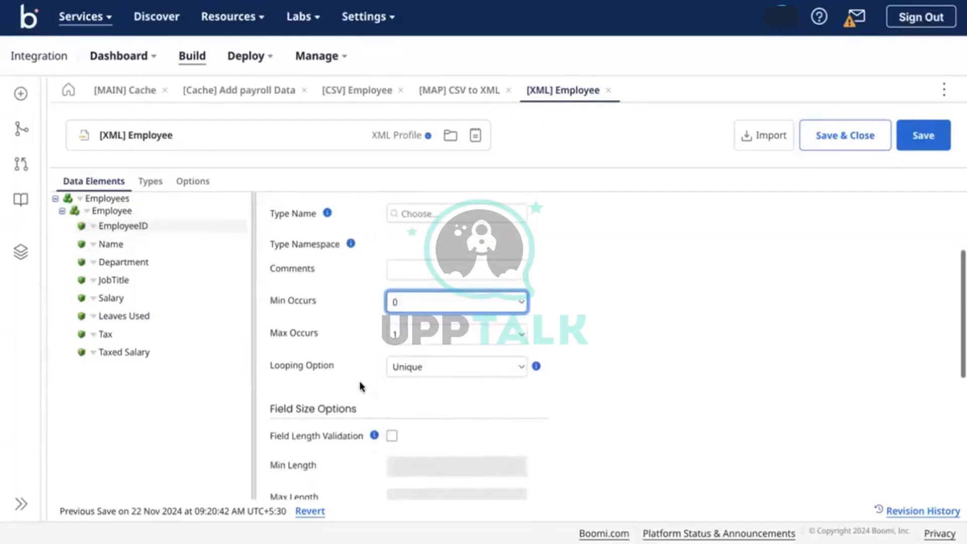
scroll(361, 386, "down", 5)
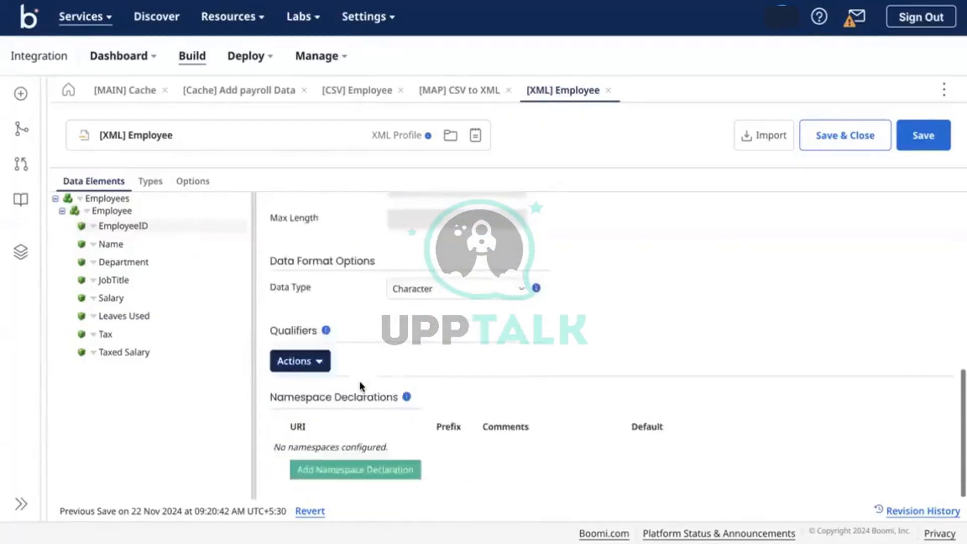
scroll(367, 388, "up", 8)
left_click(445, 436)
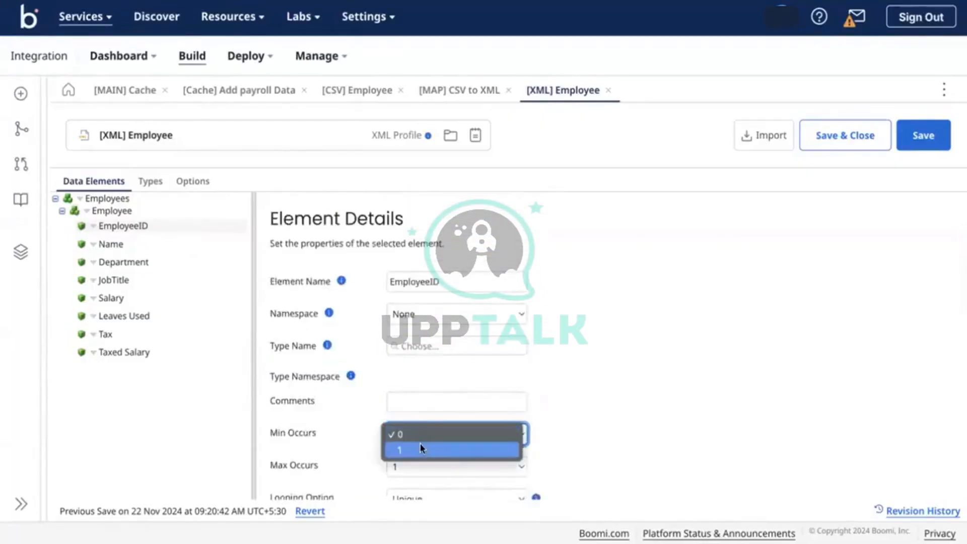
left_click(345, 449)
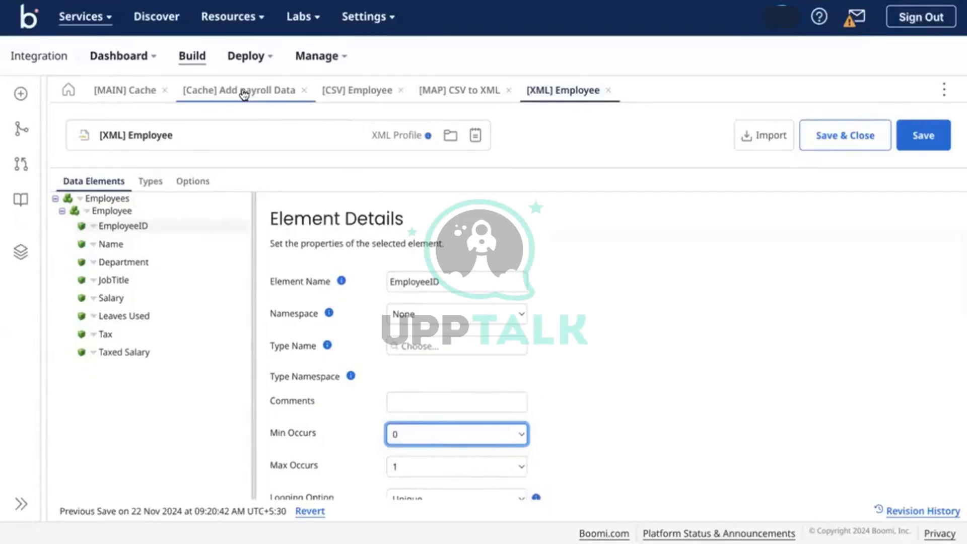
Save the [MAIN] Cache process and open the [Cache] Add payroll Data settings from the cache shape
left_click(280, 94)
left_click(122, 93)
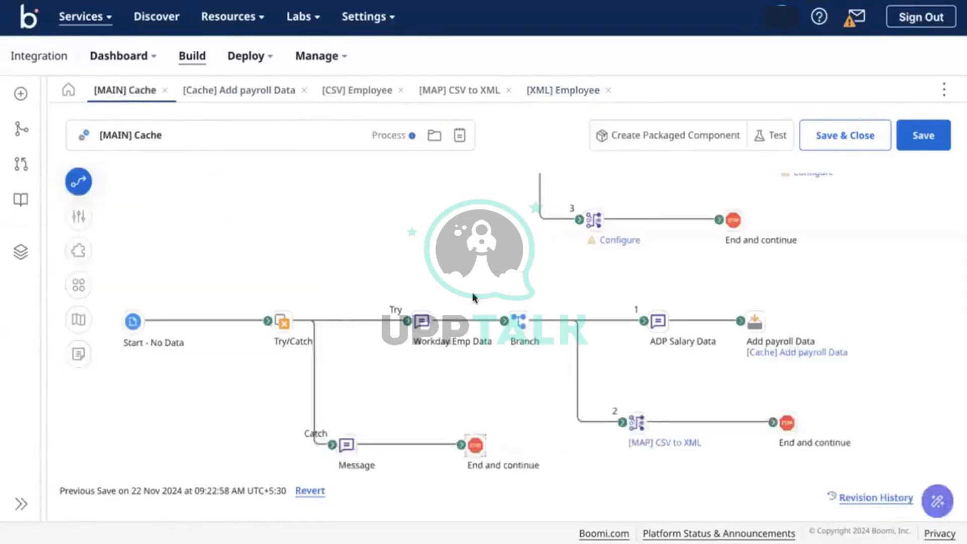
left_click(915, 141)
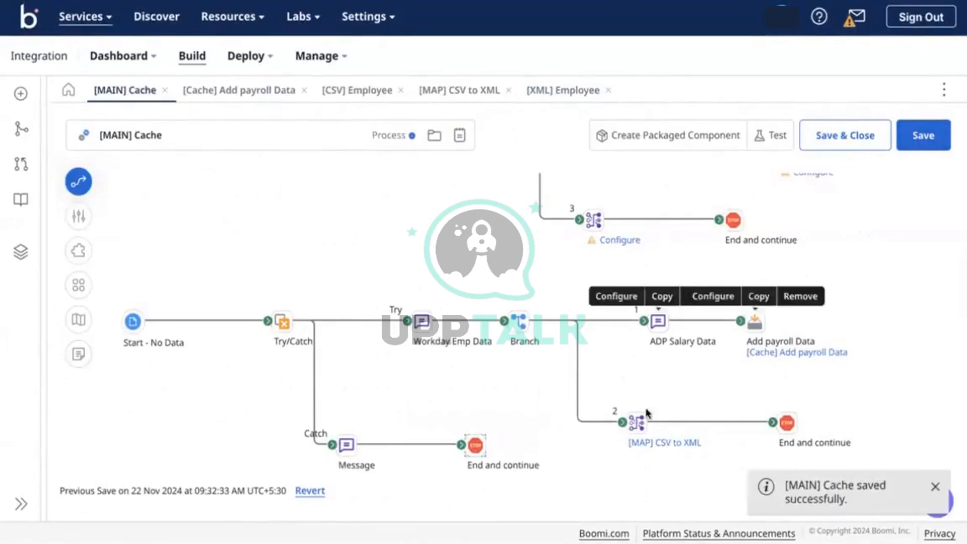
left_click(774, 350)
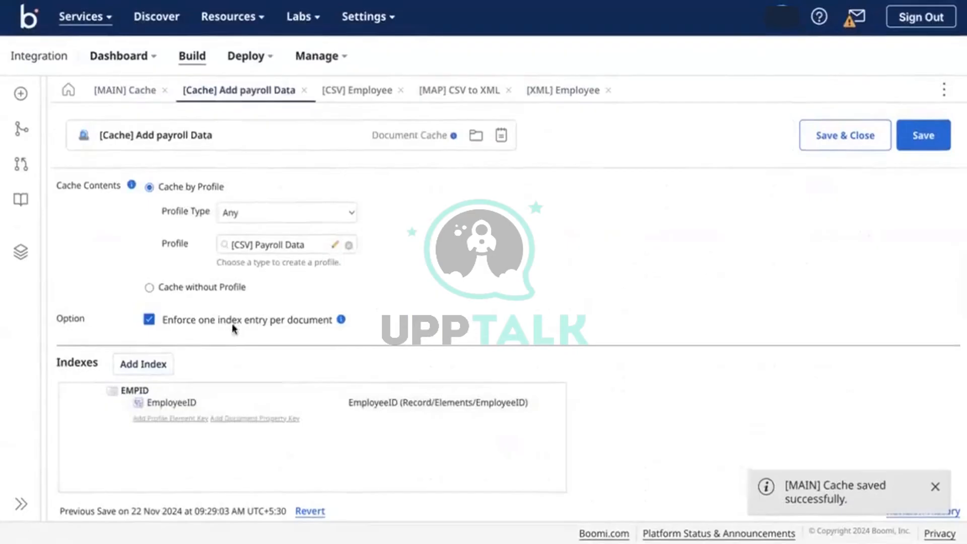
Check the Catch Message step, expand the map's cached Record/Elements, and save [MAIN] Cache
left_click(116, 94)
left_click(345, 444)
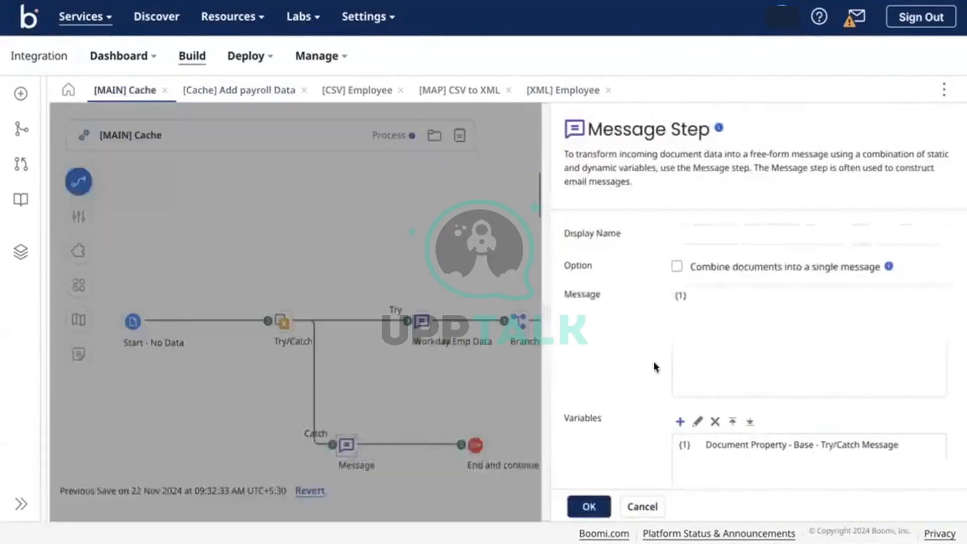
left_click(504, 375)
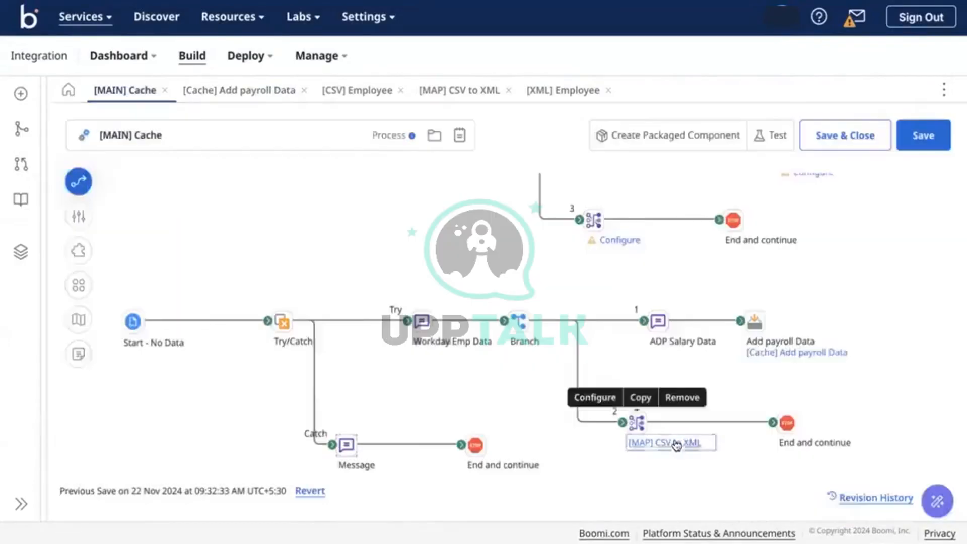
left_click(675, 443)
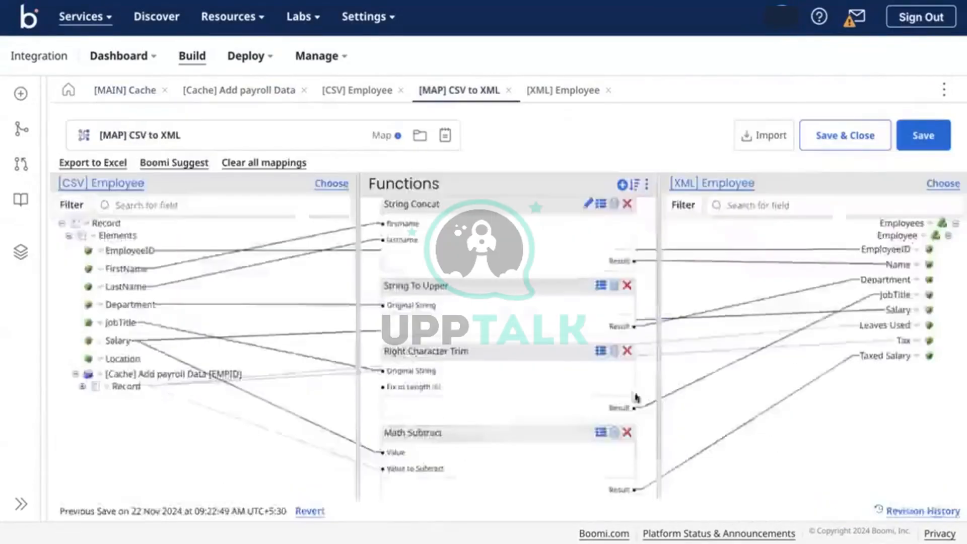
left_click(81, 386)
left_click(89, 398)
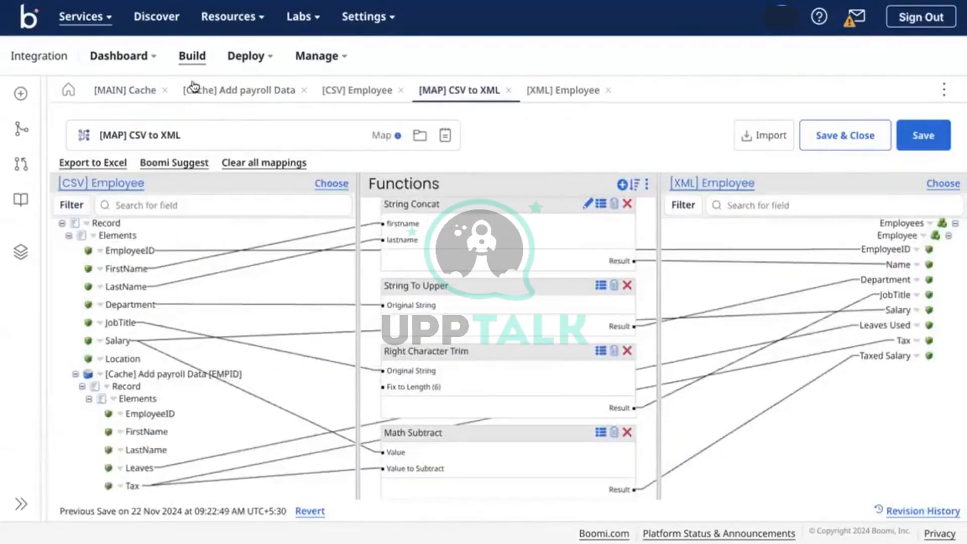
left_click(129, 91)
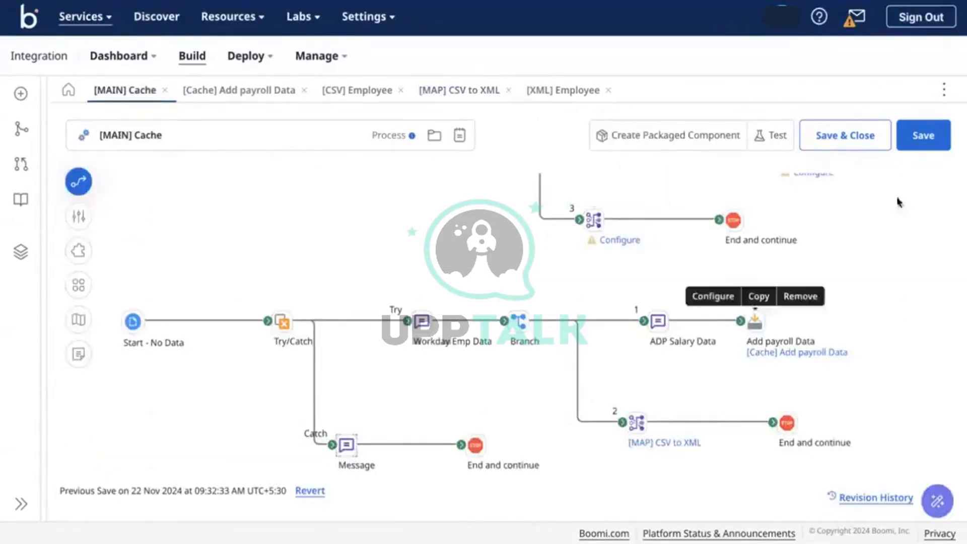
left_click(945, 136)
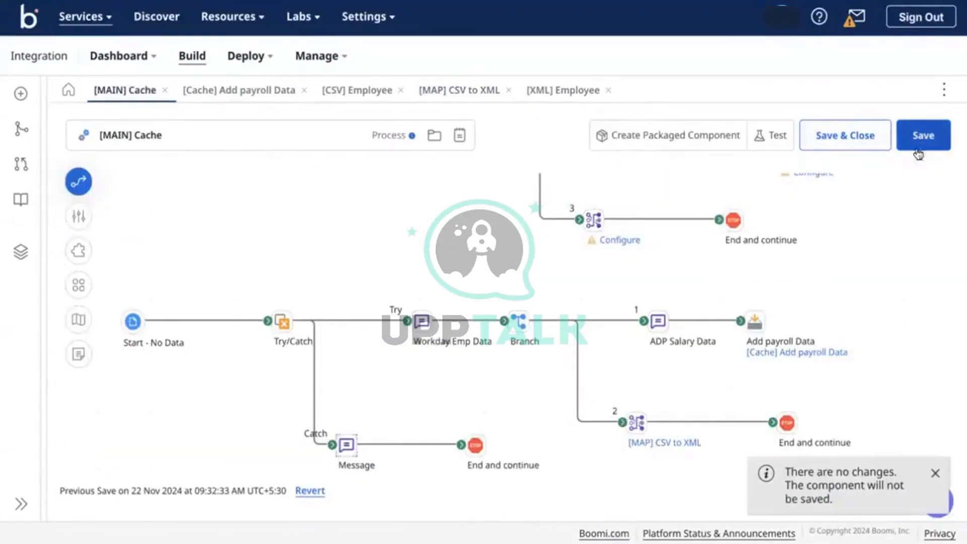
Review the map's Edit Cached Data settings unchanged, expand the cached fields, and save [MAIN] Cache
left_click(660, 442)
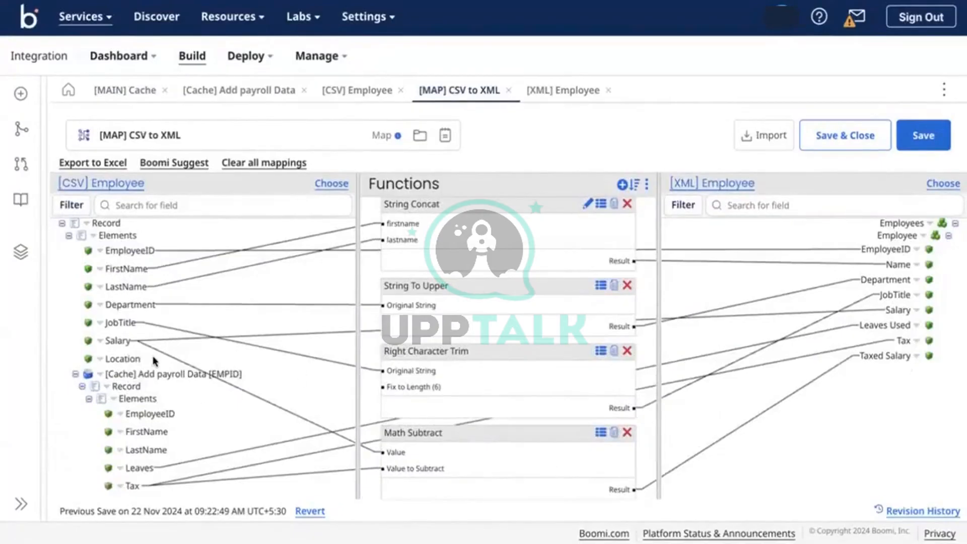
right_click(101, 379)
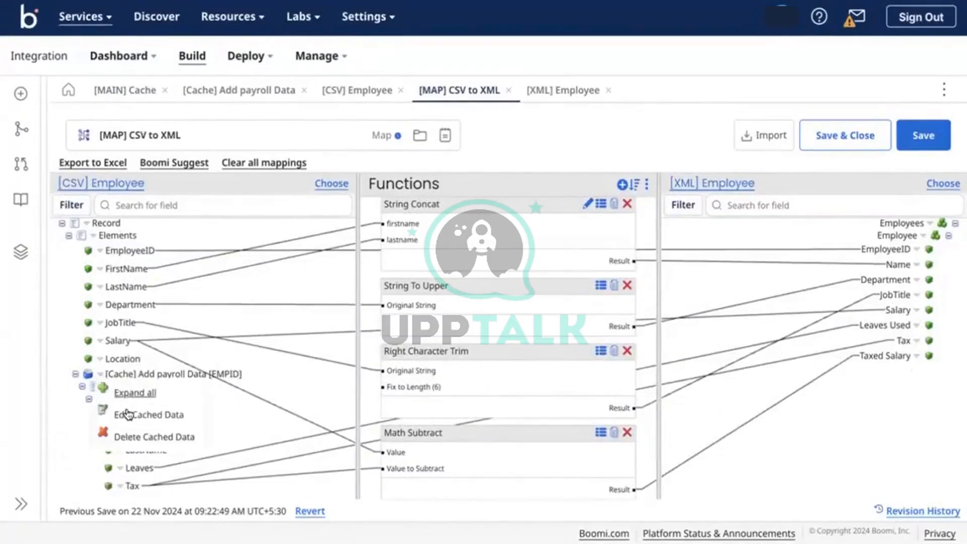
left_click(116, 412)
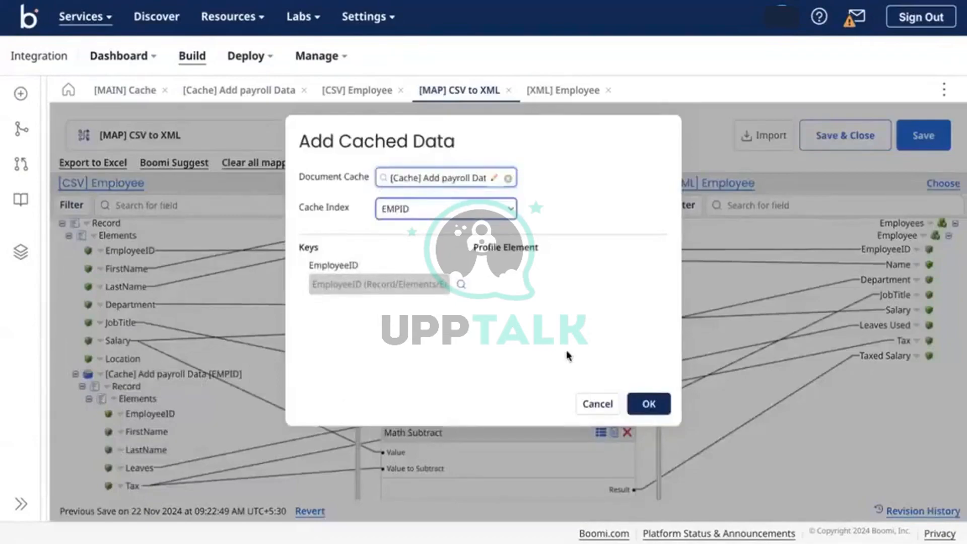
left_click(649, 405)
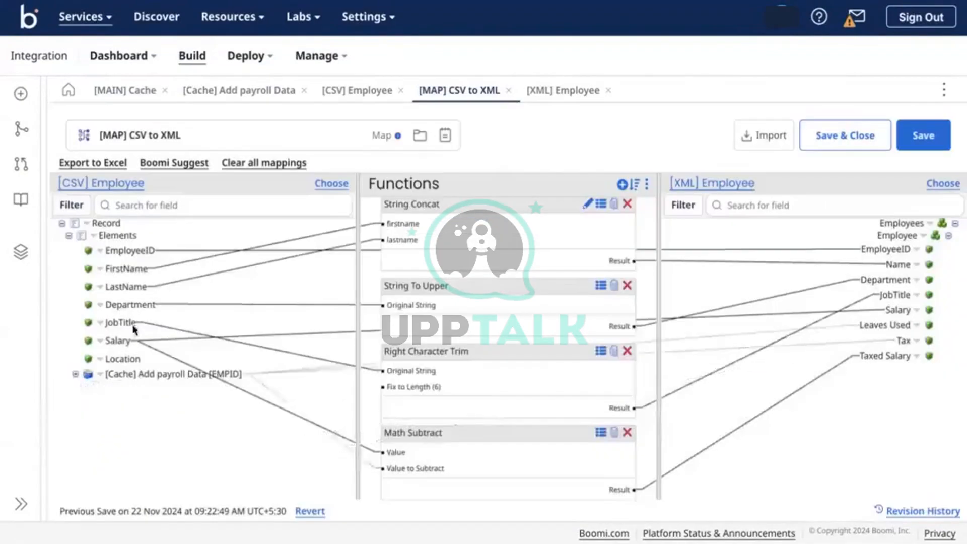
left_click(75, 374)
left_click(81, 386)
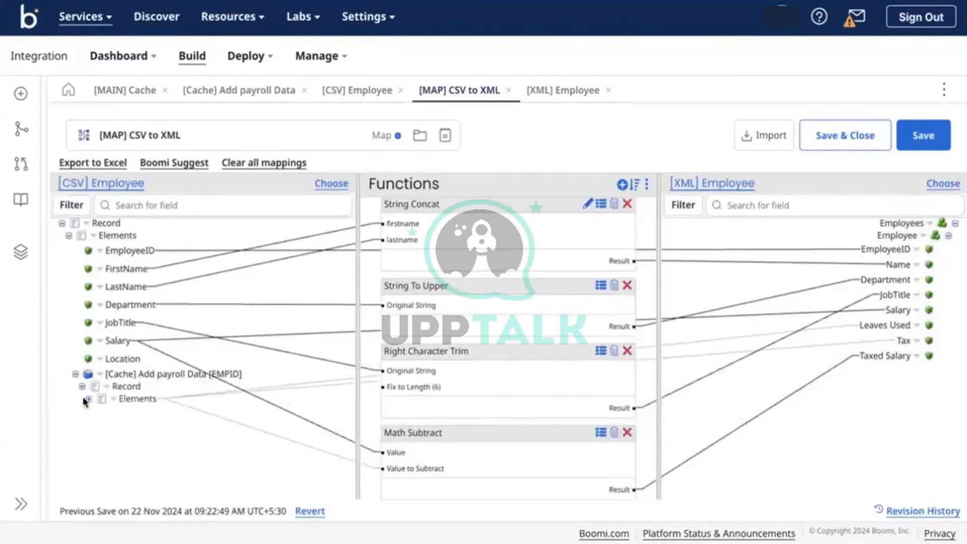
left_click(88, 399)
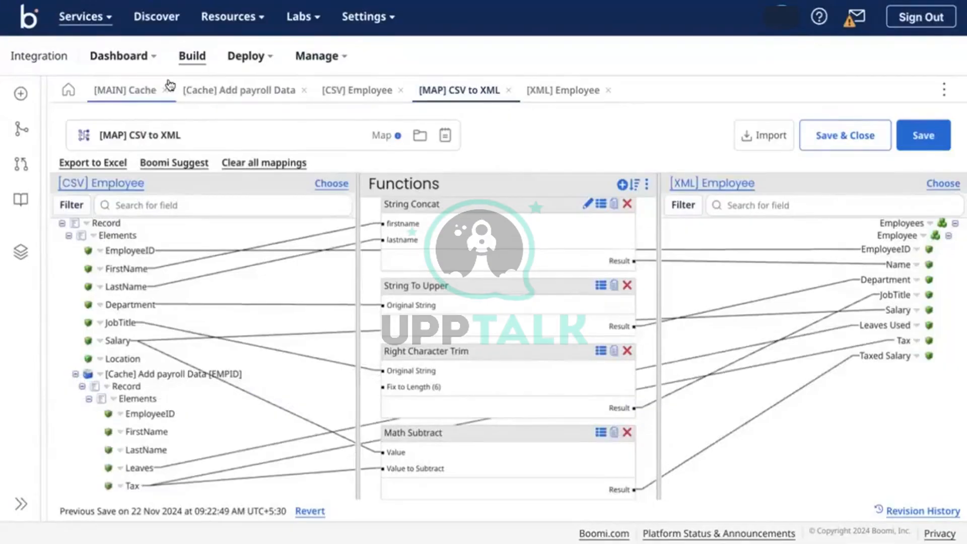
left_click(126, 89)
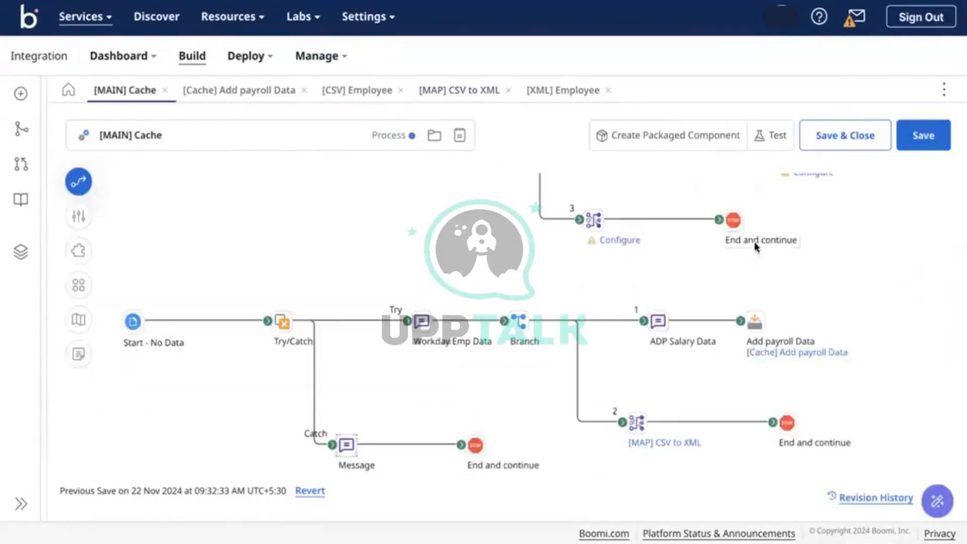
left_click(915, 145)
Launch a test run of the [MAIN] Cache process
left_click(753, 140)
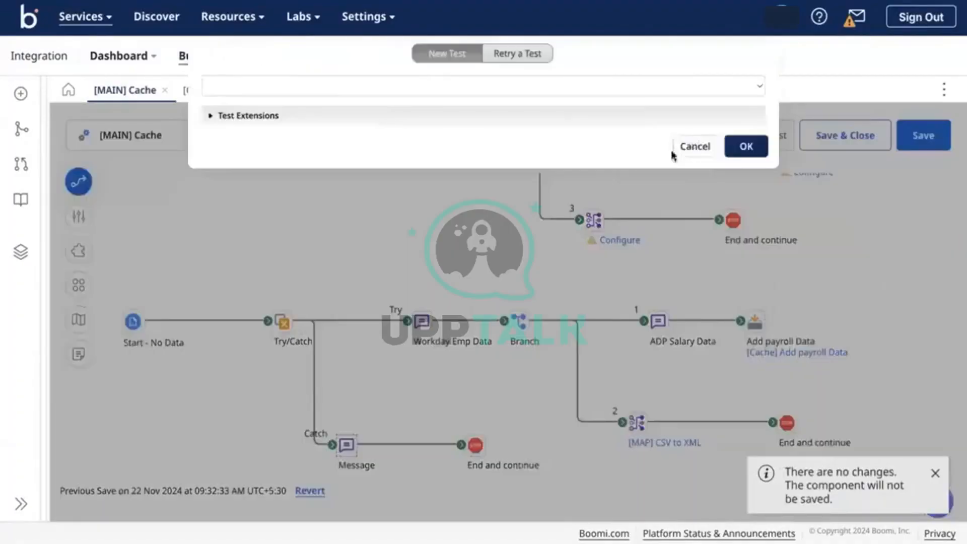
left_click(731, 150)
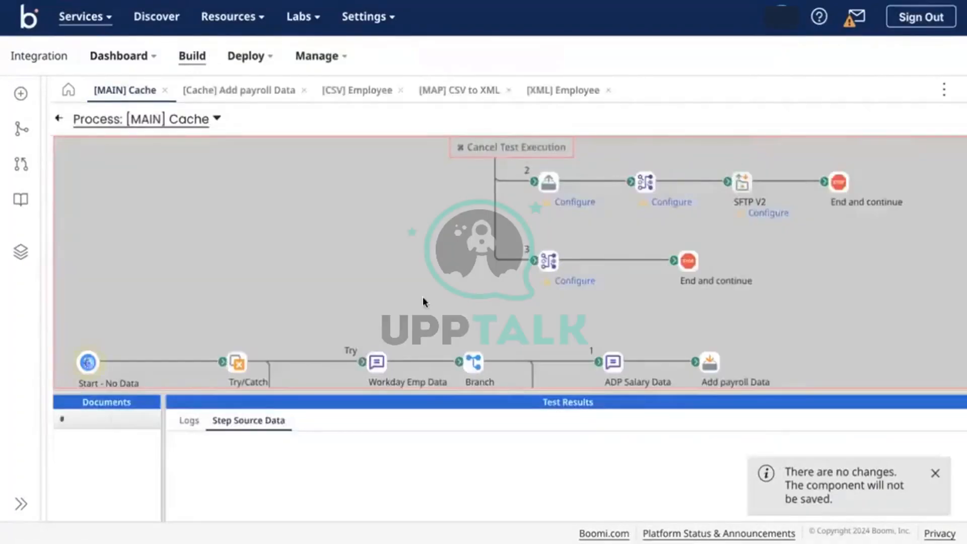
scroll(422, 299, "down", 3)
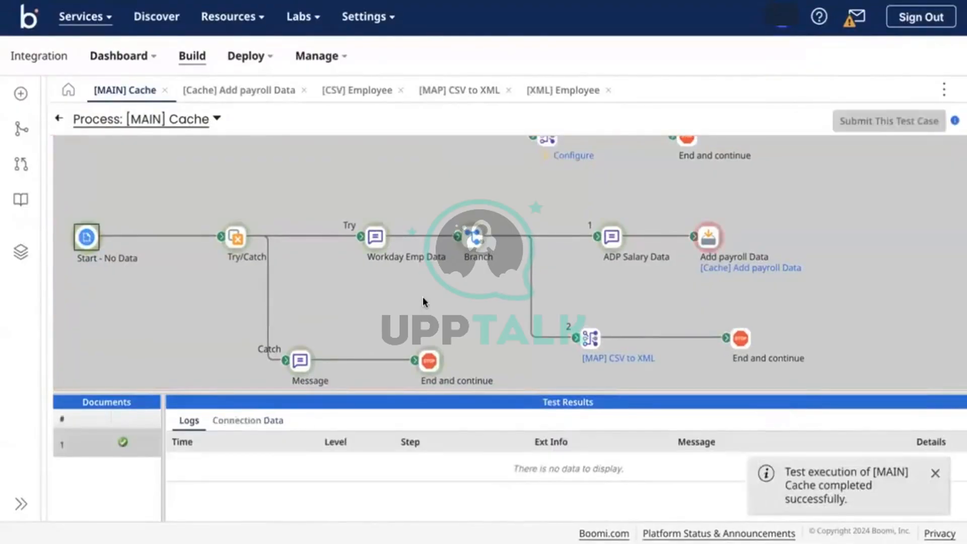
Read the Catch end step's error about multiple entries for index EMPID, then exit test mode
left_click(429, 360)
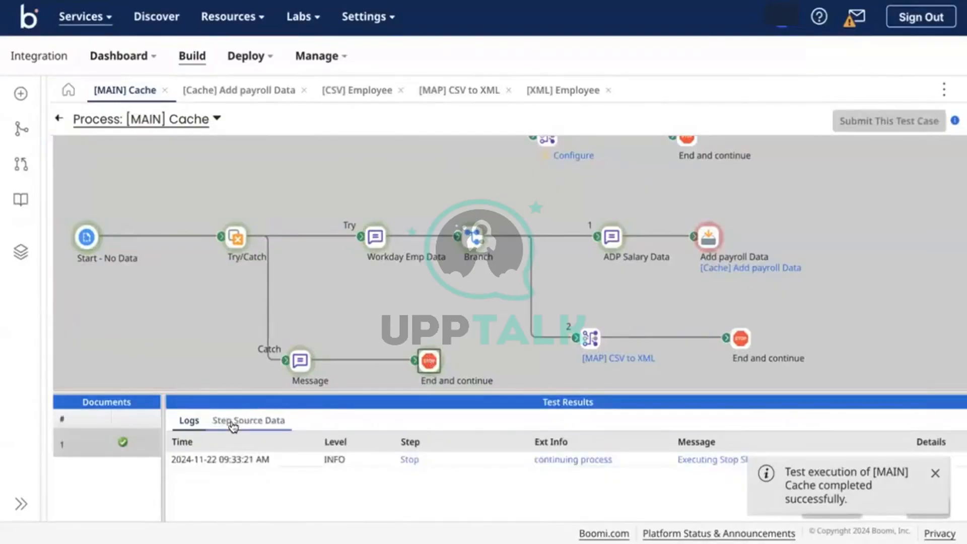
left_click(256, 421)
left_click(177, 464)
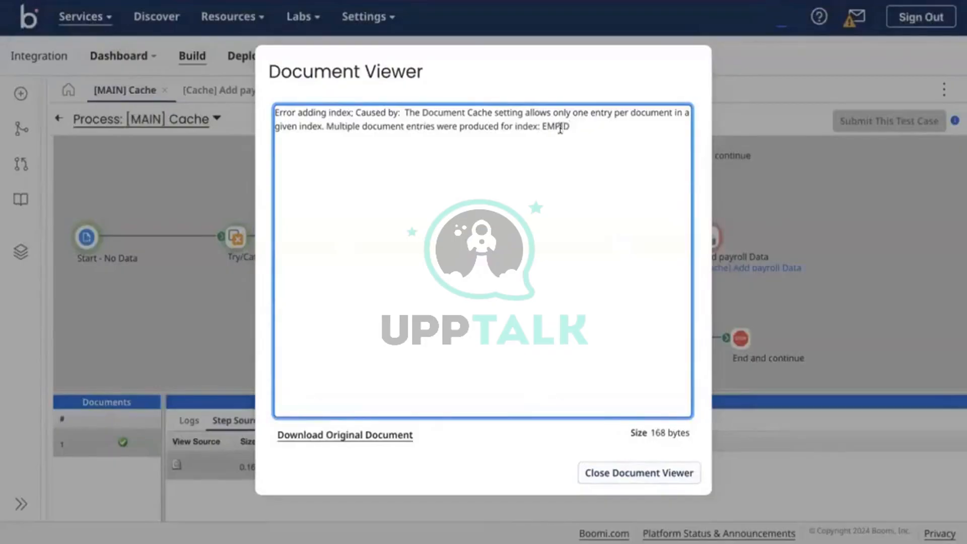
left_click_drag(560, 128, 404, 125)
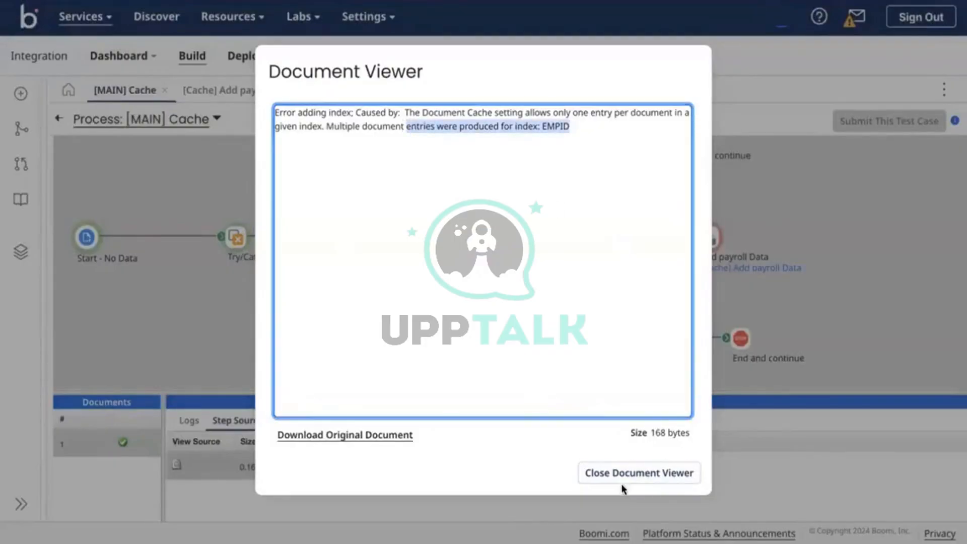
left_click(636, 476)
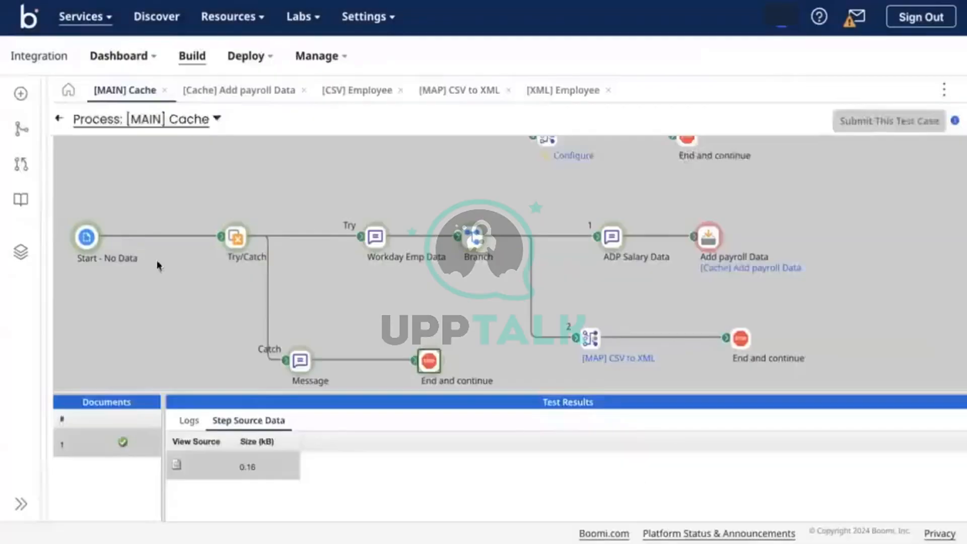
left_click(62, 121)
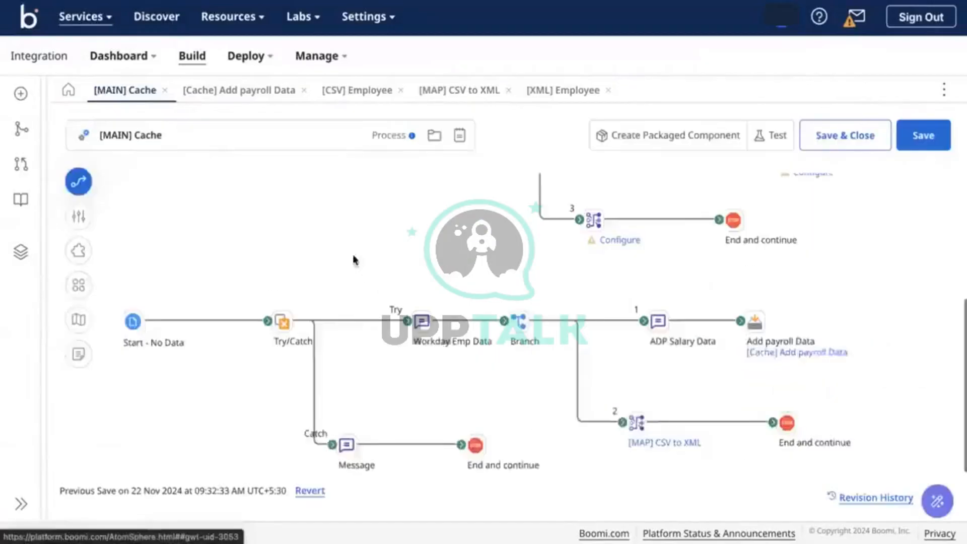
Change the duplicated third ADP Salary Data row's EmployeeID from 001 to 003
double_click(667, 318)
scroll(780, 261, "down", 2)
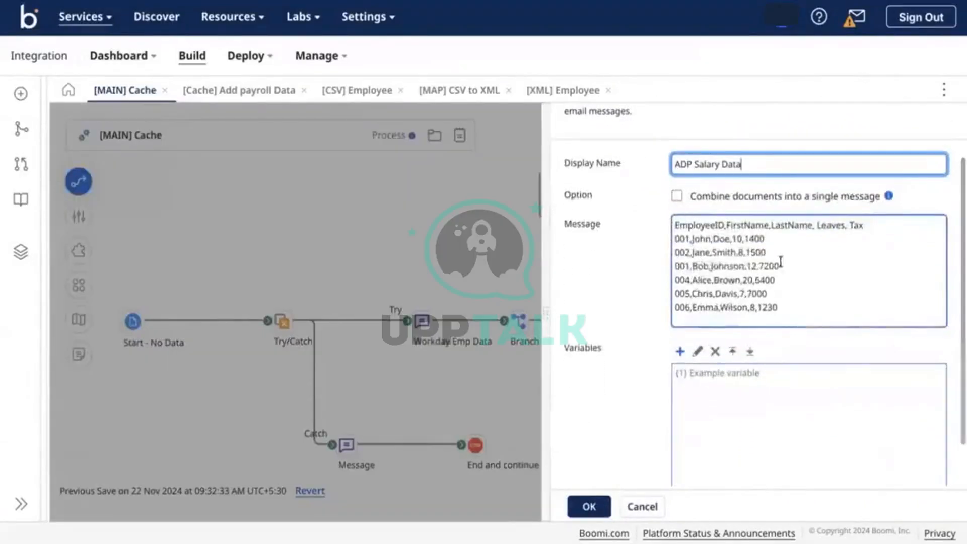
left_click_drag(780, 265, 676, 266)
left_click(695, 266)
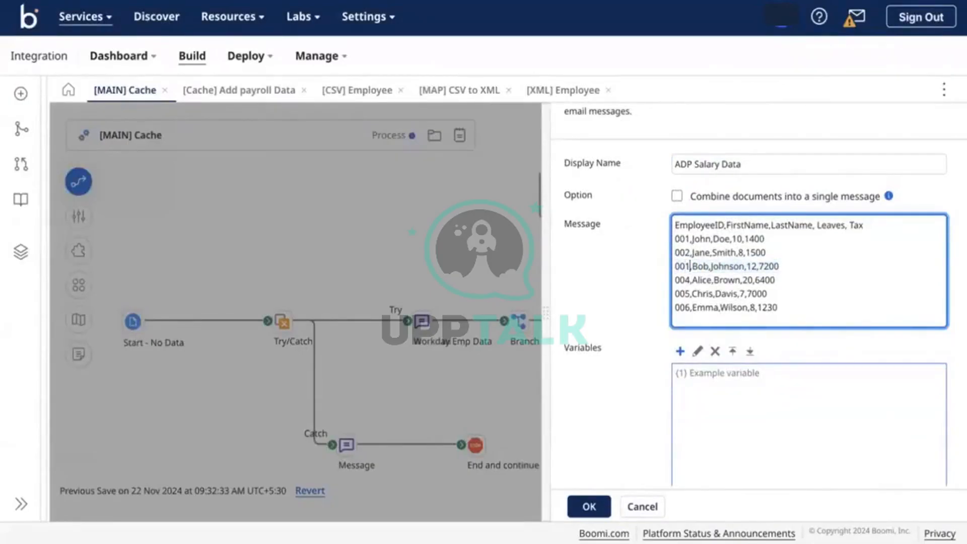
key("BackSpace")
type("3")
left_click(586, 506)
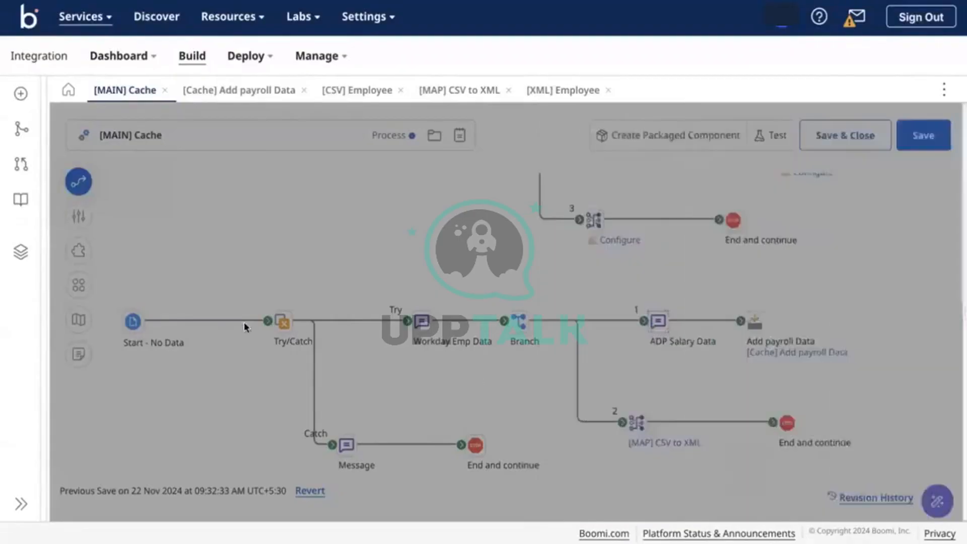
Review the Workday Emp Data message's six employee records and save the process
left_click(422, 333)
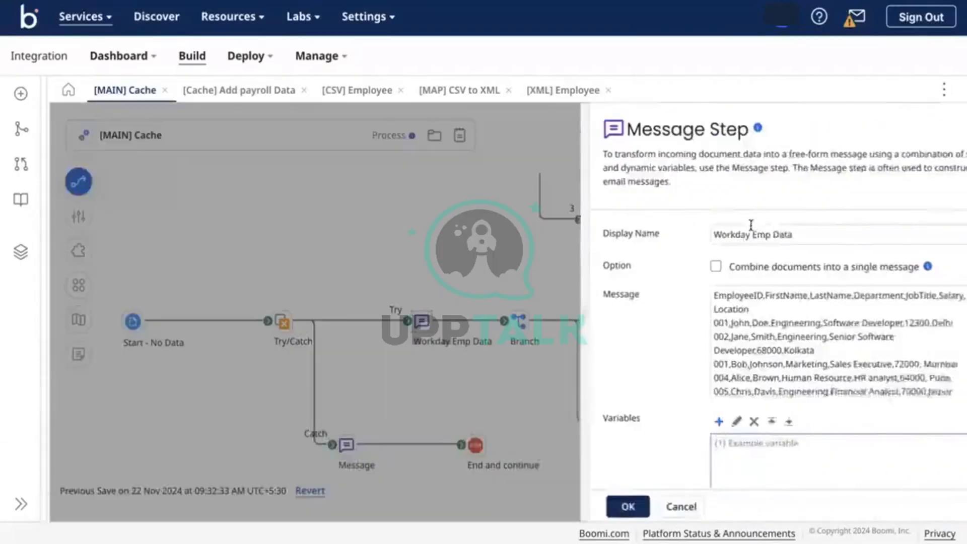
scroll(675, 398, "down", 1)
left_click(598, 499)
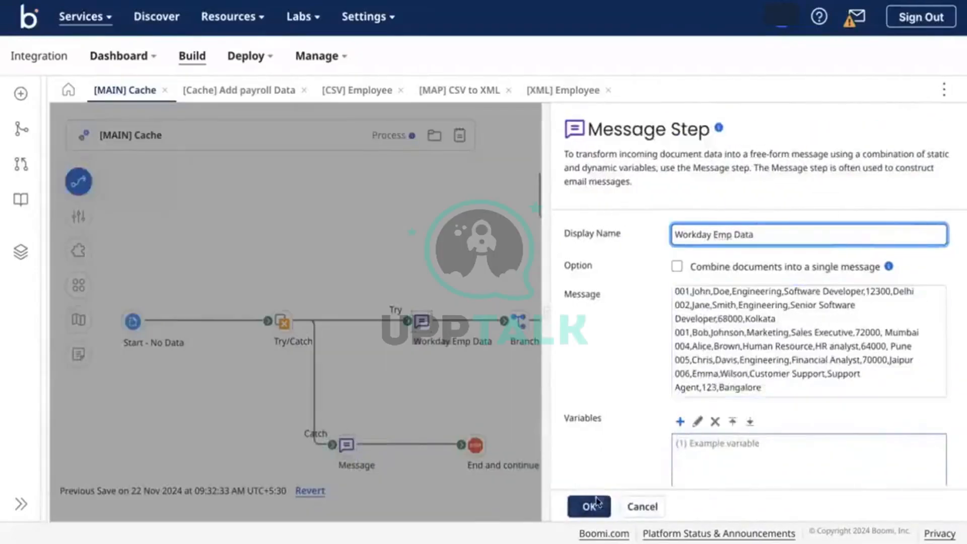
left_click(922, 140)
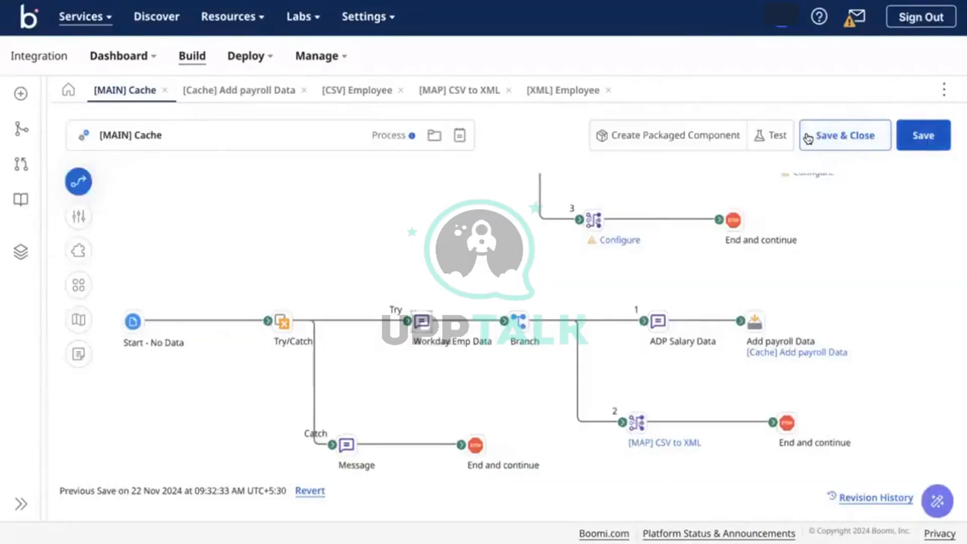
Test-run the process on Test-DV and read the duplicate EMPID cache index error at the Catch end step
left_click(755, 133)
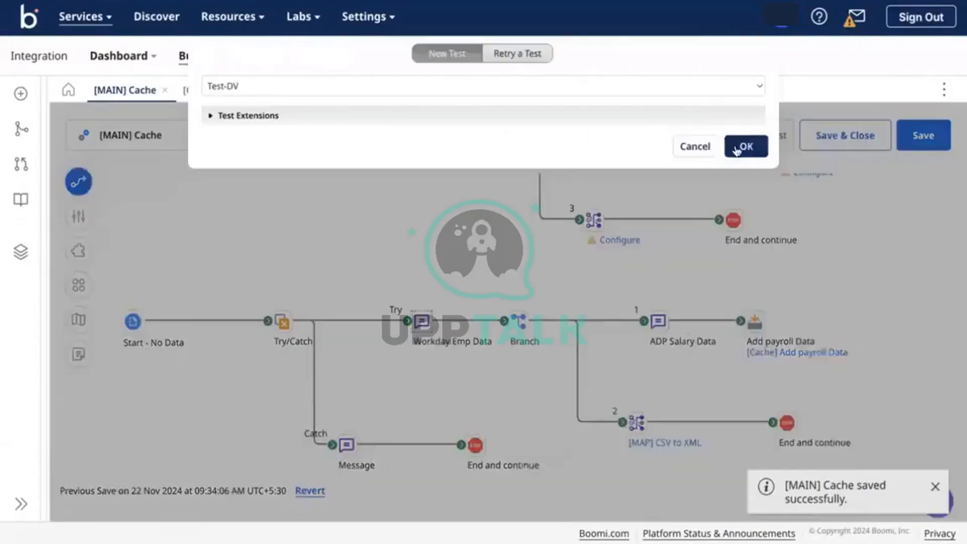
left_click(744, 147)
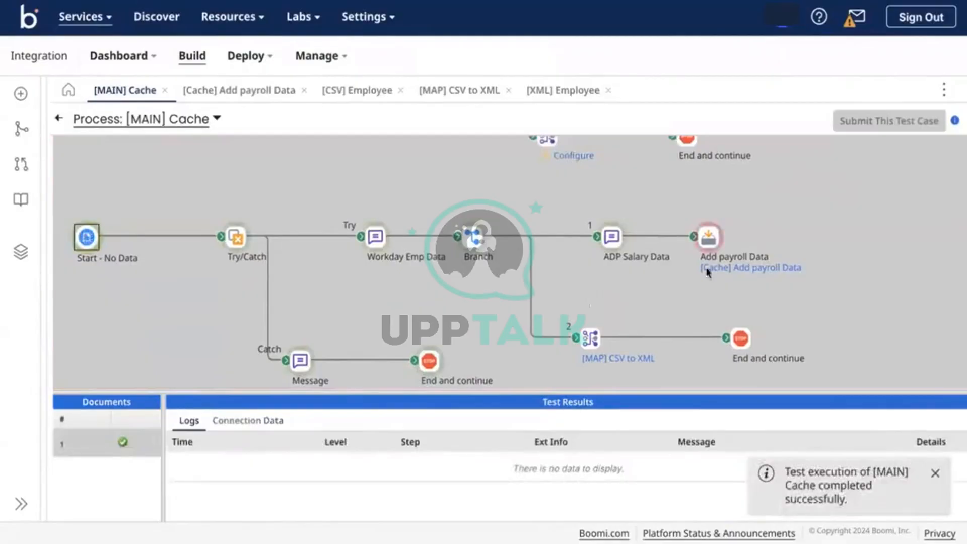
left_click(709, 239)
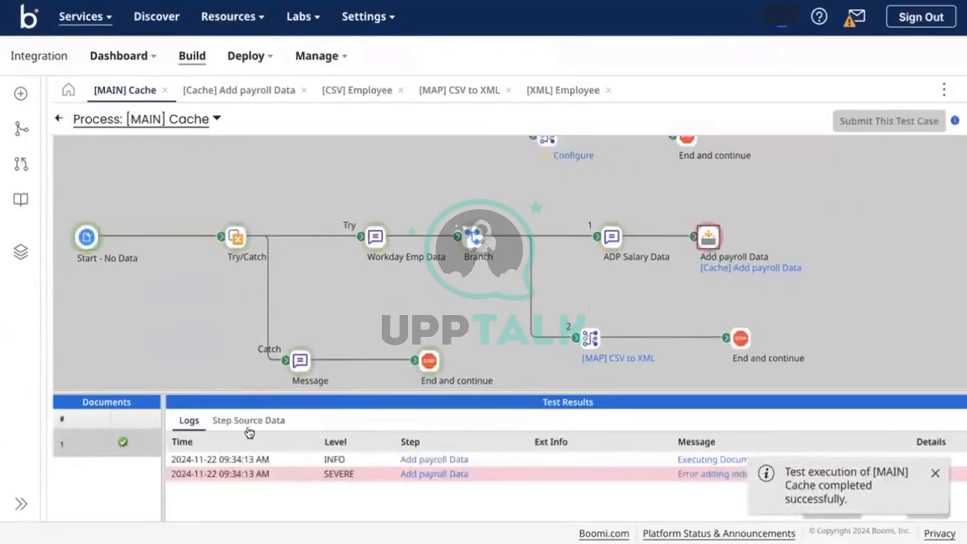
left_click(428, 360)
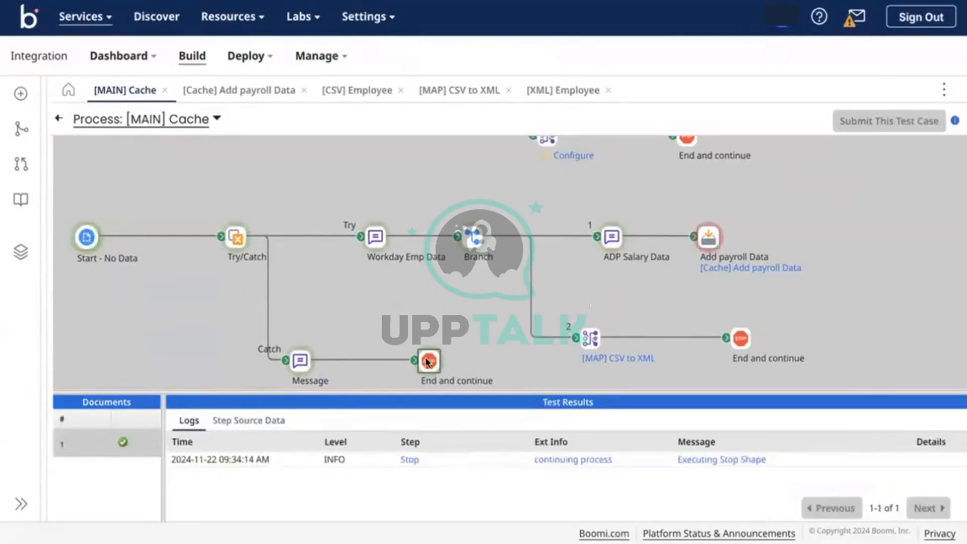
left_click(242, 420)
left_click(177, 463)
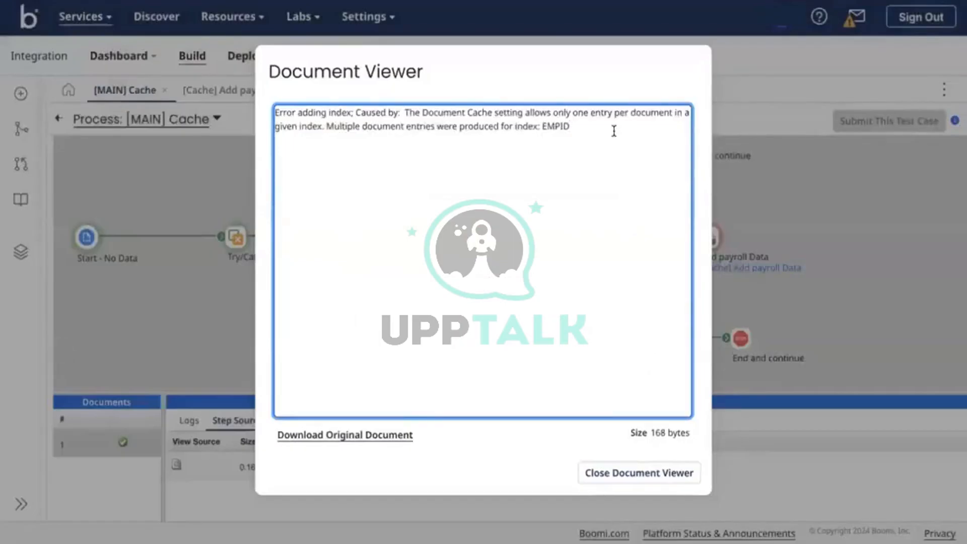
left_click_drag(606, 131, 483, 114)
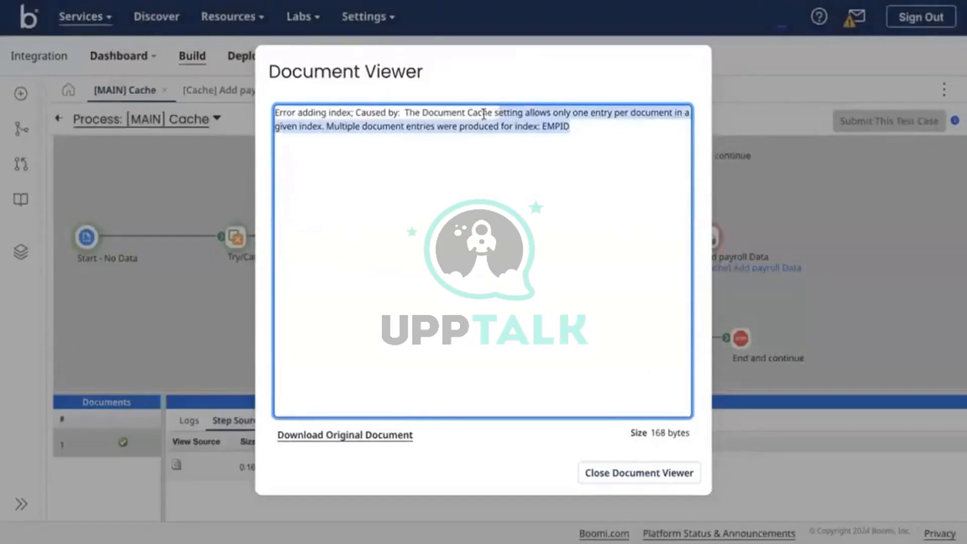
left_click(409, 126)
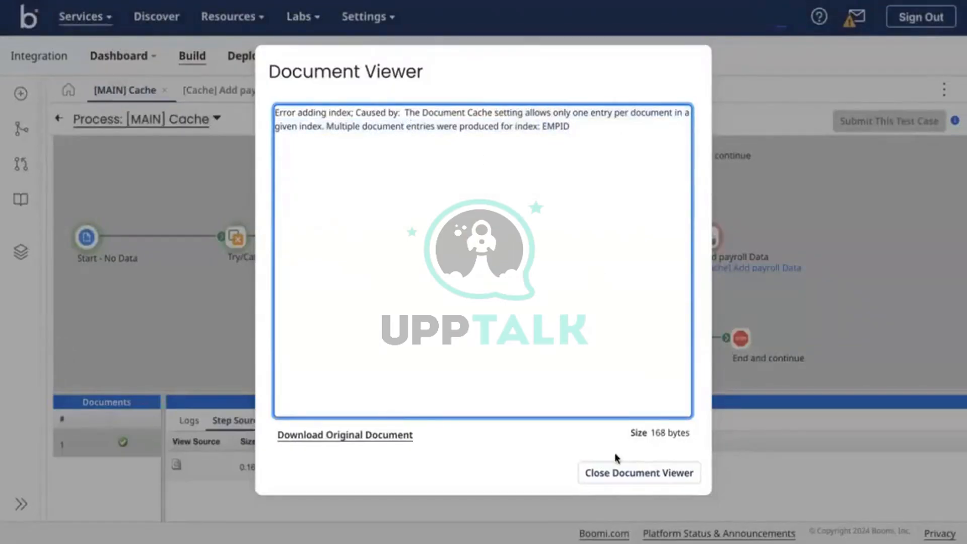
left_click(615, 476)
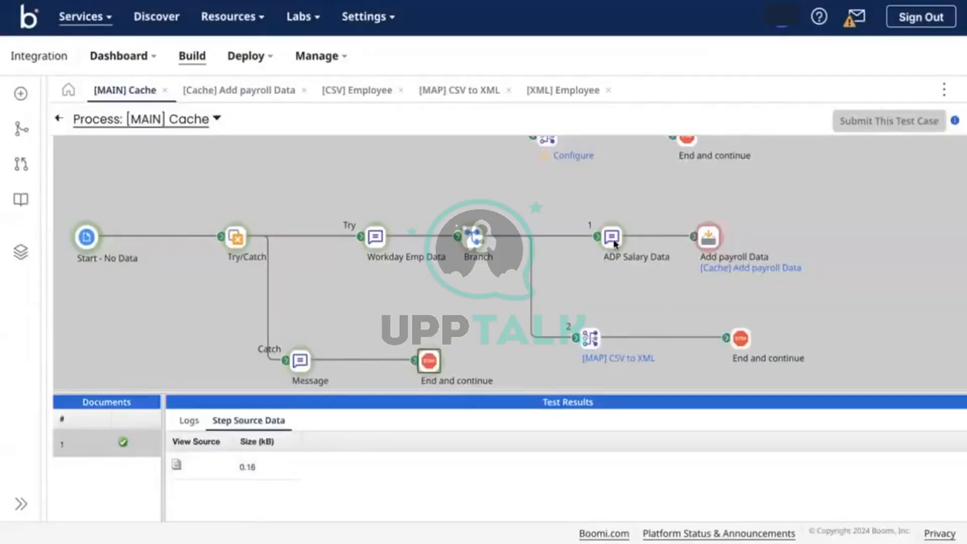
Review the ADP Salary Data and Add payroll Data source documents, then return to the process editor
left_click(613, 242)
left_click(189, 423)
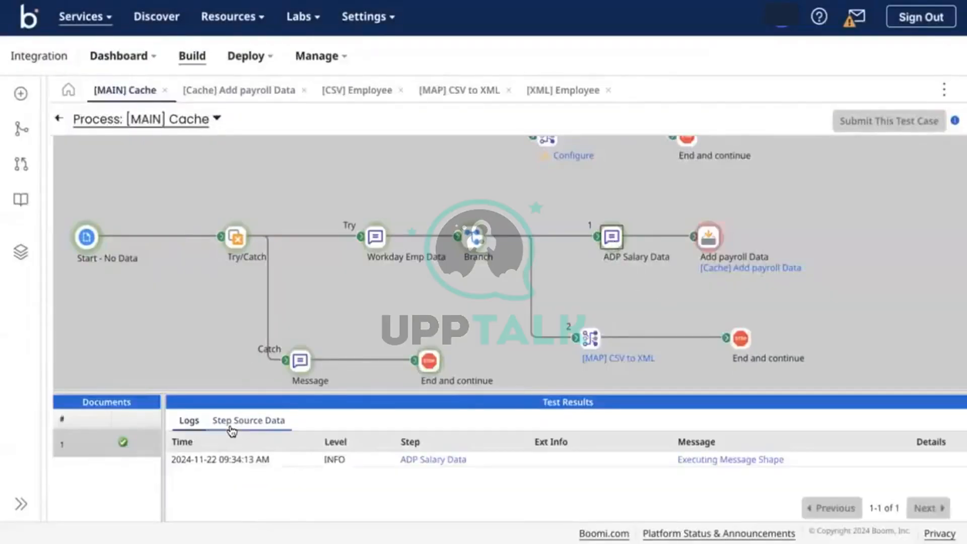
left_click(236, 422)
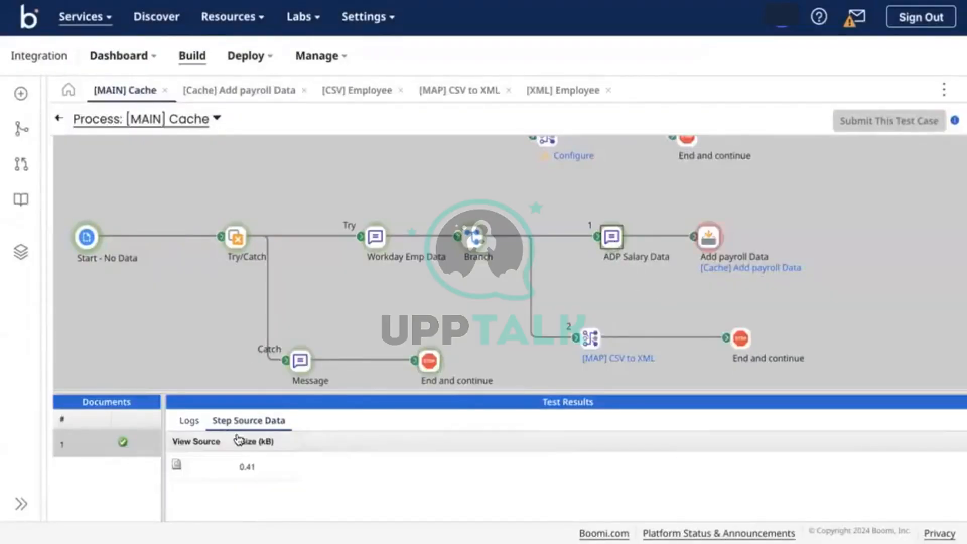
left_click(178, 464)
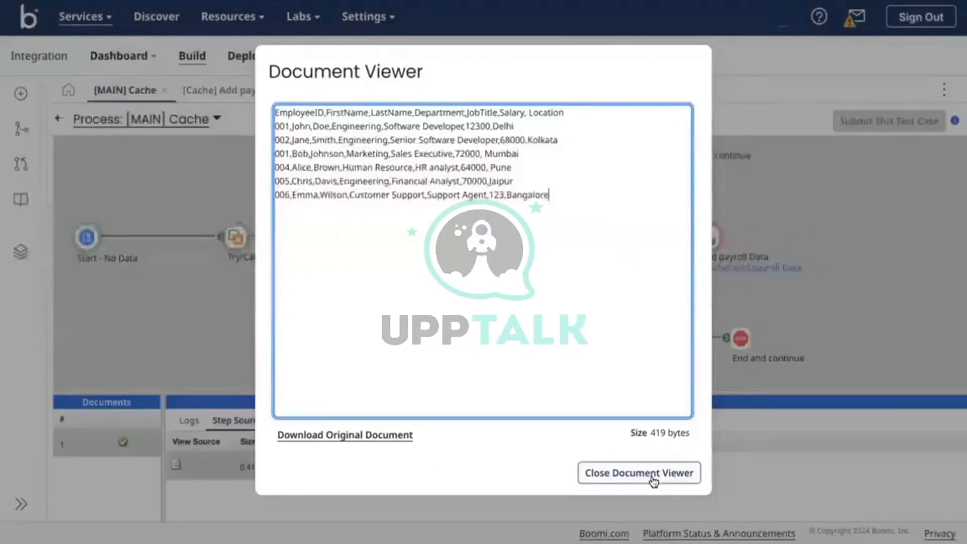
left_click(652, 479)
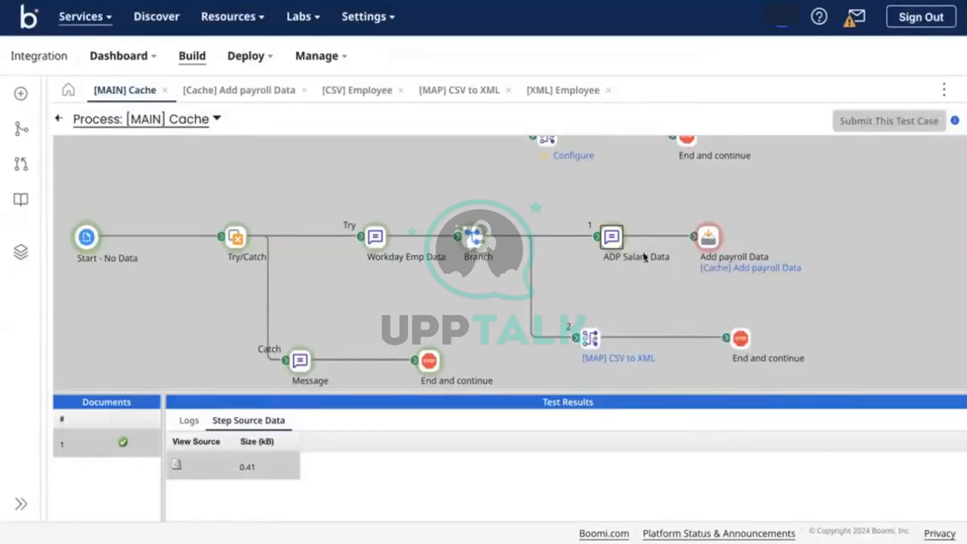
left_click(707, 237)
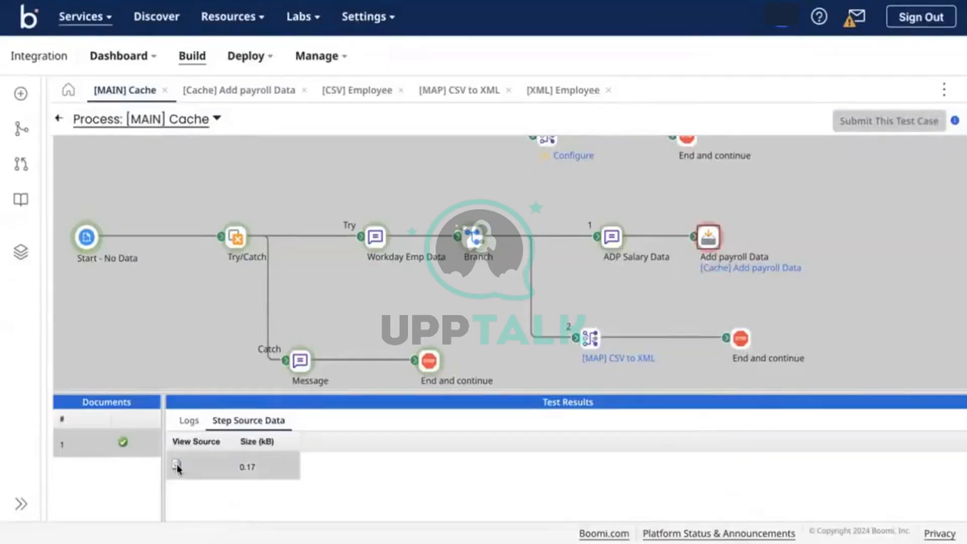
left_click(177, 464)
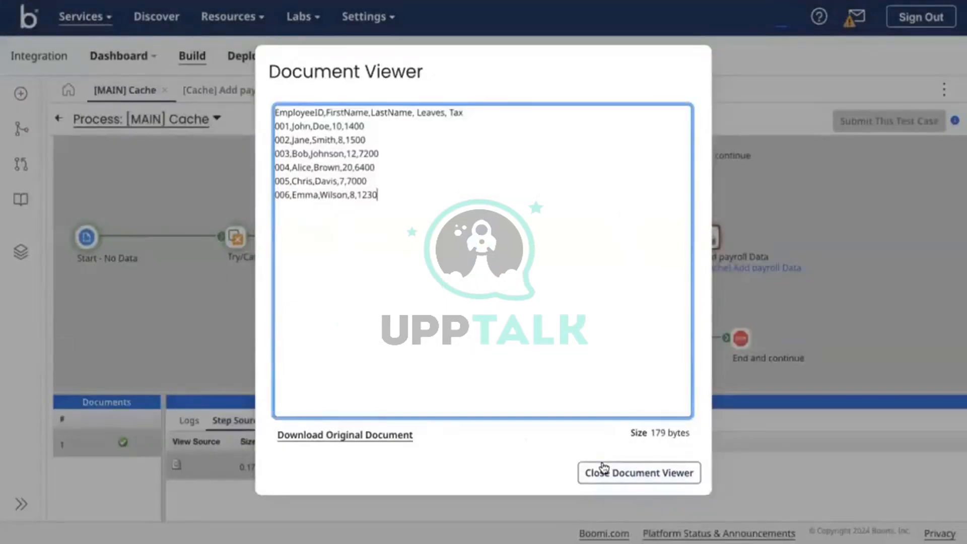
left_click(604, 469)
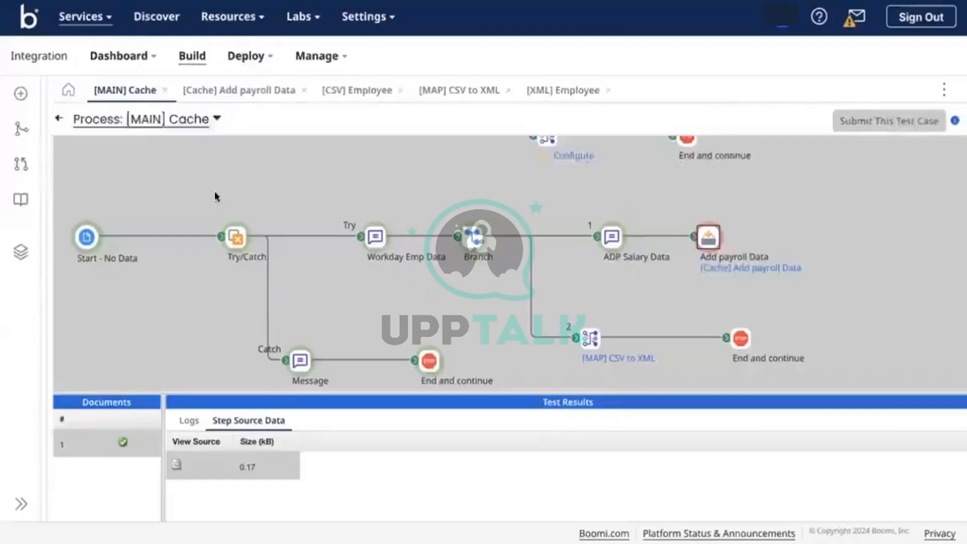
left_click(58, 121)
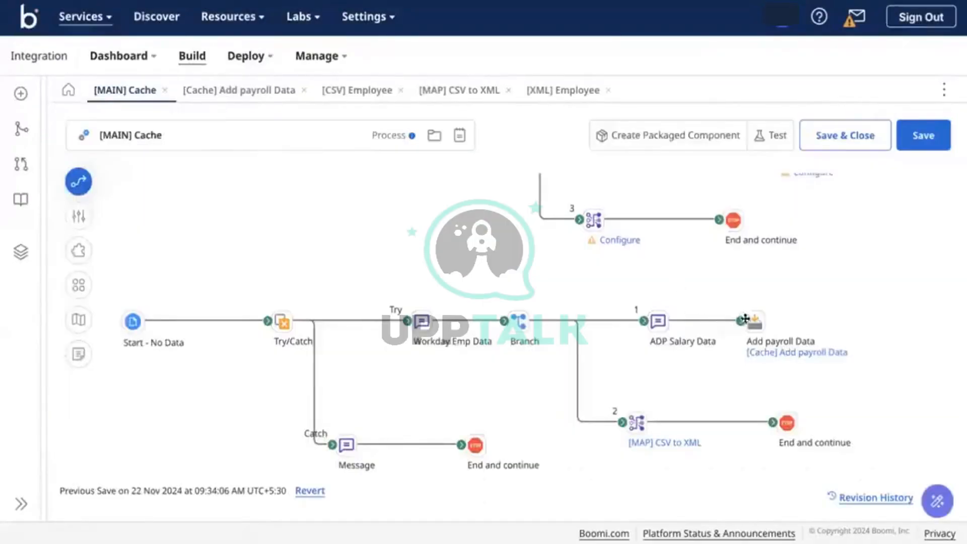
Insert a Data Process step on the connection just before Add payroll Data
left_click_drag(740, 321, 829, 329)
mouse_move(753, 328)
left_click(724, 321)
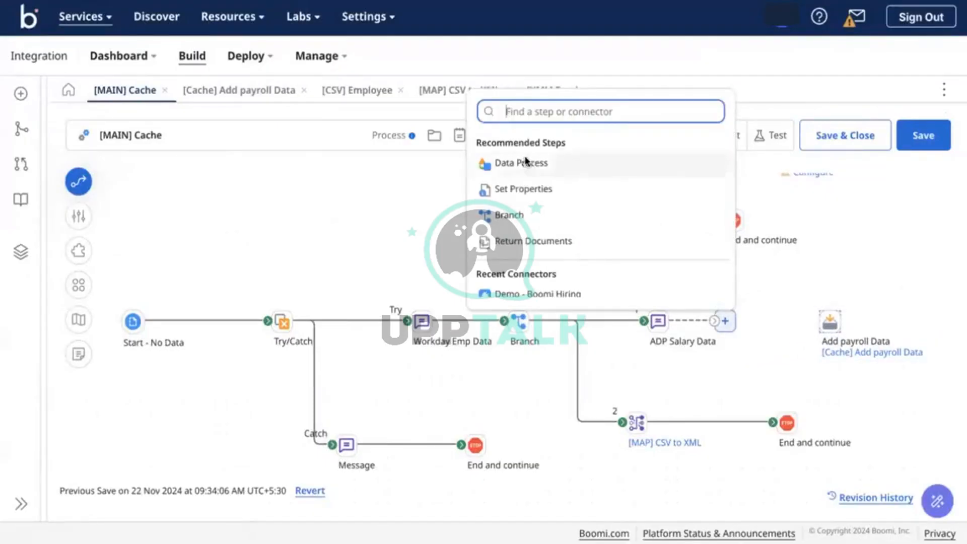
left_click(524, 162)
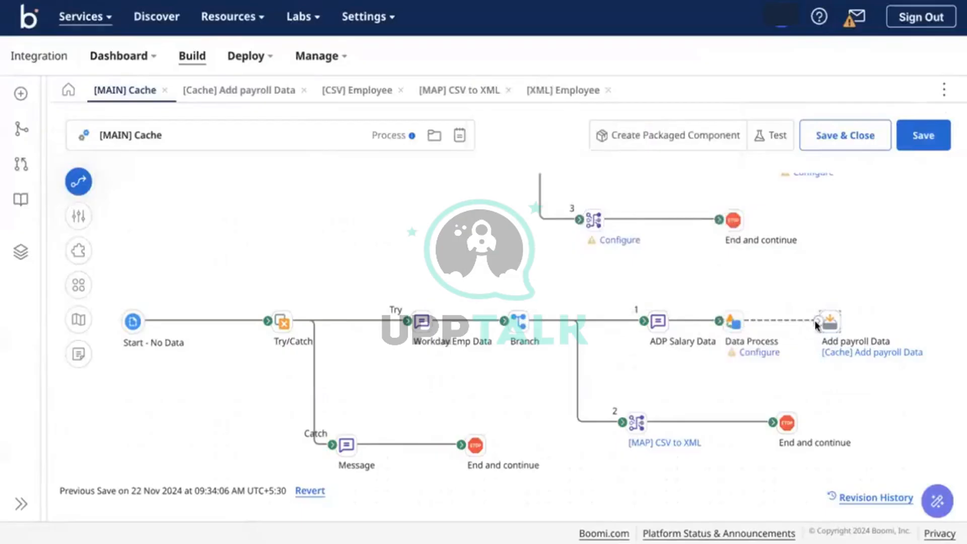
Configure the split step as Split Documents by line, retaining the first line as column headers, and save
left_click(732, 321)
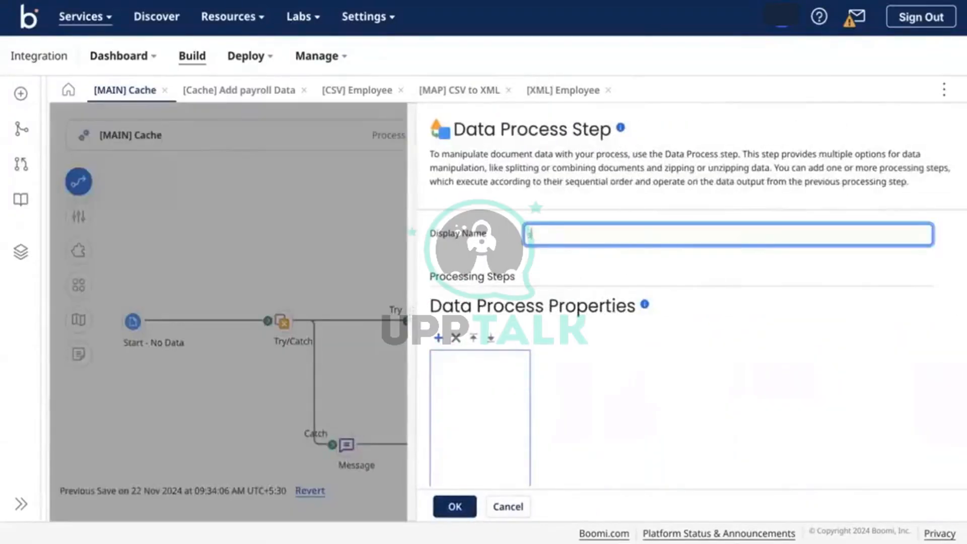
left_click(438, 337)
left_click(768, 362)
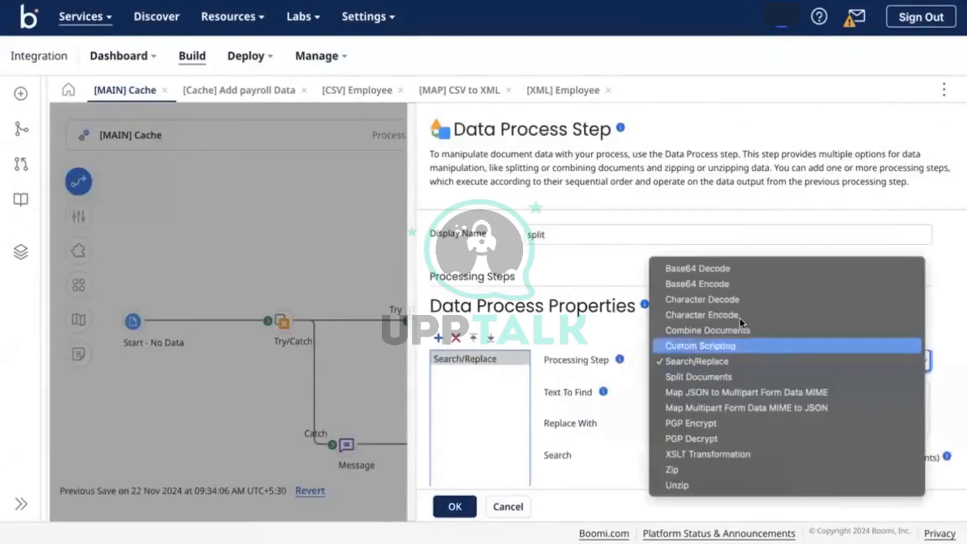
left_click(704, 377)
scroll(703, 378, "down", 2)
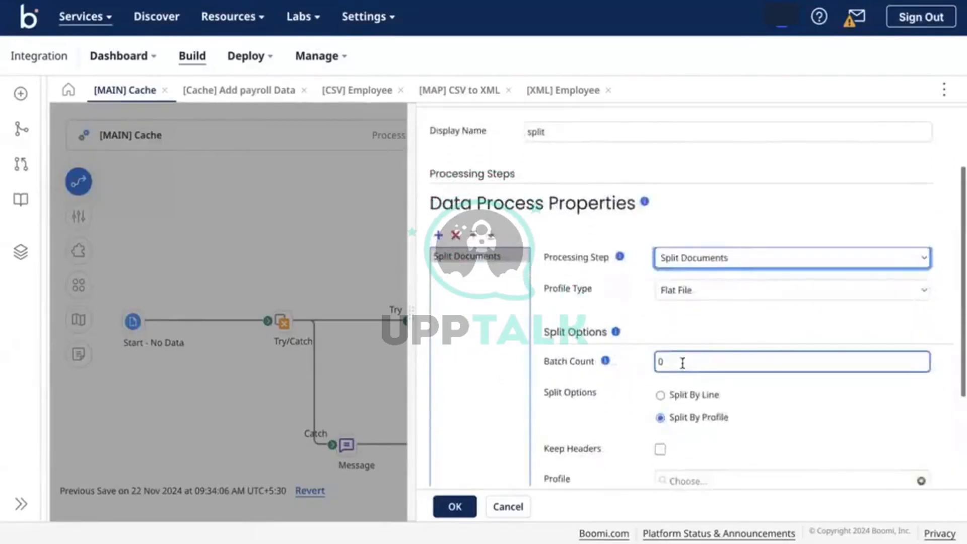
scroll(702, 388, "down", 1)
scroll(669, 403, "down", 1)
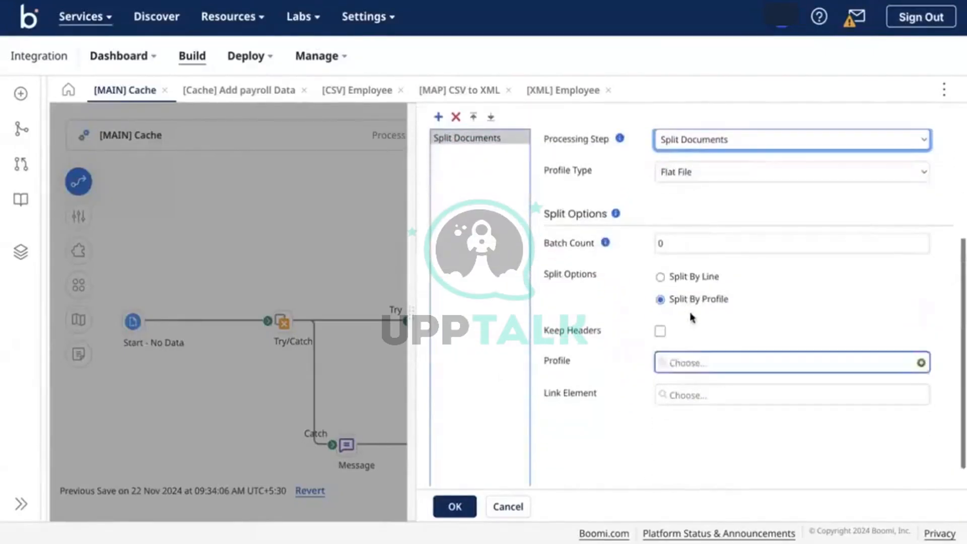
left_click(683, 278)
left_click(657, 377)
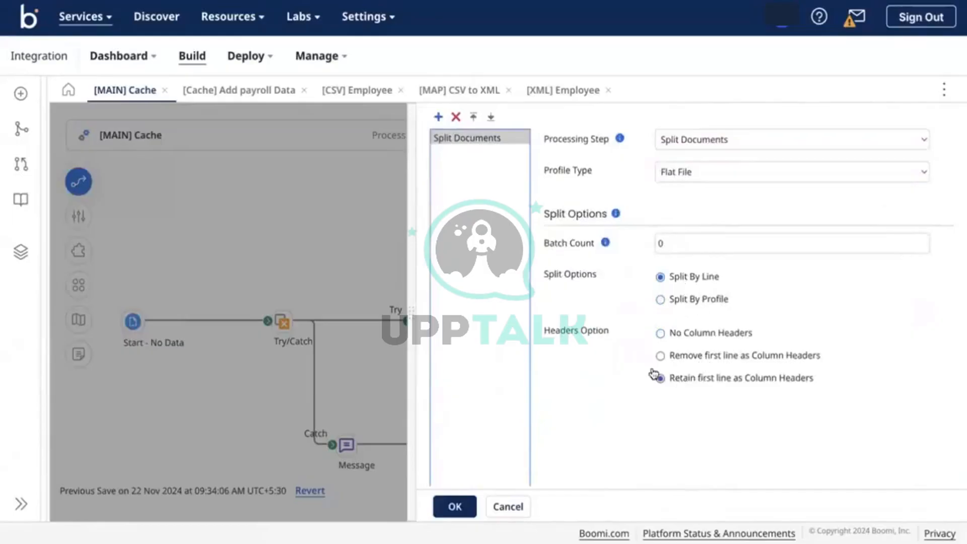
scroll(638, 367, "up", 2)
scroll(637, 368, "down", 3)
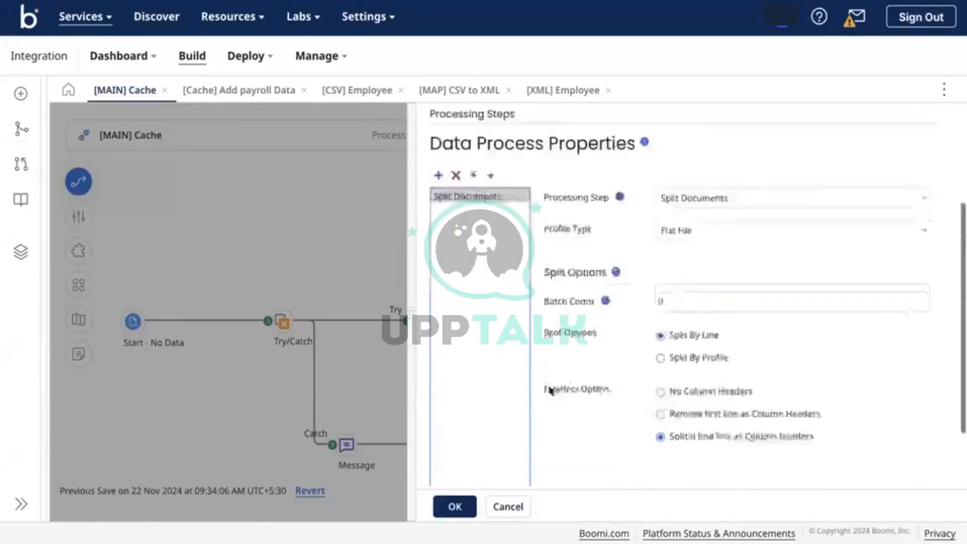
left_click(453, 506)
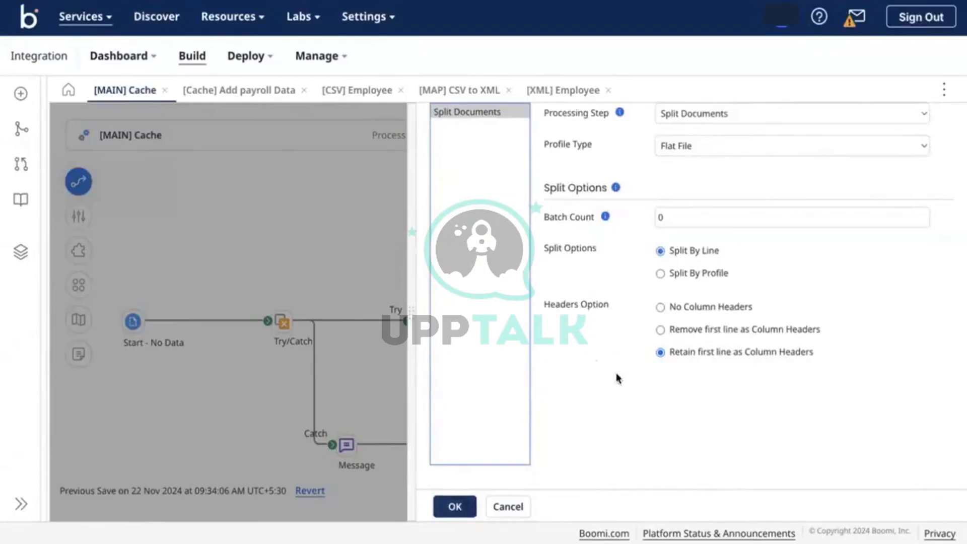
left_click(921, 146)
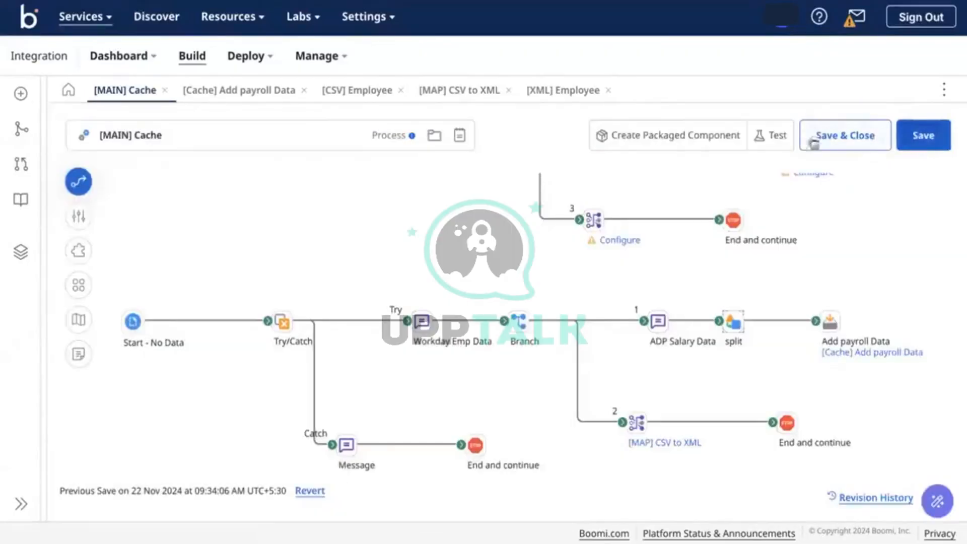
Run the test again and view the six-employee CSV document entering the split step
left_click(788, 141)
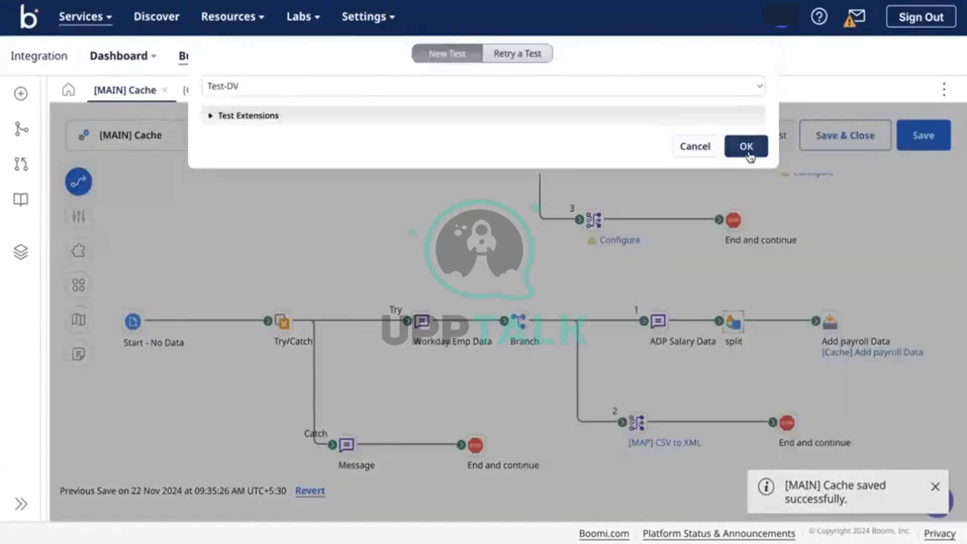
left_click(747, 149)
scroll(530, 292, "down", 3)
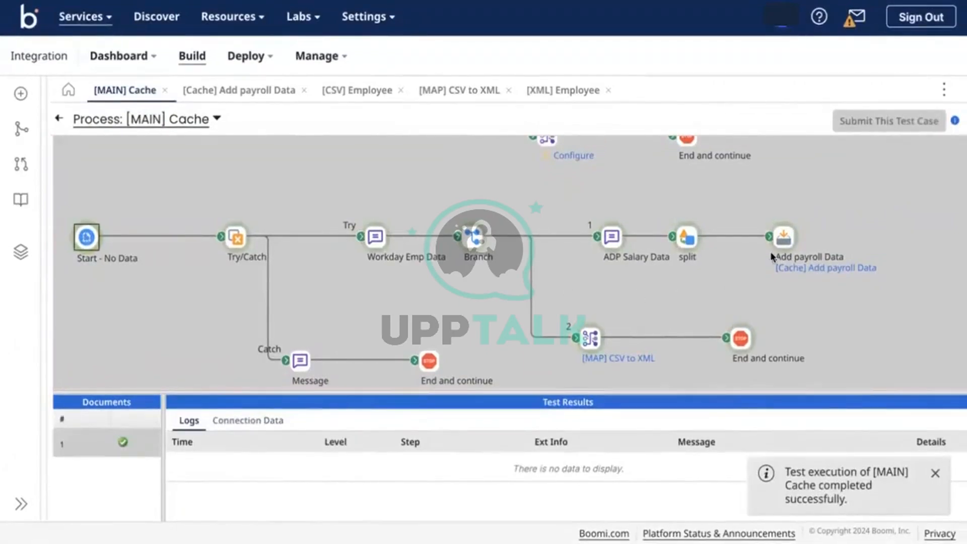
left_click(783, 235)
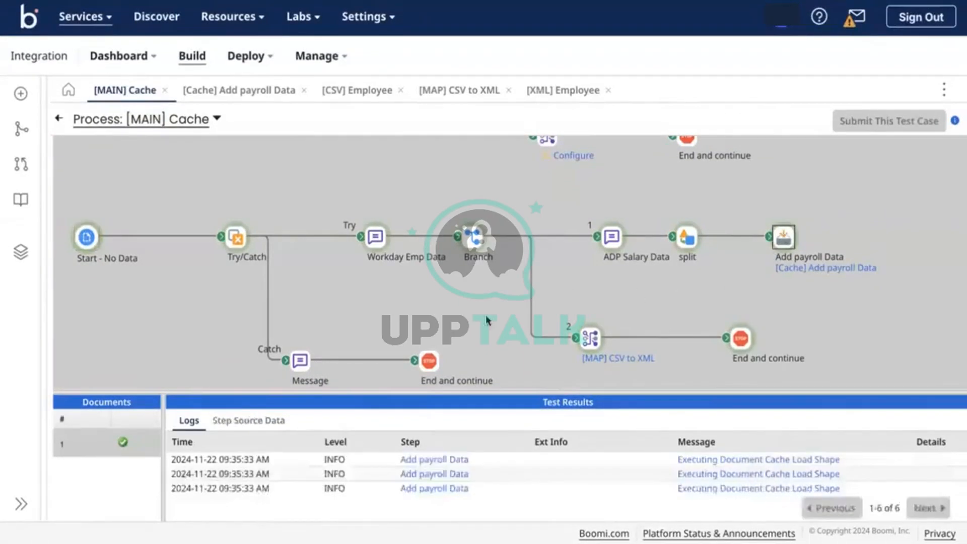
left_click(685, 237)
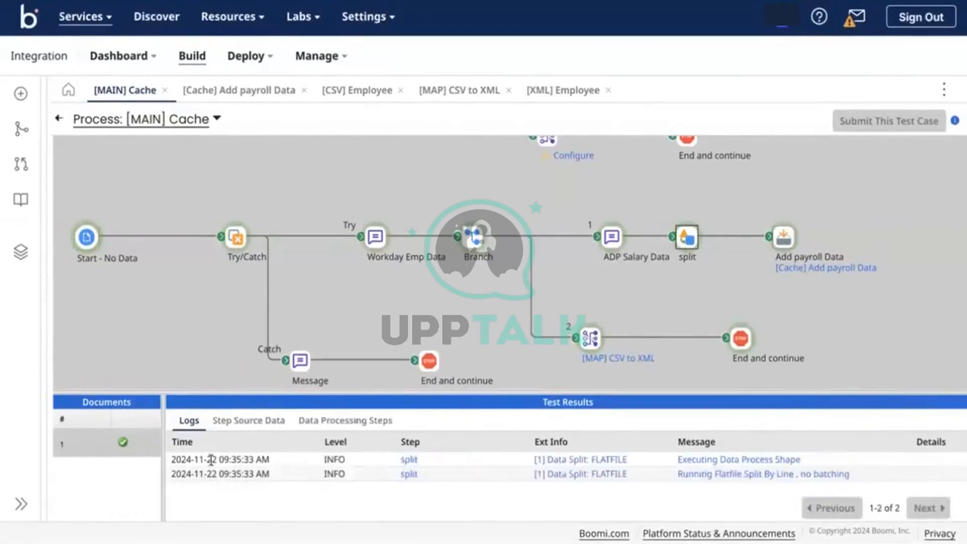
left_click(272, 421)
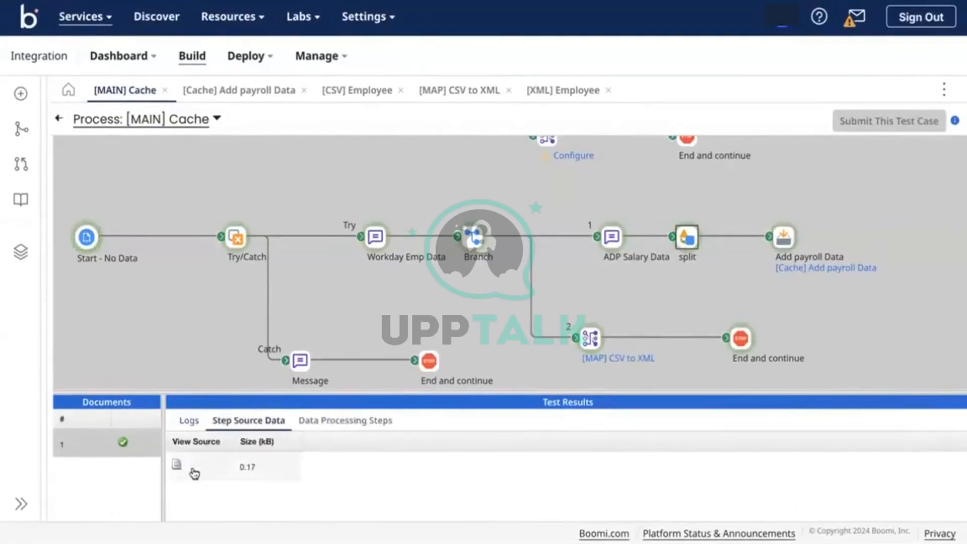
left_click(176, 463)
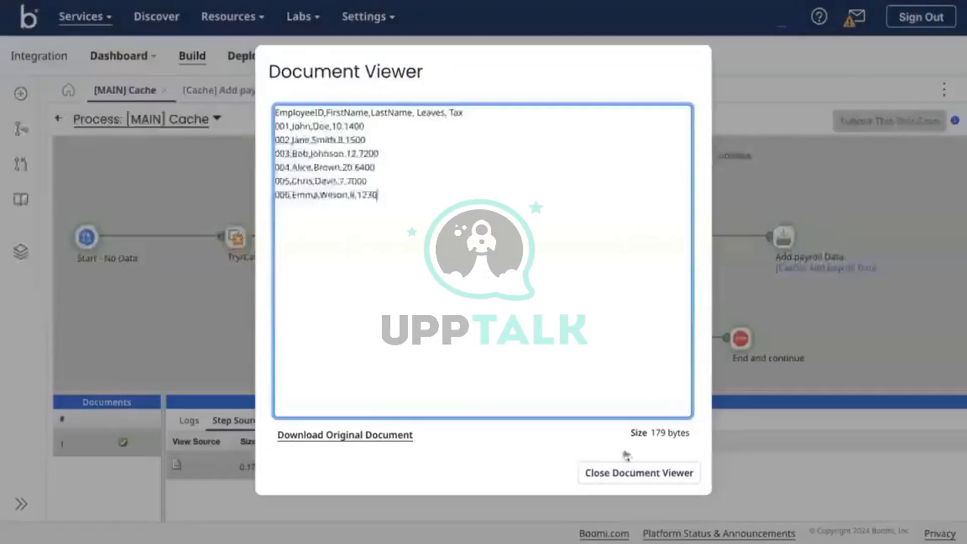
left_click(632, 471)
Inspect the cache load and map branch data, opening the first per-employee XML document
left_click(781, 242)
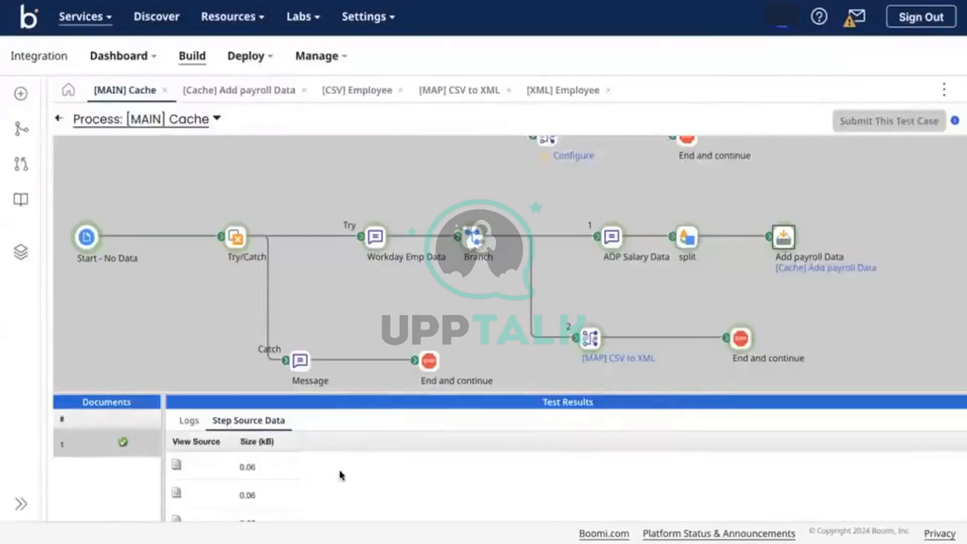
scroll(301, 485, "down", 2)
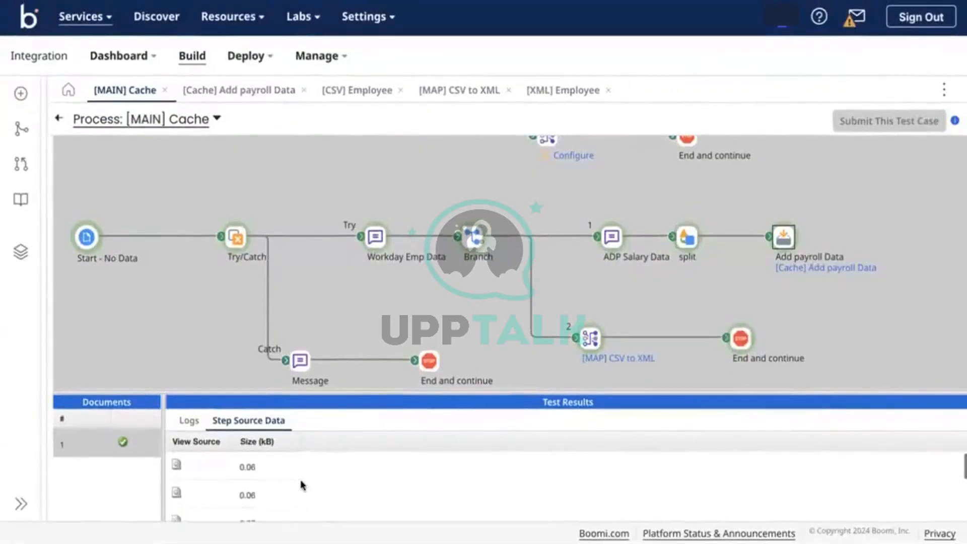
left_click(592, 333)
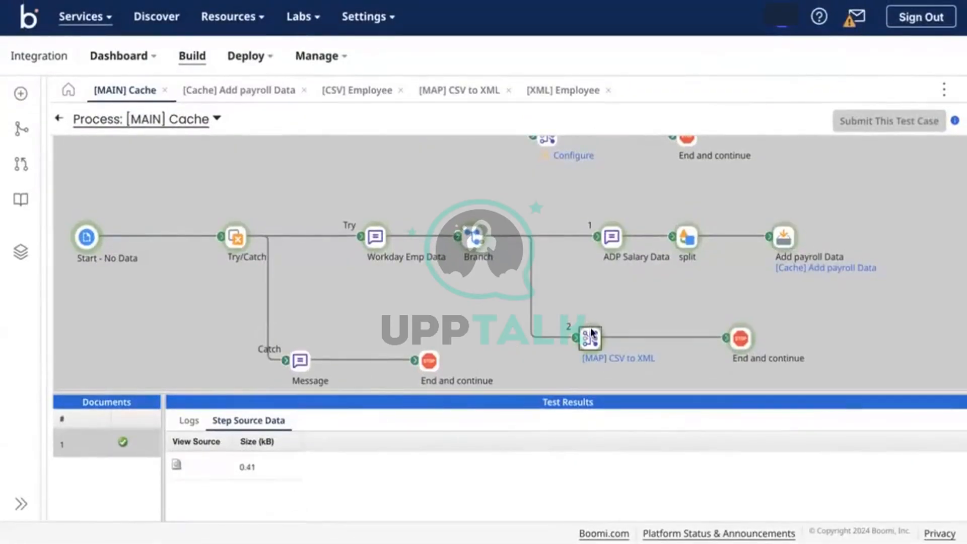
left_click(743, 340)
scroll(518, 506, "down", 1)
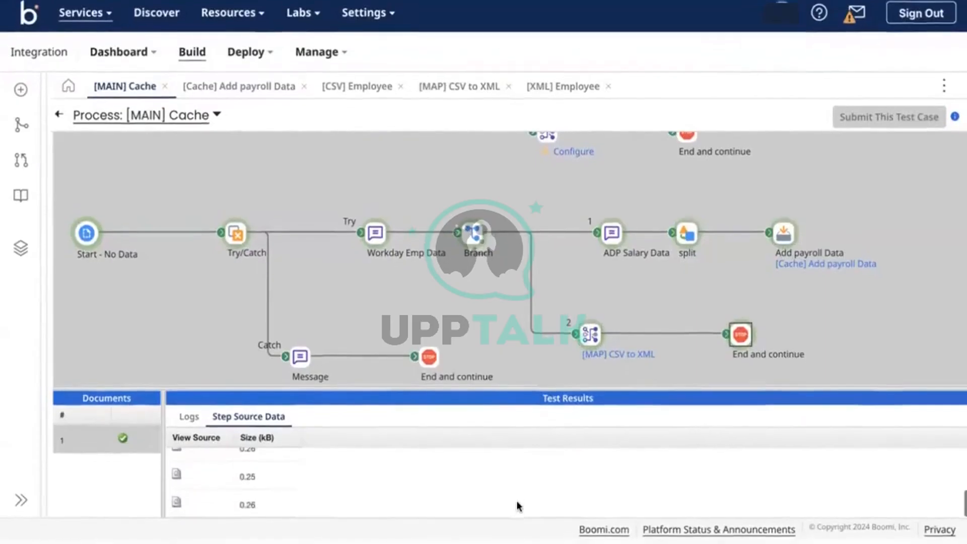
left_click_drag(533, 392, 561, 203)
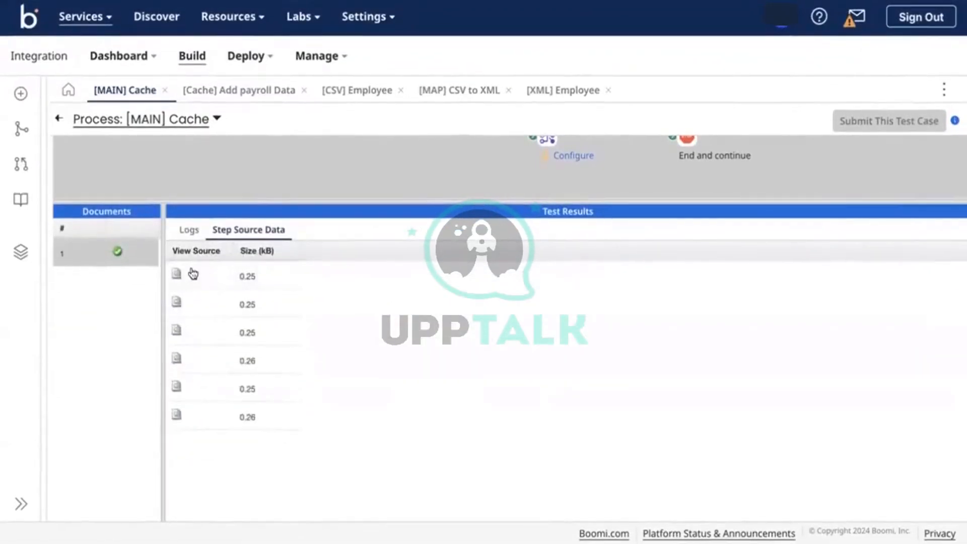
left_click(177, 274)
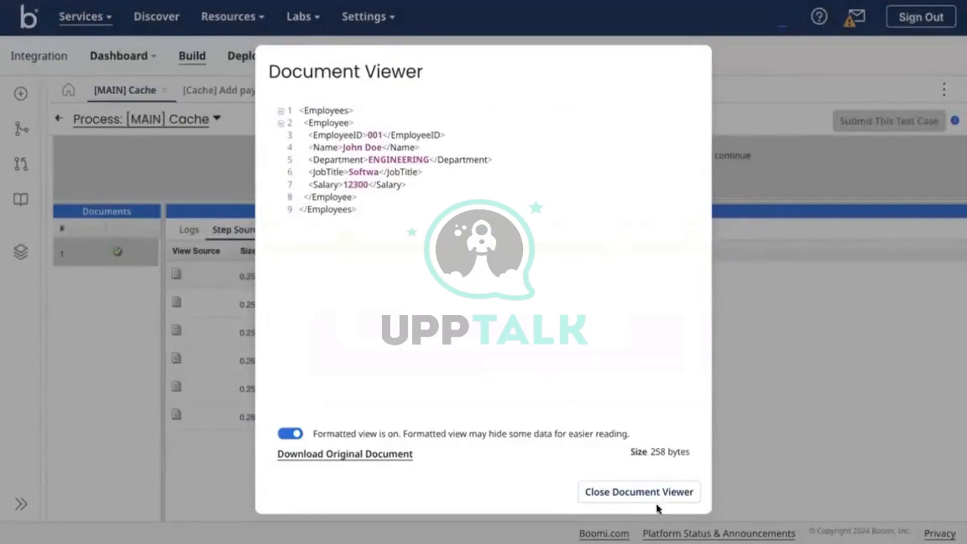
left_click(602, 495)
Recheck the split step's source document and open the second employee's XML output from the map branch
left_click_drag(551, 211, 585, 331)
left_click(688, 239)
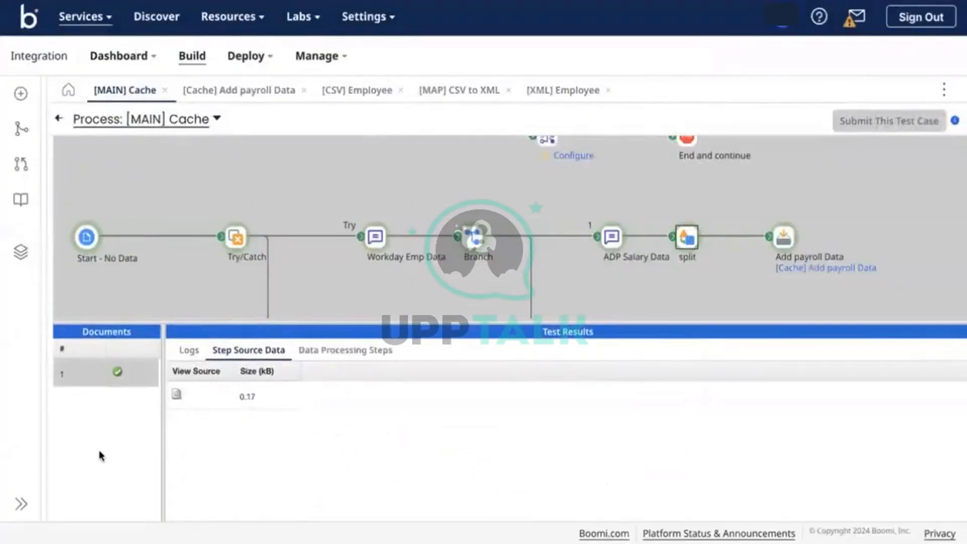
left_click(176, 394)
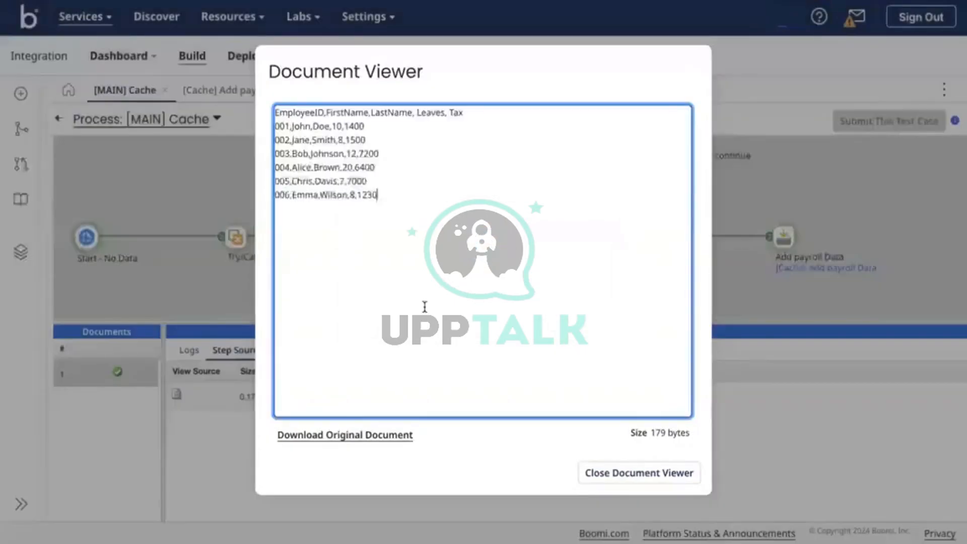
left_click(650, 476)
scroll(682, 277, "down", 3)
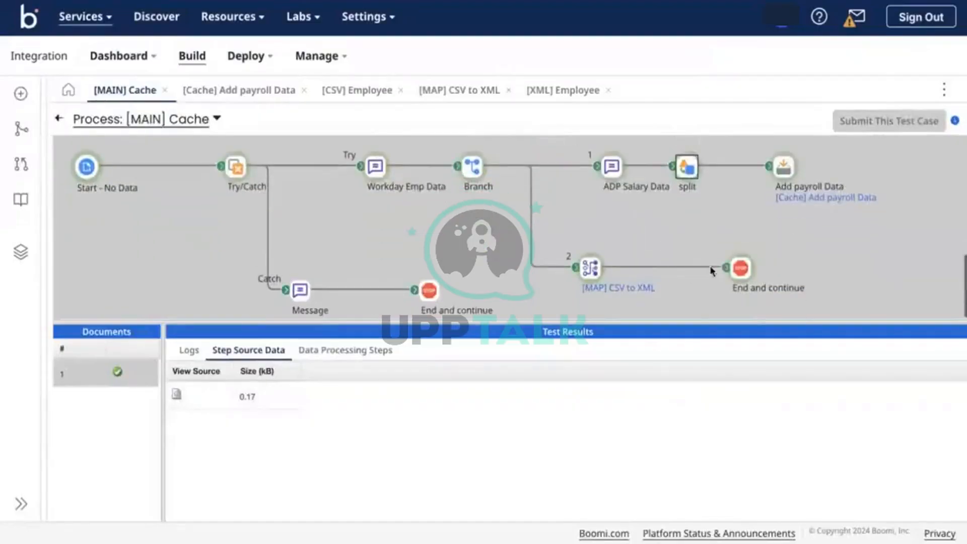
left_click(740, 268)
left_click(176, 422)
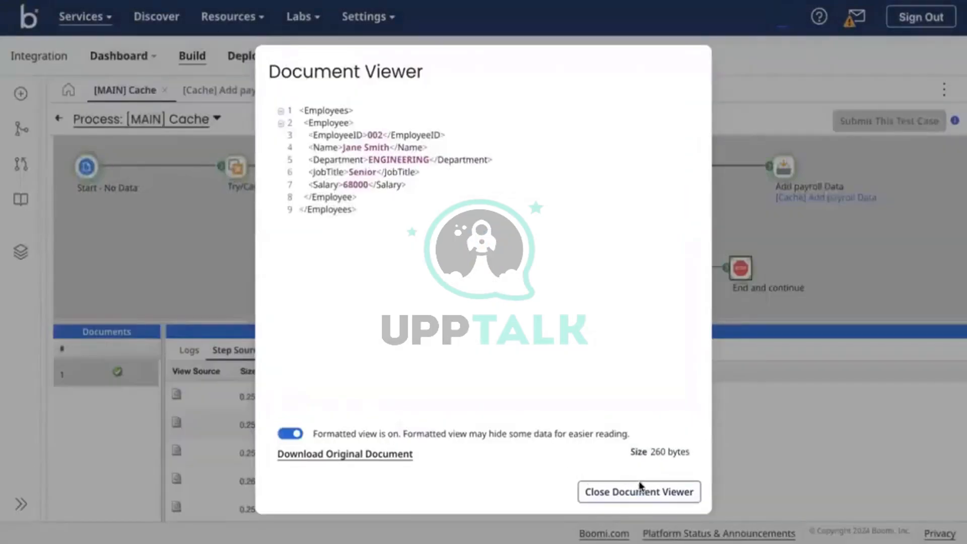
left_click(639, 491)
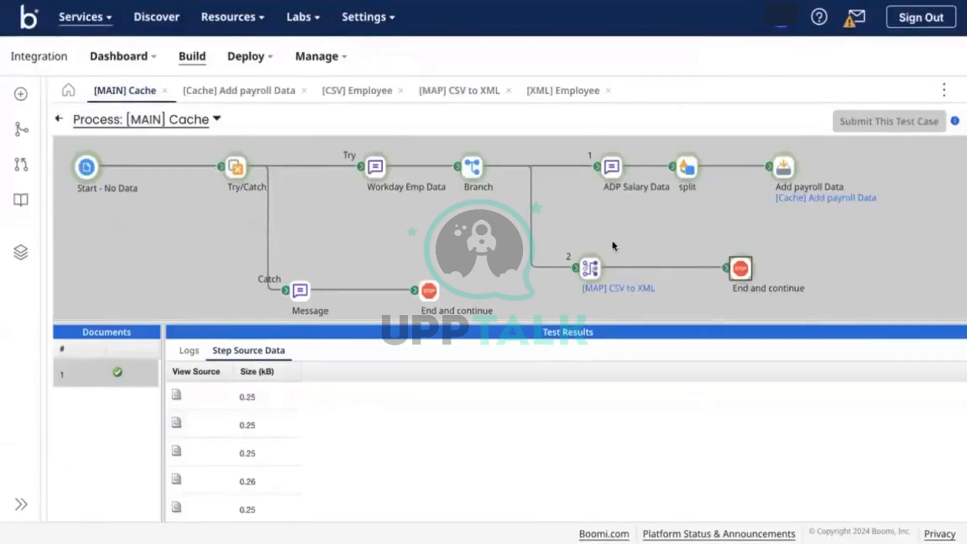
scroll(234, 446, "down", 1)
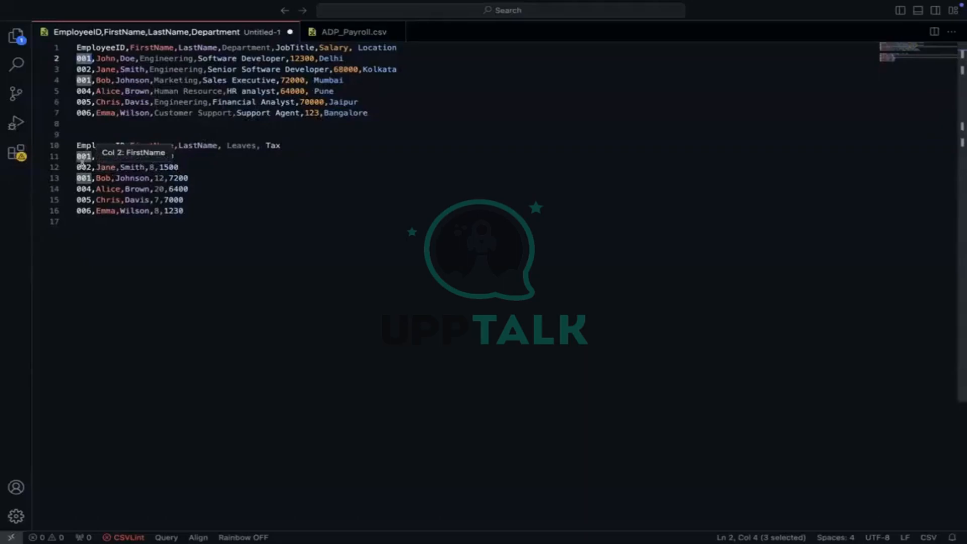
left_click(81, 163)
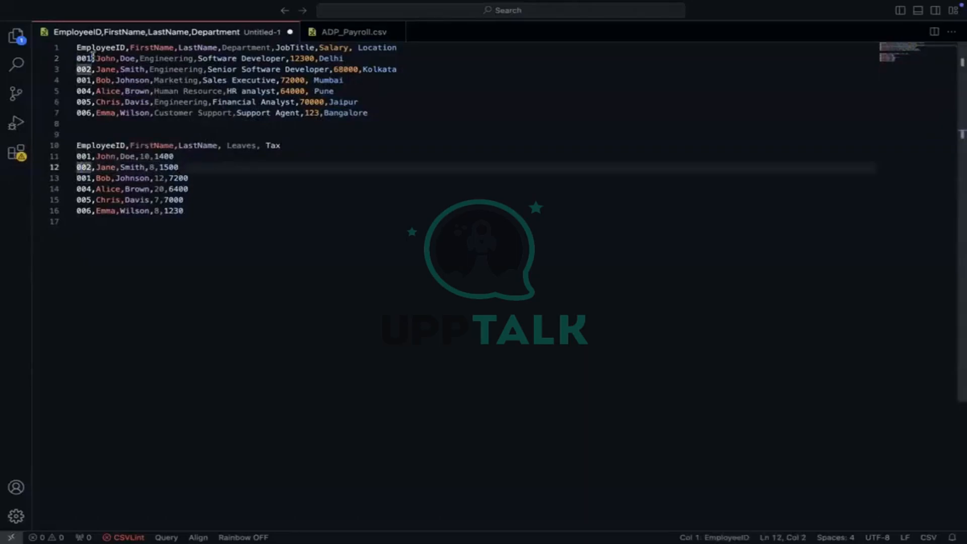
double_click(83, 58)
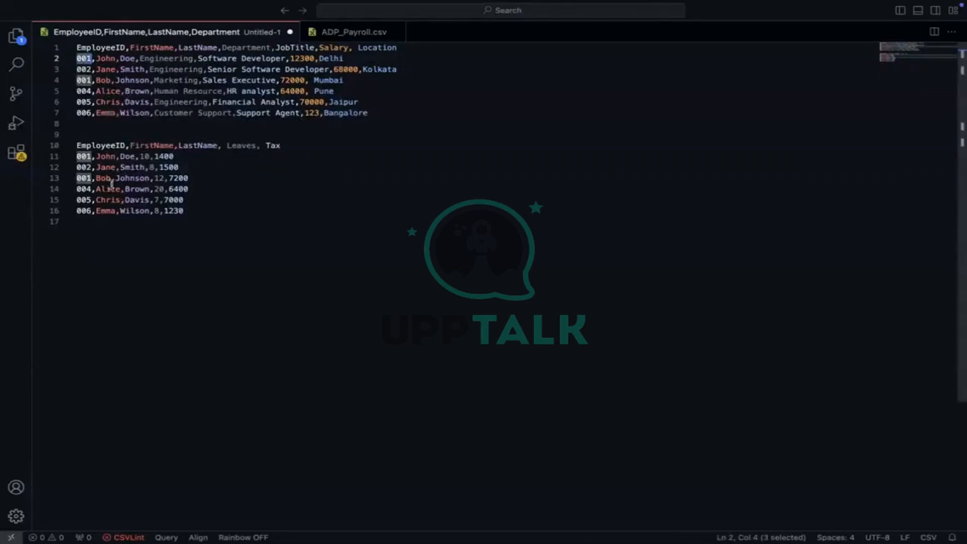
left_click_drag(204, 217, 75, 145)
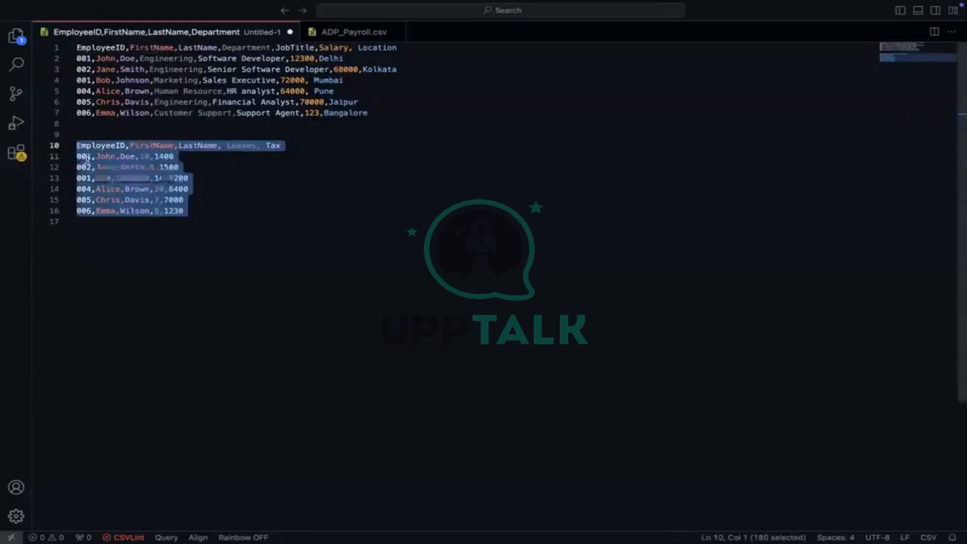
double_click(84, 157)
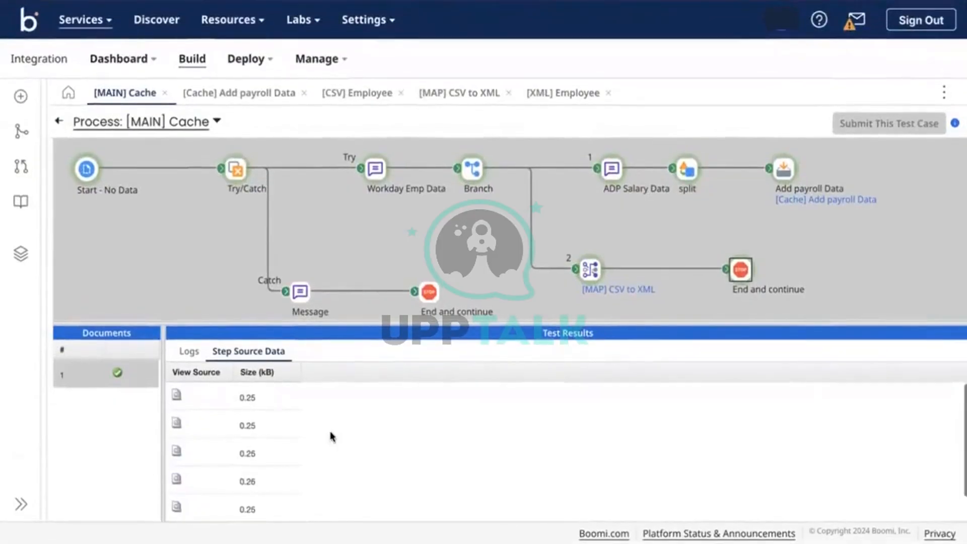
Compare against the sample CSV in VS Code, highlighting the payroll rows on lines 10–16
scroll(331, 436, "up", 1)
scroll(332, 437, "down", 1)
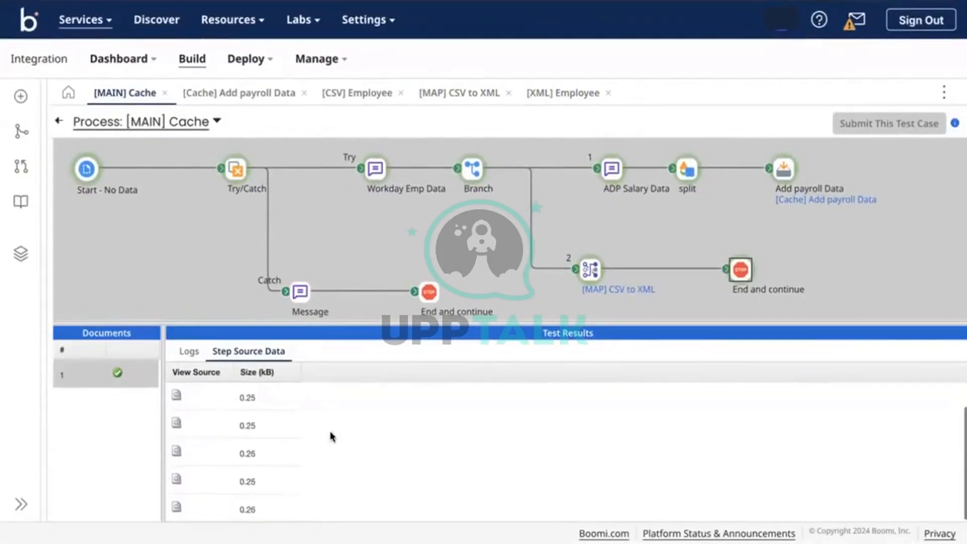
scroll(331, 437, "up", 1)
scroll(331, 436, "down", 1)
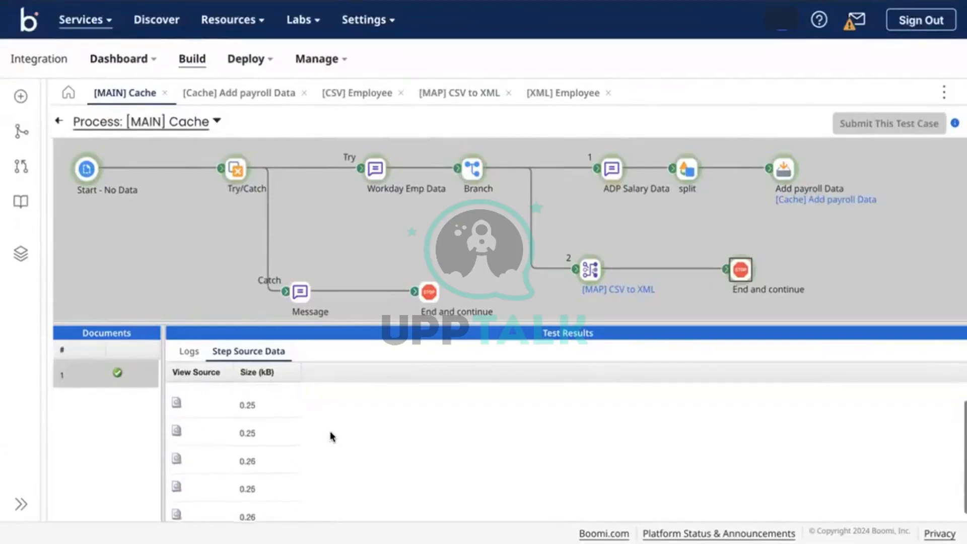
key("ctrl+Right")
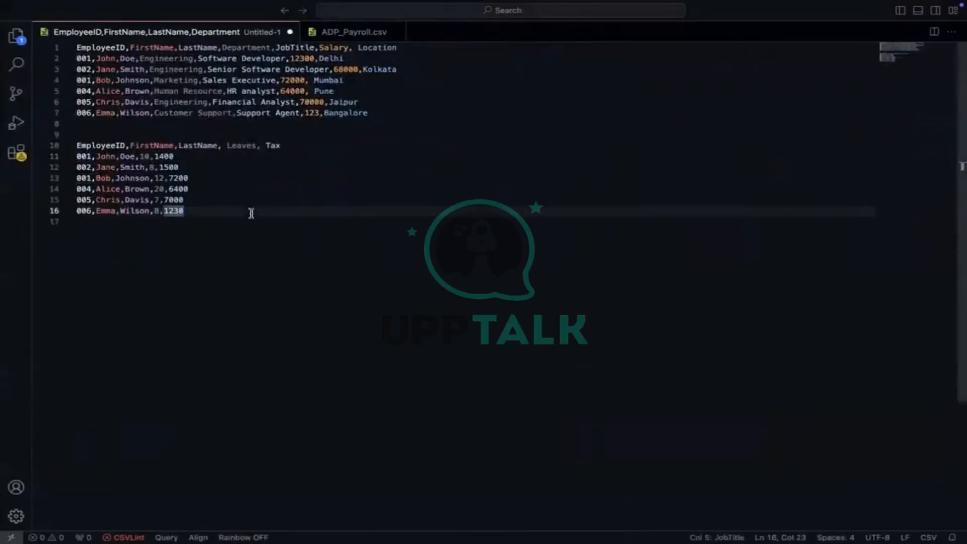
left_click(224, 200)
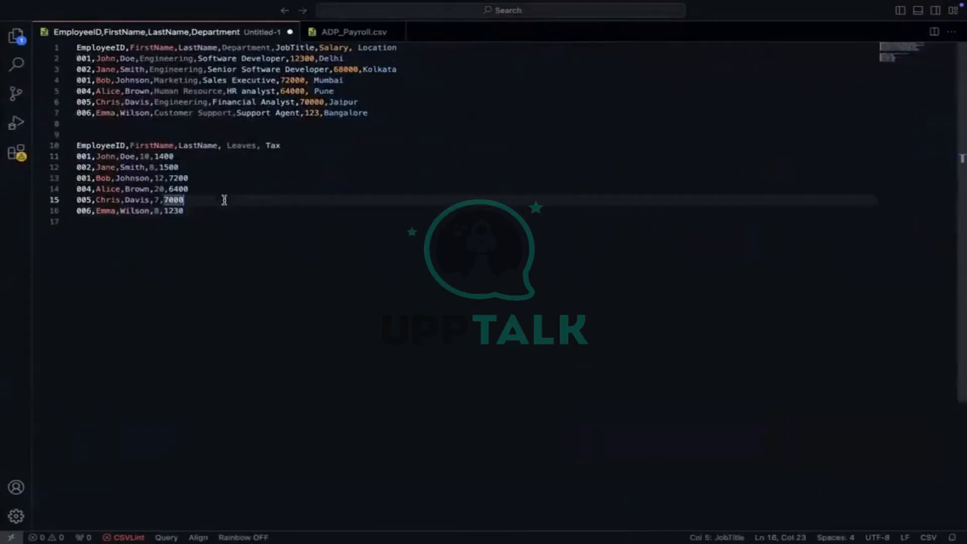
key("ctrl+Left")
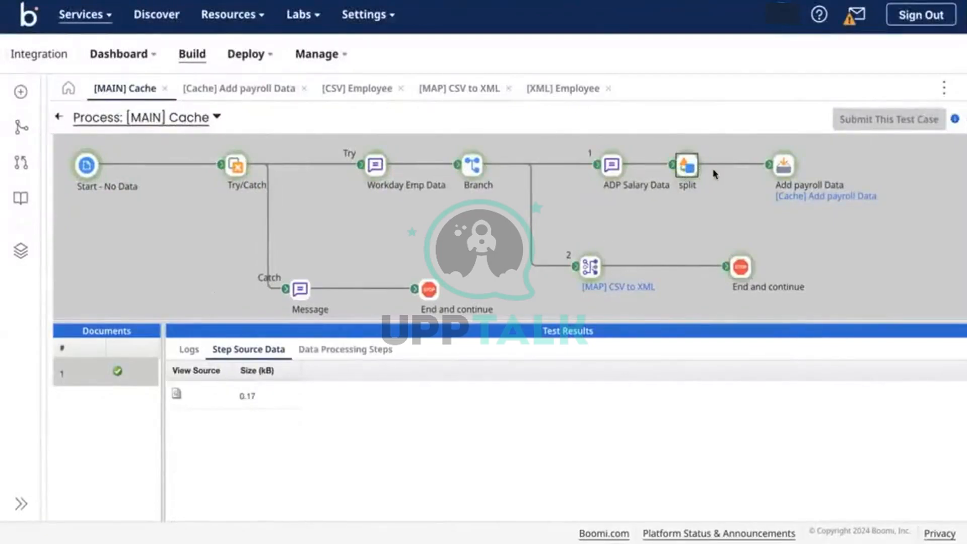
key("ctrl+Right")
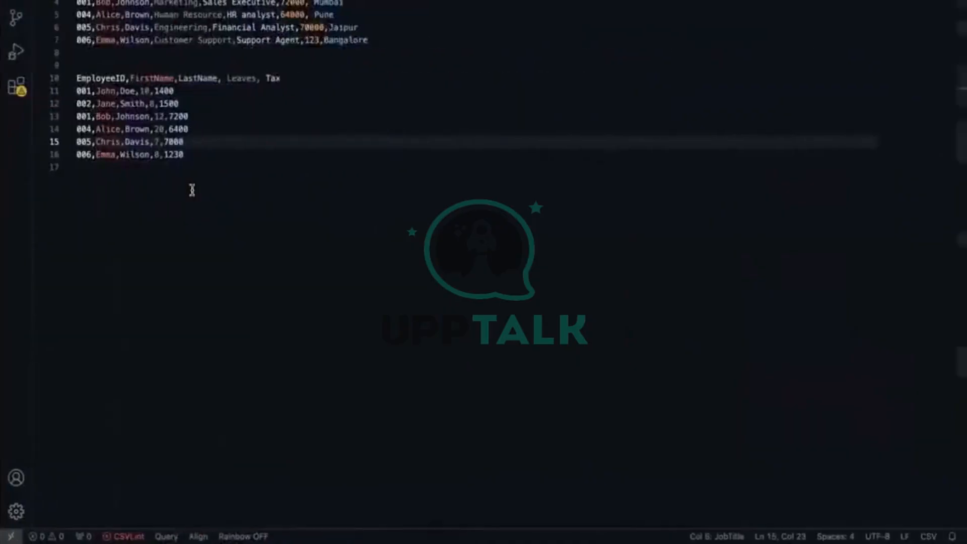
left_click_drag(198, 219, 60, 143)
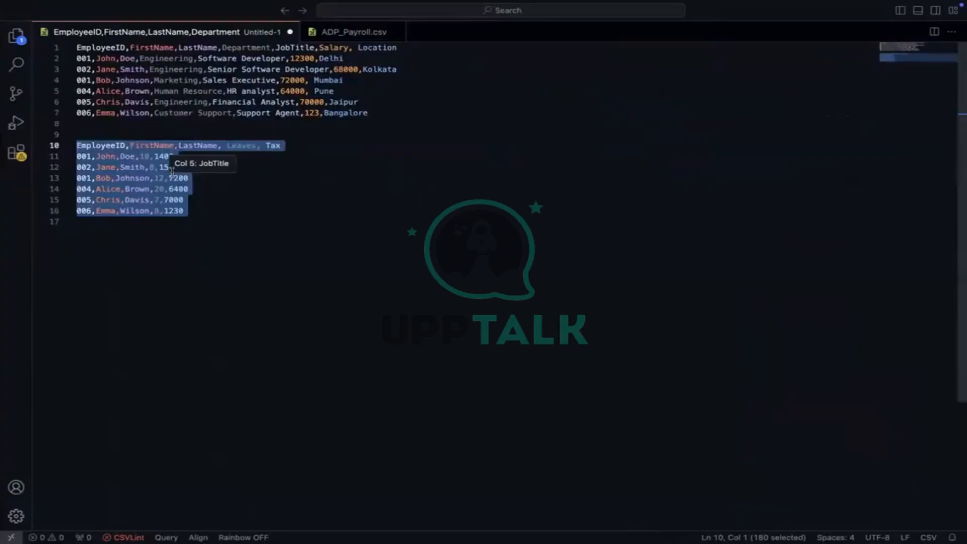
left_click(241, 247)
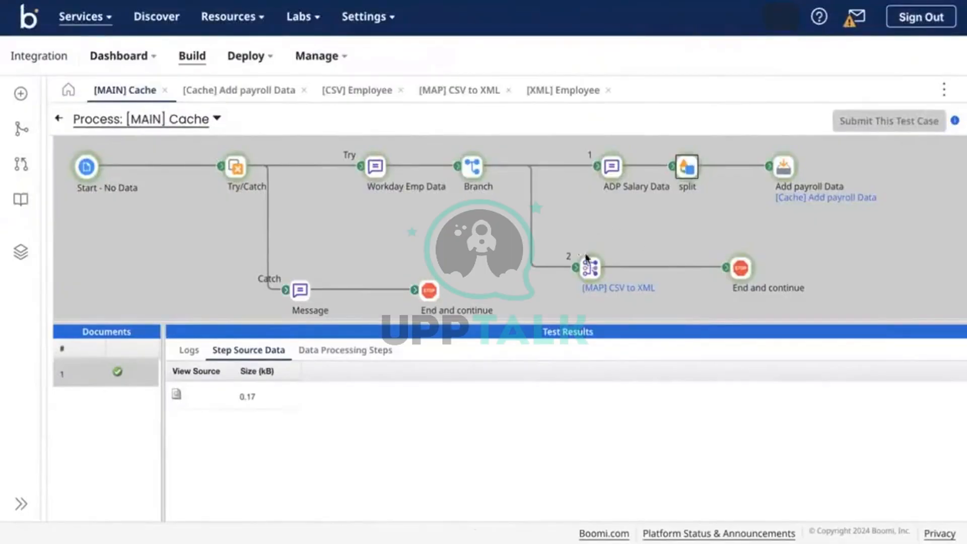
Bring up the CSV to XML map, then mark every occurrence of employee ID 001 in the samples
left_click(449, 95)
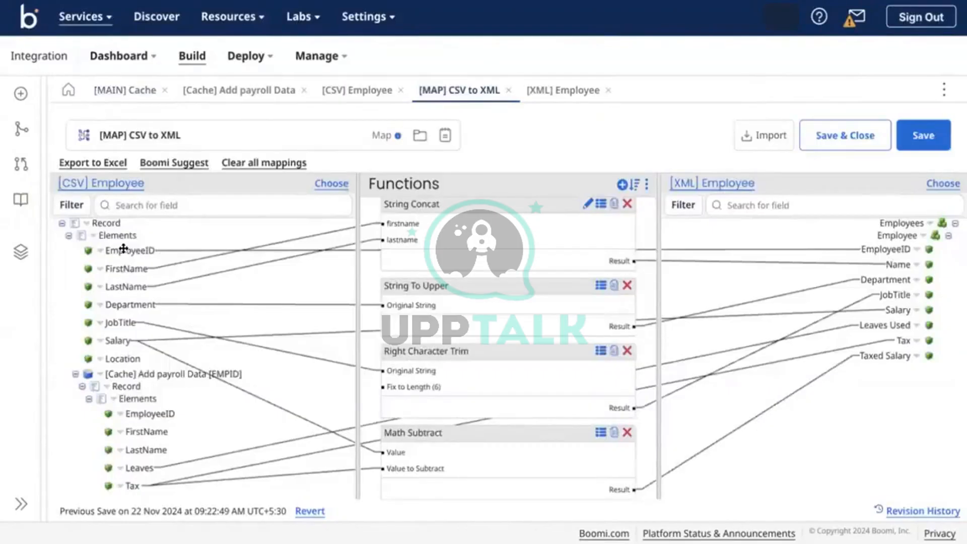
key("ctrl+Right")
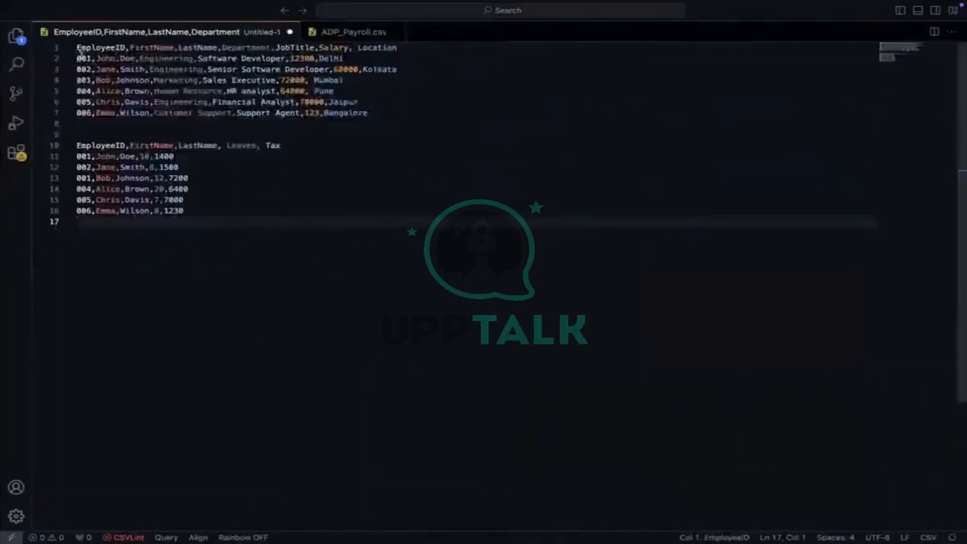
double_click(83, 58)
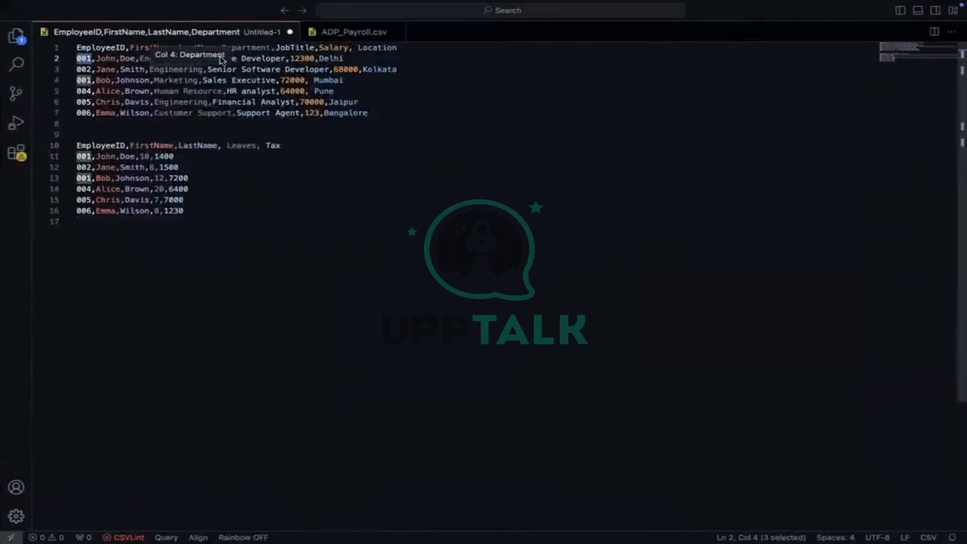
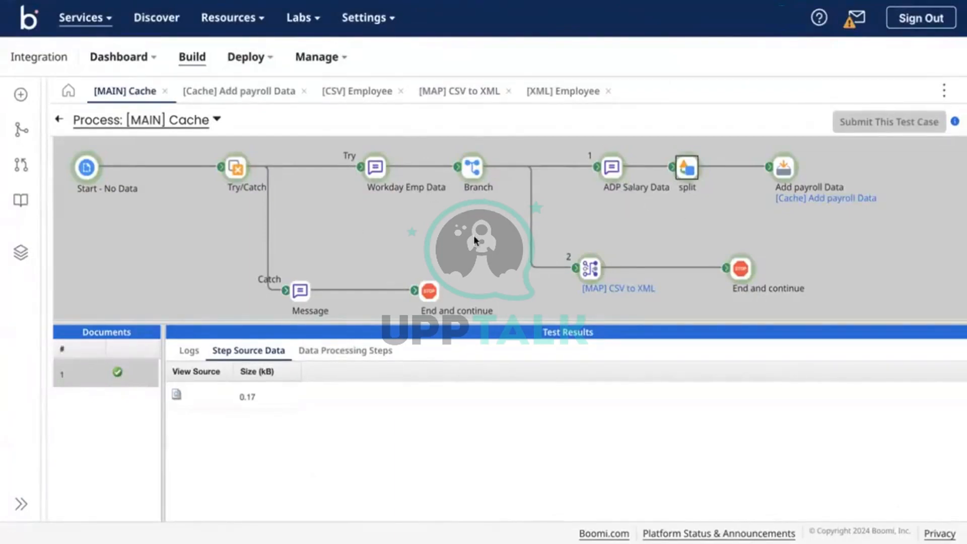
Check the documents at the branch's end step, then reroute the connector at split's input
left_click(740, 267)
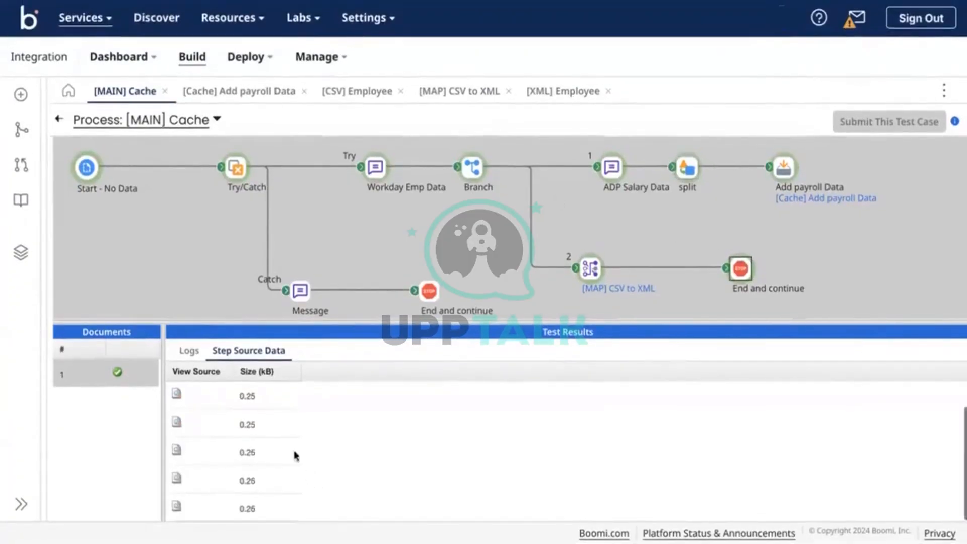
left_click(58, 118)
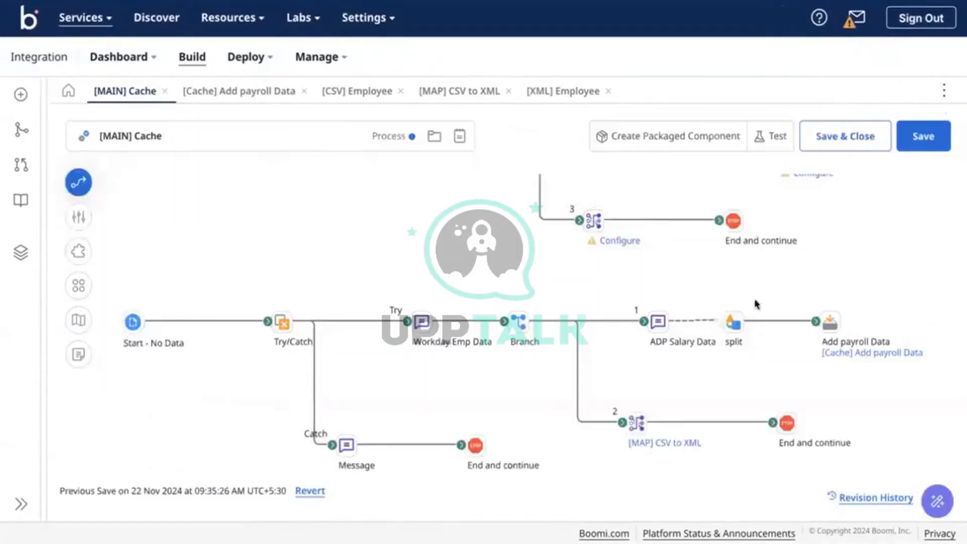
left_click_drag(718, 320, 830, 323)
Save the pending changes and run a test of [MAIN] Cache on Test-DV
left_click(776, 136)
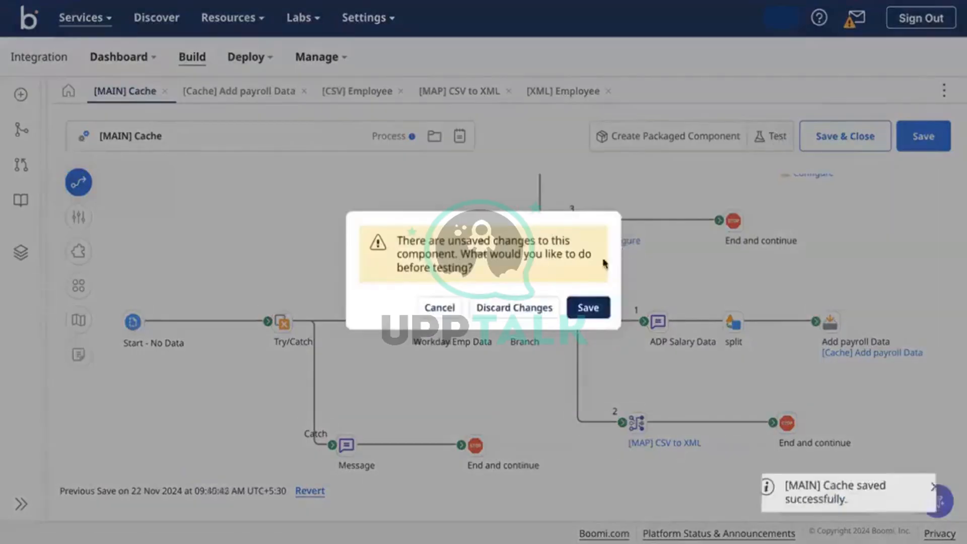
left_click(585, 307)
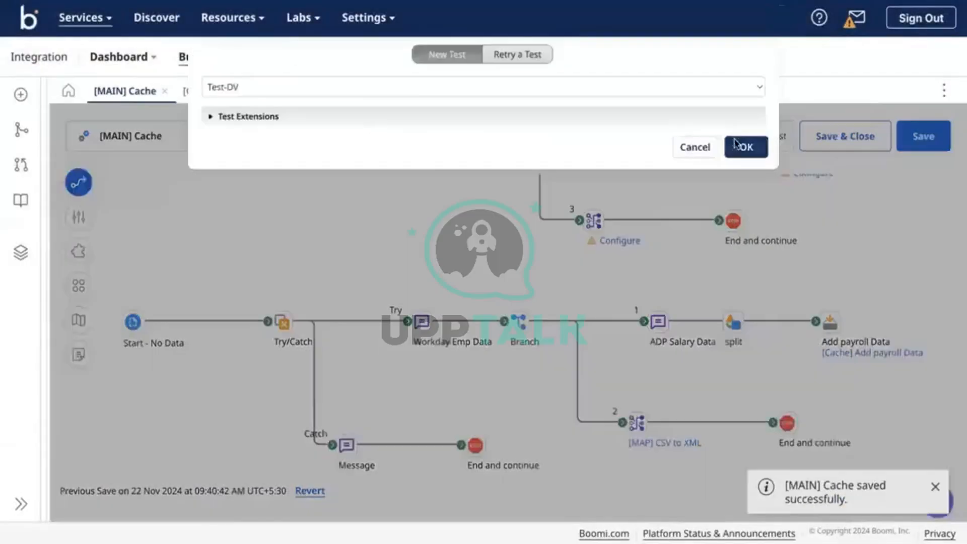
left_click(736, 144)
scroll(643, 369, "down", 1)
scroll(645, 371, "down", 2)
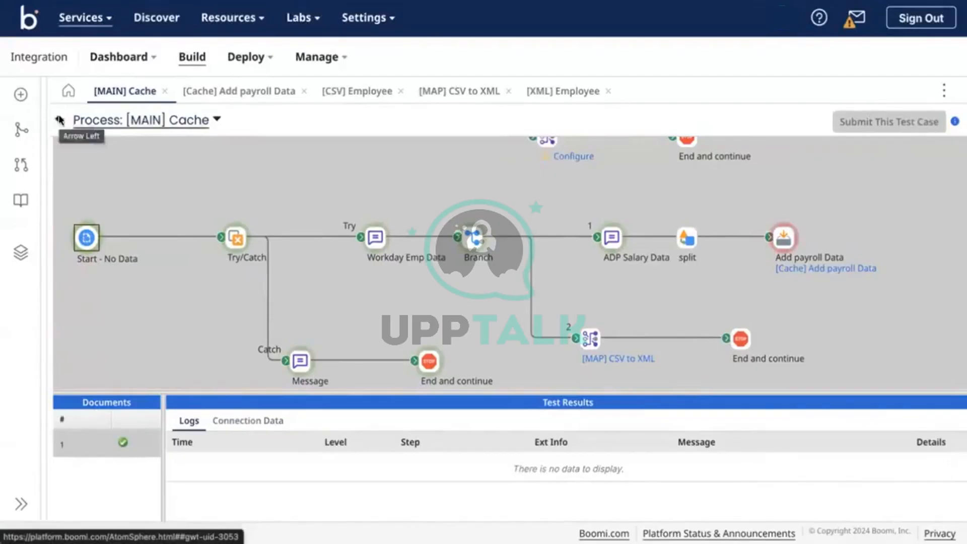
In Workday Emp Data, change the third employee row's duplicate ID 001 to 003
left_click(60, 121)
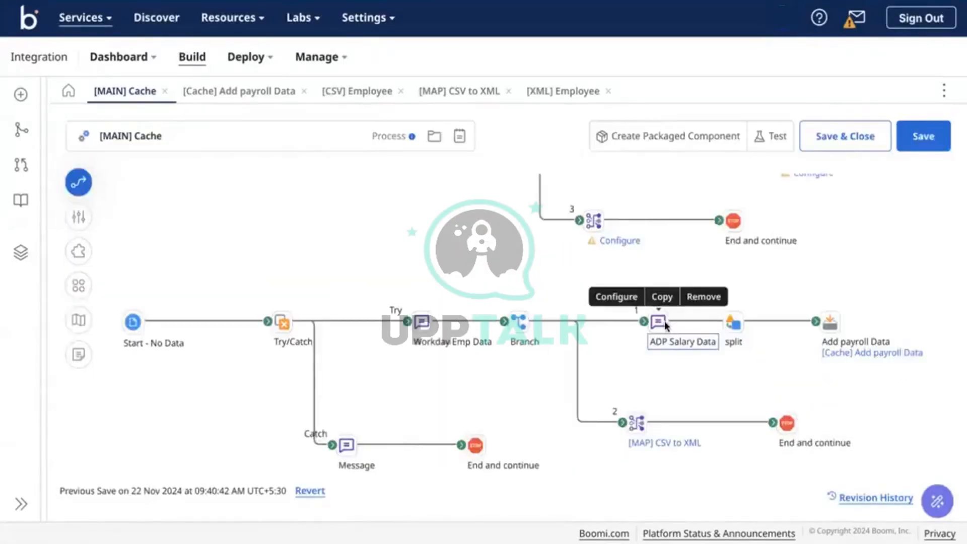
double_click(658, 320)
left_click(341, 302)
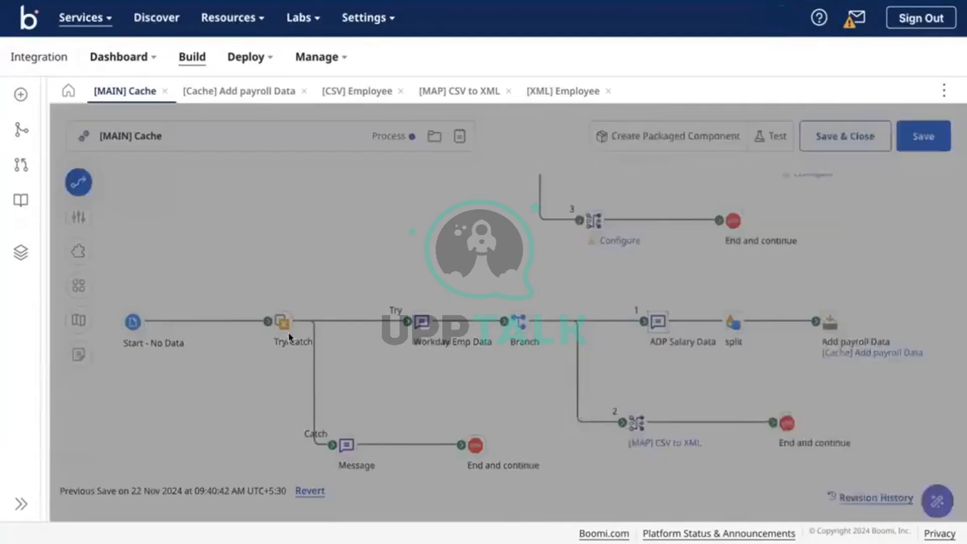
double_click(421, 324)
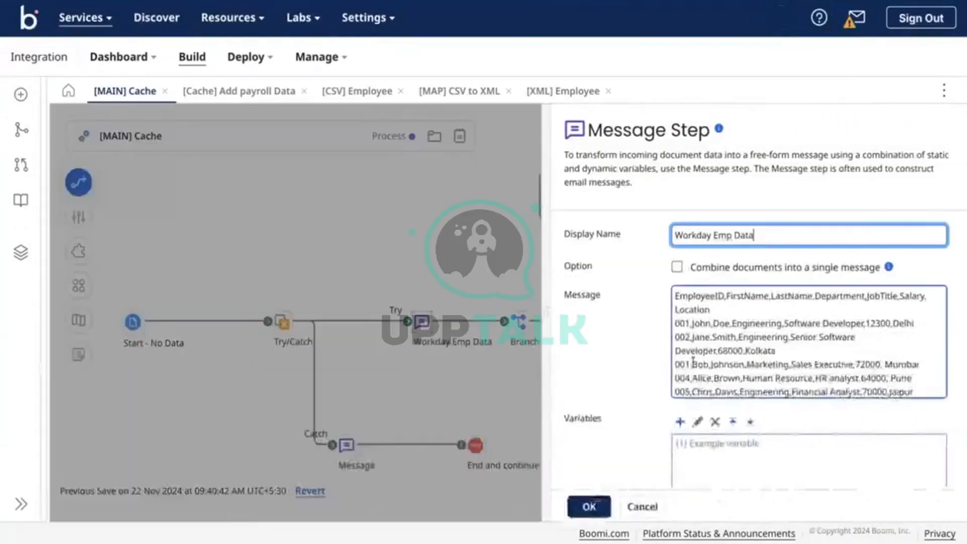
left_click(692, 363)
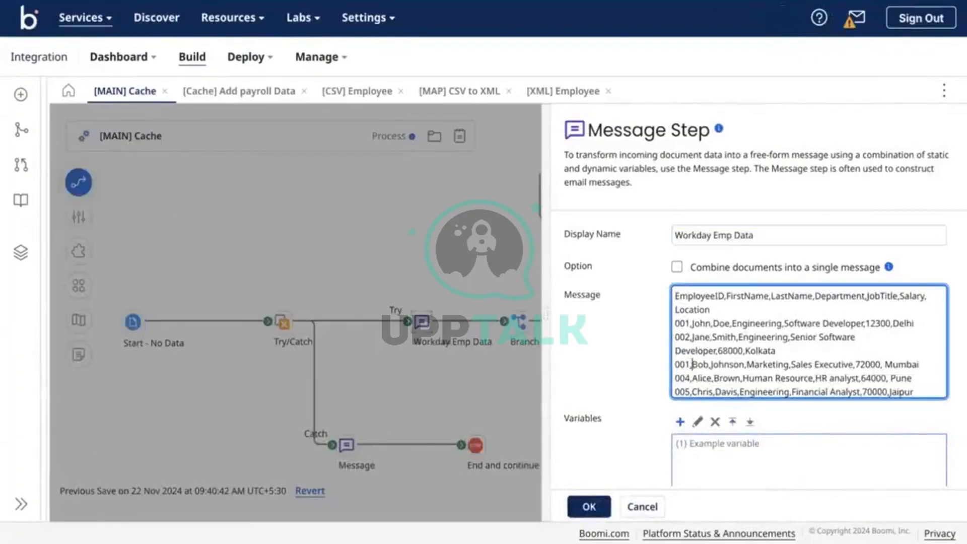
key("BackSpace")
type("3")
left_click(589, 506)
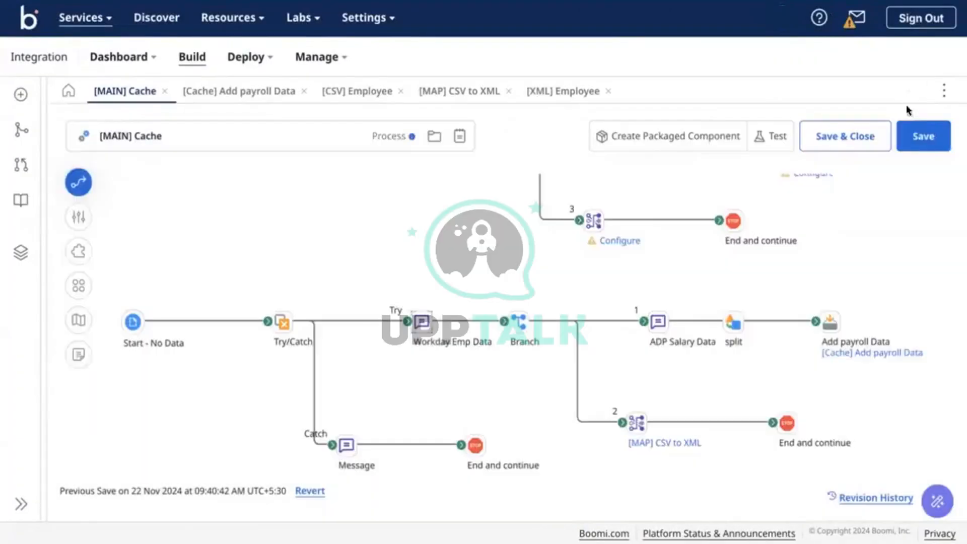
Save the process, dismiss the revision prompt, retest on Test-DV and view Add payroll Data's logs
left_click(916, 135)
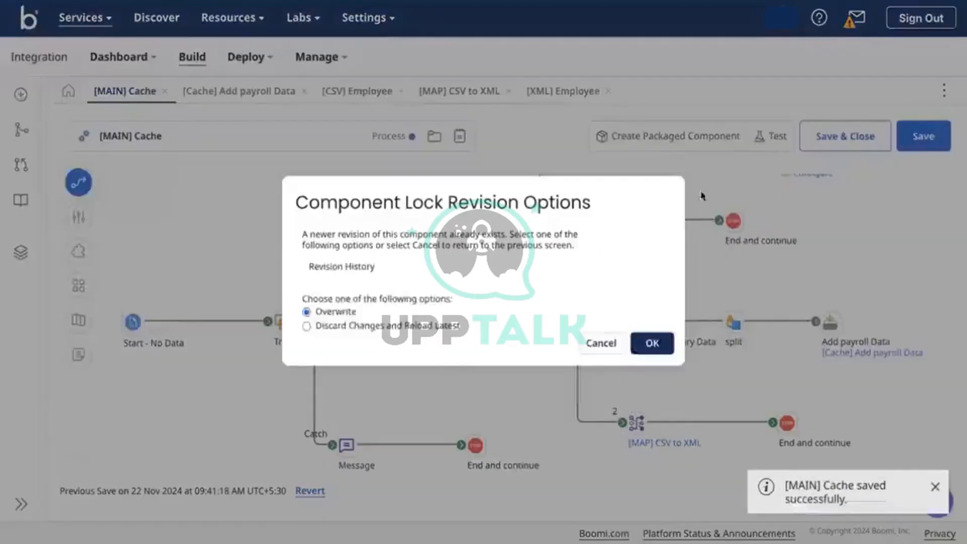
left_click(604, 500)
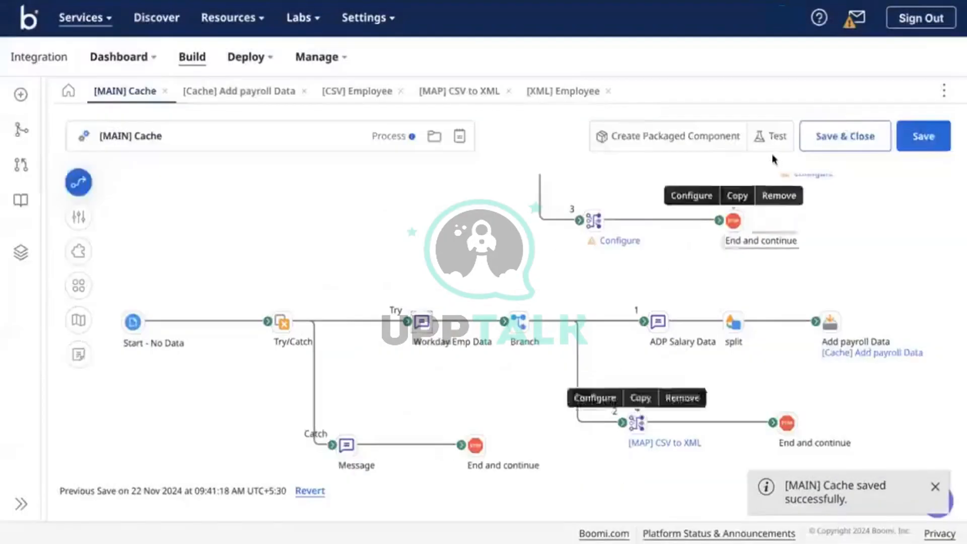
left_click(770, 137)
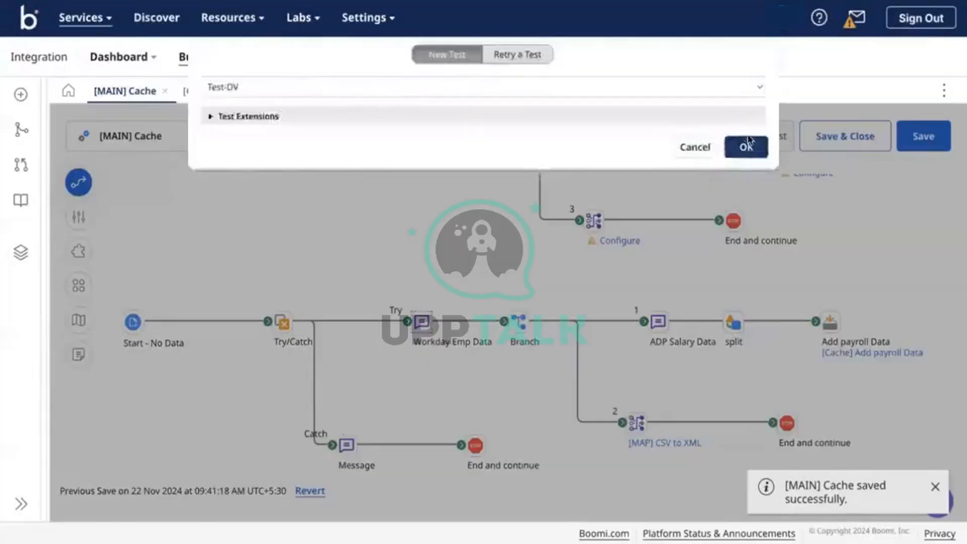
left_click(747, 145)
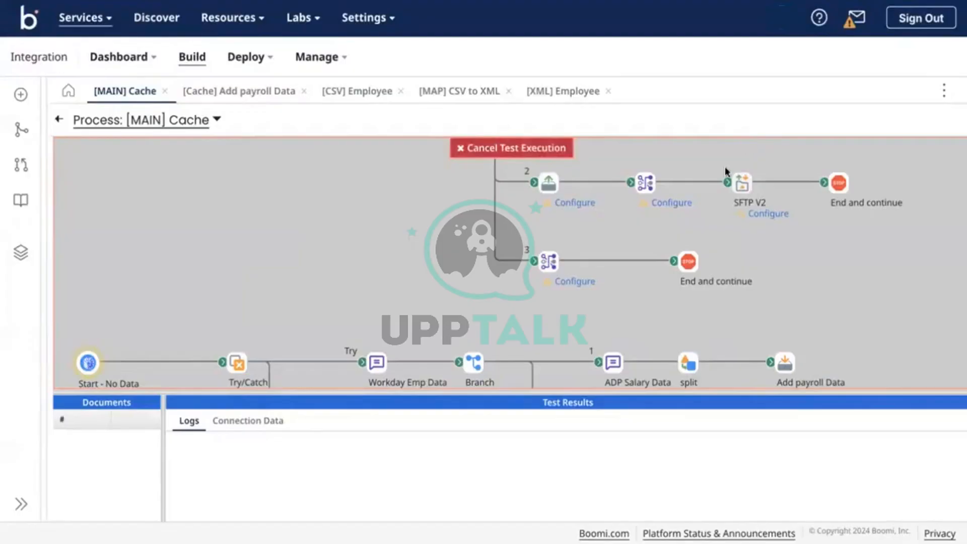
scroll(623, 269, "down", 3)
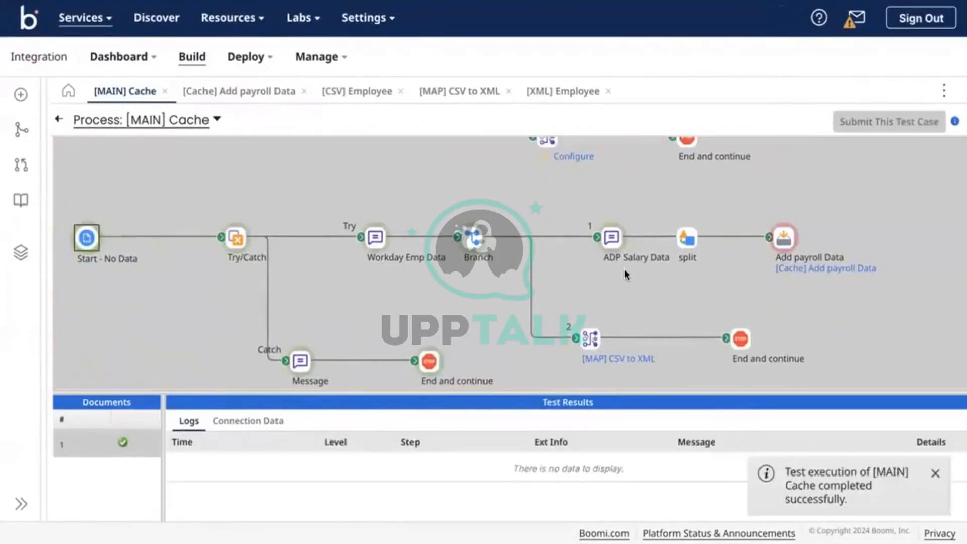
left_click(782, 242)
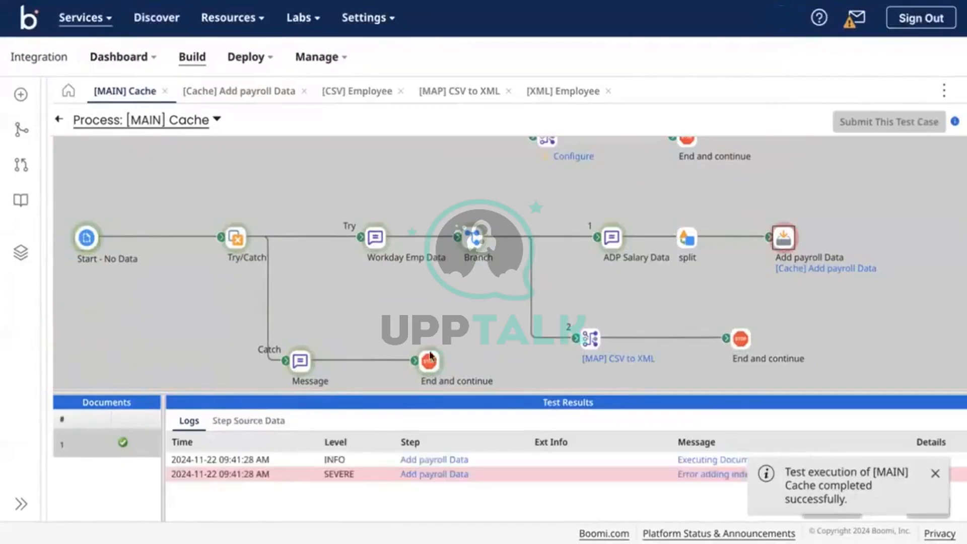
Reconnect ADP Salary Data to the split step and save the process
left_click(935, 481)
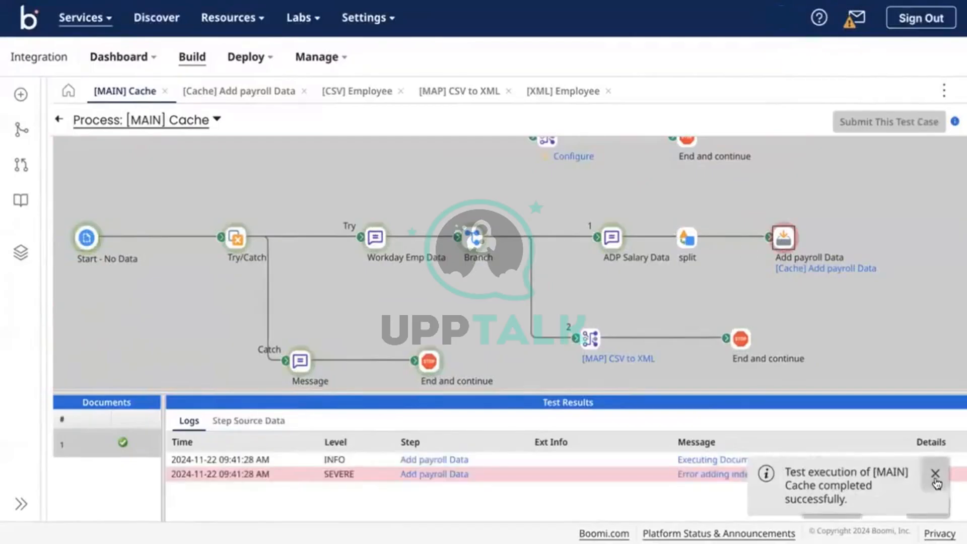
left_click(59, 119)
mouse_move(794, 328)
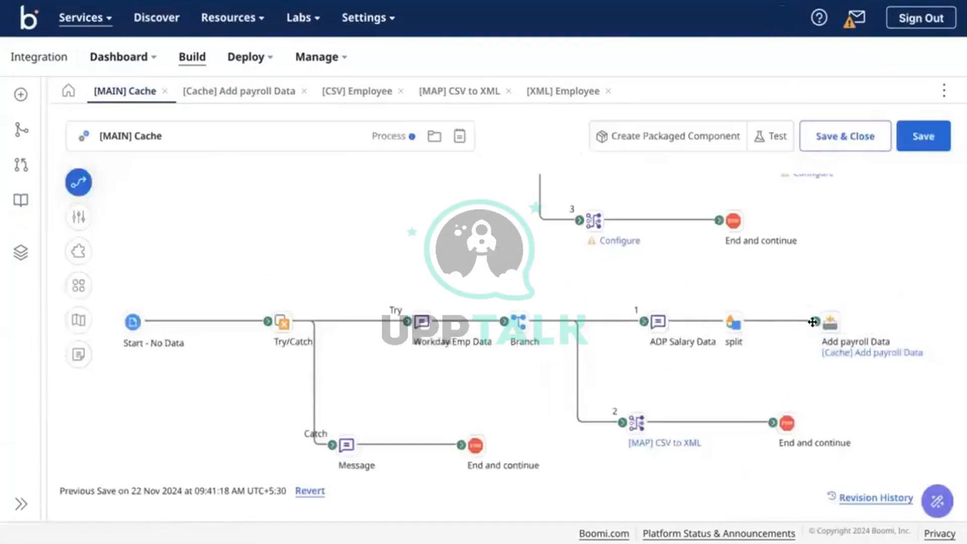
left_click_drag(734, 337, 732, 327)
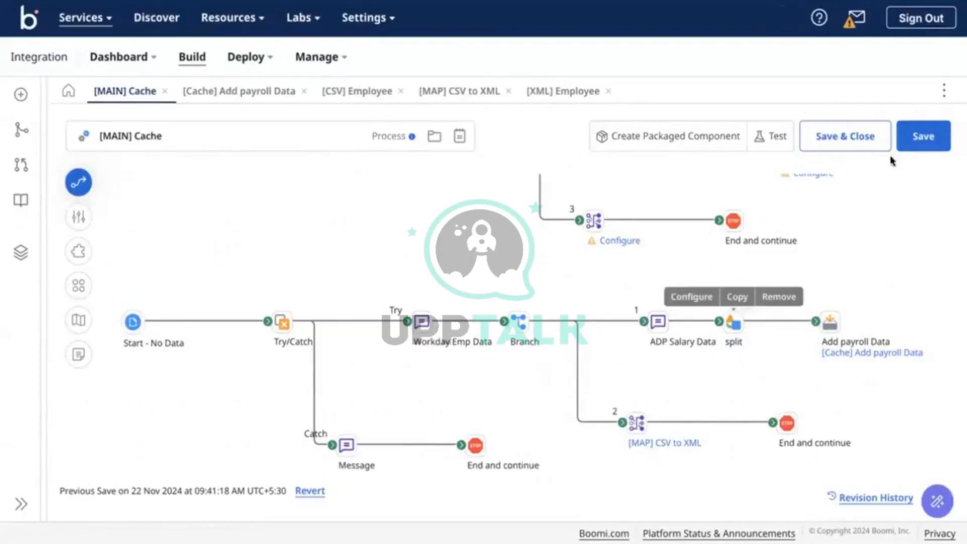
left_click(931, 145)
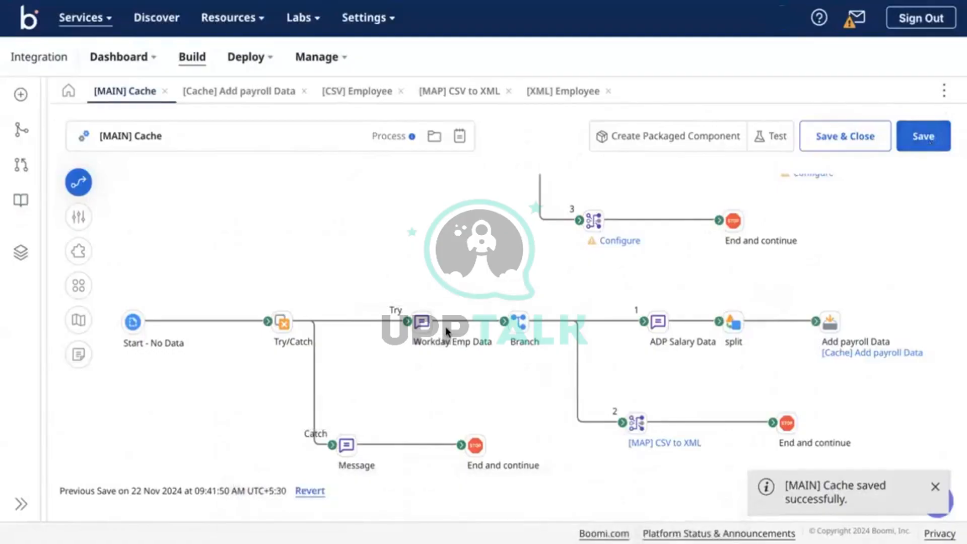
Review the [Cache] Add payroll Data settings against the sample CSV, then return to [MAIN] Cache
left_click(871, 353)
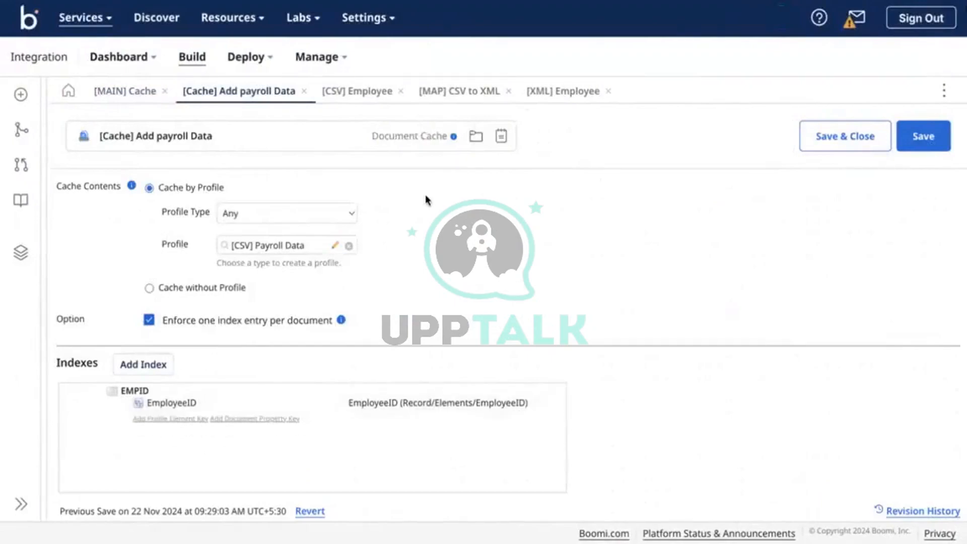
key("ctrl+Right")
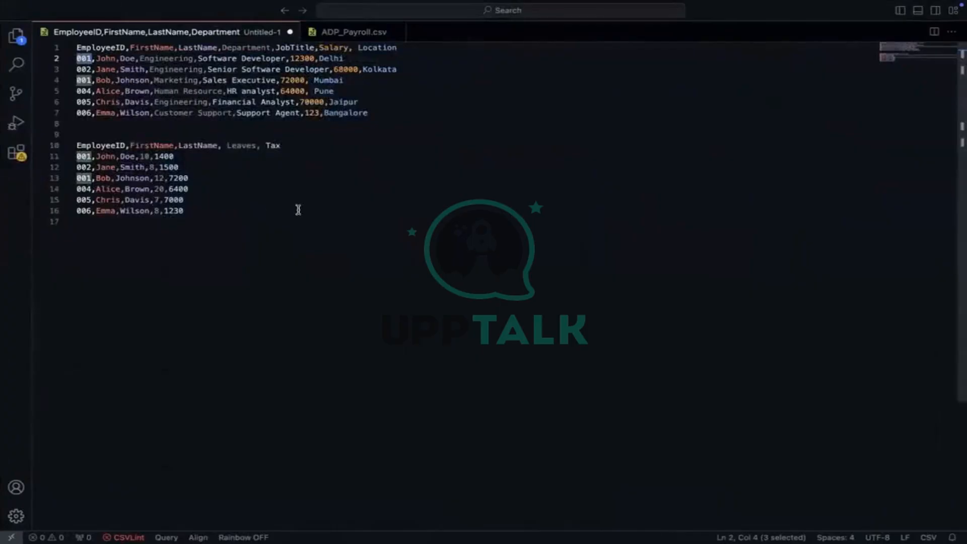
key("ctrl+Left")
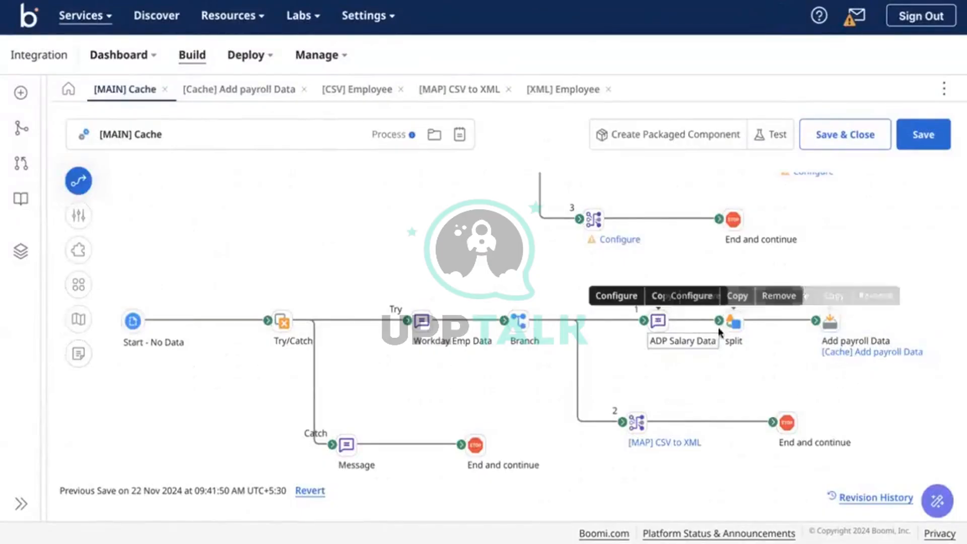
left_click(841, 353)
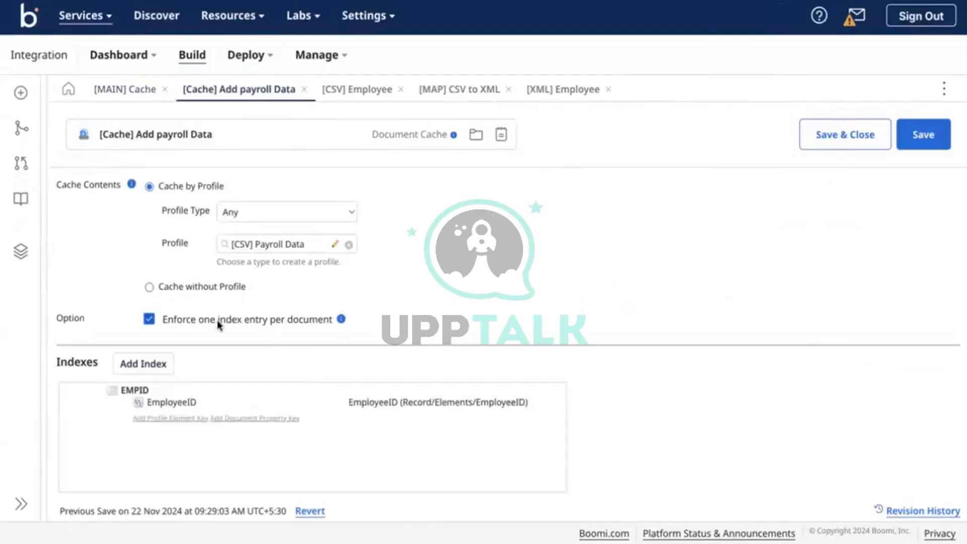
left_click(127, 90)
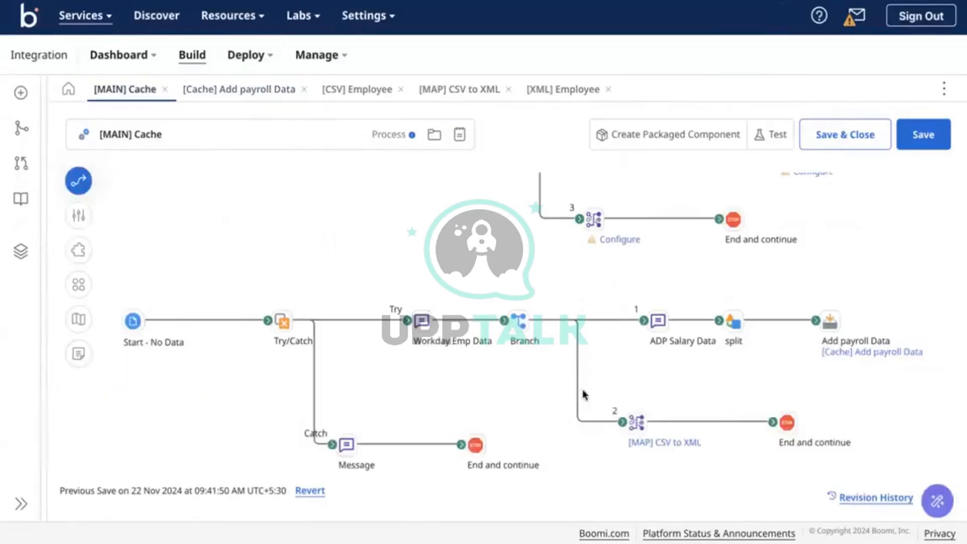
left_click(661, 444)
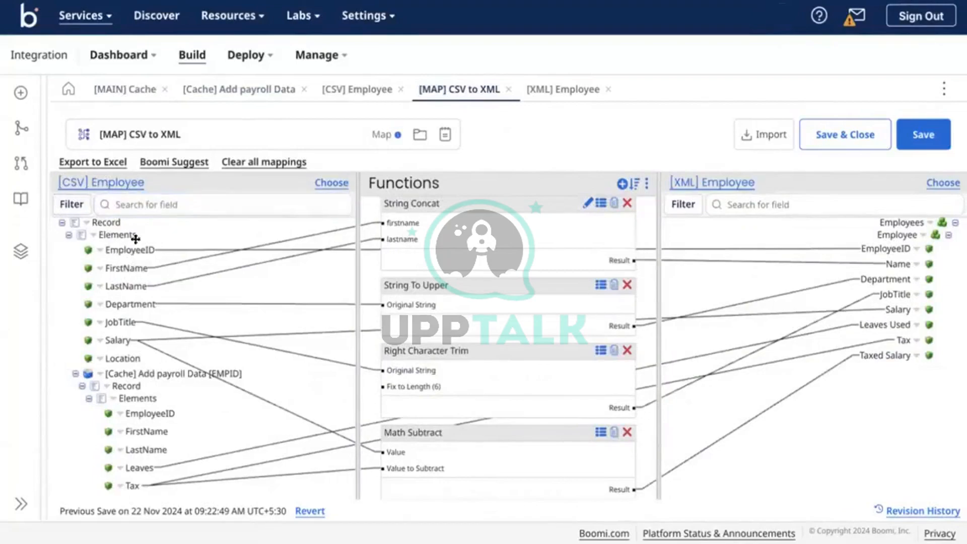
left_click(297, 216)
left_click(110, 99)
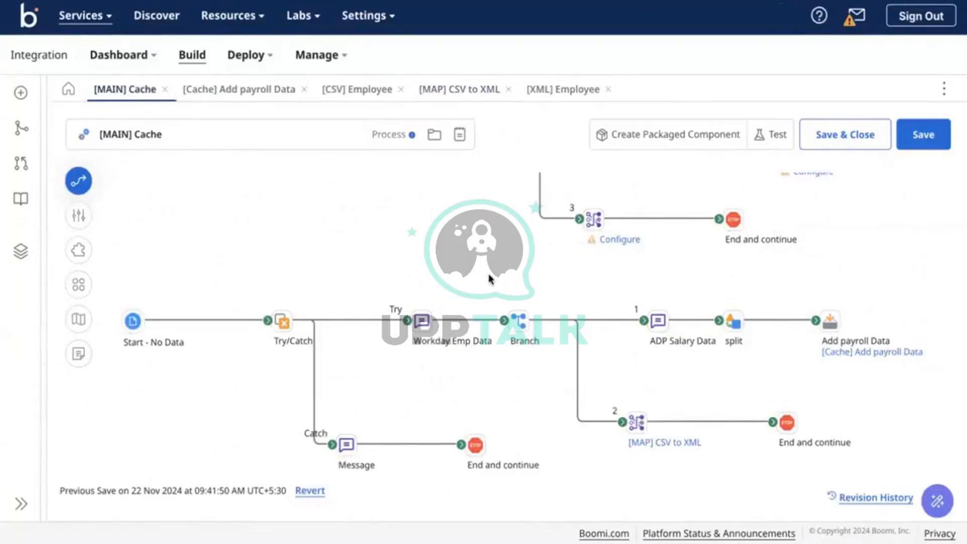
scroll(488, 277, "up", 5)
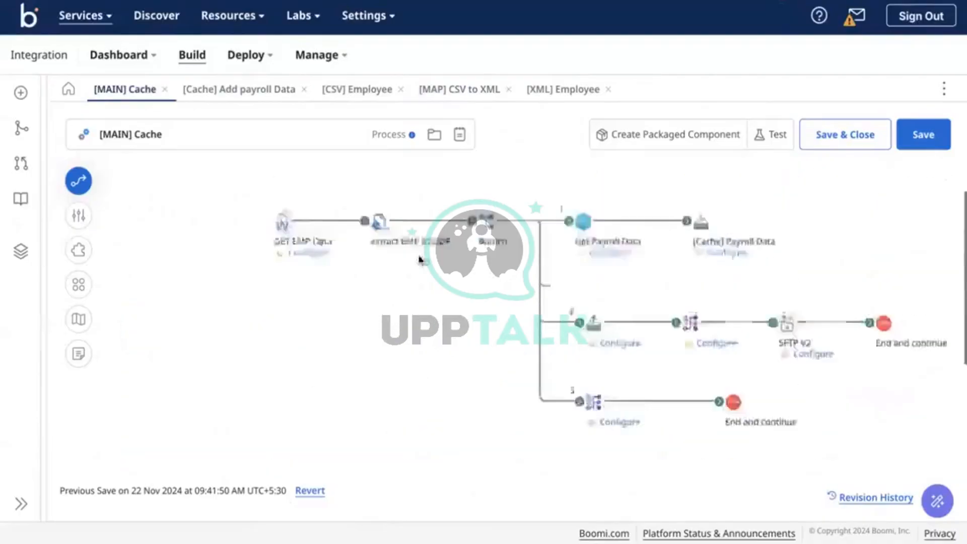
mouse_move(292, 264)
scroll(349, 287, "down", 5)
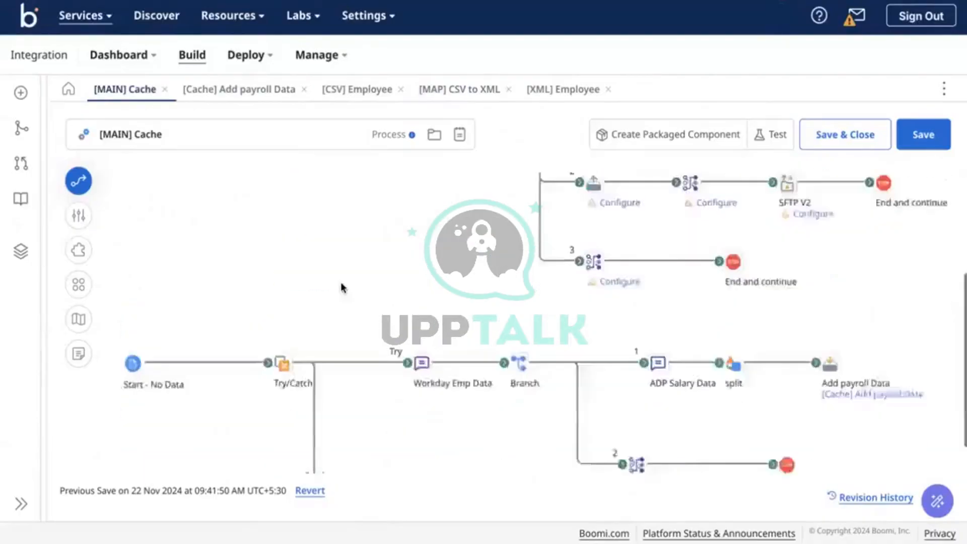
mouse_move(422, 322)
scroll(422, 322, "up", 5)
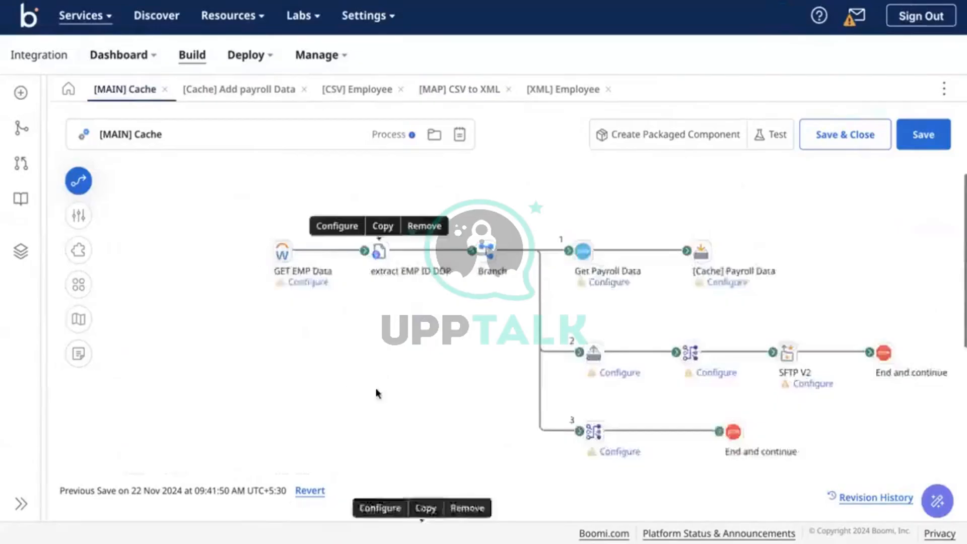
scroll(376, 392, "down", 4)
mouse_move(424, 340)
scroll(425, 341, "up", 1)
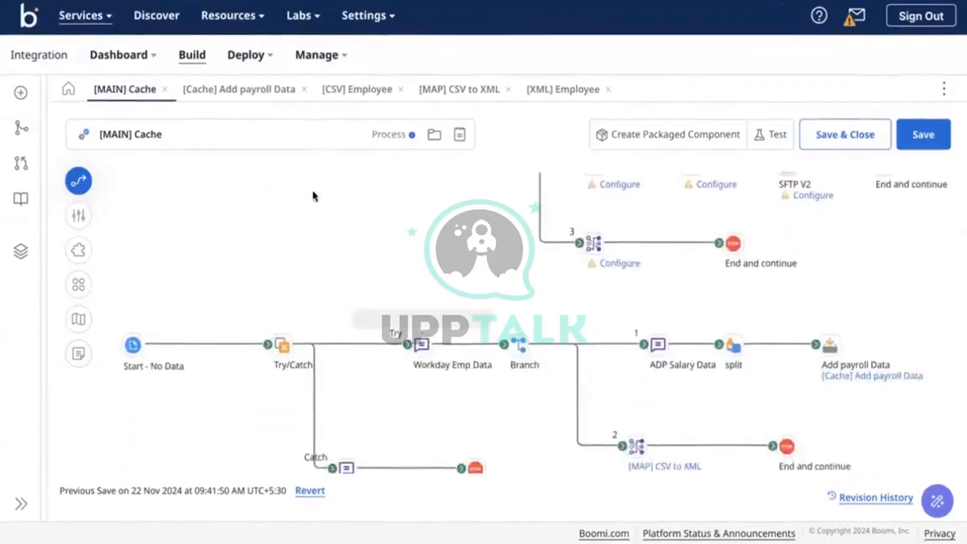
scroll(404, 253, "up", 4)
scroll(514, 232, "down", 2)
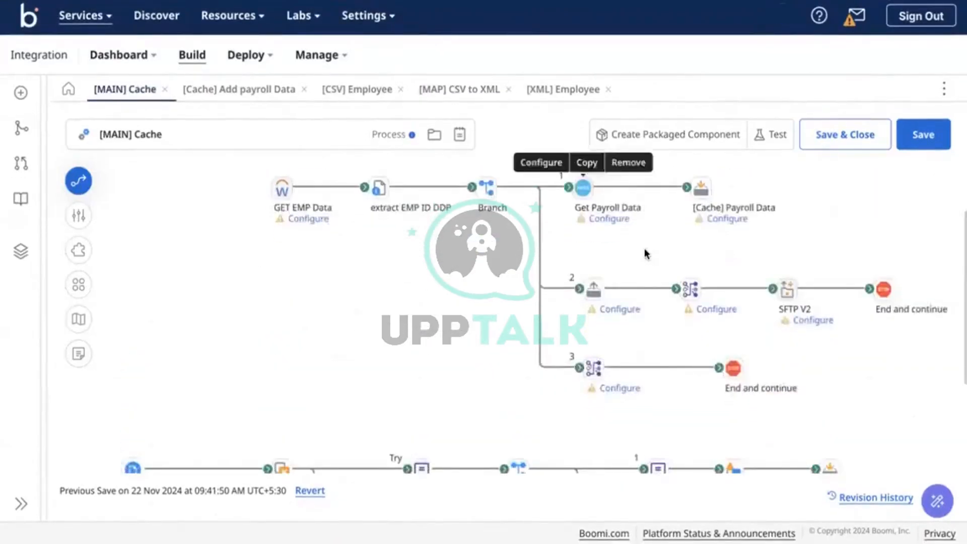
scroll(643, 255, "down", 3)
scroll(628, 243, "up", 5)
scroll(618, 326, "down", 5)
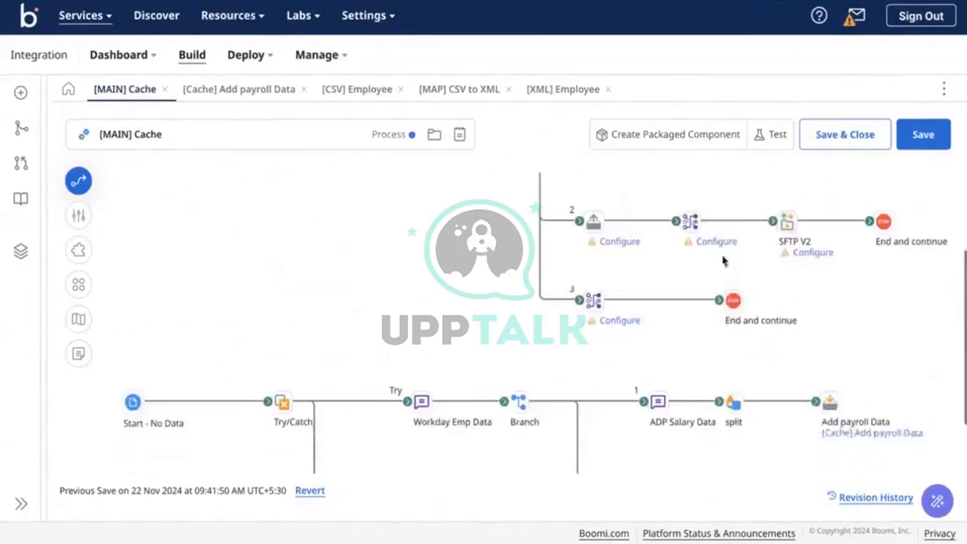
scroll(634, 304, "up", 6)
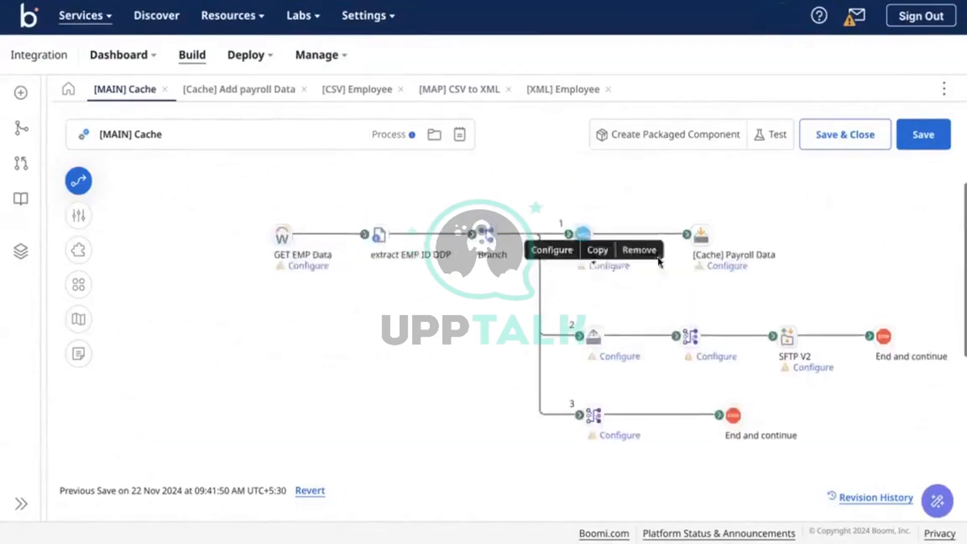
scroll(651, 288, "down", 6)
scroll(650, 288, "down", 3)
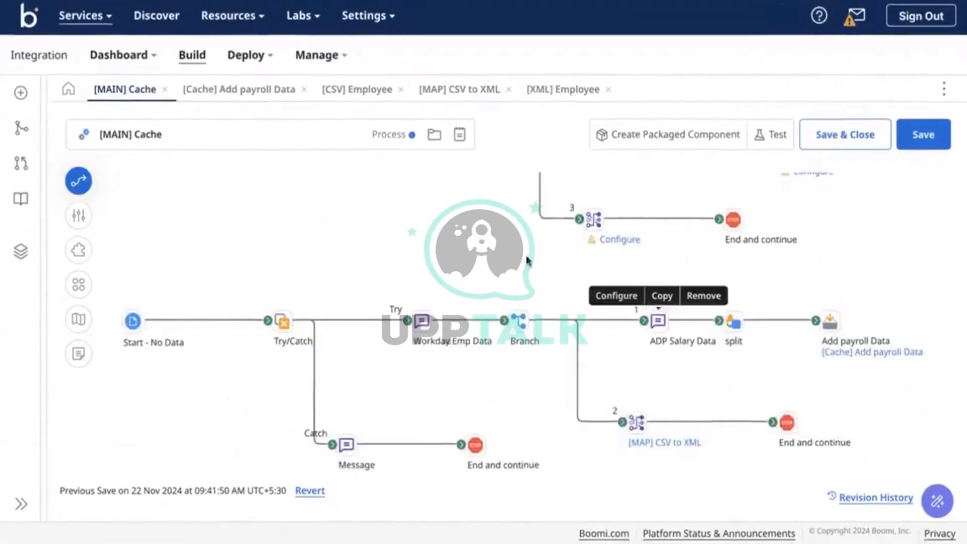
scroll(650, 312, "up", 4)
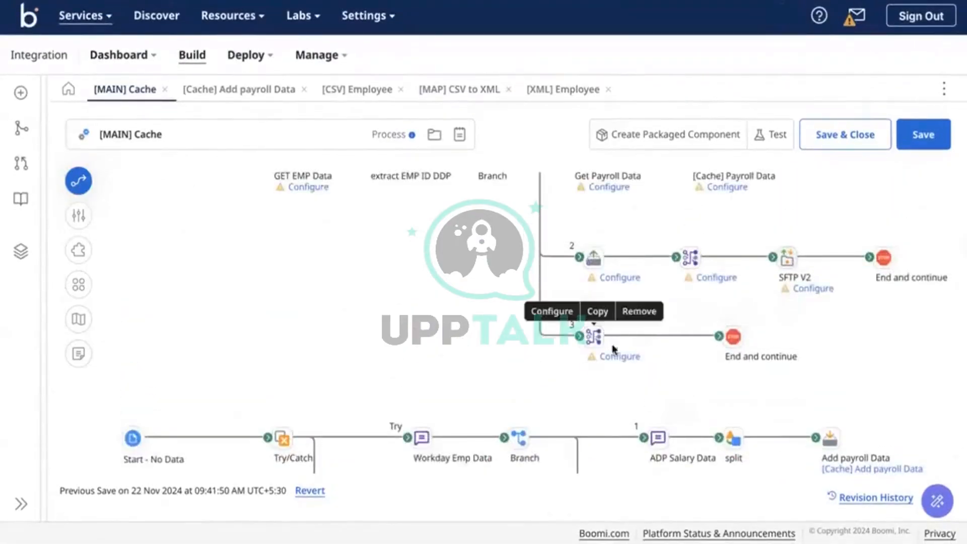
scroll(549, 429, "down", 4)
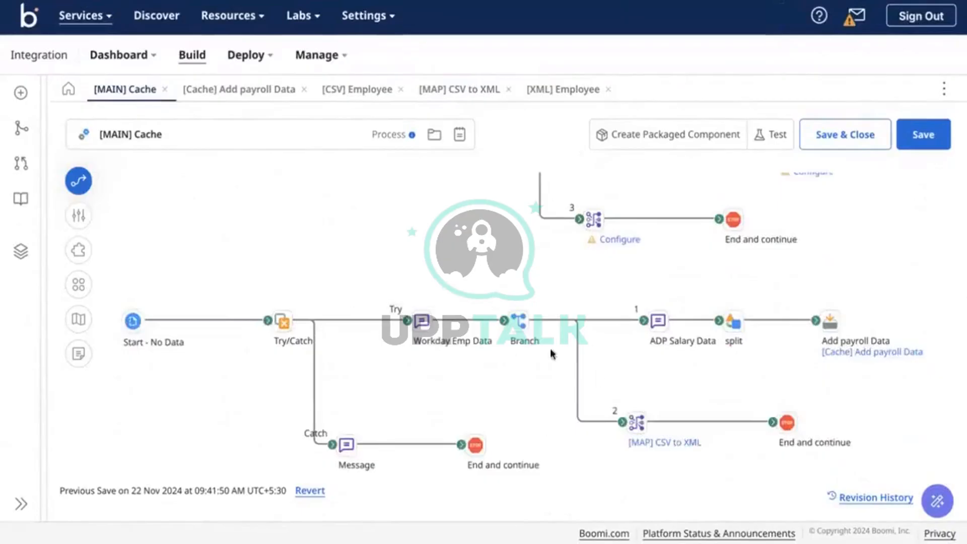
left_click(518, 321)
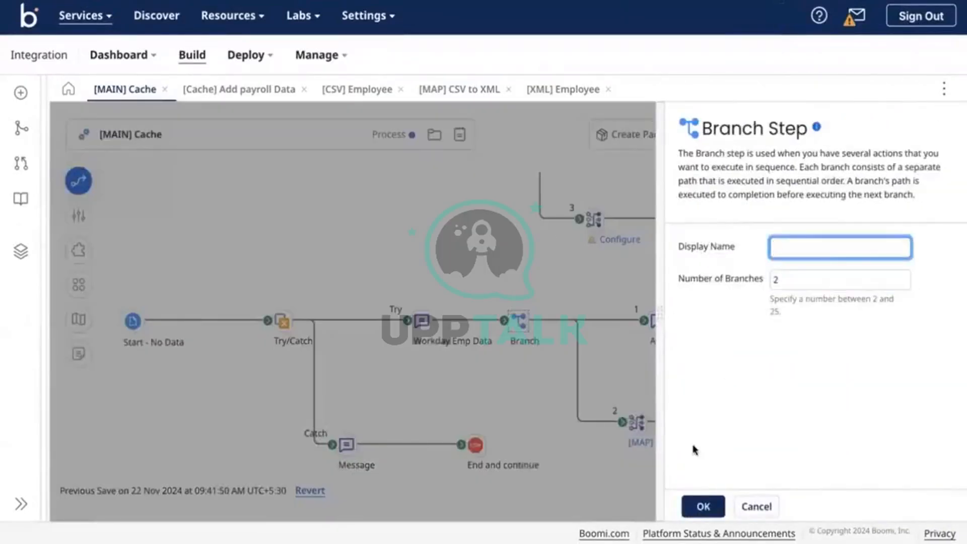
Set the Branch to 3 branches and add a Retrieve From Cache step at branch 3's end
left_click(788, 274)
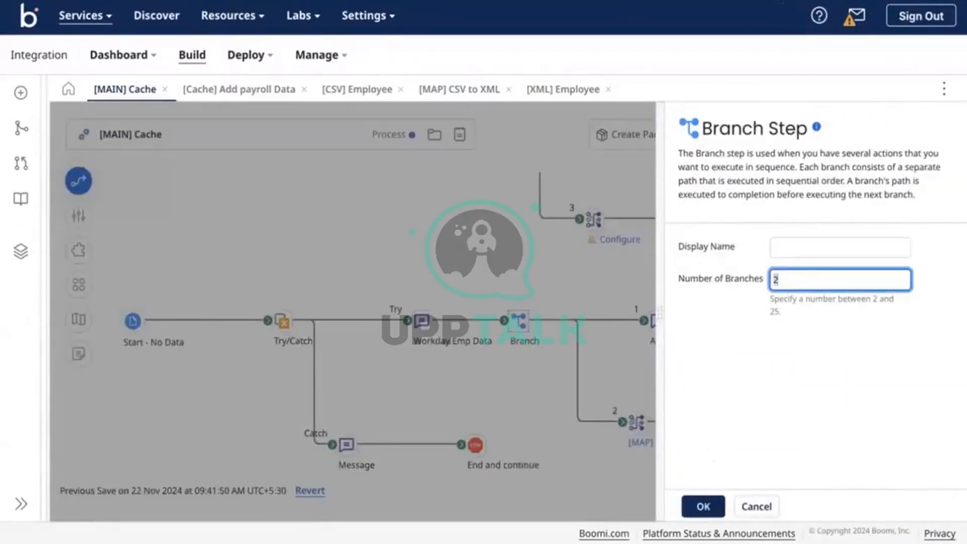
left_click(703, 506)
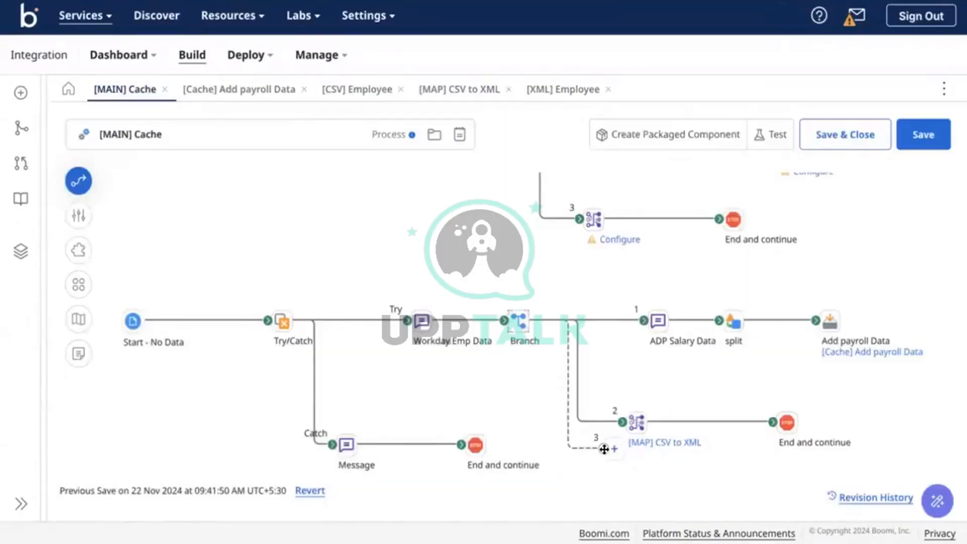
left_click_drag(603, 448, 625, 468)
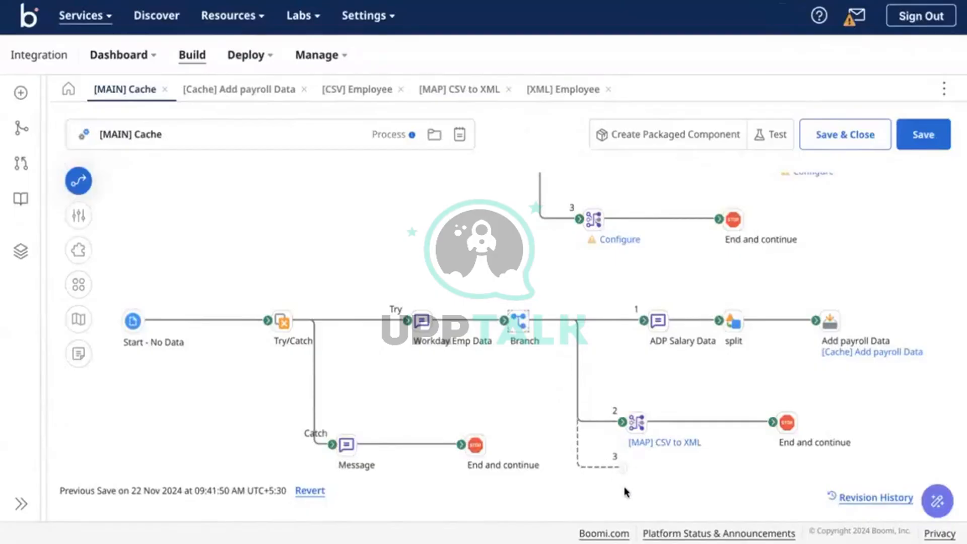
left_click(637, 467)
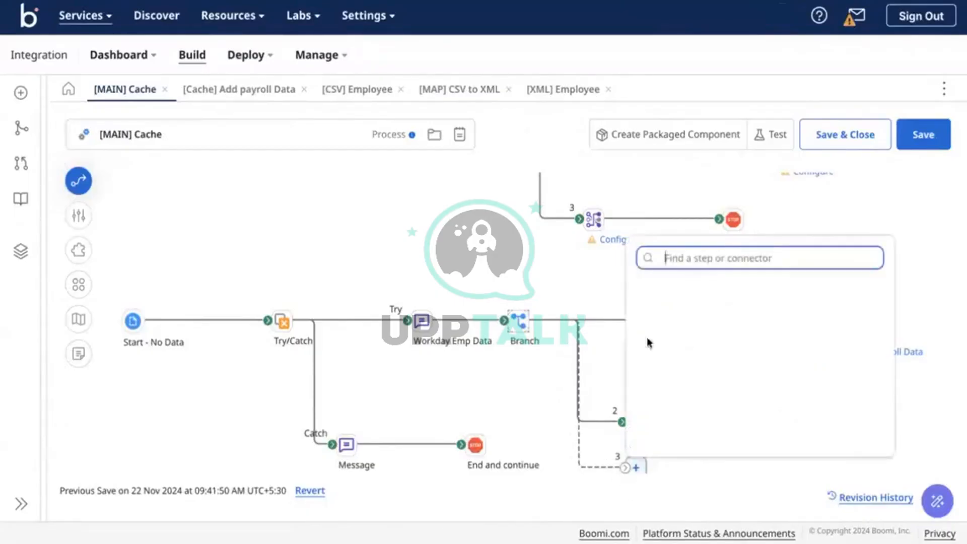
type("re")
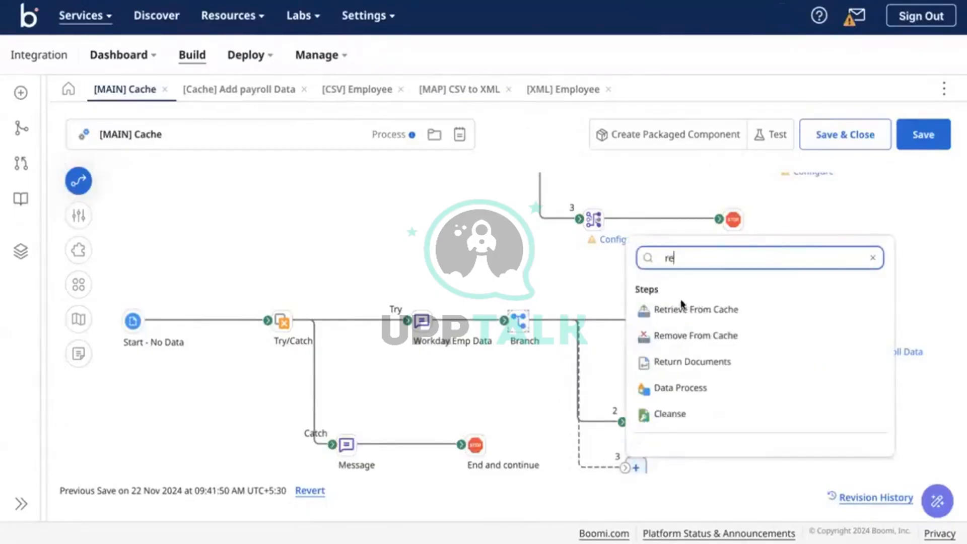
left_click(706, 310)
Point the Retrieve From Cache step at [Cache] Add payroll Data, retrieving documents by the EMPID key
scroll(657, 396, "down", 1)
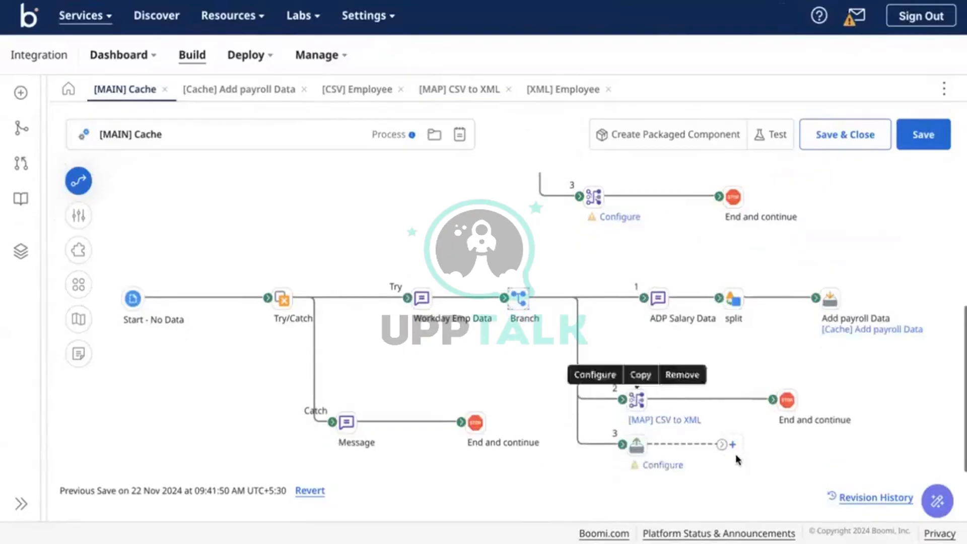
left_click(634, 445)
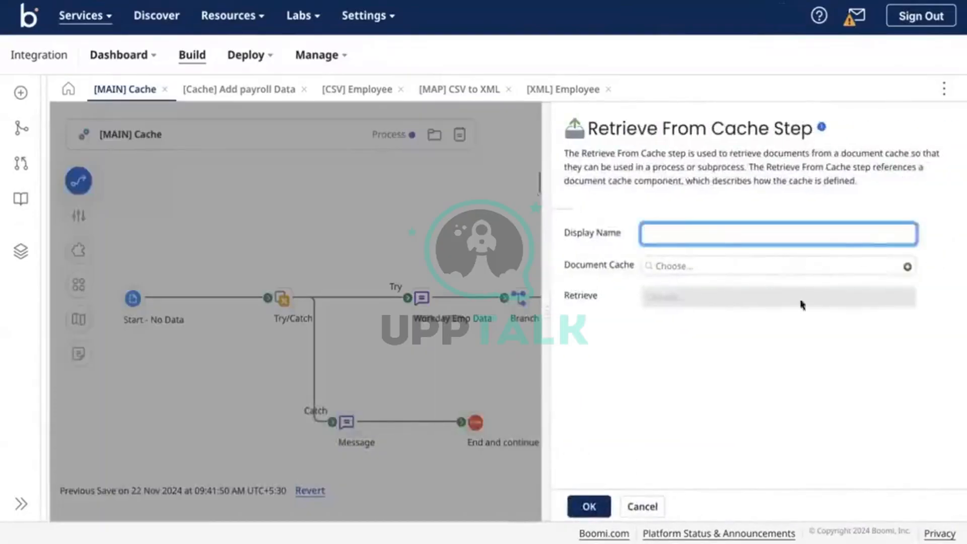
left_click(857, 267)
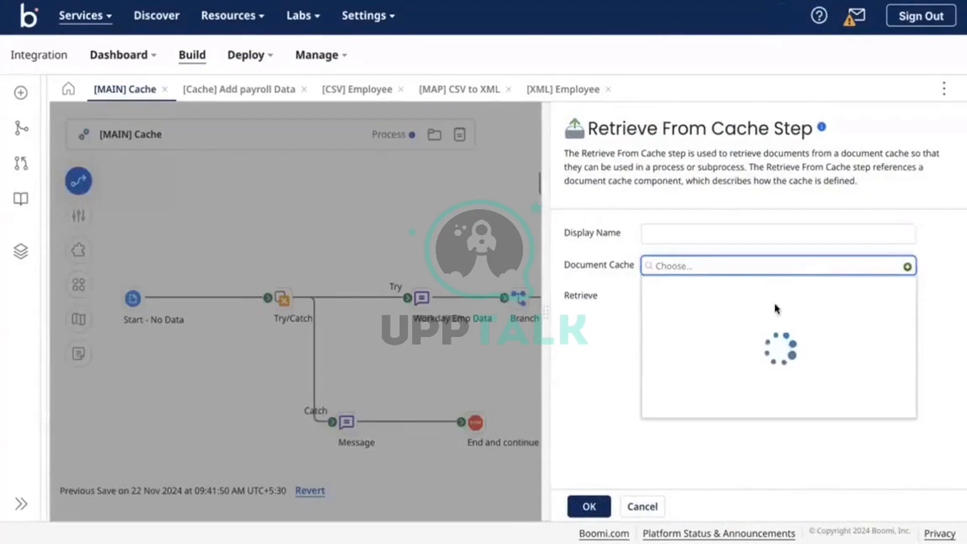
left_click(715, 325)
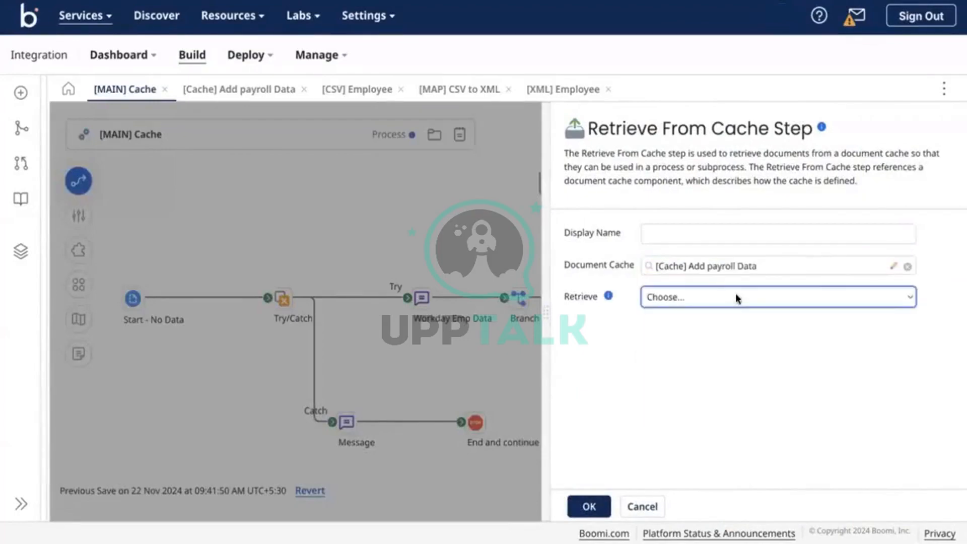
left_click(735, 295)
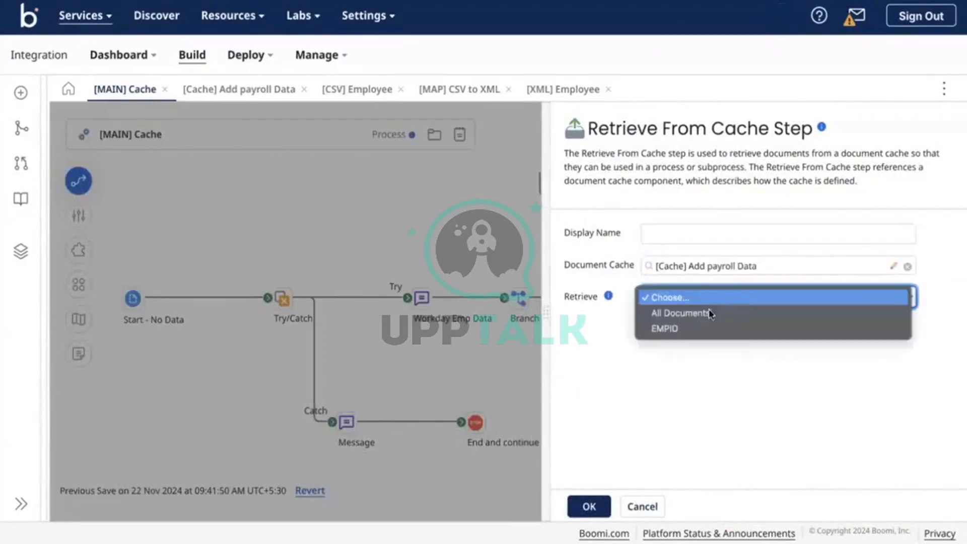
left_click(653, 318)
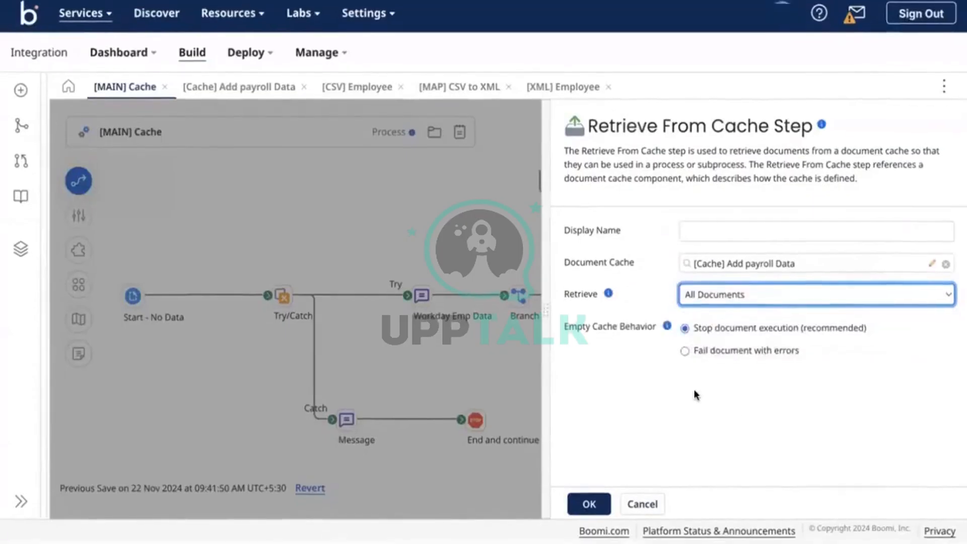
left_click(740, 303)
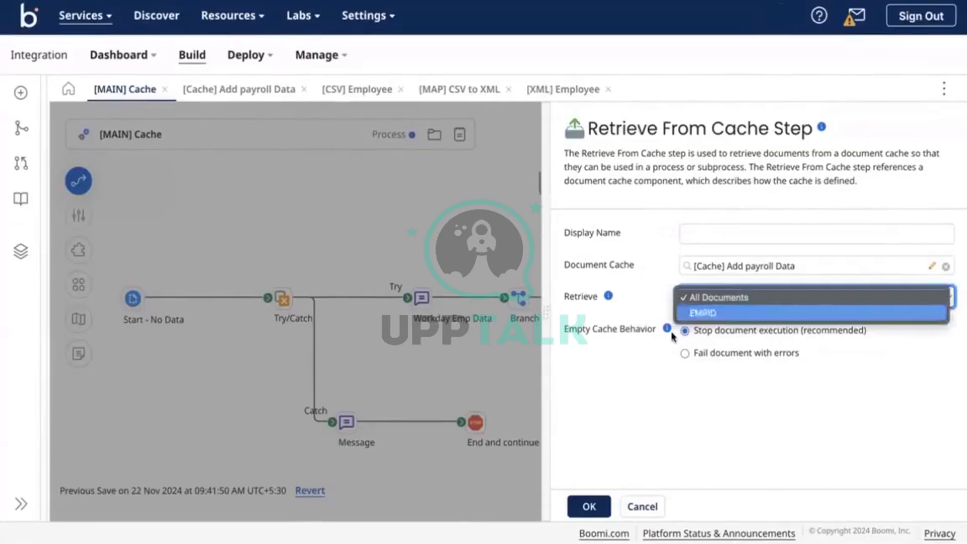
left_click(688, 301)
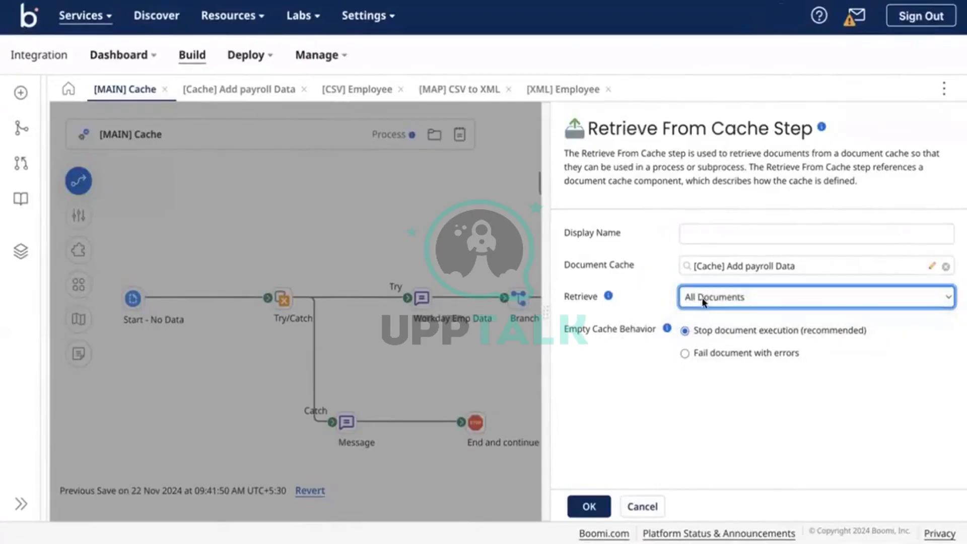
left_click(707, 301)
left_click(720, 308)
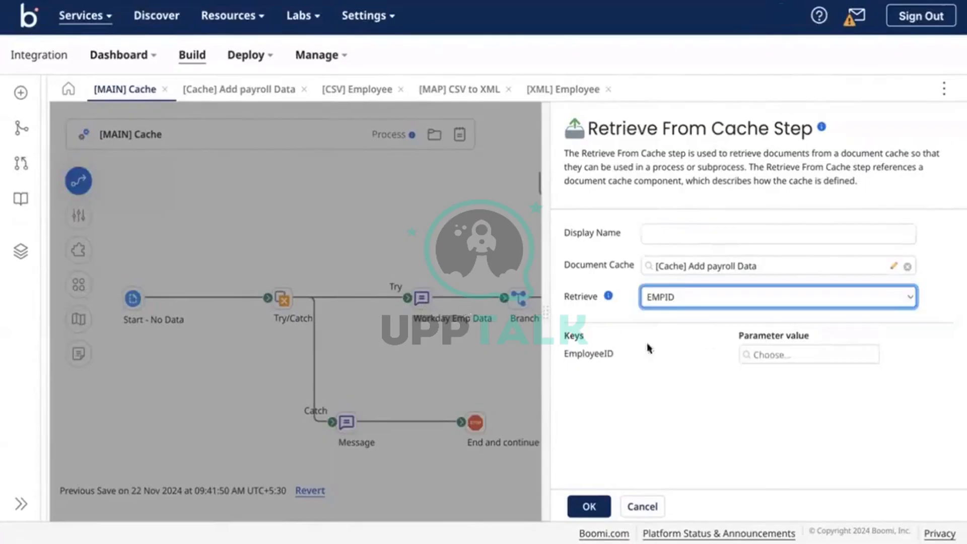
left_click(756, 353)
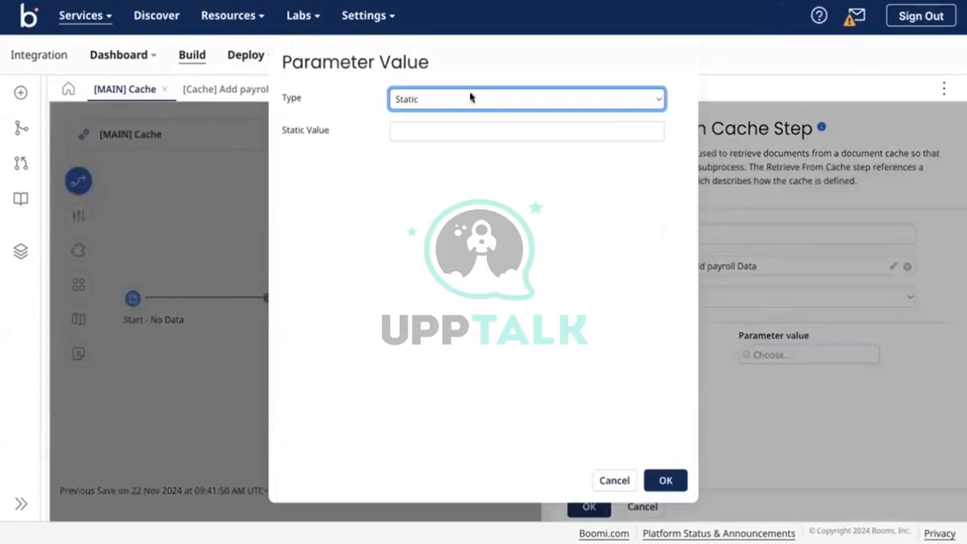
Make the key's parameter value a Profile Element from the Flat File [CSV] Employee profile
left_click(442, 101)
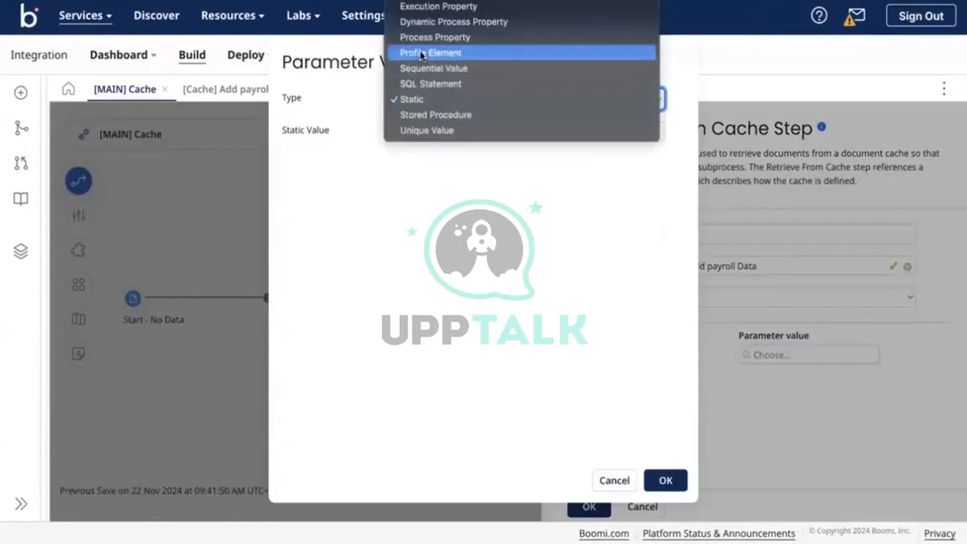
left_click(421, 54)
left_click(632, 135)
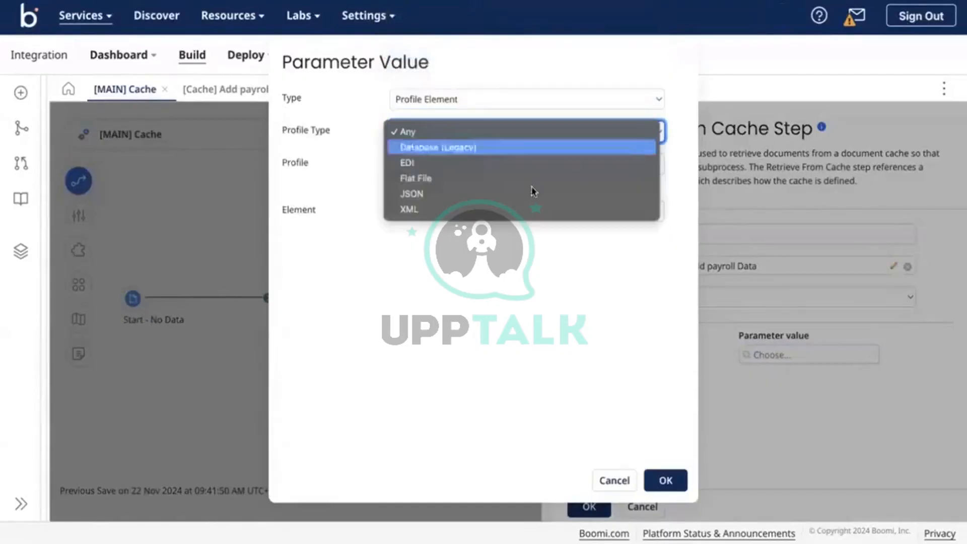
left_click(427, 179)
left_click(490, 171)
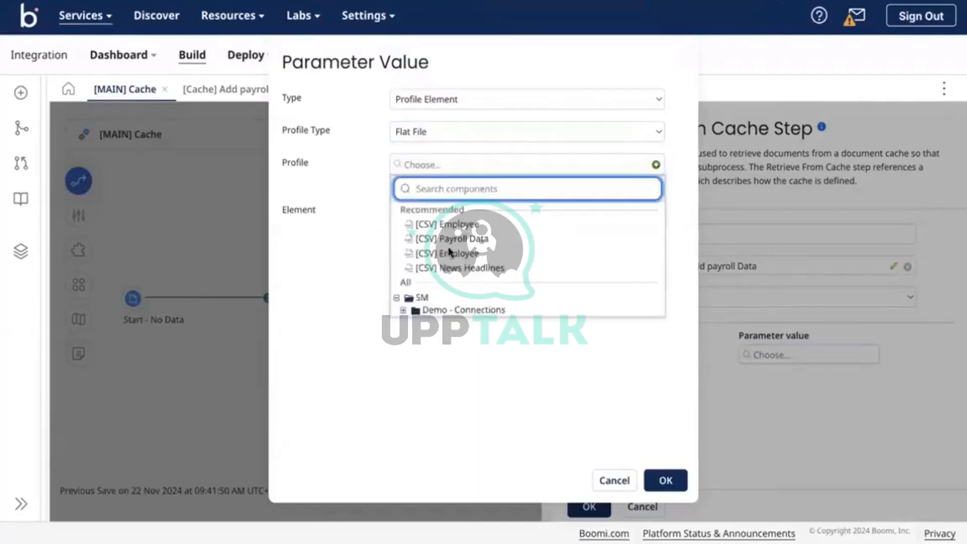
scroll(479, 247, "down", 2)
scroll(496, 258, "down", 3)
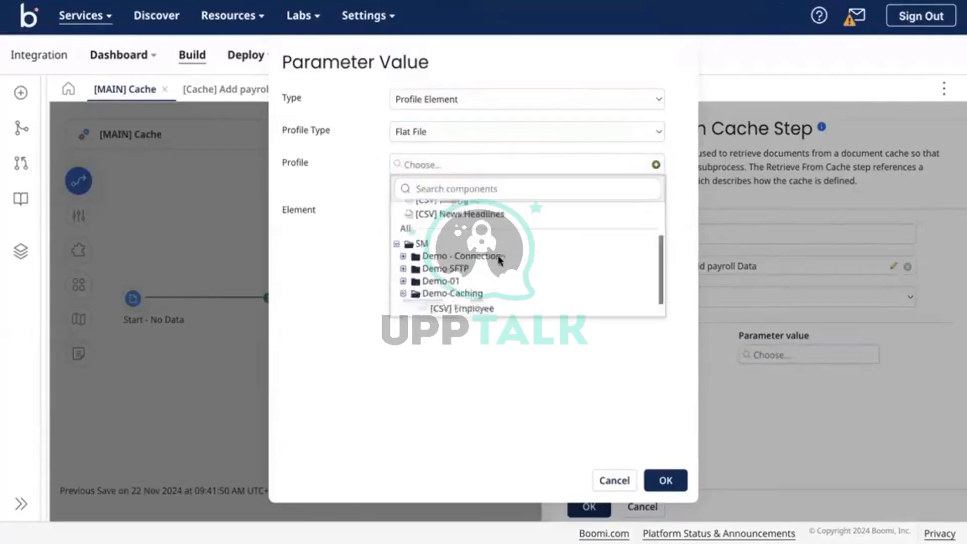
left_click(450, 296)
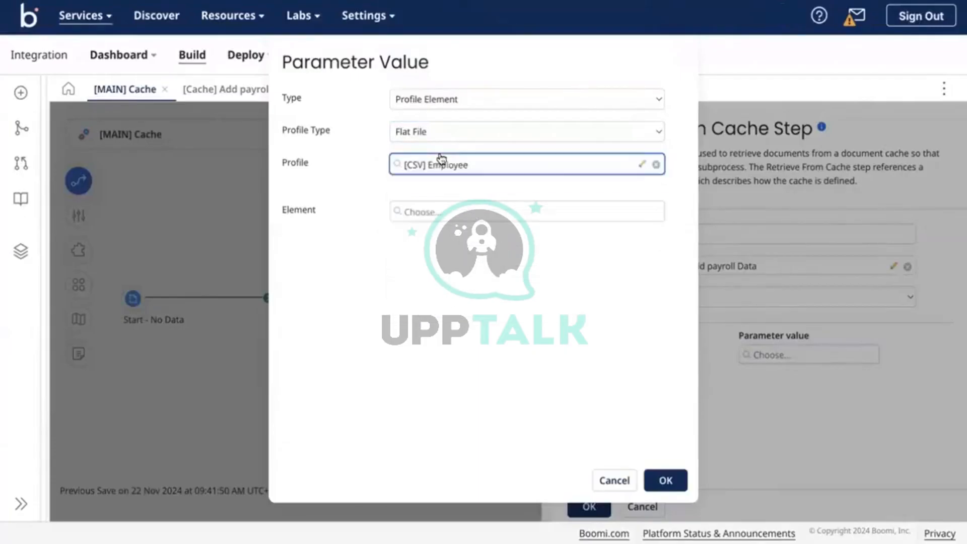
Pick the EmployeeID element and confirm both the parameter value and Retrieve From Cache settings
left_click(458, 214)
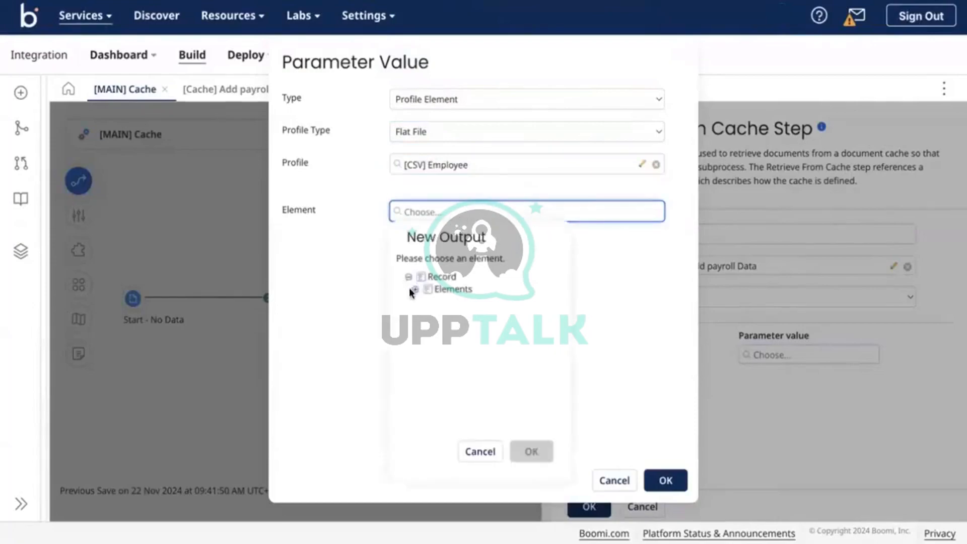
left_click(415, 289)
left_click(463, 304)
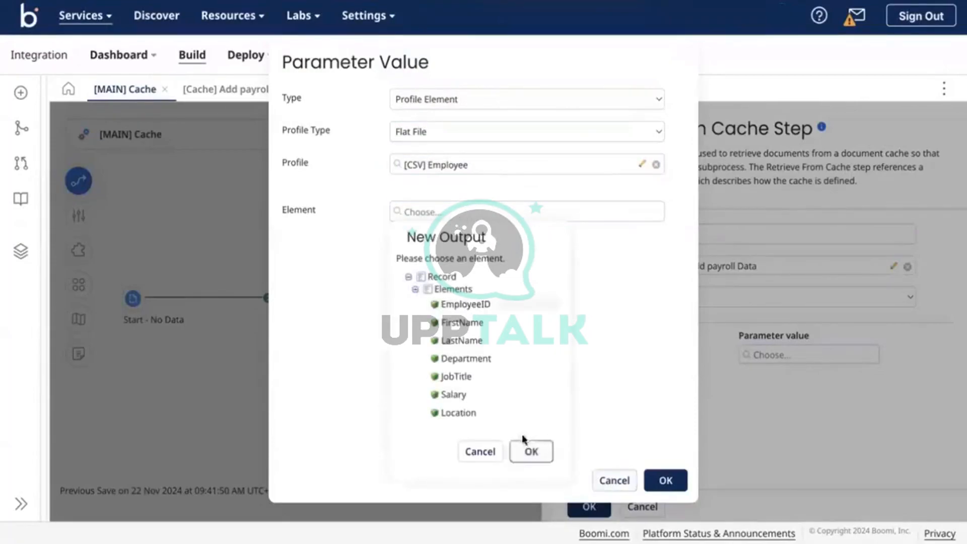
left_click(531, 450)
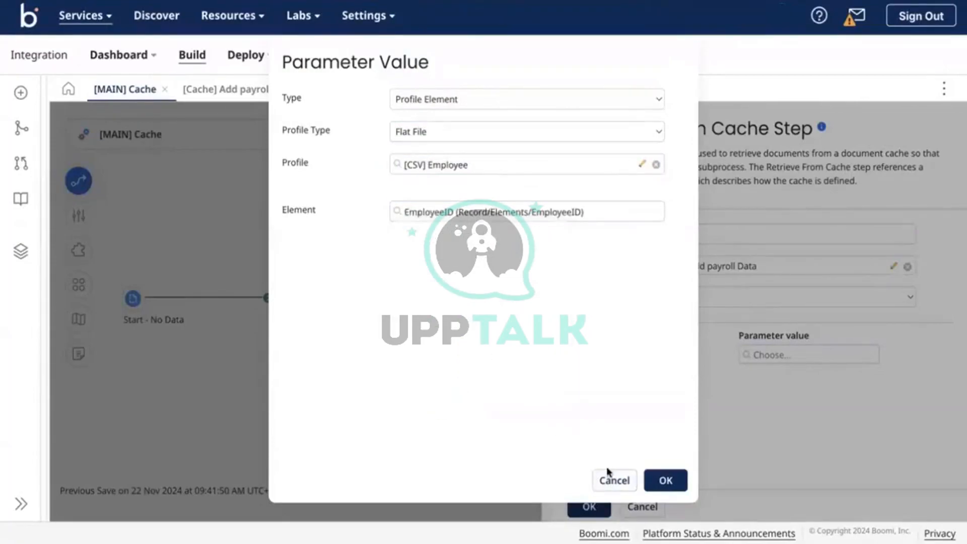
left_click(664, 479)
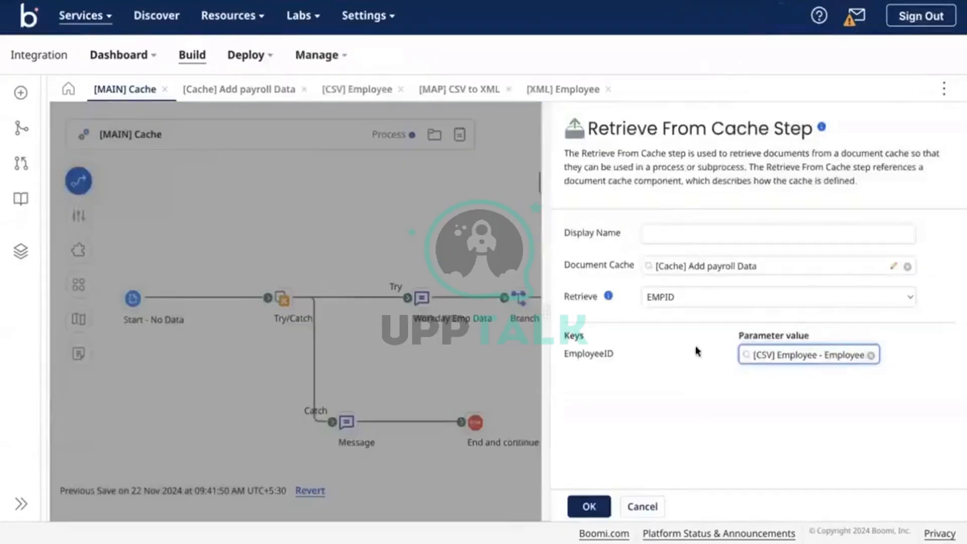
left_click(589, 505)
mouse_move(640, 444)
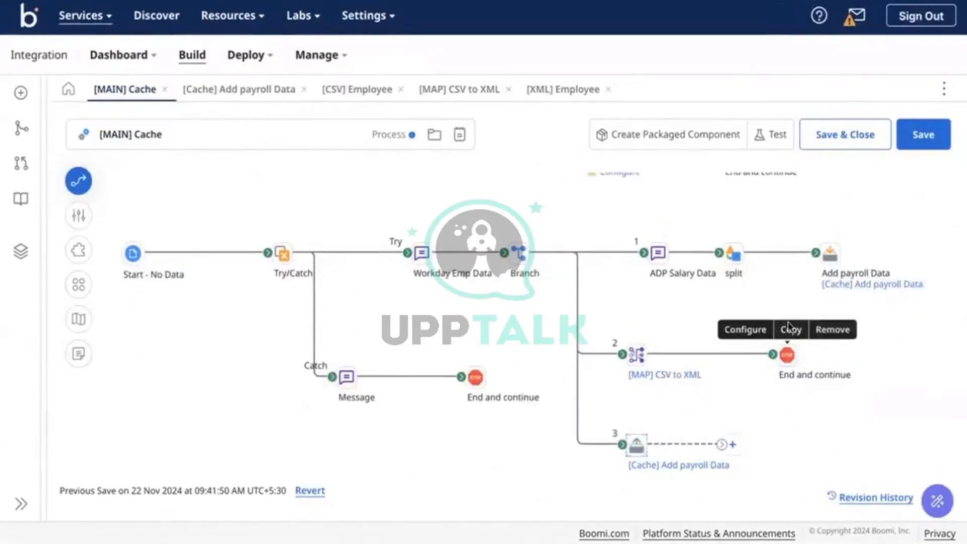
Paste a copy of the End and continue step onto branch 3 and connect it
left_click(790, 328)
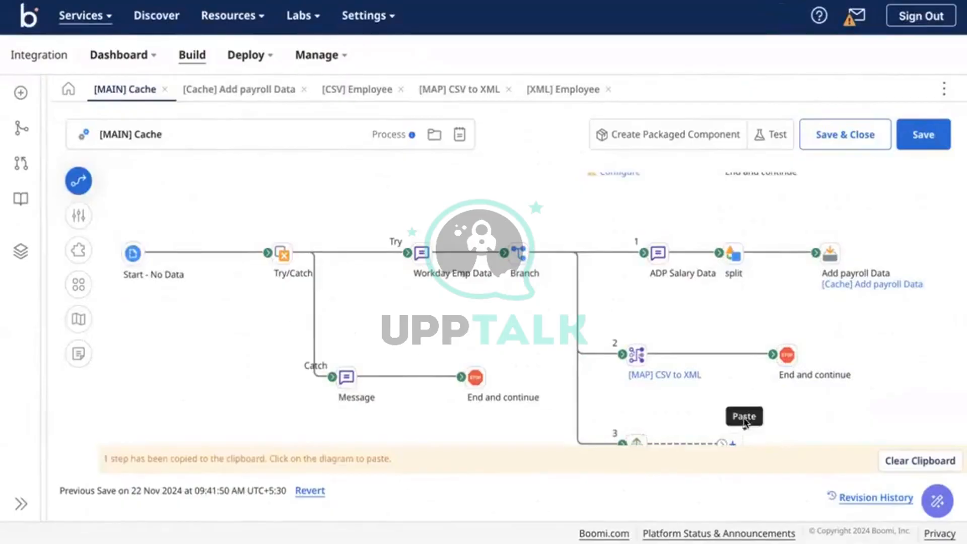
left_click(744, 423)
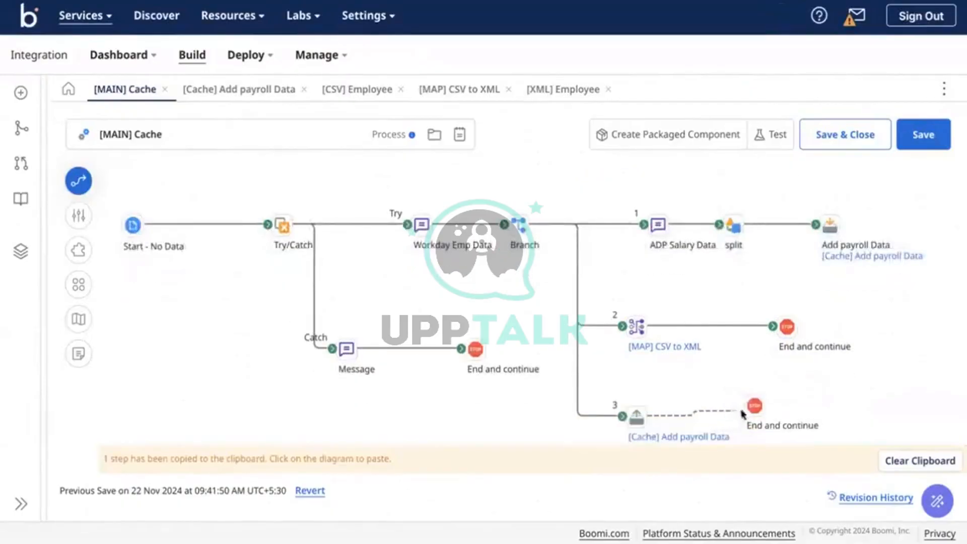
left_click_drag(741, 414, 753, 406)
left_click(753, 406)
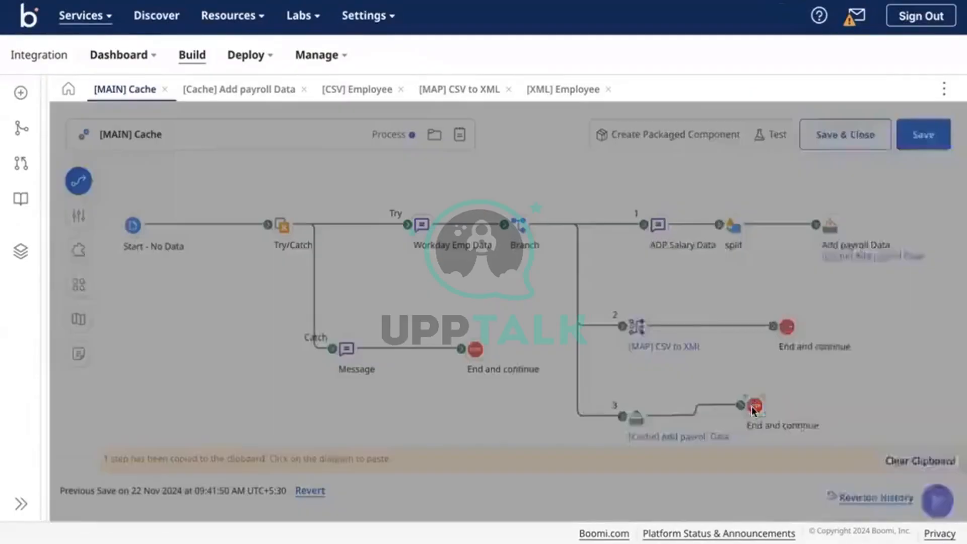
left_click(530, 389)
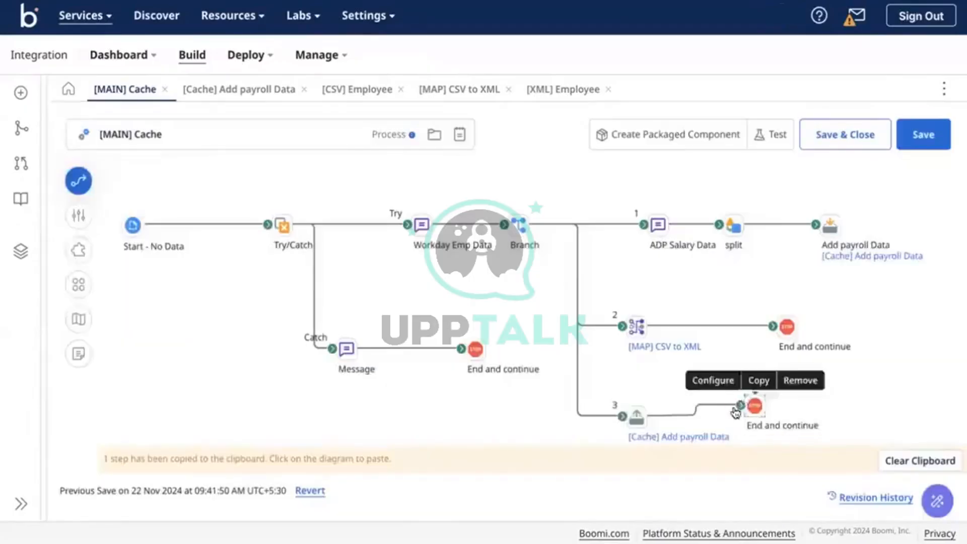
Insert a Message step between the cache step and End and continue, and begin adding a variable
left_click_drag(739, 406, 830, 405)
mouse_move(751, 406)
left_click(741, 407)
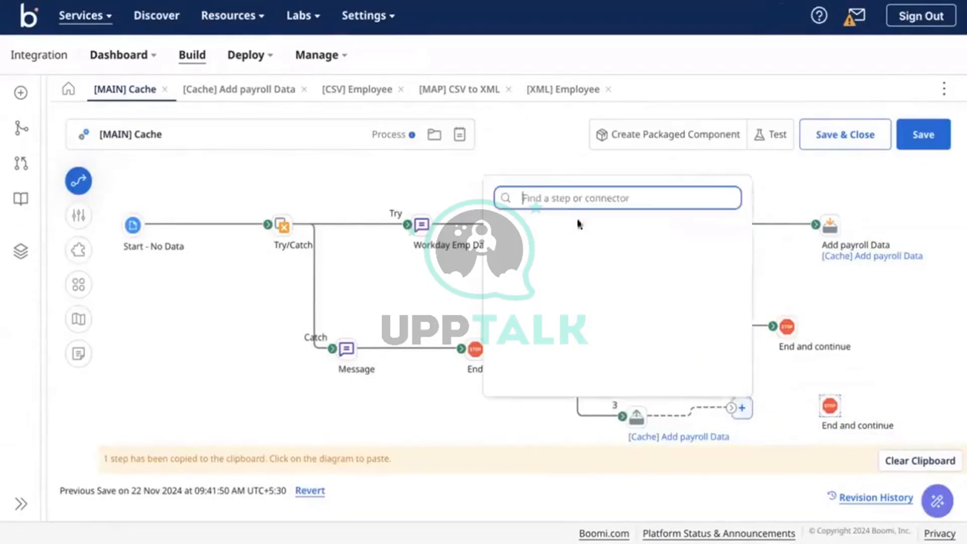
type("mess")
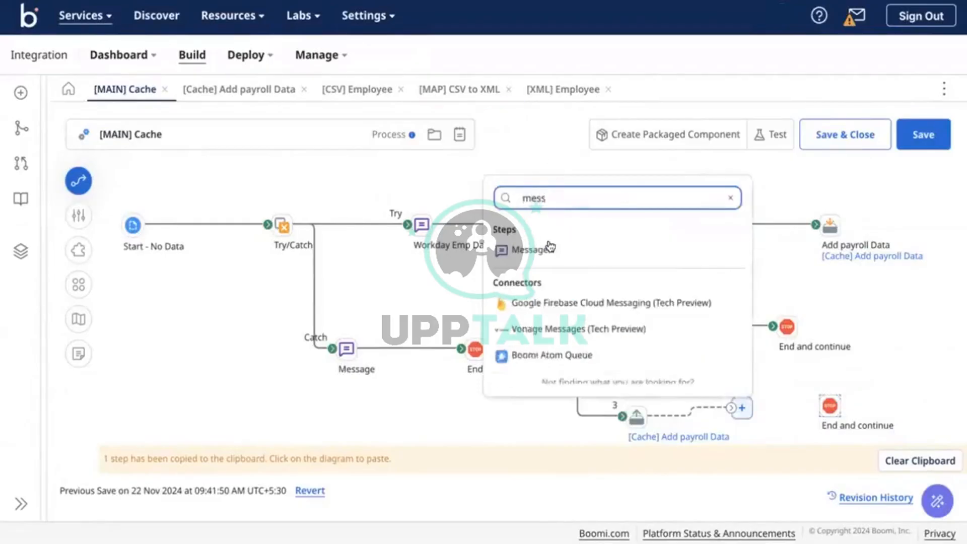
left_click(545, 246)
left_click_drag(820, 410, 825, 407)
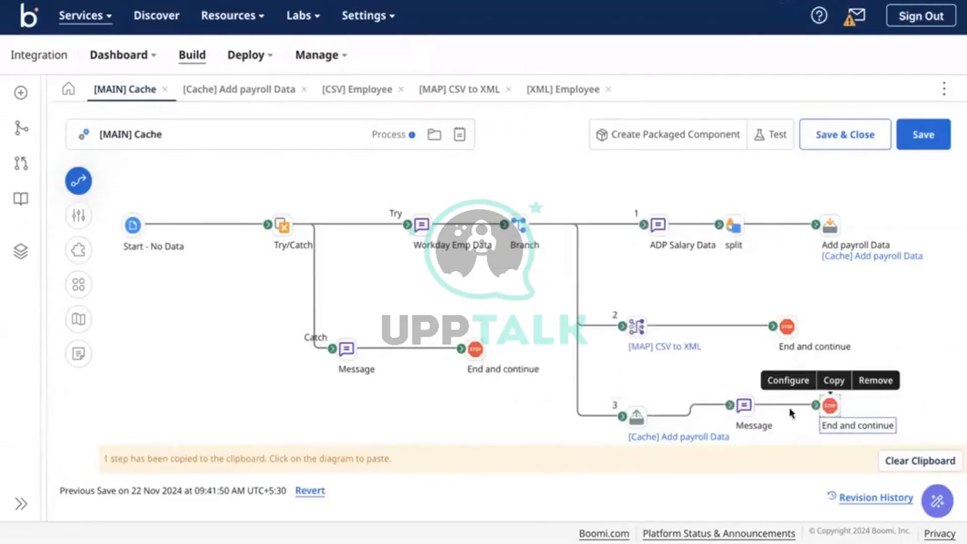
double_click(743, 405)
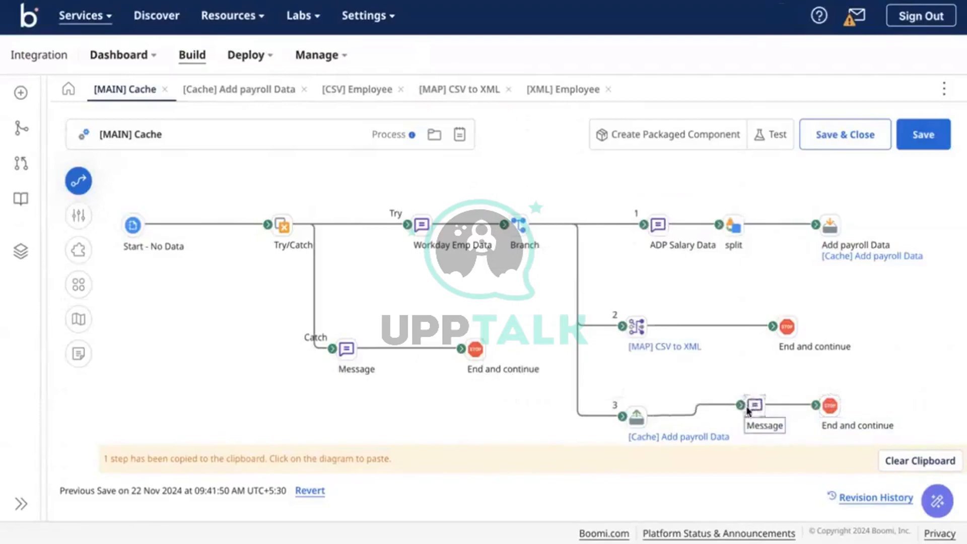
left_click(679, 422)
left_click(442, 96)
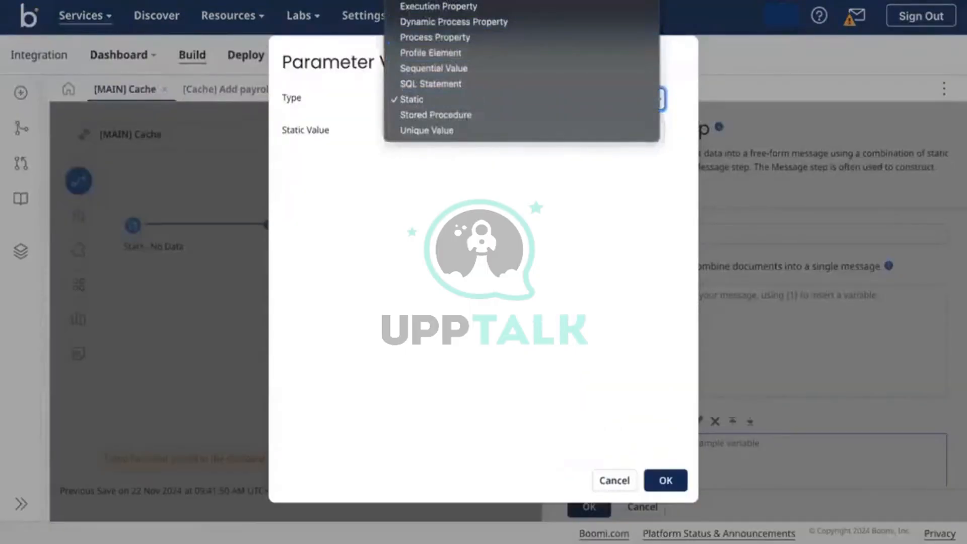
Configure the Message step with a Current Data variable, message text {1}, and Combine documents
left_click(433, 1)
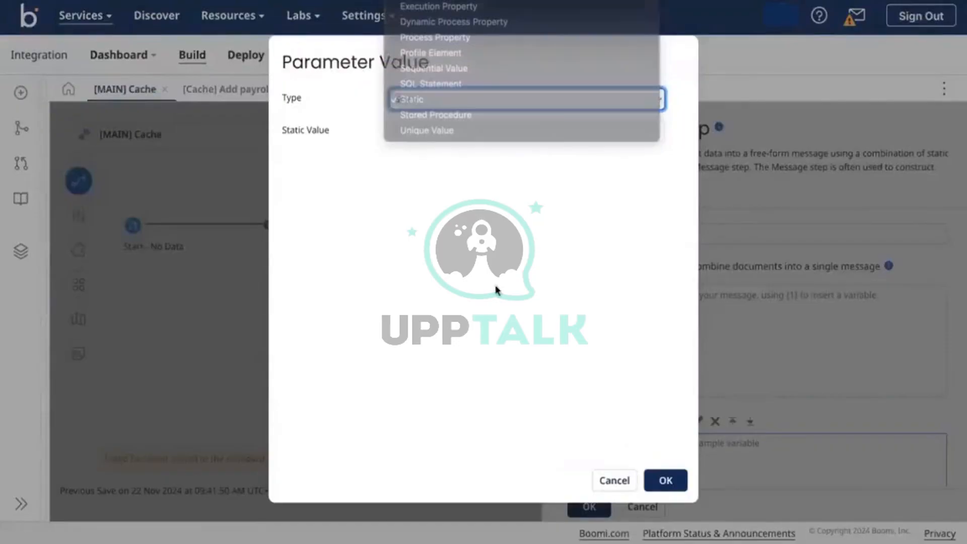
left_click(666, 479)
left_click(709, 325)
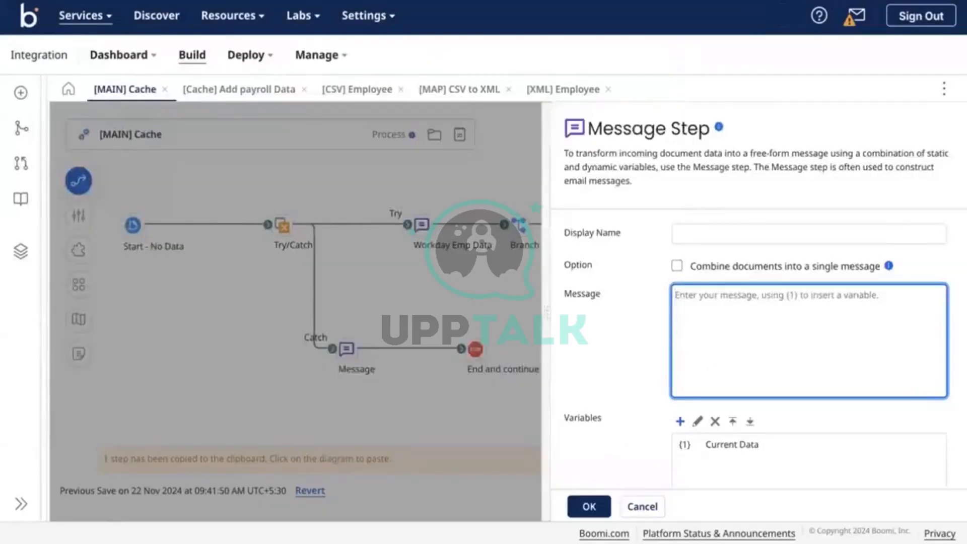
type("{1},")
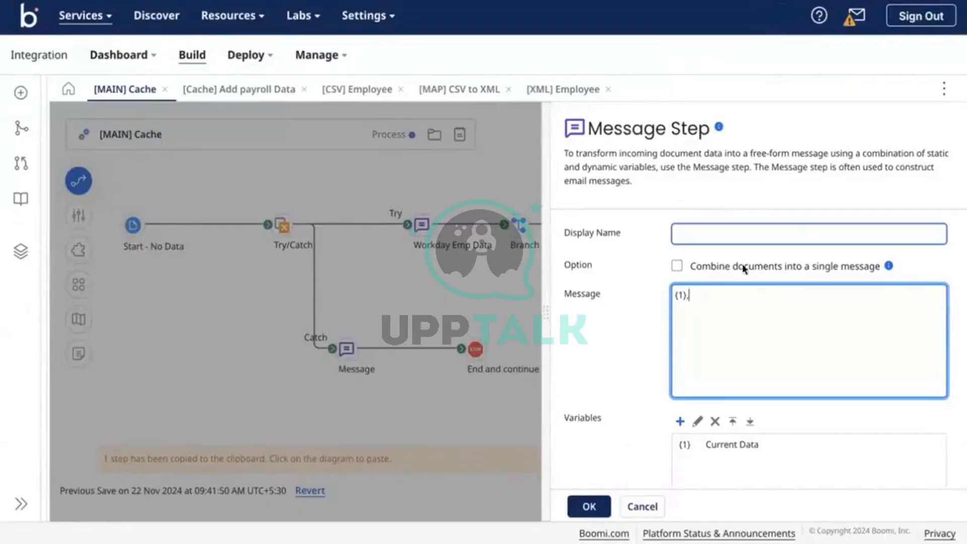
left_click(715, 264)
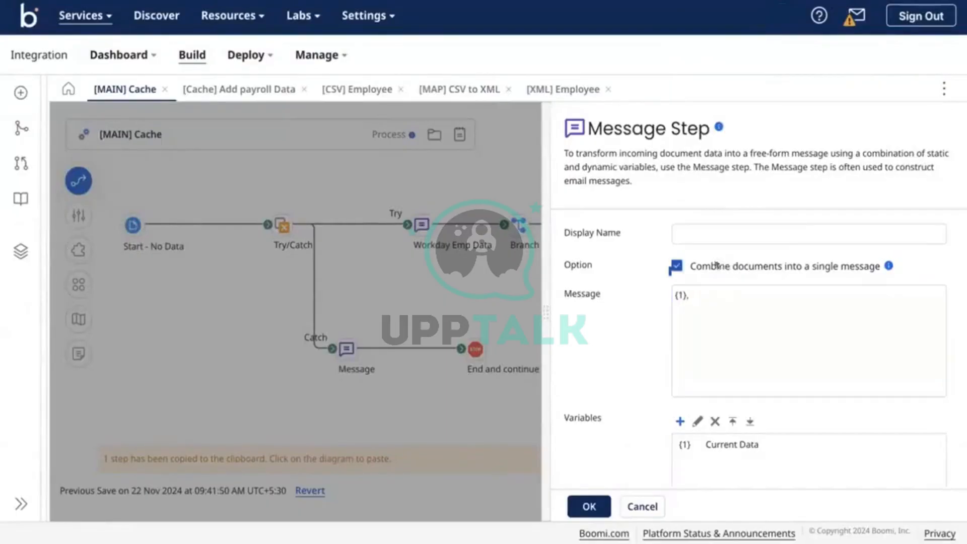
scroll(631, 346, "down", 3)
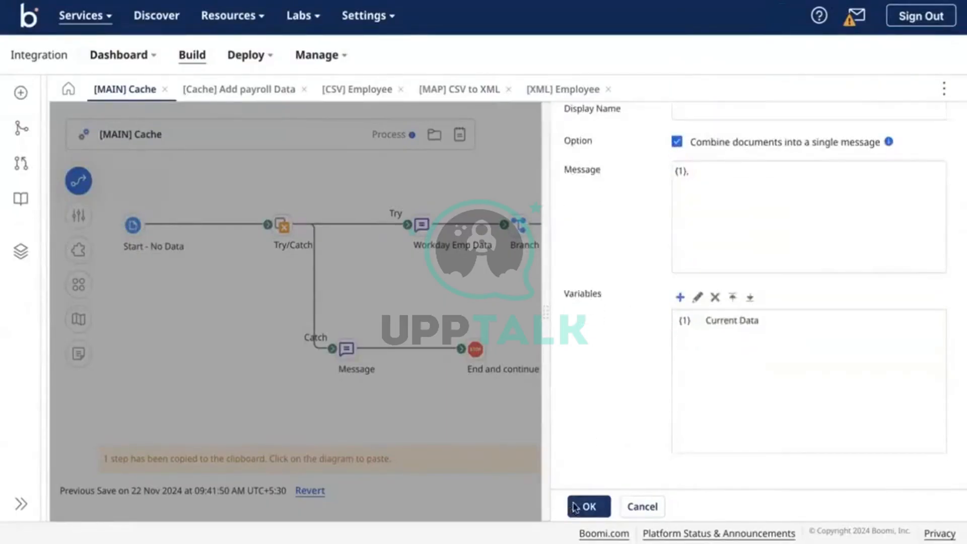
left_click(579, 506)
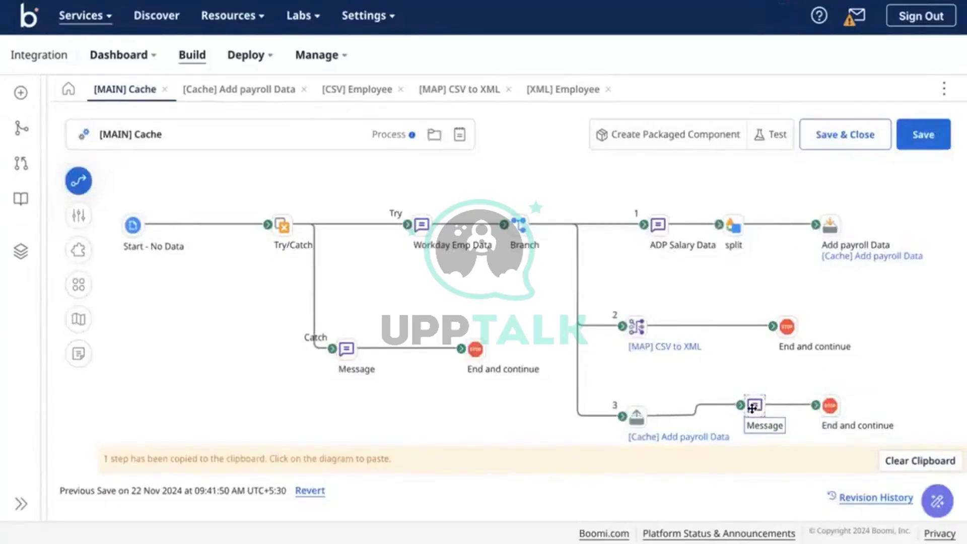
Remove the Message step from branch 3
double_click(751, 406)
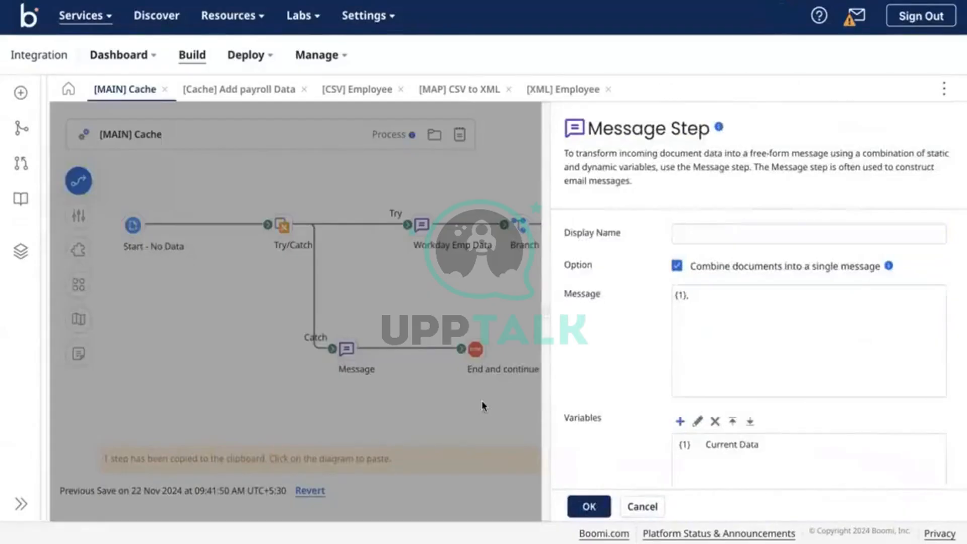
left_click(482, 401)
mouse_move(753, 408)
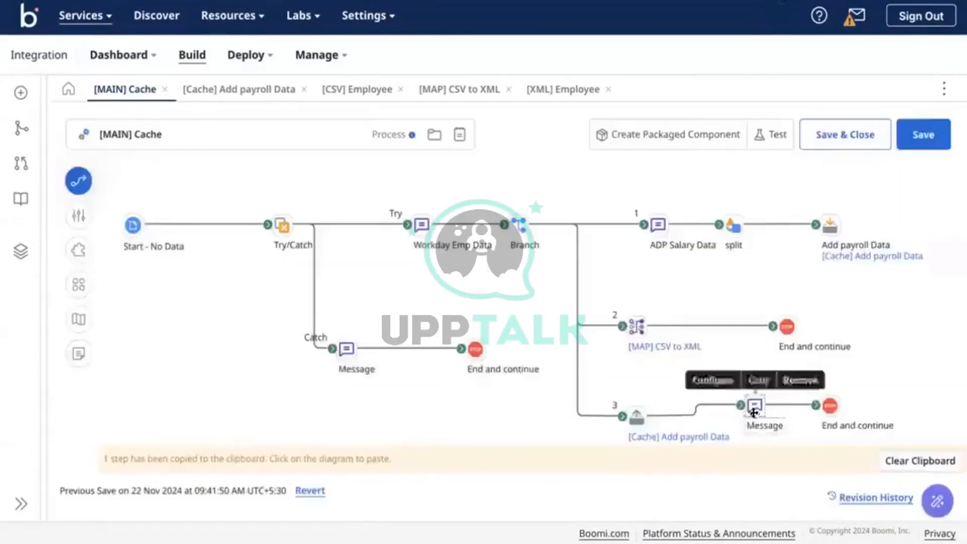
left_click(792, 385)
left_click(589, 308)
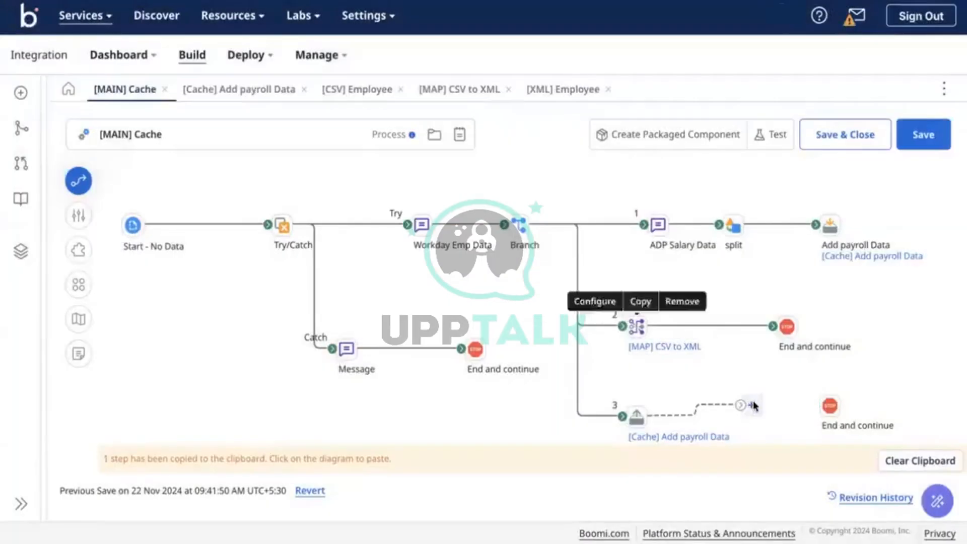
Add a Data Process step at branch 3's open end
left_click(750, 405)
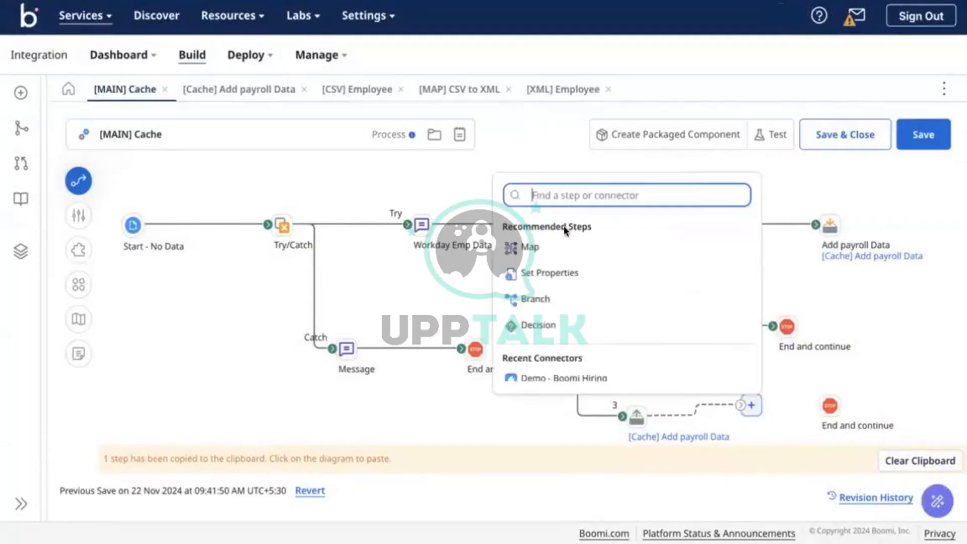
type("data")
left_click(549, 257)
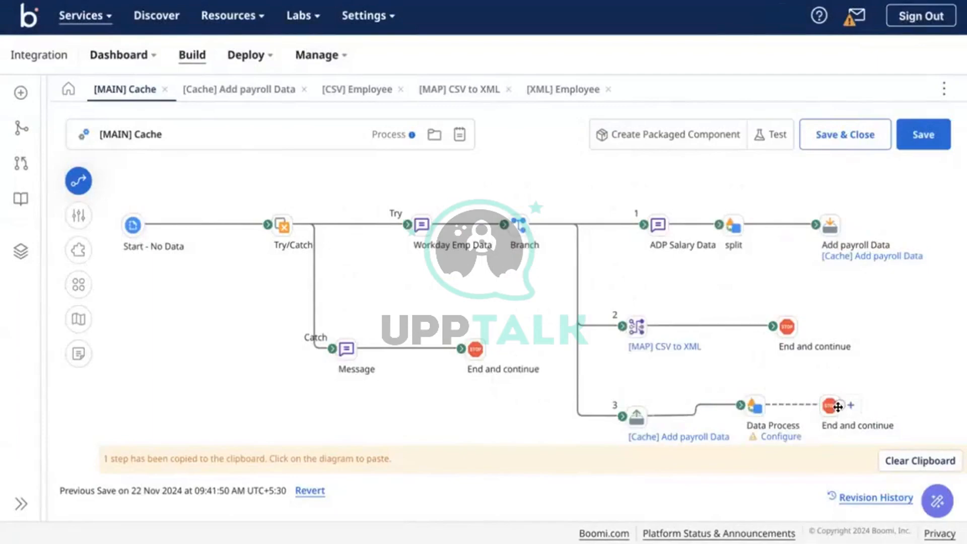
Give the Data Process a Combine Documents processing step and link it to End and continue
left_click(725, 380)
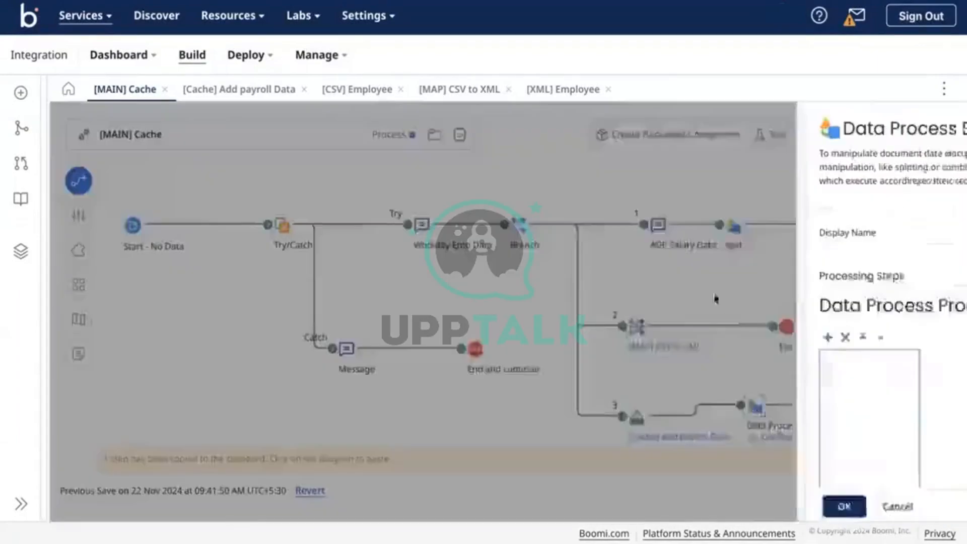
type("combine")
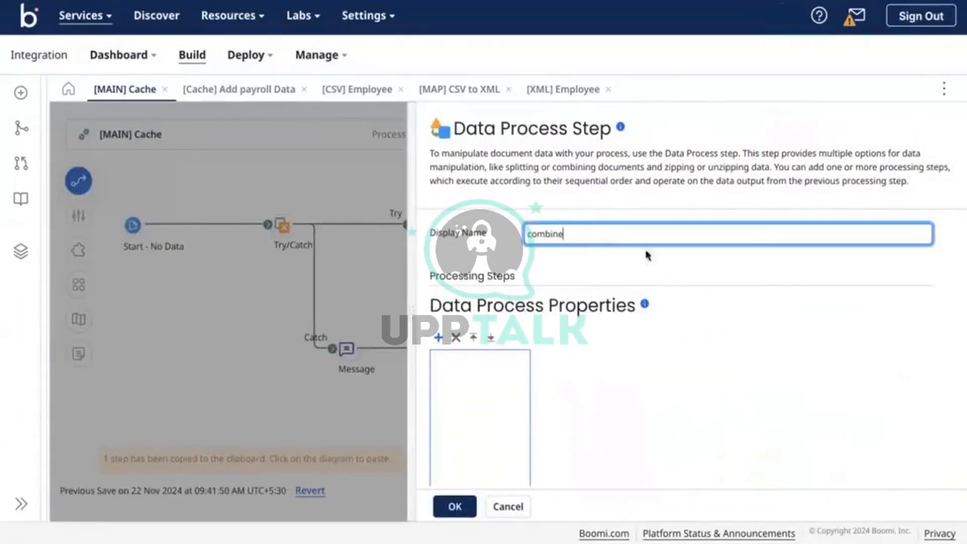
left_click(437, 337)
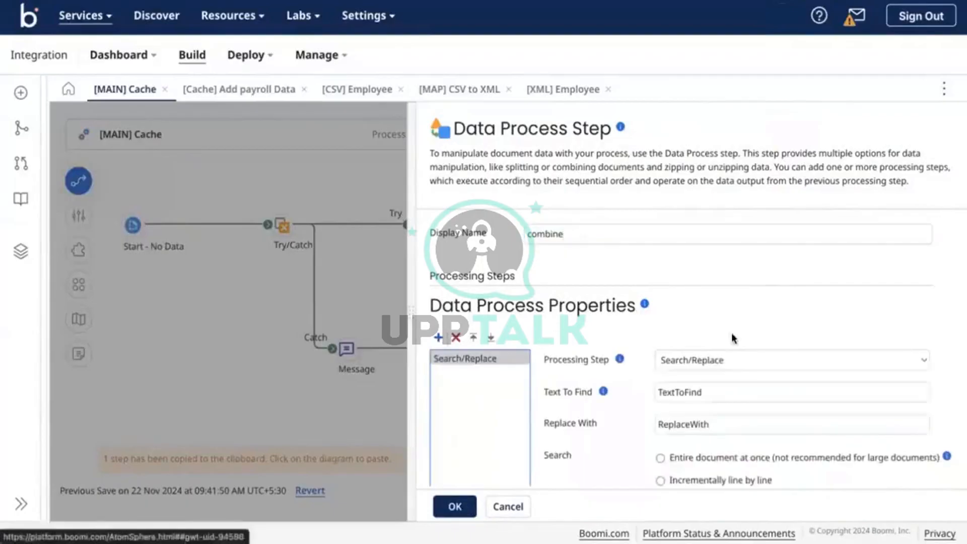
left_click(703, 355)
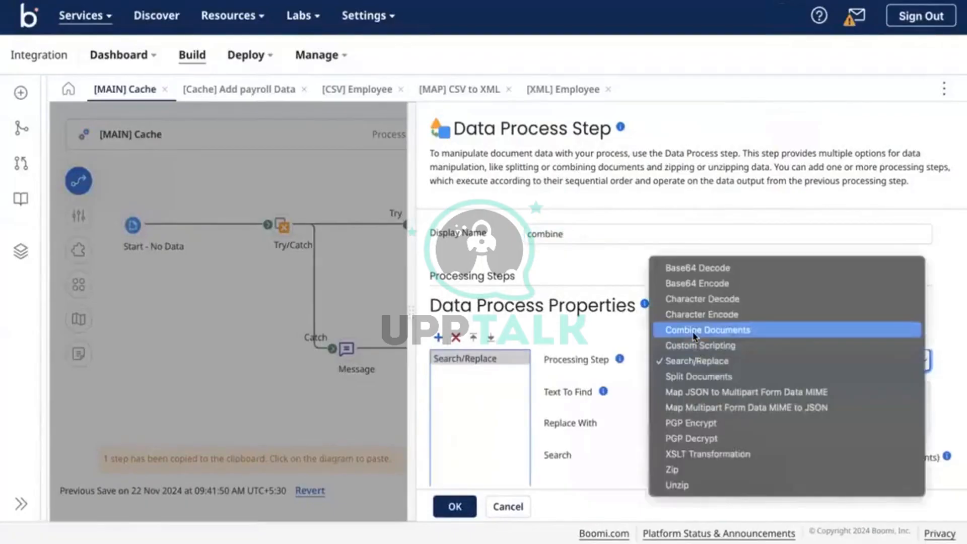
left_click(699, 329)
scroll(710, 392, "down", 5)
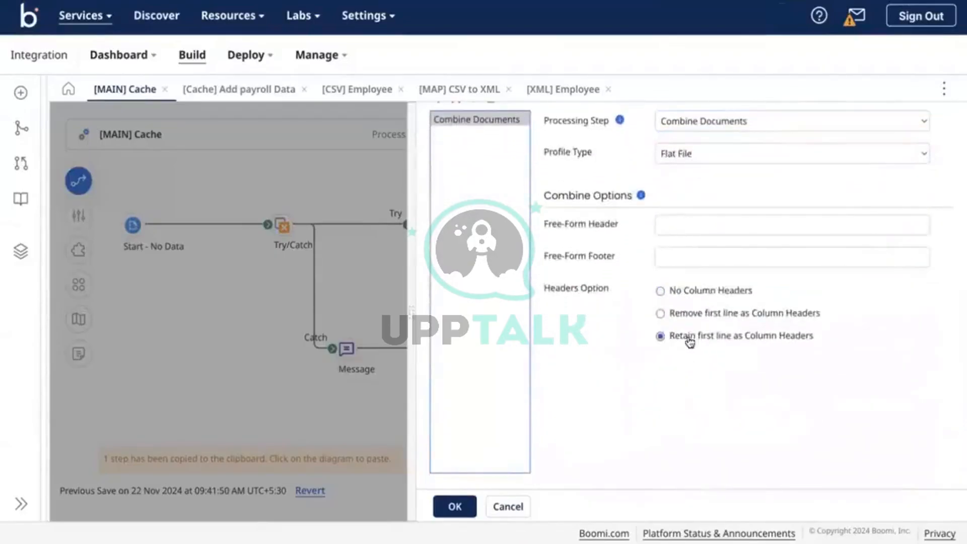
scroll(608, 274, "up", 3)
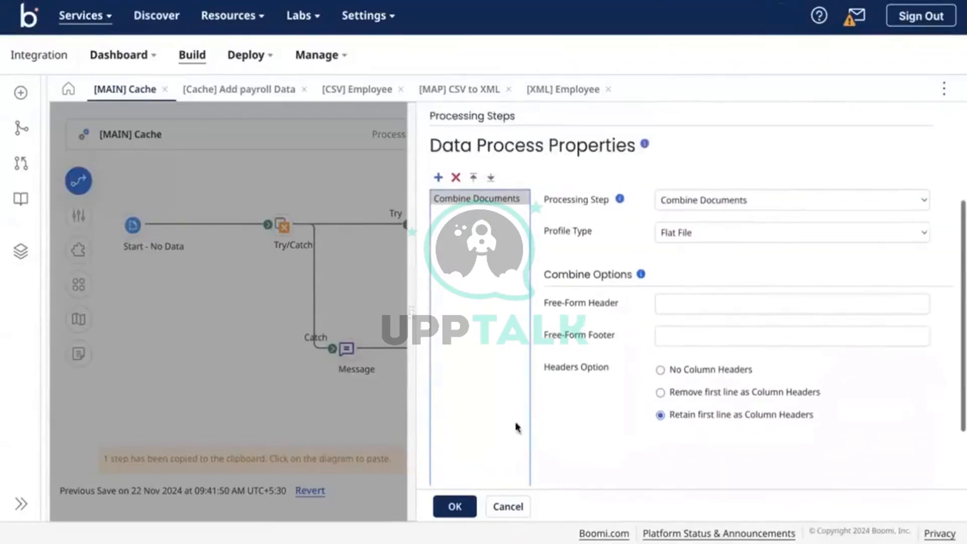
left_click(443, 509)
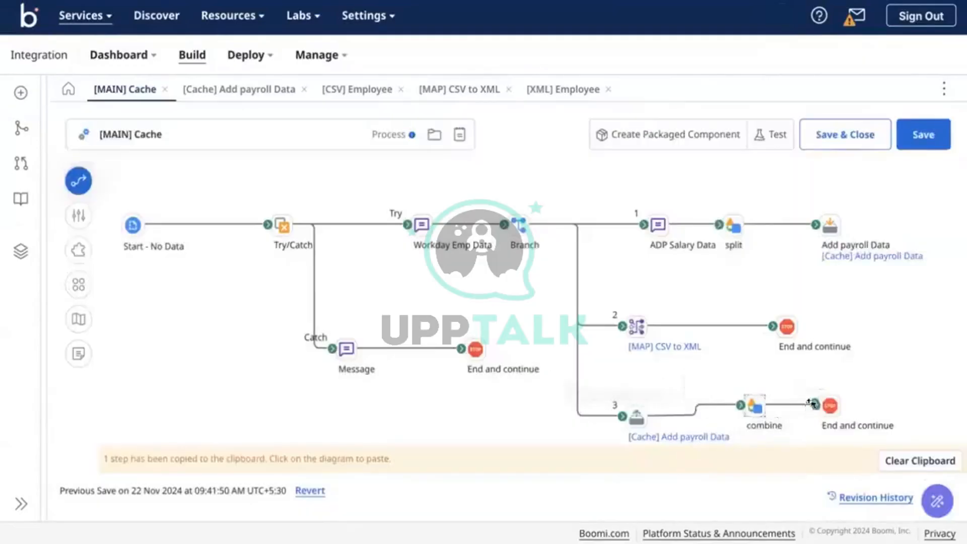
left_click_drag(793, 409, 828, 405)
Delete employee rows 005 and 006 from the ADP Salary Data message and save [MAIN] Cache
left_click_drag(720, 381, 886, 419)
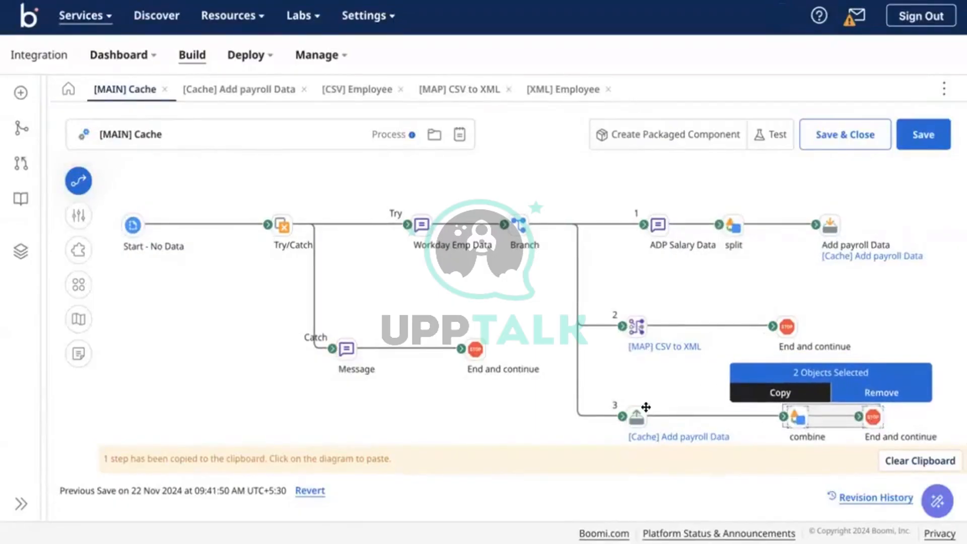
left_click(658, 225)
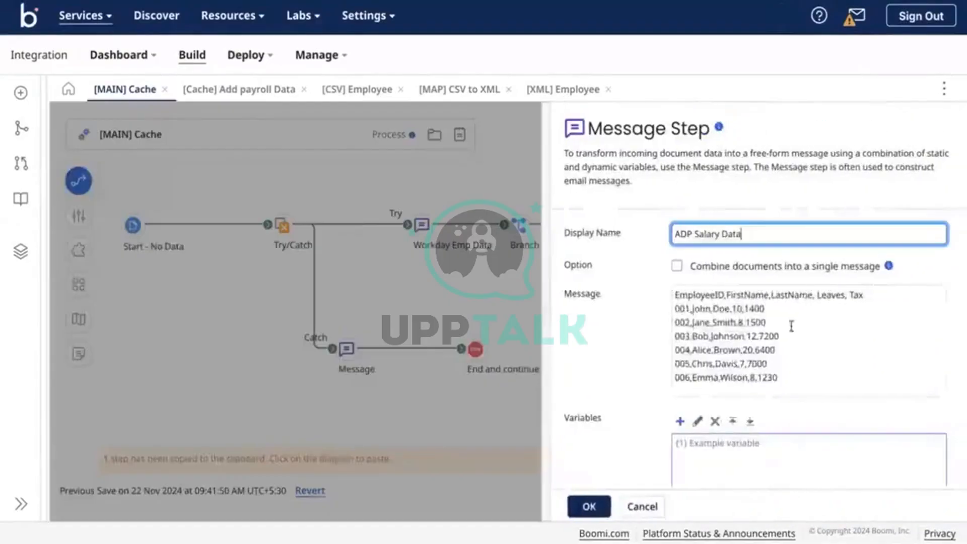
left_click(793, 358)
left_click_drag(782, 379, 664, 366)
key("BackSpace")
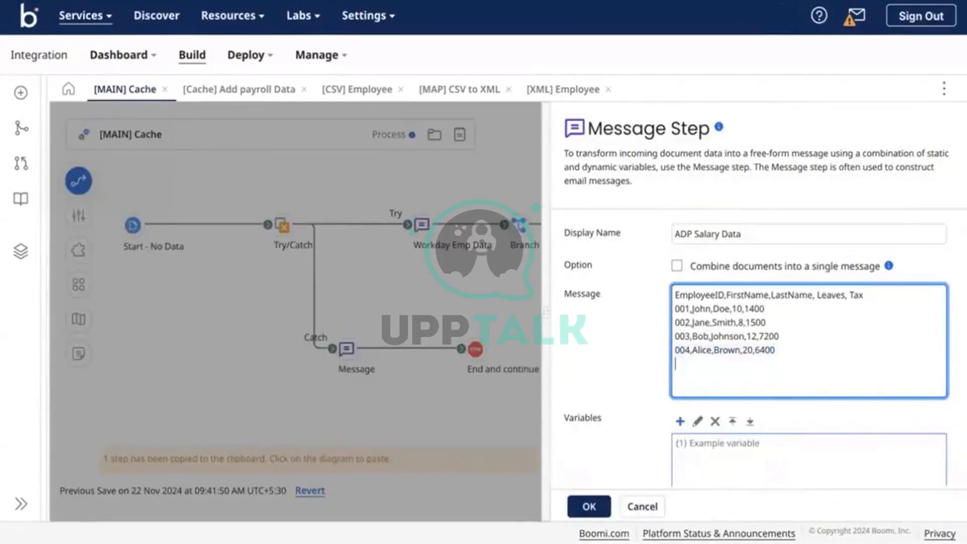
left_click(590, 503)
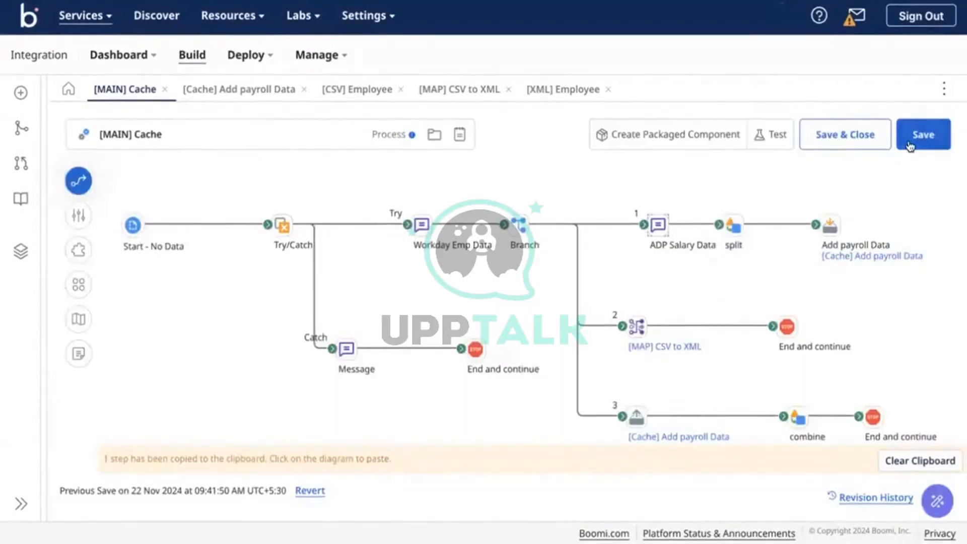
left_click(872, 143)
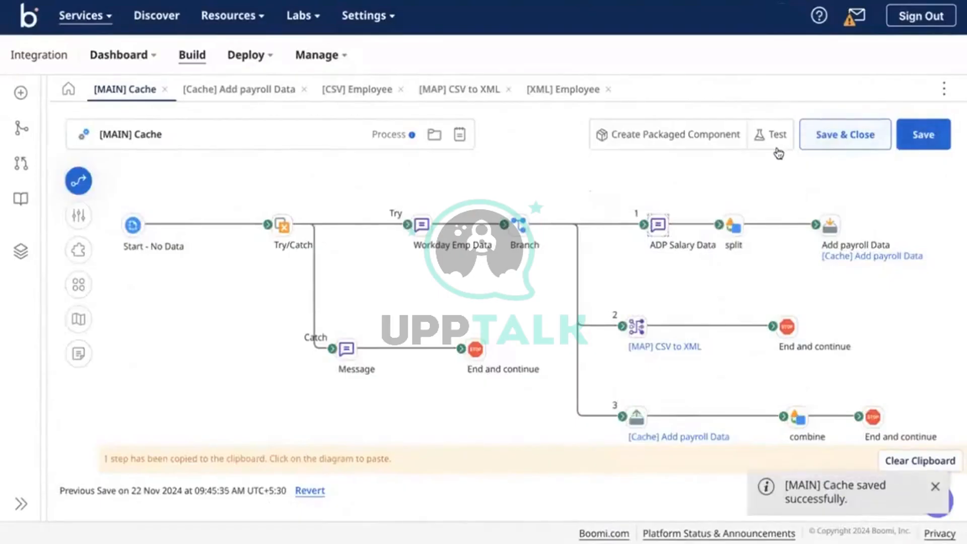
Test-run [MAIN] Cache on Test-DV, glance at the CSV data, then select branch 3's End and continue
left_click(771, 141)
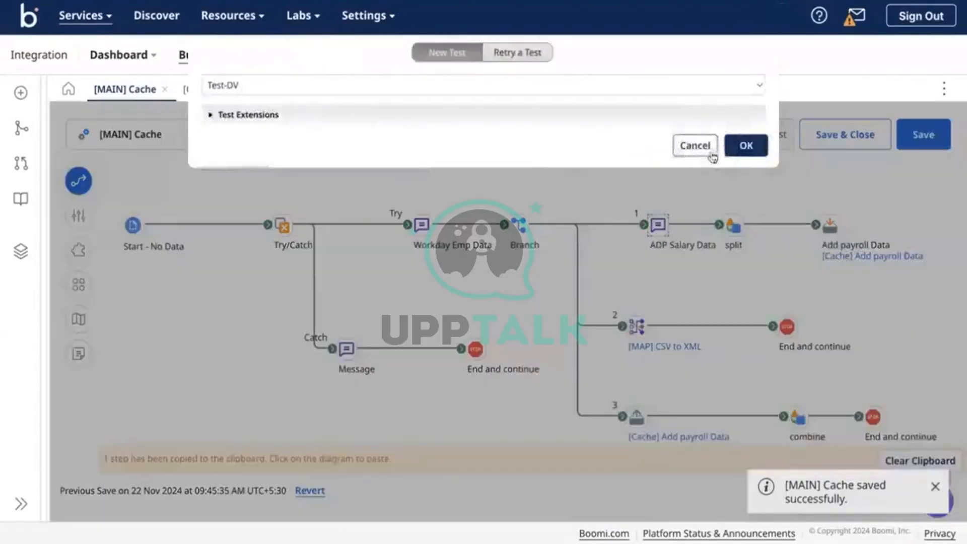
left_click(745, 146)
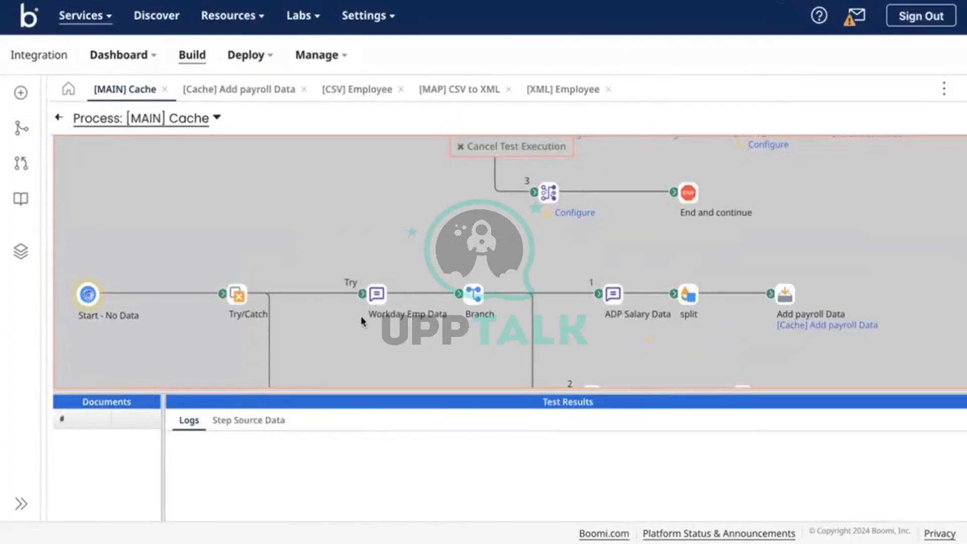
key("ctrl+Right")
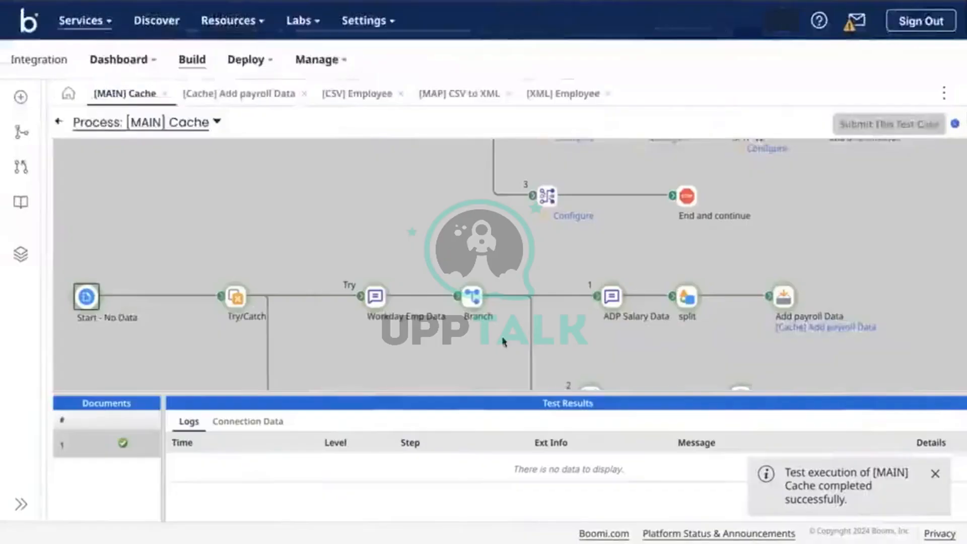
left_click(818, 364)
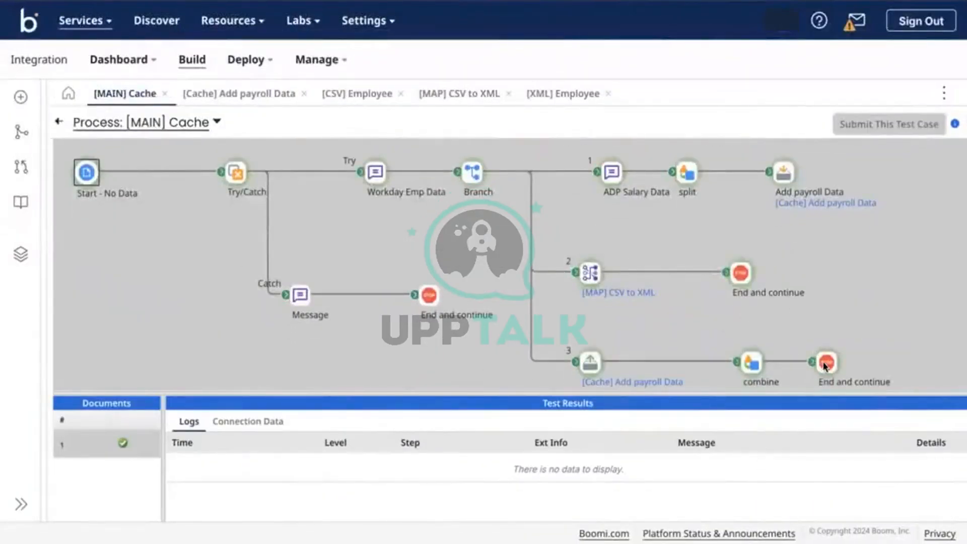
View the header and employee 001 document reaching branch 3's End and continue, then switch to the CSV data
left_click(249, 422)
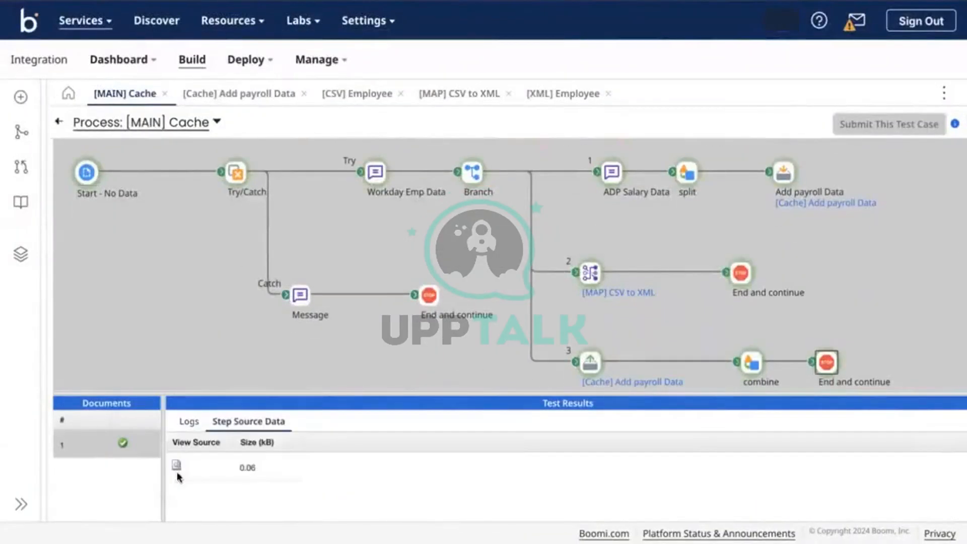
left_click(176, 466)
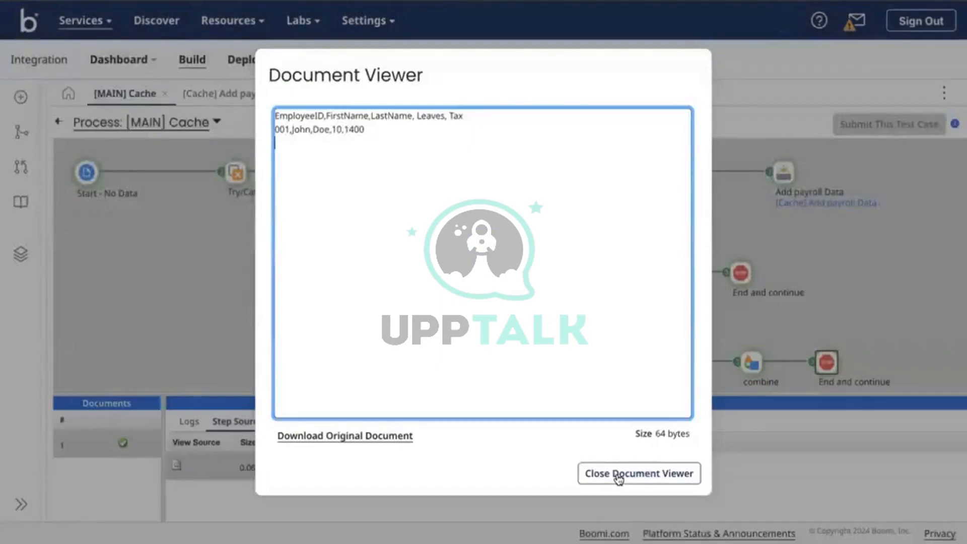
left_click(644, 478)
left_click(589, 363)
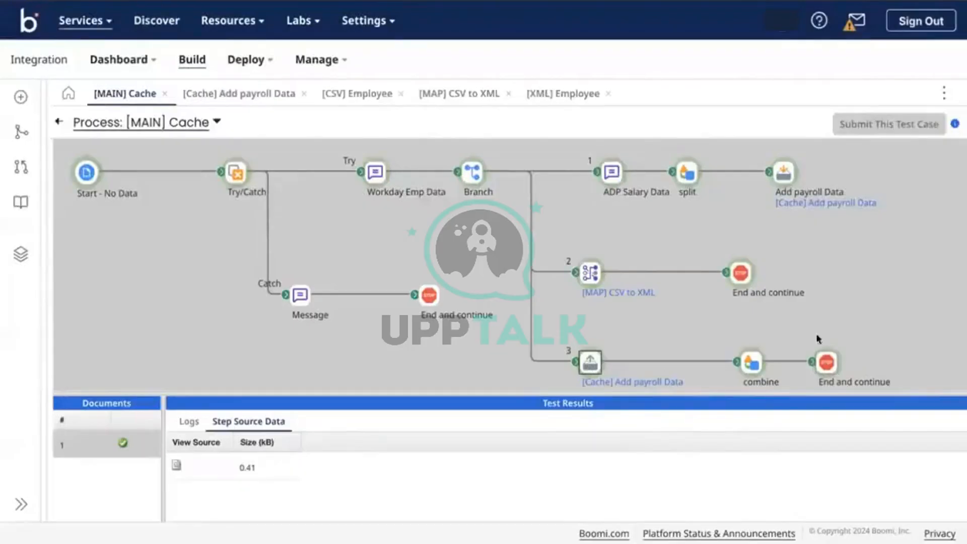
left_click(830, 365)
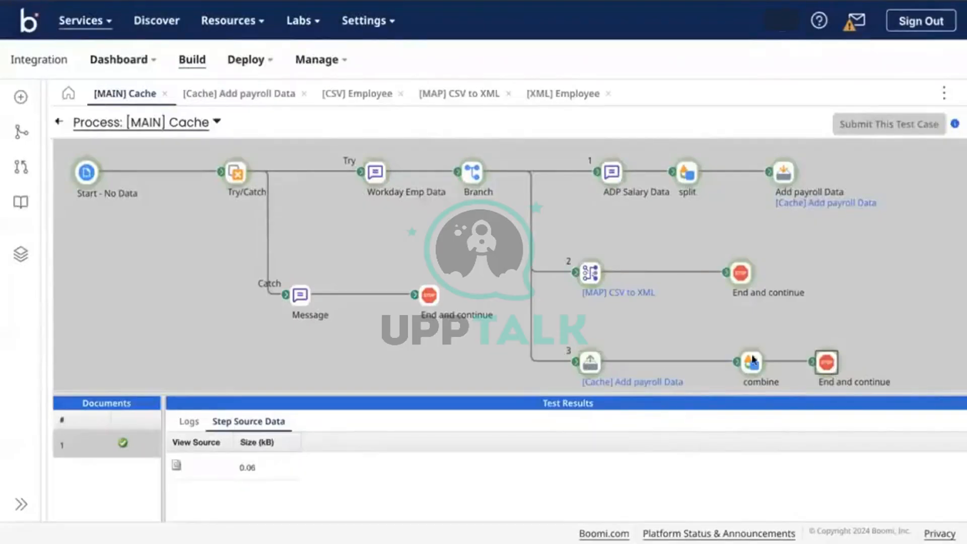
left_click(176, 464)
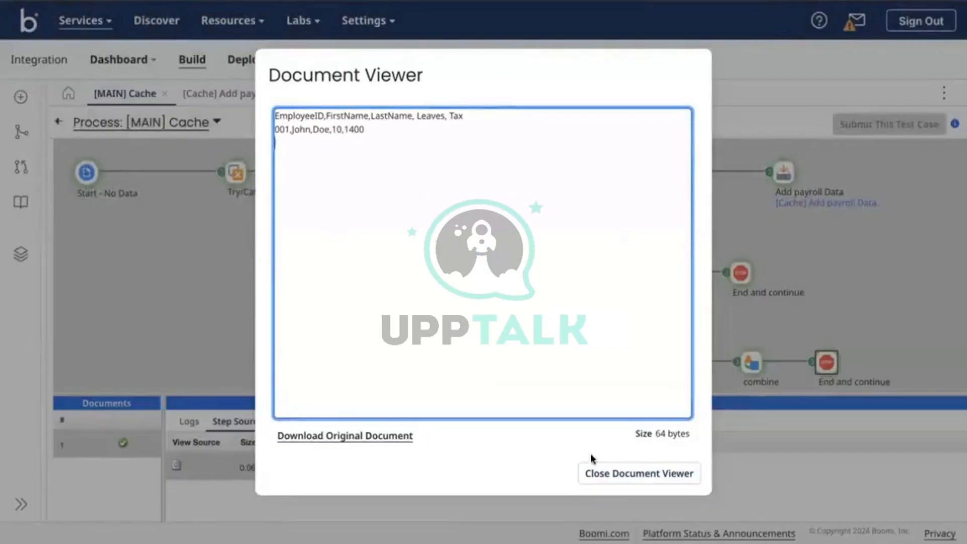
key("ctrl+Right")
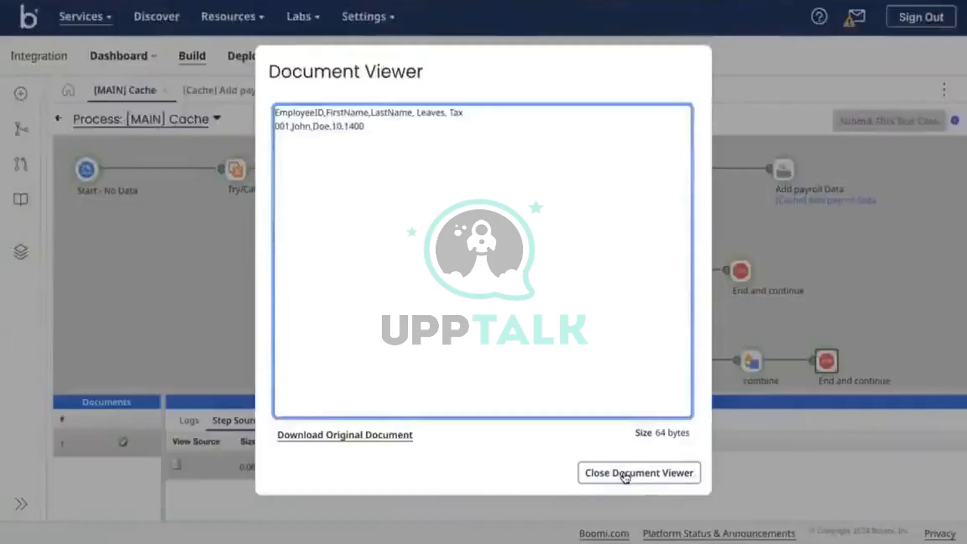
Return from the CSV data to Boomi and close the document viewer
left_click(624, 473)
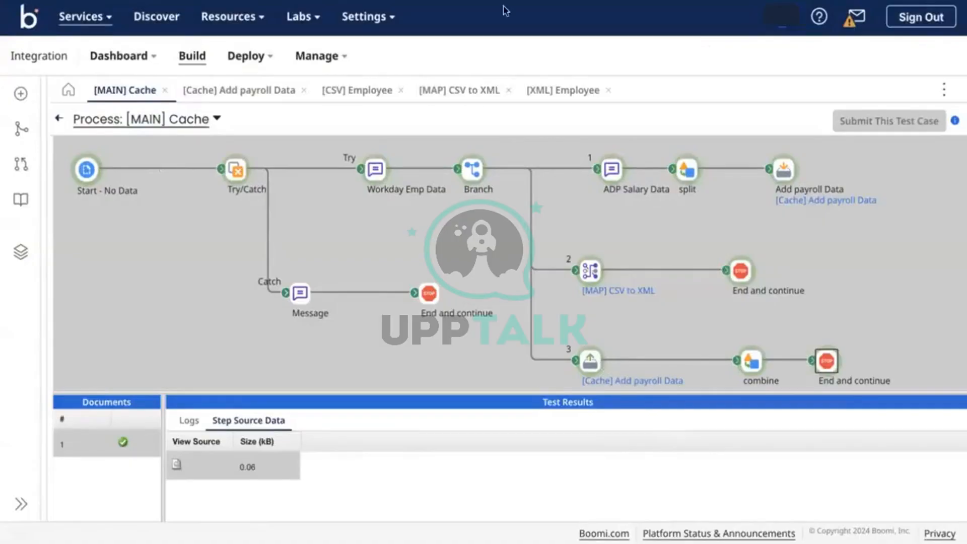
left_click(597, 360)
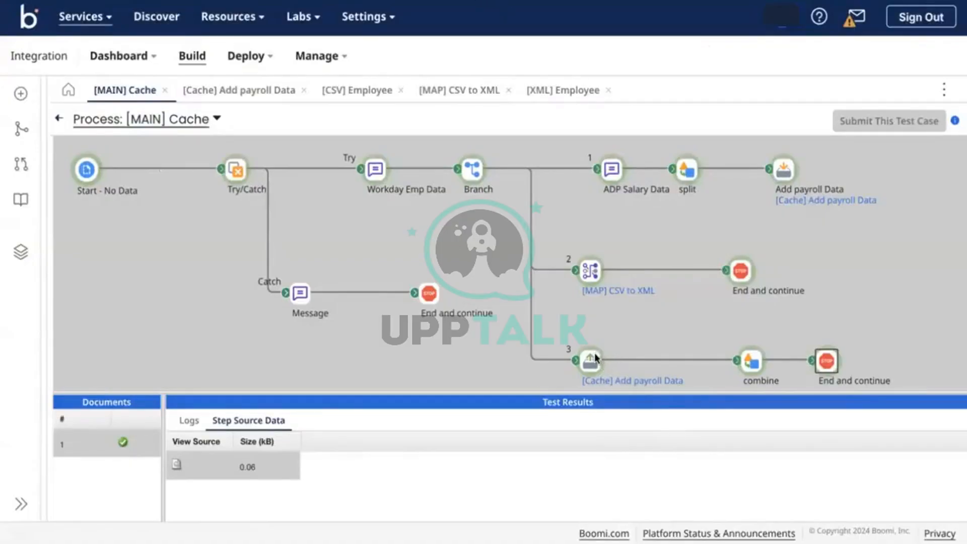
left_click(176, 465)
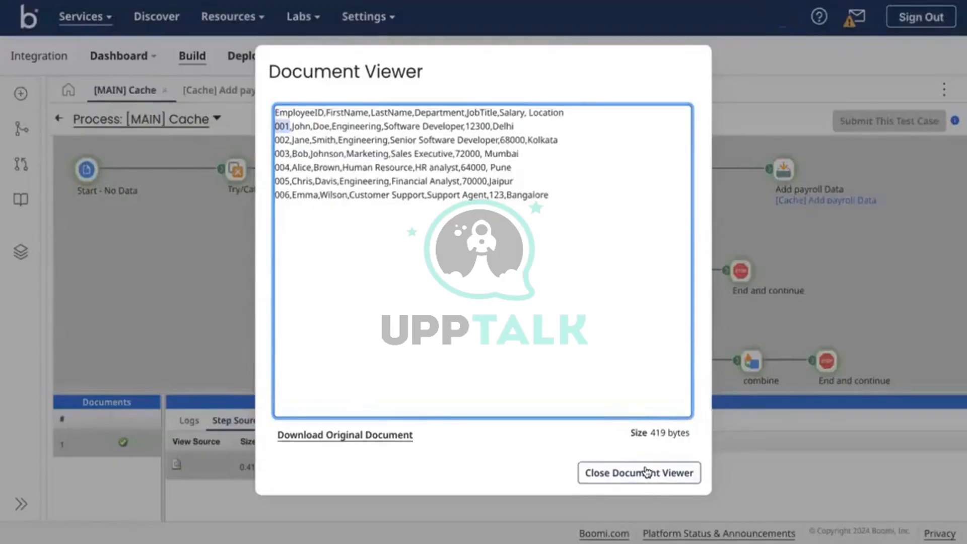
left_click_drag(566, 200, 276, 116)
left_click(280, 126)
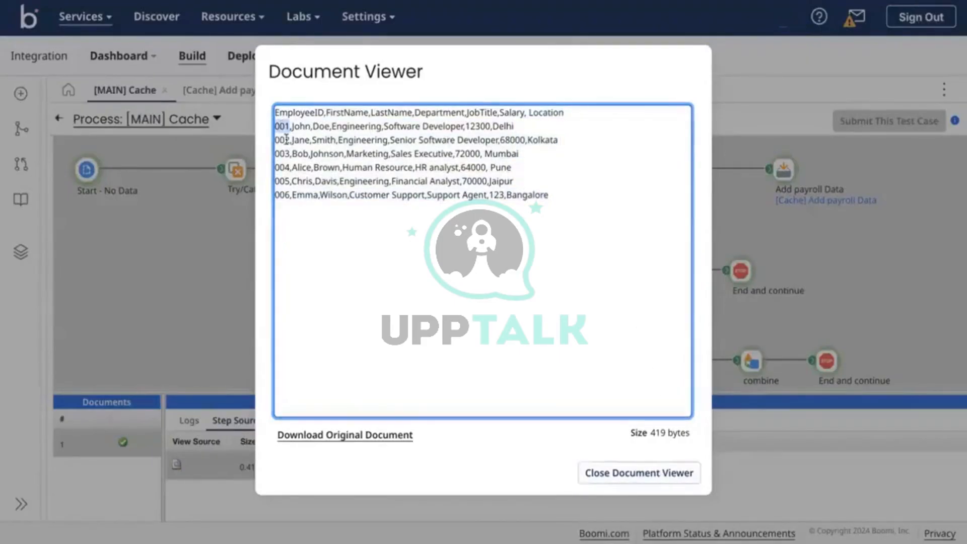
left_click(653, 478)
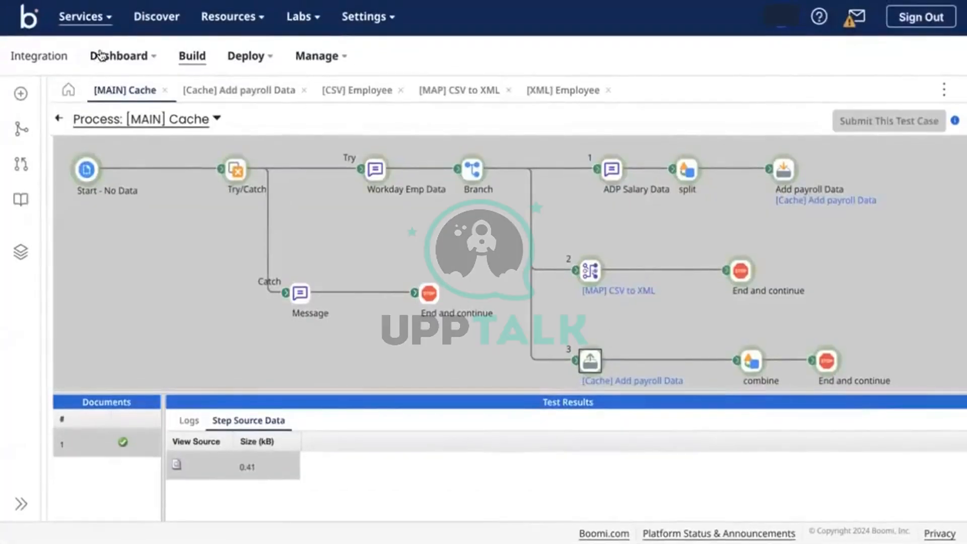
Leave test mode and insert a Data Process step at the start of branch 3
left_click(57, 123)
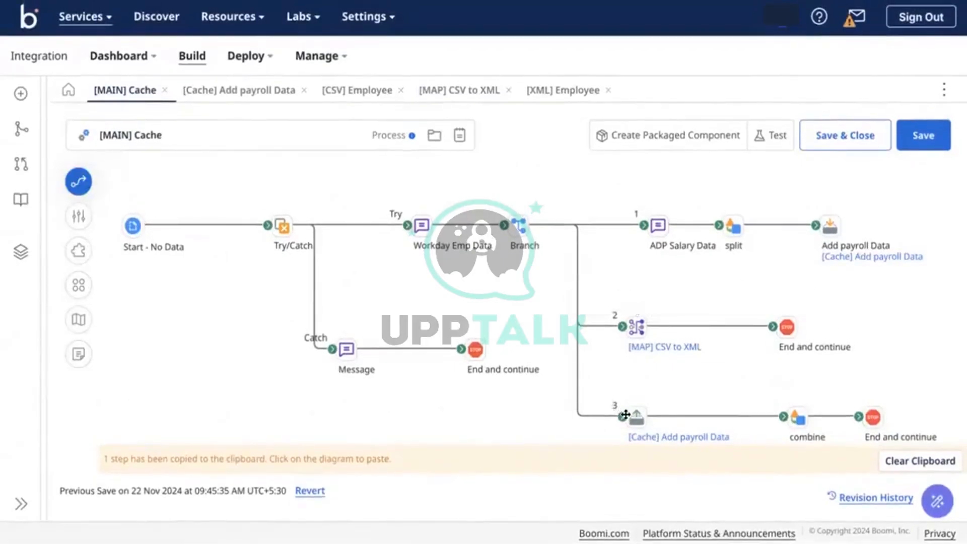
left_click_drag(601, 415, 592, 416)
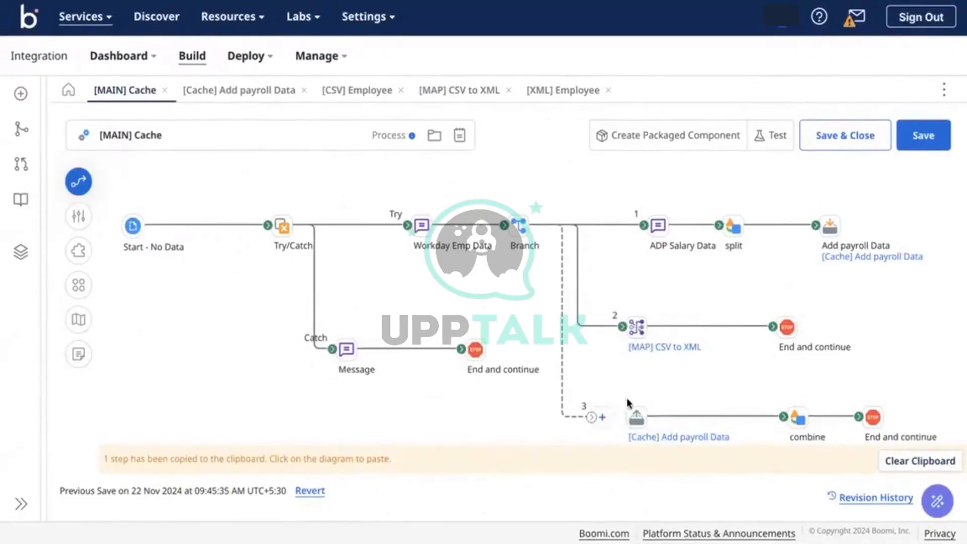
left_click_drag(879, 425, 874, 354)
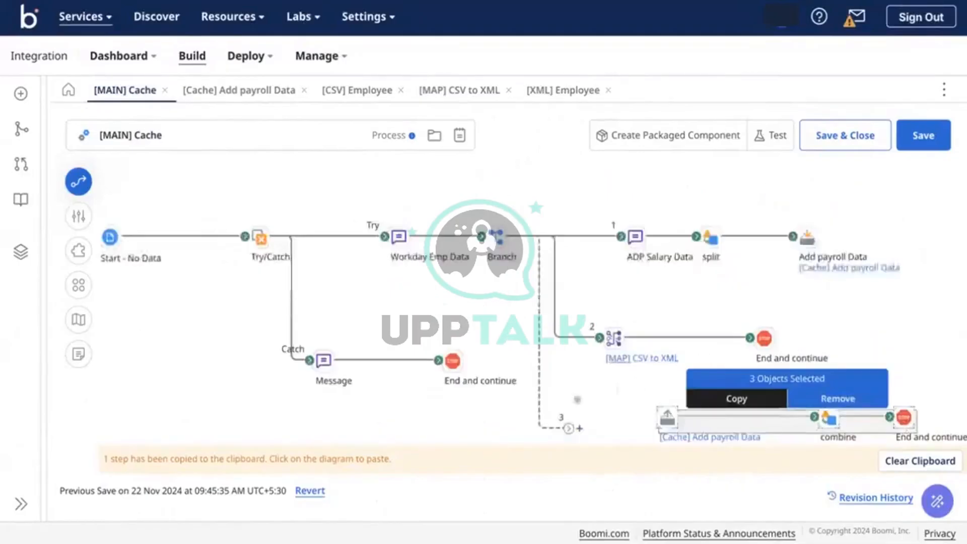
left_click_drag(568, 429, 600, 431)
left_click(605, 432)
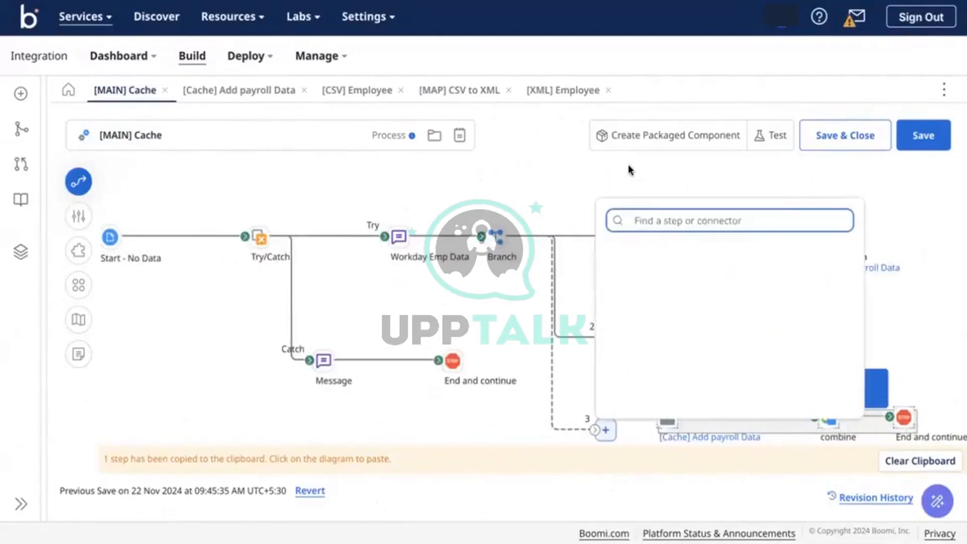
type("data")
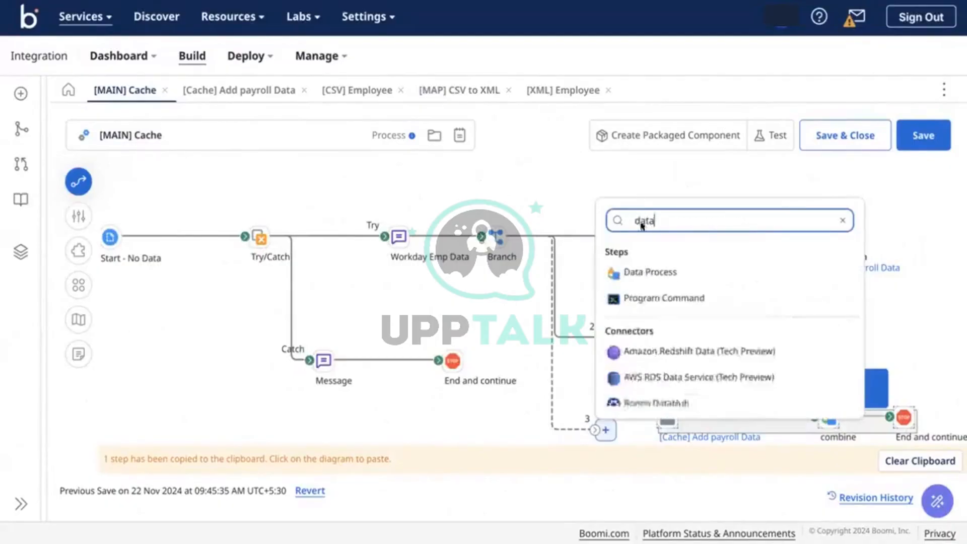
left_click(680, 277)
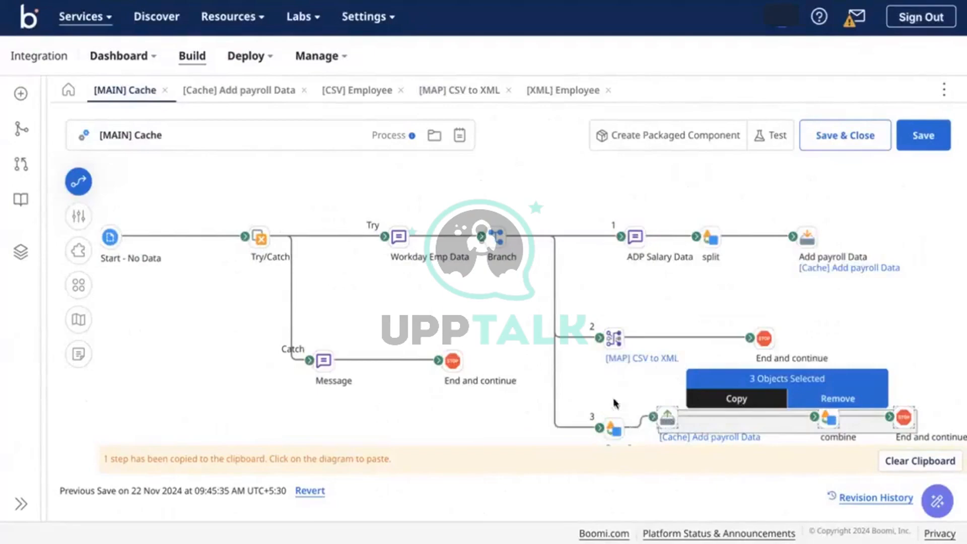
left_click_drag(608, 427, 604, 418)
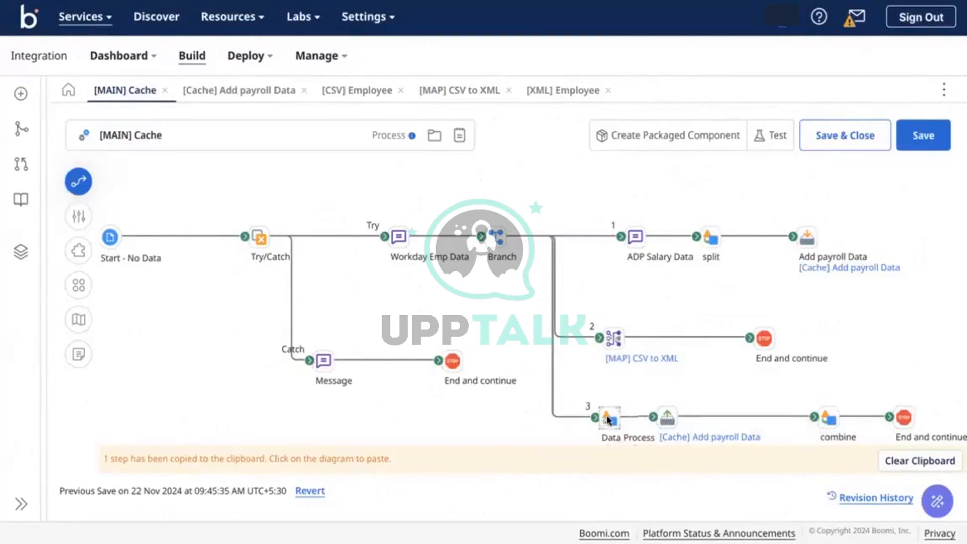
left_click(610, 417)
Configure it as Split Documents by line, retaining the first line as column headers
double_click(610, 418)
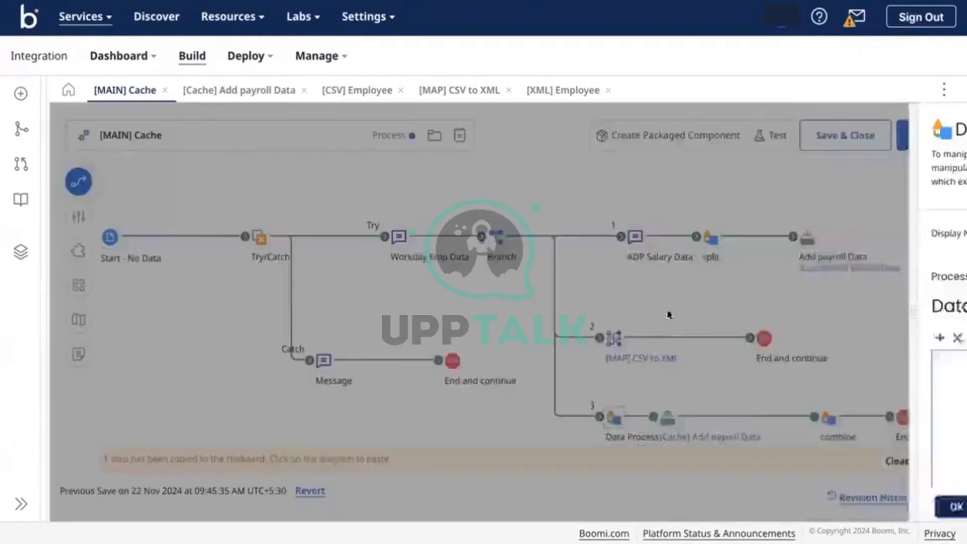
left_click(438, 337)
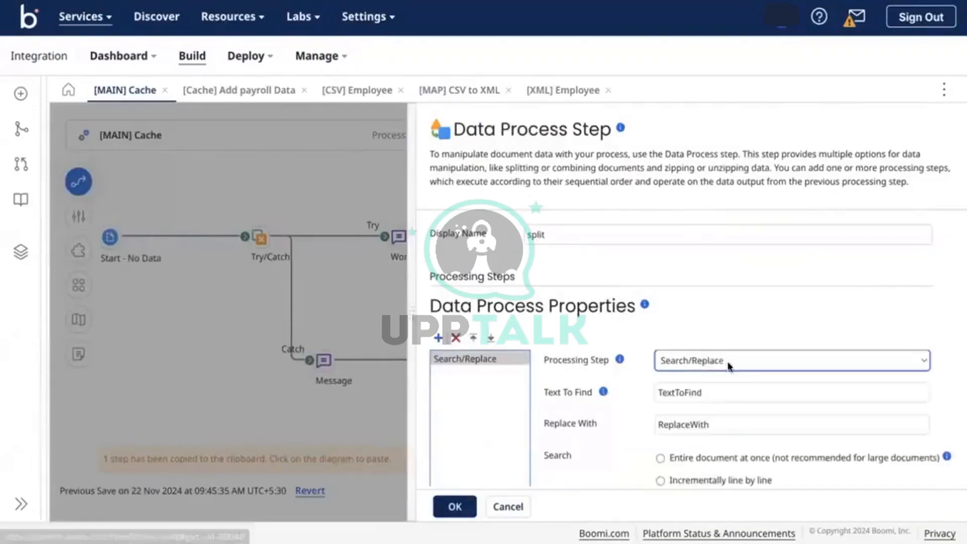
left_click(727, 361)
left_click(699, 376)
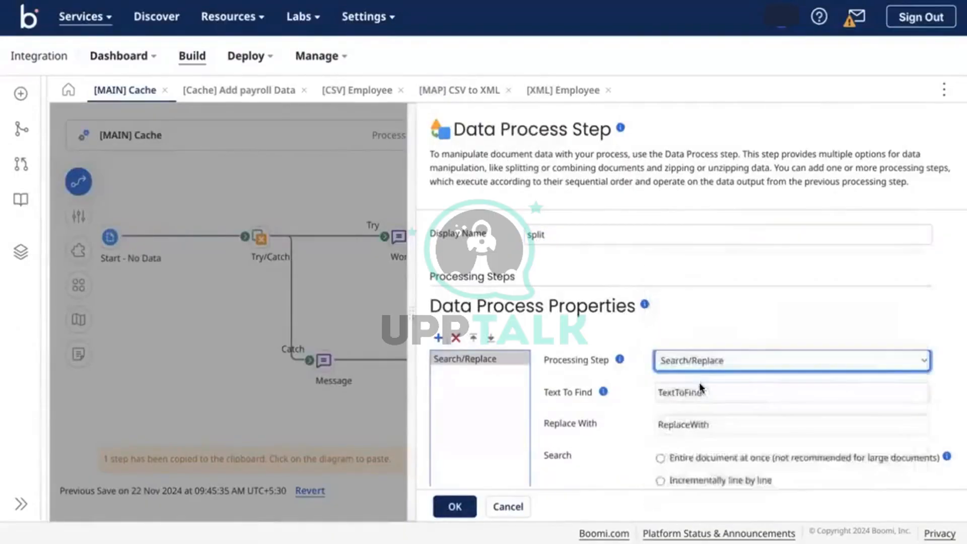
scroll(697, 353, "down", 3)
left_click(687, 343)
scroll(692, 307, "down", 3)
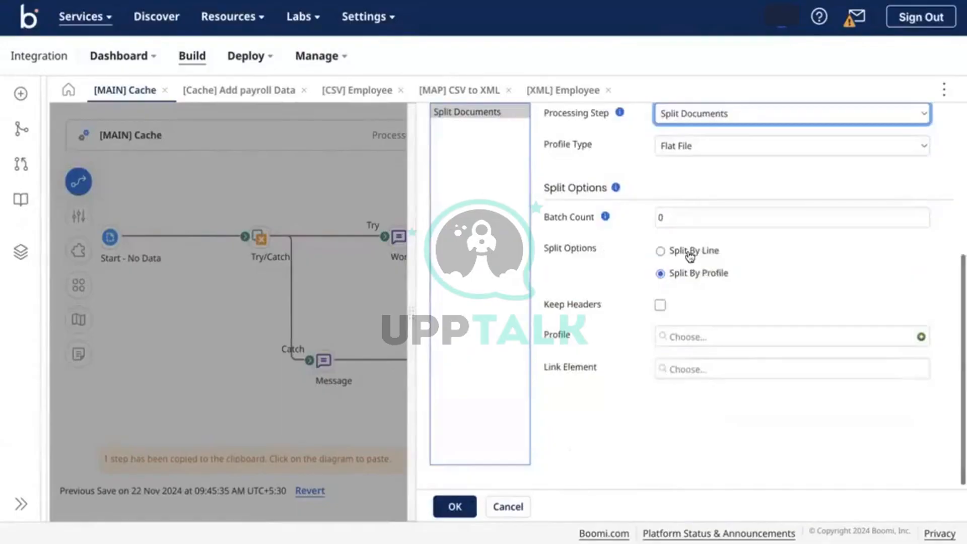
left_click(686, 253)
left_click(699, 355)
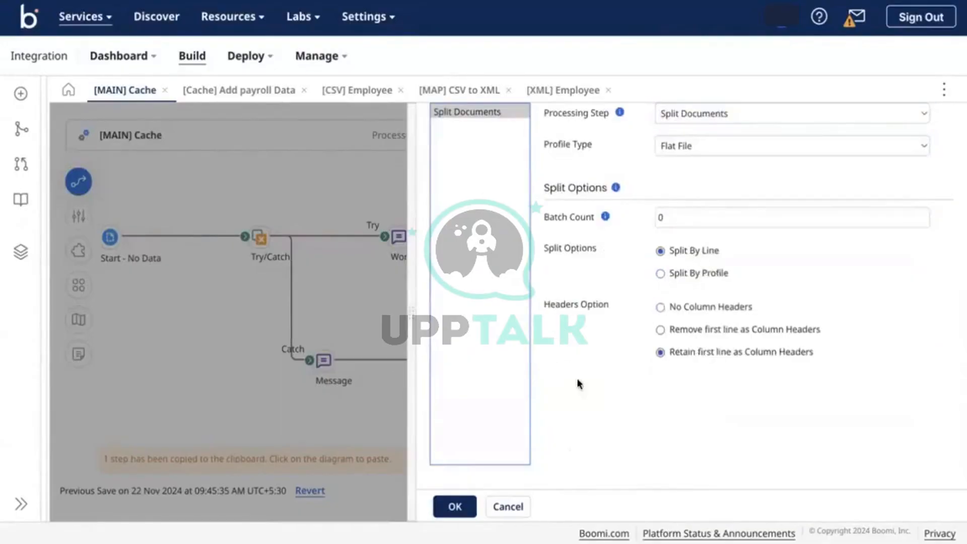
scroll(544, 397, "up", 2)
scroll(544, 395, "down", 2)
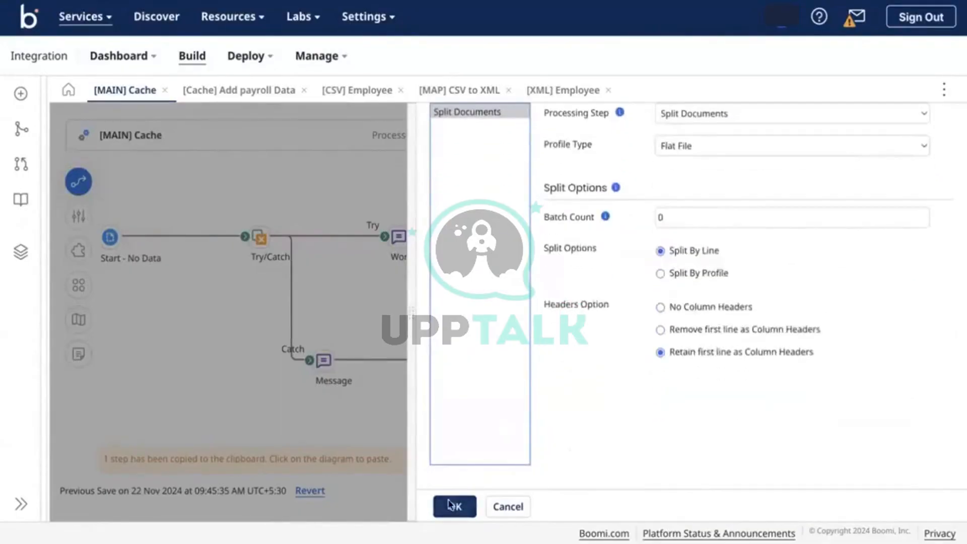
left_click(452, 503)
Move combine off branch 3 and insert a Message step between Add payroll Data and End and continue
mouse_move(668, 416)
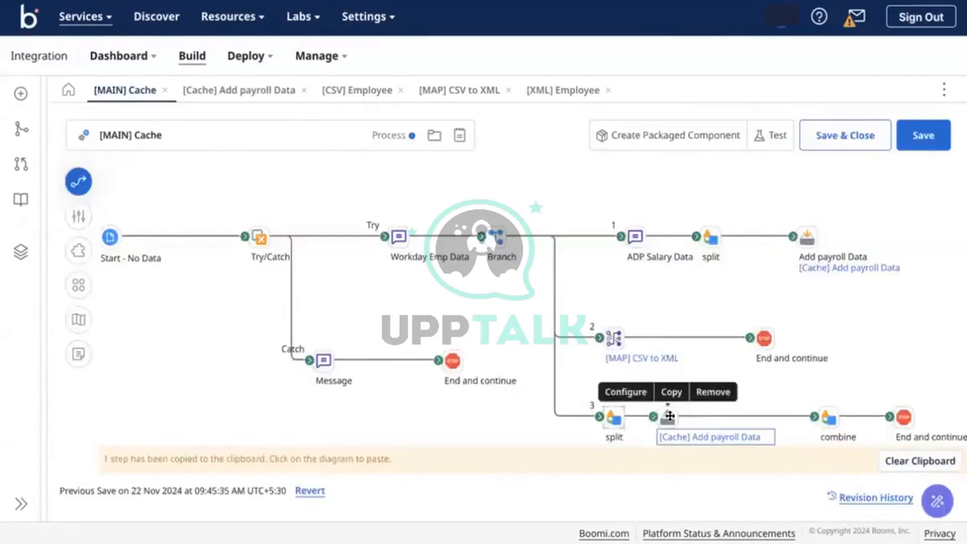
mouse_move(669, 416)
left_mouse_down()
mouse_move(686, 395)
mouse_move(680, 405)
left_mouse_up()
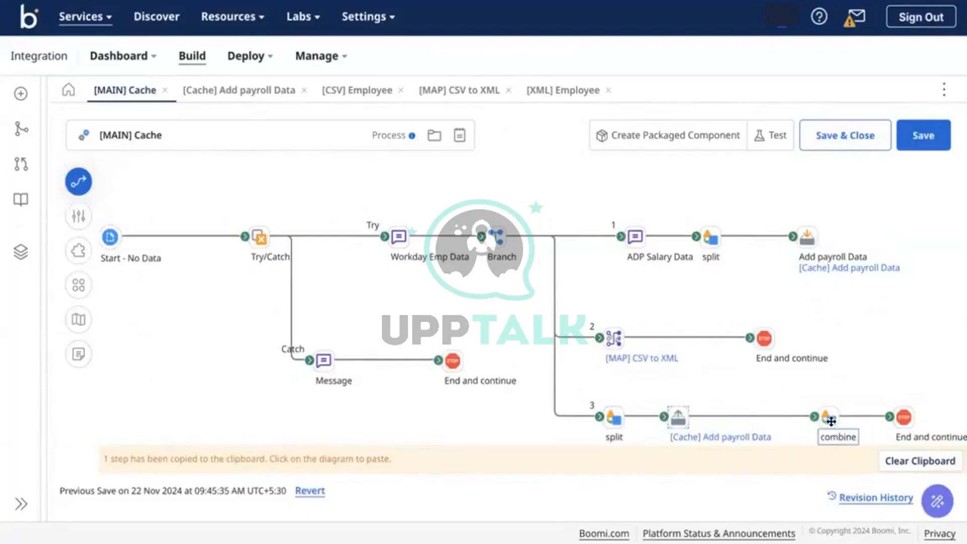
mouse_move(831, 420)
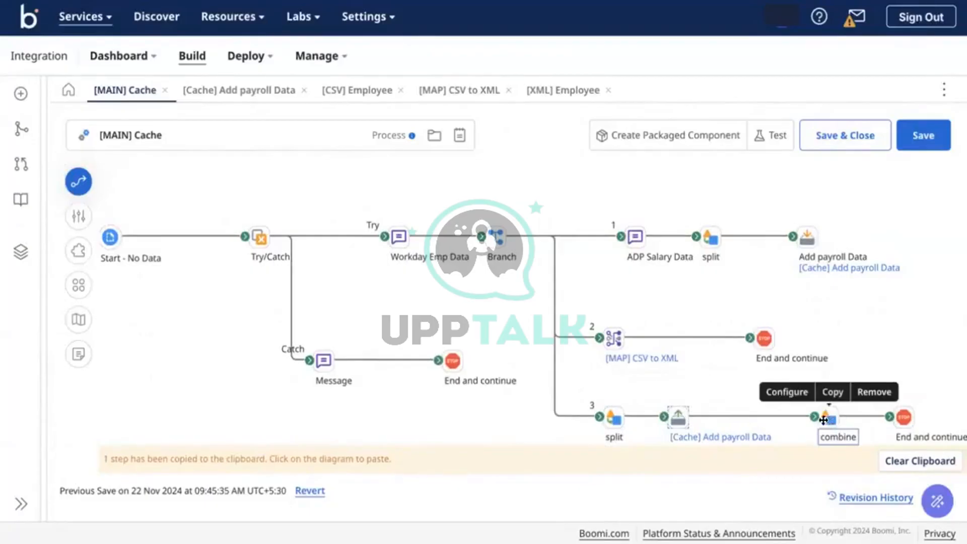
left_click_drag(815, 418, 801, 412)
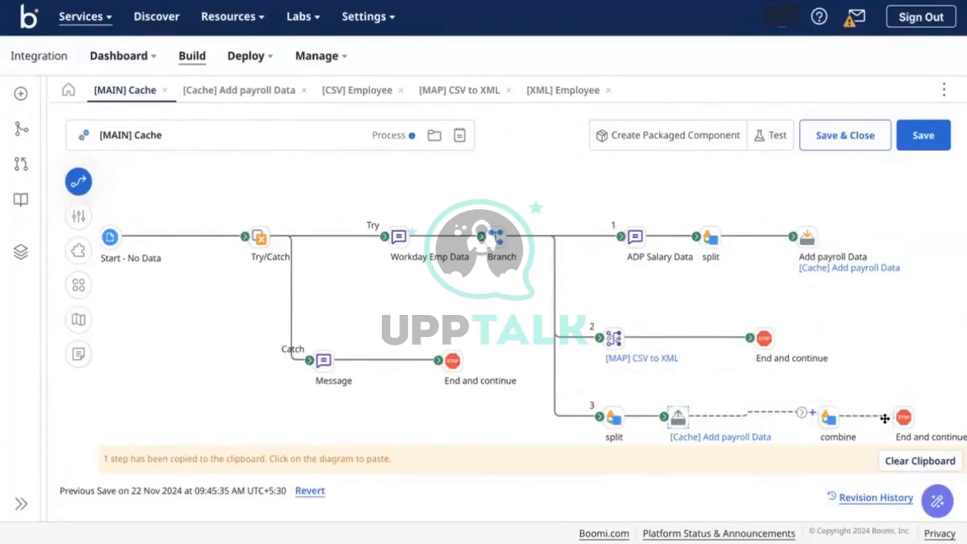
left_click_drag(828, 418, 882, 316)
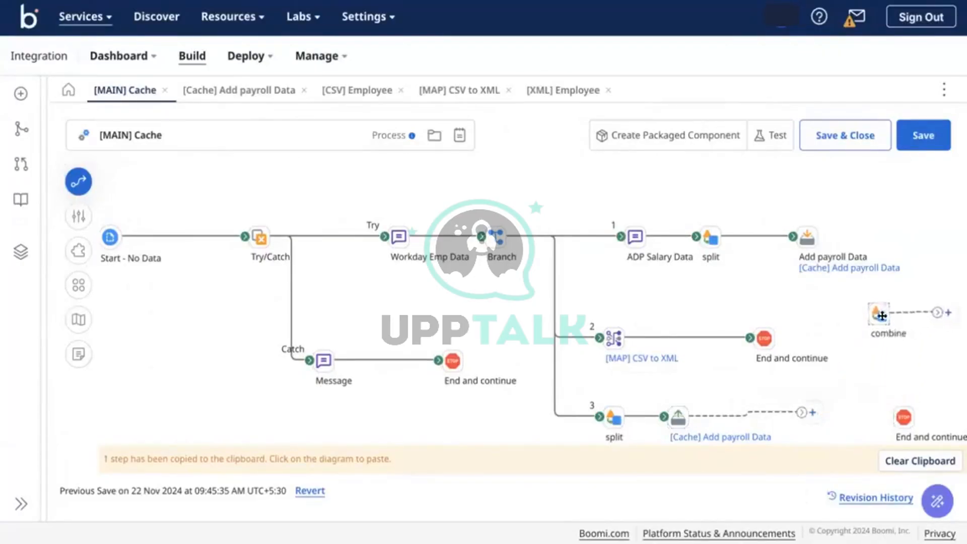
left_click(809, 412)
type("mess")
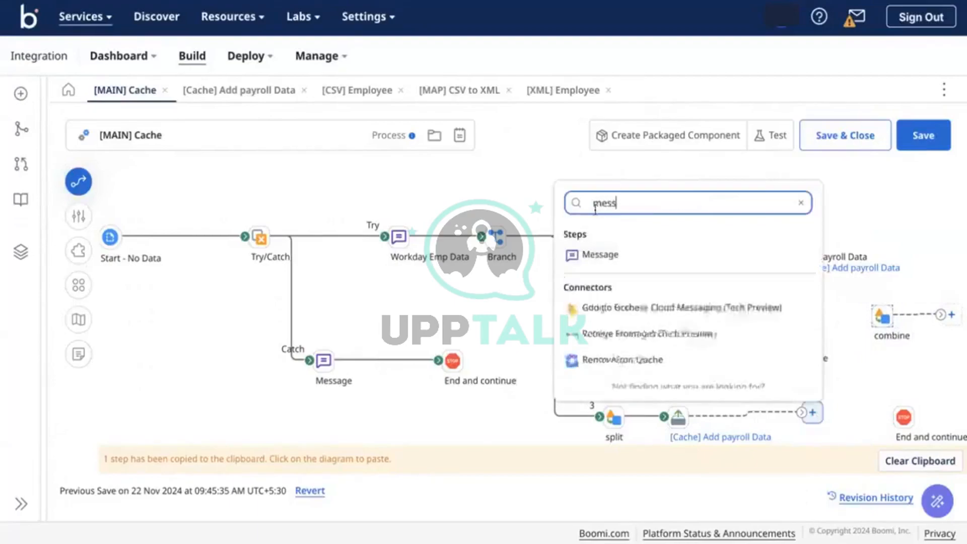
left_click(591, 255)
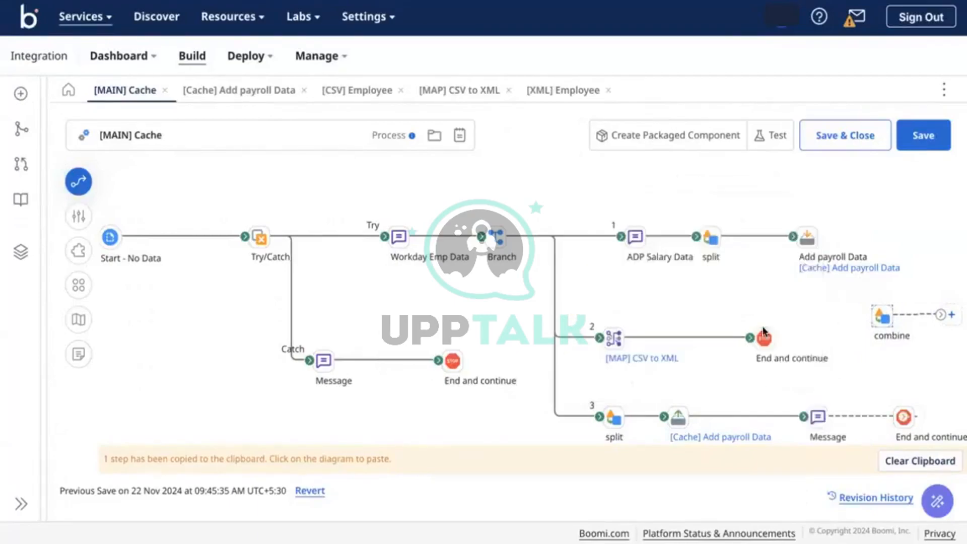
mouse_move(905, 417)
left_click_drag(906, 419, 904, 417)
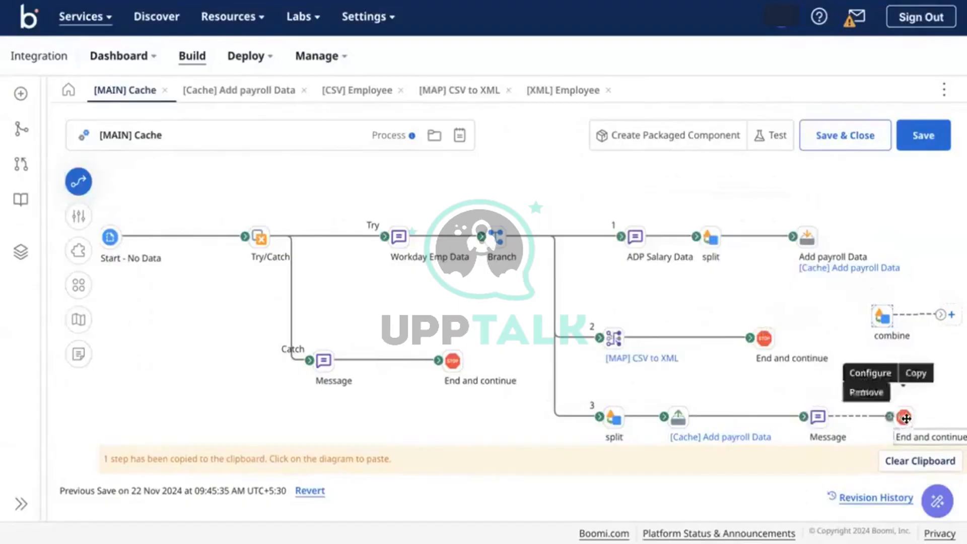
Save the process and run a test on the Test-DV atom
left_click(923, 142)
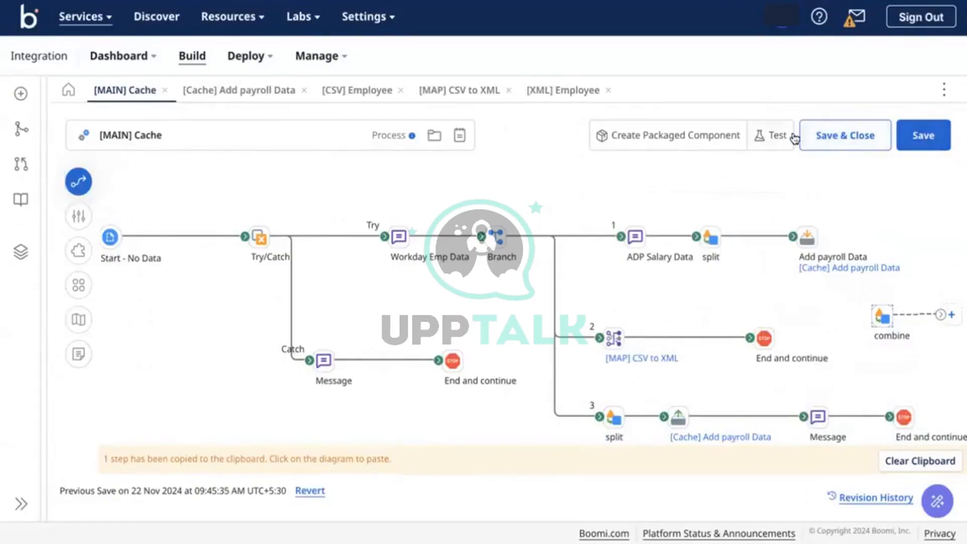
left_click(761, 135)
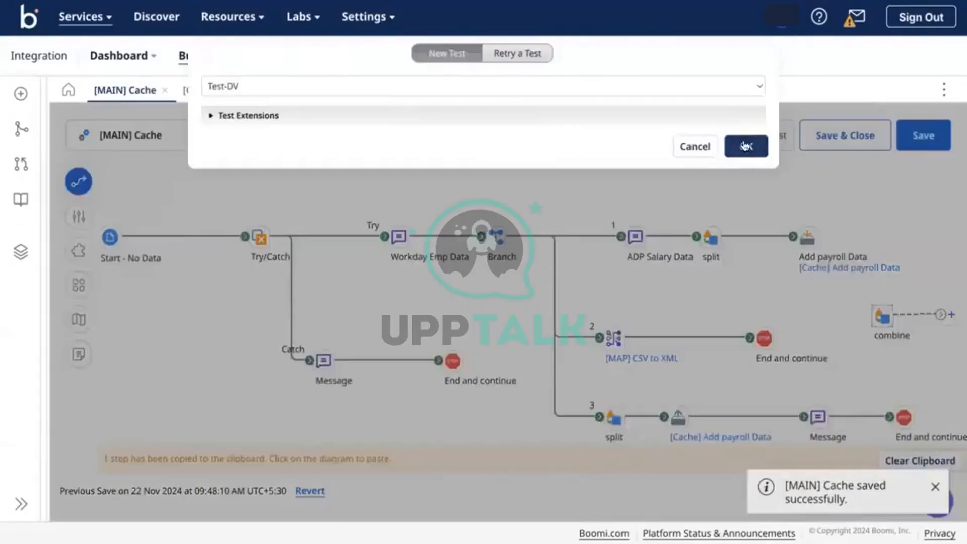
left_click(745, 146)
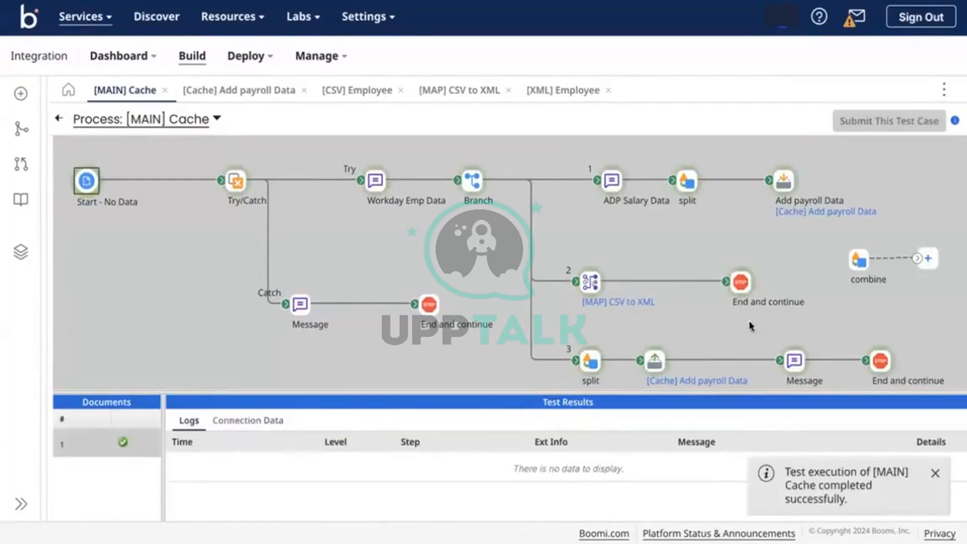
Inspect branch 3's step data, confirming the header plus employee 003 row (67 bytes) reaches the end
left_click(660, 363)
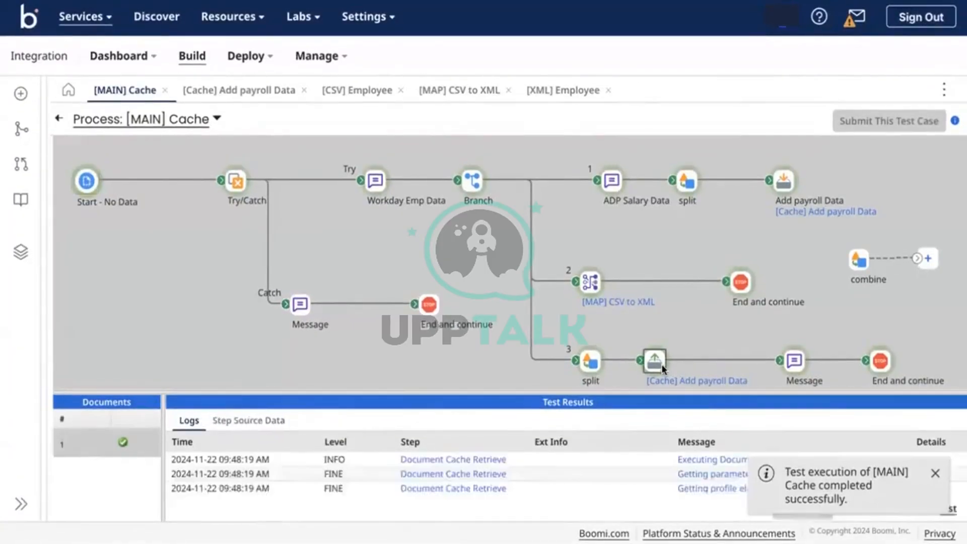
left_click(241, 421)
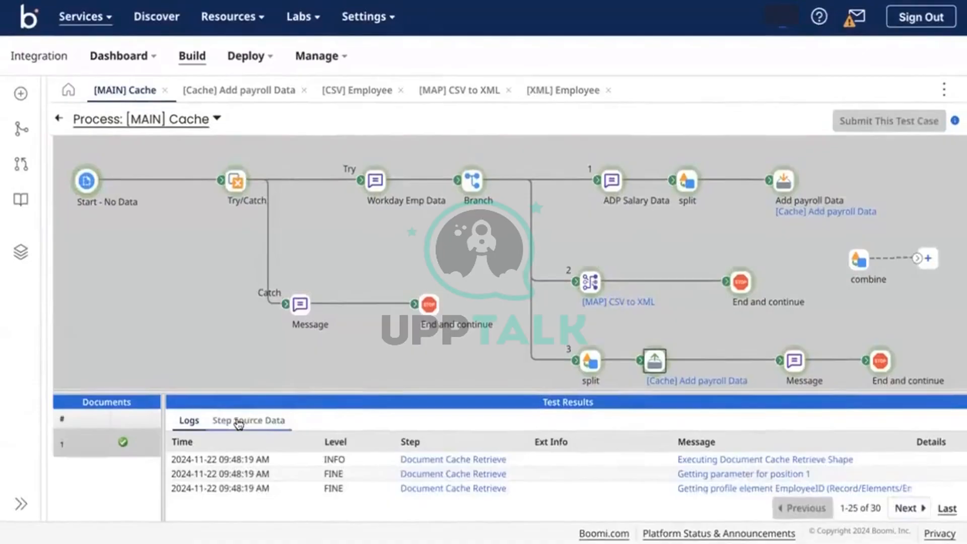
scroll(340, 475, "up", 1)
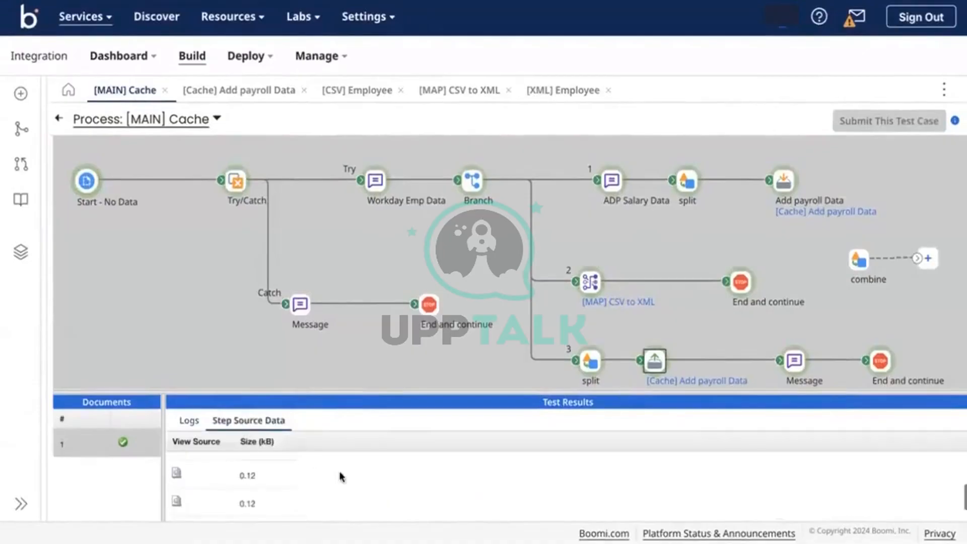
left_click(796, 366)
scroll(406, 498, "down", 2)
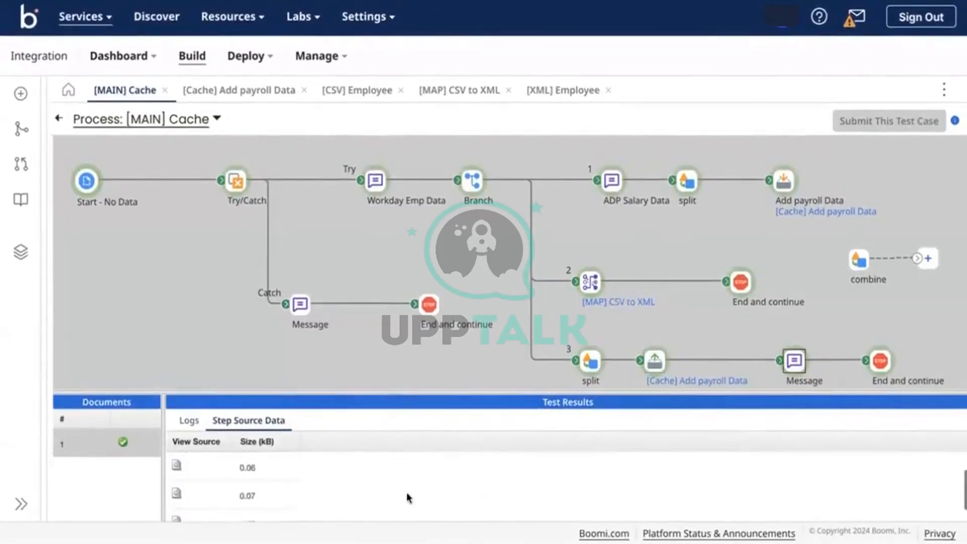
scroll(190, 481, "up", 2)
scroll(192, 483, "down", 1)
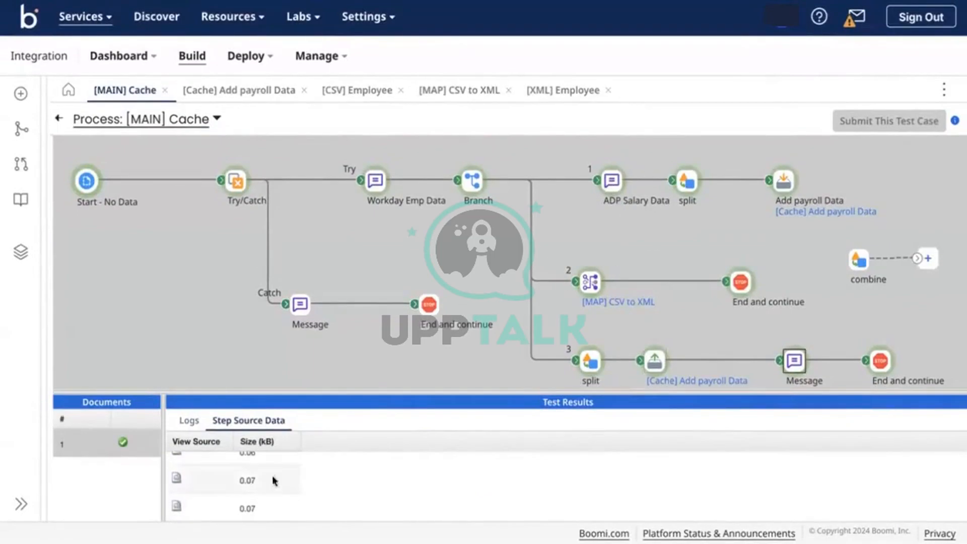
left_click(176, 479)
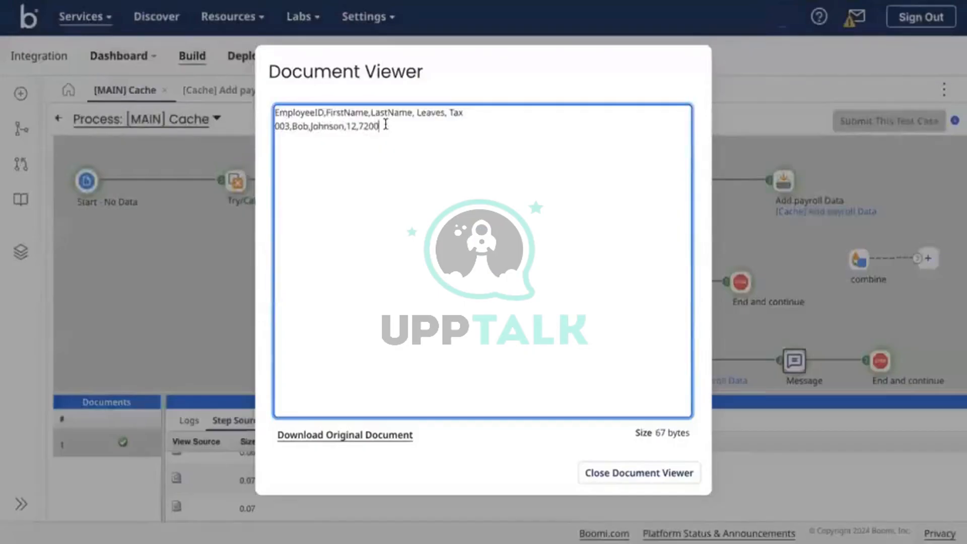
left_click(635, 472)
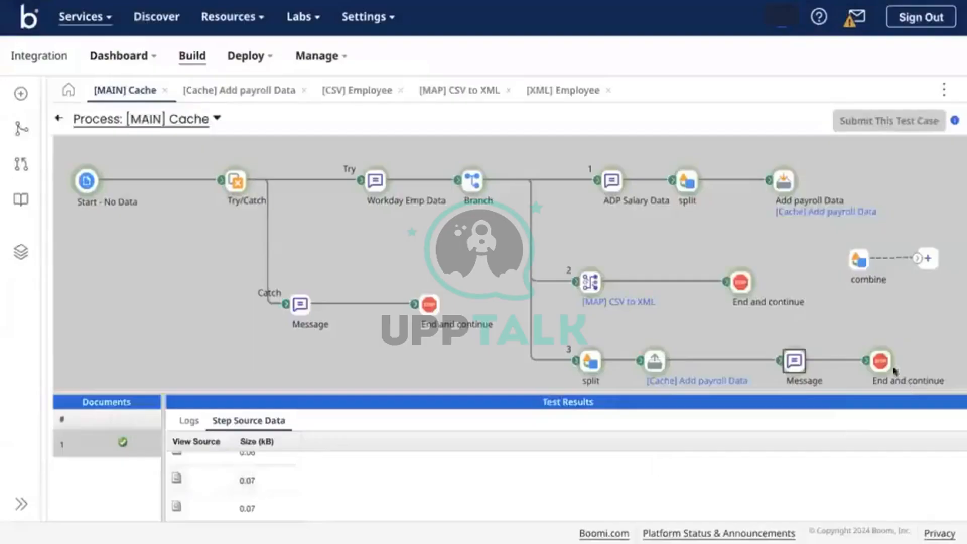
left_click(879, 364)
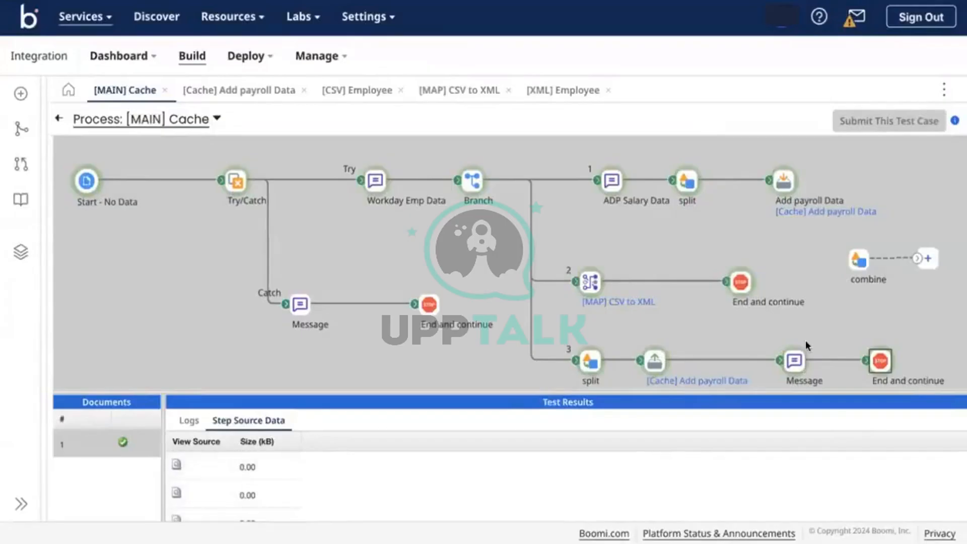
left_click(61, 123)
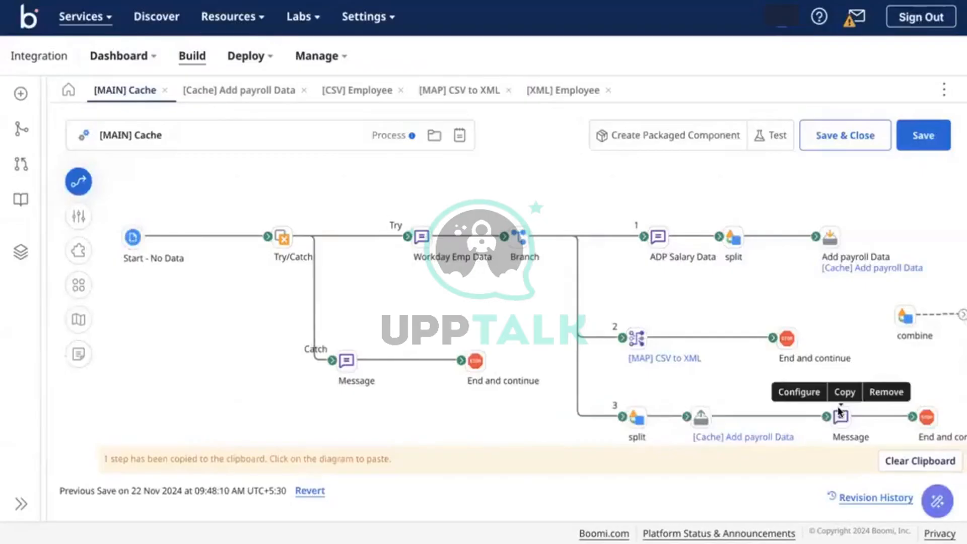
Set the Message step to combine documents with message {1} from a Current Data variable, then save
left_click(838, 418)
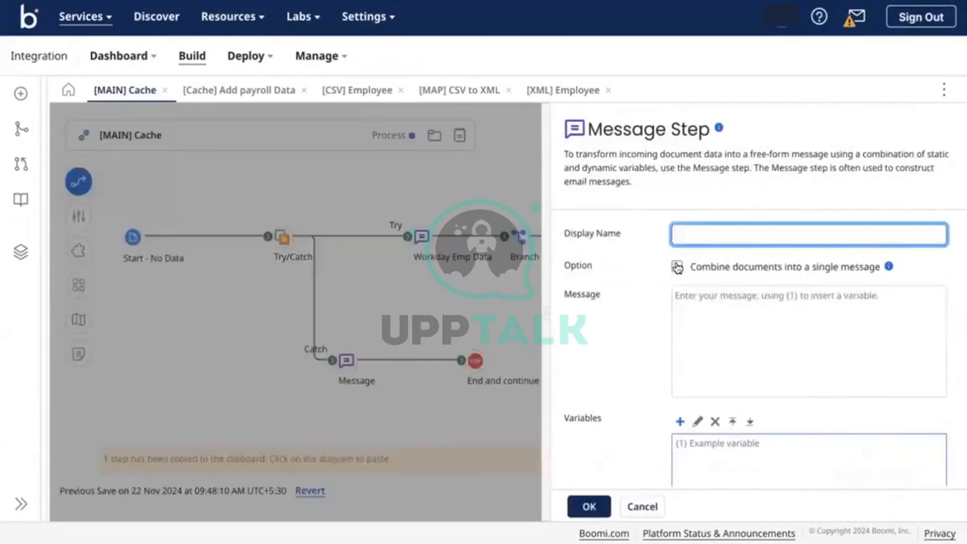
left_click(679, 266)
scroll(736, 350, "down", 1)
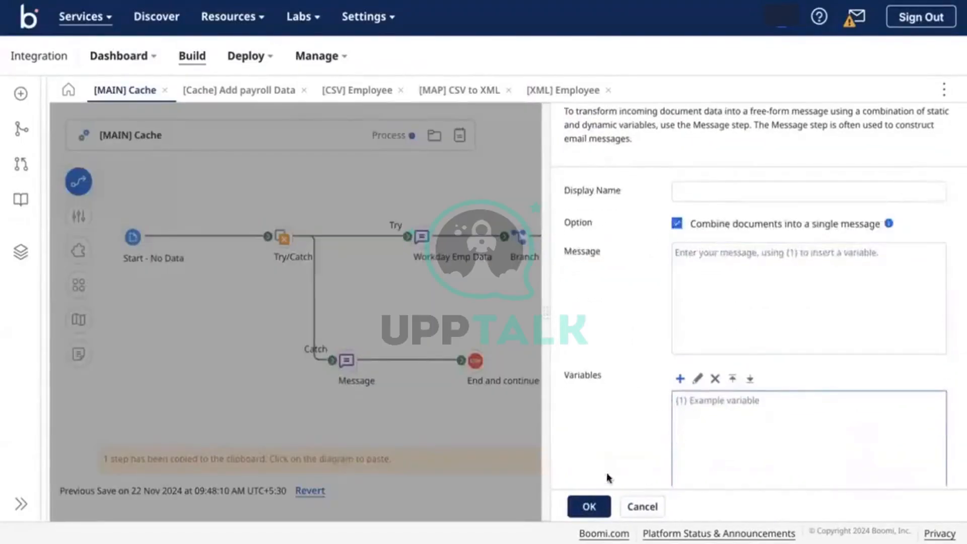
left_click(590, 506)
left_click(680, 378)
left_click(412, 103)
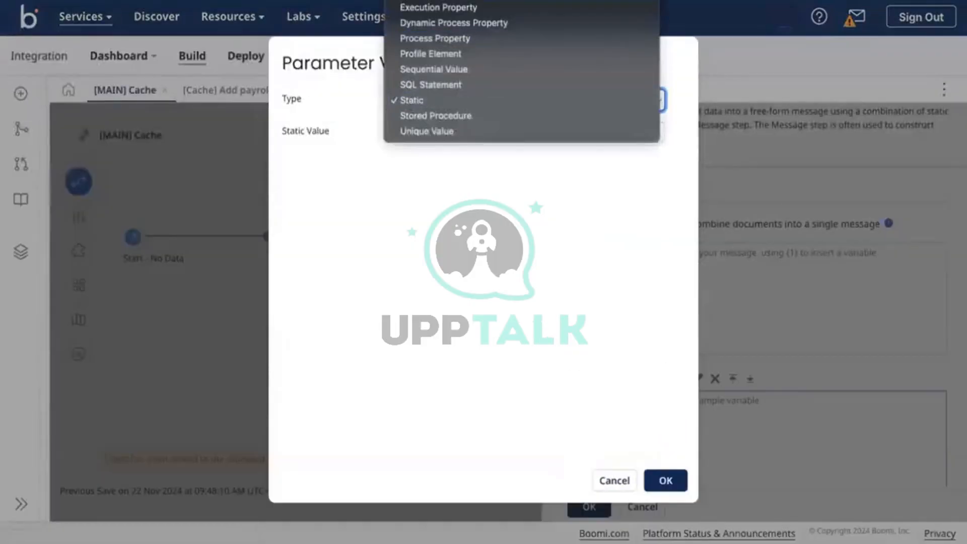
left_click(653, 387)
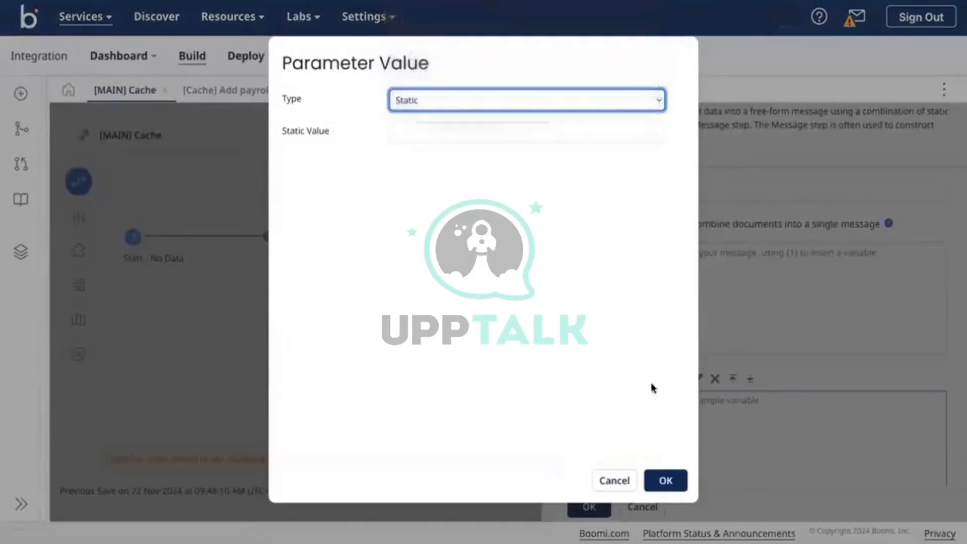
left_click(665, 481)
left_click(695, 272)
type("{1}.")
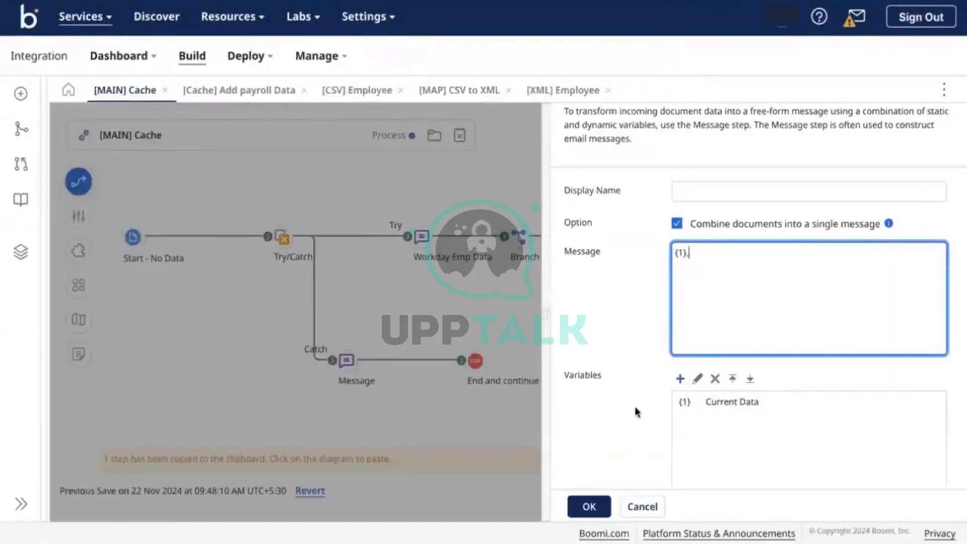
left_click(588, 505)
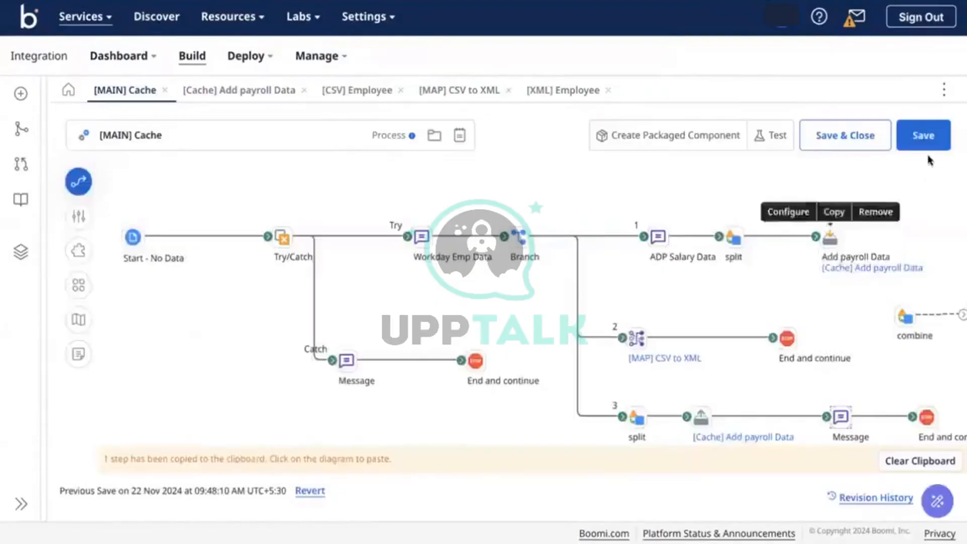
left_click(921, 139)
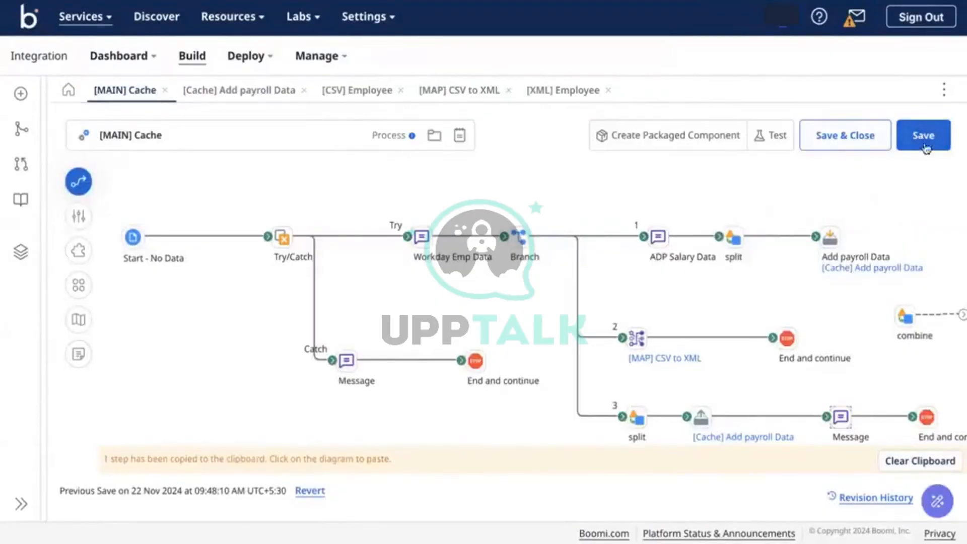
Test on Test-DV and review the final output: one 0.26 kB document combining employees 001–004
left_click(774, 140)
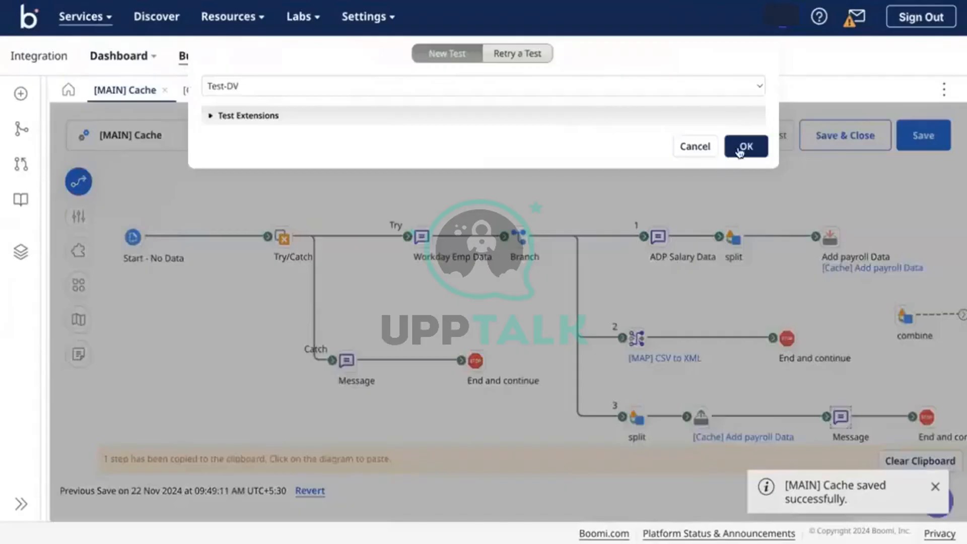
left_click(744, 147)
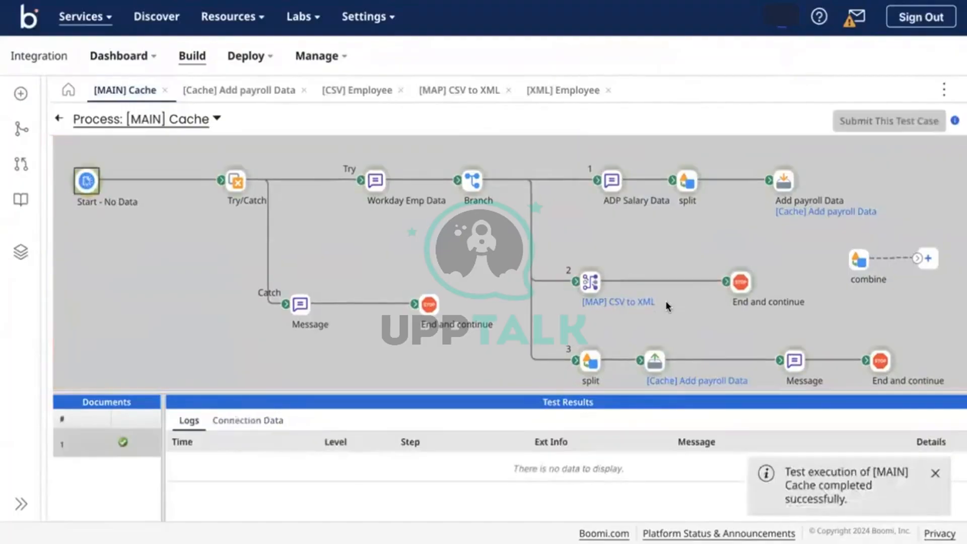
left_click(881, 361)
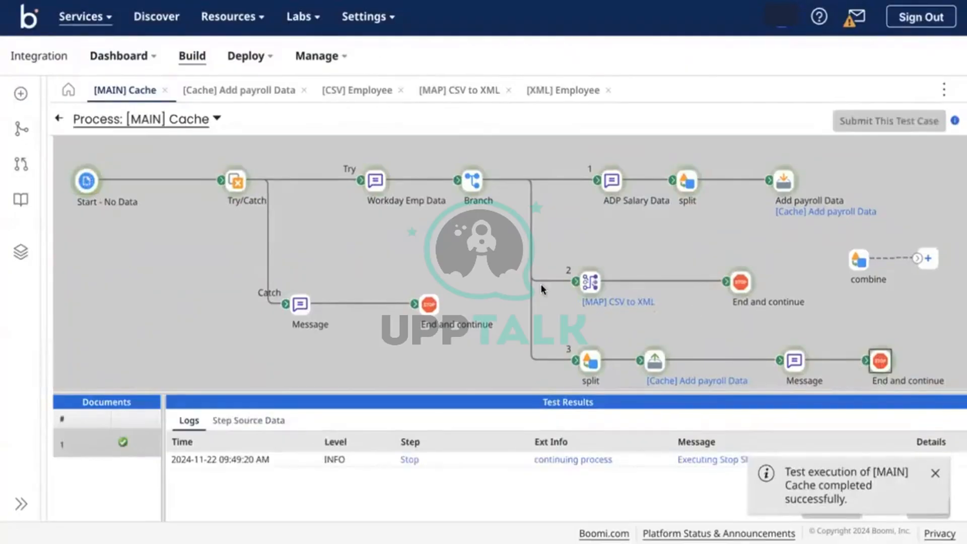
left_click(260, 421)
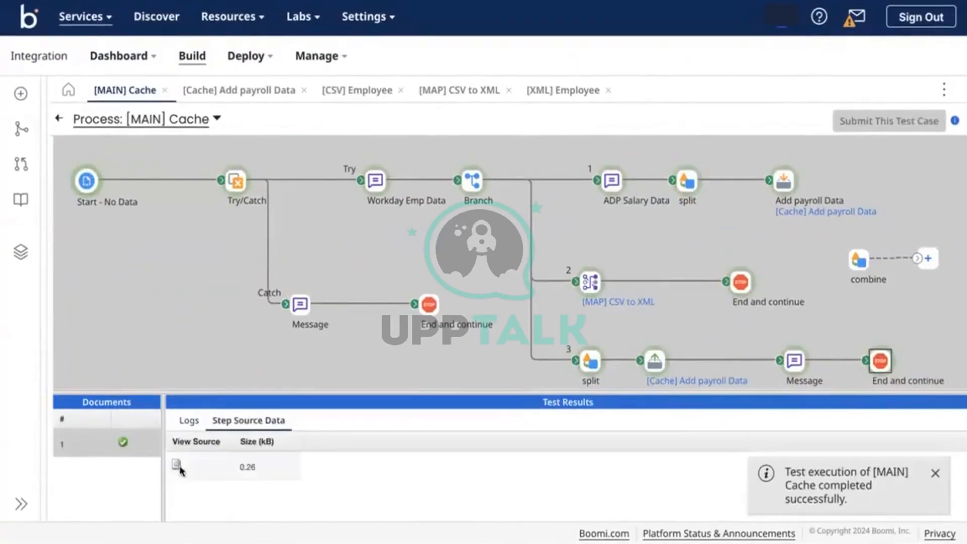
left_click(178, 465)
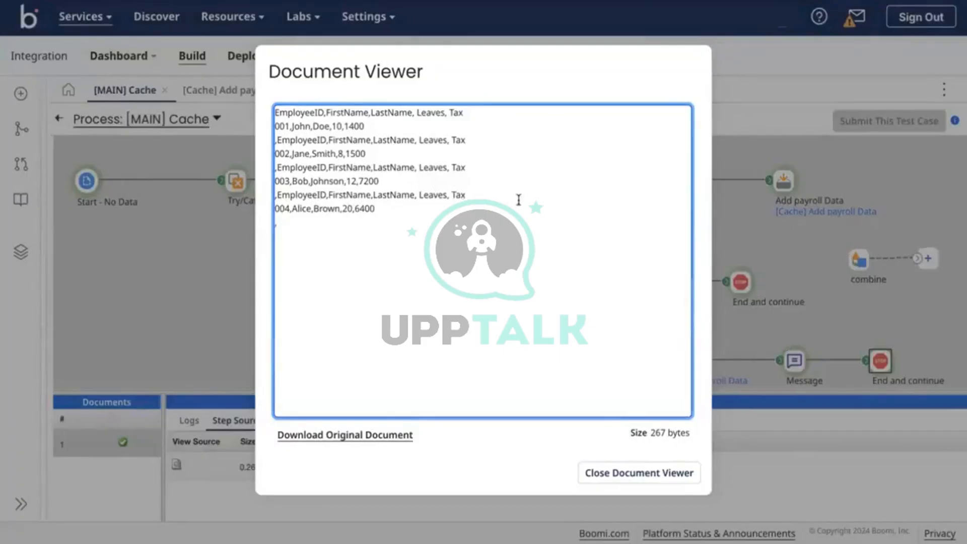
left_click_drag(383, 208, 267, 201)
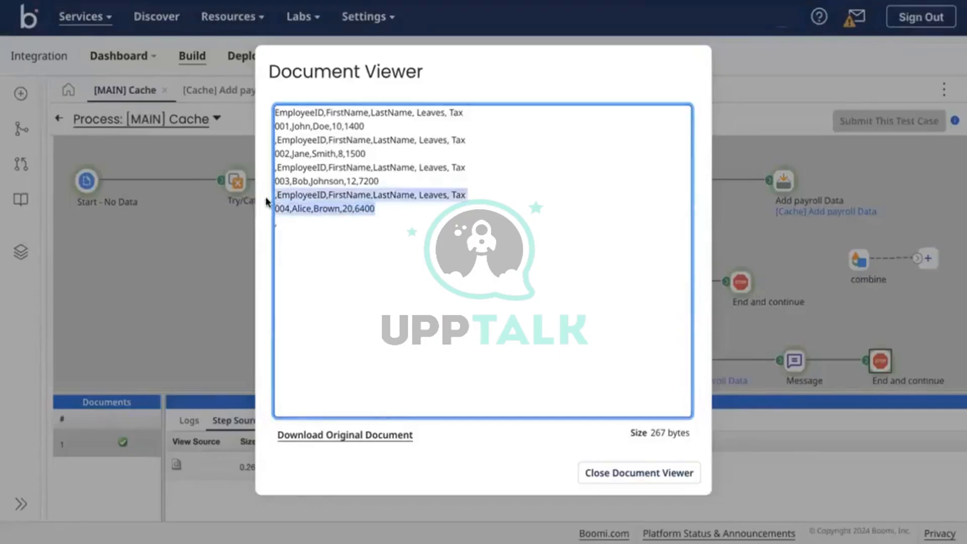
left_click(379, 206)
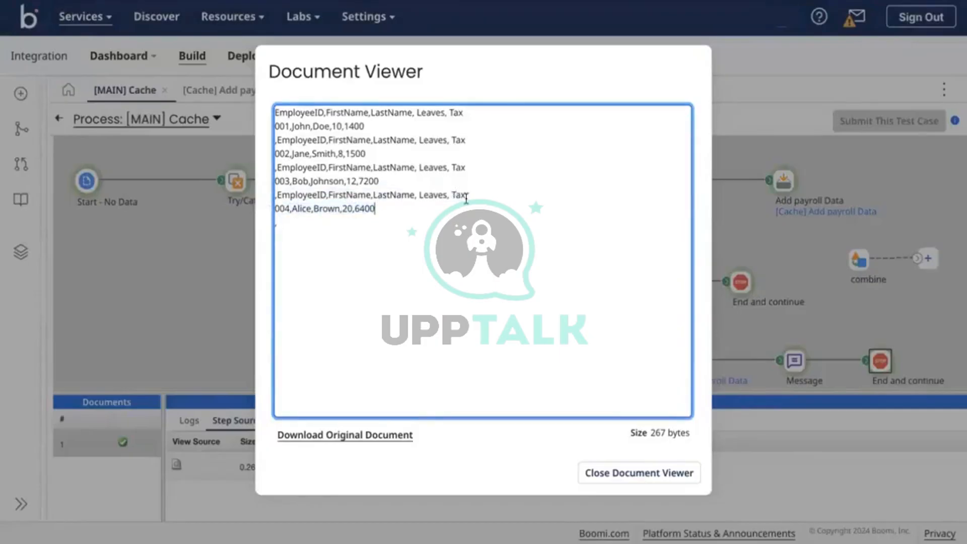
left_click_drag(466, 198, 265, 203)
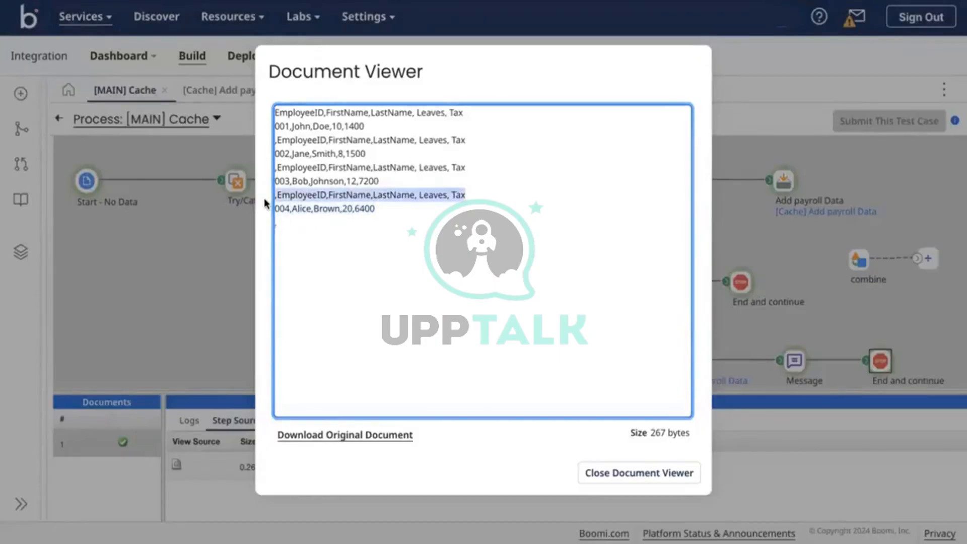
left_click(476, 177)
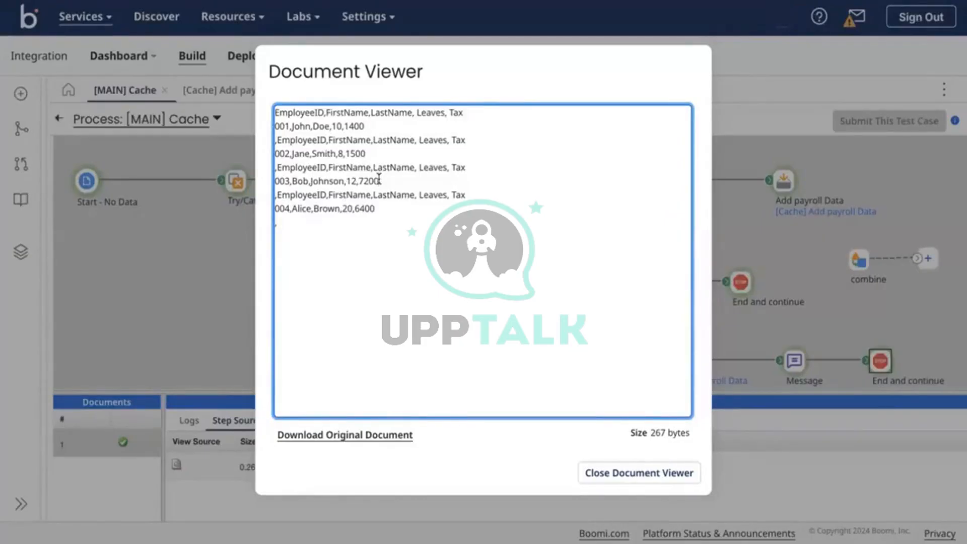
left_click(610, 476)
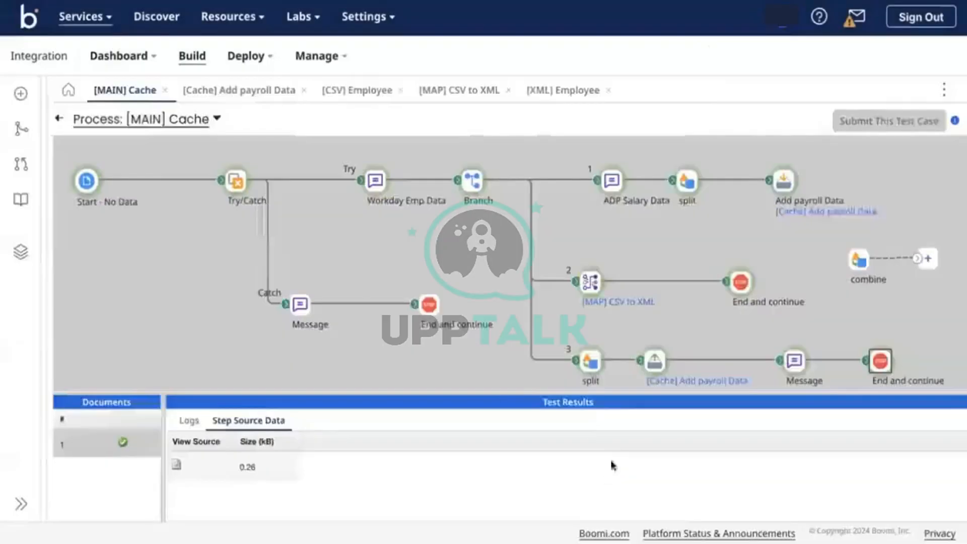
Remove branch 3's Message step and connect the combine step to End and continue
left_click(60, 121)
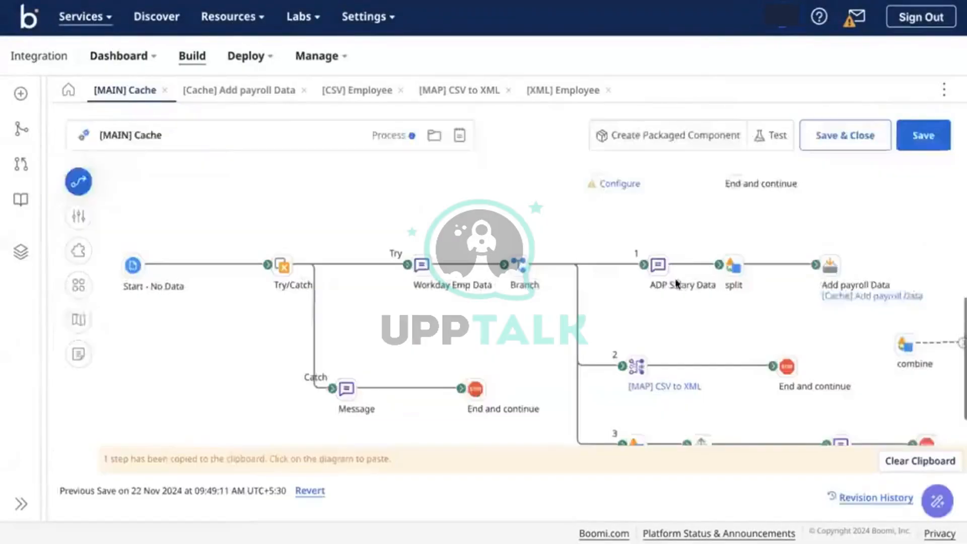
mouse_move(839, 417)
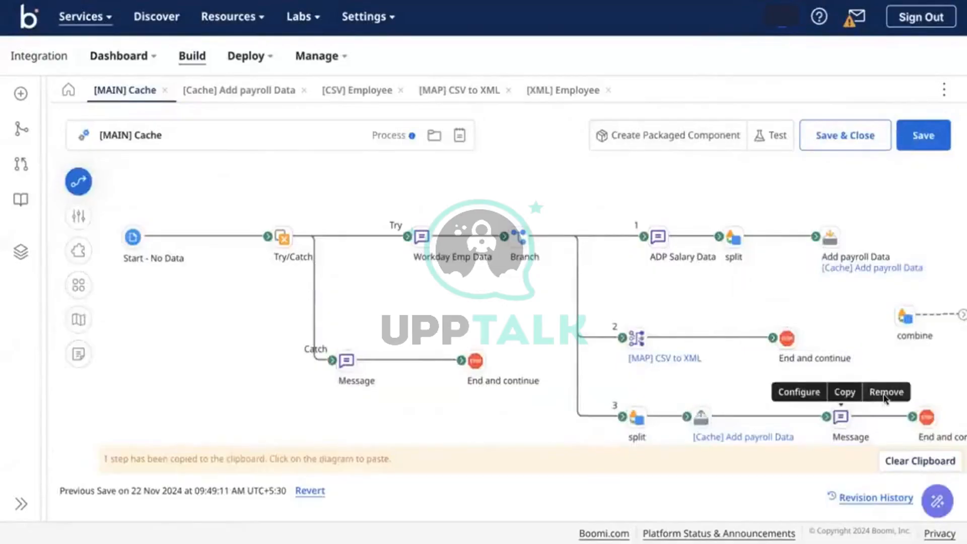
left_click(887, 392)
left_click(588, 306)
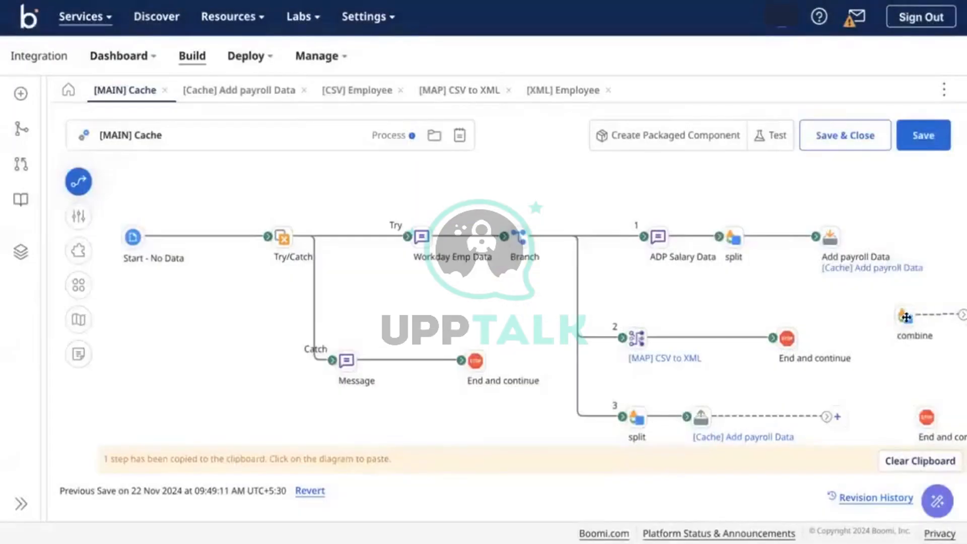
left_click_drag(894, 336, 850, 416)
left_click_drag(913, 417, 912, 416)
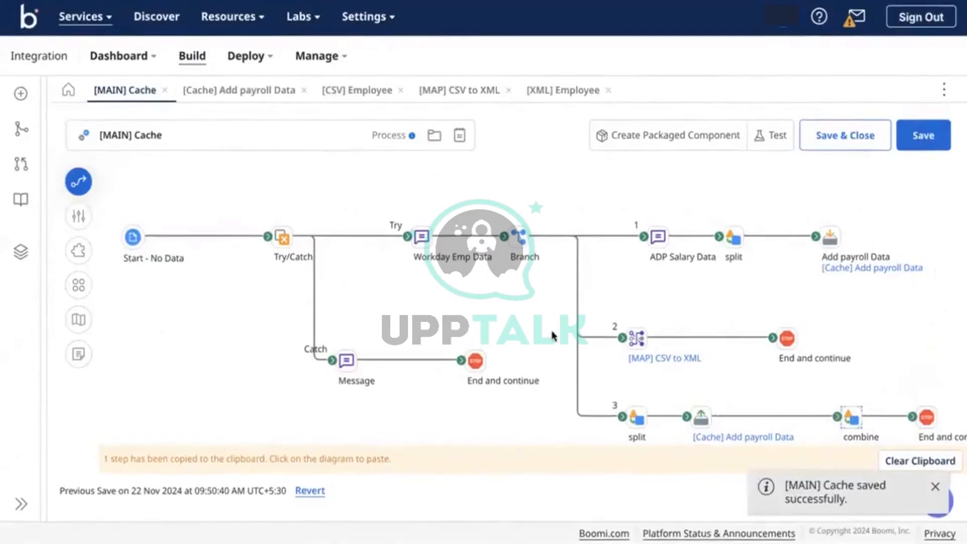
left_click(932, 460)
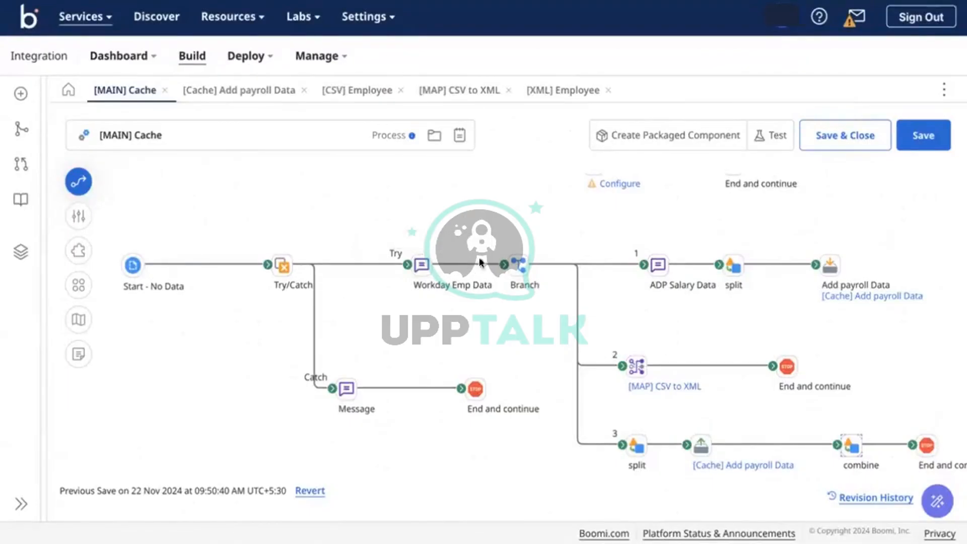
Check the Branch step, then switch over to the CSV file in the code editor
left_click(519, 264)
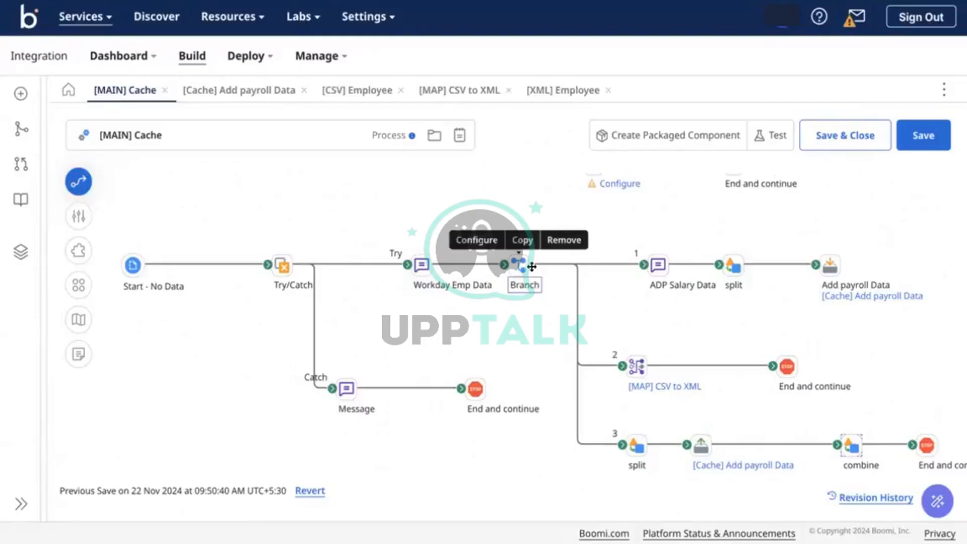
left_click(613, 294)
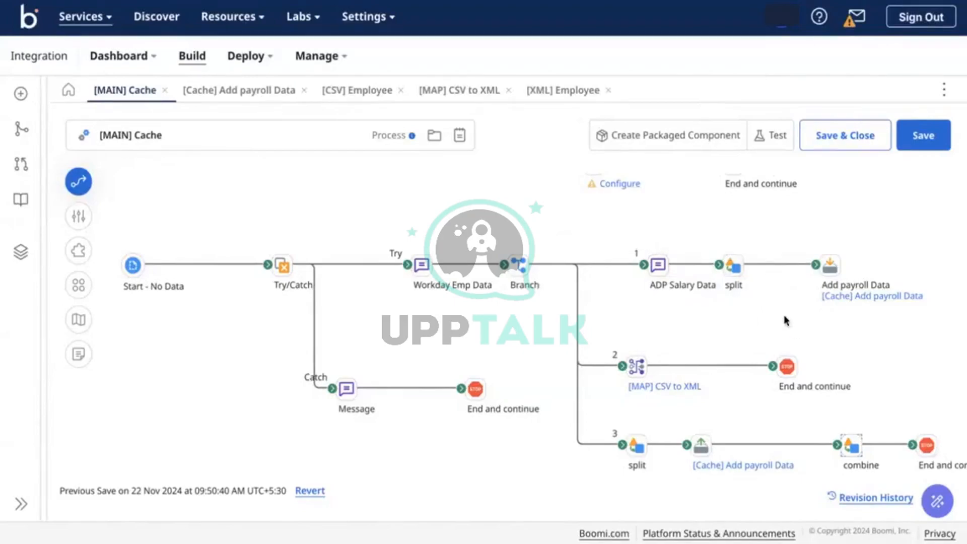
key("ctrl+Right")
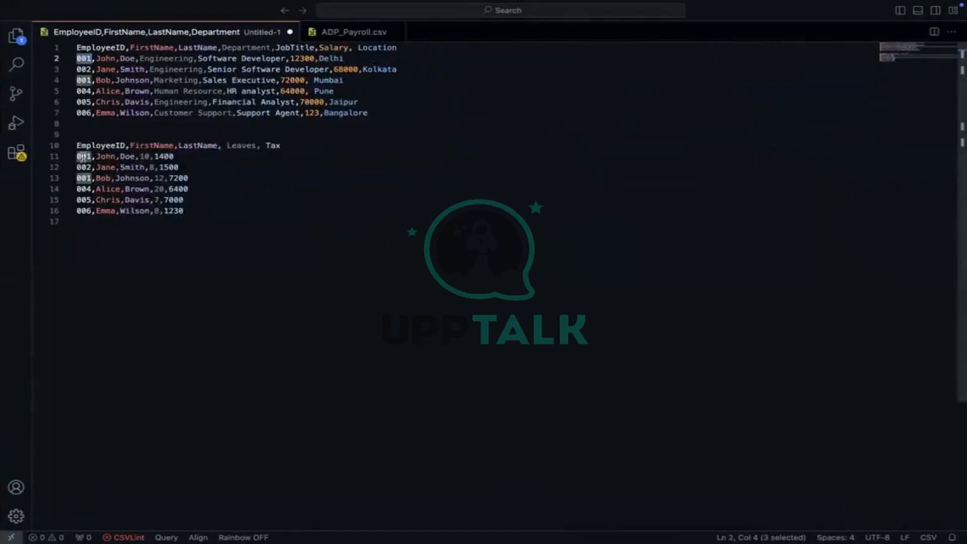
Highlight employee ID 001 in the payroll rows to match it with the employee row
double_click(82, 157)
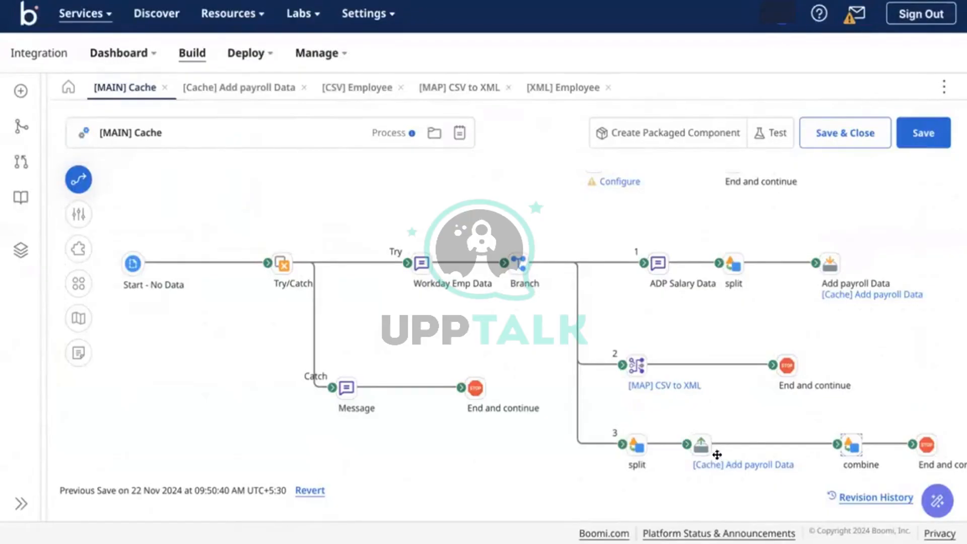
Name branch 3's [Cache] Add payroll Data retrieval shape 'Retrieve Payroll Data'
double_click(701, 445)
left_click(667, 230)
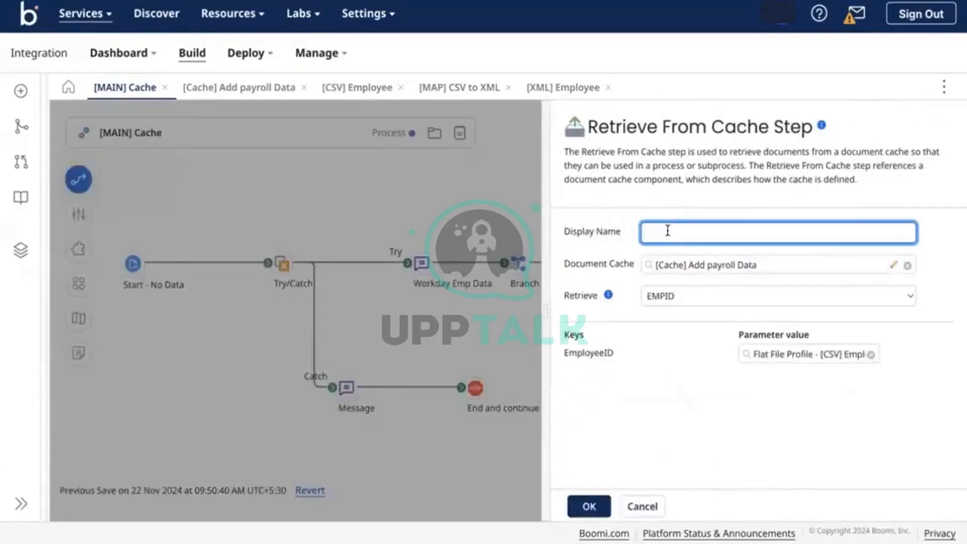
type("Retr")
type("ieve from ")
type("Par")
type("roll")
type(" Data")
left_click(585, 504)
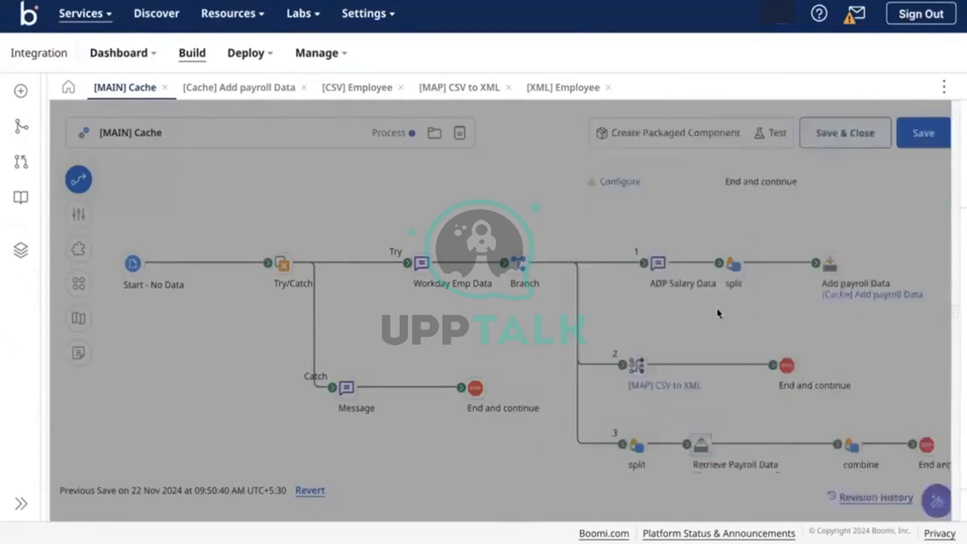
scroll(633, 422, "down", 1)
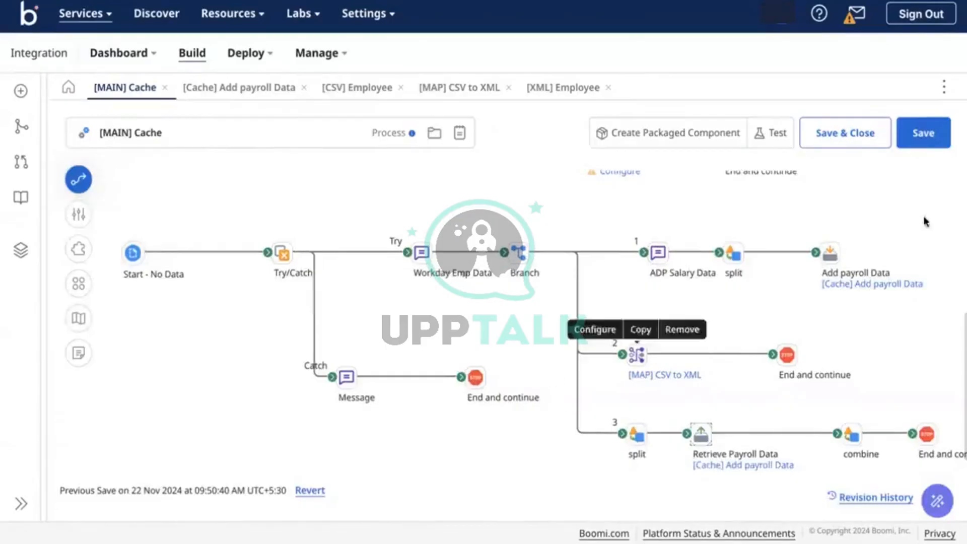